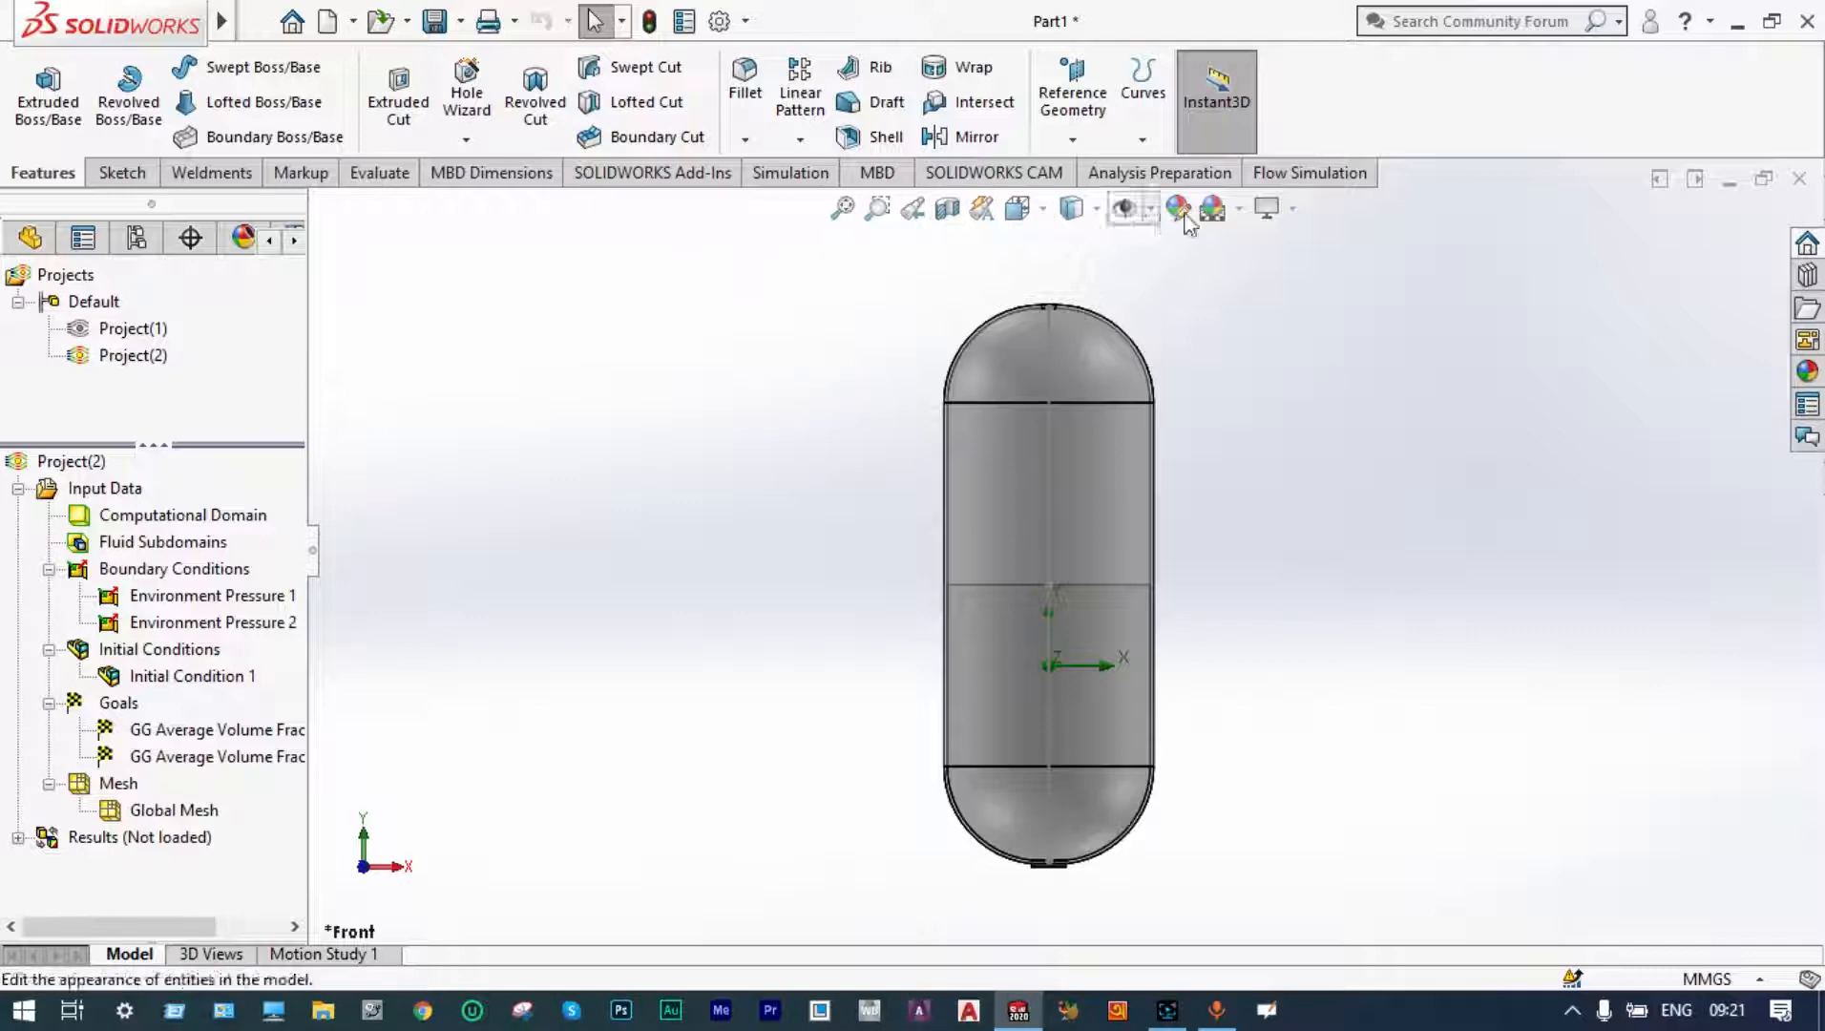
- Start a new Flow Simulation project with the Wizard on the current configuration, using the SI (m-kg-s) unit system
{"action": "left_click", "coordinate": [1322, 174]}
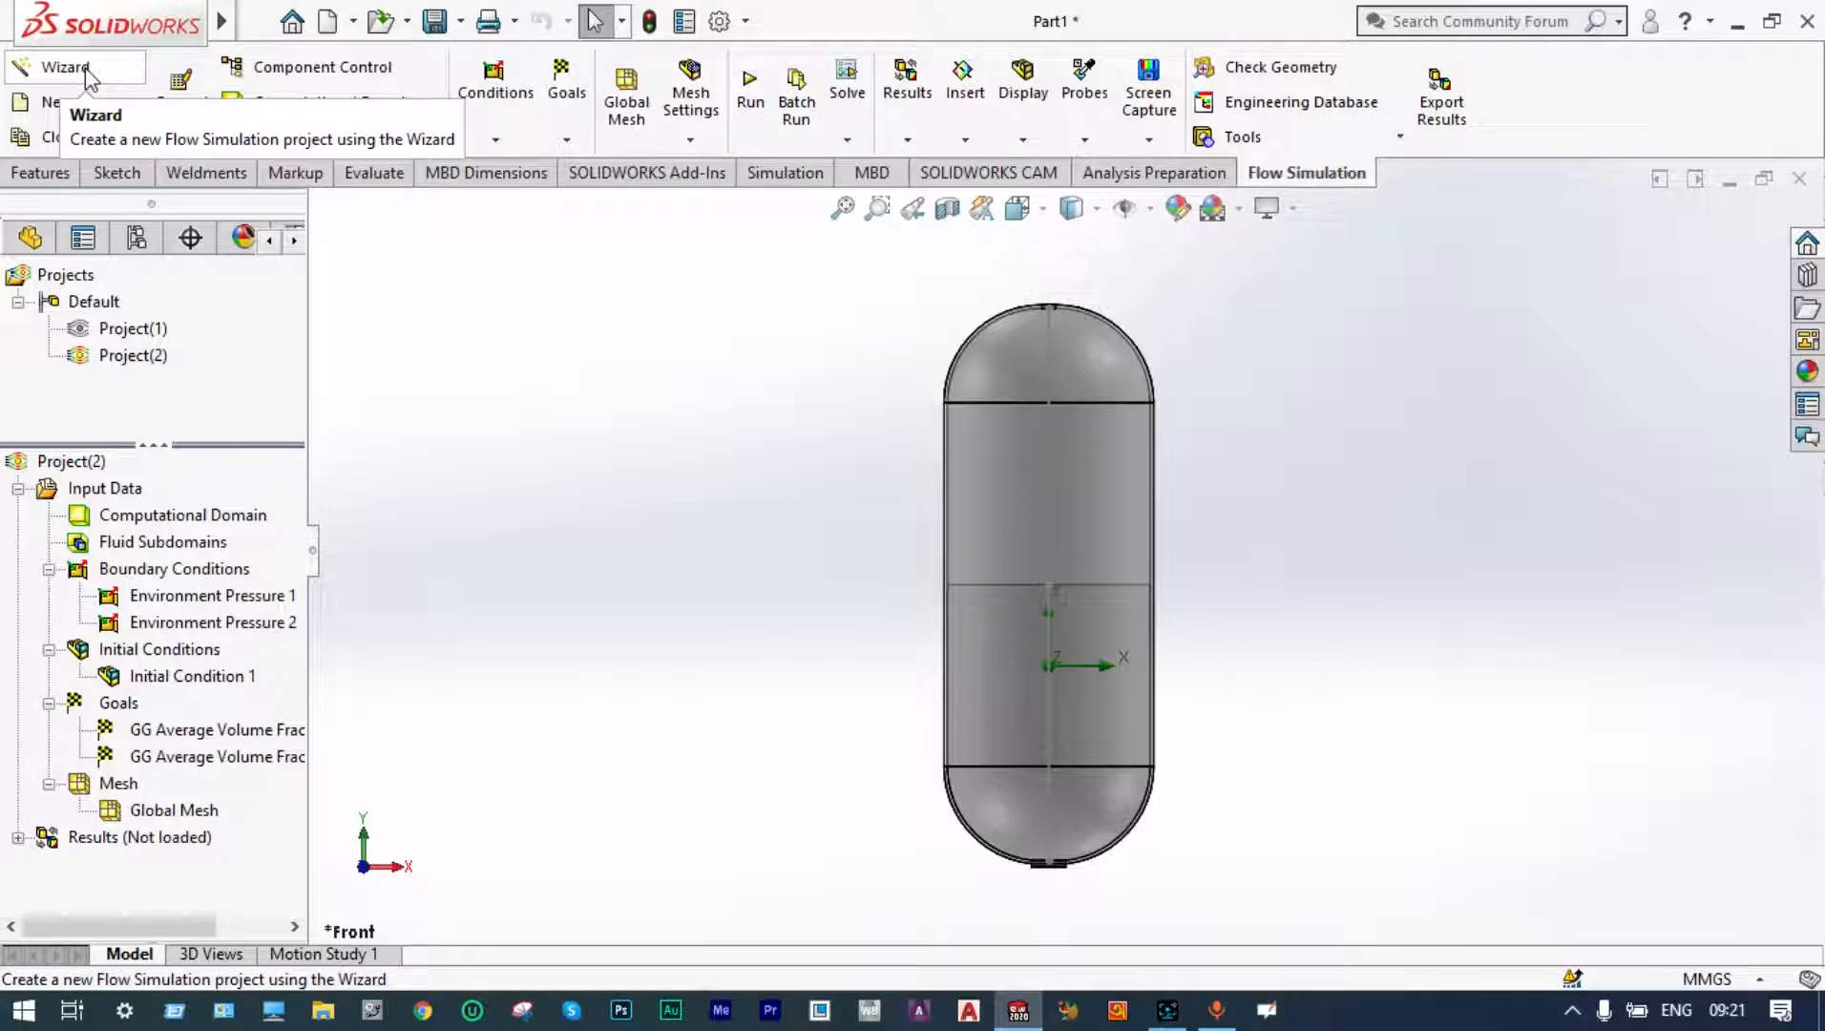
{"action": "left_click", "coordinate": [87, 71]}
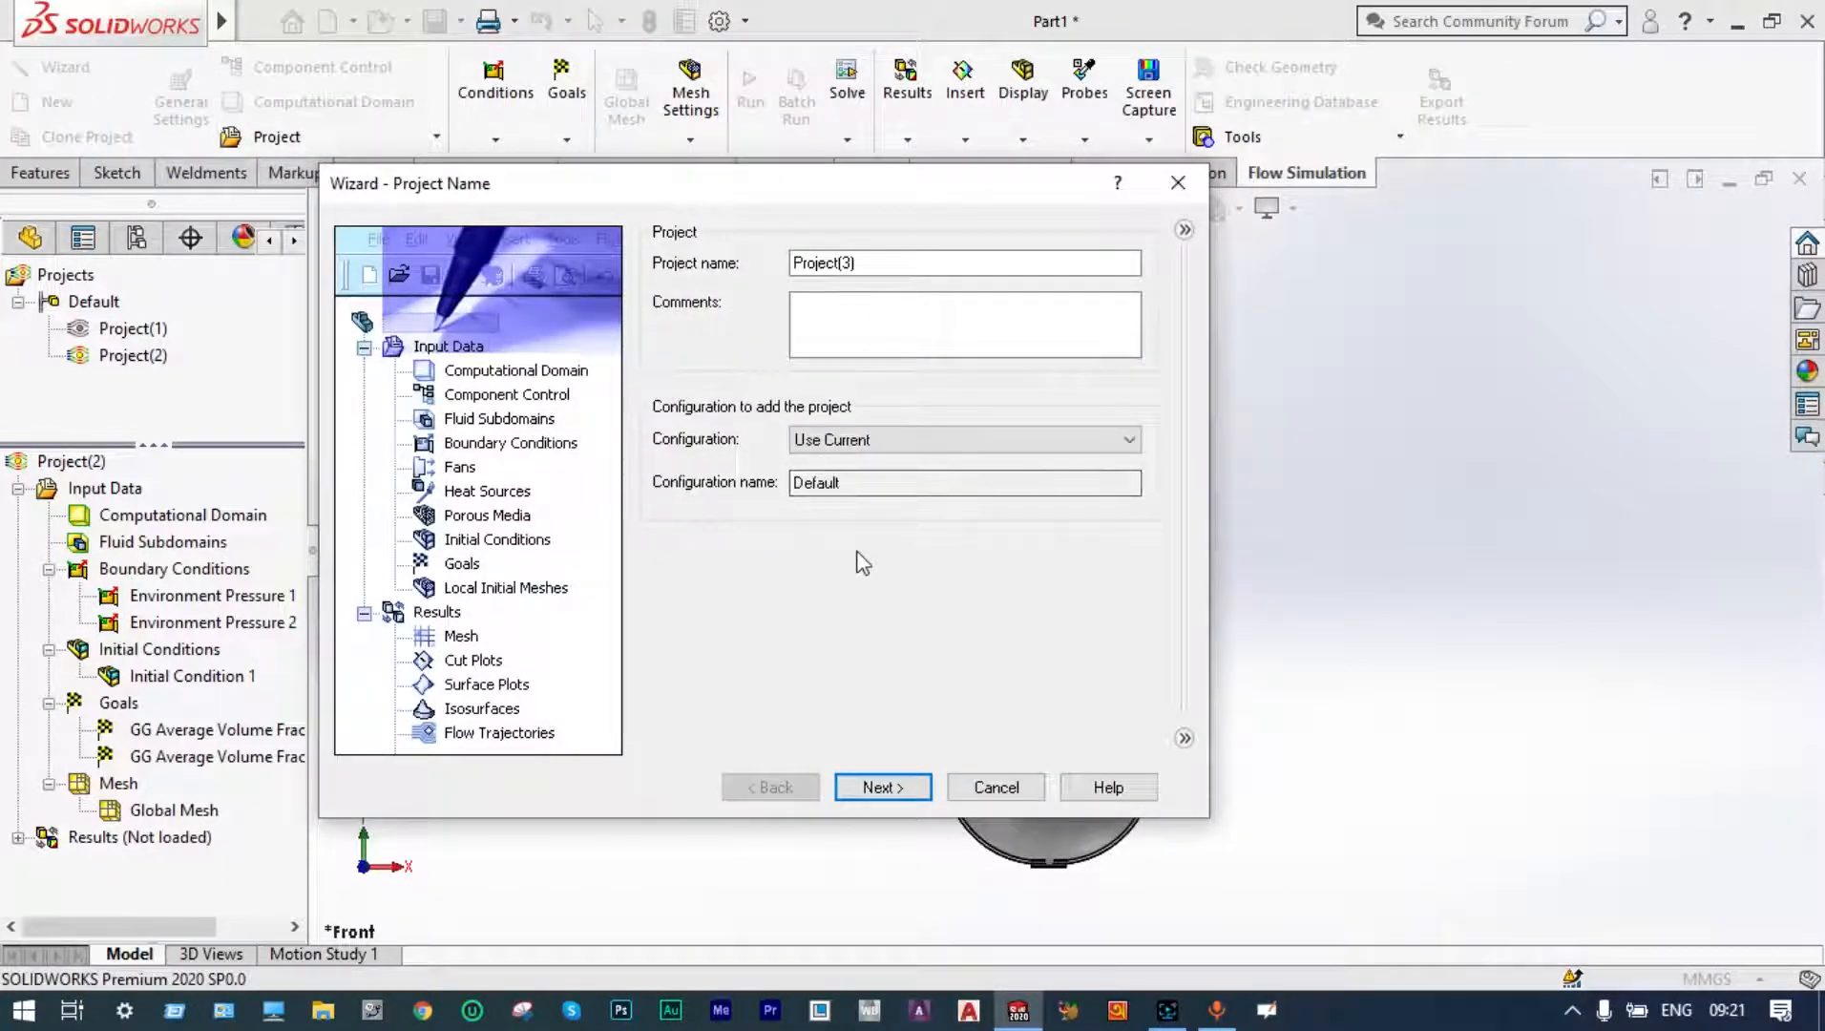
{"action": "left_click", "coordinate": [897, 790]}
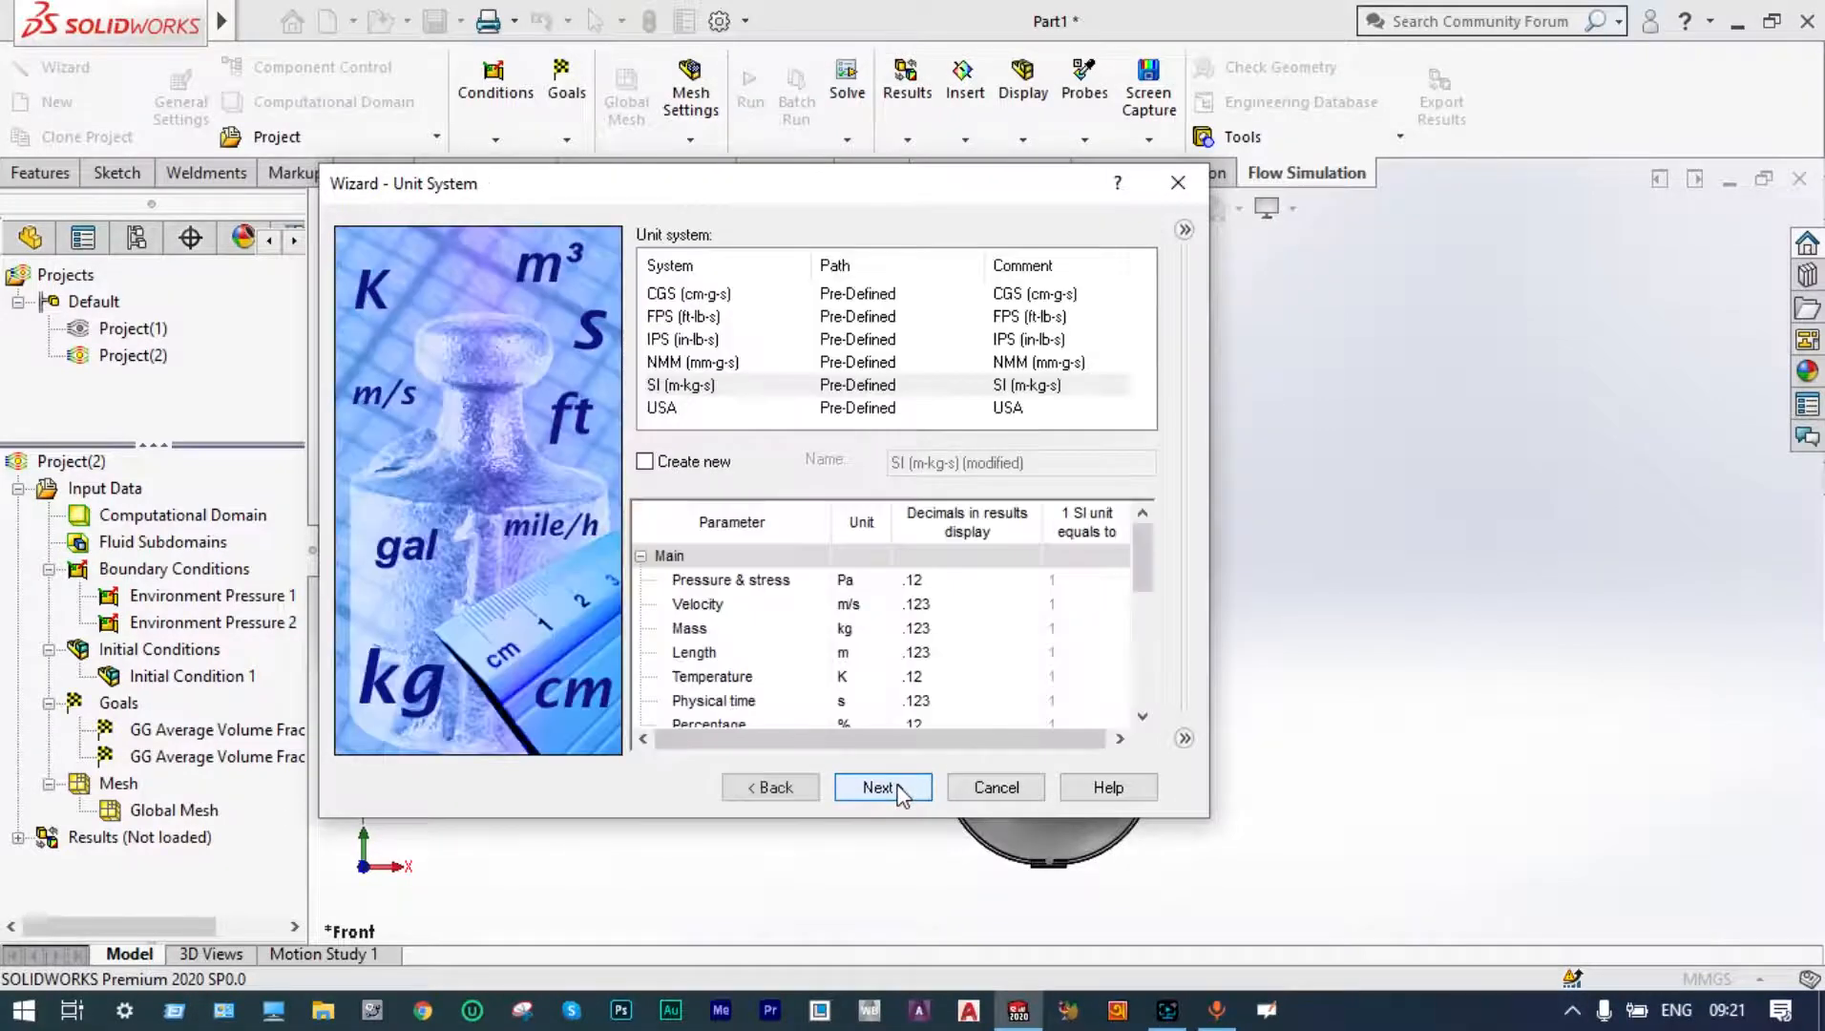
{"action": "left_click", "coordinate": [691, 391]}
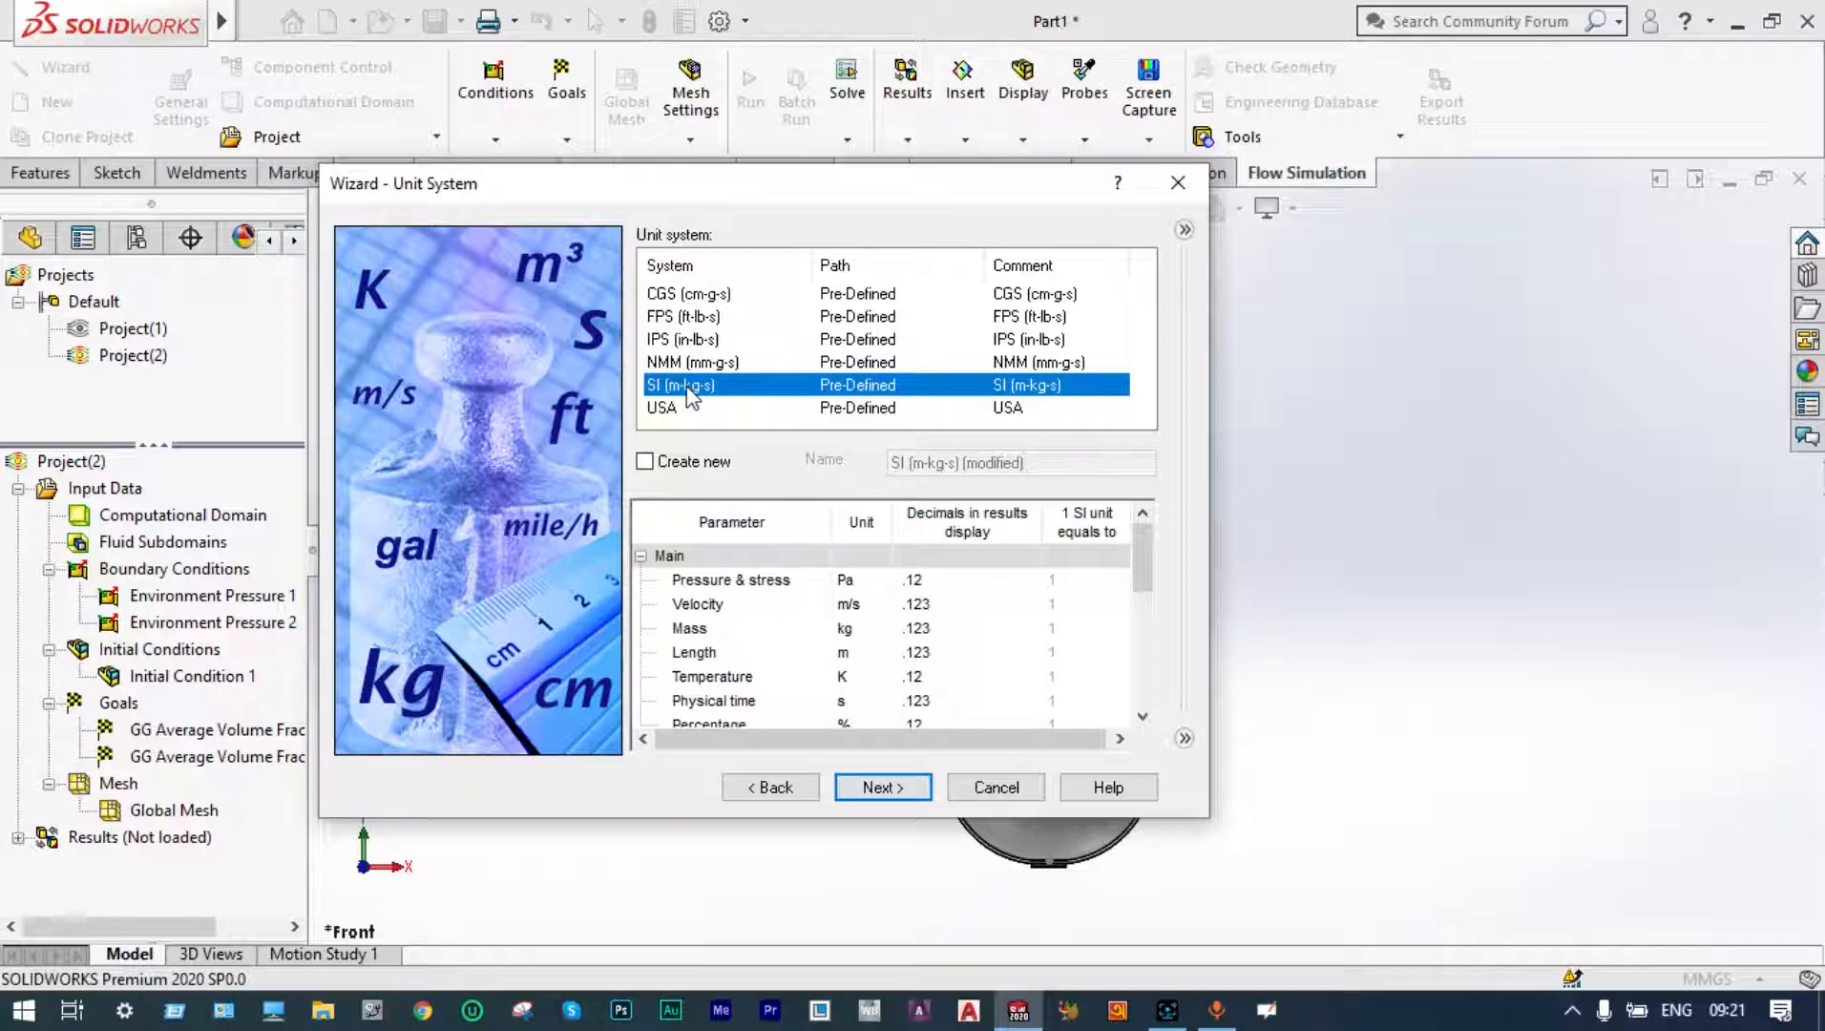
{"action": "left_click", "coordinate": [911, 791]}
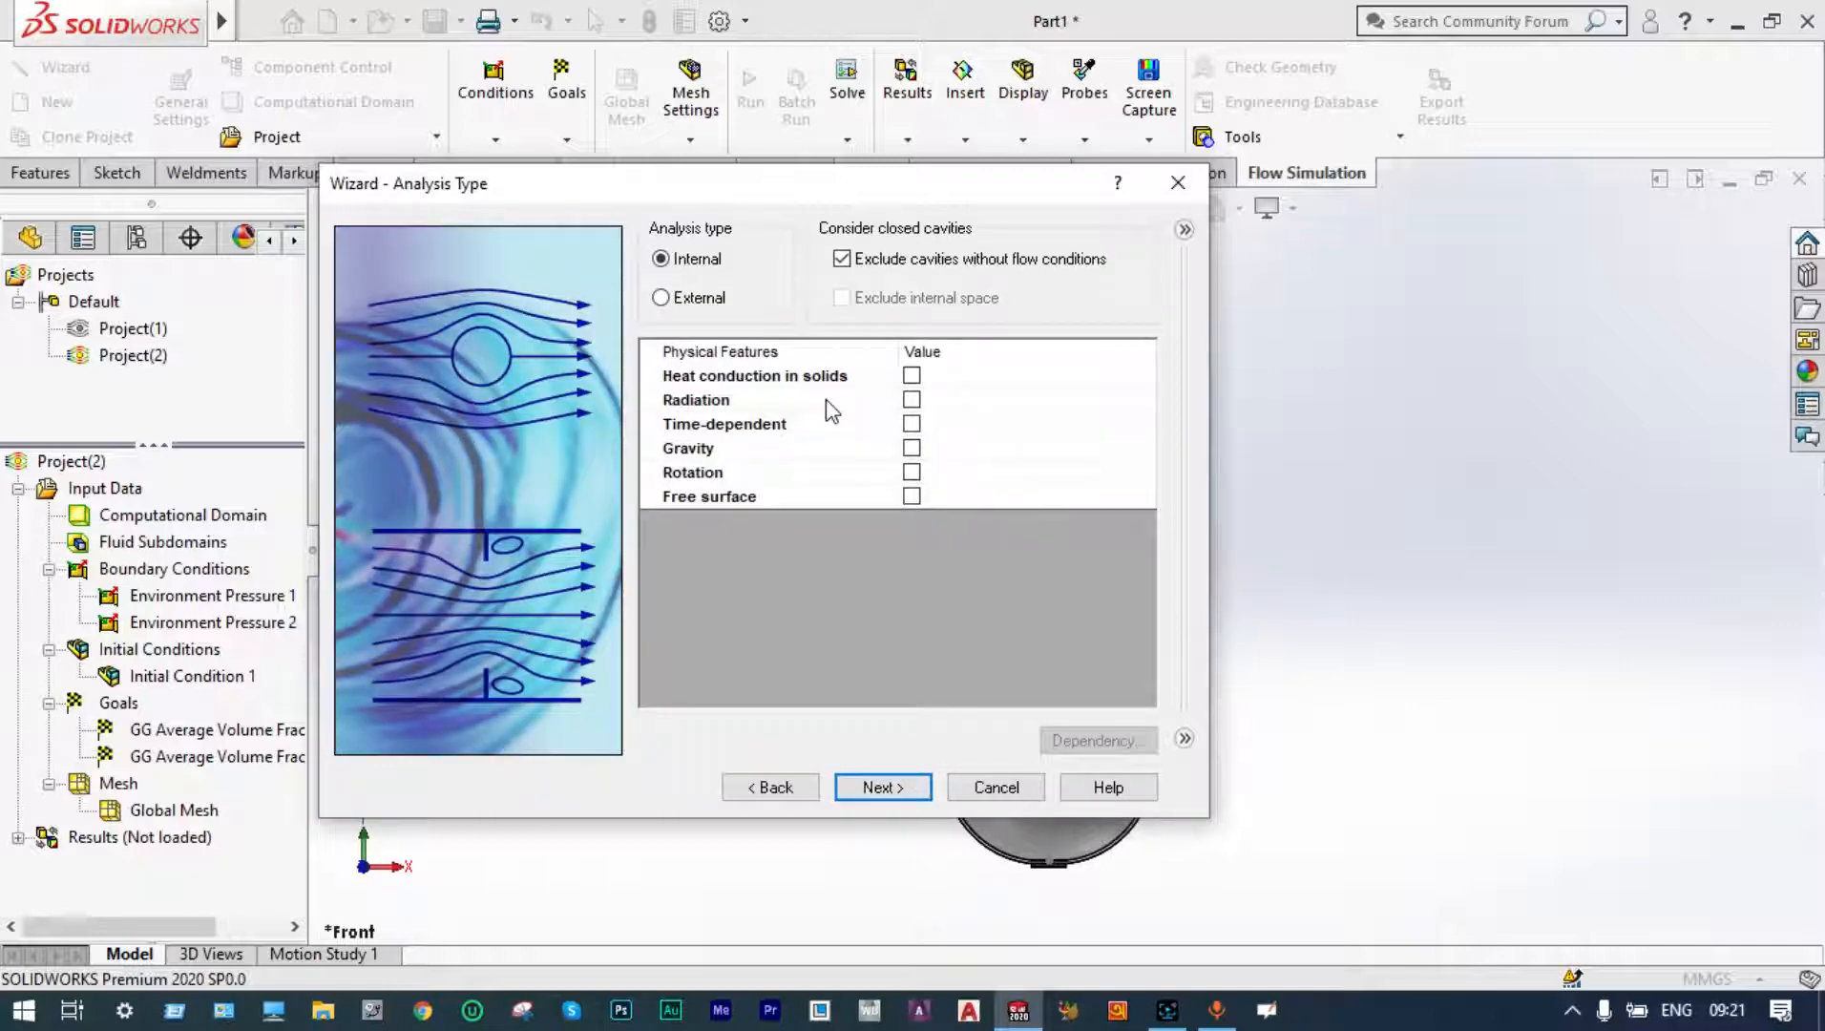
- Stop excluding cavities without flow conditions and enable time-dependent analysis with 8 s total time and a 0.1 s output time step
{"action": "left_click", "coordinate": [841, 262]}
{"action": "left_click", "coordinate": [911, 427]}
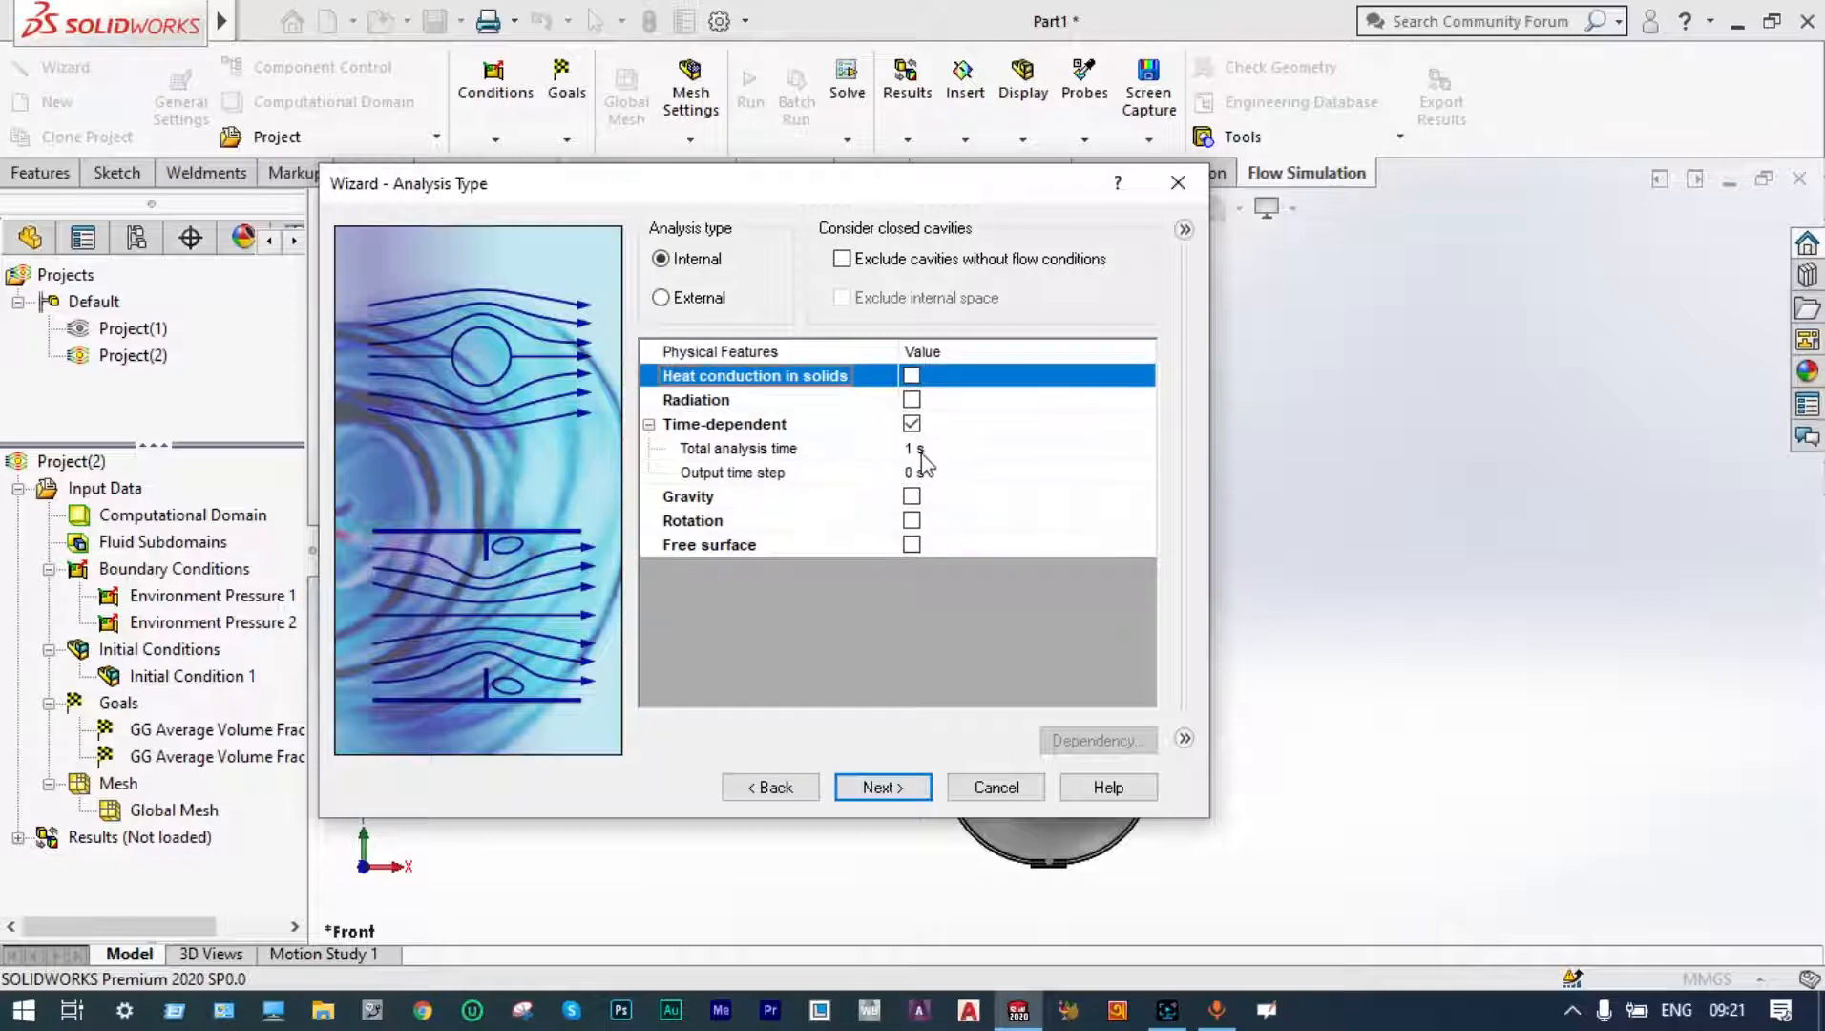
{"action": "left_click", "coordinate": [913, 456]}
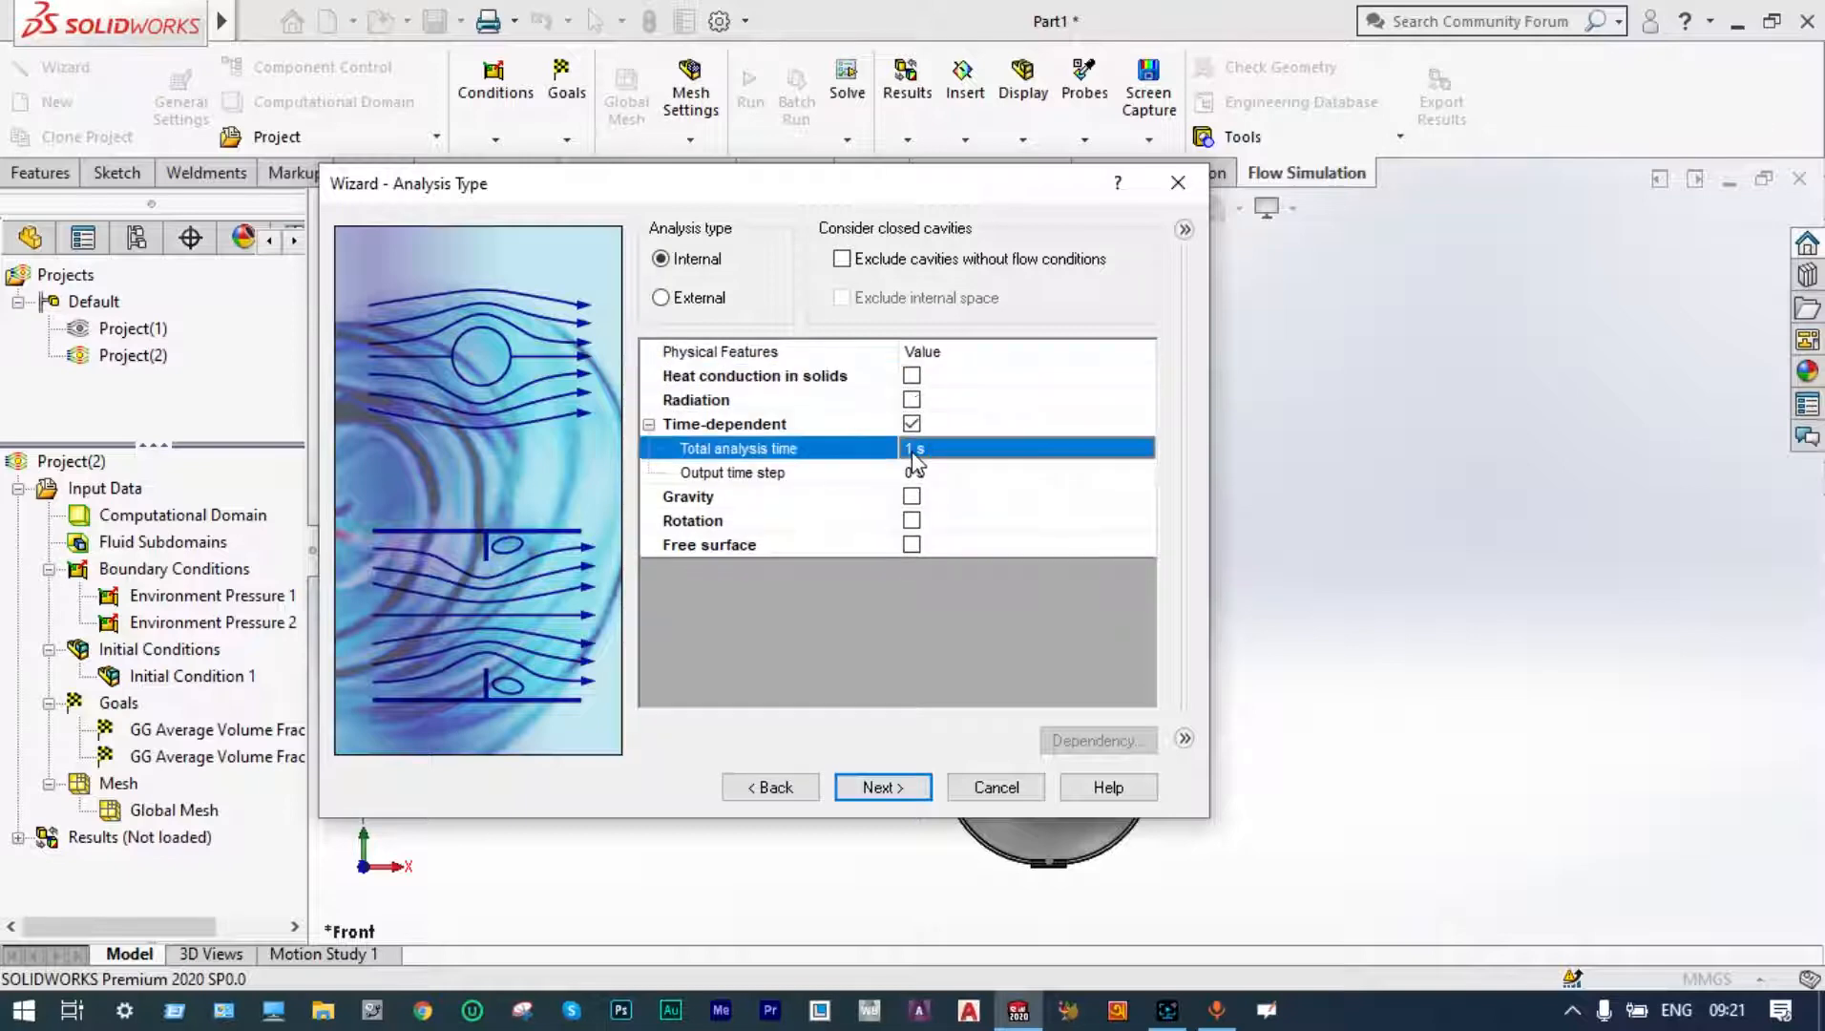
{"action": "left_click", "coordinate": [917, 451]}
{"action": "key", "text": "BackSpace"}
{"action": "type", "text": "8"}
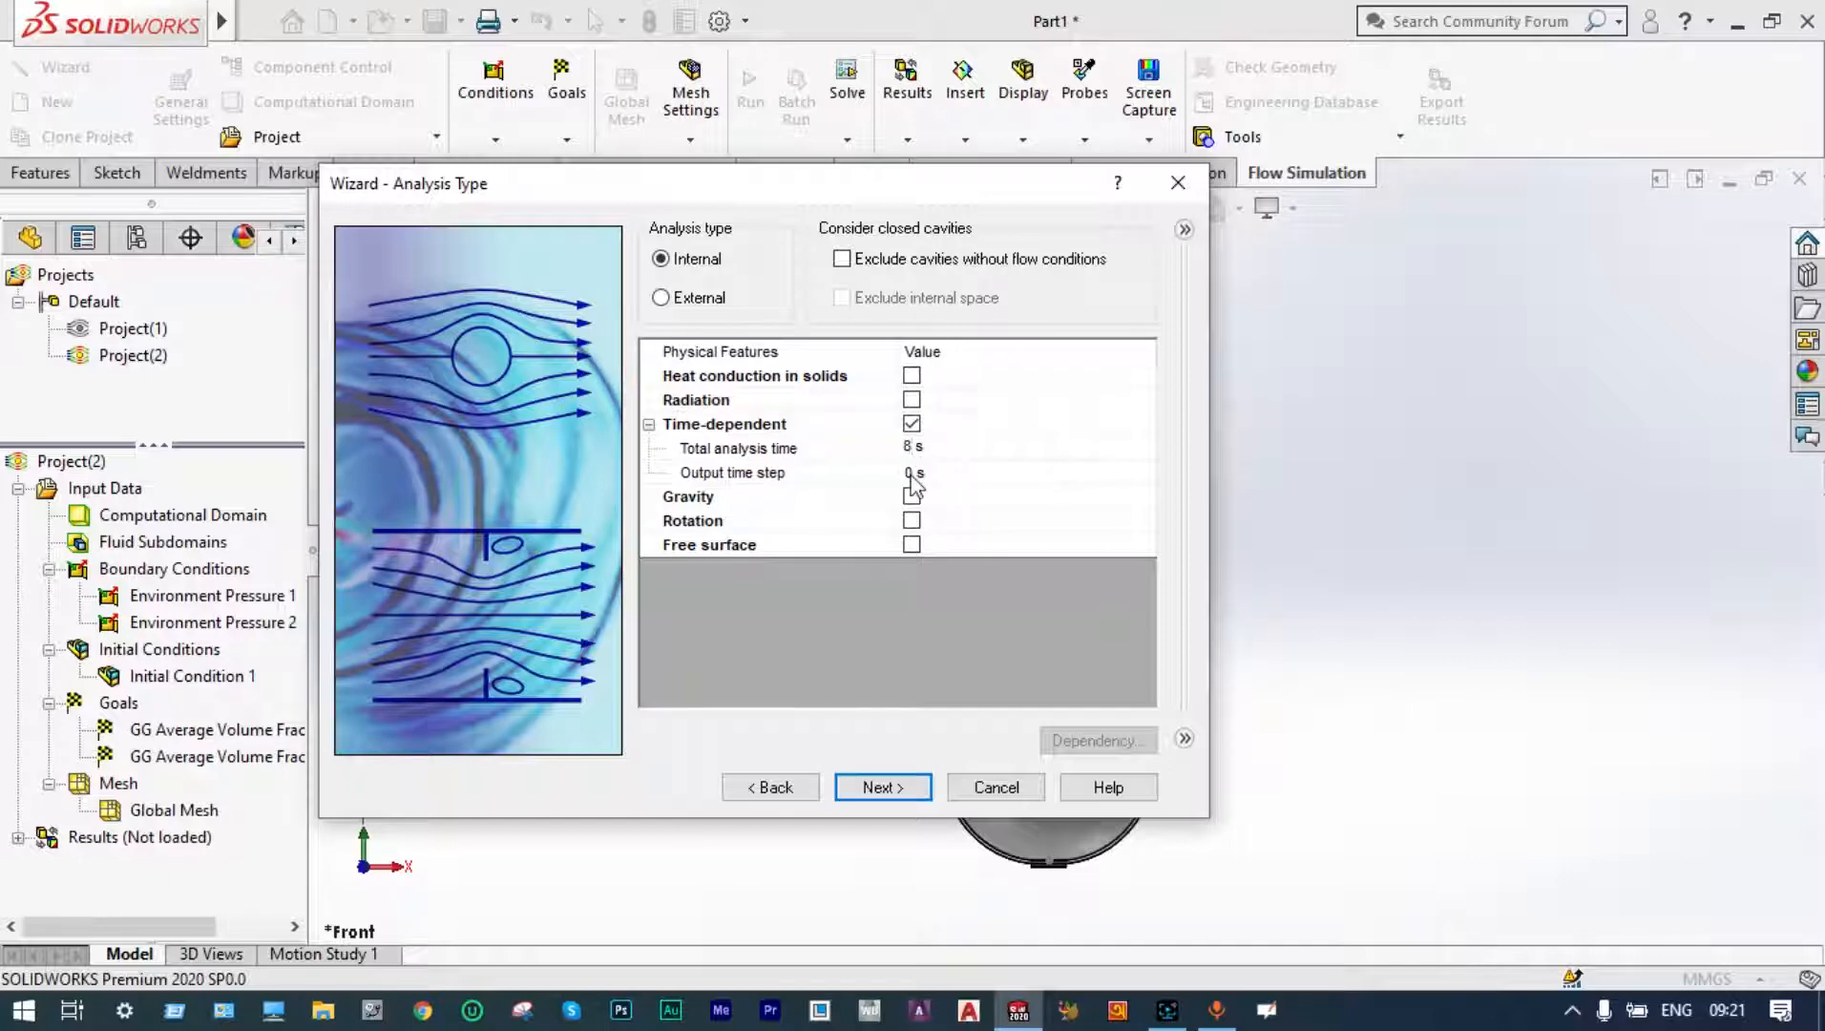
{"action": "left_click", "coordinate": [914, 474]}
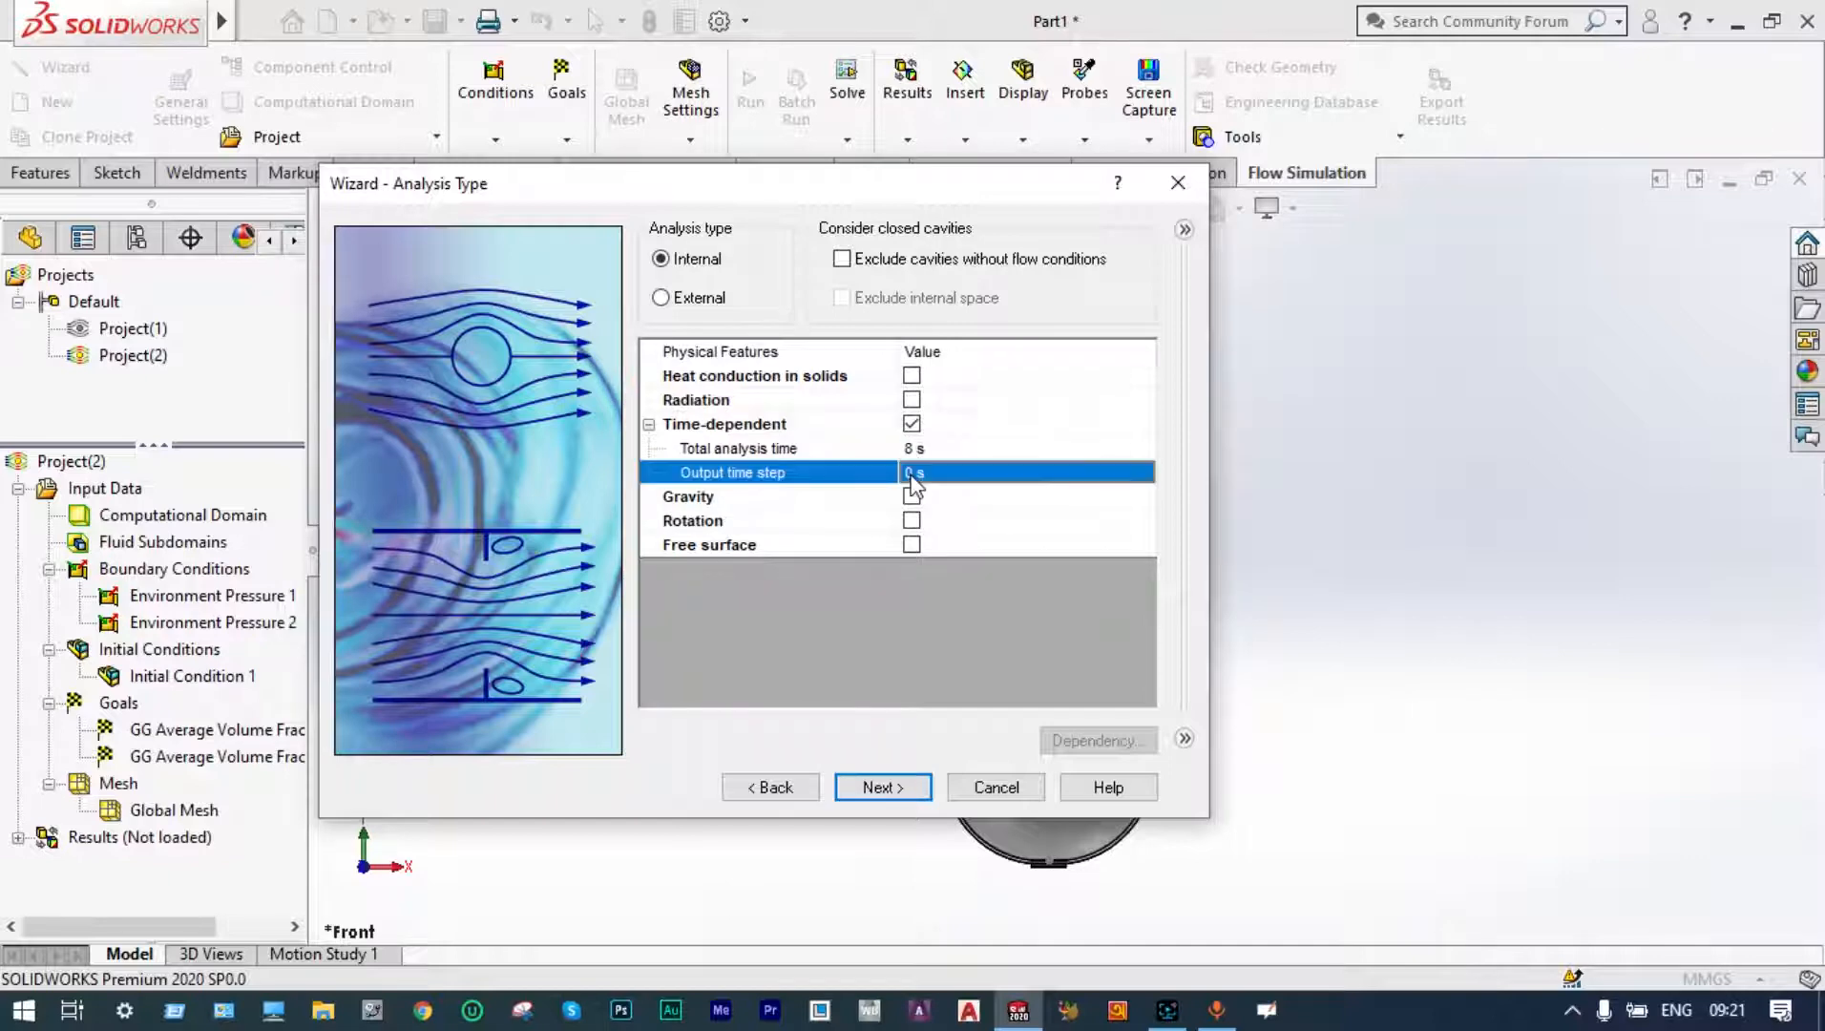
{"action": "left_click", "coordinate": [912, 473]}
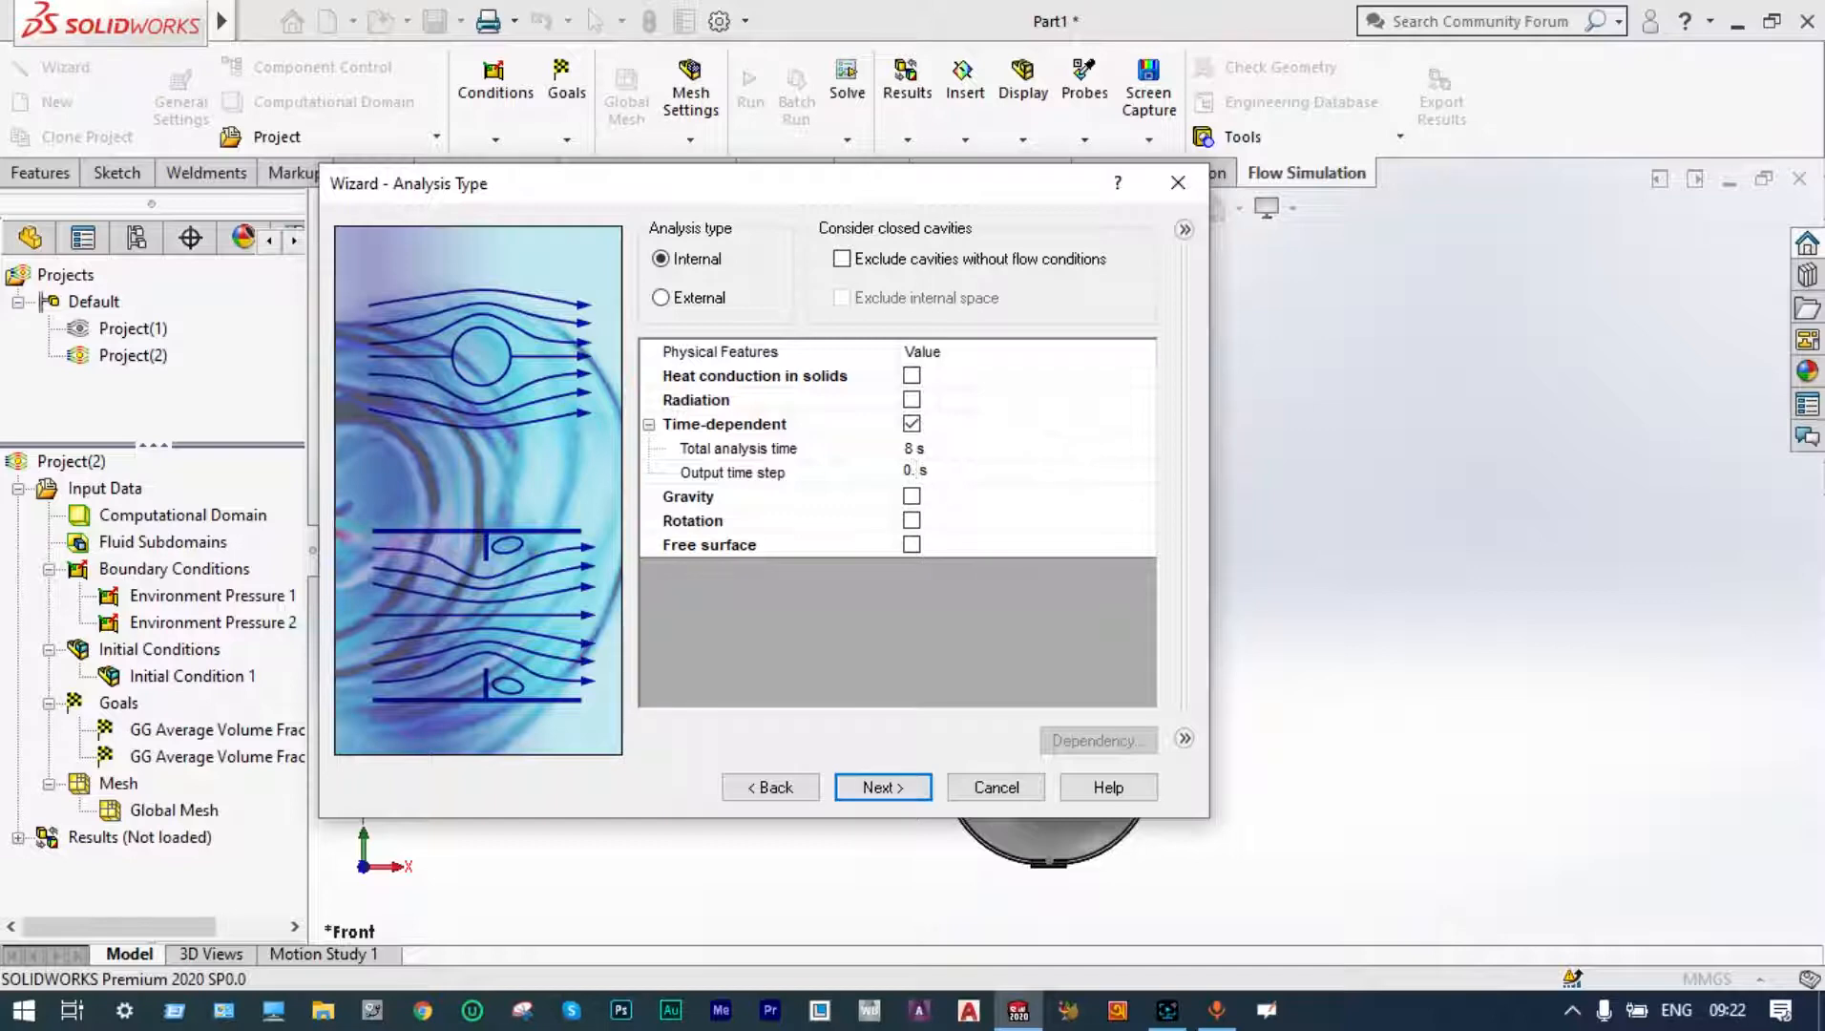
{"action": "type", "text": ".1"}
- Enable gravity for the analysis with a Y component of 9.81 m/s^2 and a Z component of 0
{"action": "left_click", "coordinate": [913, 497]}
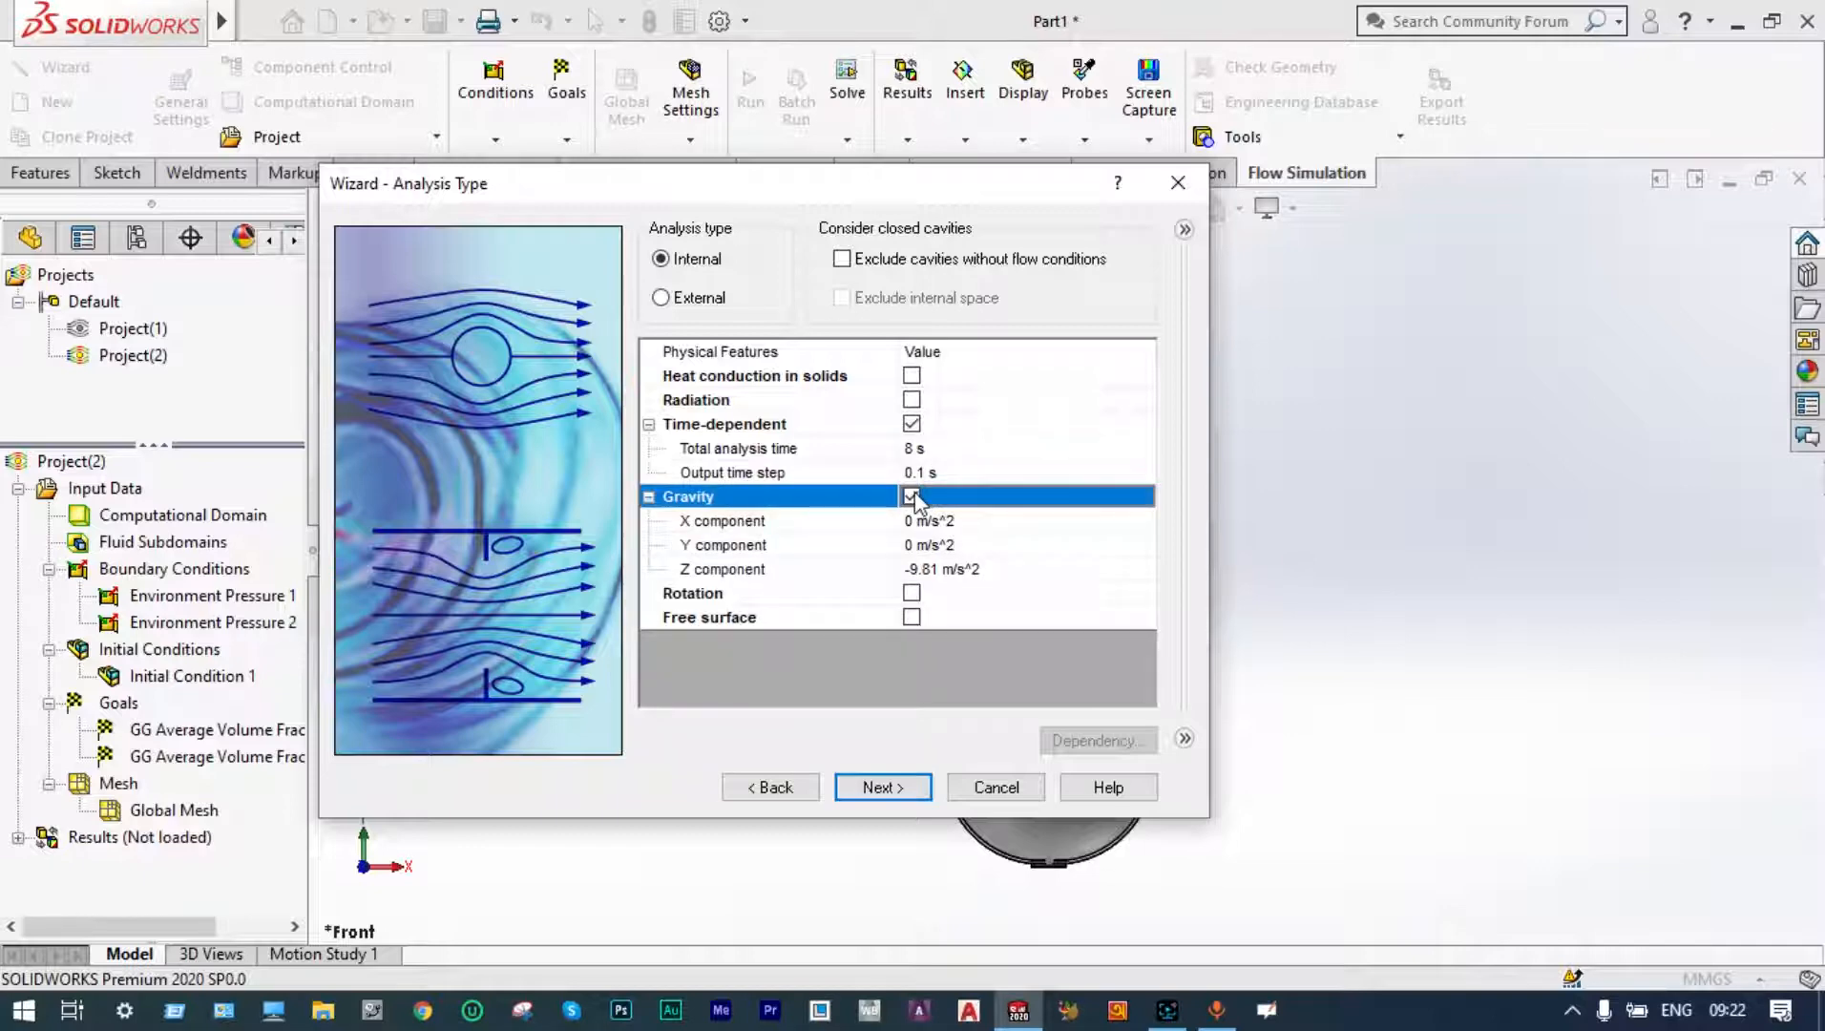
{"action": "left_click", "coordinate": [917, 548]}
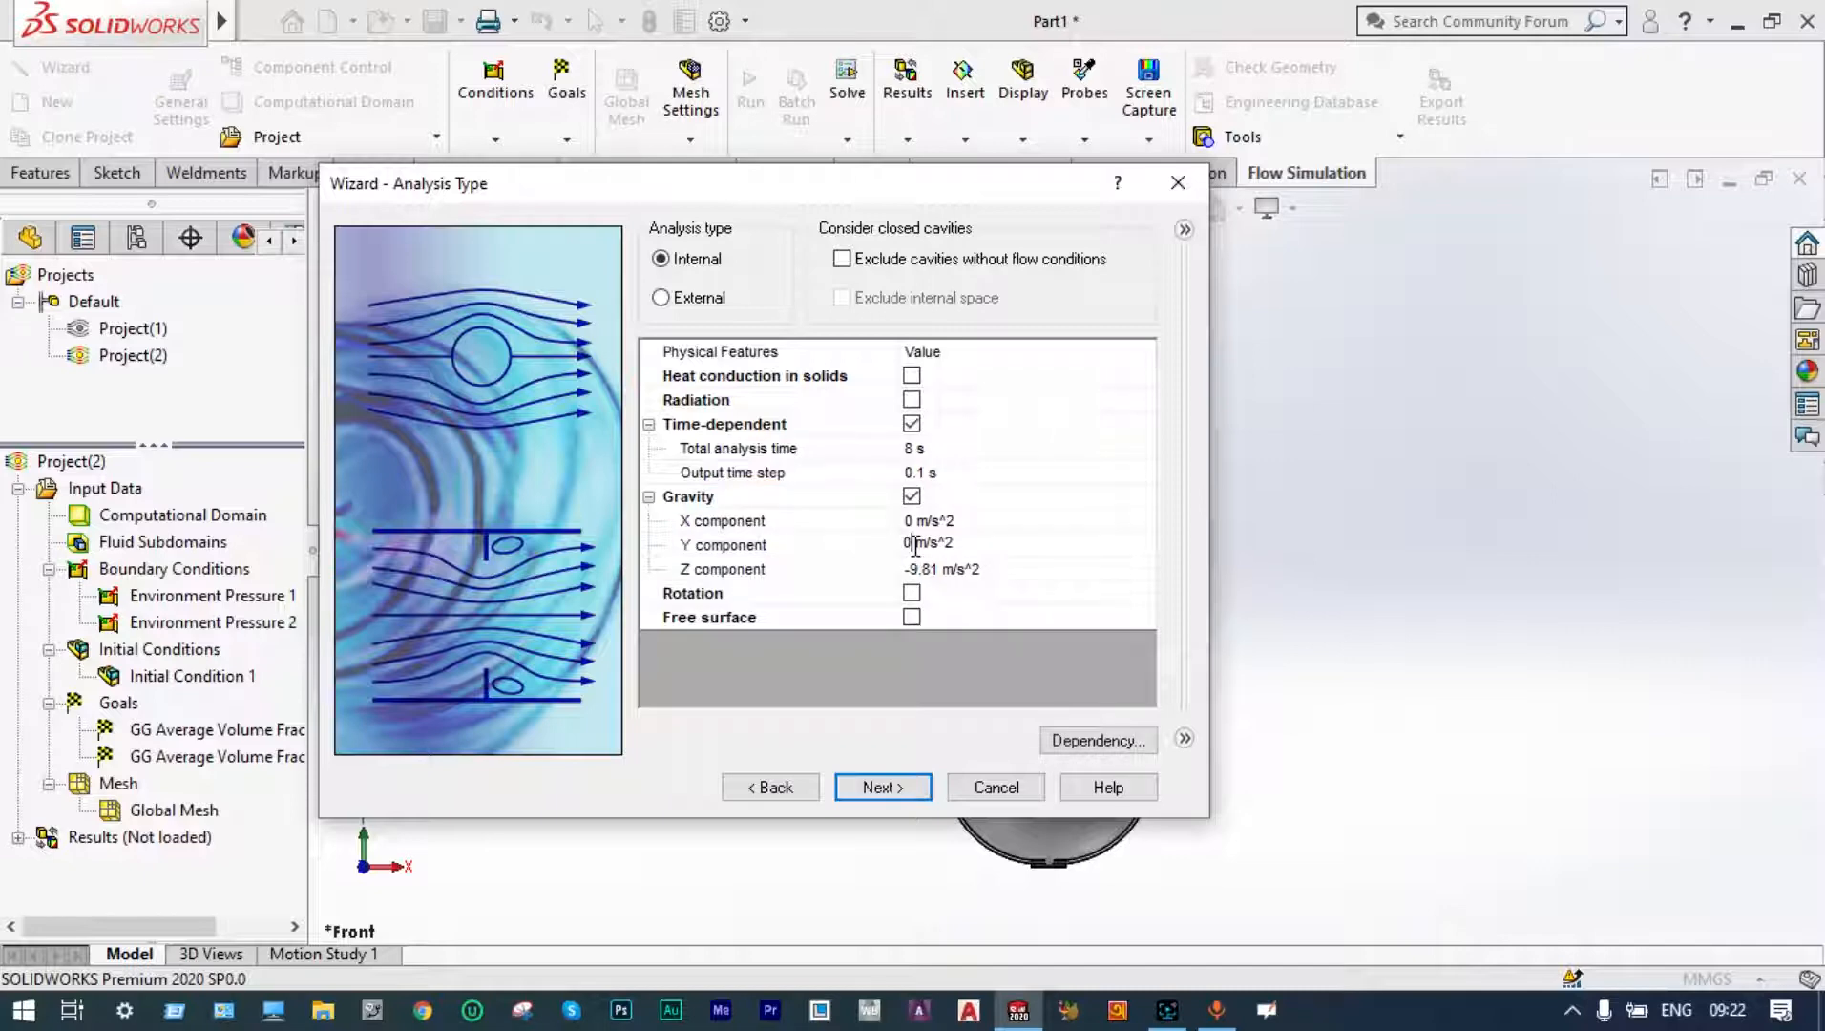
{"action": "key", "text": "BackSpace"}
{"action": "type", "text": "99"}
{"action": "key", "text": "BackSpace"}
{"action": "key", "text": "BackSpace"}
{"action": "type", "text": ".81"}
{"action": "left_click", "coordinate": [940, 569]}
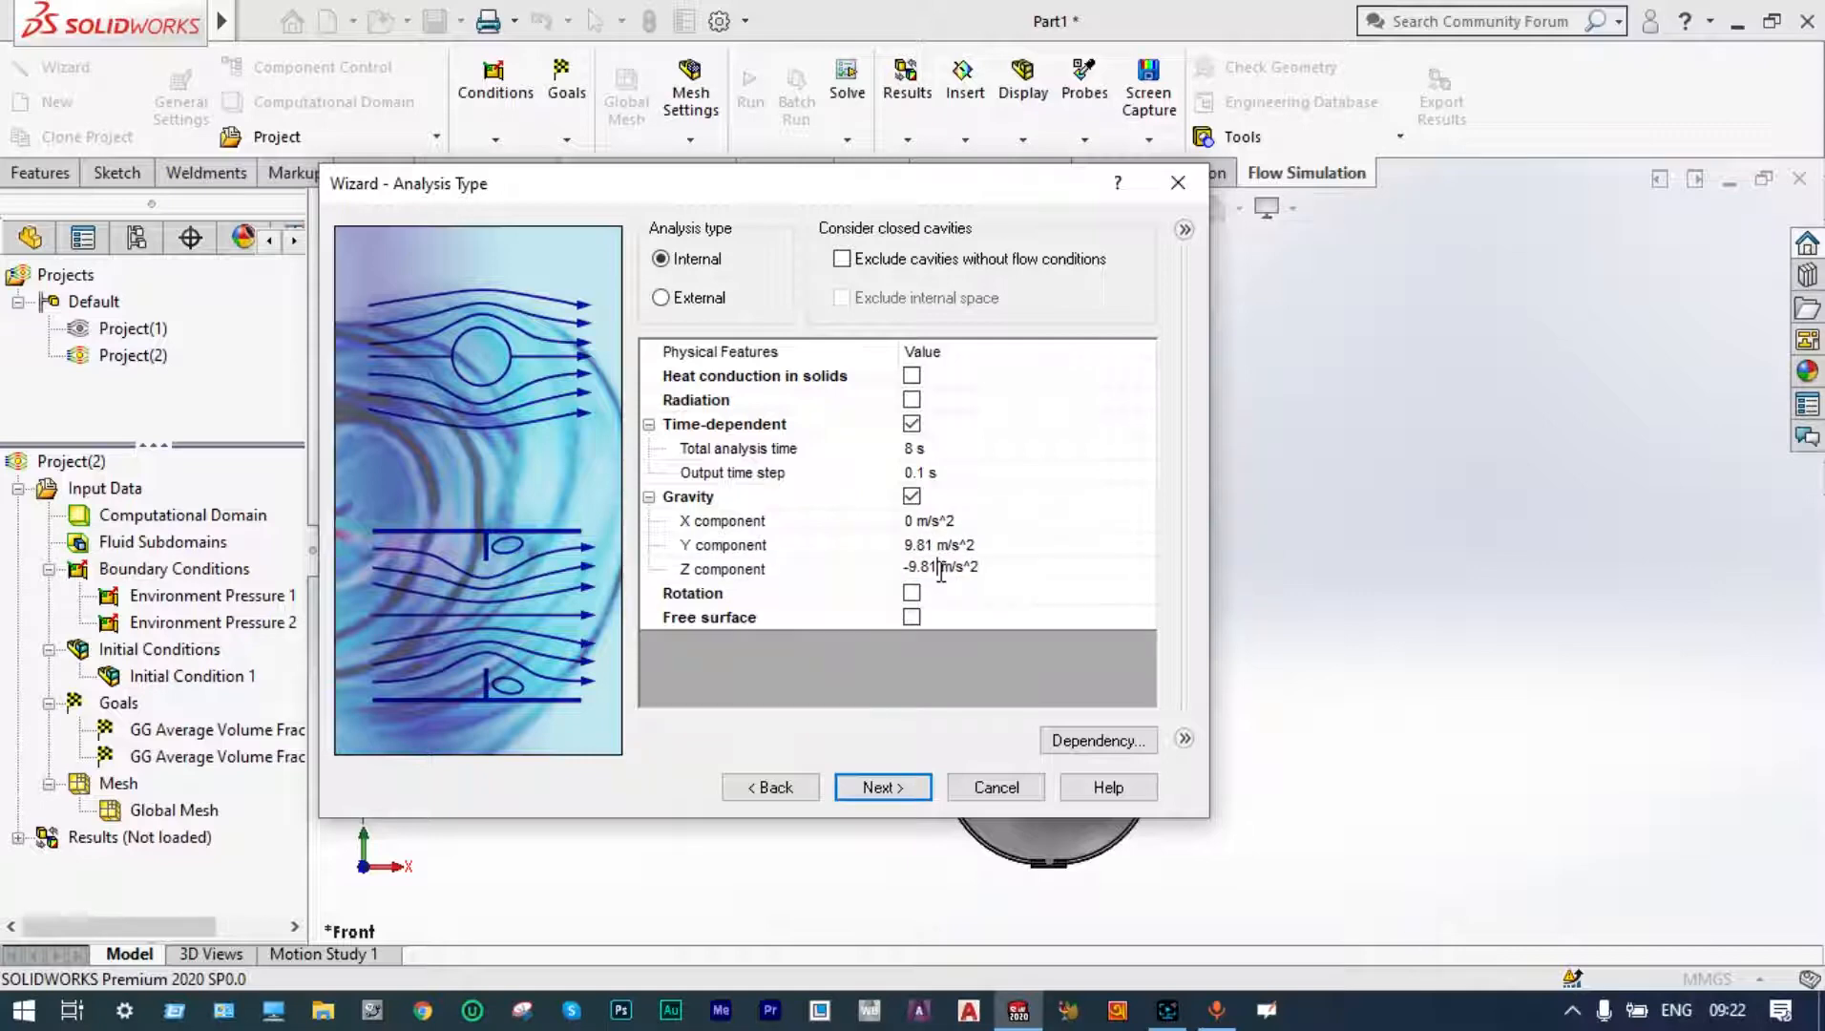
{"action": "key", "text": "BackSpace"}
{"action": "key", "text": "BackSpace"}
{"action": "key", "text": "BackSpace"}
{"action": "key", "text": "BackSpace"}
{"action": "key", "text": "BackSpace"}
{"action": "type", "text": "0"}
- Enable the free surface physical feature and proceed to the default fluid settings
{"action": "left_click", "coordinate": [908, 617]}
{"action": "left_click", "coordinate": [909, 616]}
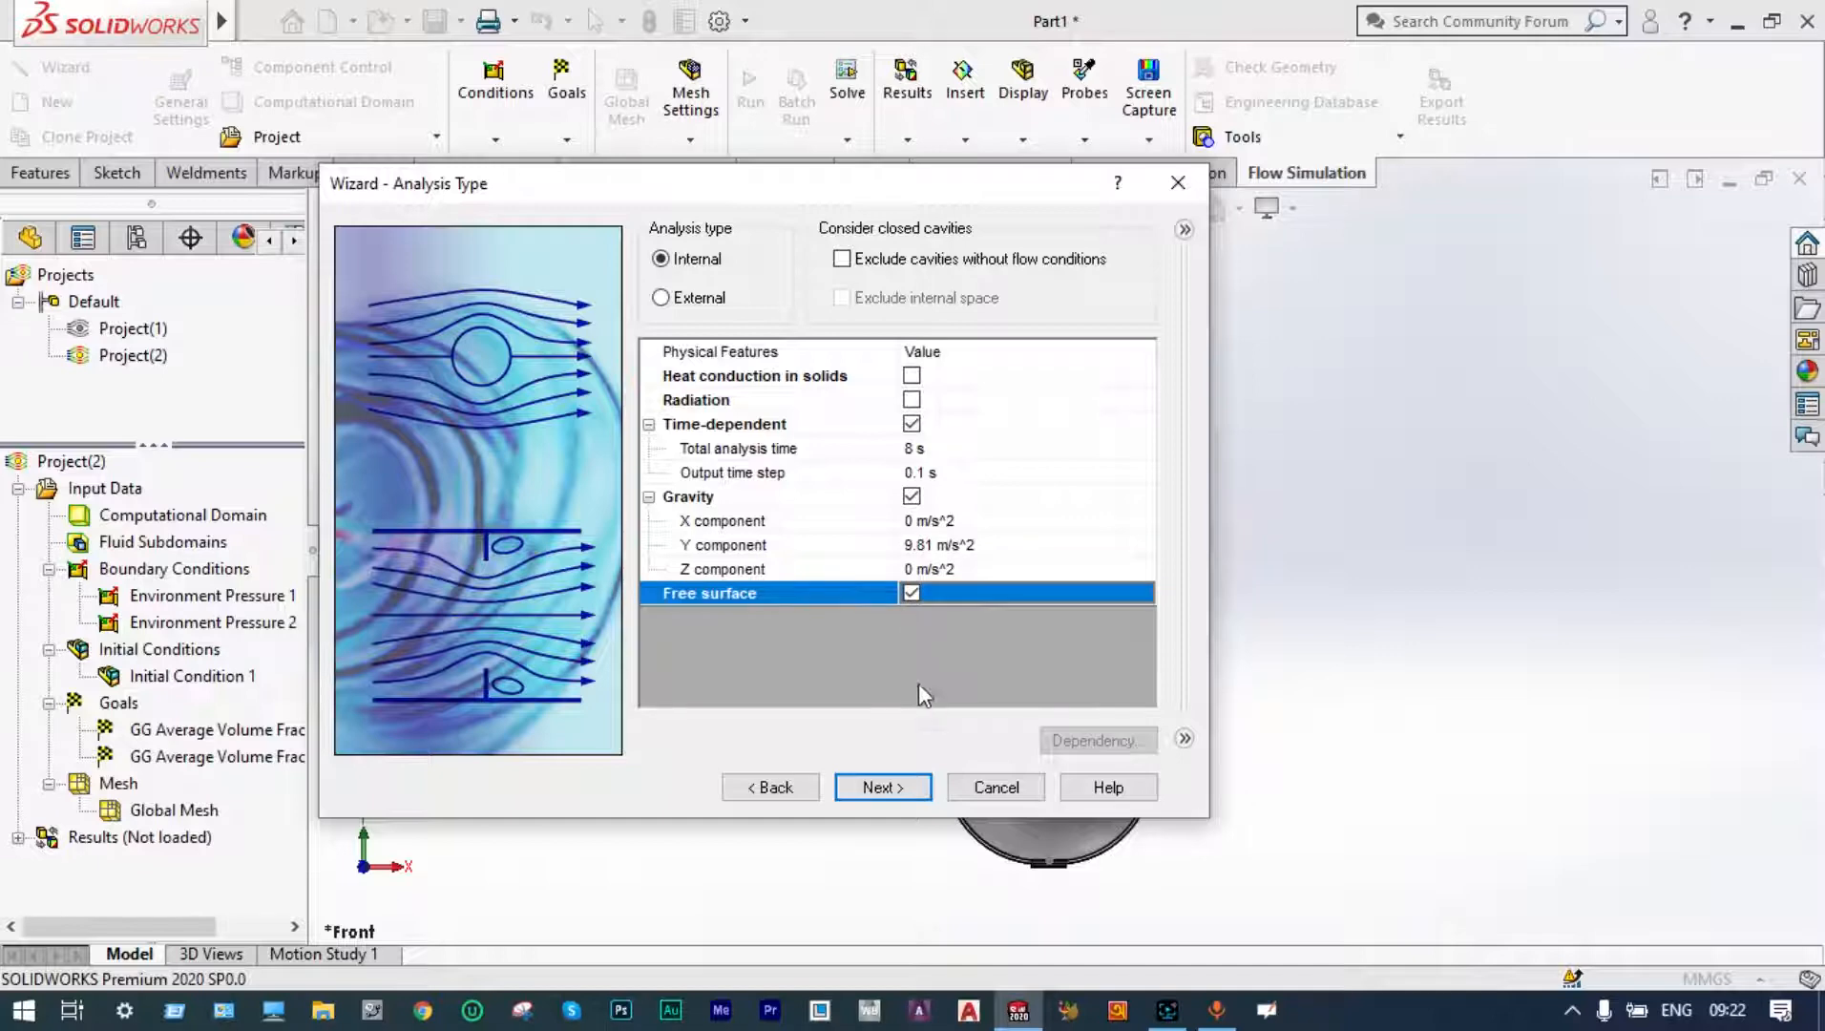
{"action": "left_click", "coordinate": [896, 785]}
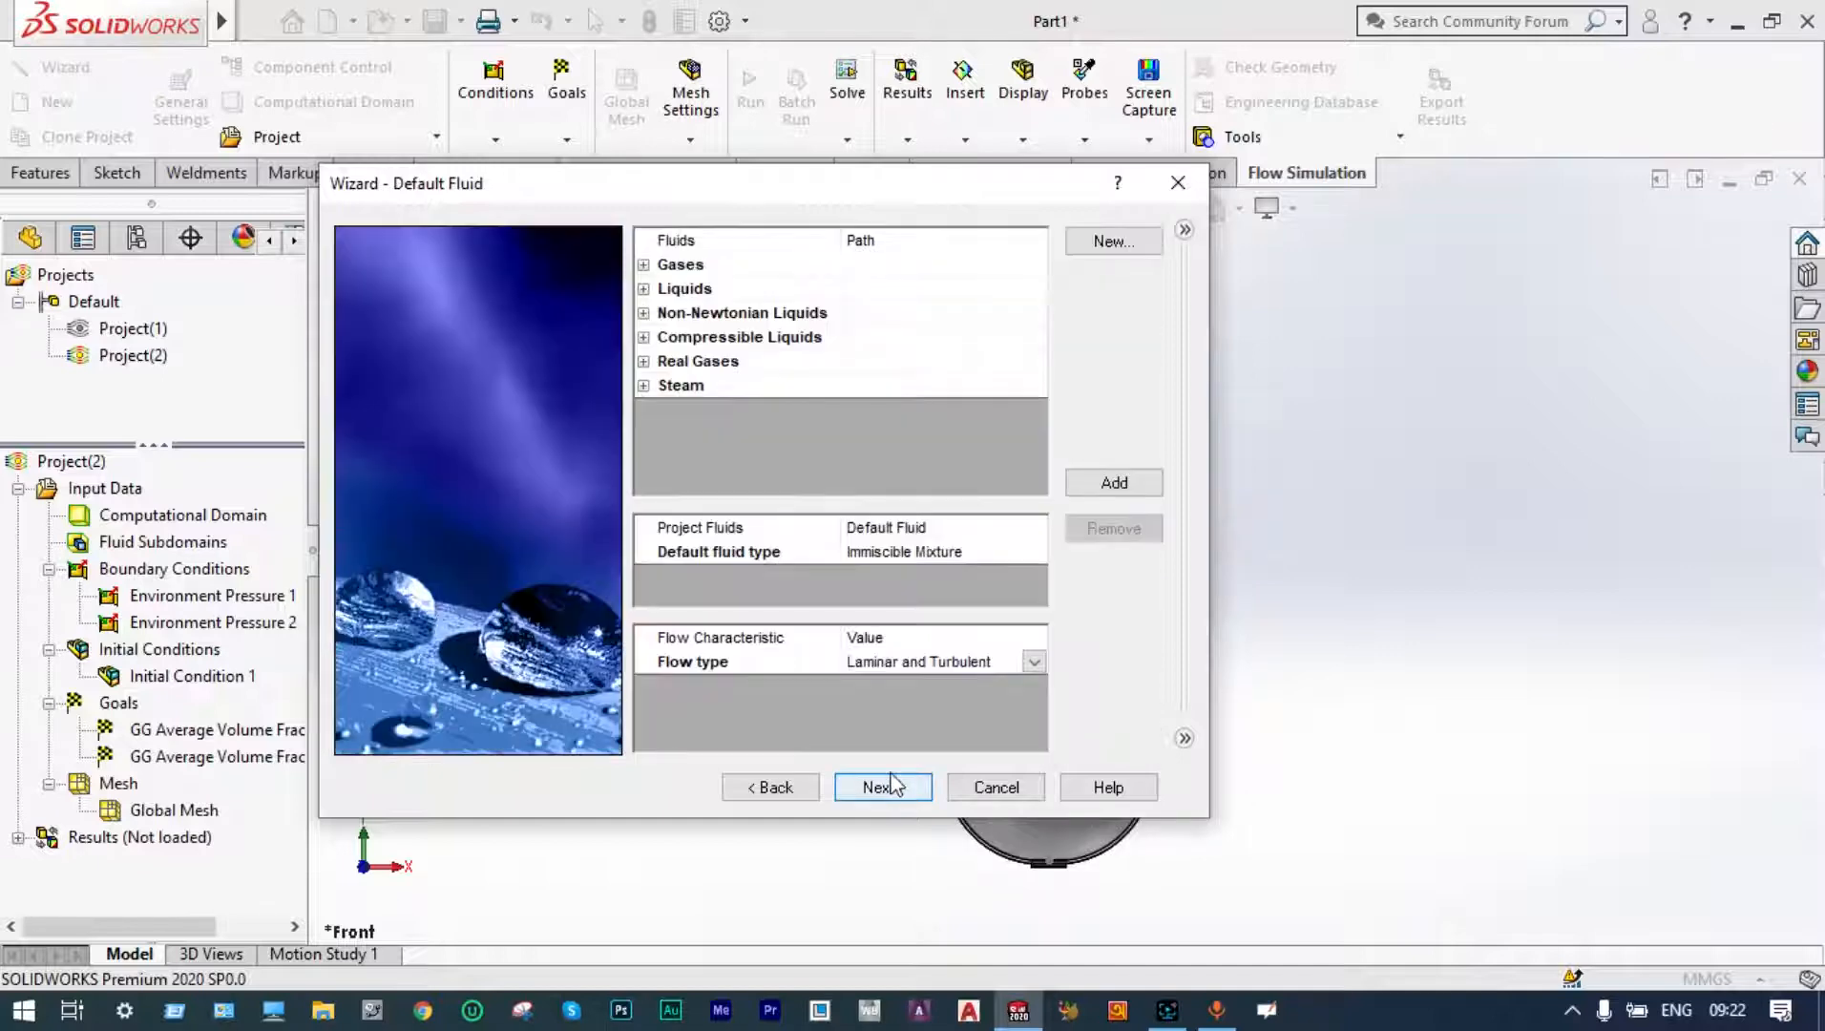
- Add the gas Air and the liquid Water to the project fluids and make both default fluids
{"action": "left_click", "coordinate": [643, 266]}
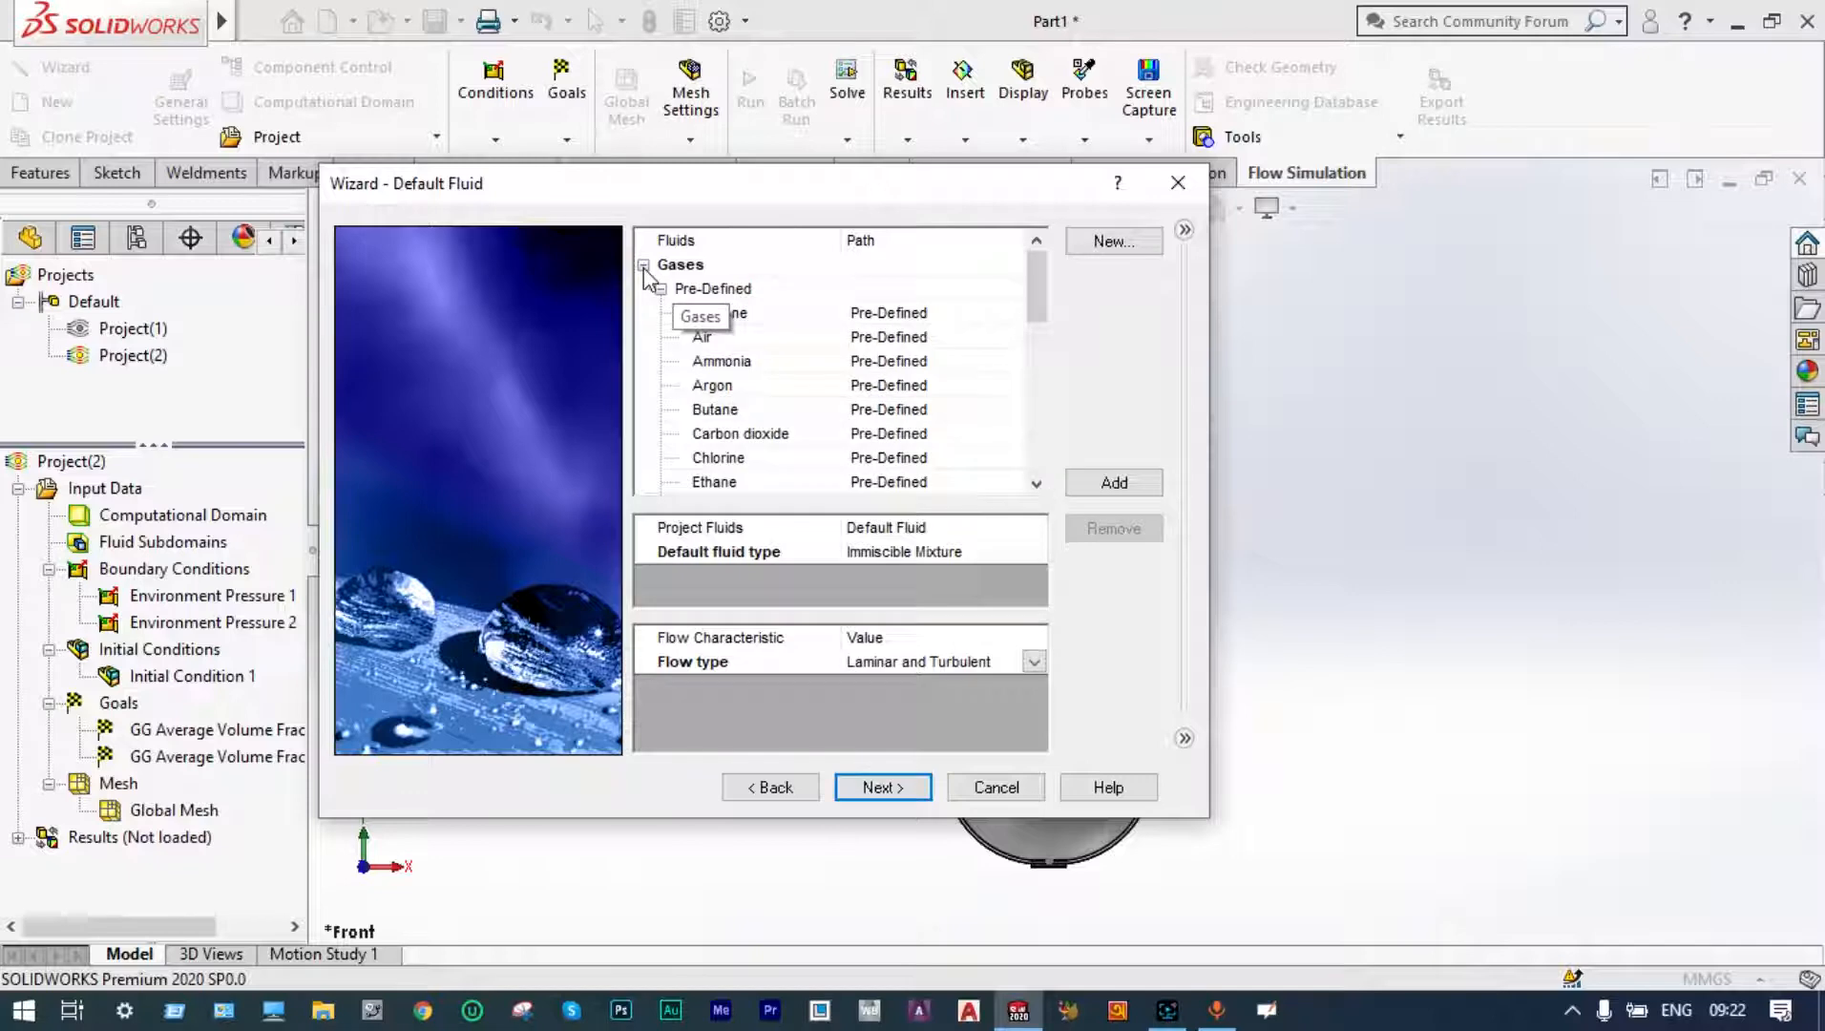
{"action": "double_click", "coordinate": [701, 339]}
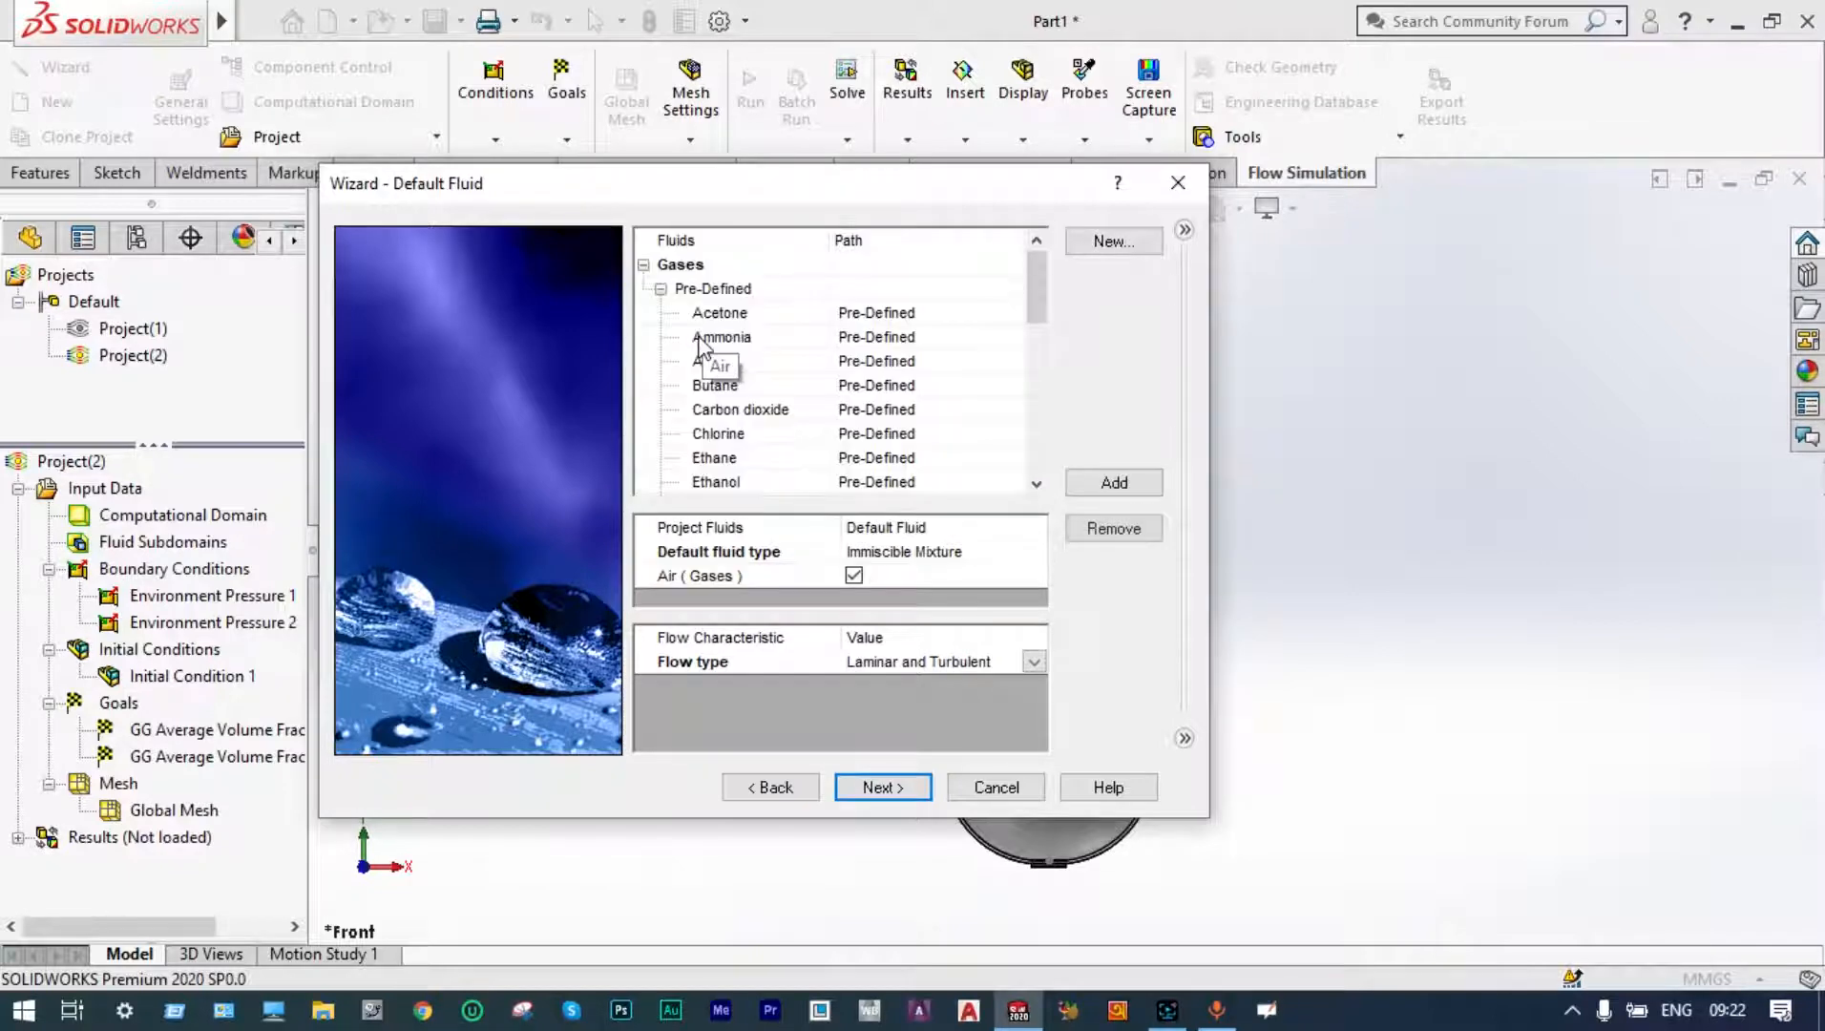
{"action": "left_click", "coordinate": [643, 265]}
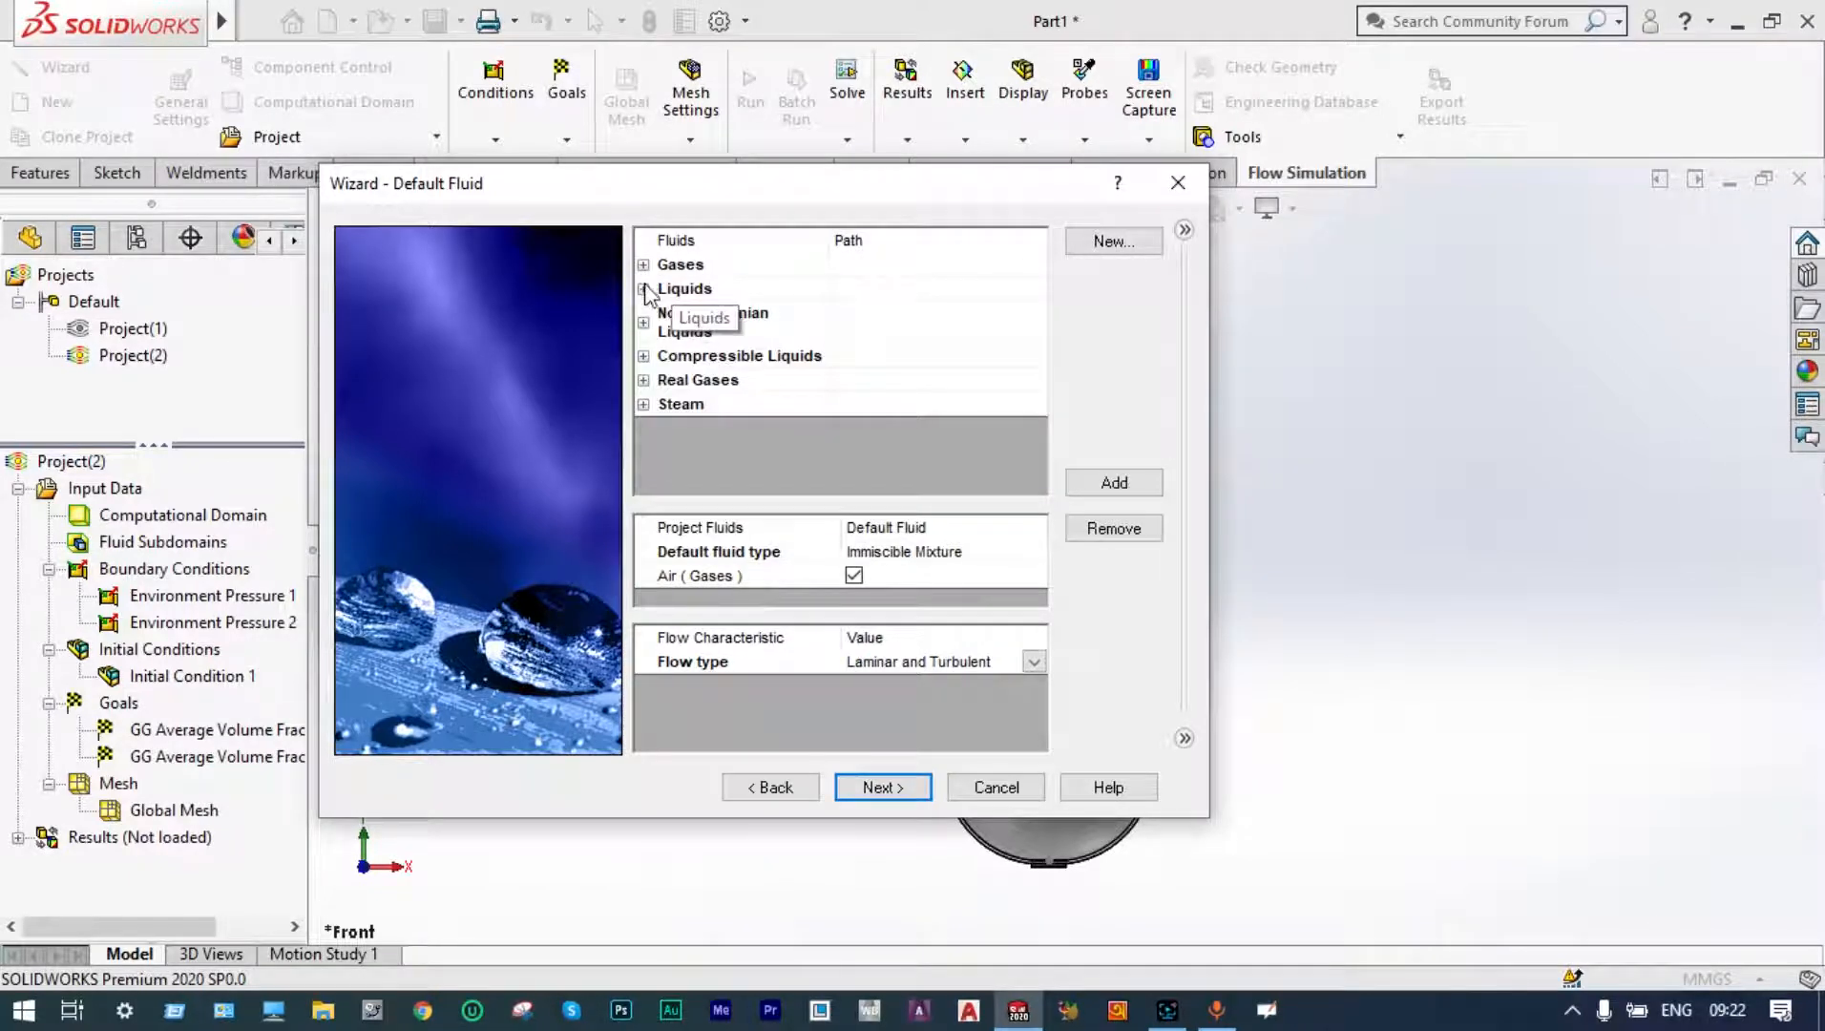
{"action": "left_click", "coordinate": [644, 289]}
{"action": "scroll", "coordinate": [741, 409], "scroll_direction": "down", "scroll_amount": 4}
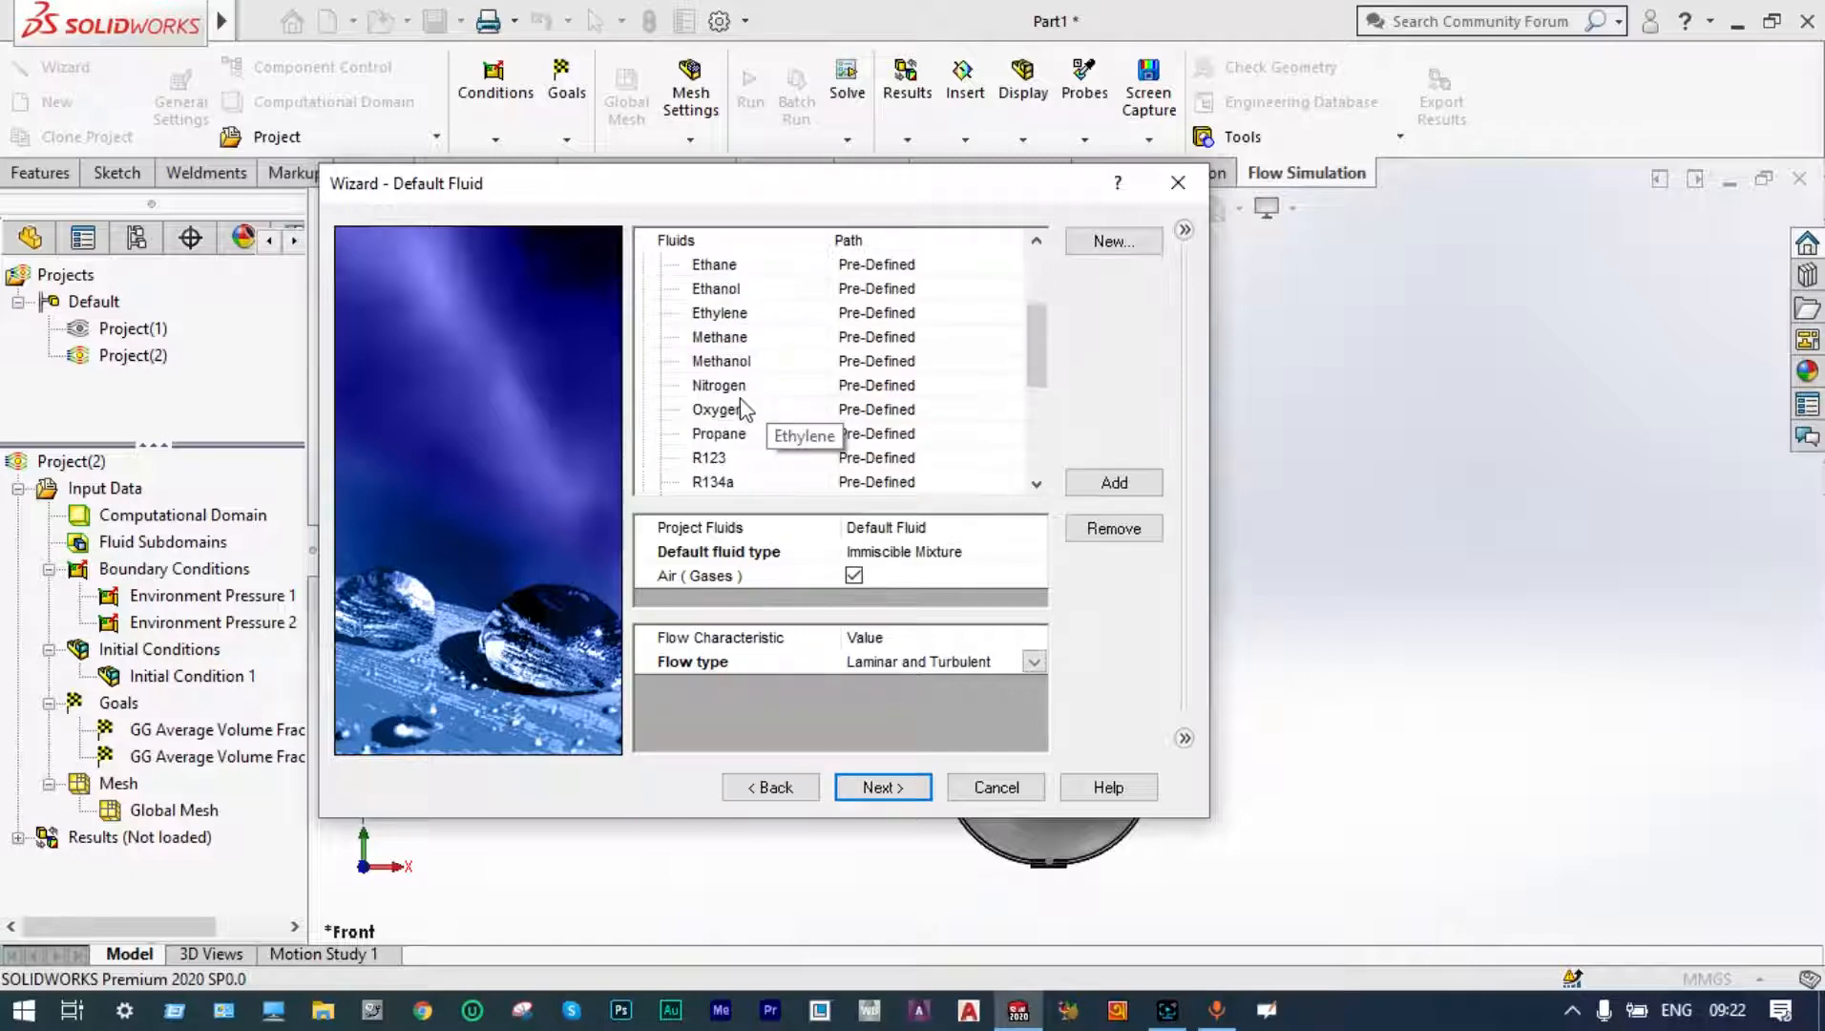
{"action": "left_click", "coordinate": [740, 410]}
{"action": "double_click", "coordinate": [740, 409]}
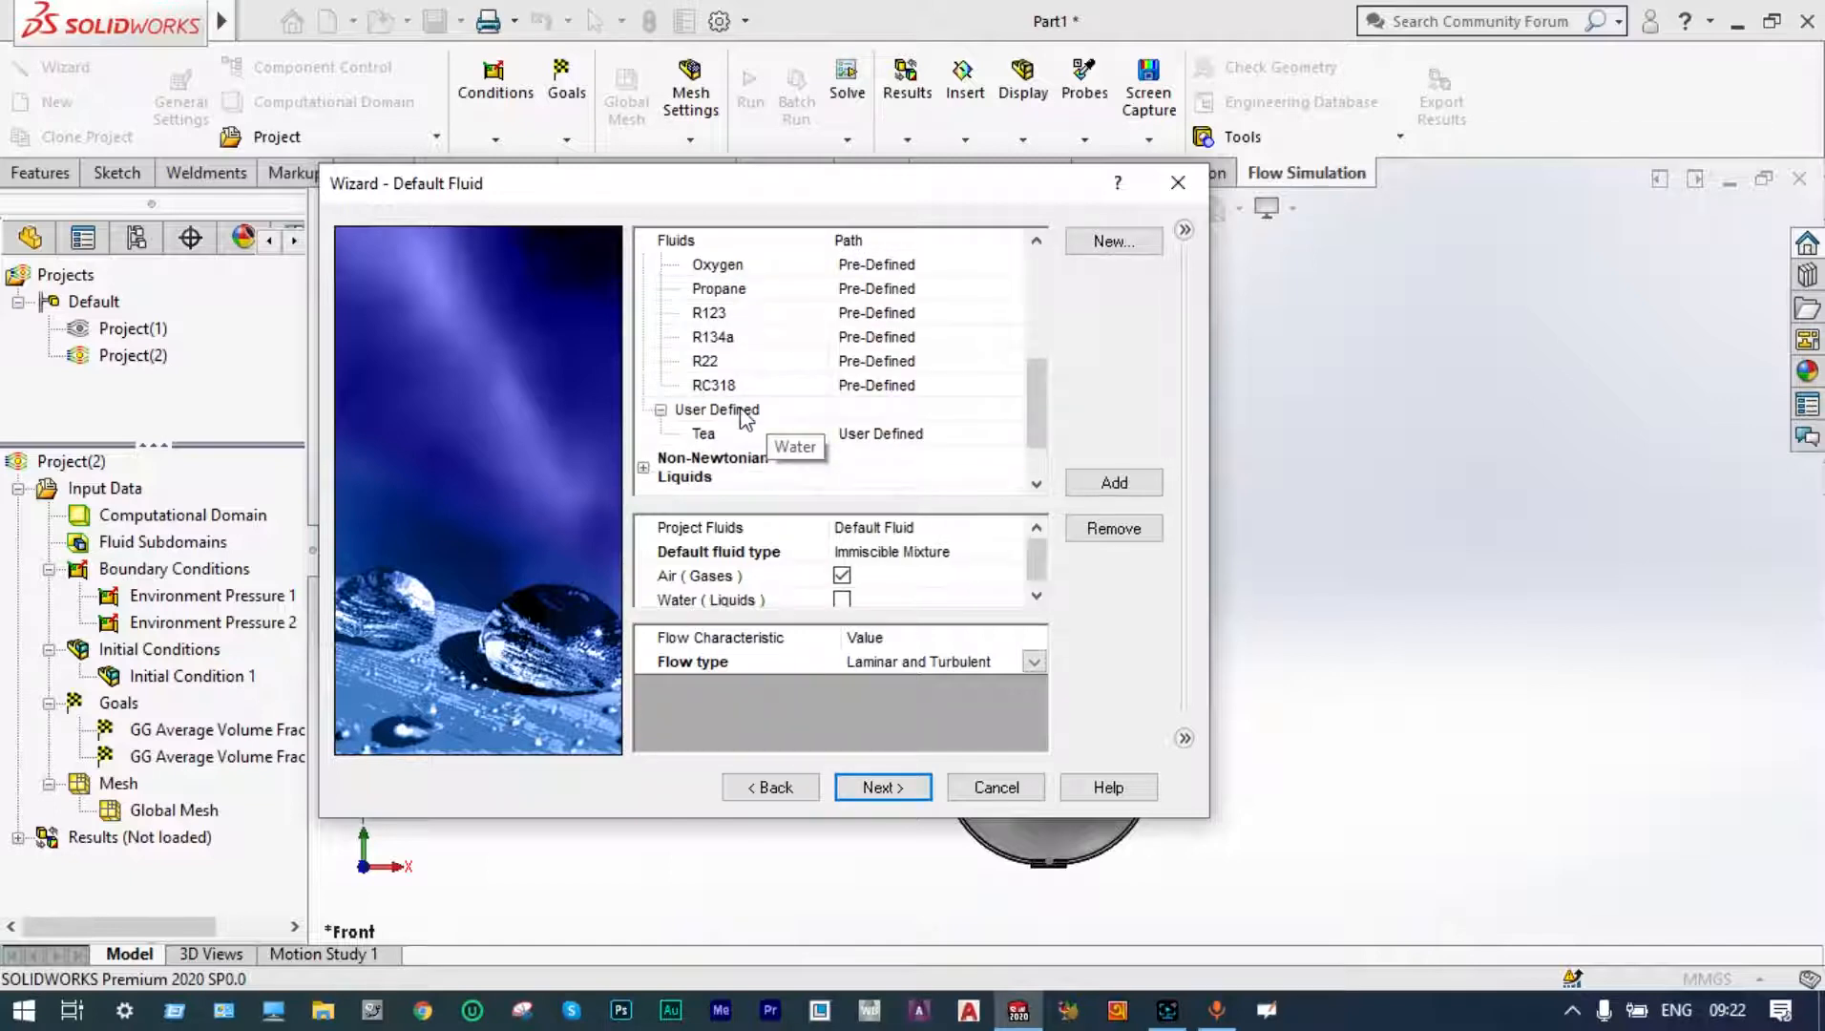
{"action": "left_click", "coordinate": [844, 599]}
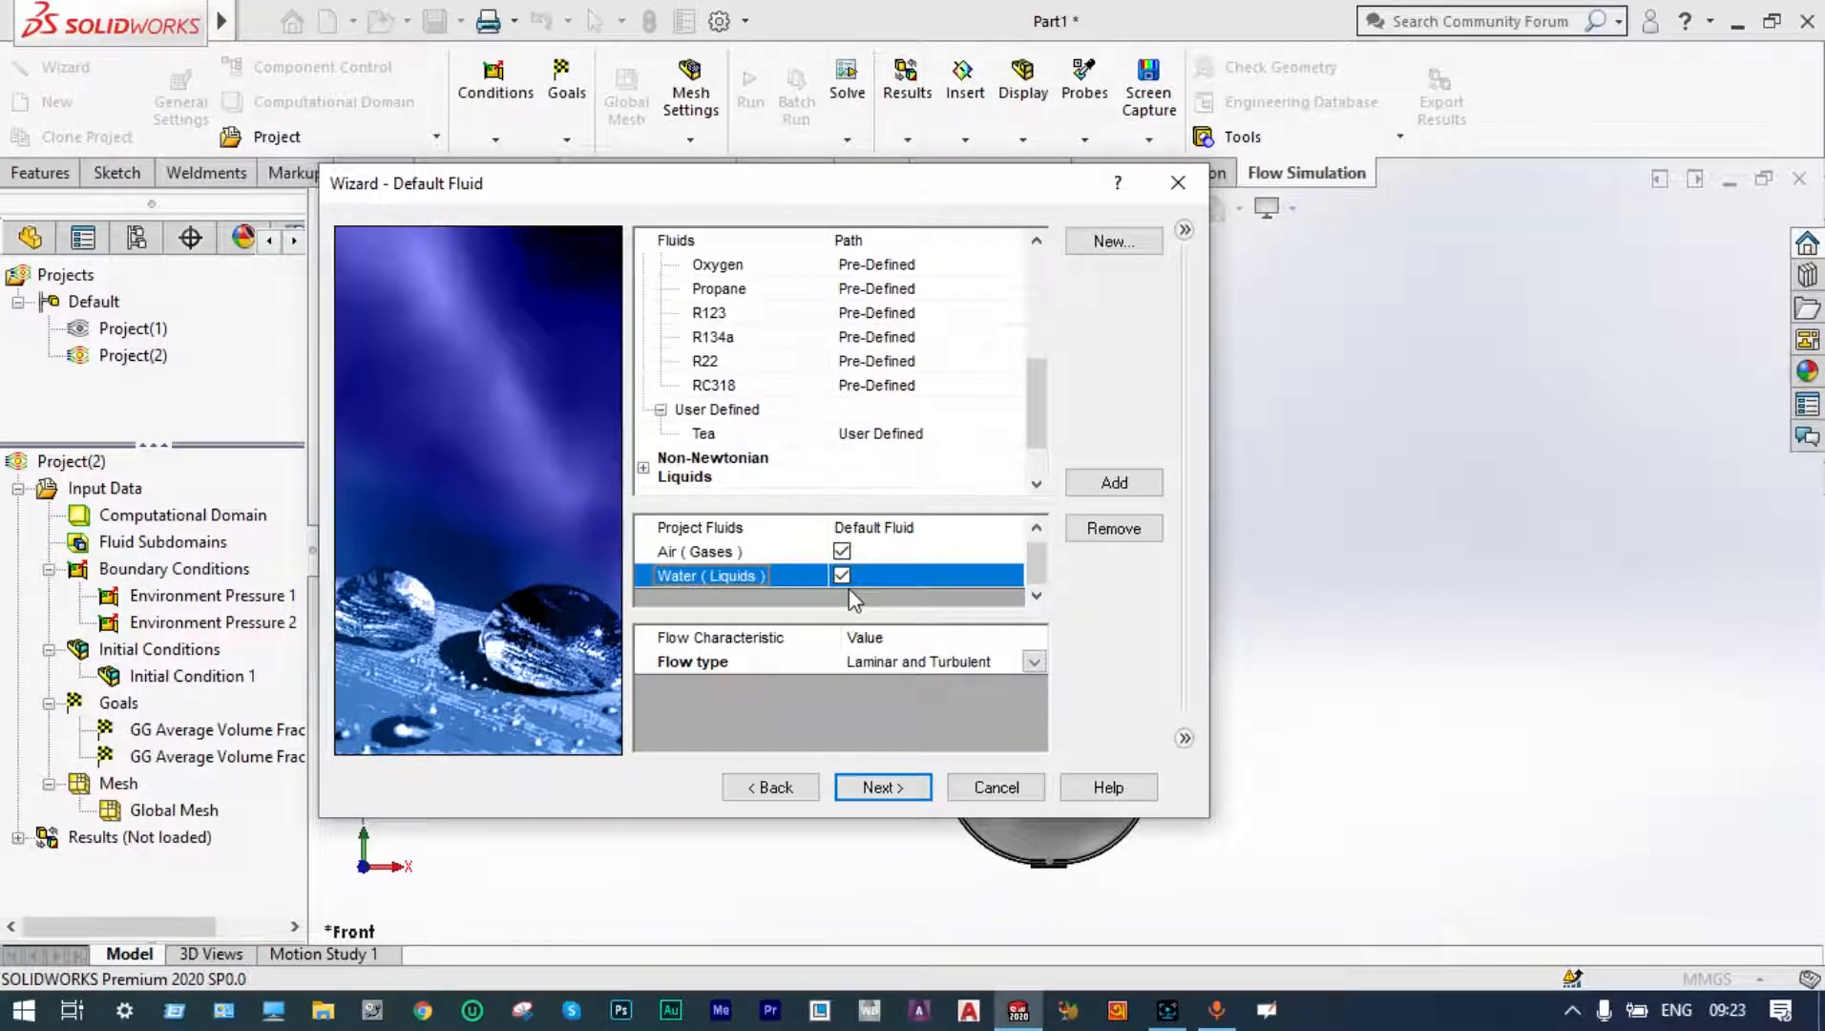
- Keep the default wall conditions and initial conditions, and finish creating the project
{"action": "left_click", "coordinate": [914, 791]}
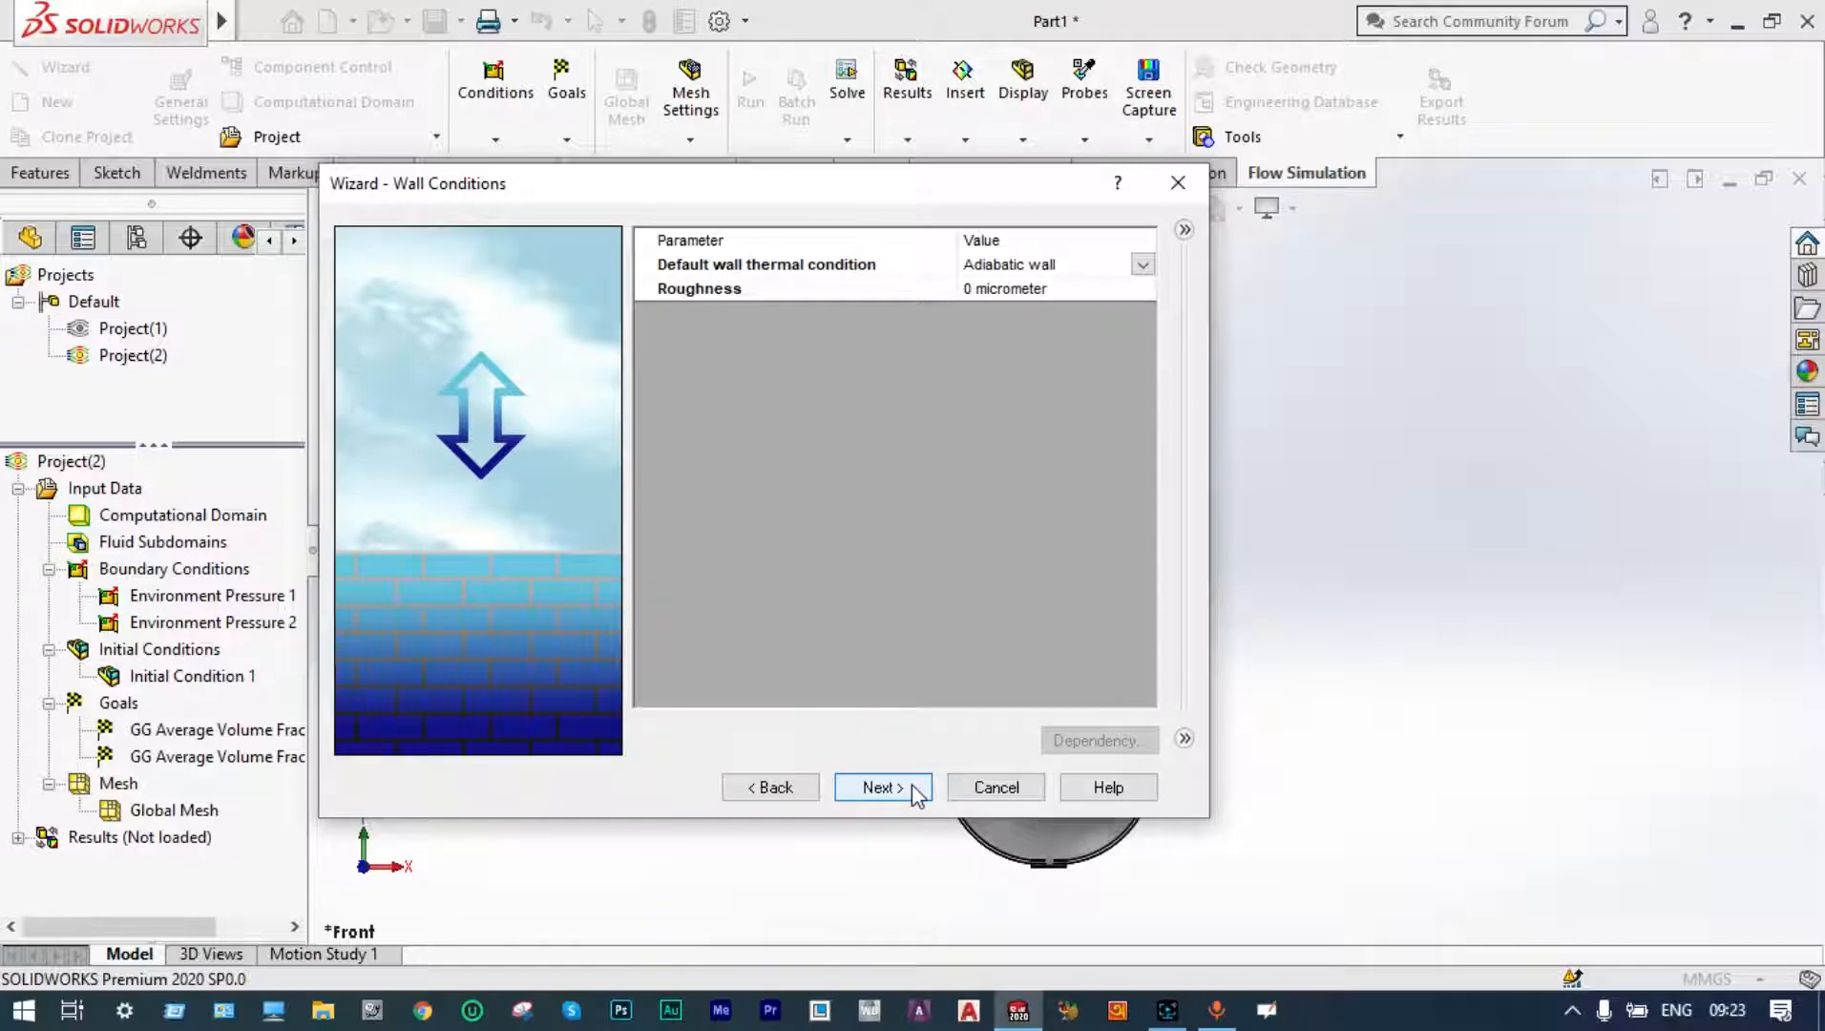
{"action": "left_click", "coordinate": [906, 784]}
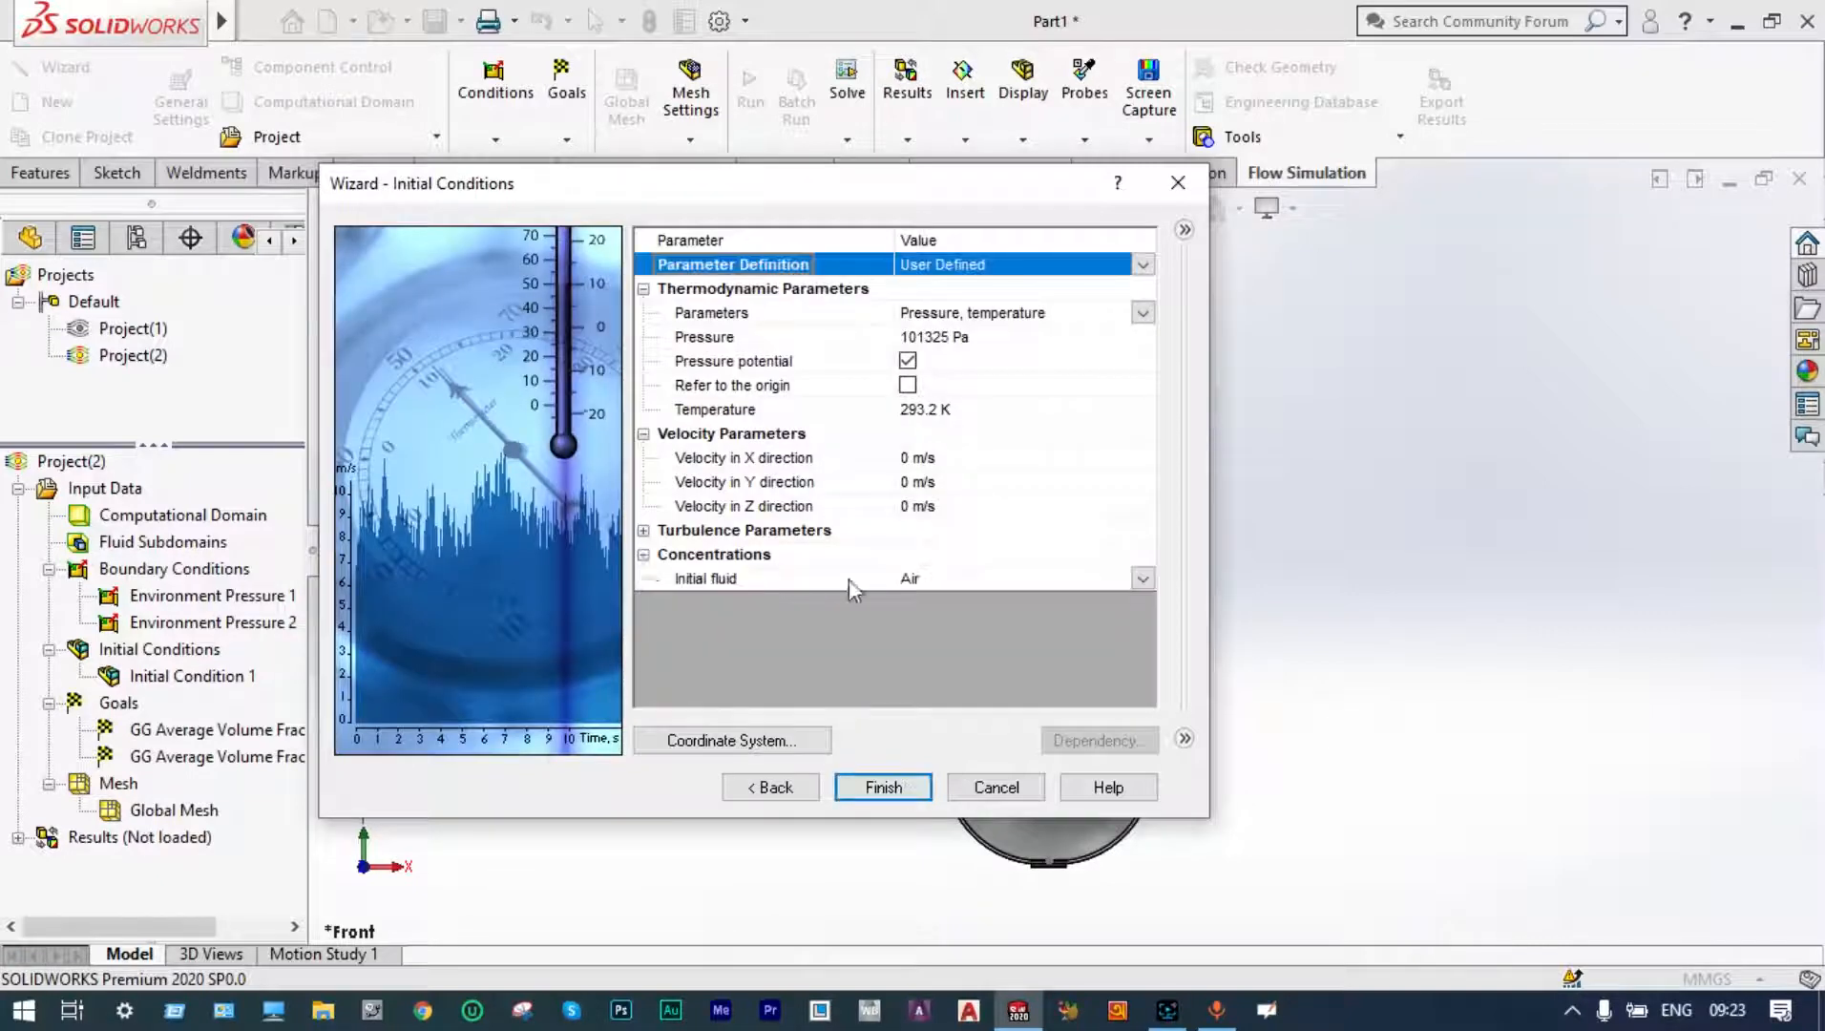
{"action": "left_click", "coordinate": [885, 787]}
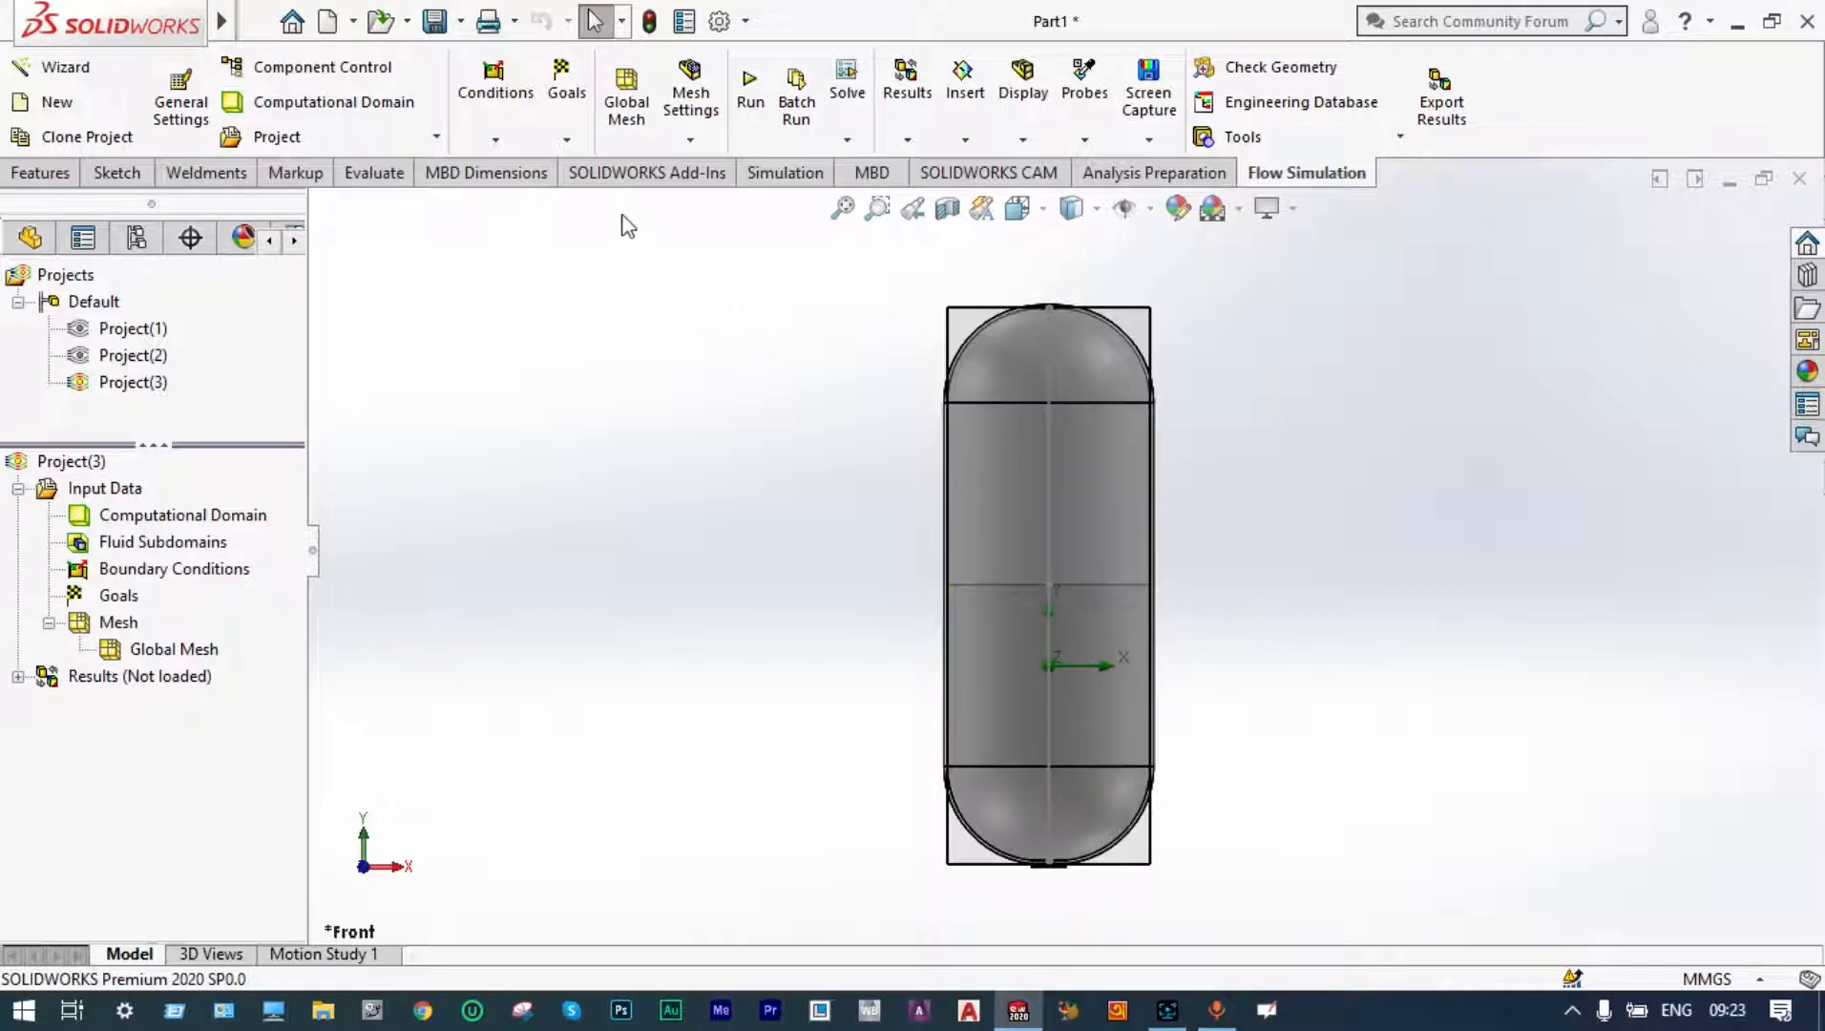
- Add an initial condition on body Cut-Extrude1[2] with solid components disabled and Water as the substance
{"action": "left_click", "coordinate": [503, 144]}
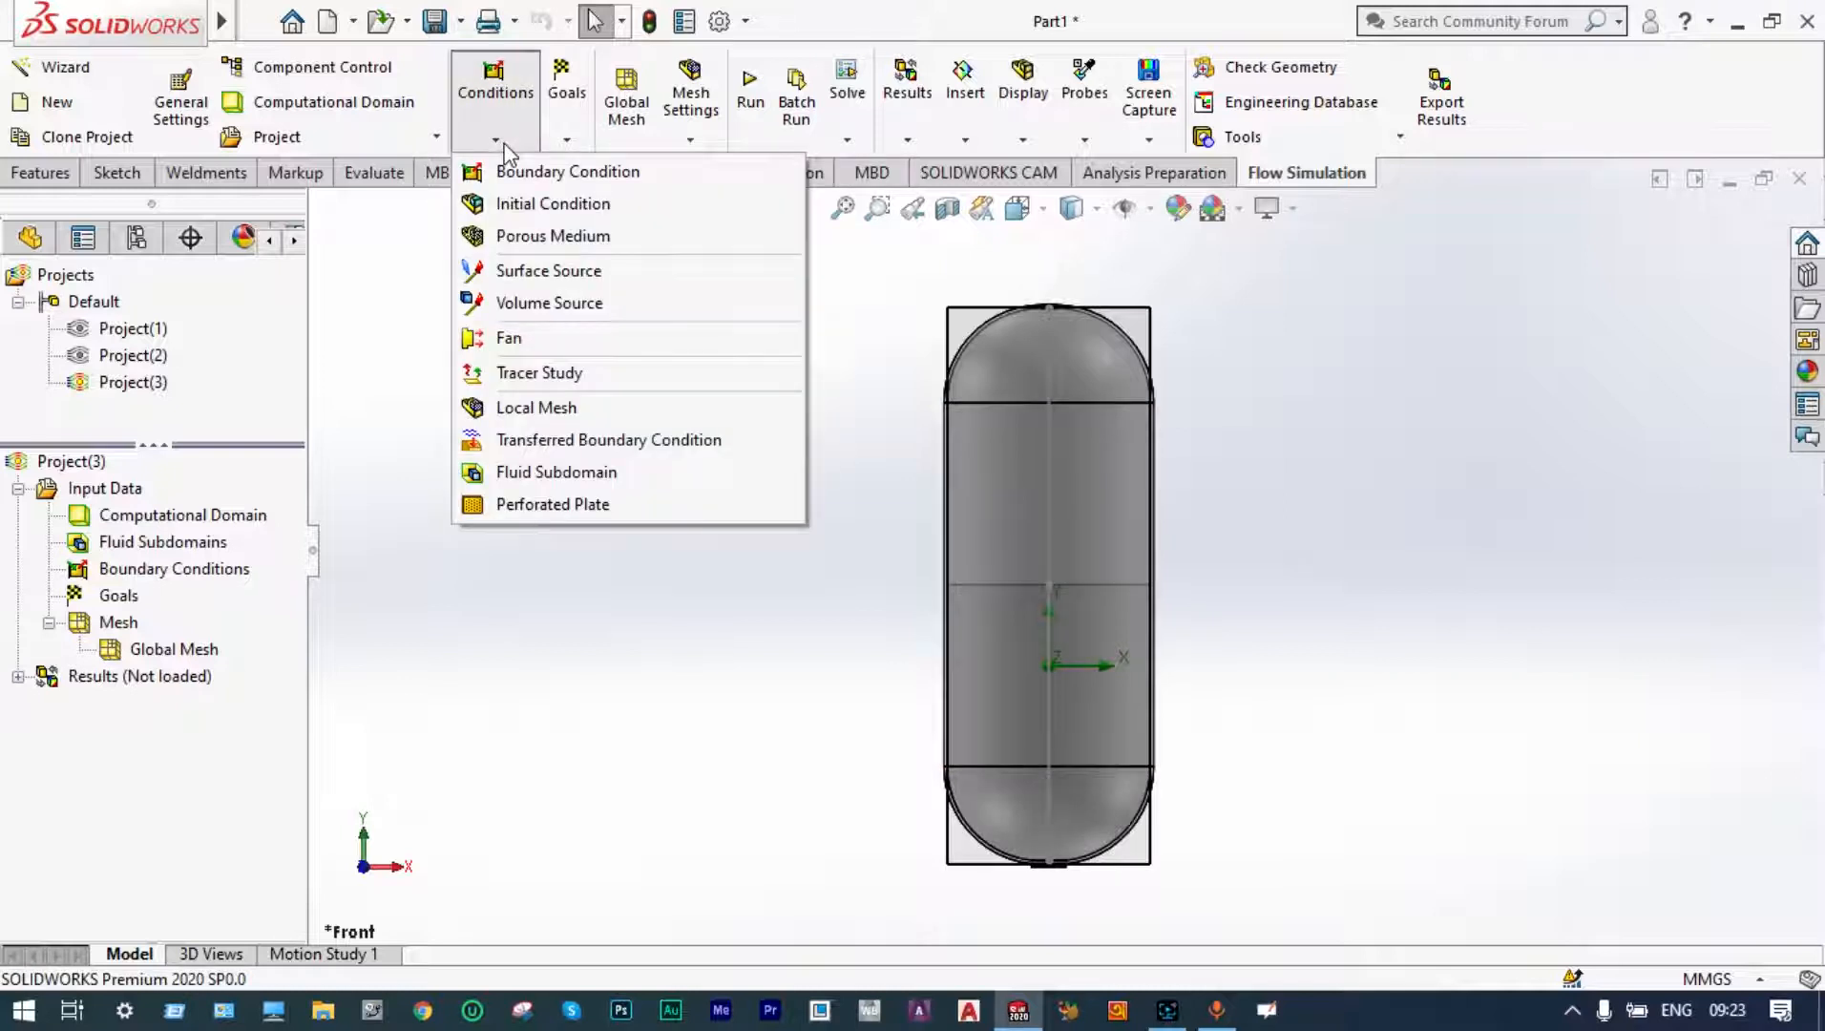
{"action": "left_click", "coordinate": [512, 205]}
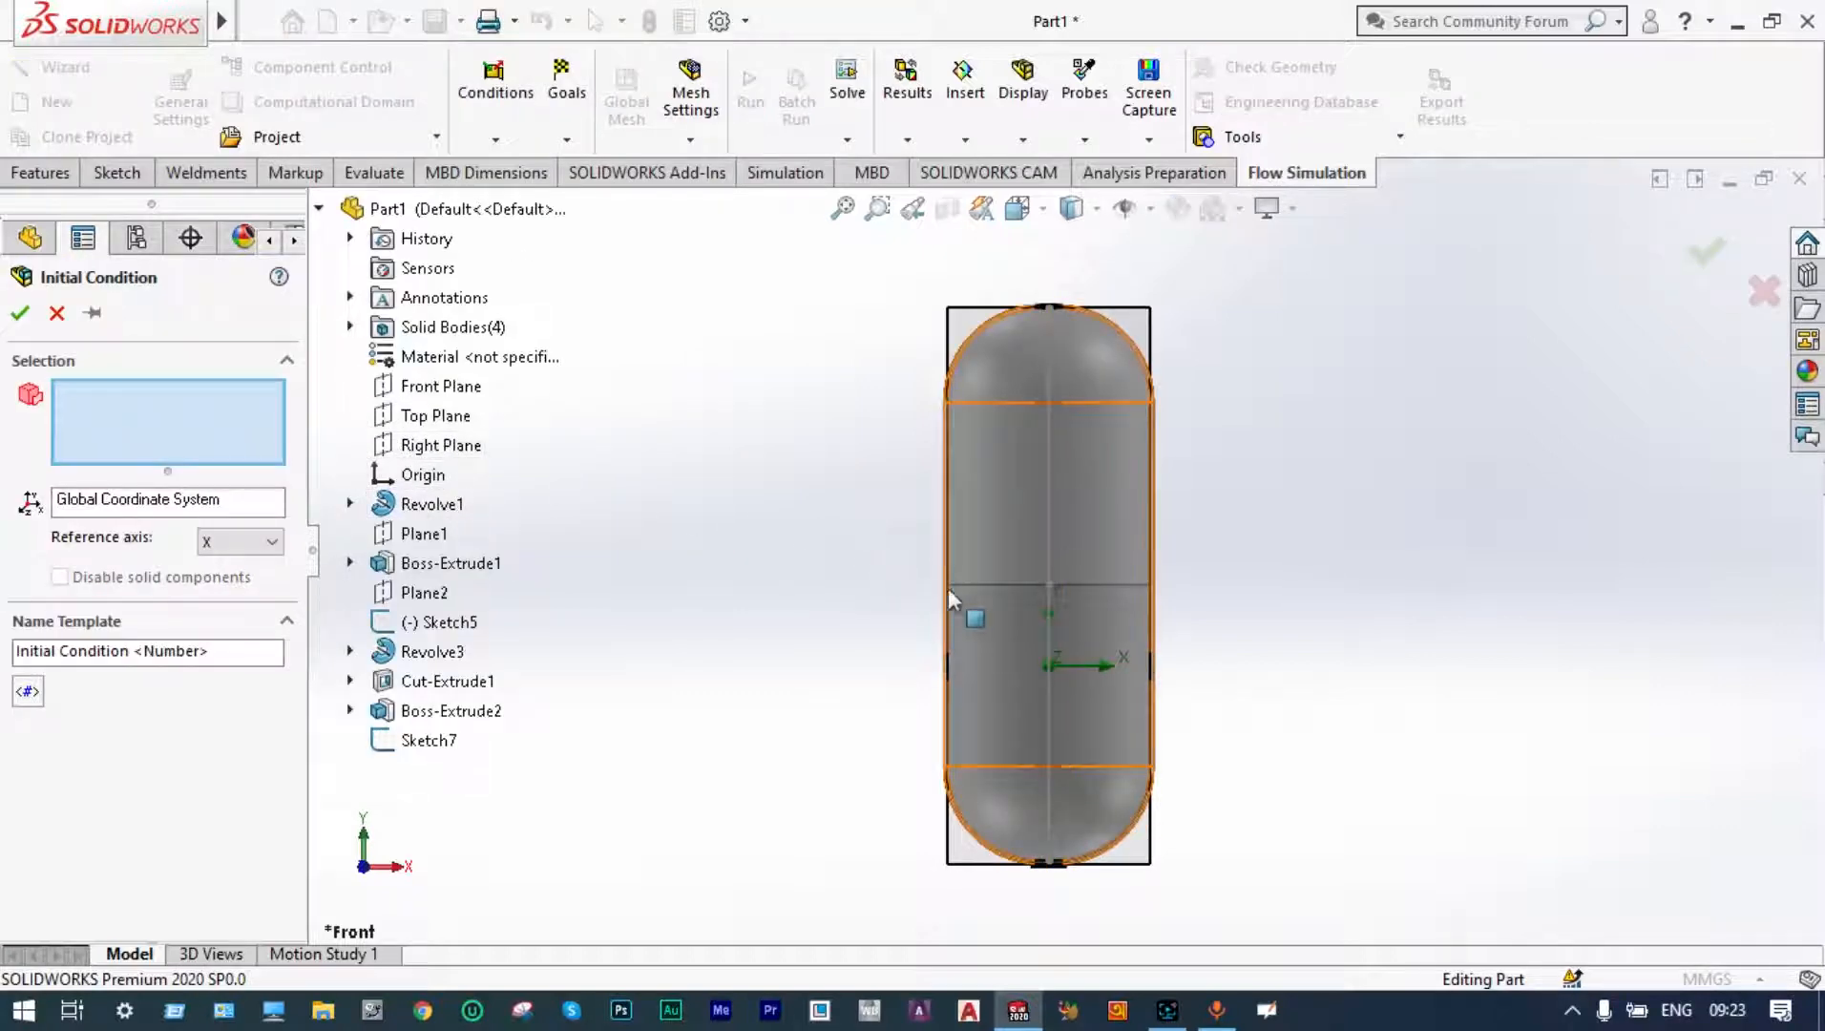
{"action": "left_click", "coordinate": [350, 328]}
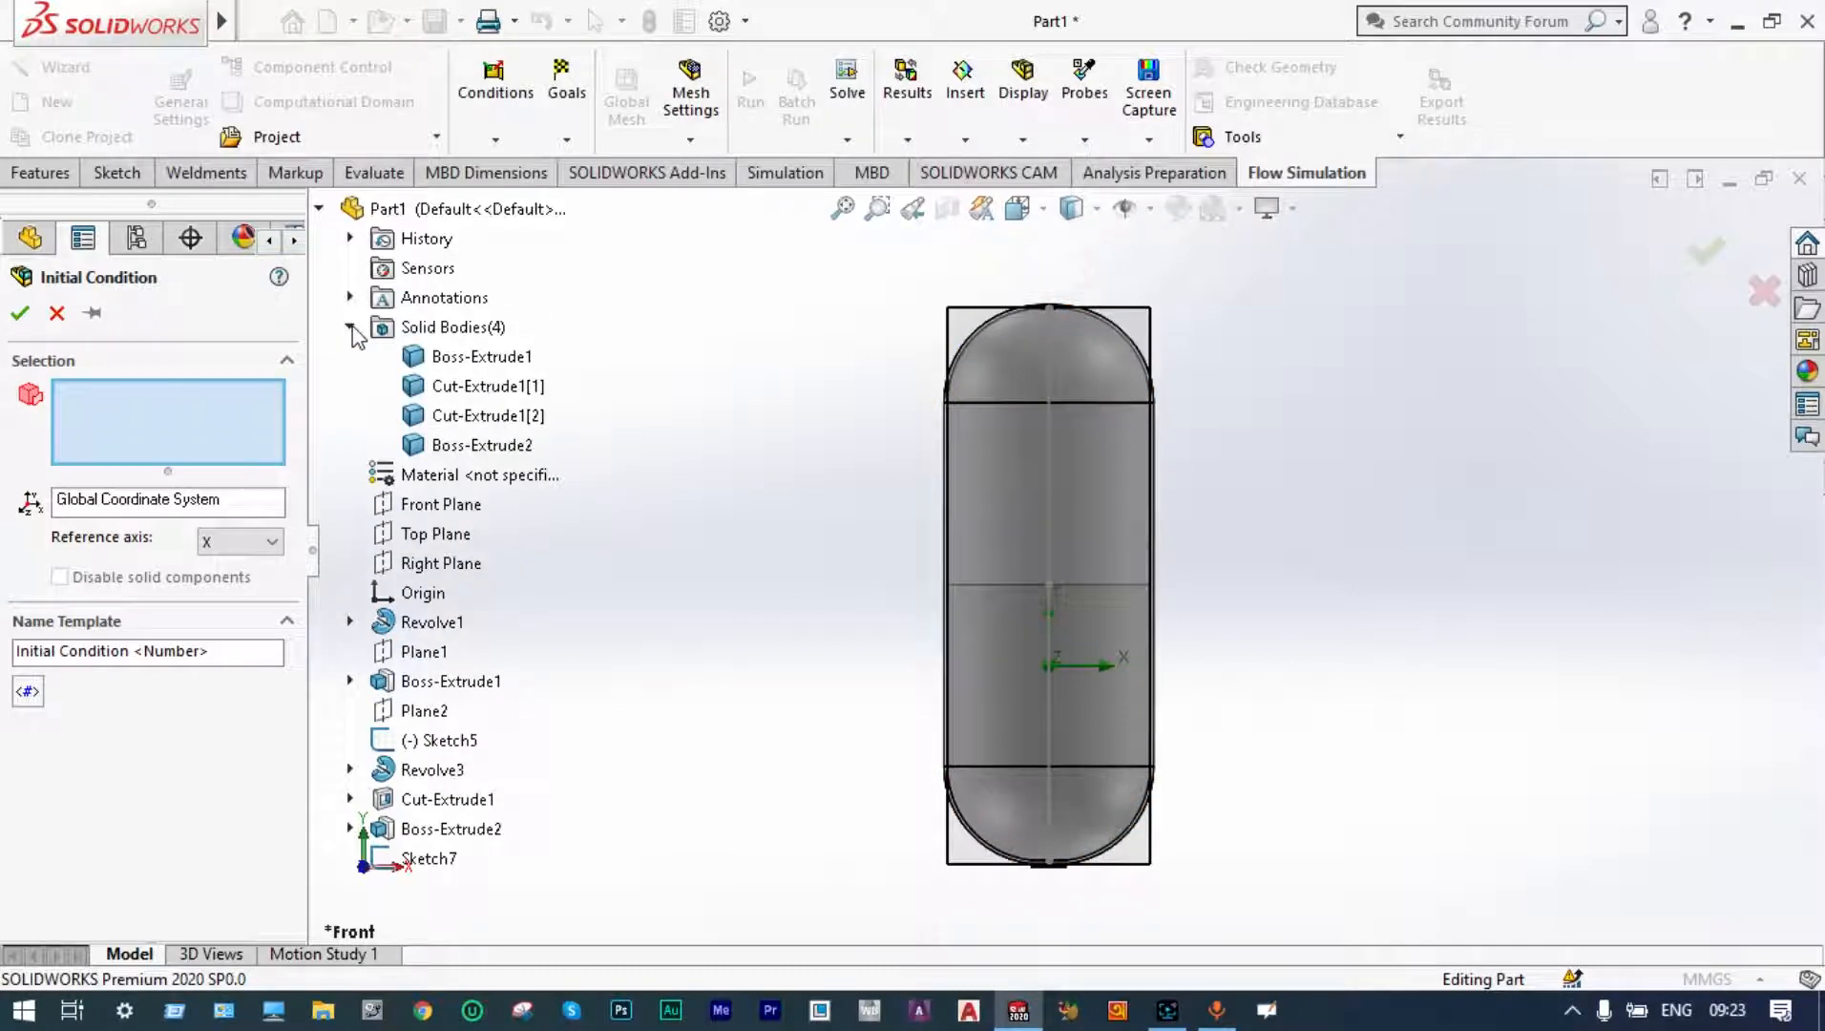
{"action": "left_click", "coordinate": [453, 423]}
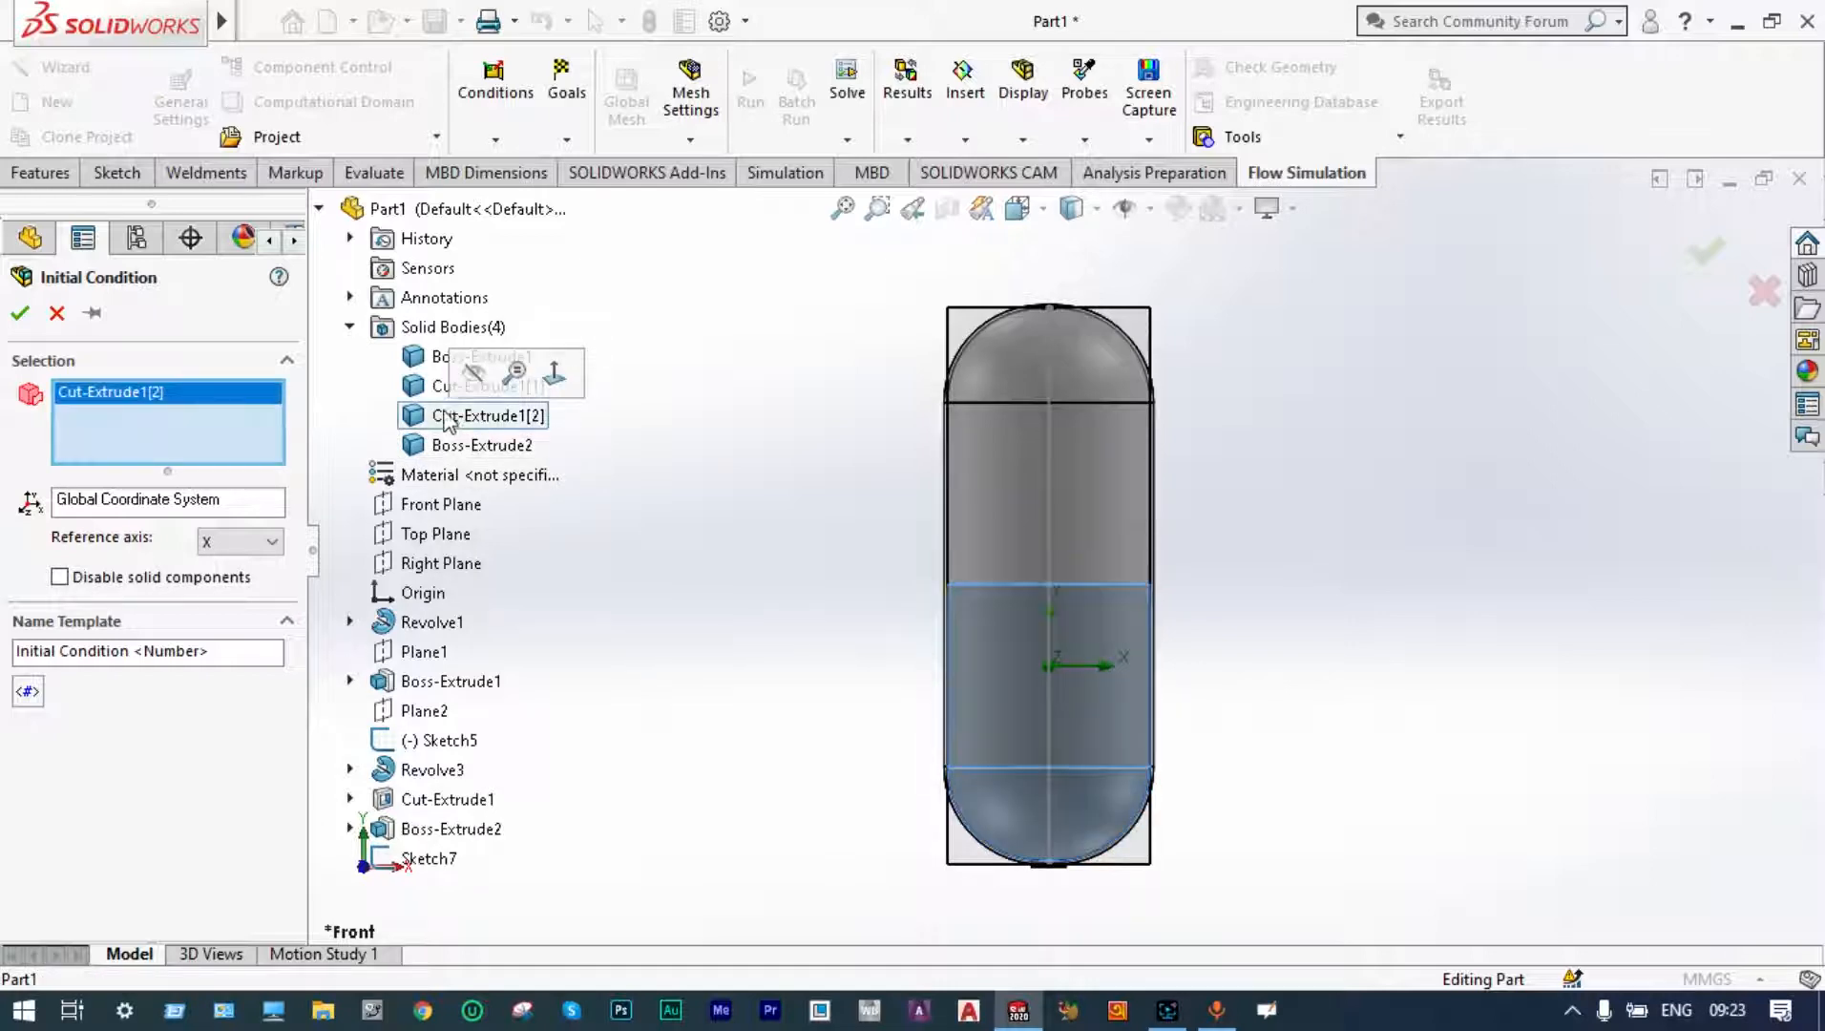
{"action": "left_click", "coordinate": [60, 577]}
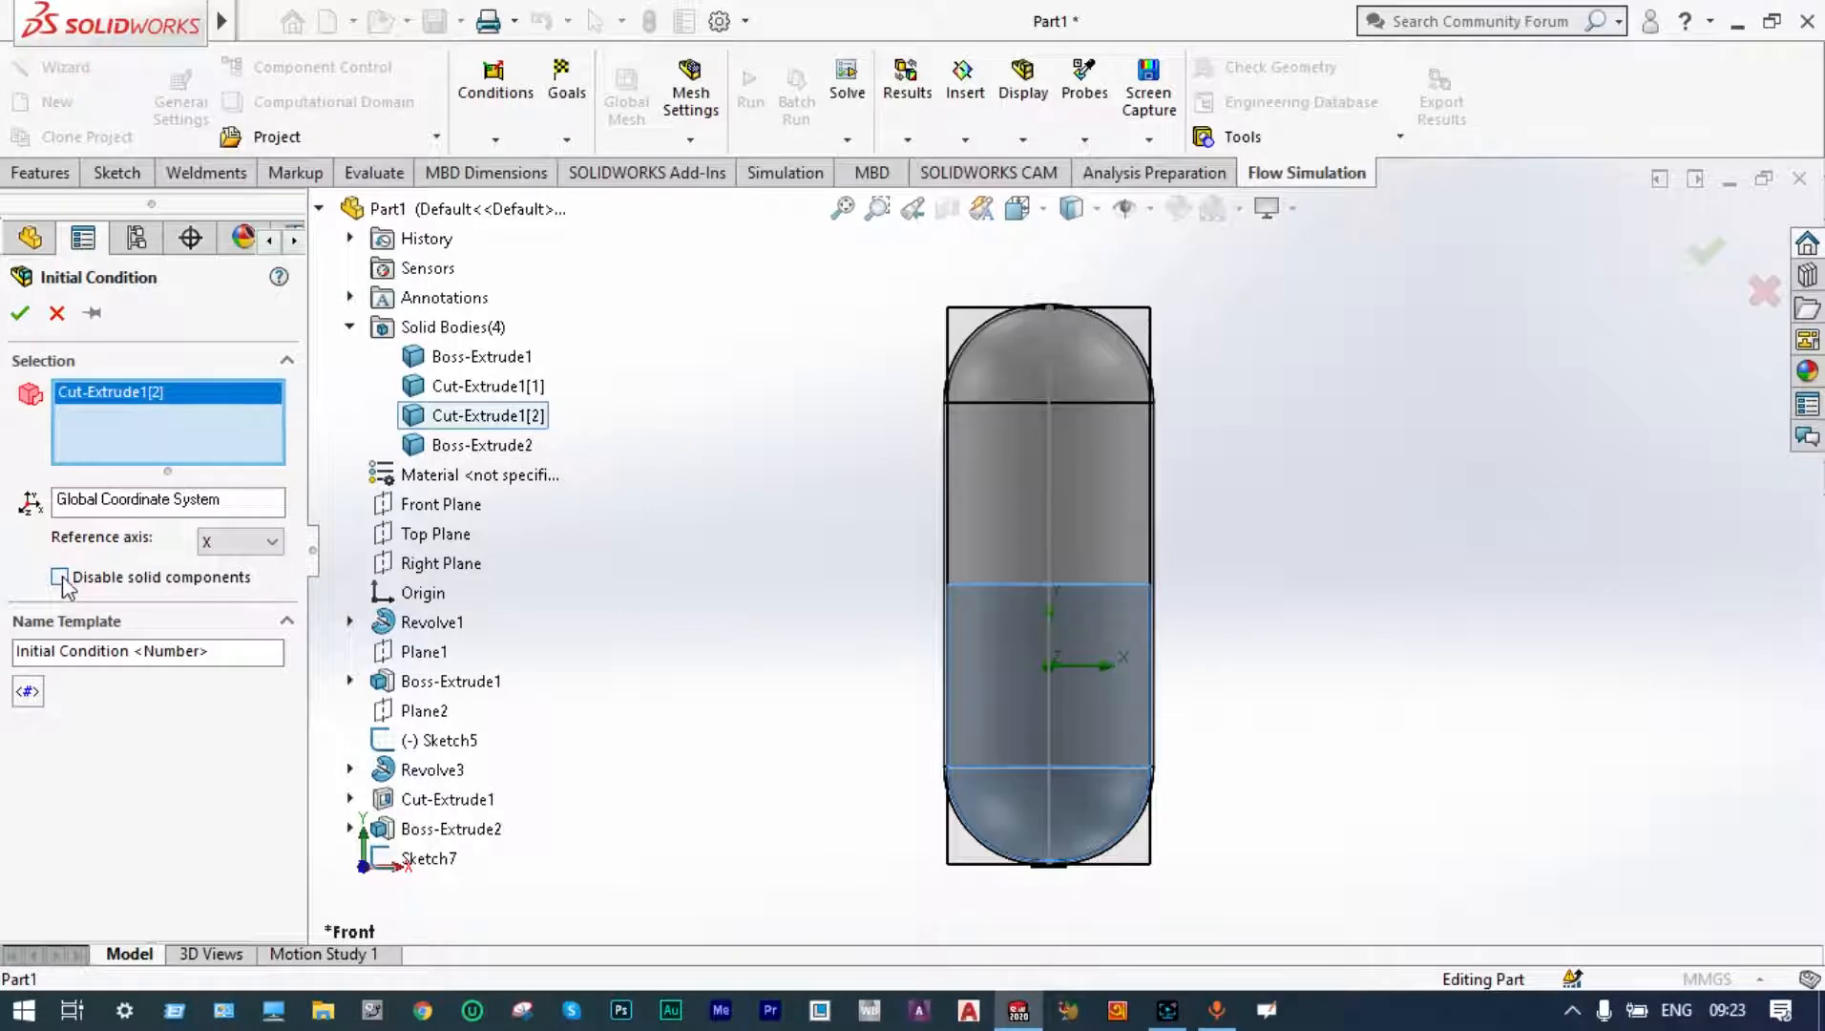
{"action": "scroll", "coordinate": [282, 472], "scroll_direction": "down", "scroll_amount": 8}
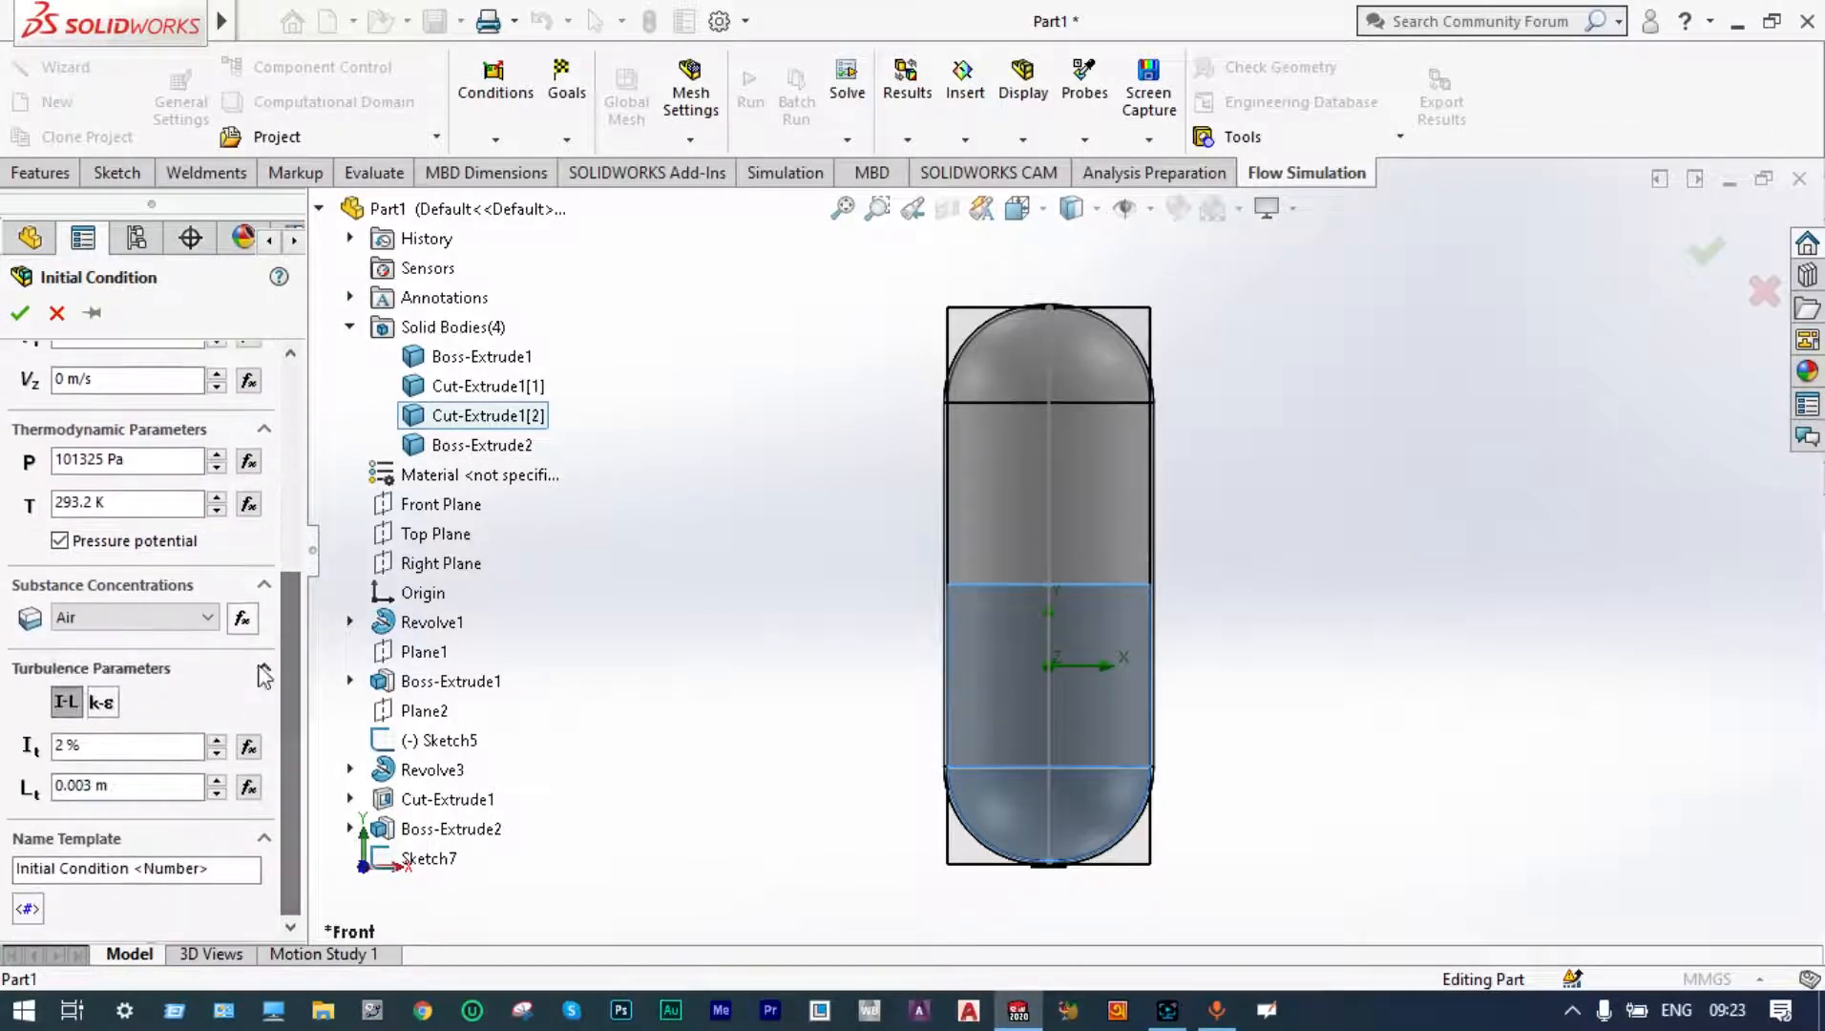
{"action": "left_click", "coordinate": [209, 617]}
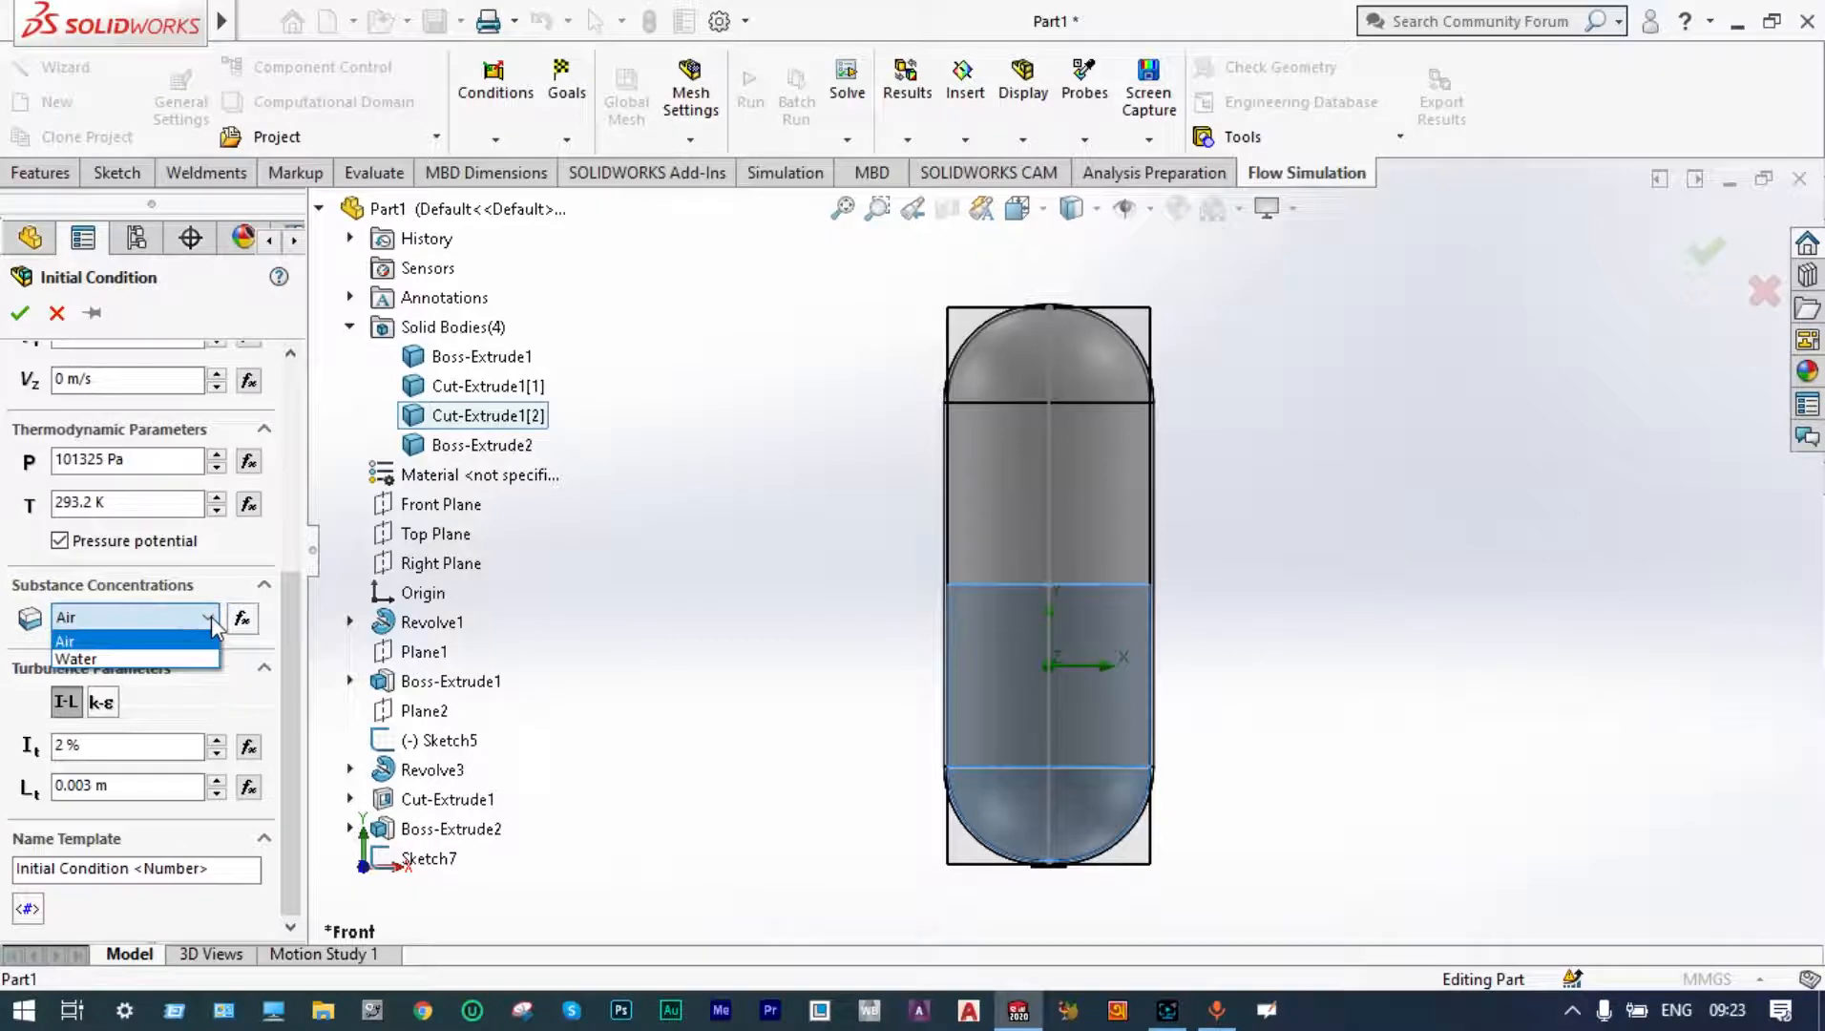
{"action": "left_click", "coordinate": [168, 658]}
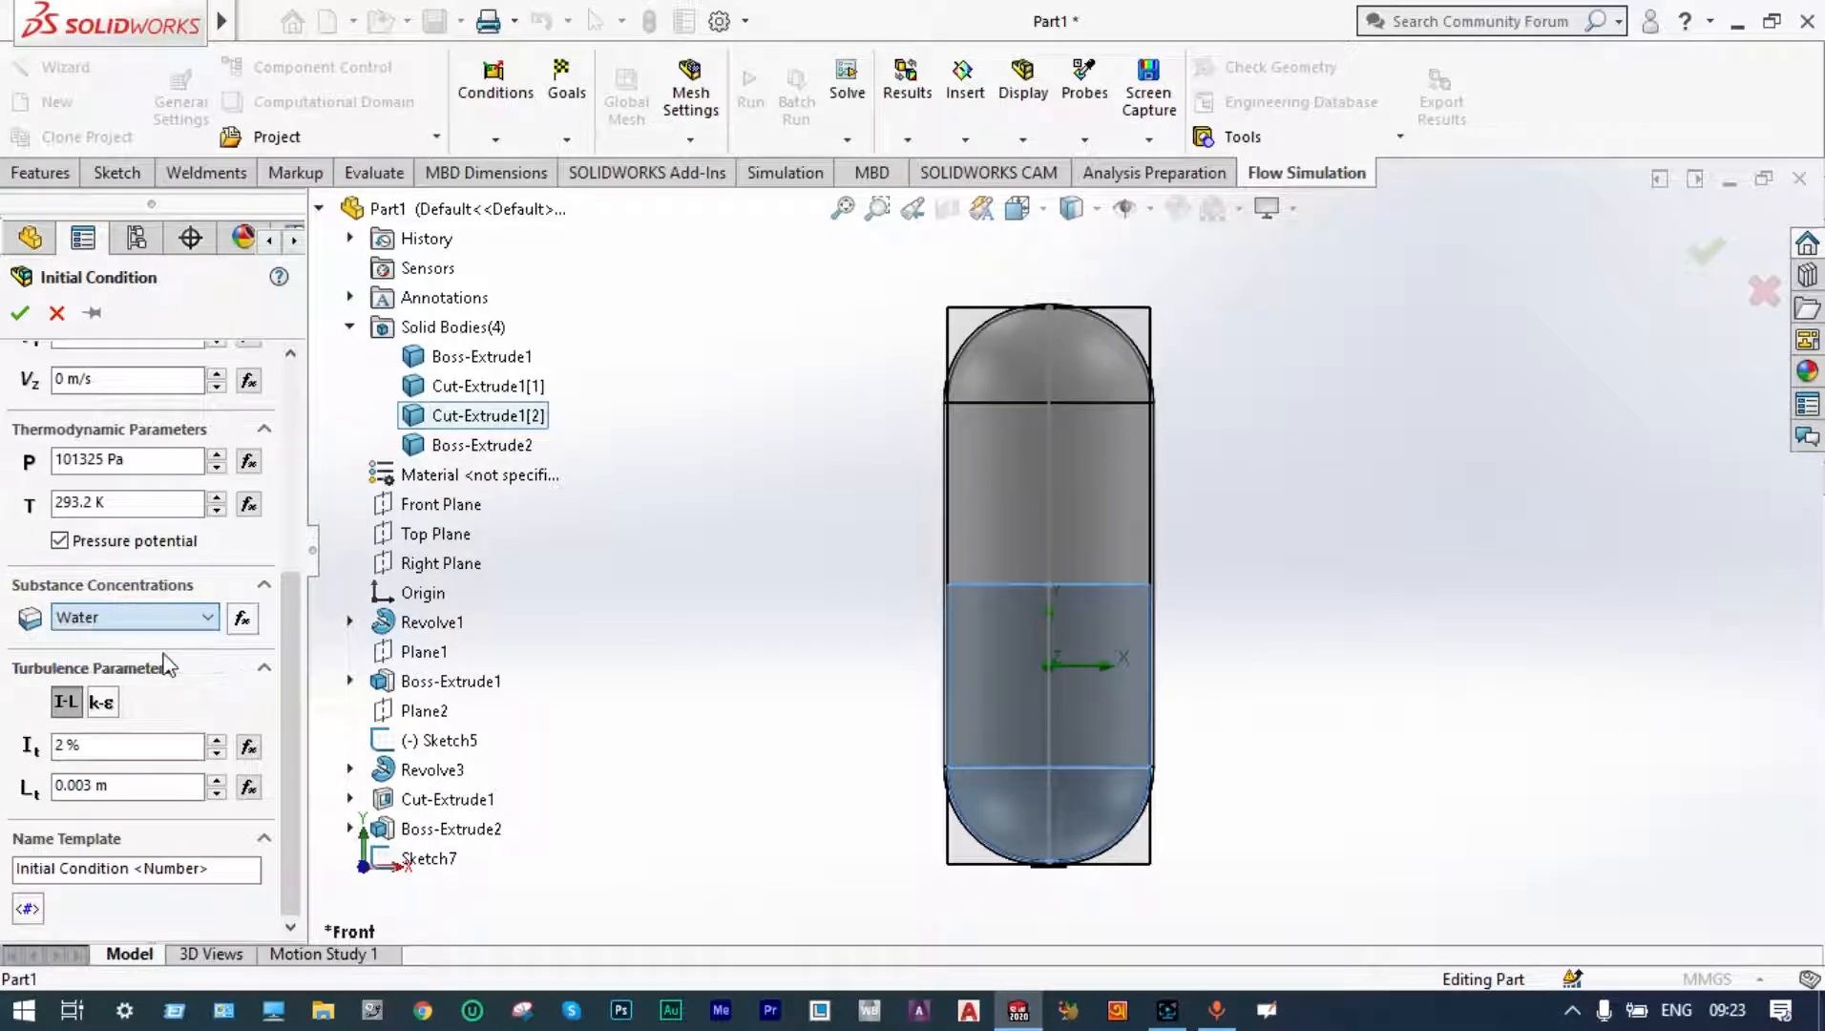
{"action": "left_click", "coordinate": [19, 312]}
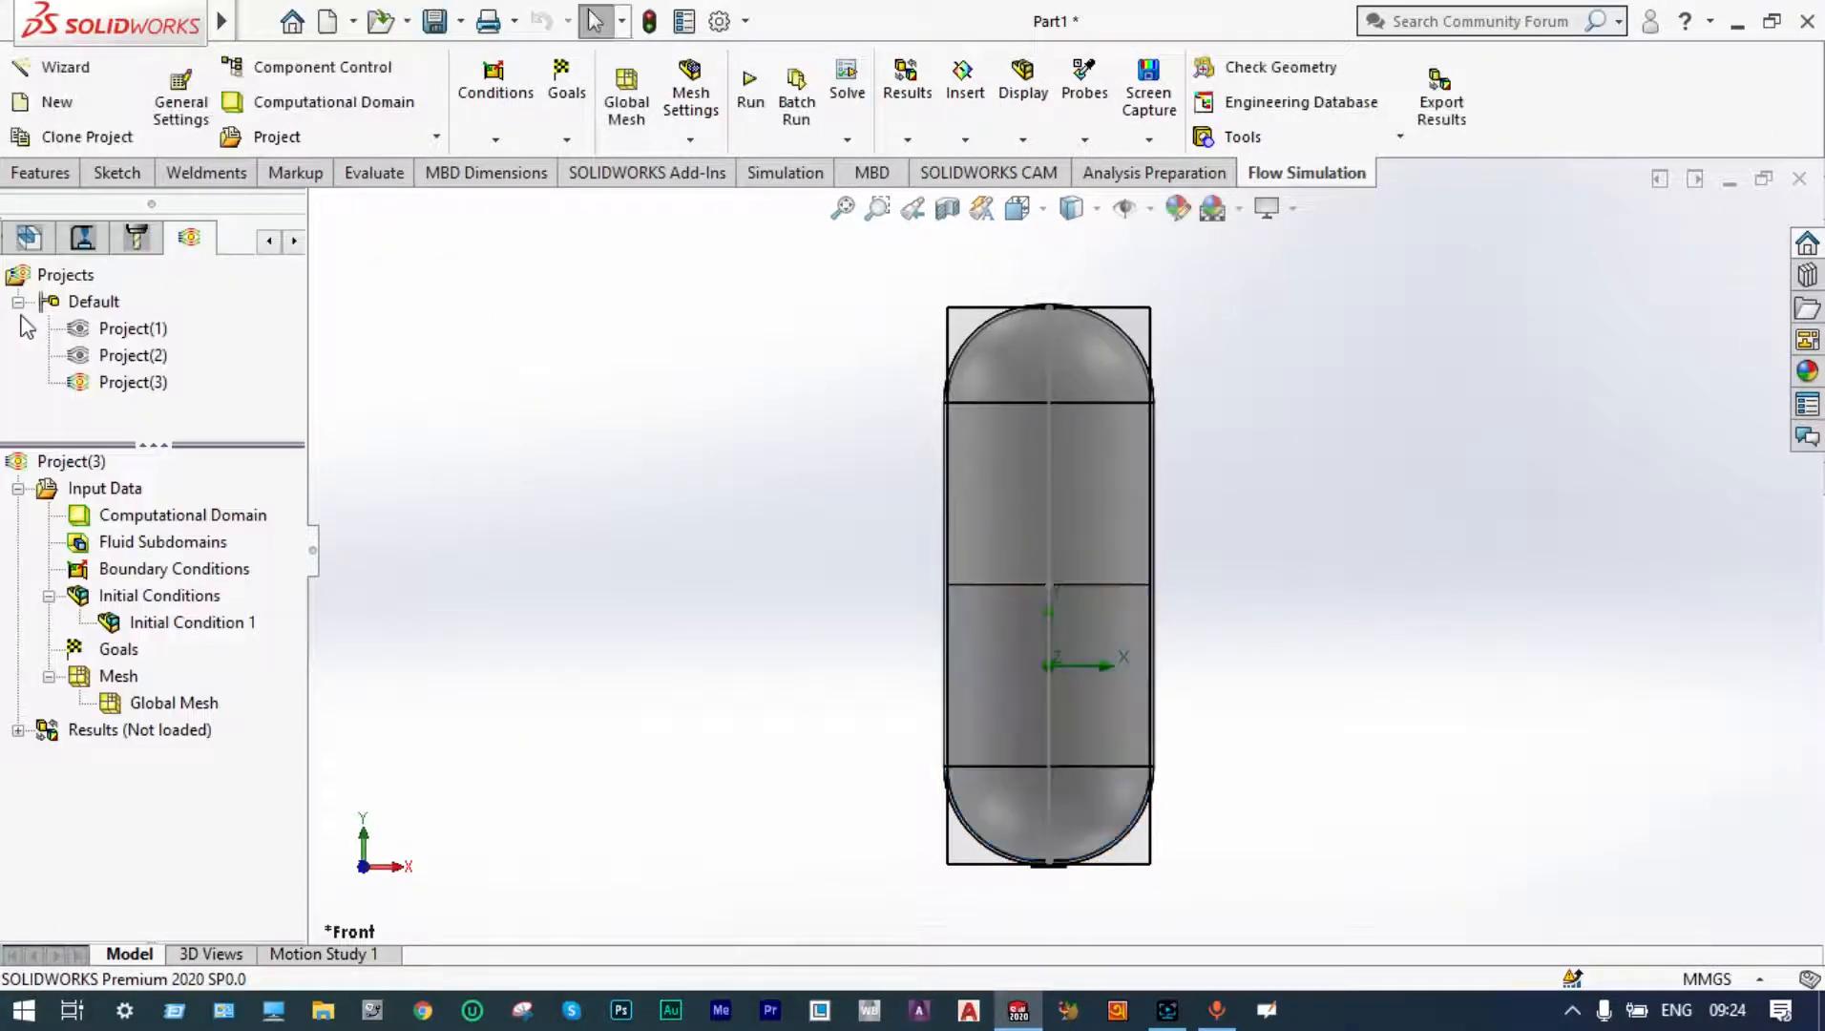
- Hide the computational domain in the model view
{"action": "right_click", "coordinate": [234, 520]}
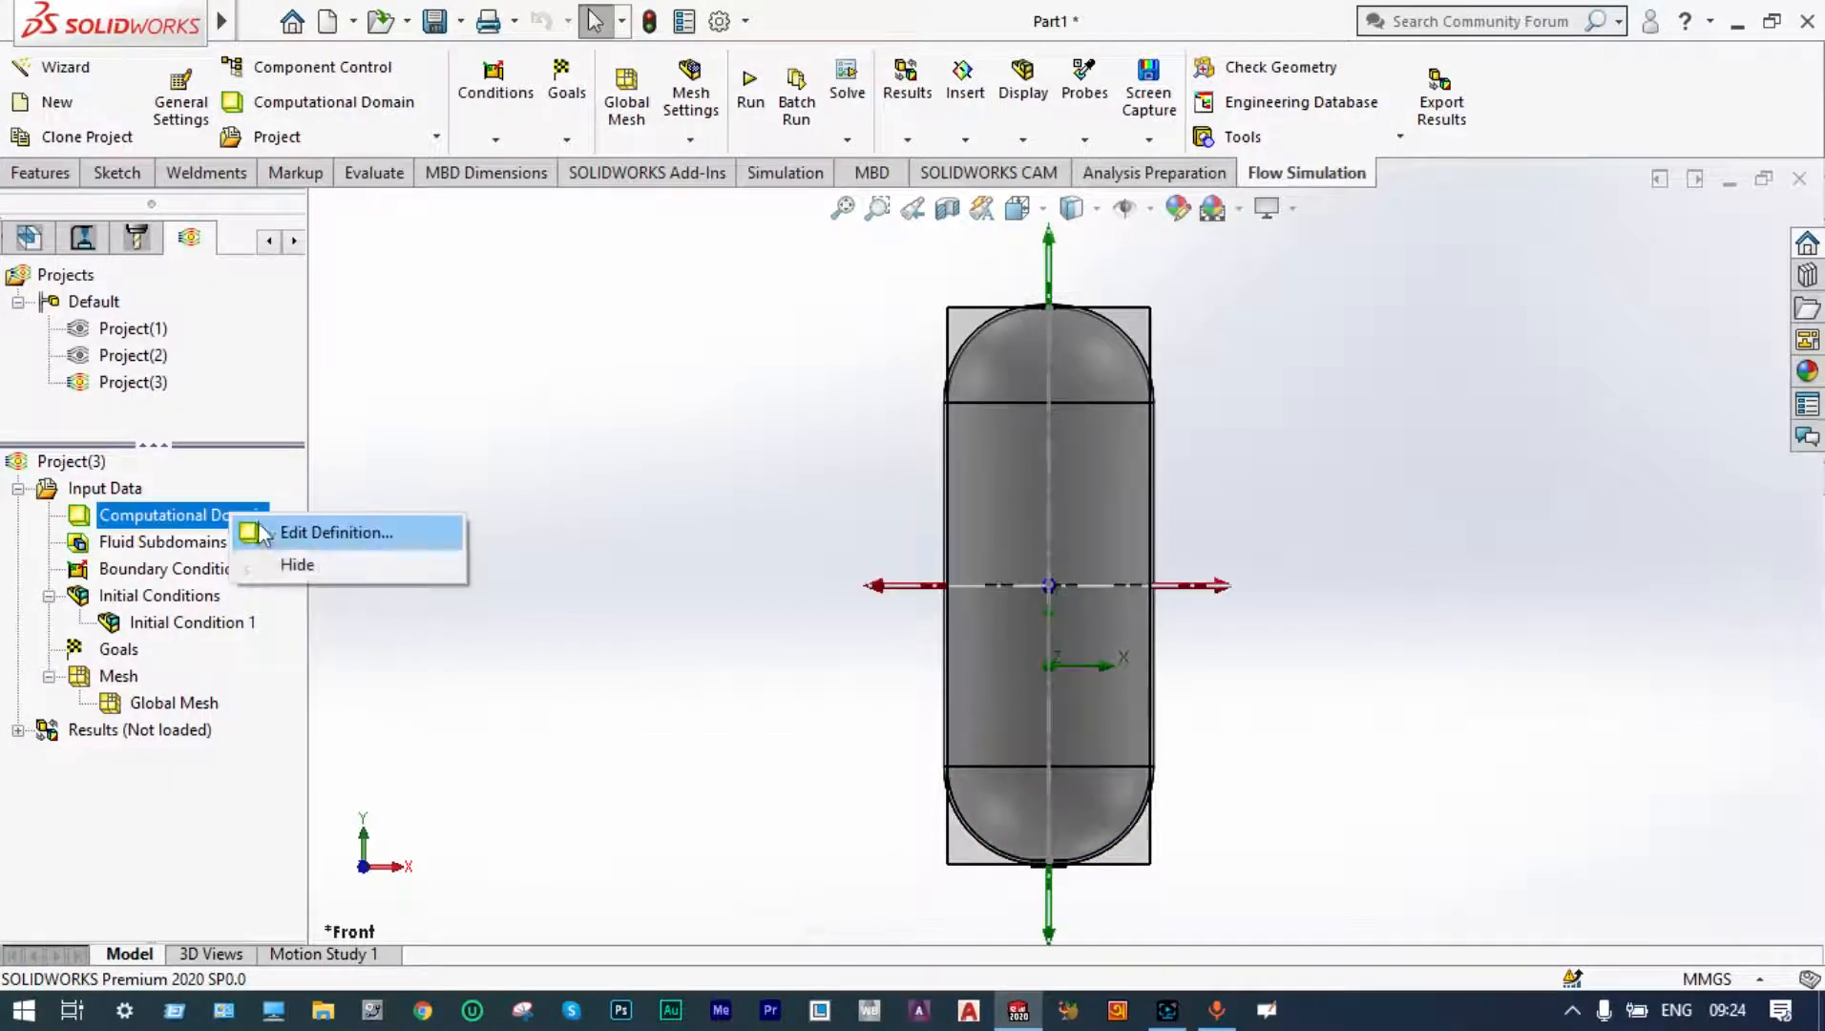
{"action": "left_click", "coordinate": [309, 559]}
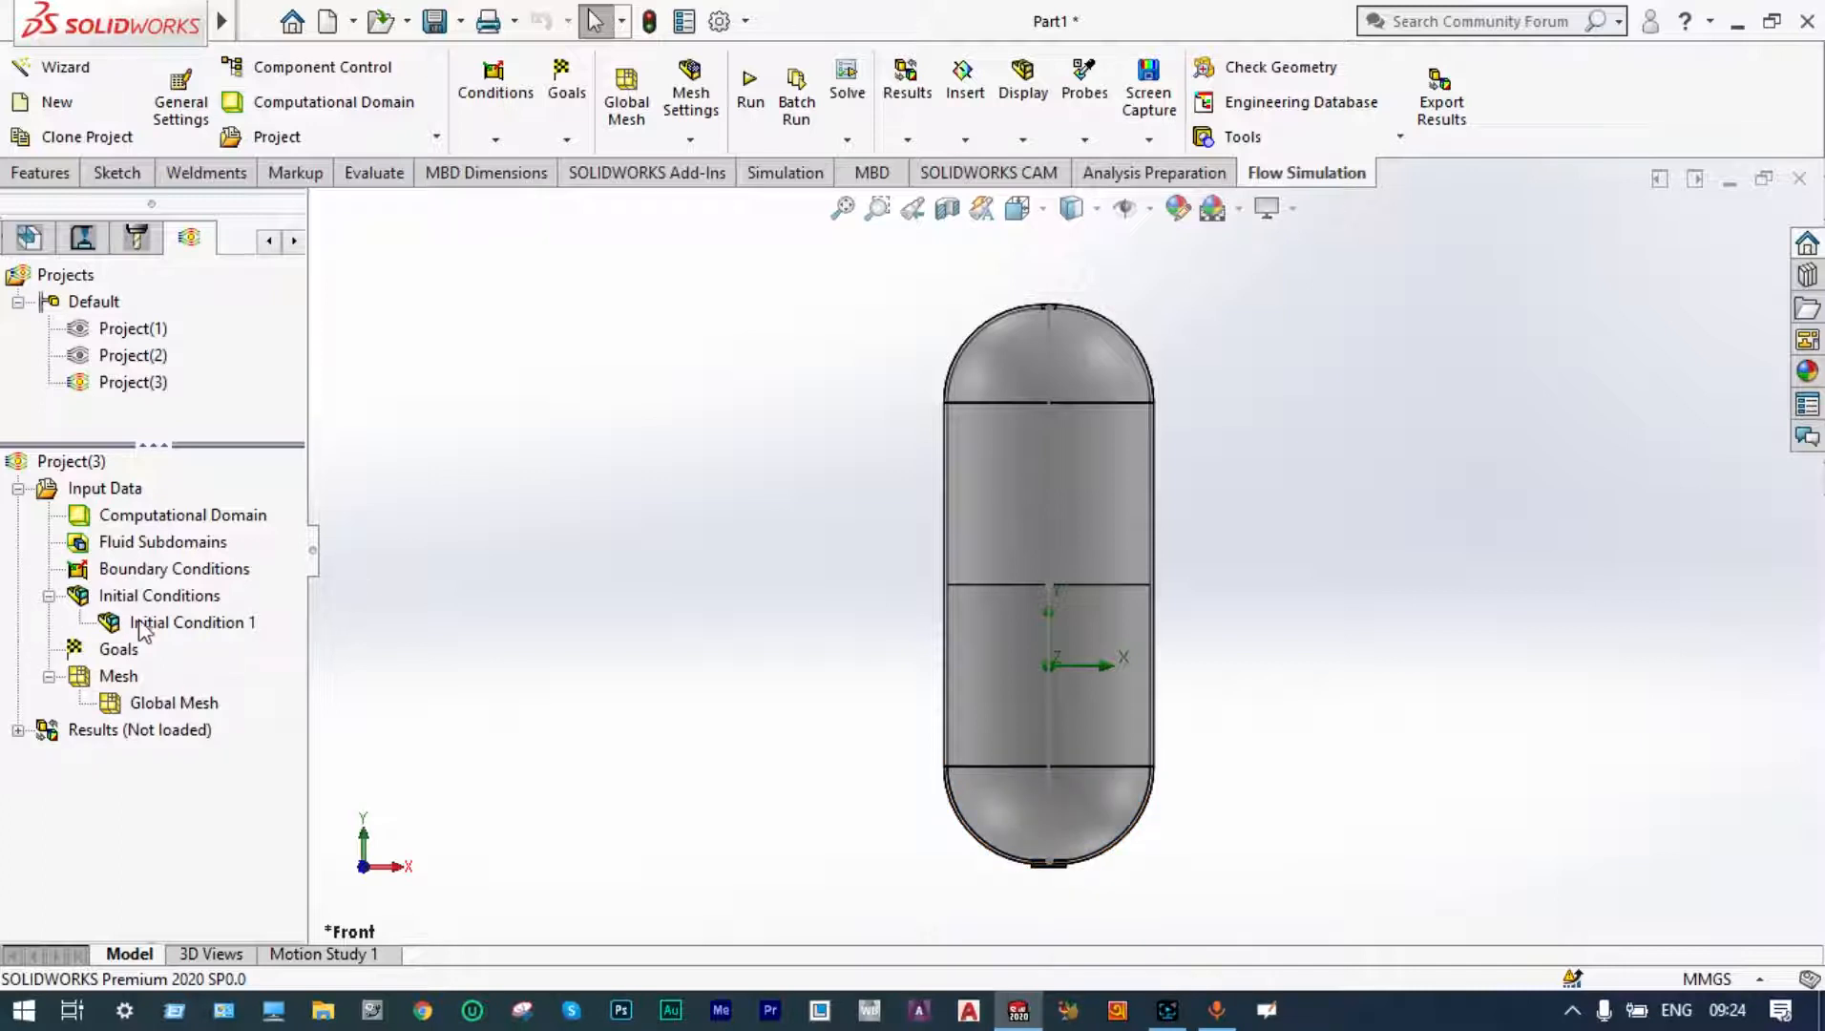
- Start an Inlet Velocity boundary condition with a velocity of 10 m/s and Water as the substance concentration
{"action": "right_click", "coordinate": [143, 571]}
{"action": "left_click", "coordinate": [307, 592]}
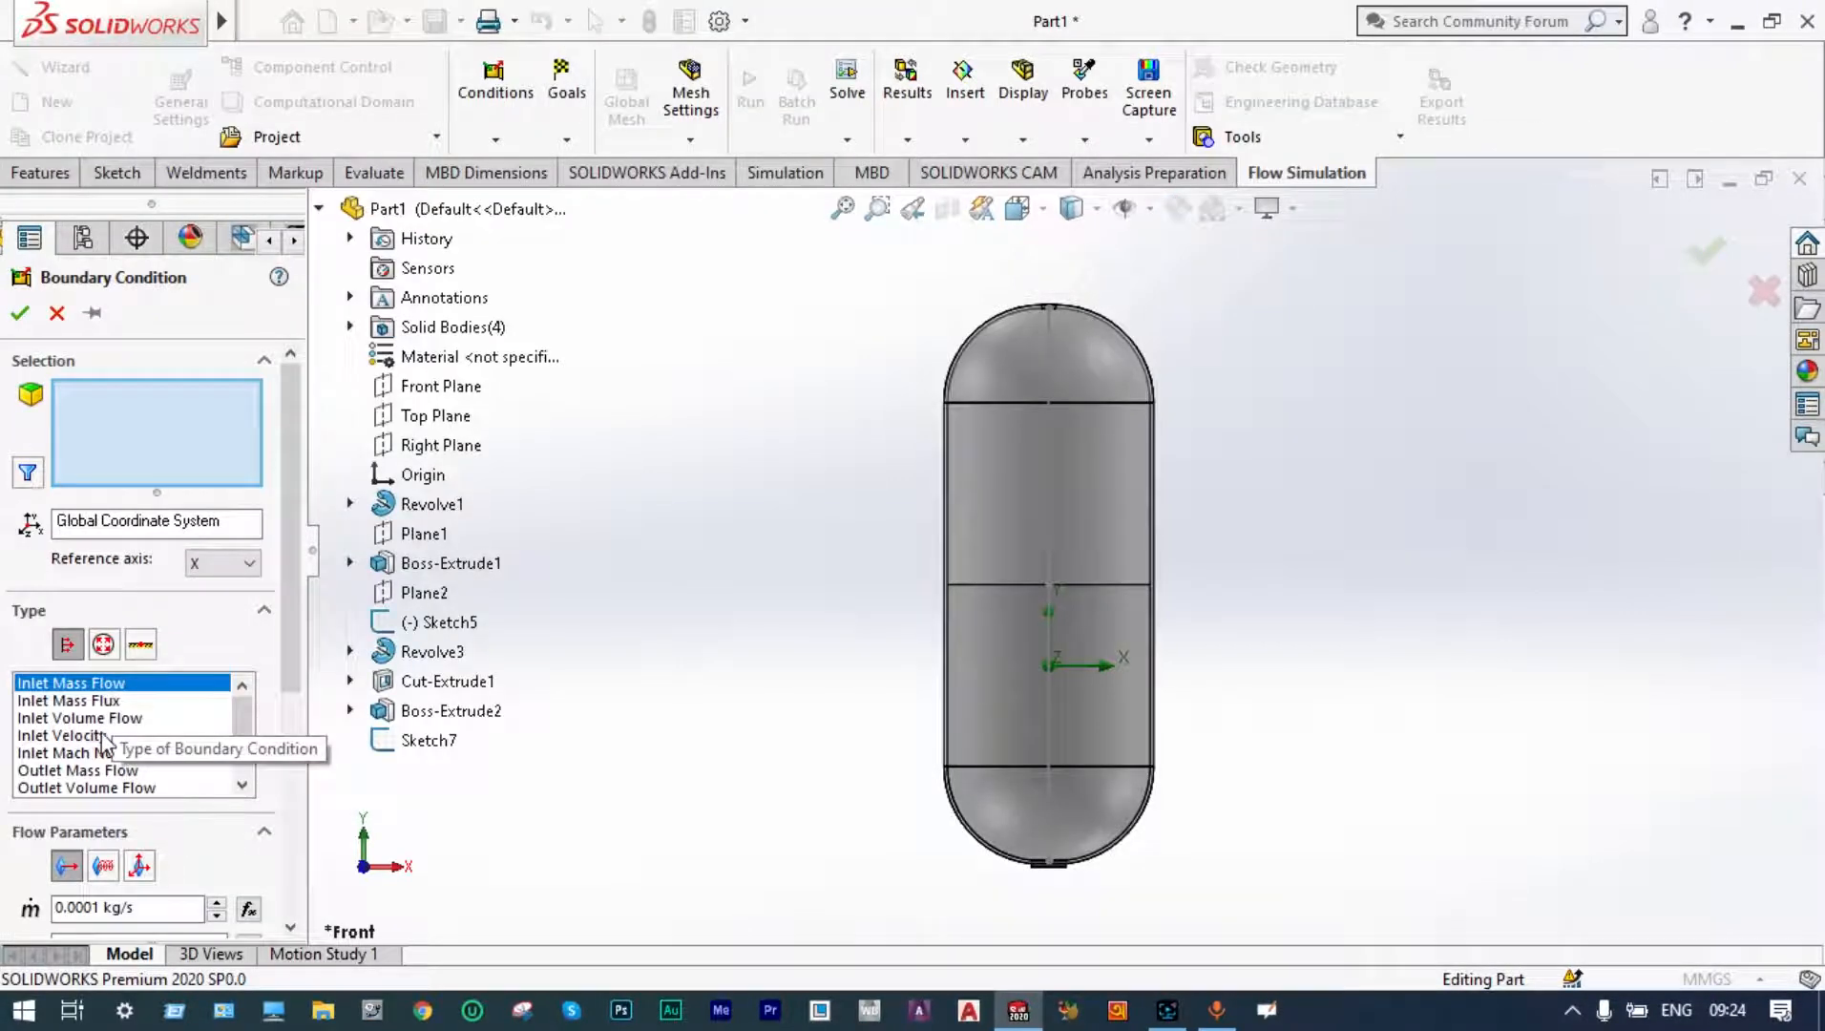
{"action": "left_click", "coordinate": [92, 736]}
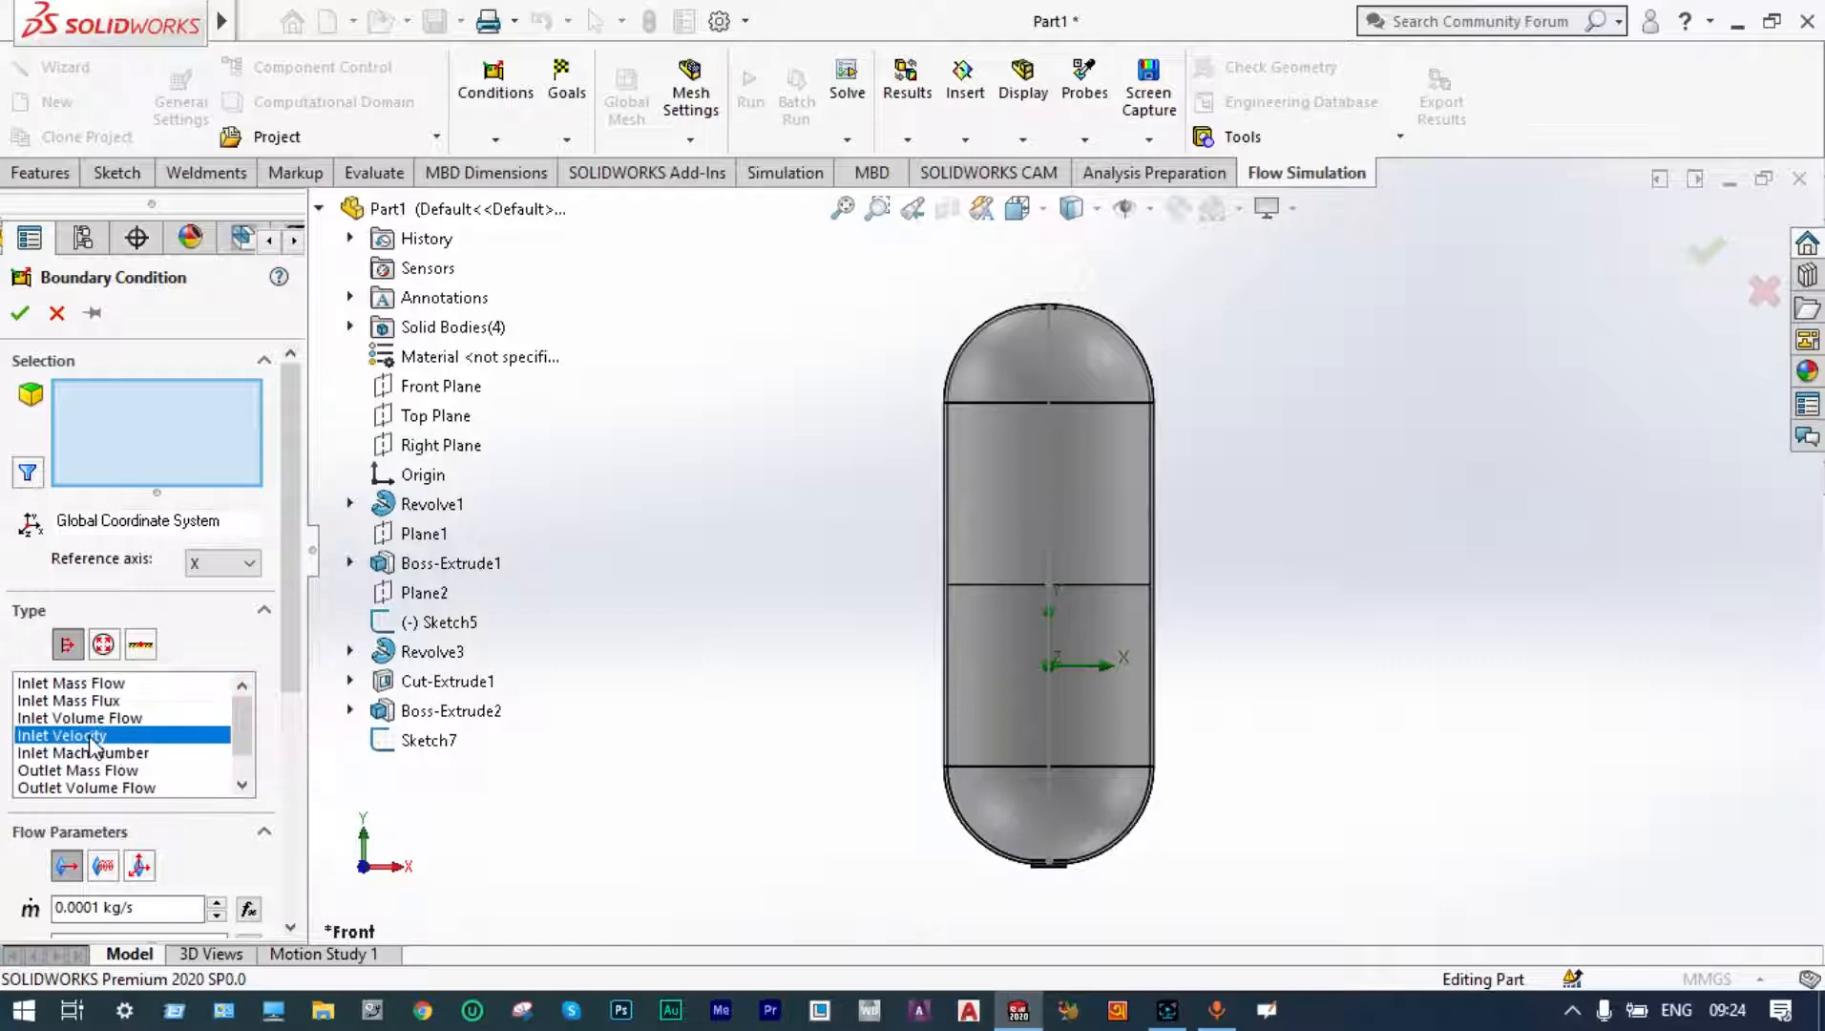
{"action": "left_click_drag", "start_coordinate": [290, 669], "coordinate": [276, 751]}
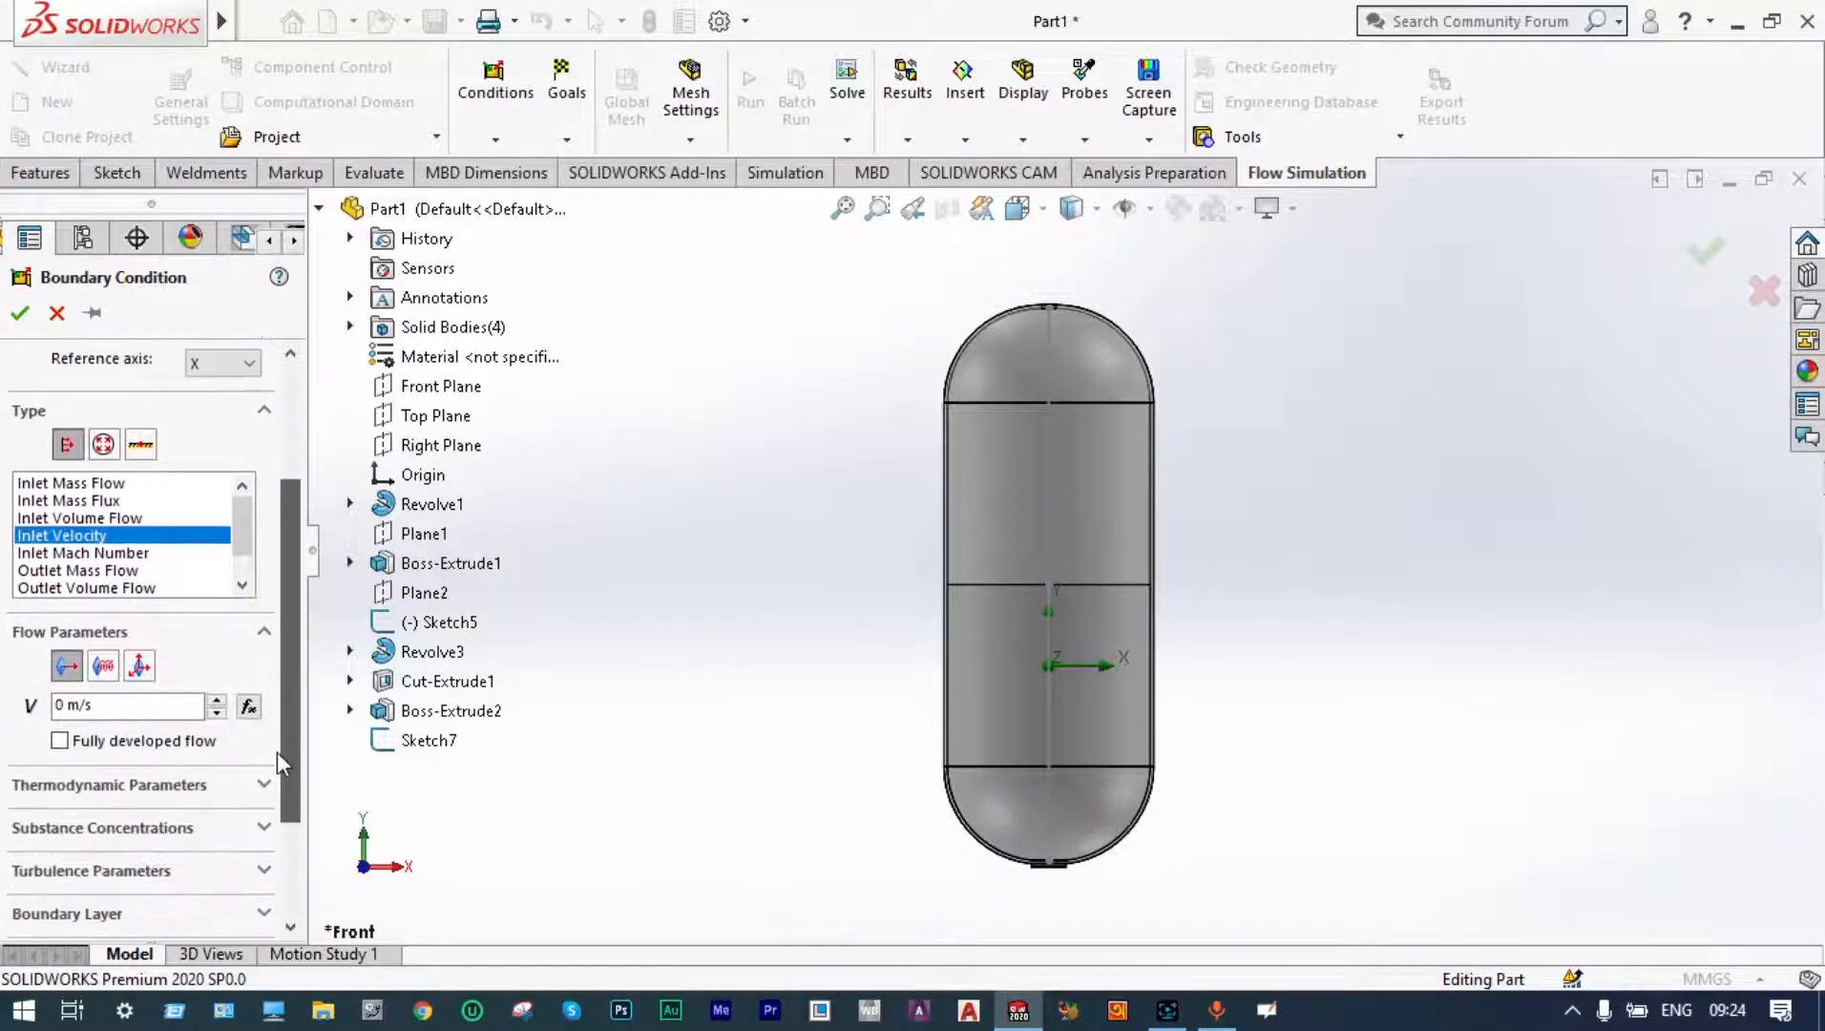
{"action": "left_click", "coordinate": [57, 705]}
{"action": "type", "text": "1"}
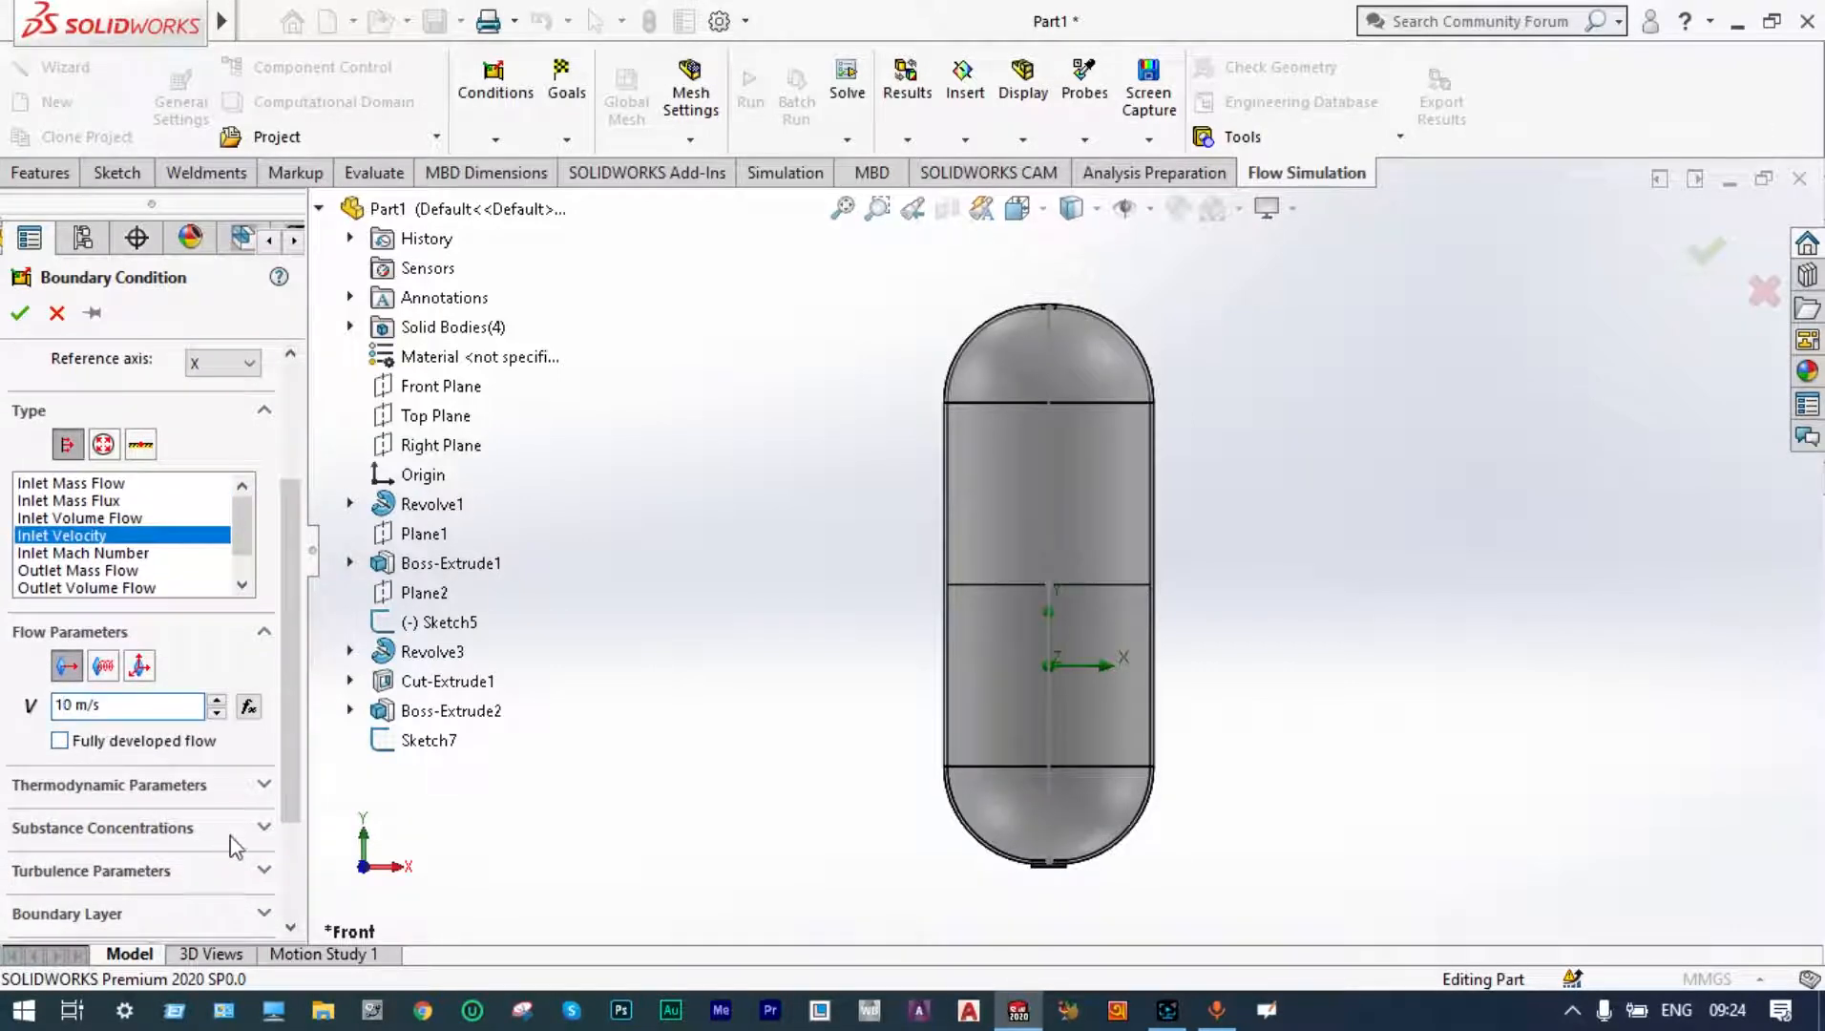
{"action": "left_click", "coordinate": [265, 830]}
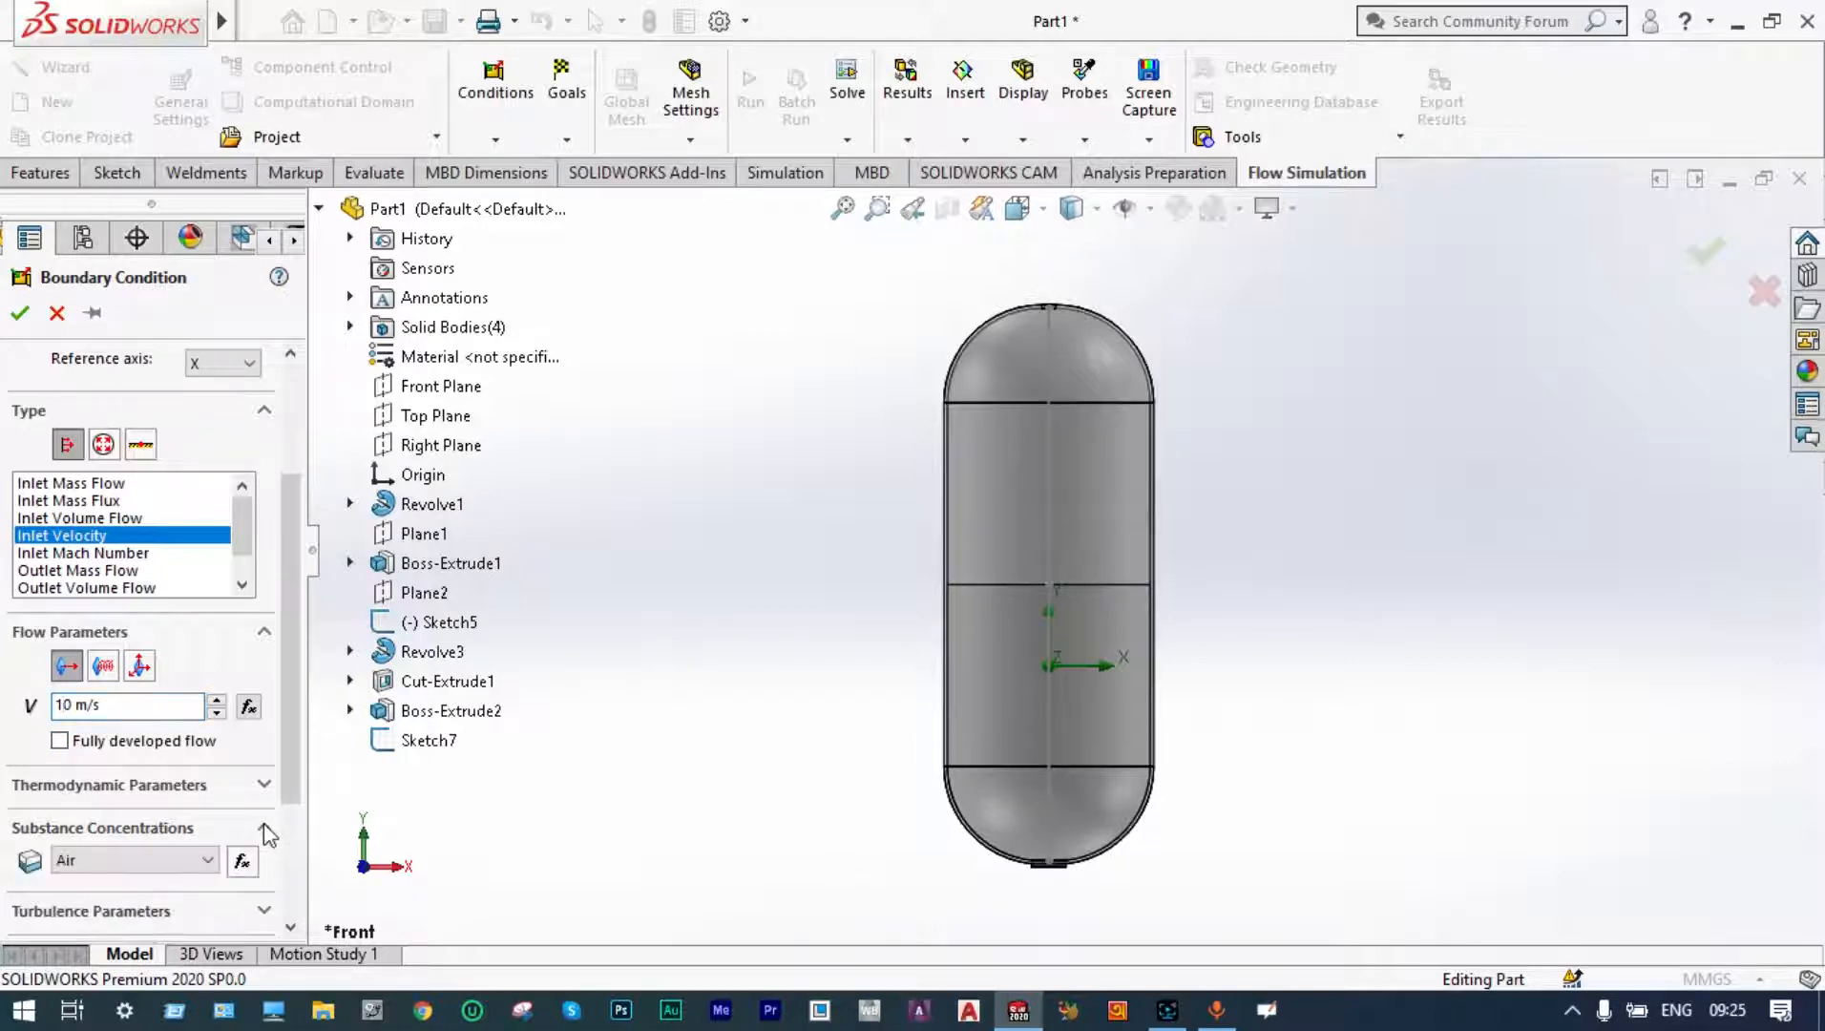
{"action": "left_click_drag", "start_coordinate": [287, 773], "coordinate": [288, 814]}
{"action": "left_click_drag", "start_coordinate": [288, 813], "coordinate": [288, 852]}
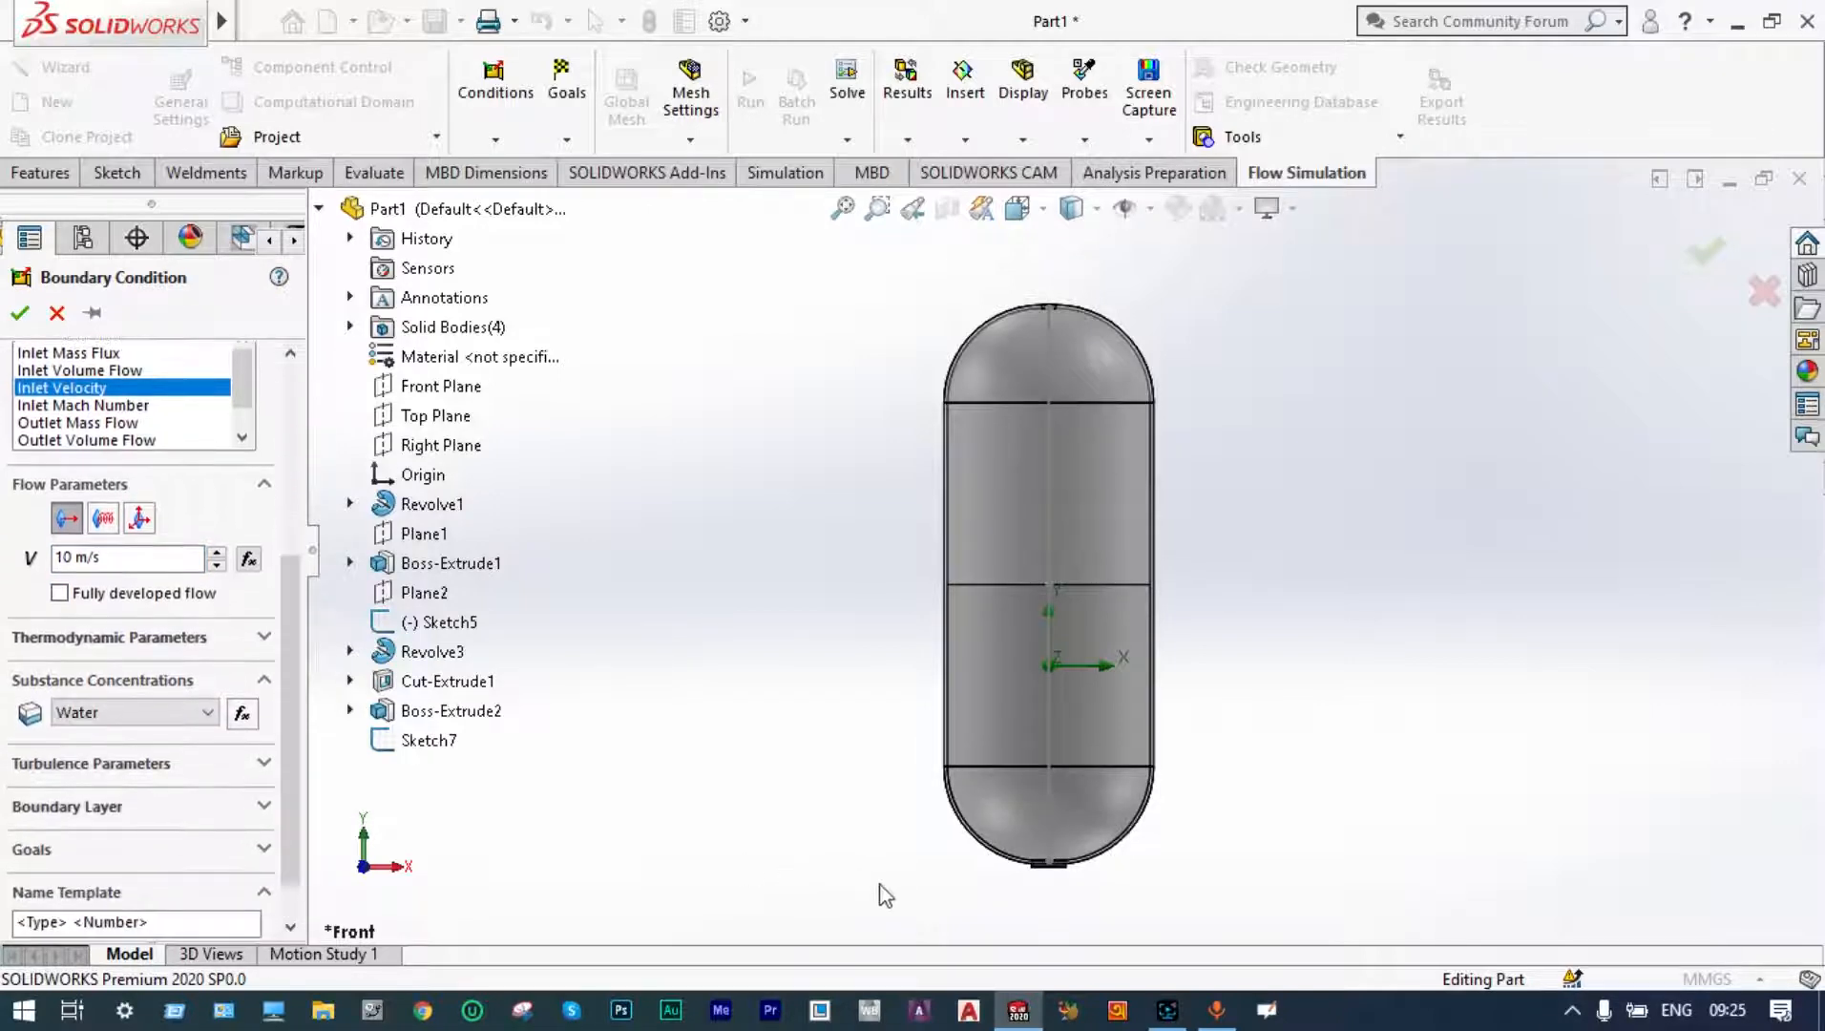
- Apply the inlet velocity condition to the Boss-Extrude2 face closing the opening at the tank's lower end, and confirm it
{"action": "scroll", "coordinate": [1031, 899], "scroll_direction": "down", "scroll_amount": 2}
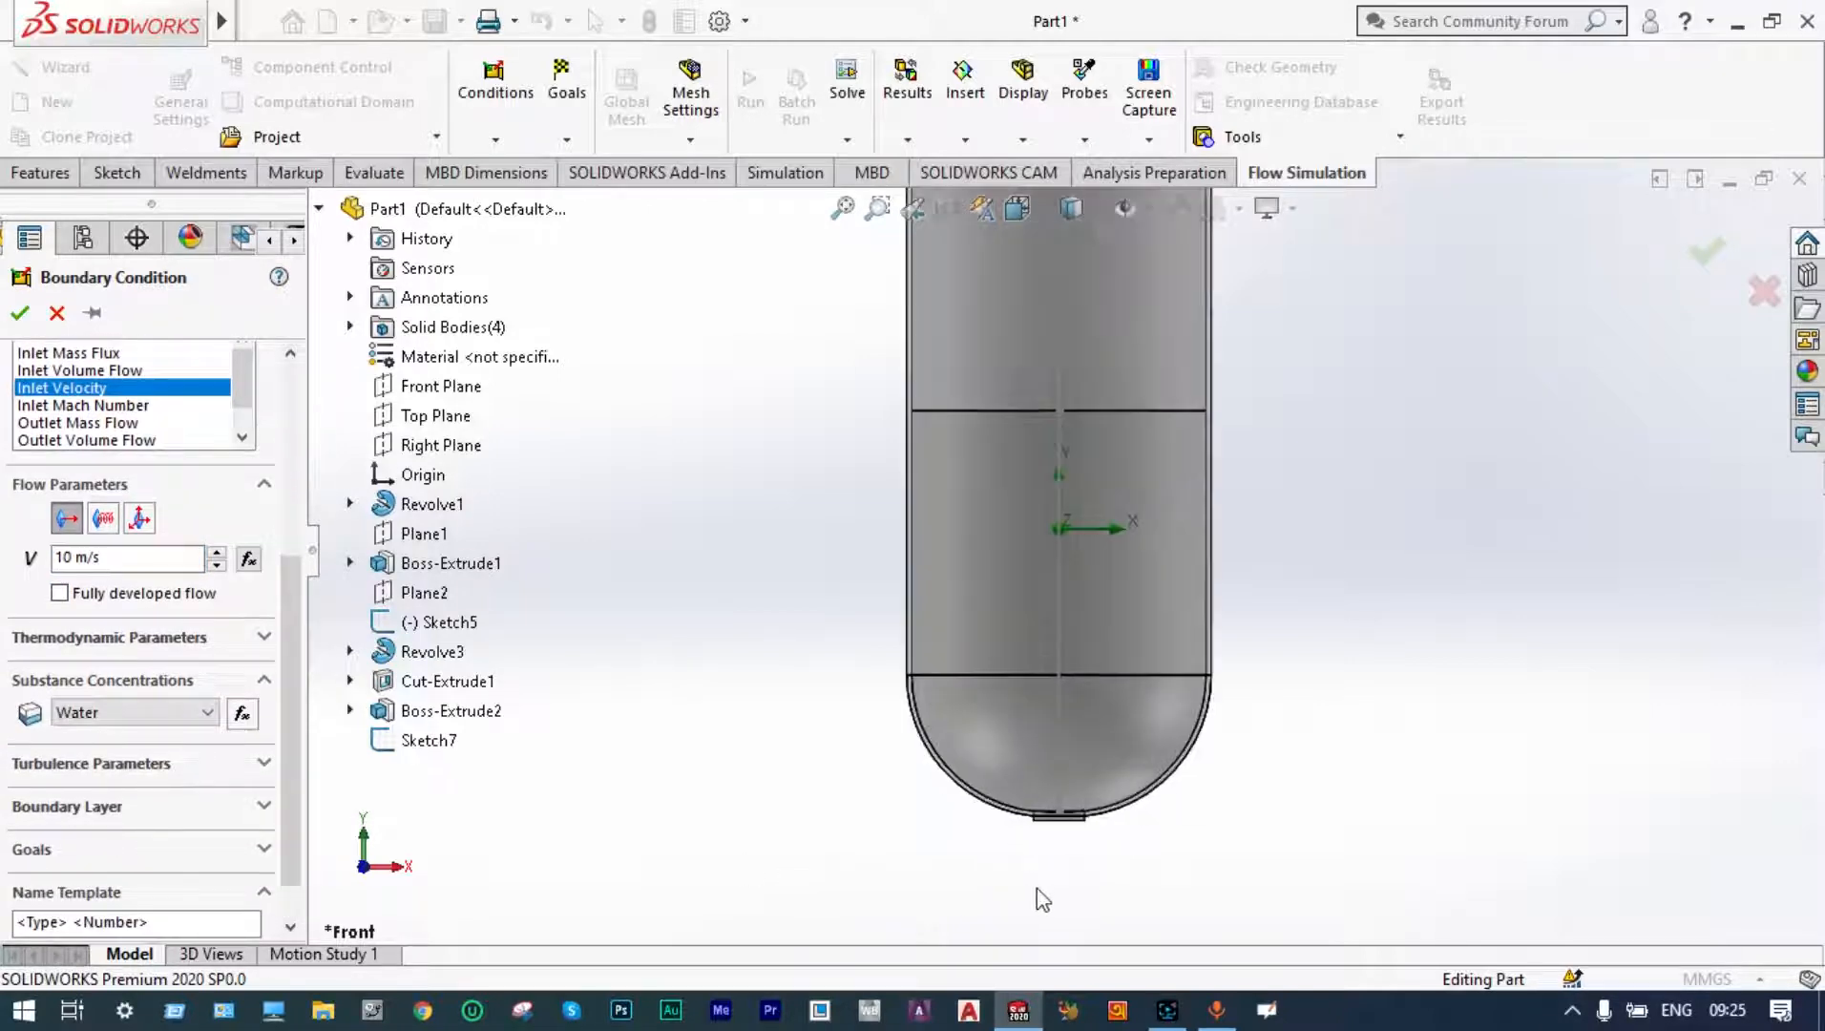
{"action": "right_click", "coordinate": [1182, 851]}
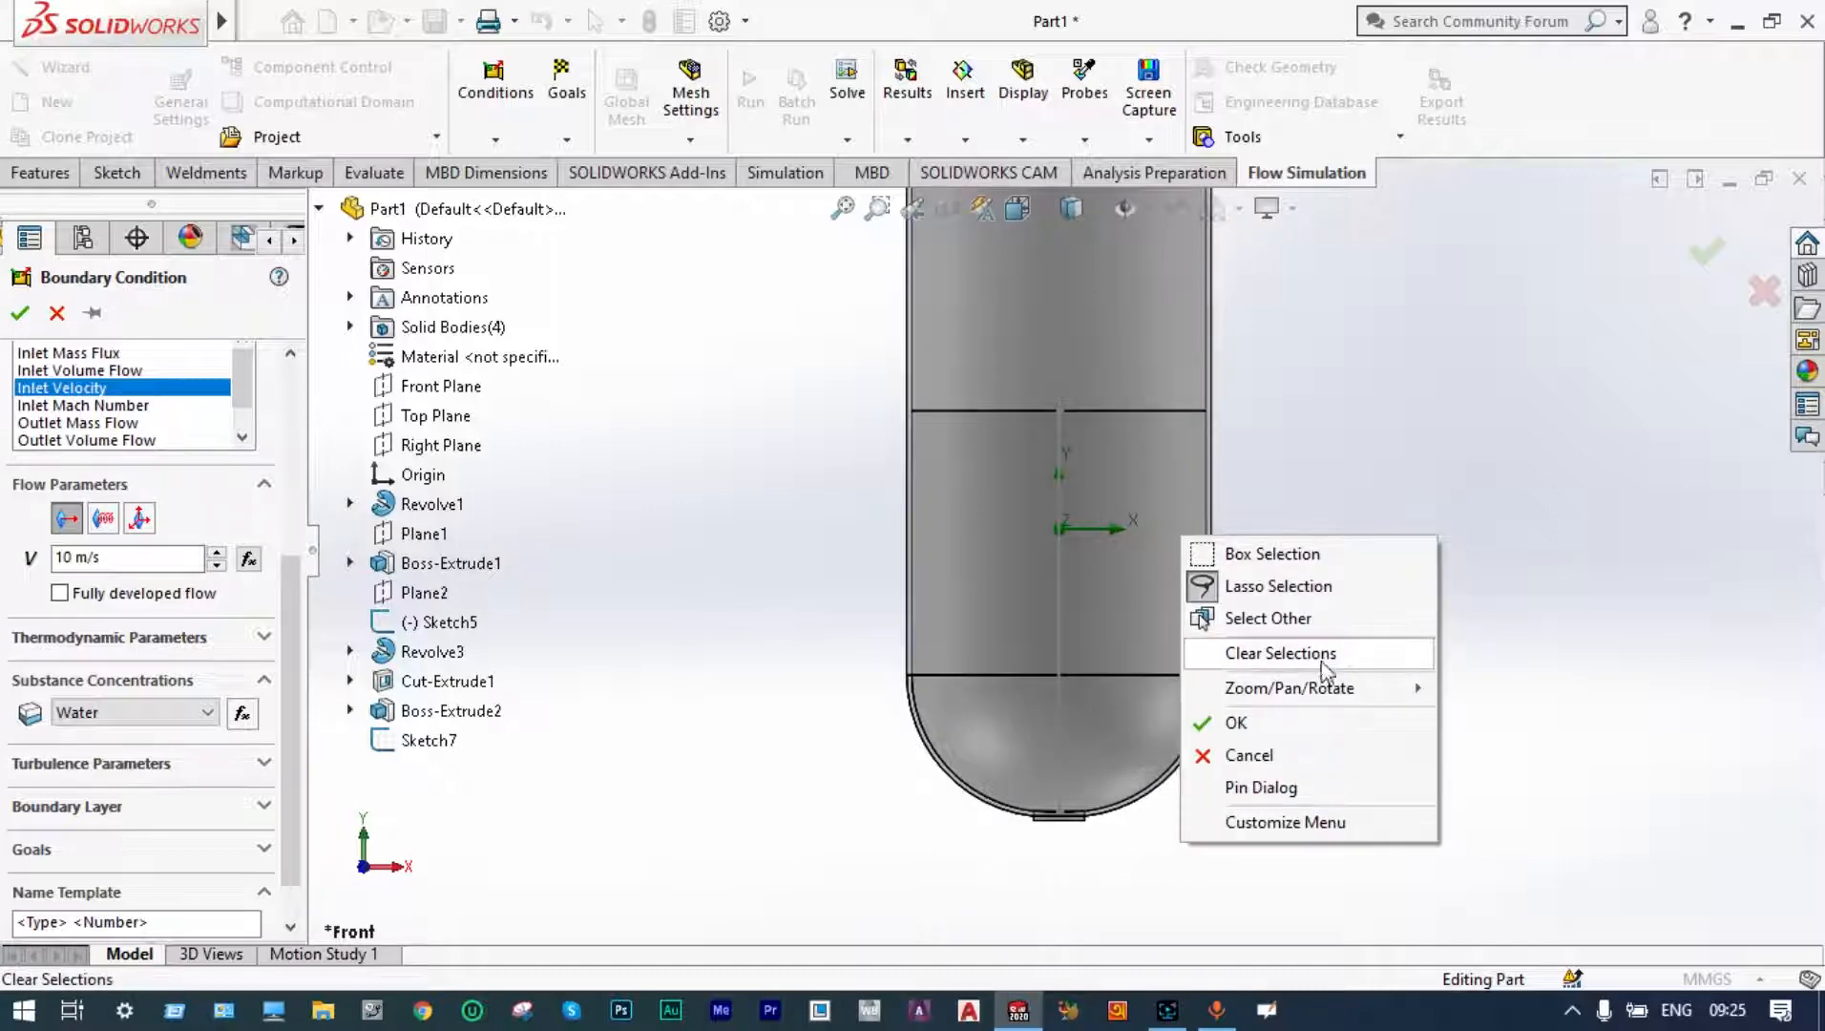
{"action": "mouse_move", "coordinate": [1336, 689]}
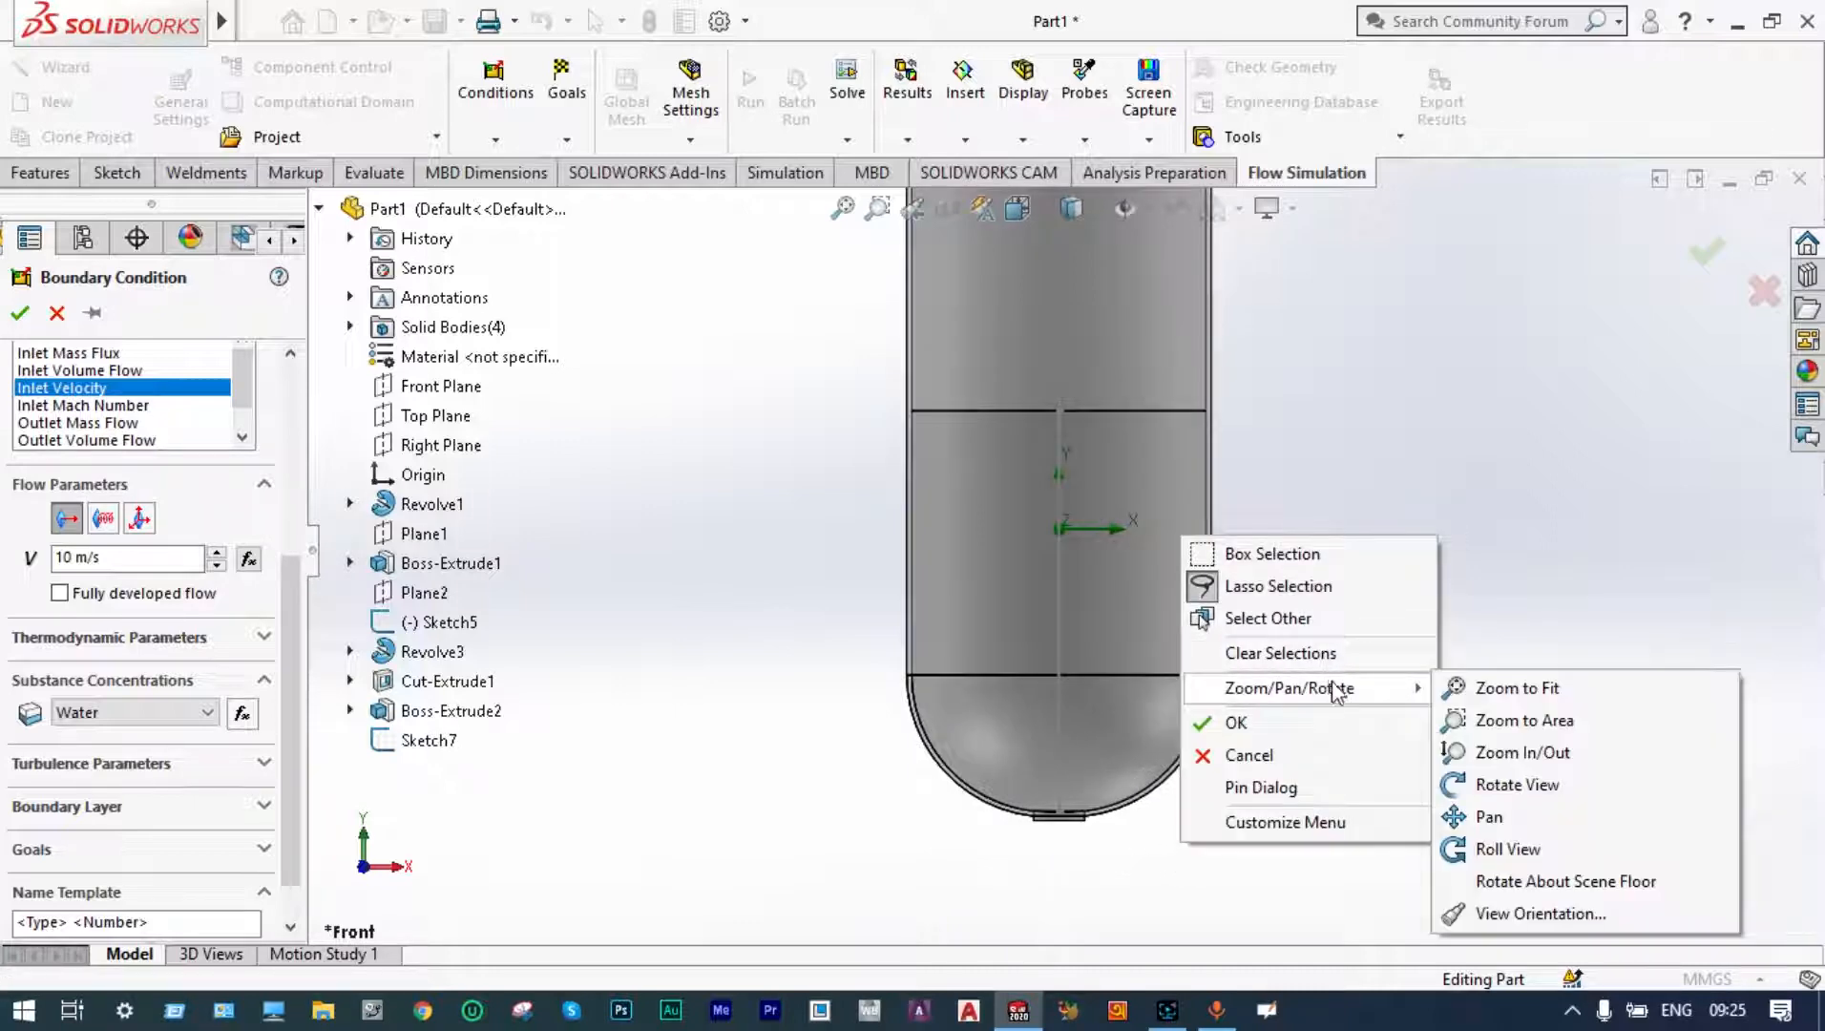
{"action": "left_click", "coordinate": [1517, 784]}
{"action": "left_click_drag", "start_coordinate": [1353, 810], "coordinate": [1258, 673]}
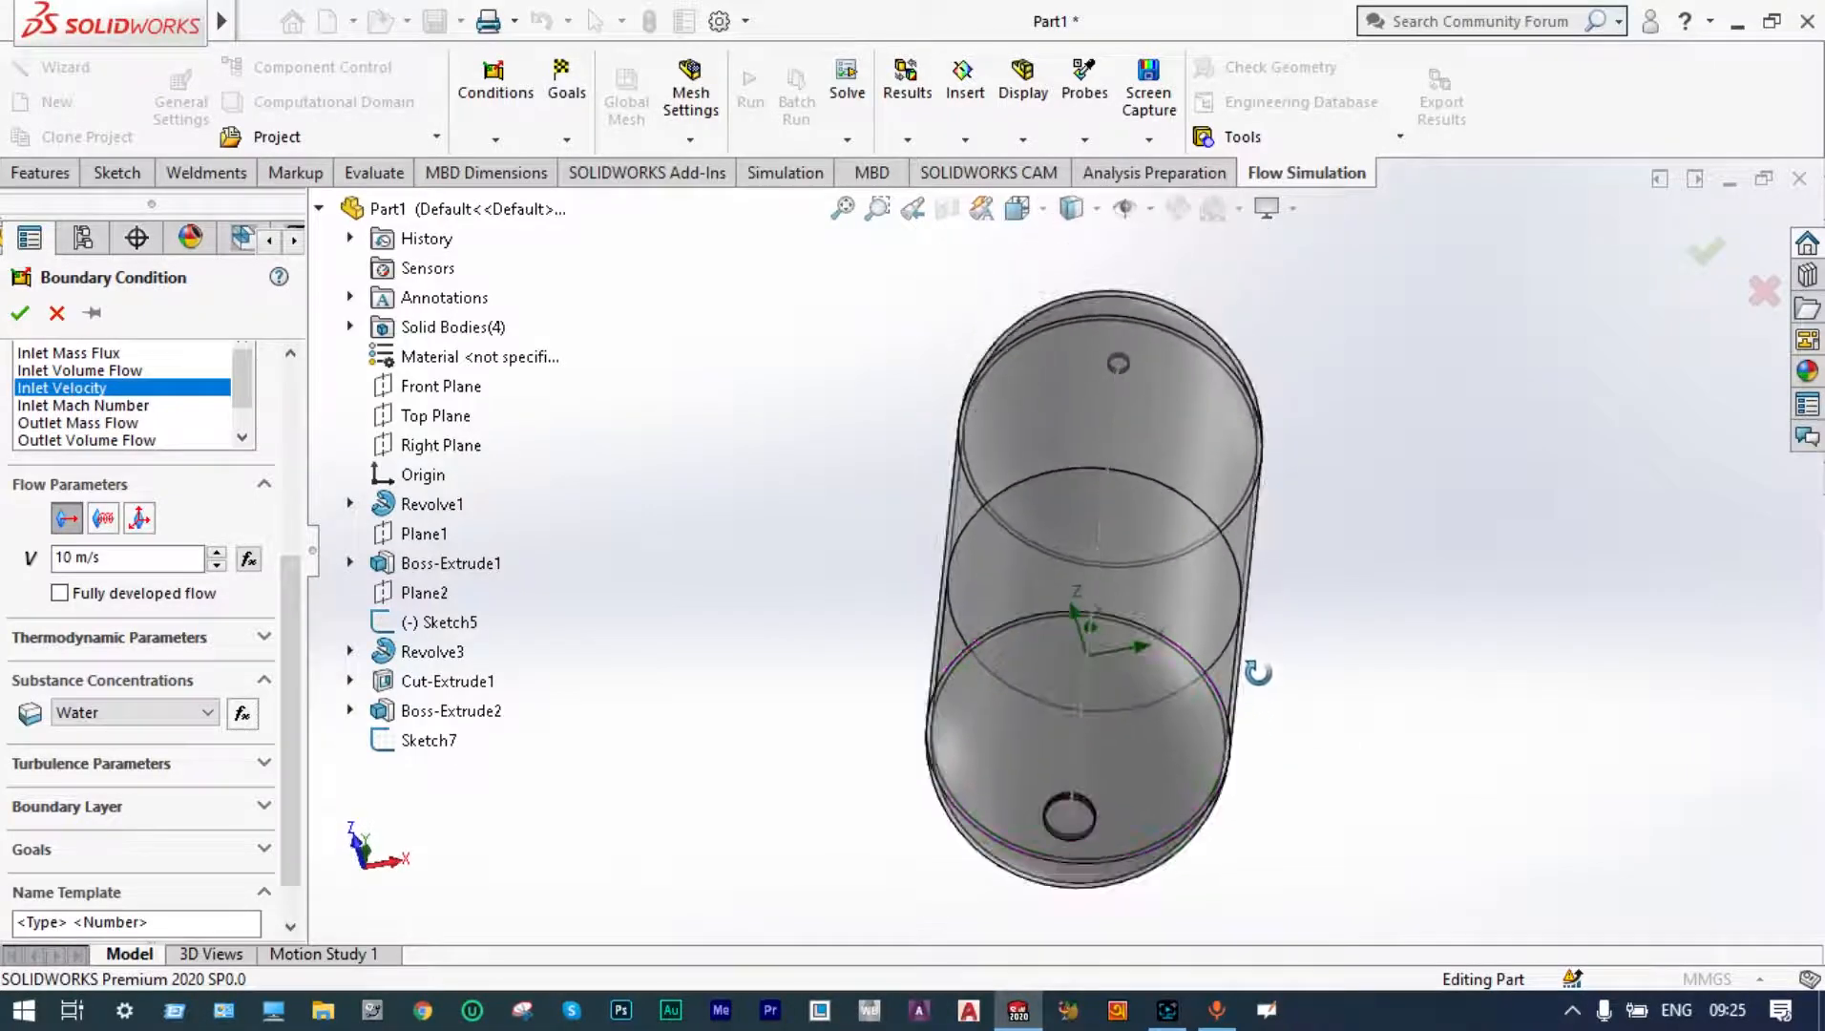
{"action": "right_click", "coordinate": [1368, 698]}
{"action": "left_click", "coordinate": [1430, 802]}
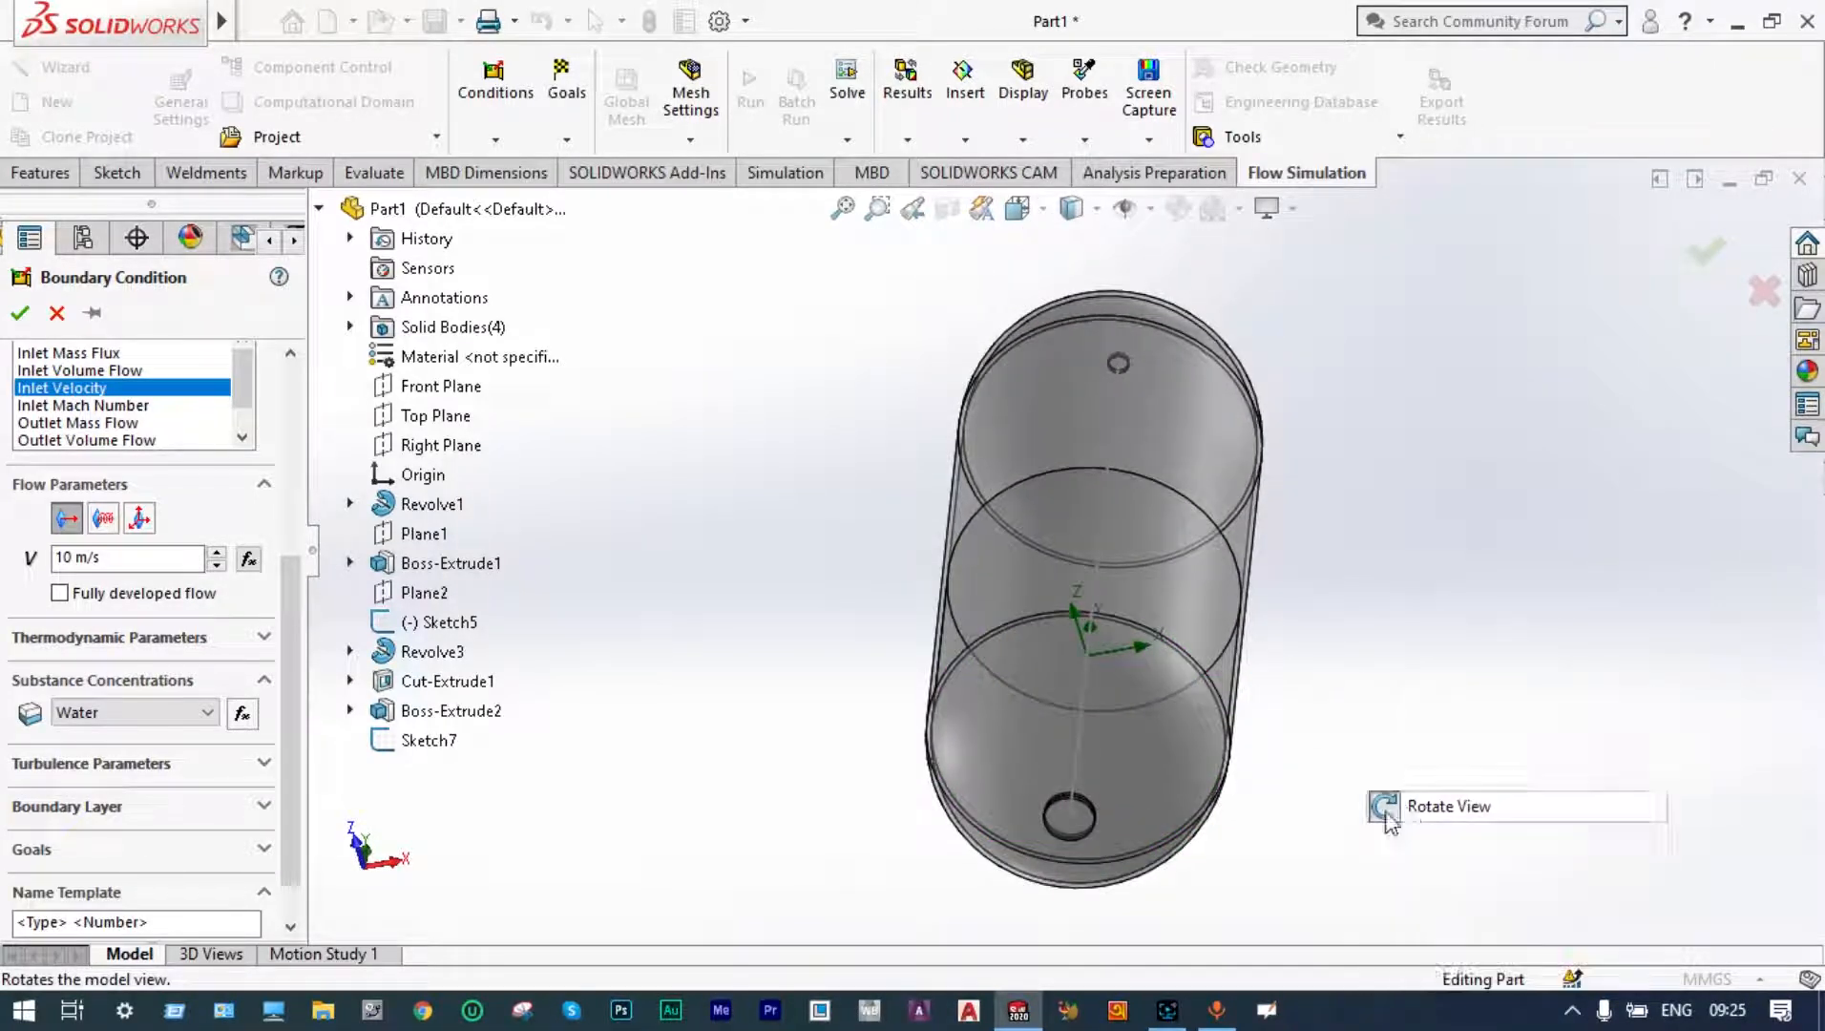
{"action": "right_click", "coordinate": [1067, 812]}
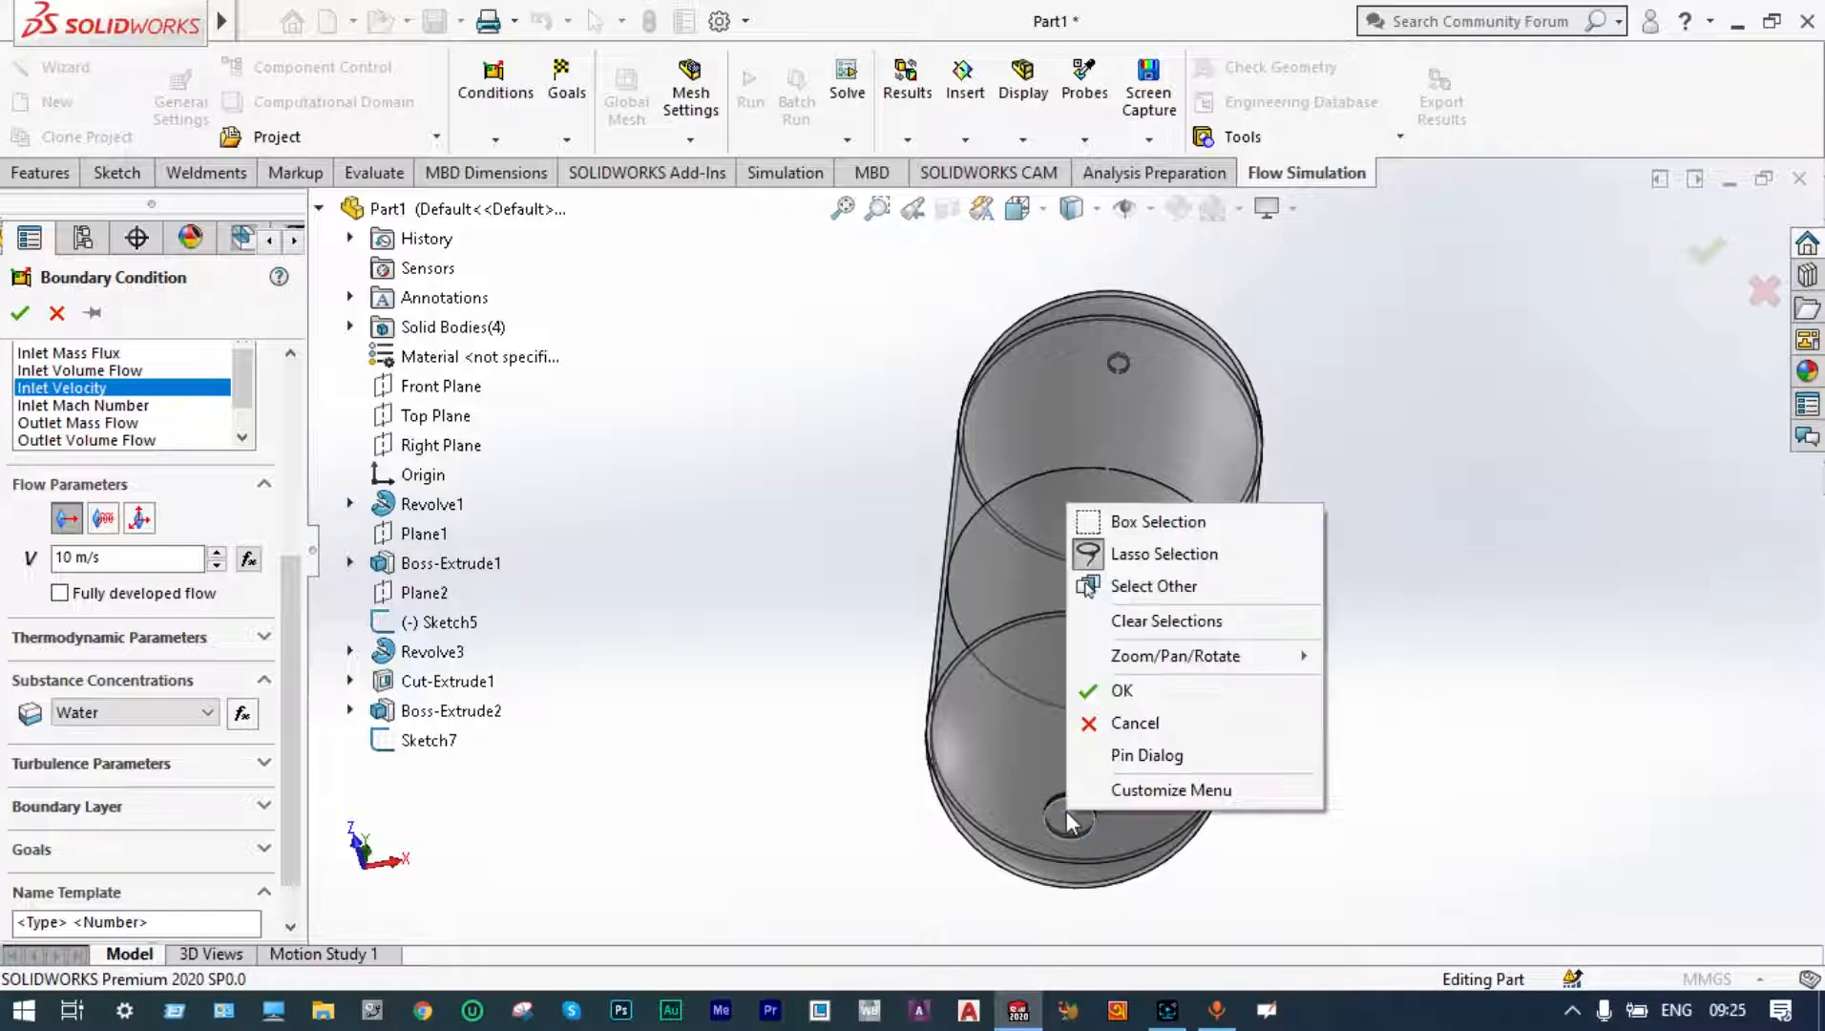
{"action": "left_click", "coordinate": [1130, 589]}
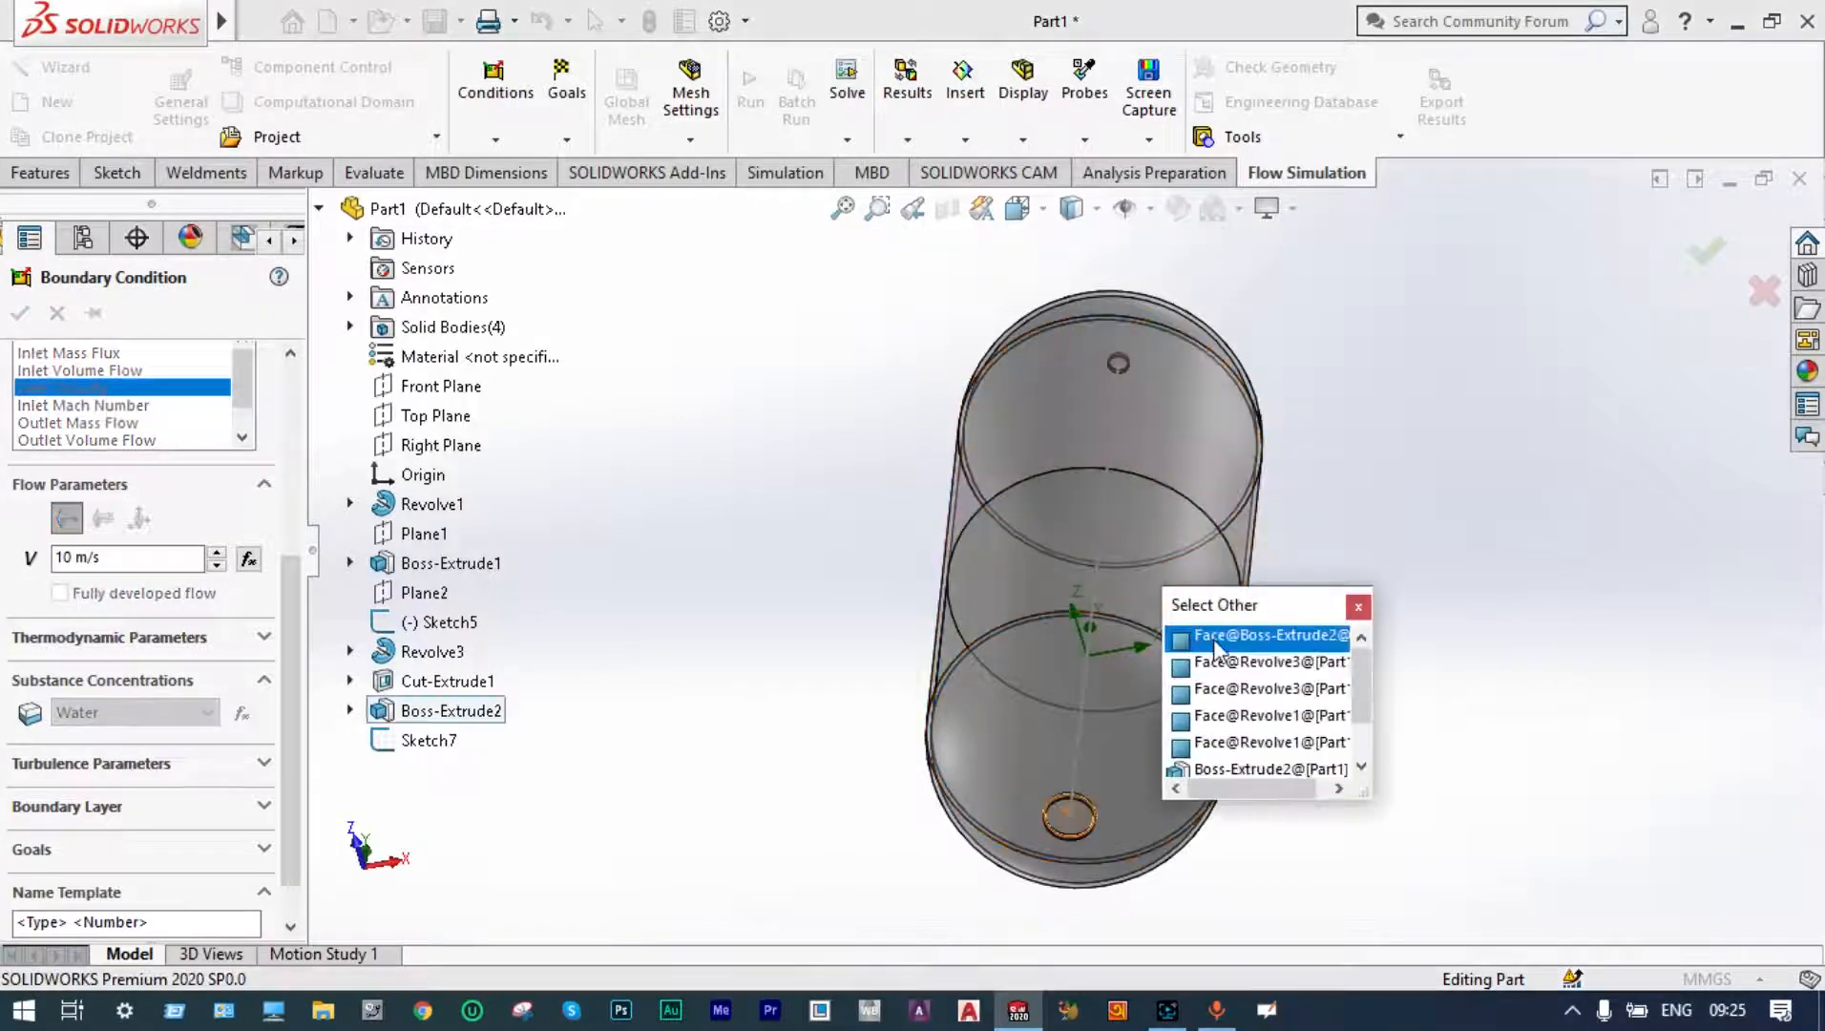
{"action": "left_click", "coordinate": [1217, 648]}
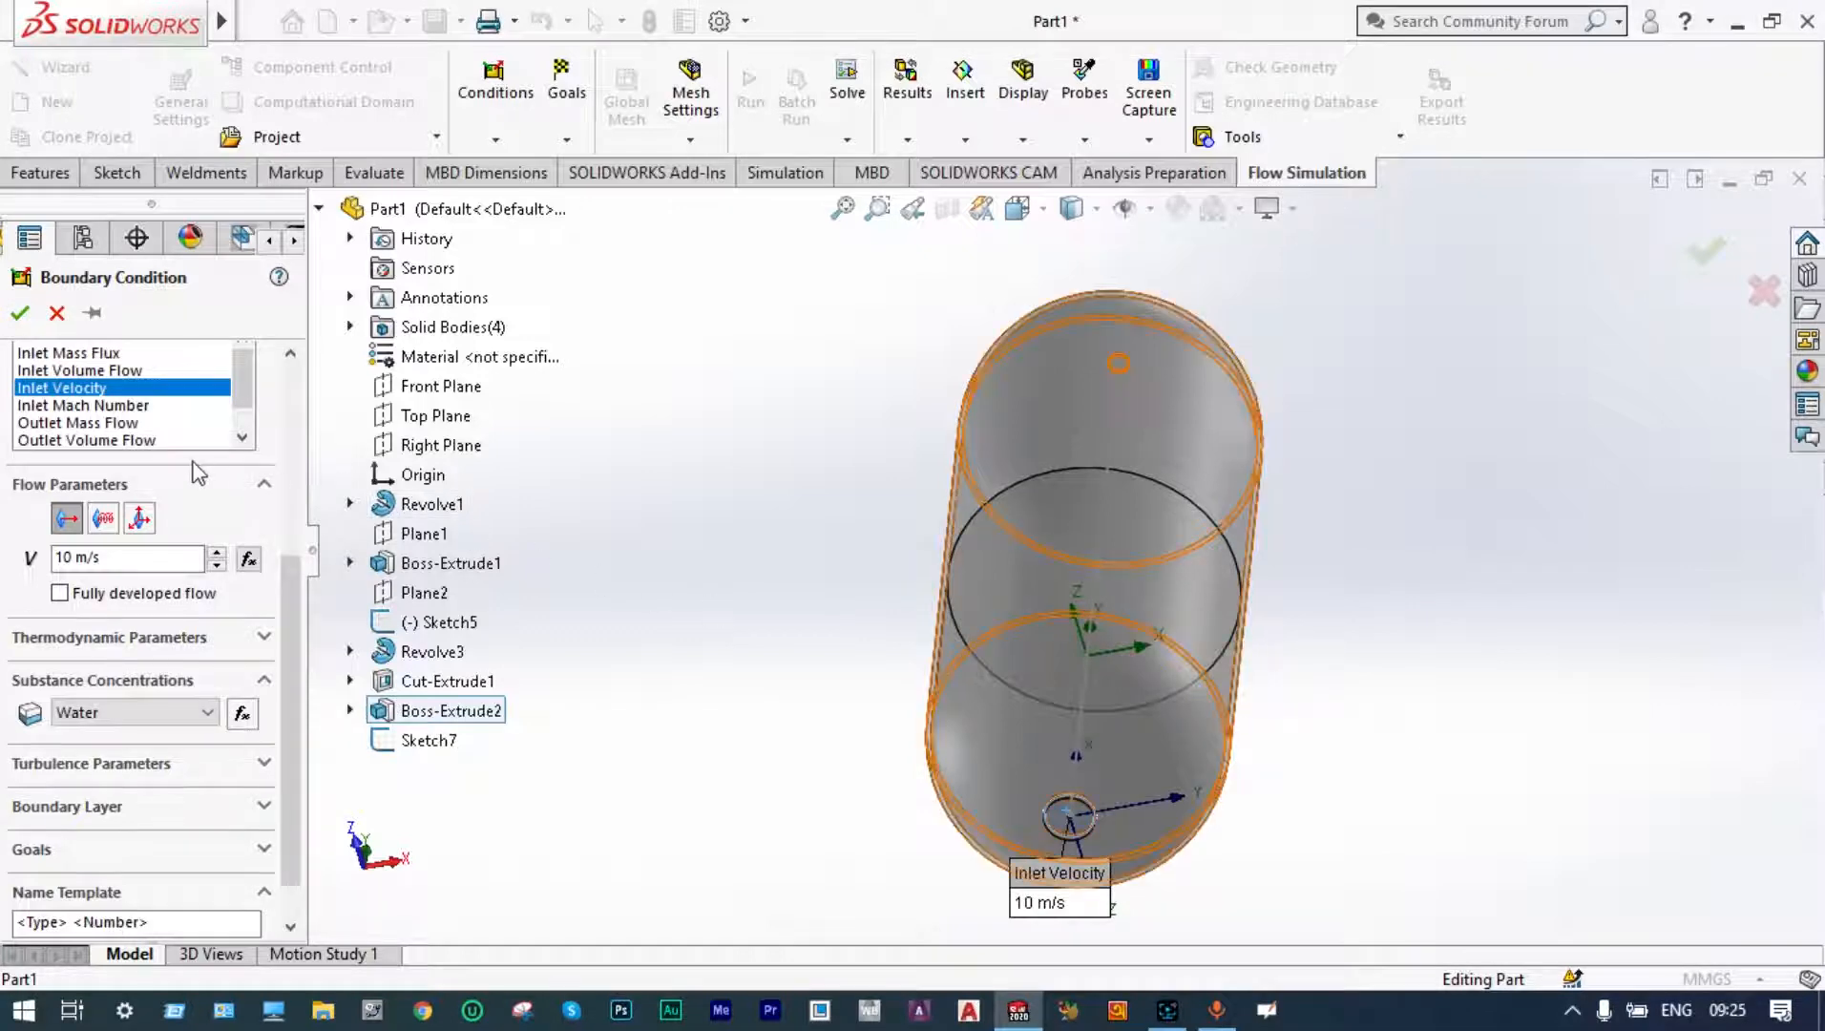
{"action": "key", "text": "Return"}
- Insert global goals for the average Volume Fraction of Air and the average Volume Fraction of Water
{"action": "left_click", "coordinate": [1072, 208]}
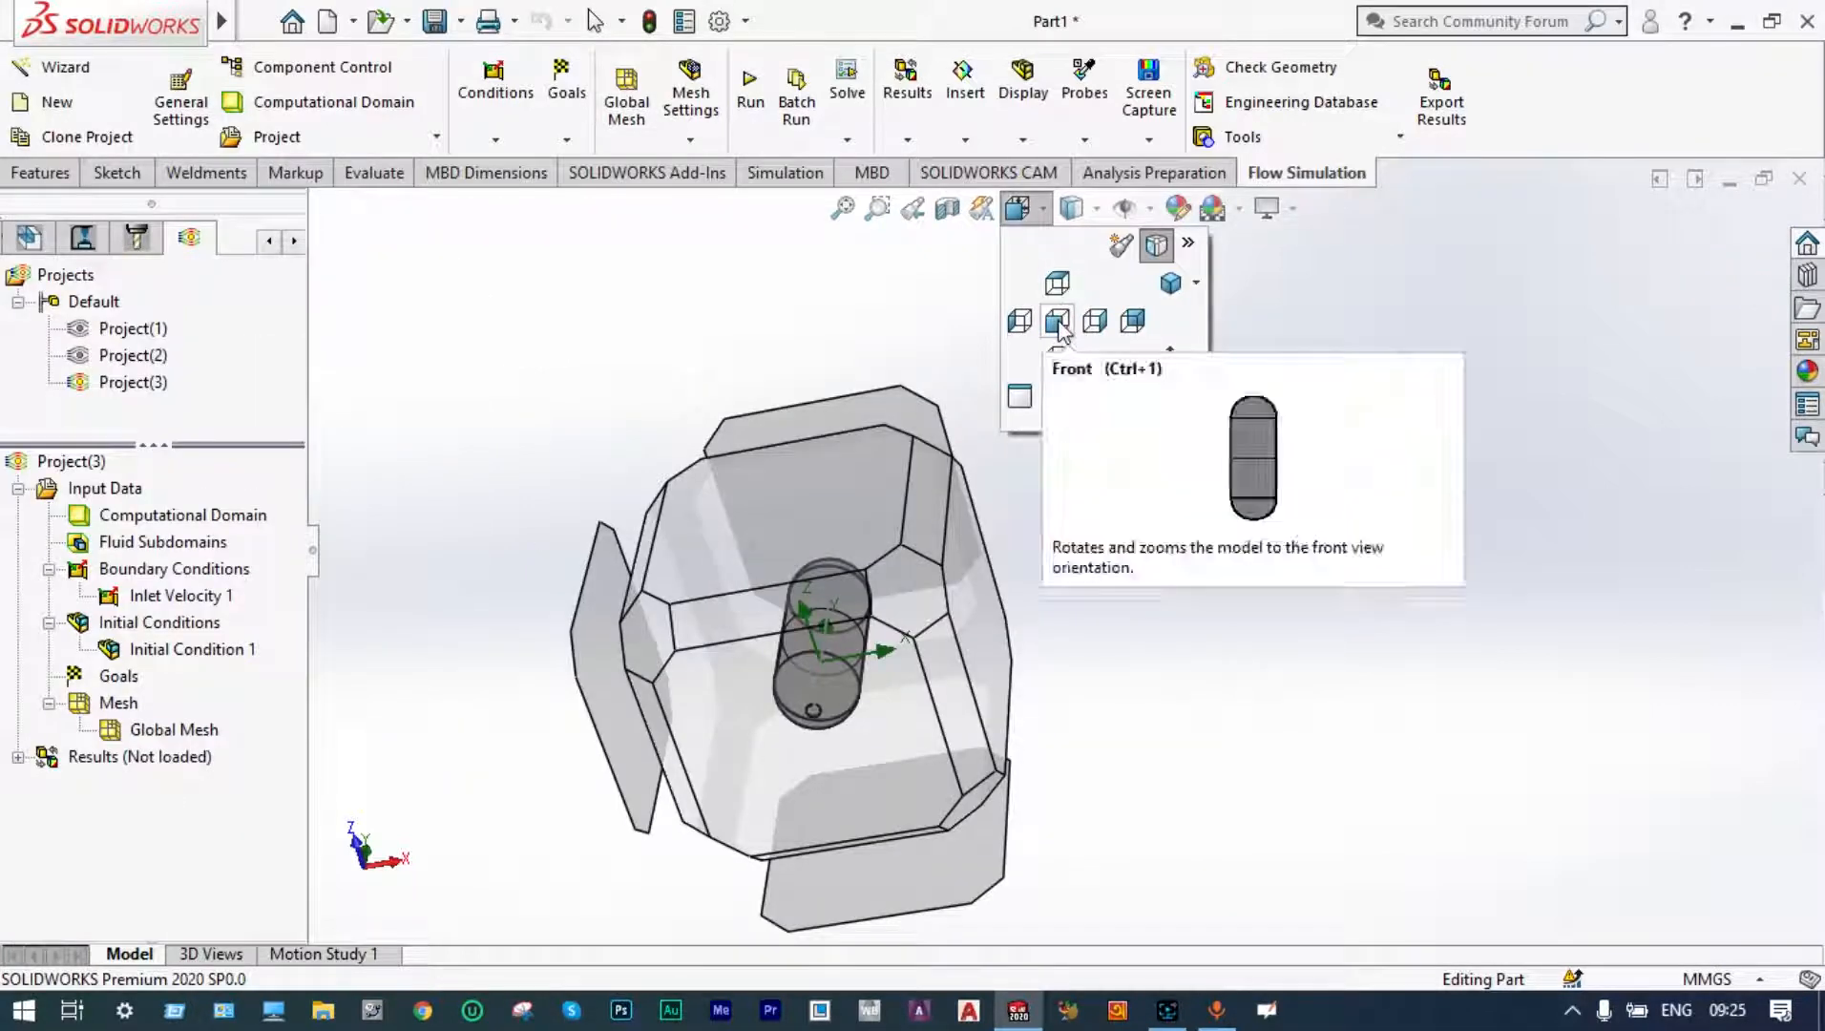
{"action": "left_click", "coordinate": [1051, 320]}
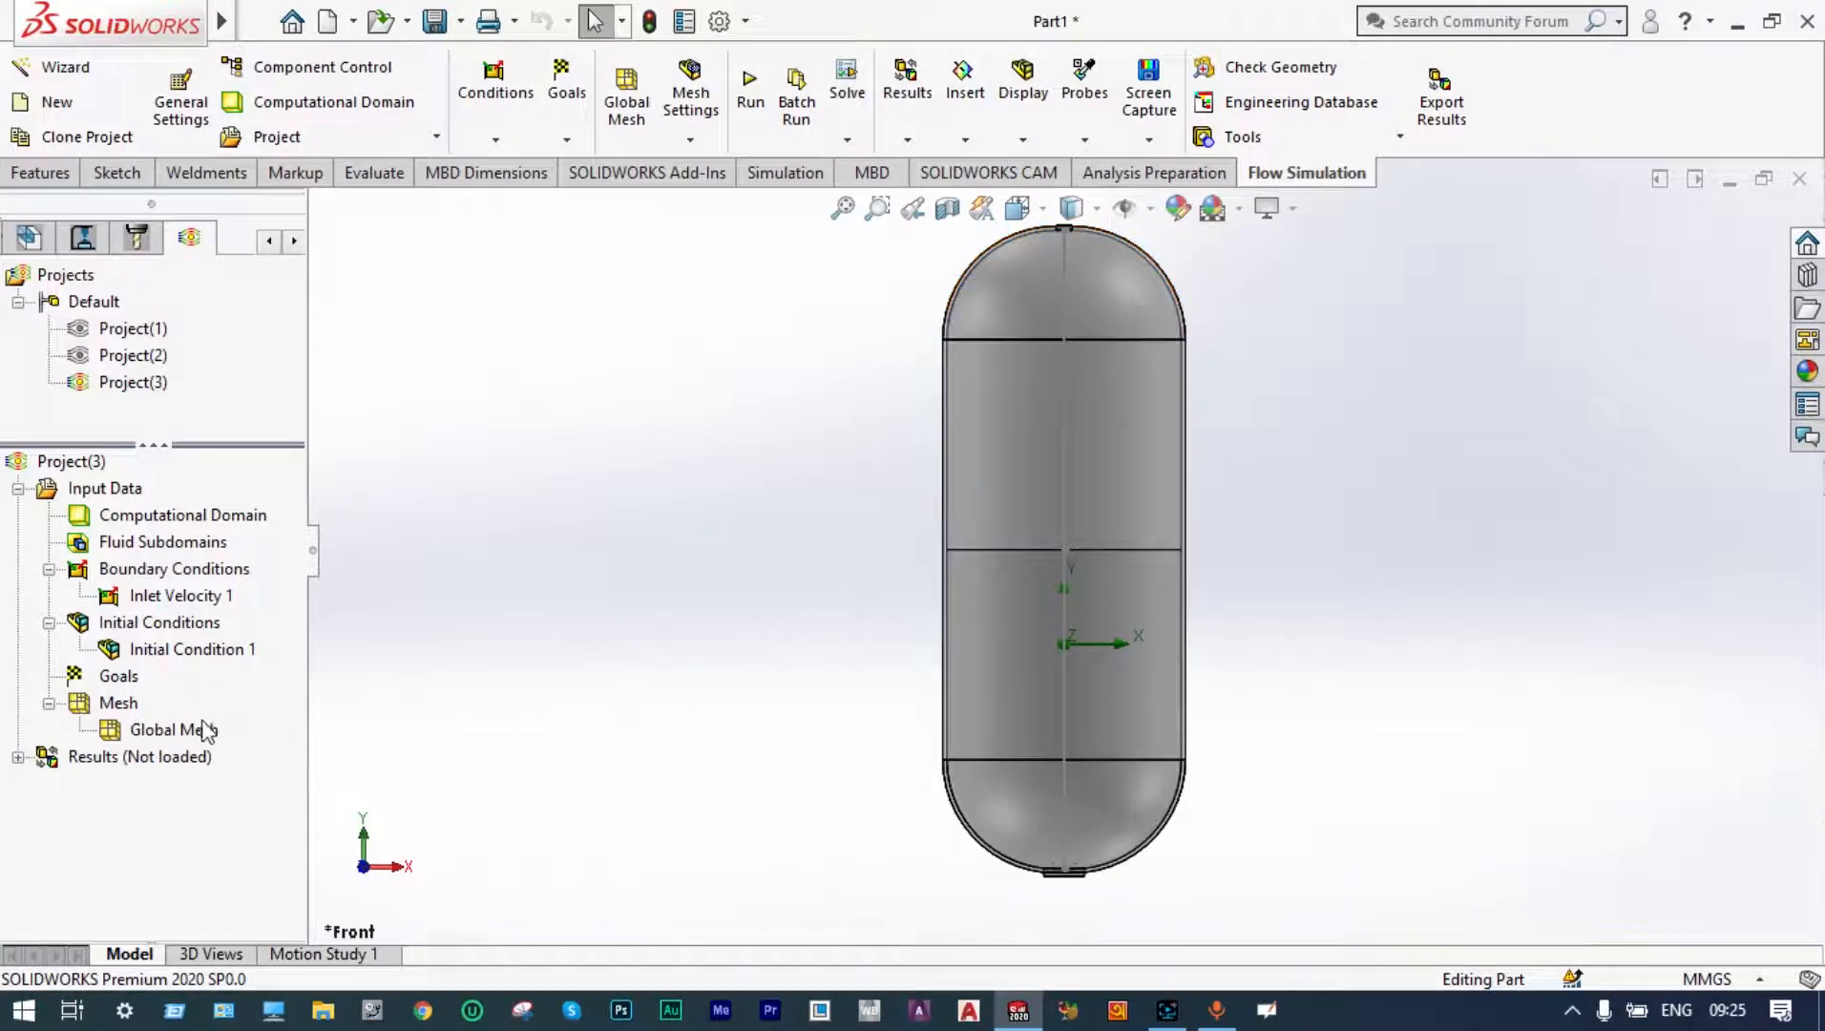
{"action": "right_click", "coordinate": [116, 678]}
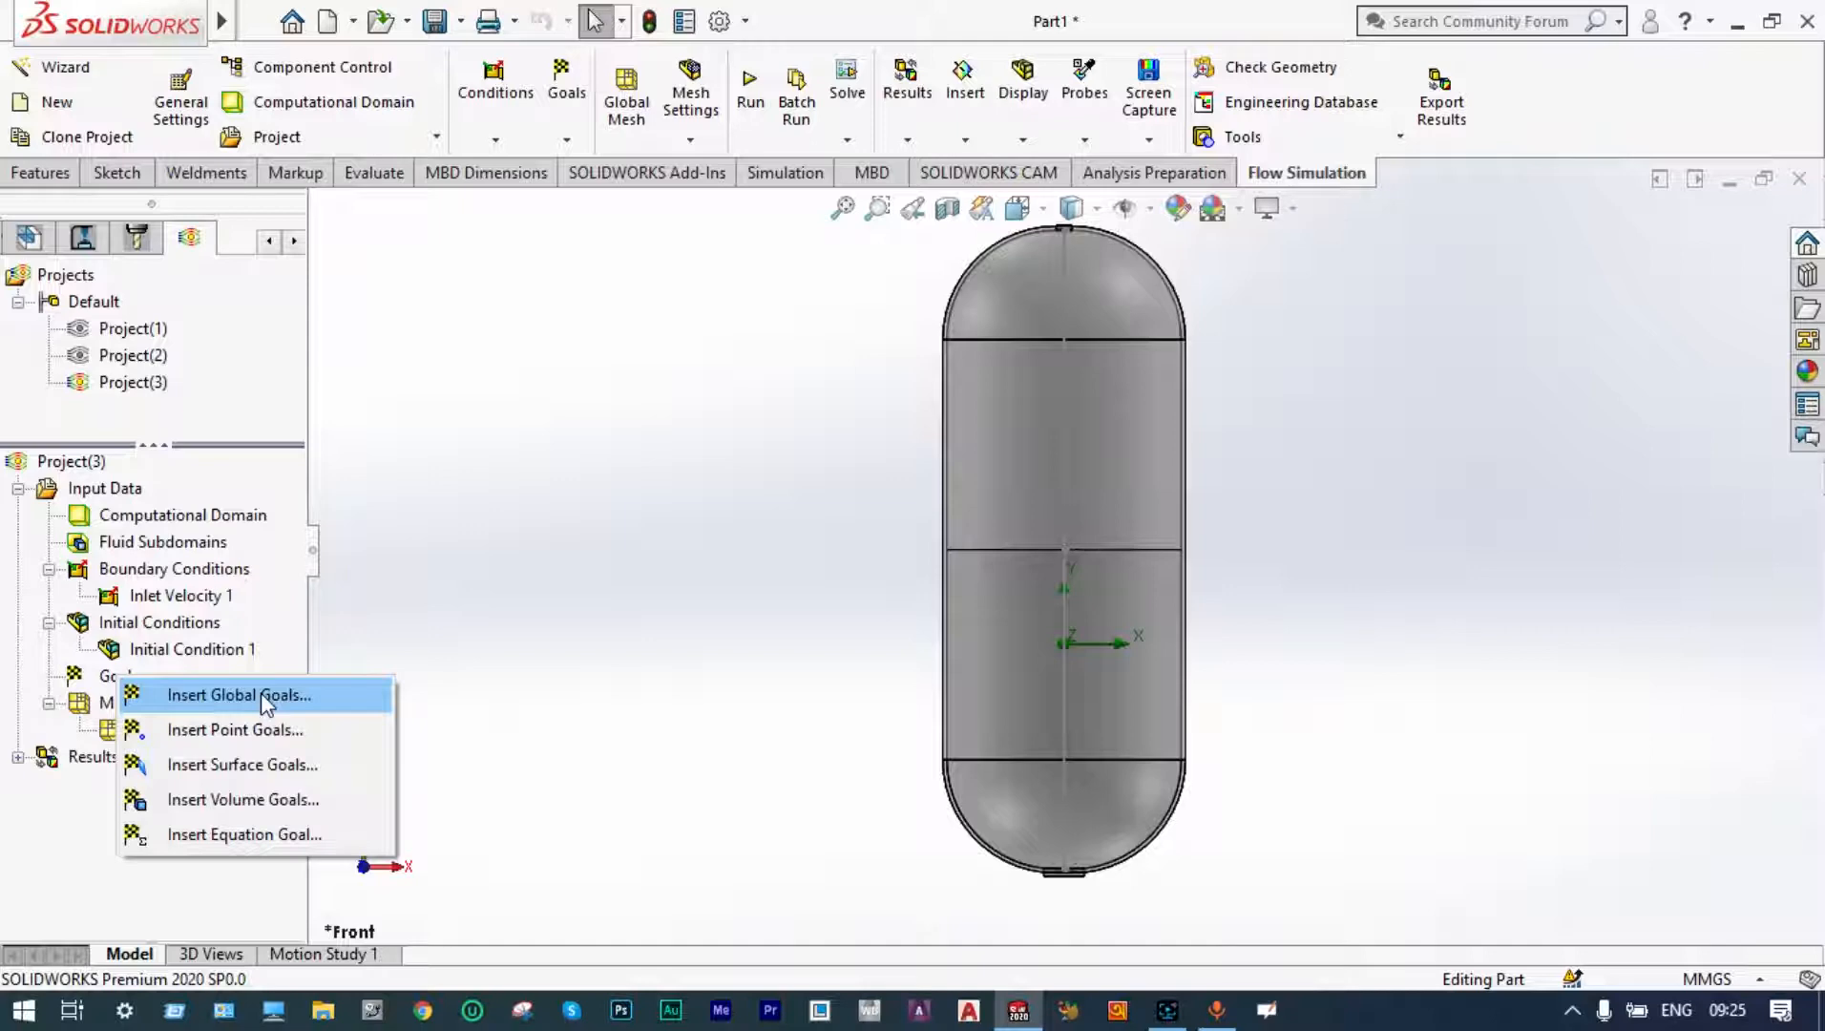
{"action": "left_click", "coordinate": [261, 694]}
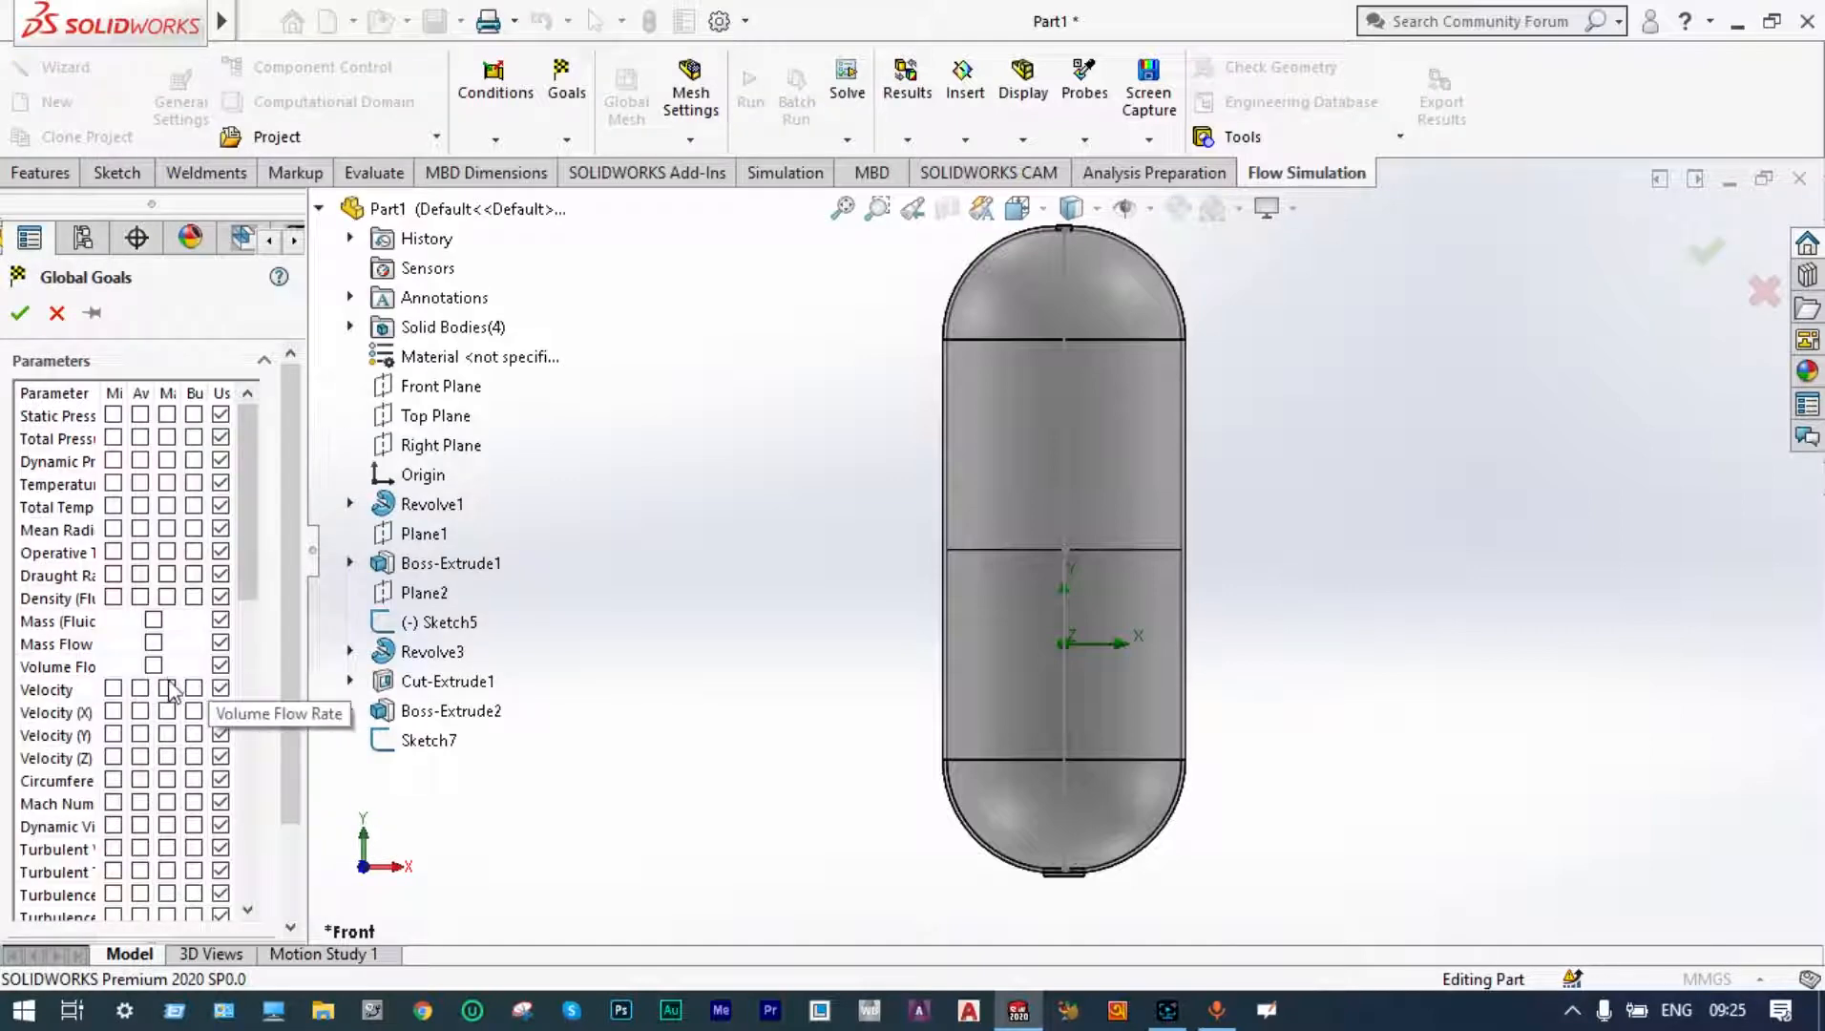
{"action": "scroll", "coordinate": [256, 650], "scroll_direction": "down", "scroll_amount": 3}
{"action": "left_click_drag", "start_coordinate": [258, 652], "coordinate": [268, 883]}
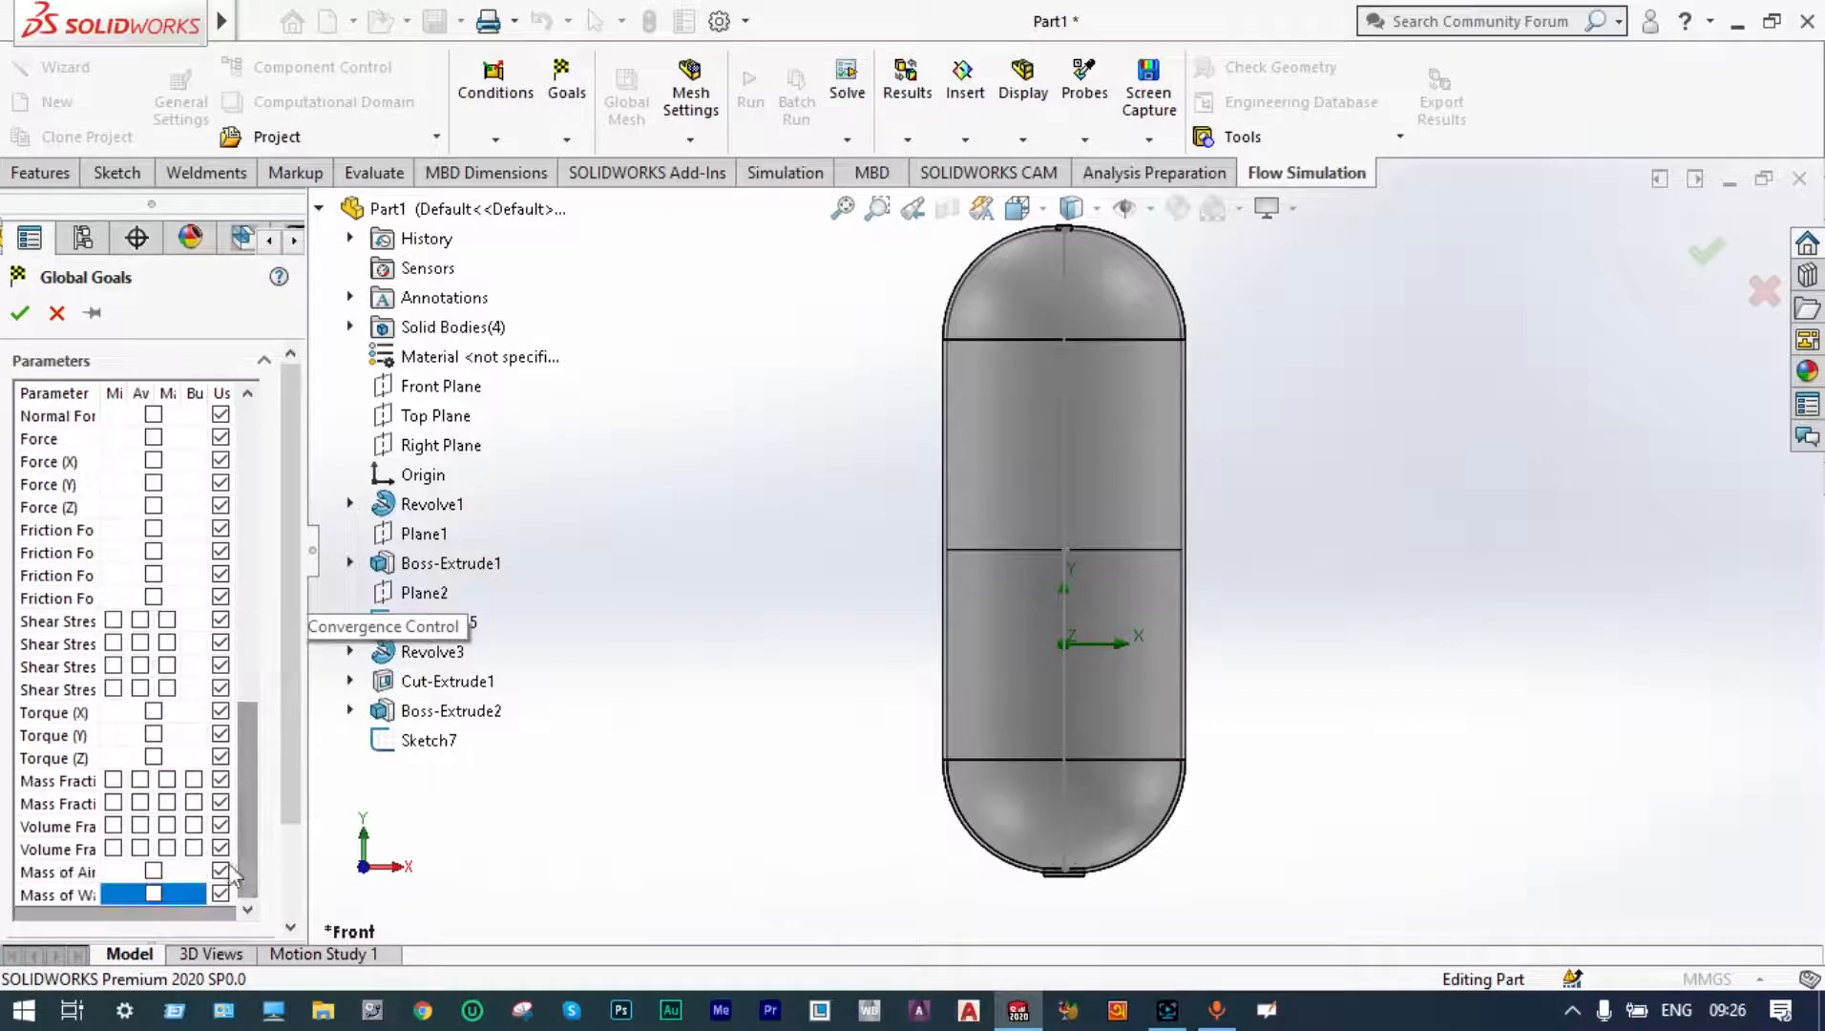
{"action": "left_click", "coordinate": [140, 825]}
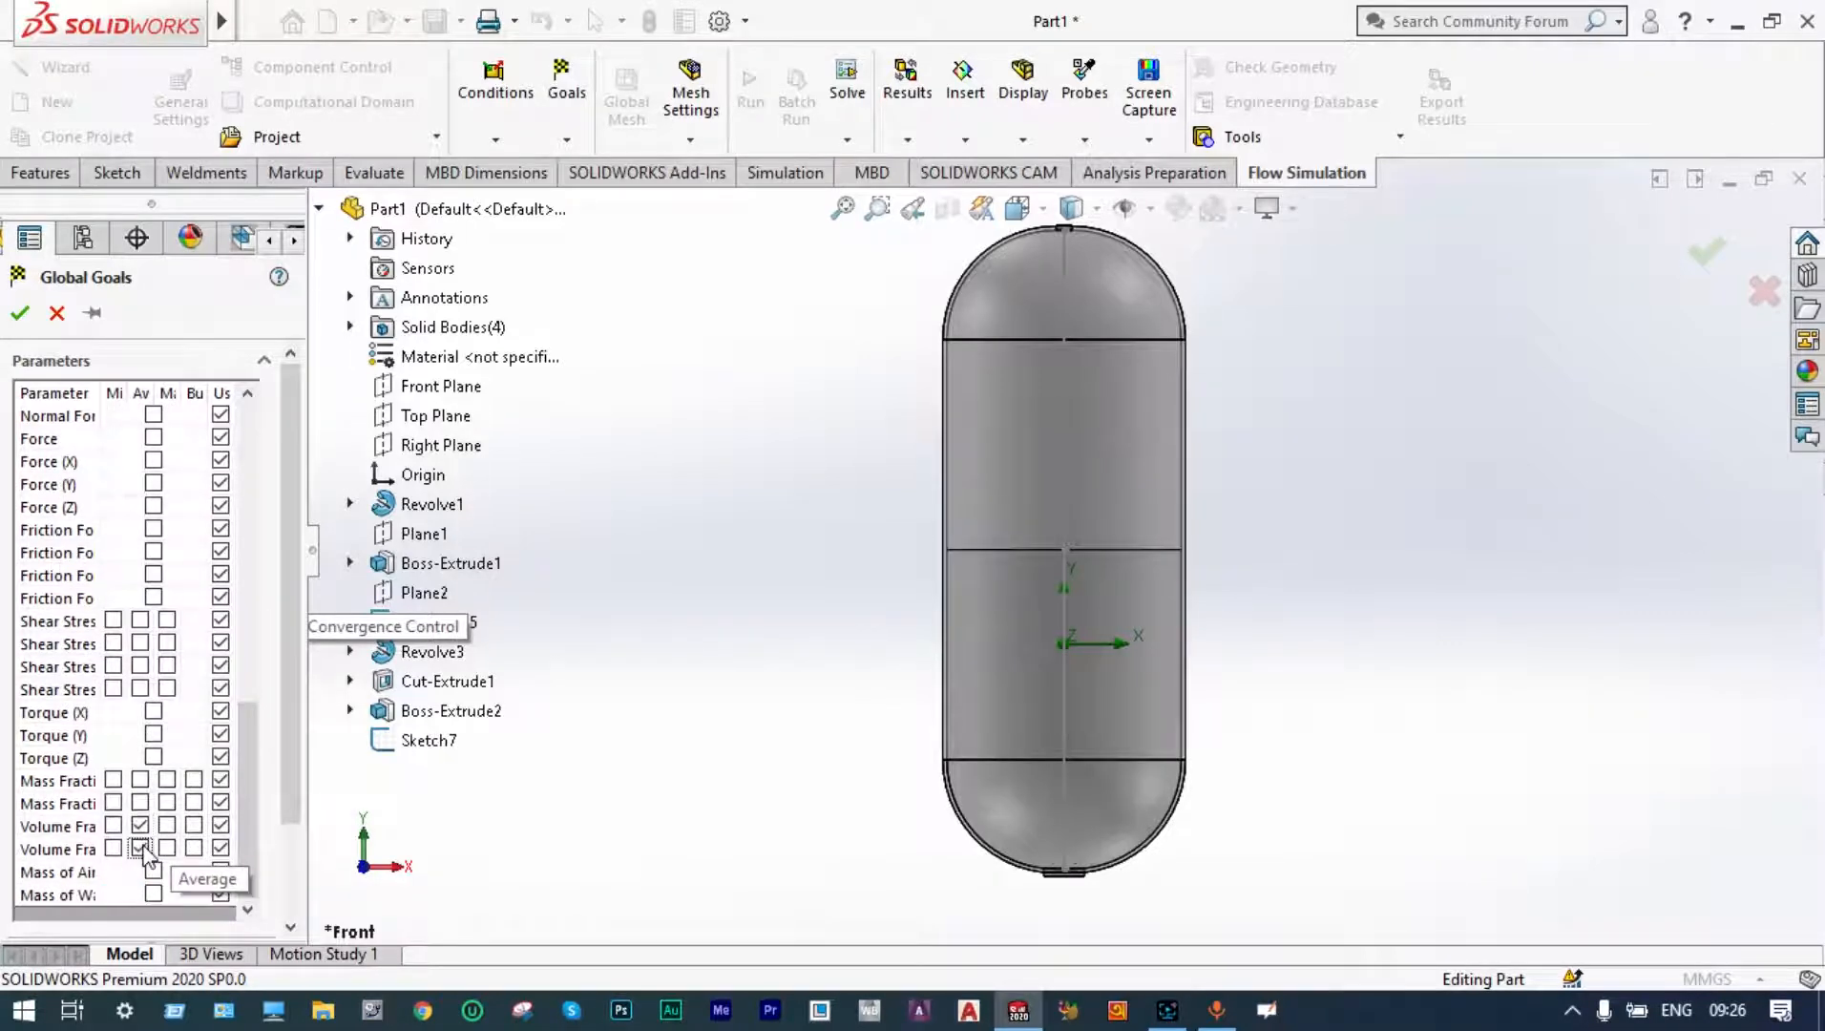
{"action": "left_click", "coordinate": [142, 848]}
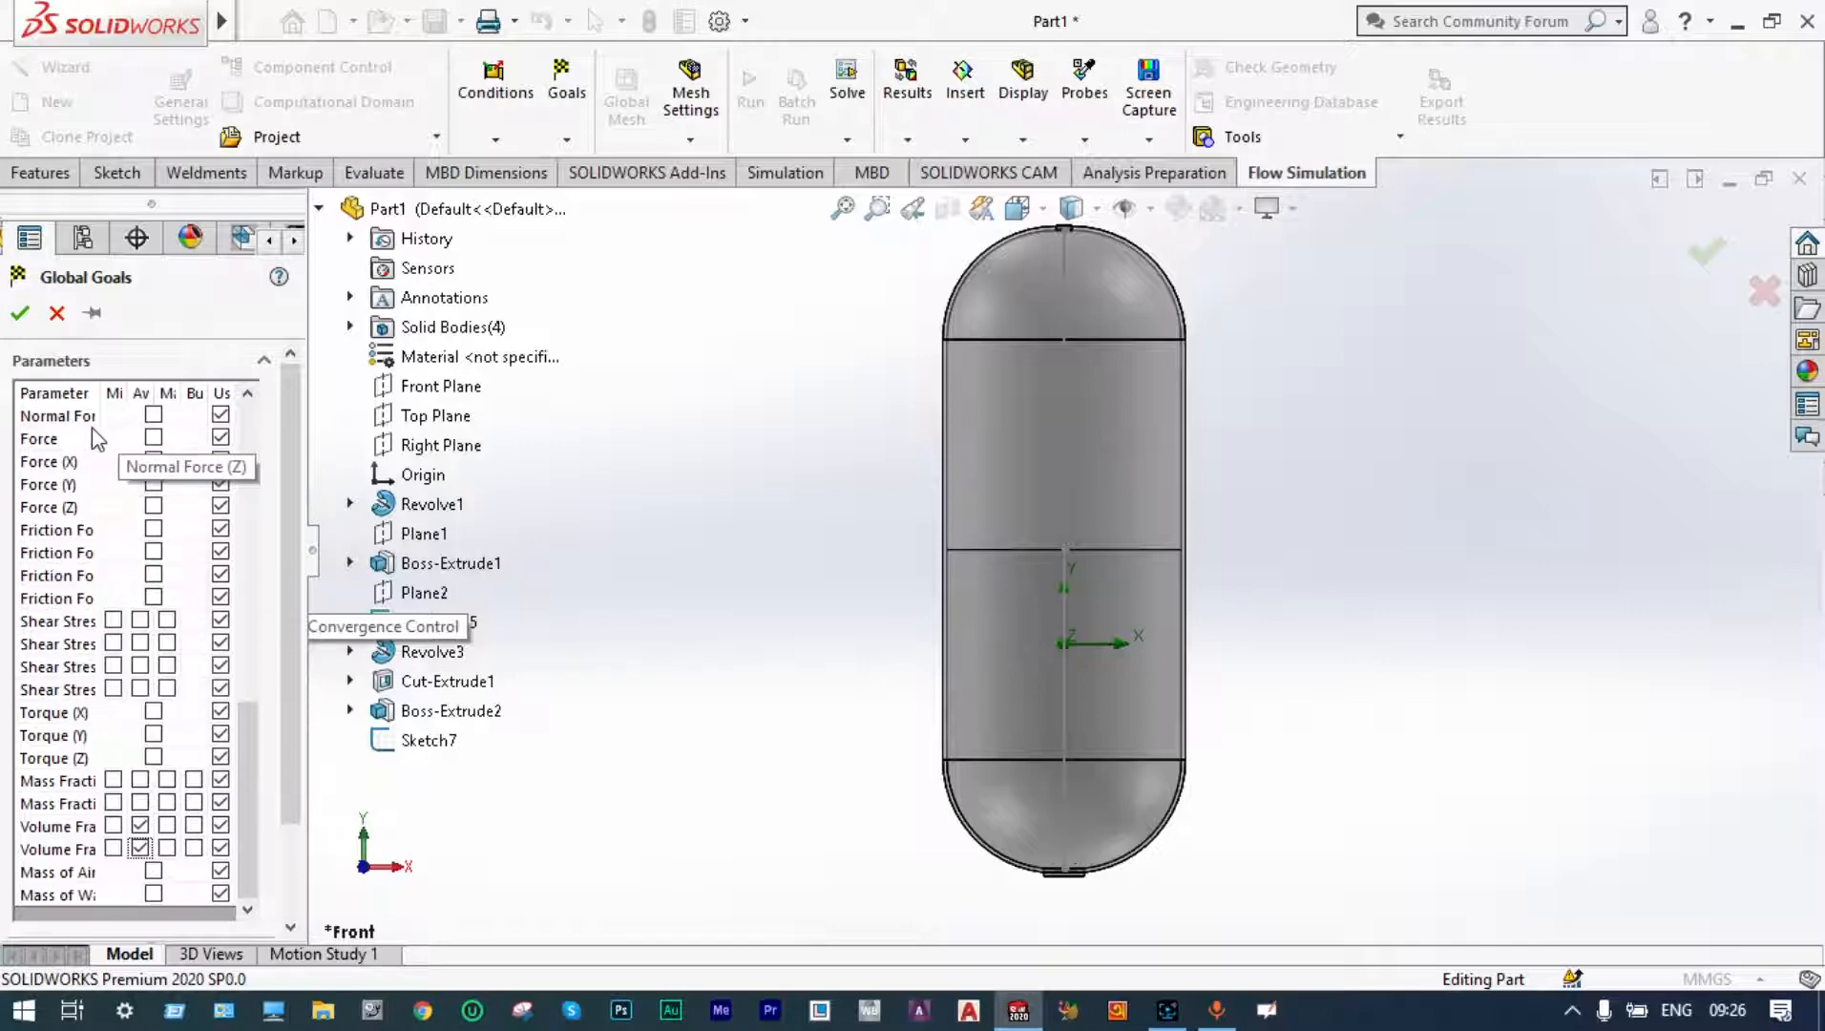
{"action": "left_click", "coordinate": [19, 313]}
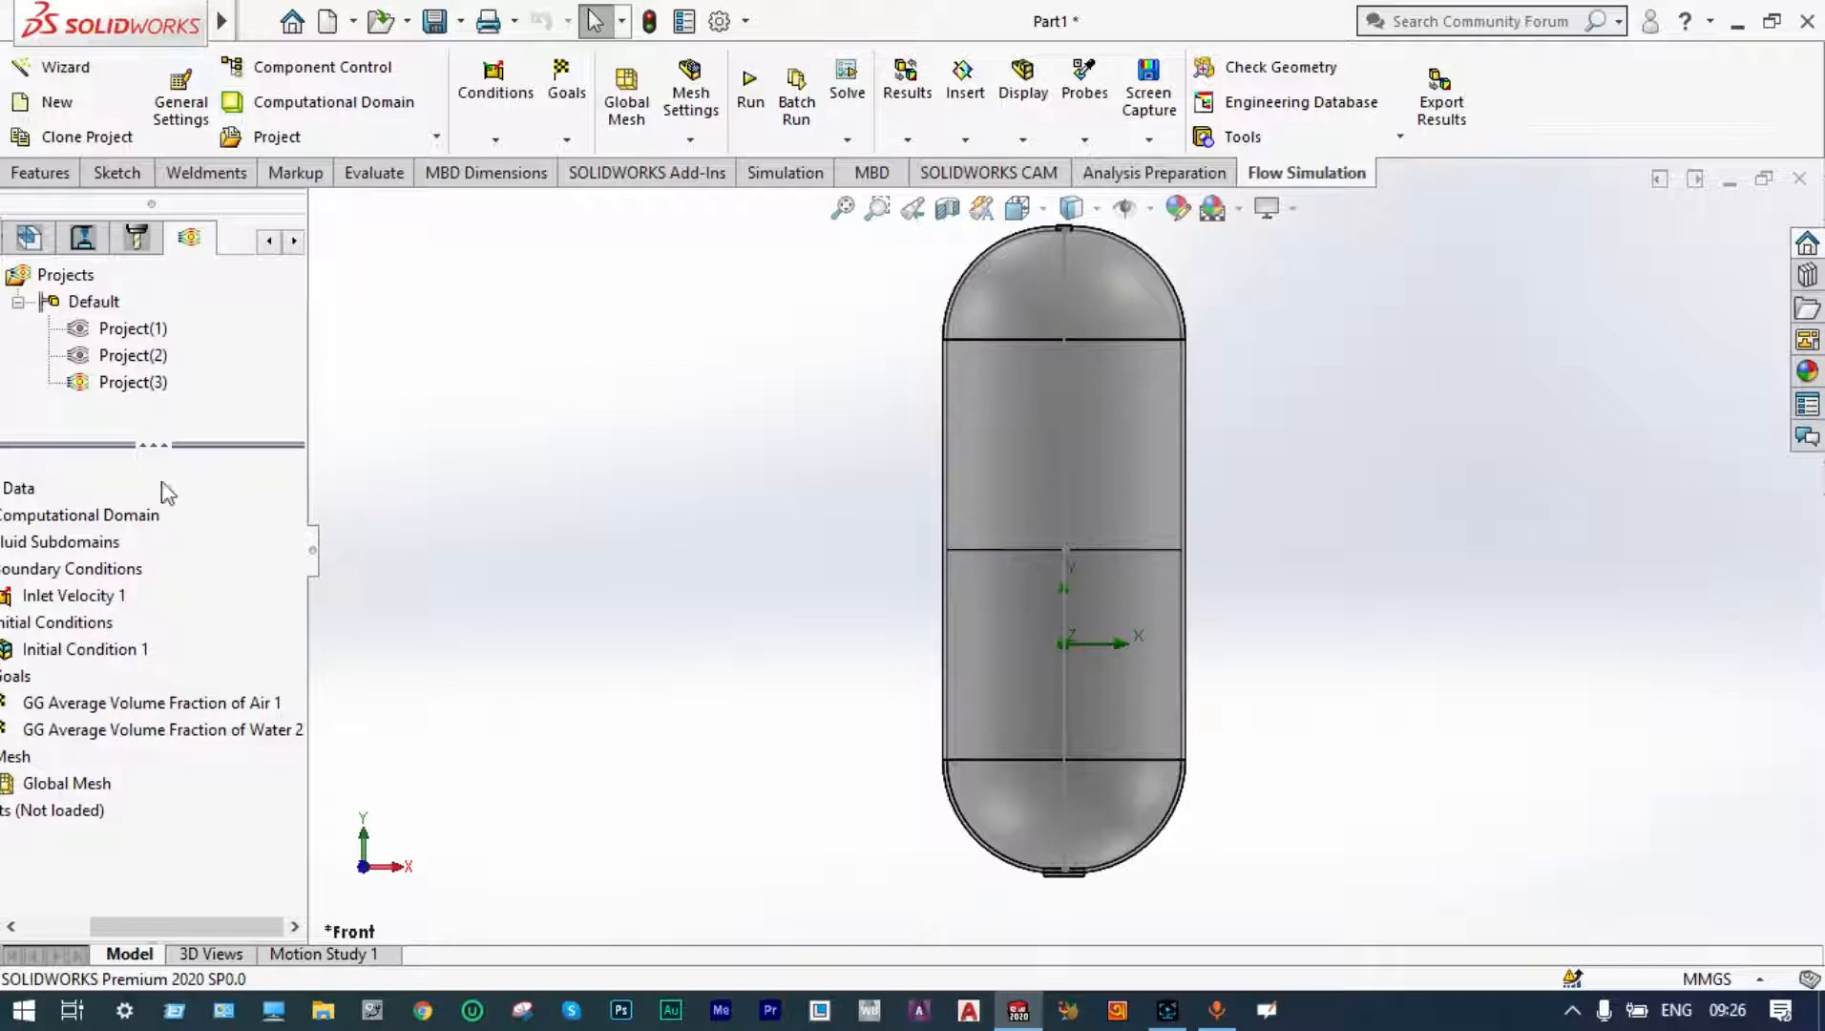
- Enable periodic saving of selected parameters for Transient Explorer in the calculation control options
{"action": "left_click_drag", "start_coordinate": [191, 926], "coordinate": [176, 928]}
{"action": "left_click_drag", "start_coordinate": [176, 928], "coordinate": [124, 928]}
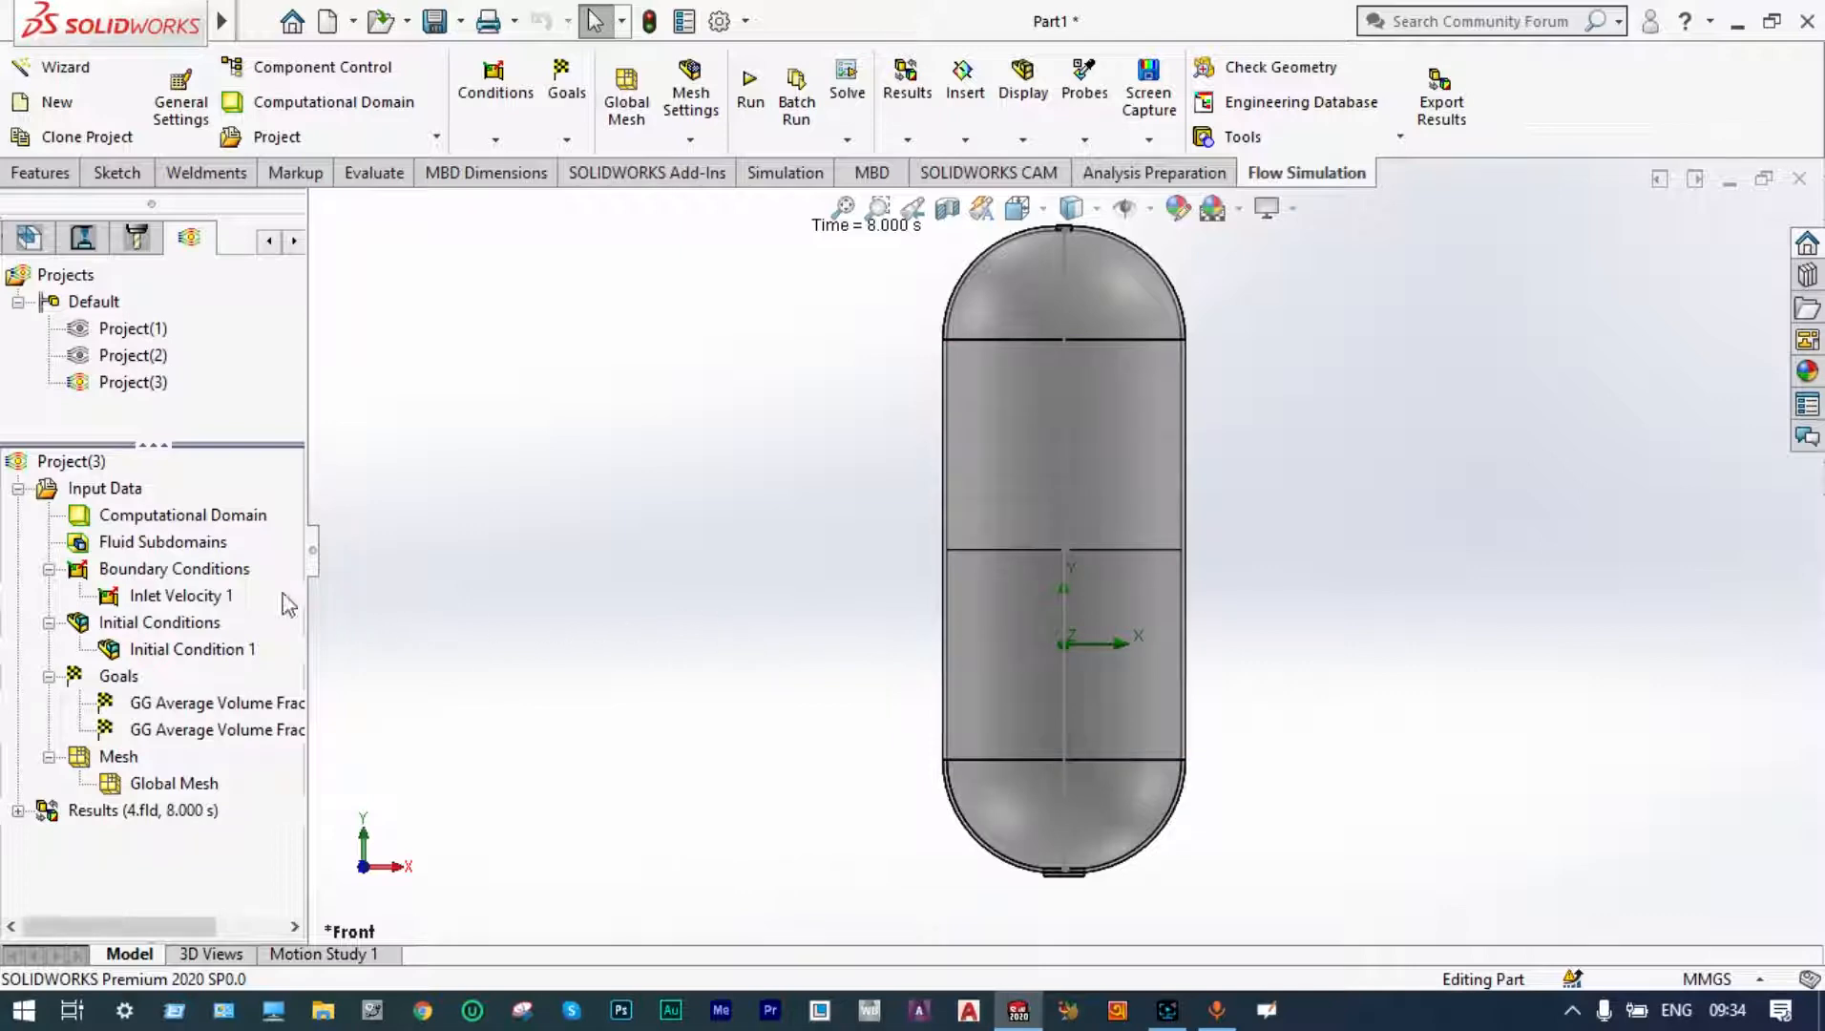
{"action": "double_click", "coordinate": [122, 492]}
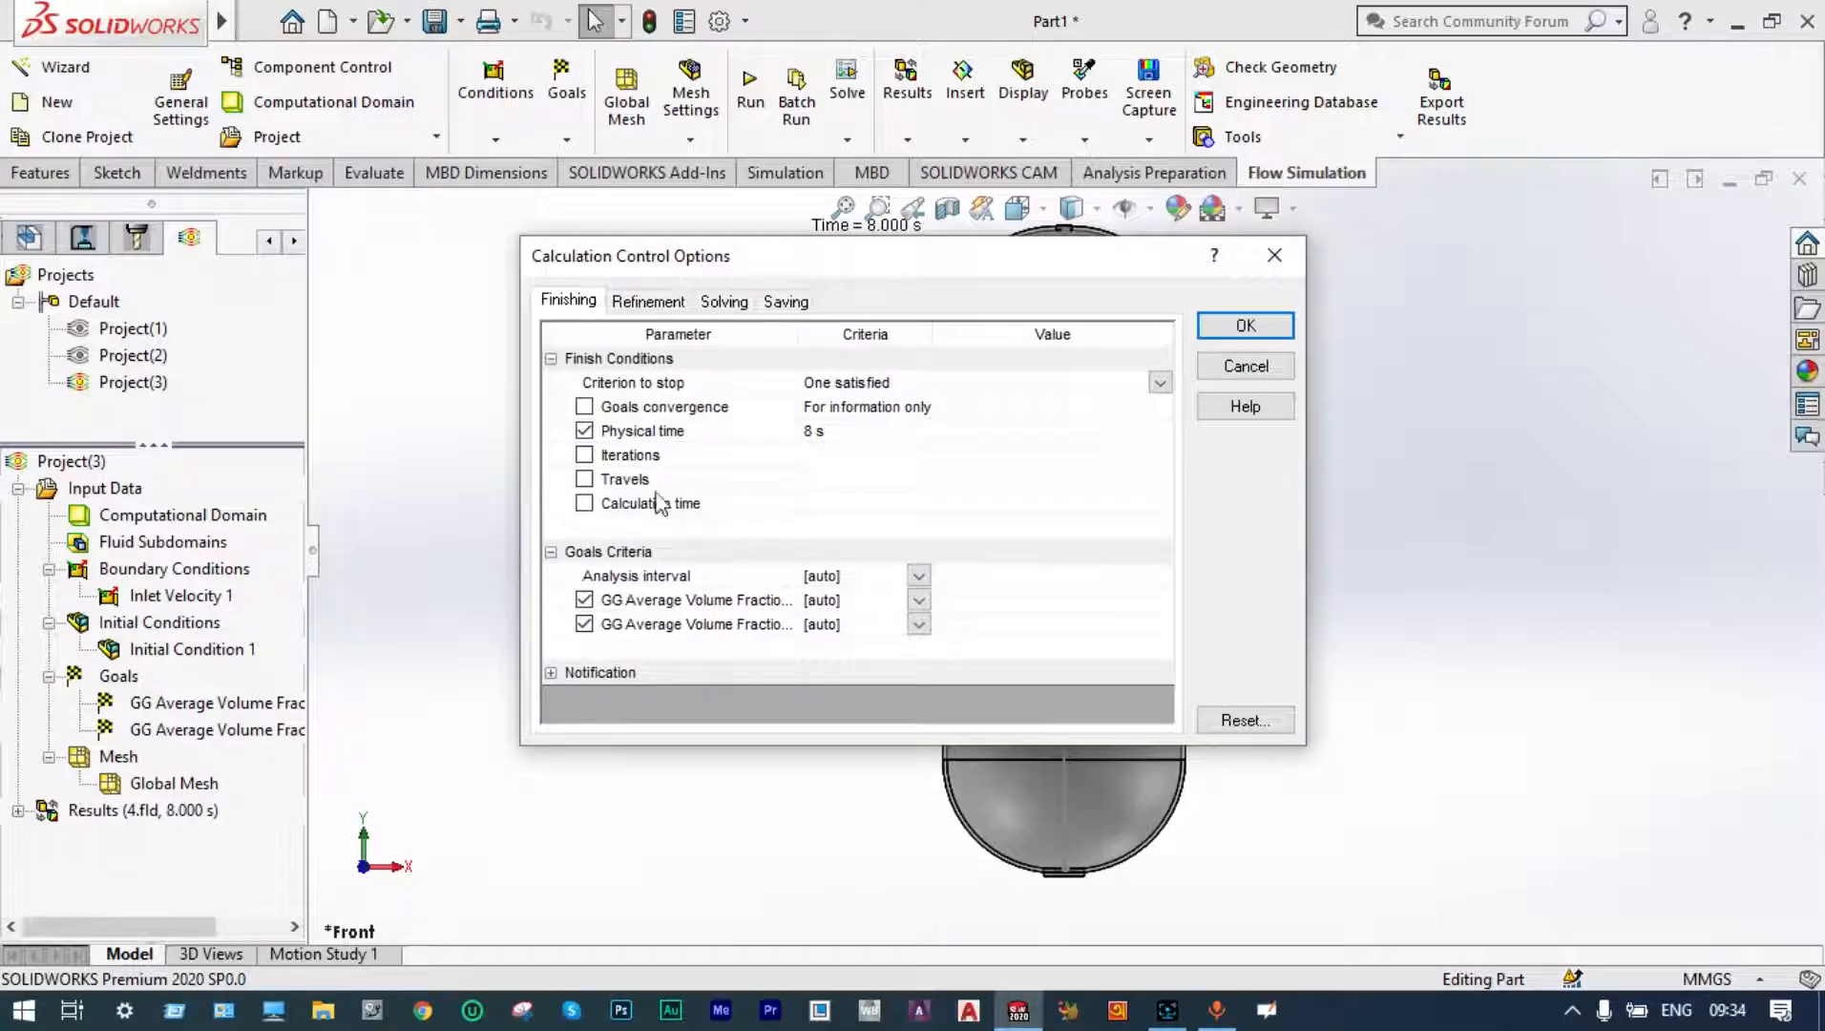
{"action": "left_click", "coordinate": [786, 302]}
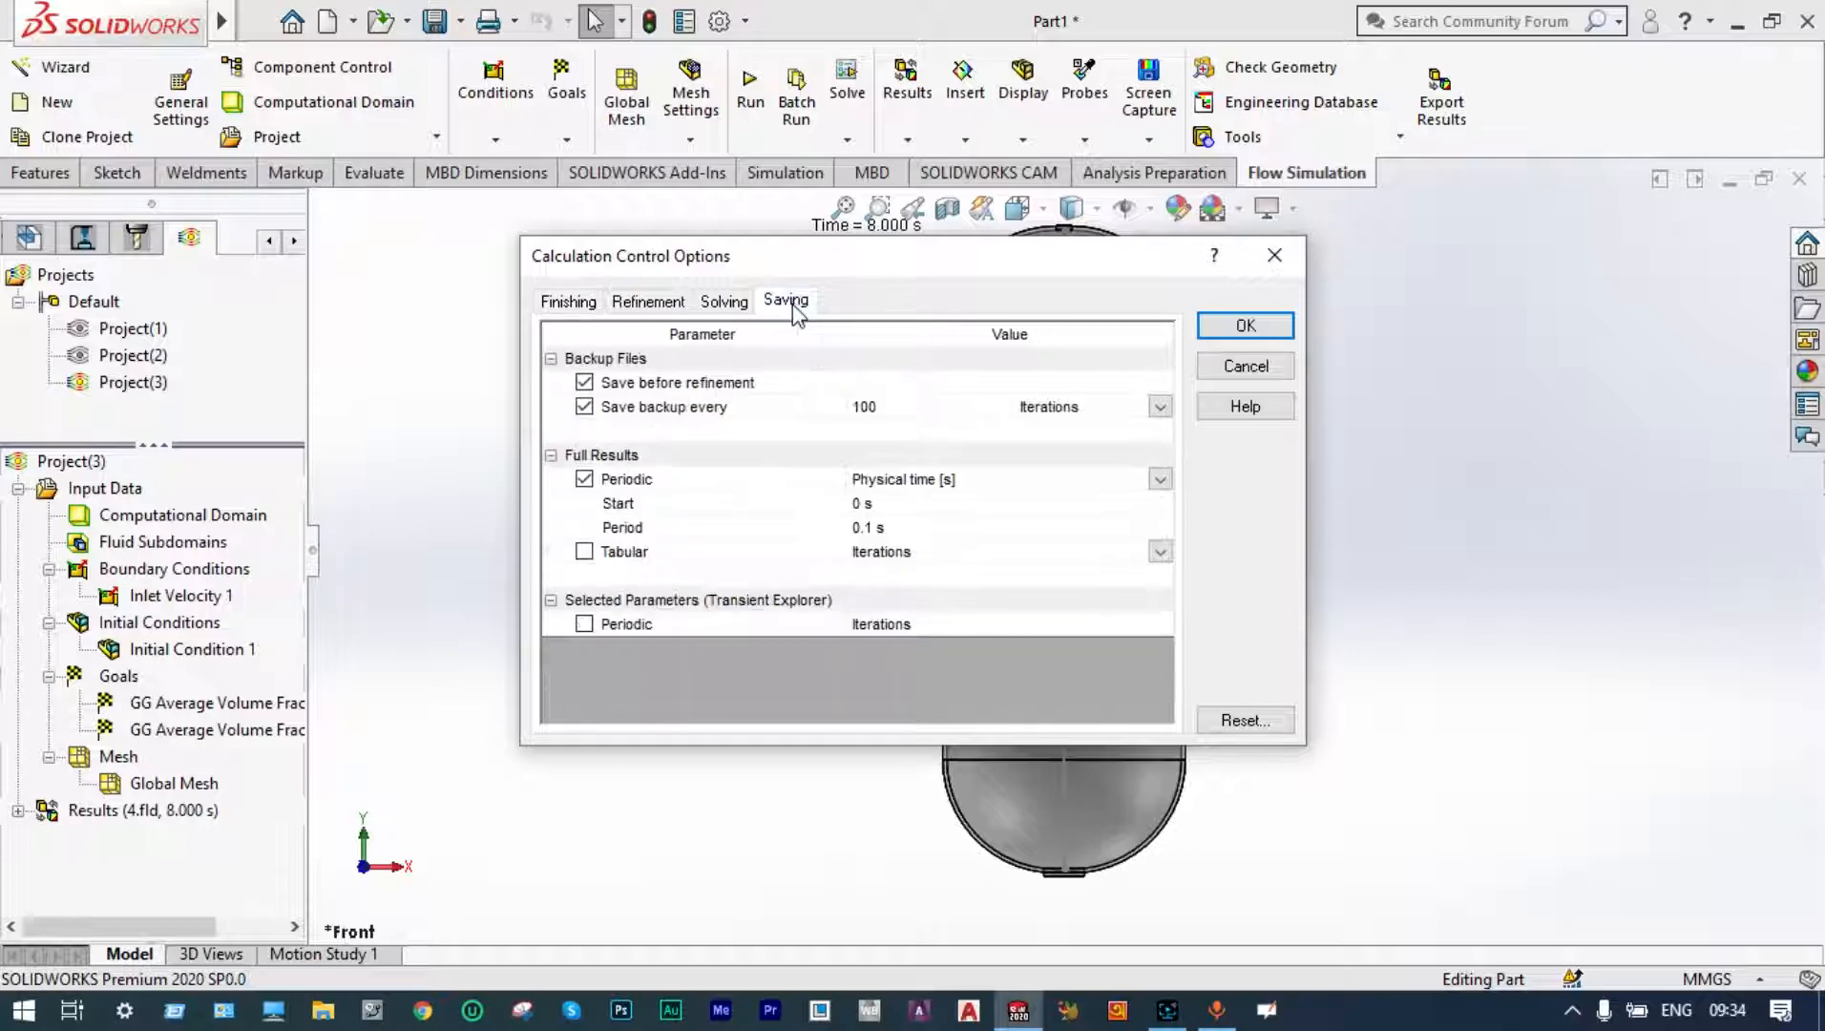
{"action": "left_click", "coordinate": [585, 625]}
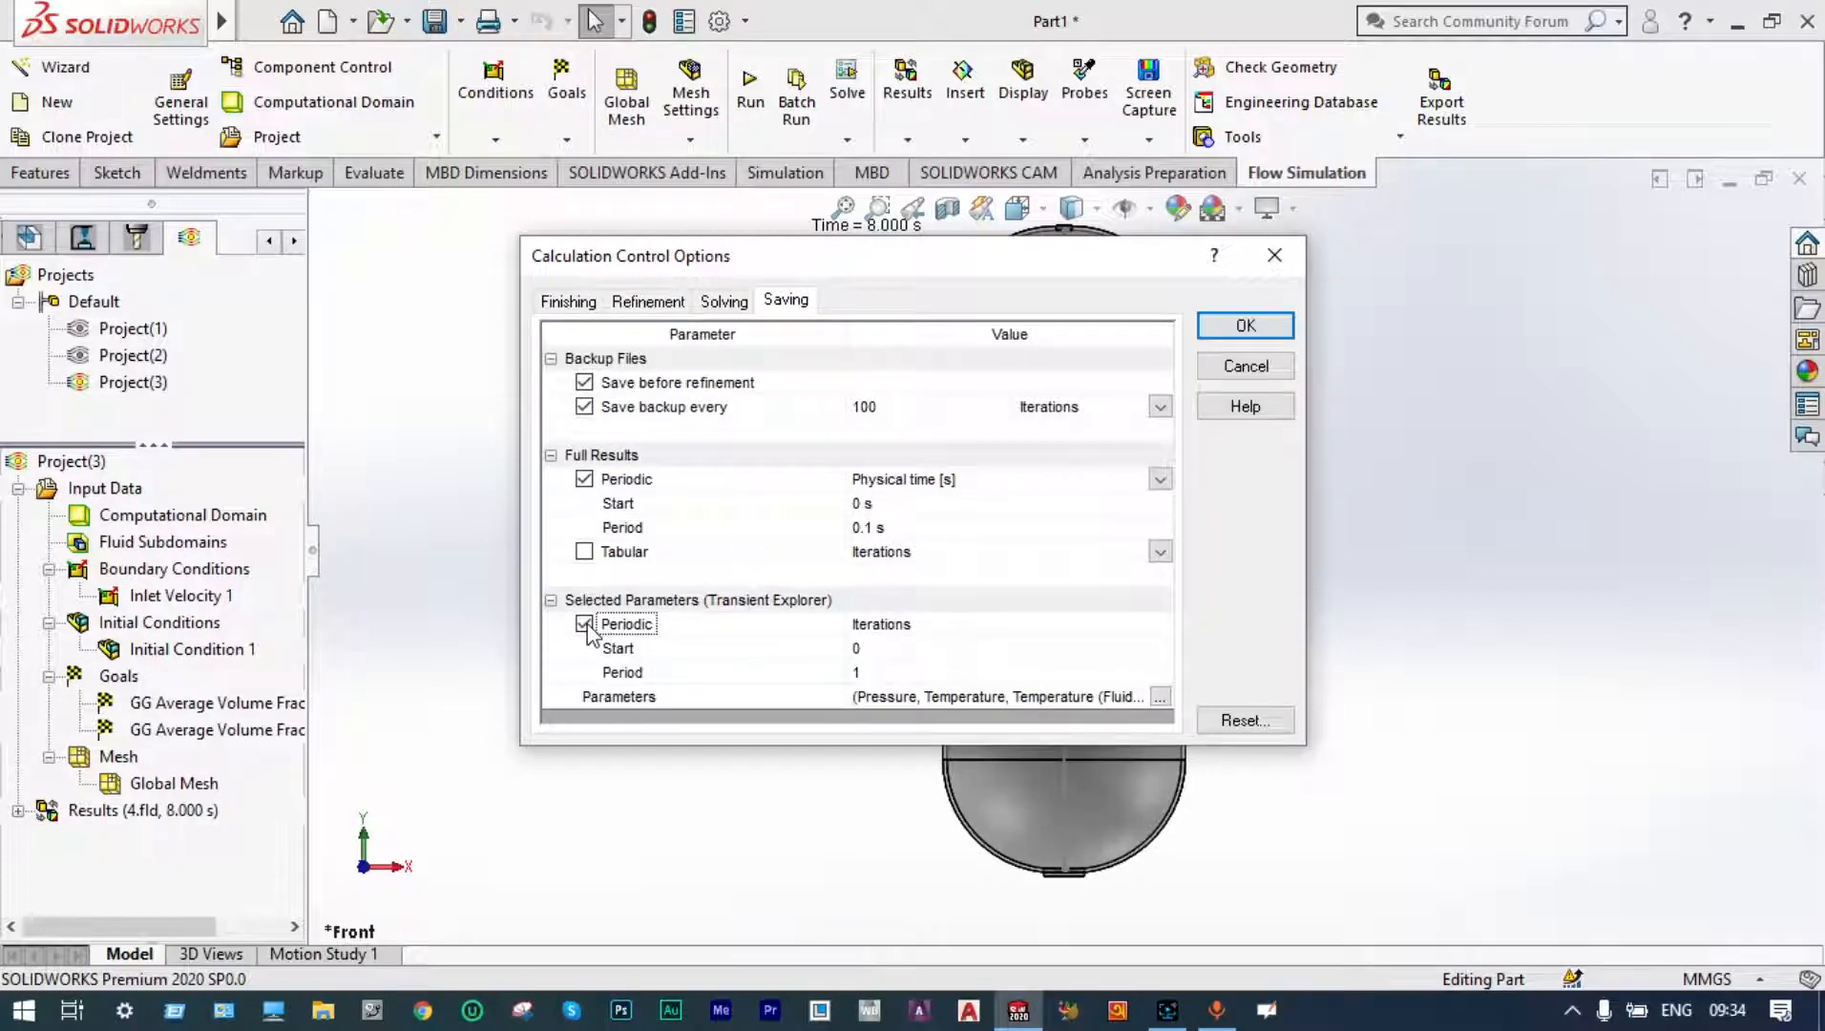
- Add Immiscible Air, Immiscible Water, Volume Fraction of Air and Volume Fraction of Water to the Transient Explorer parameters, and accept the calculation options
{"action": "left_click", "coordinate": [1162, 704]}
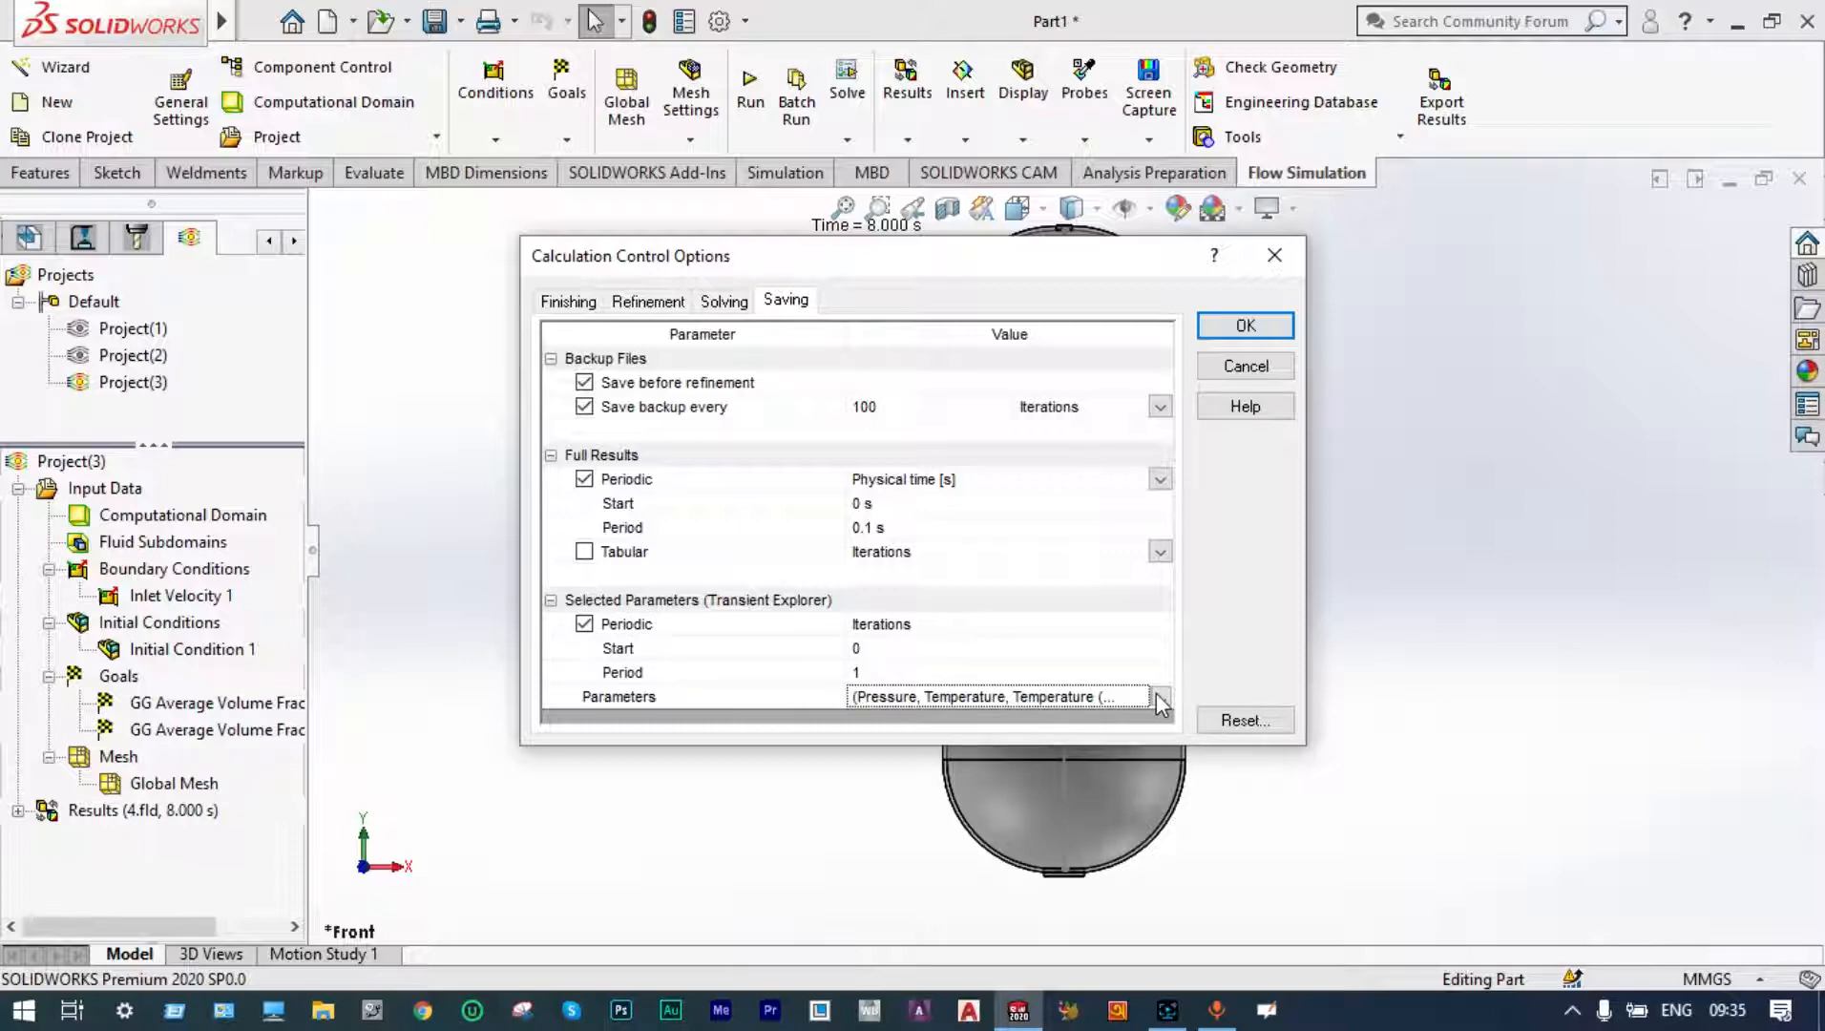
{"action": "left_click", "coordinate": [1162, 704]}
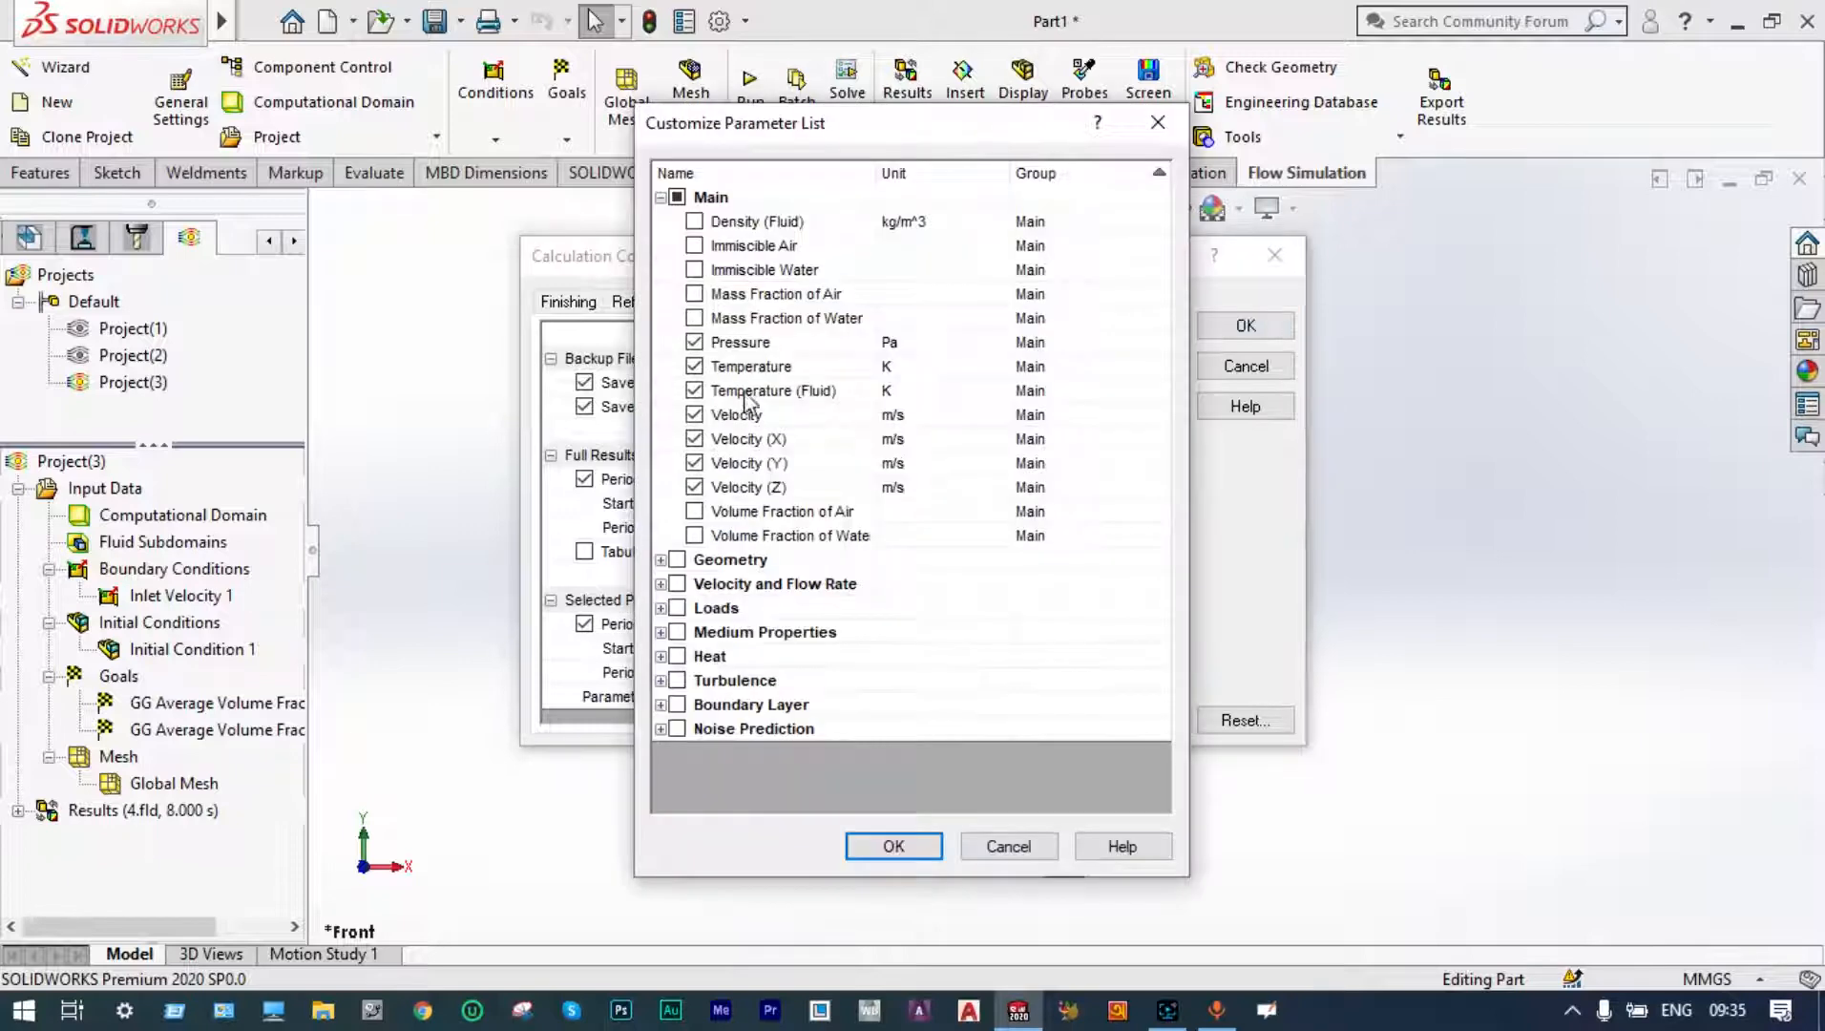
{"action": "left_click", "coordinate": [696, 246]}
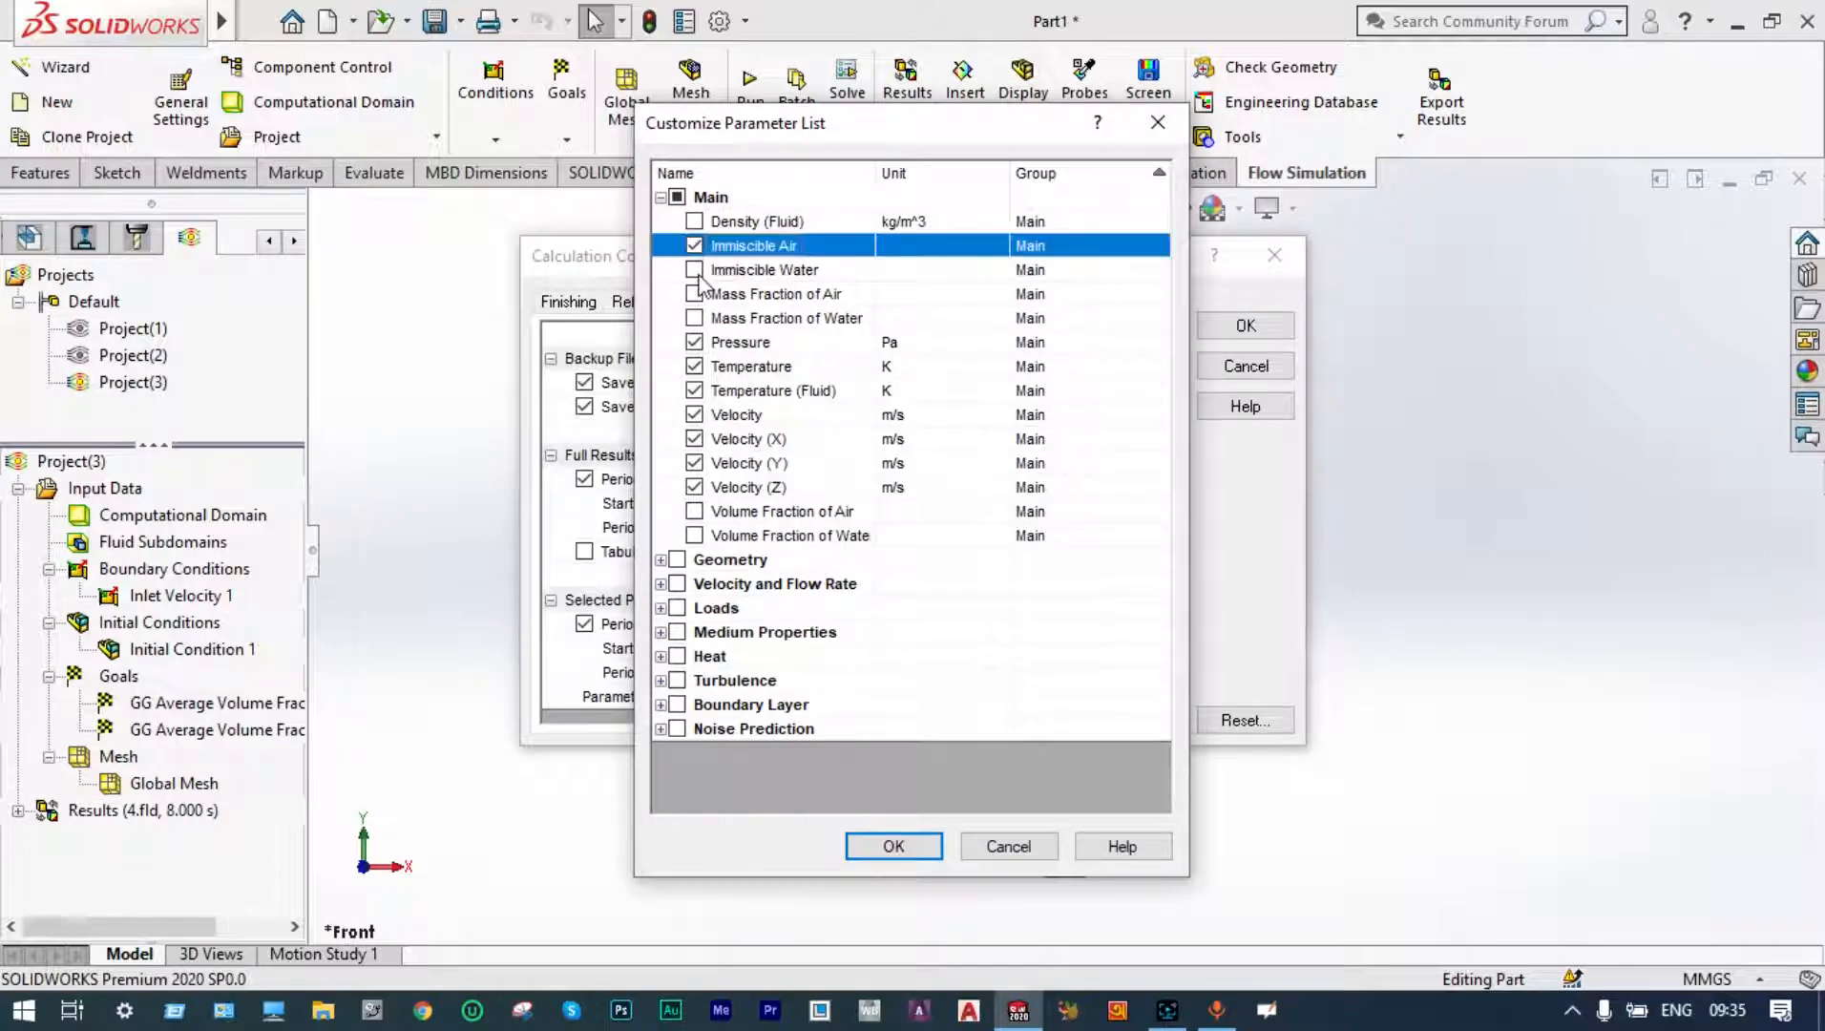
{"action": "left_click", "coordinate": [695, 270]}
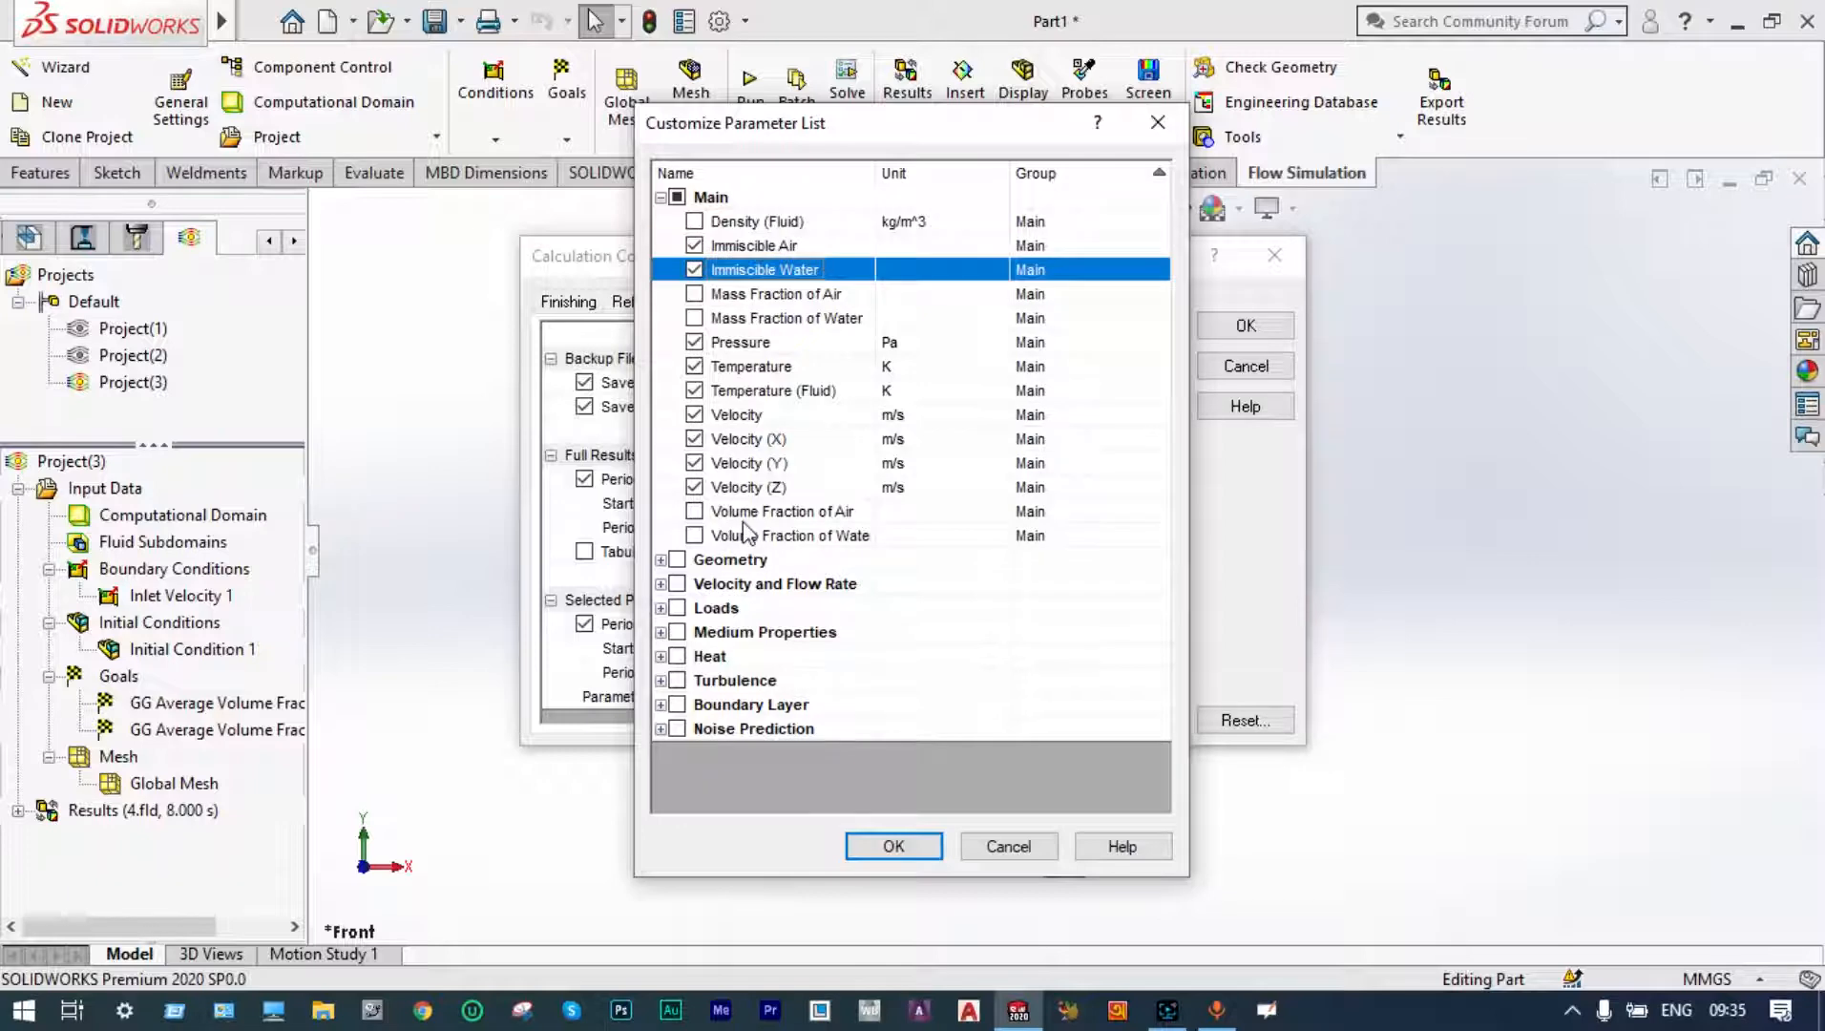
{"action": "left_click", "coordinate": [695, 513]}
{"action": "left_click", "coordinate": [695, 537]}
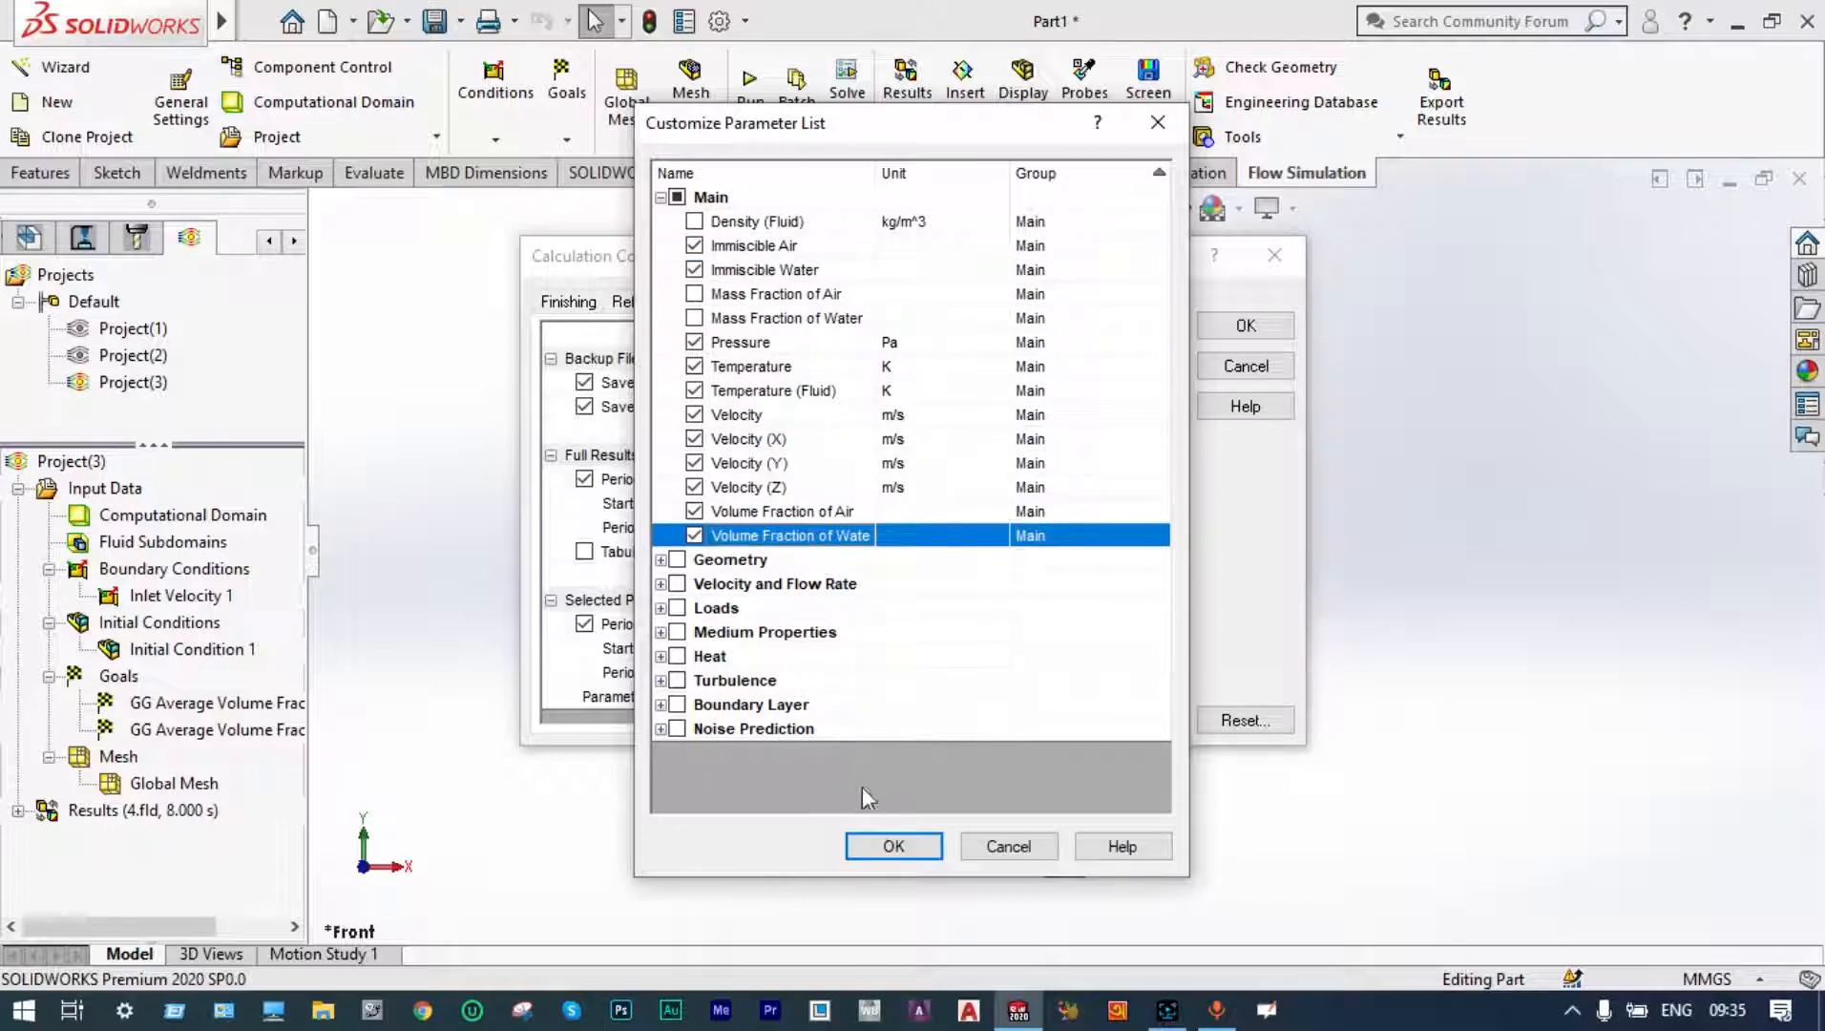
{"action": "left_click", "coordinate": [877, 846]}
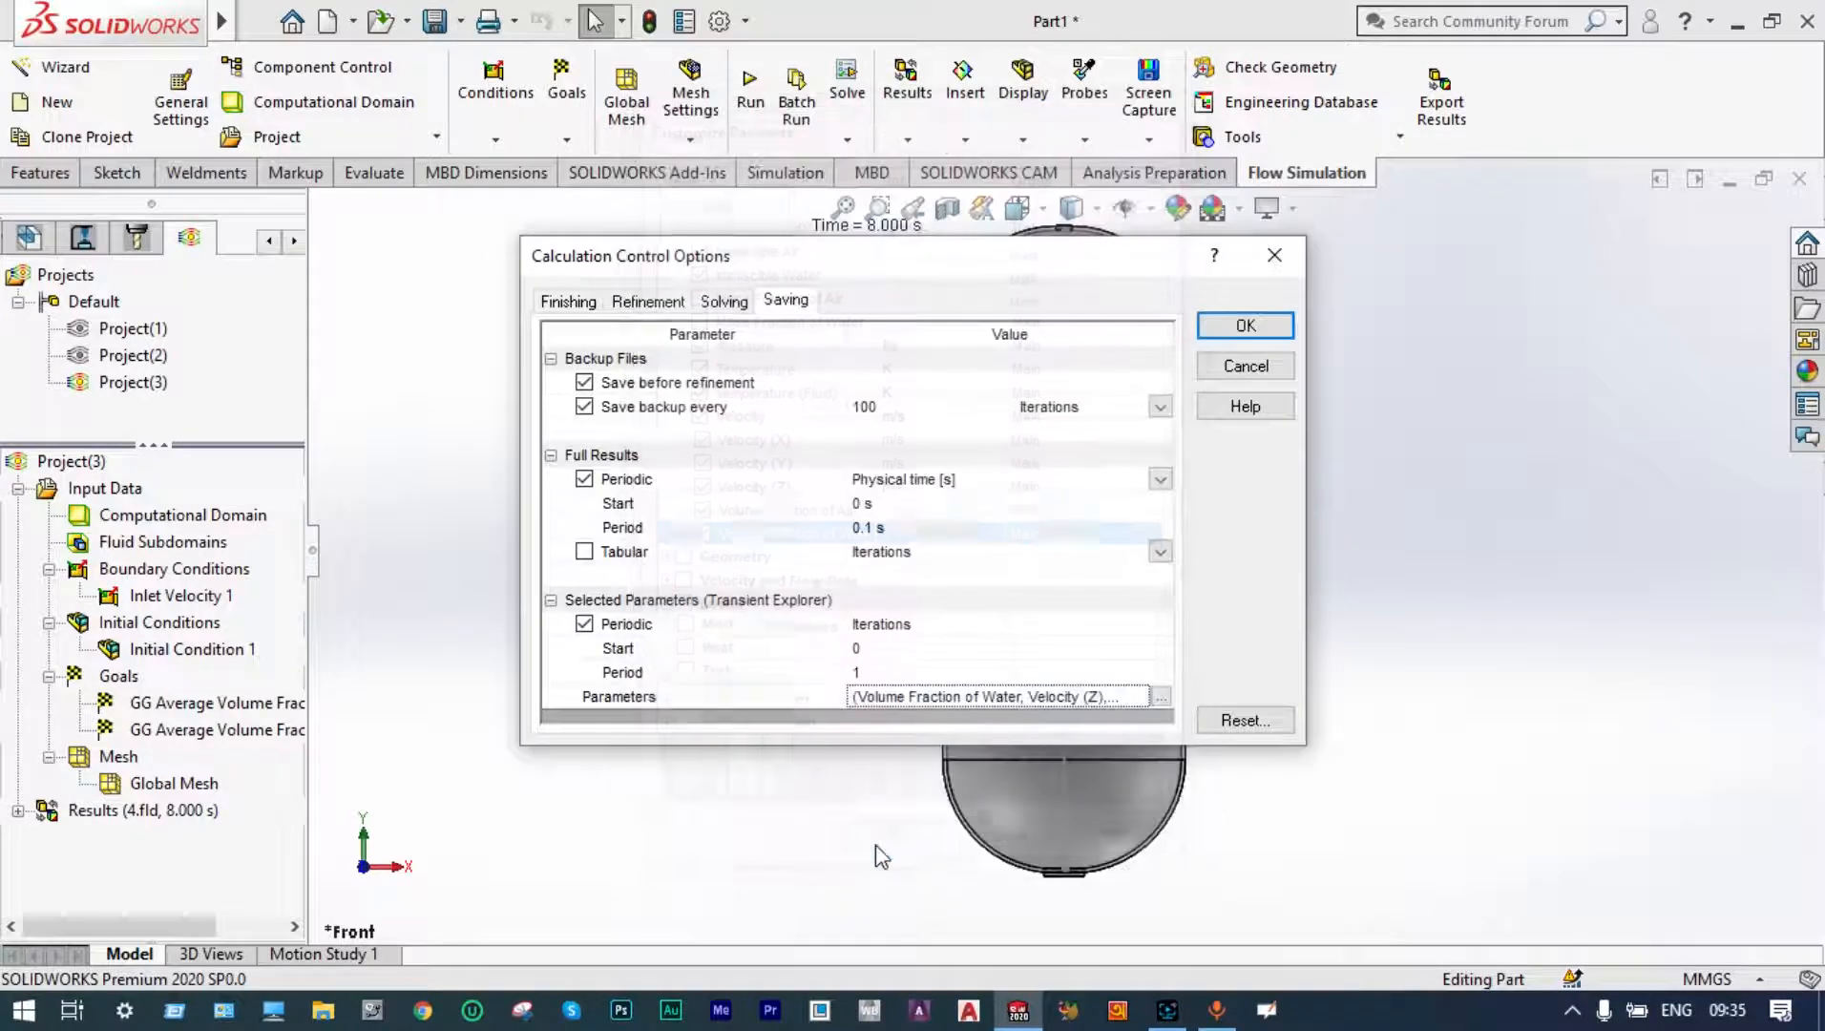
{"action": "left_click", "coordinate": [1245, 325]}
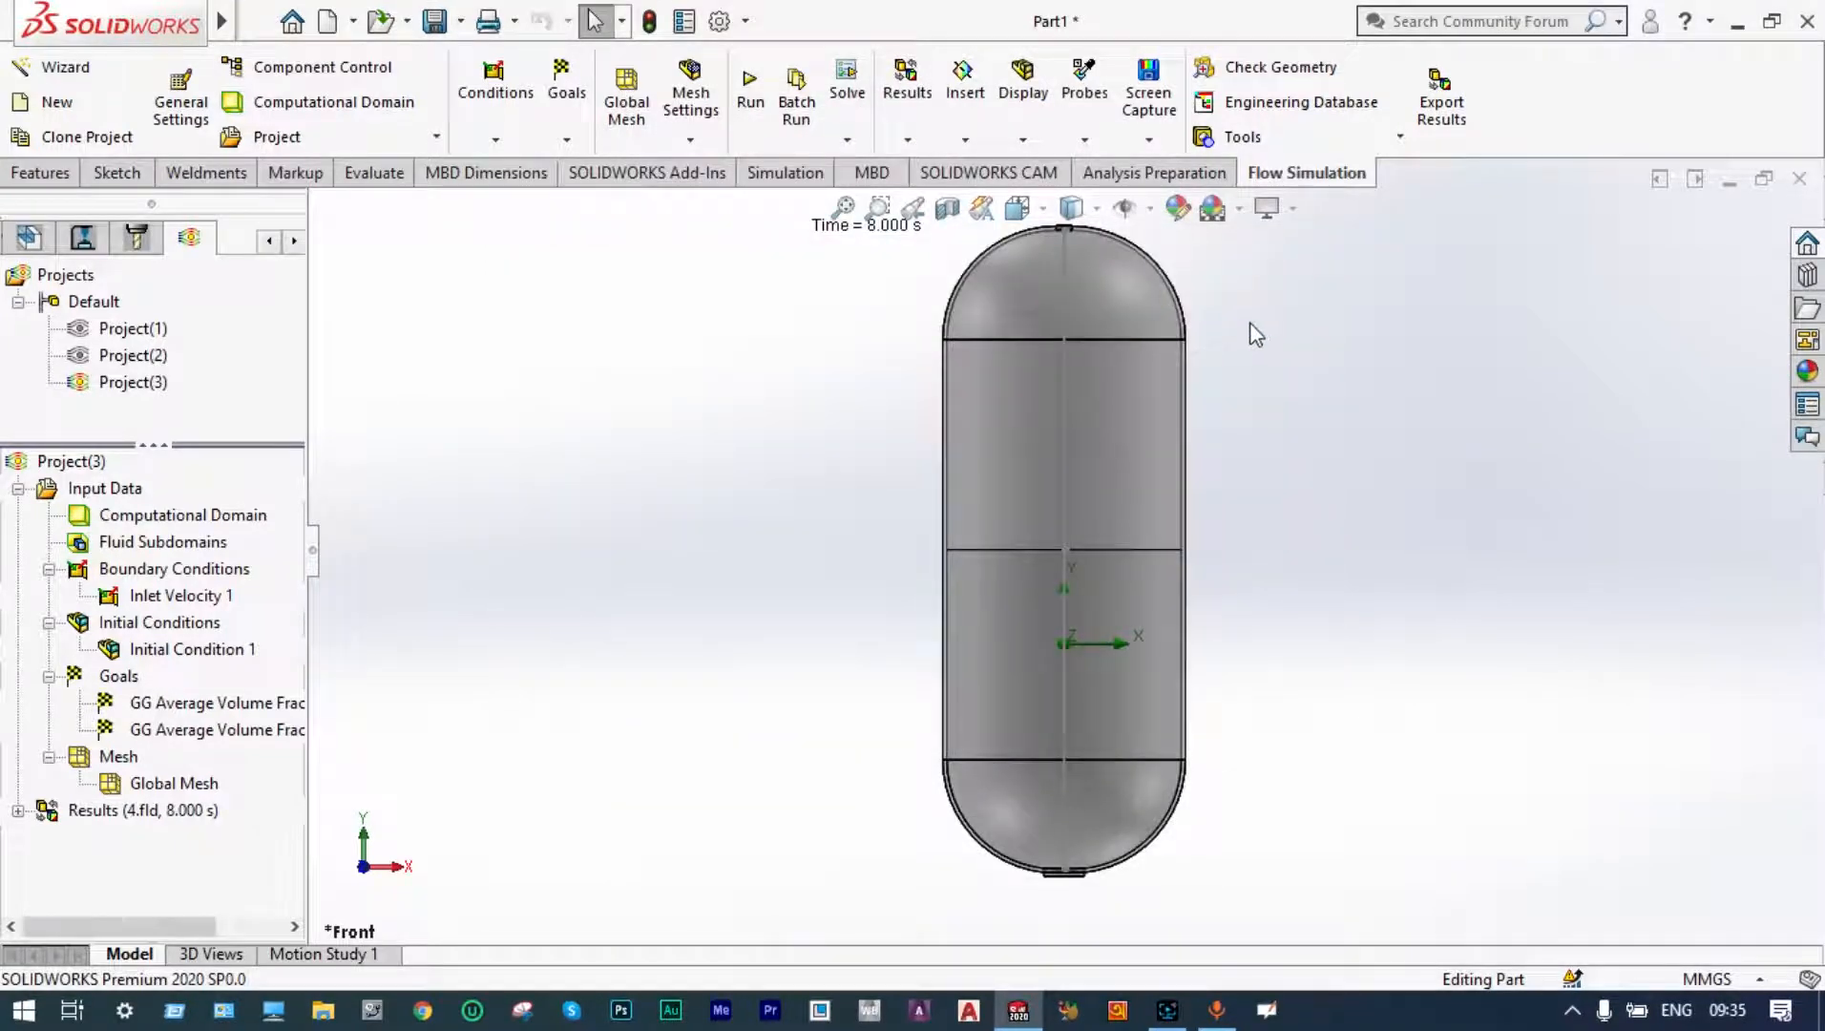
- Run Project(3) as a new calculation, and close the solver window once it has finished
{"action": "left_click", "coordinate": [752, 103]}
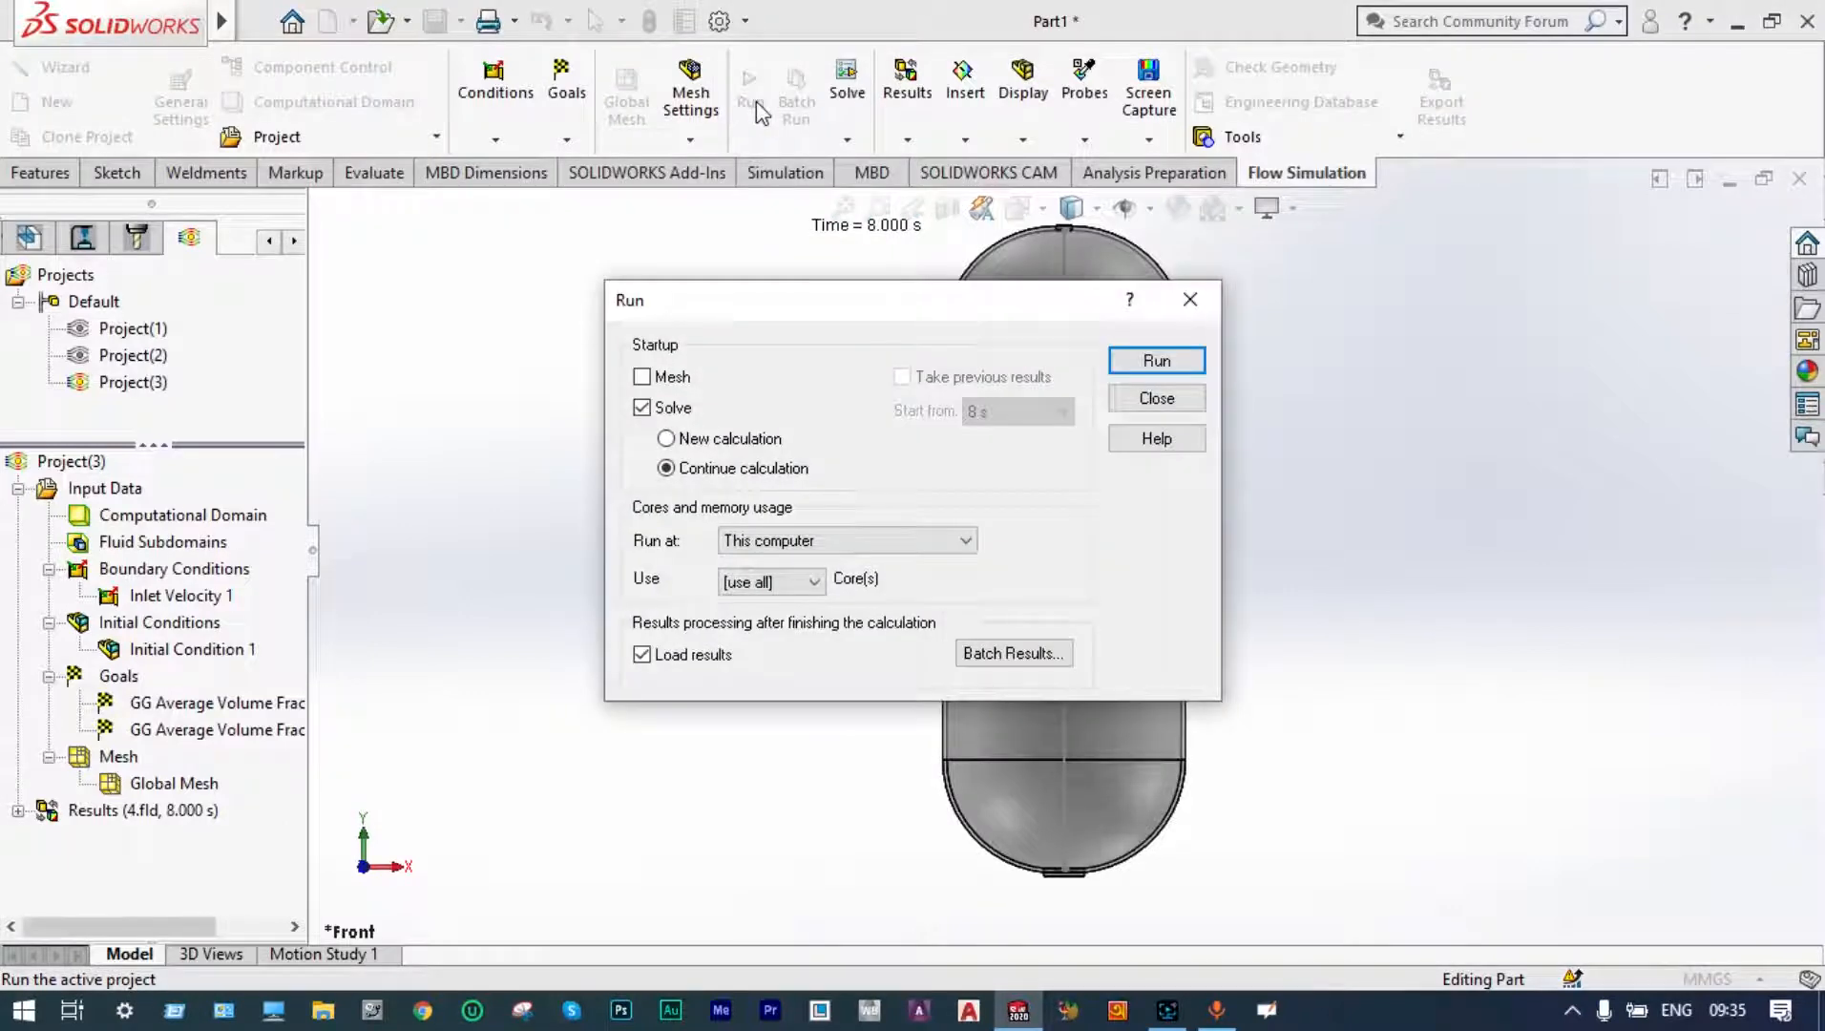
{"action": "left_click", "coordinate": [667, 439]}
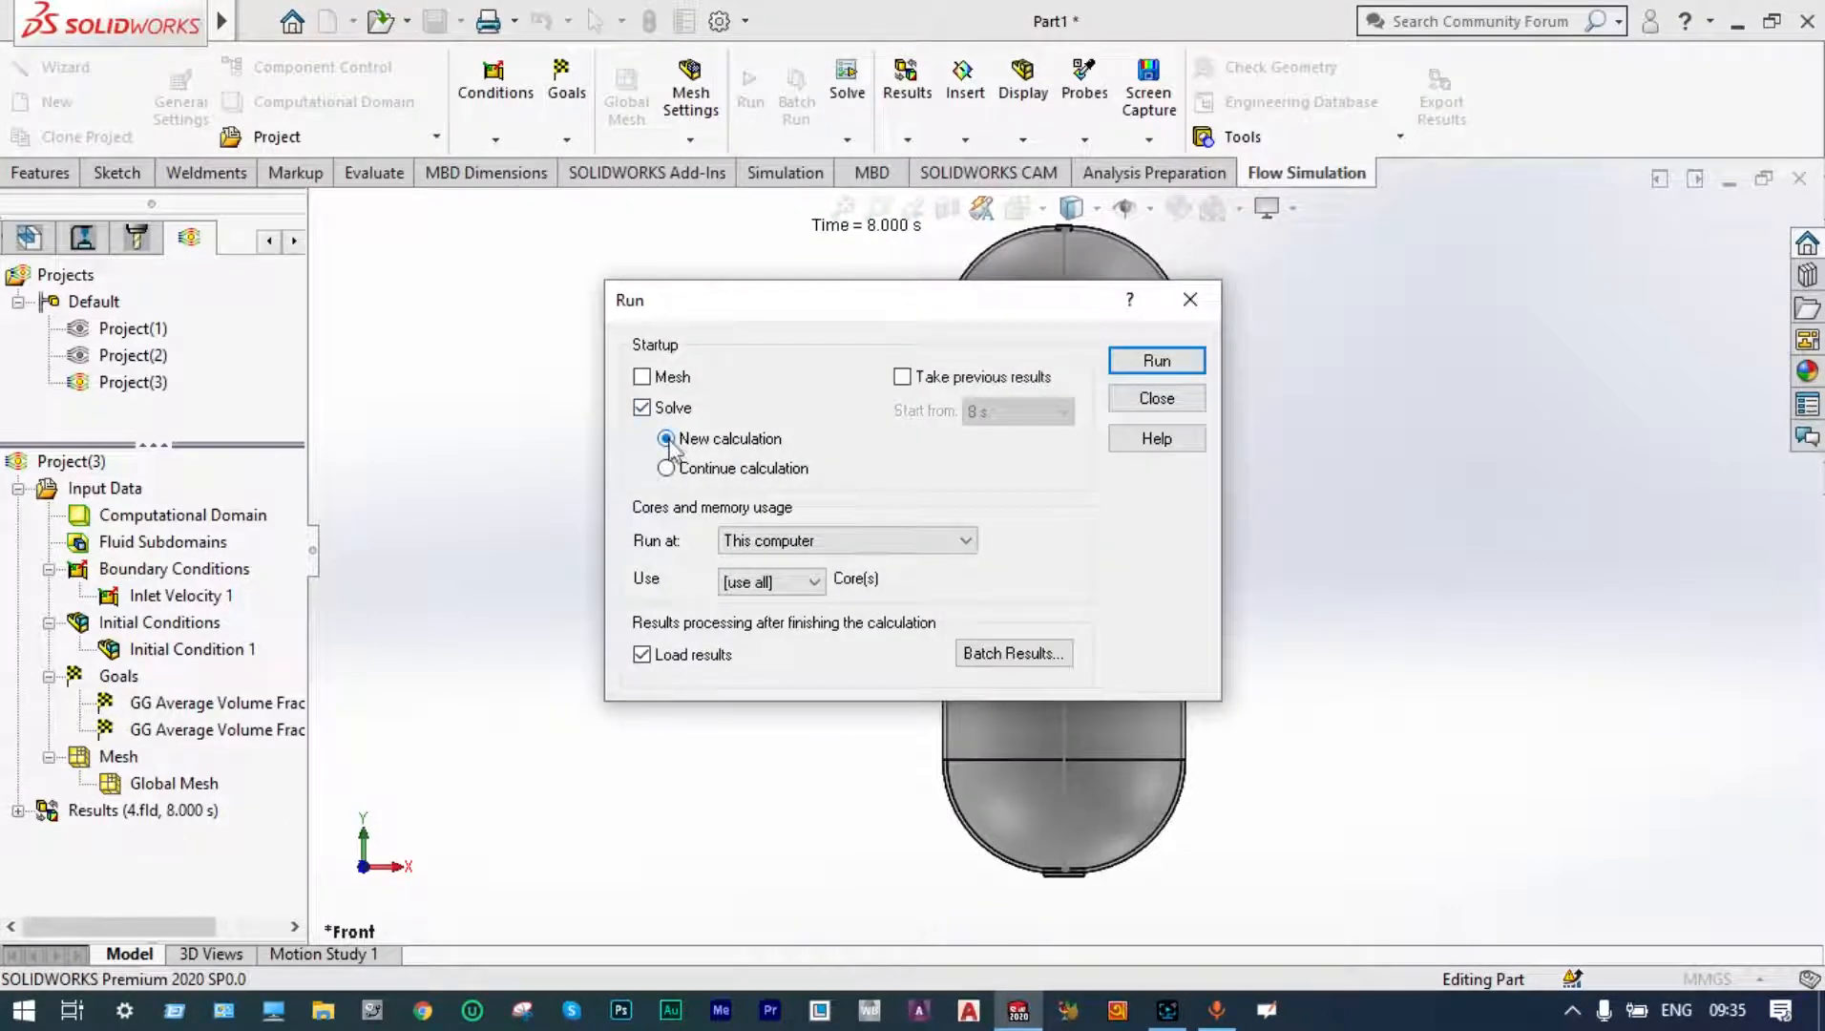
{"action": "left_click", "coordinate": [1133, 363]}
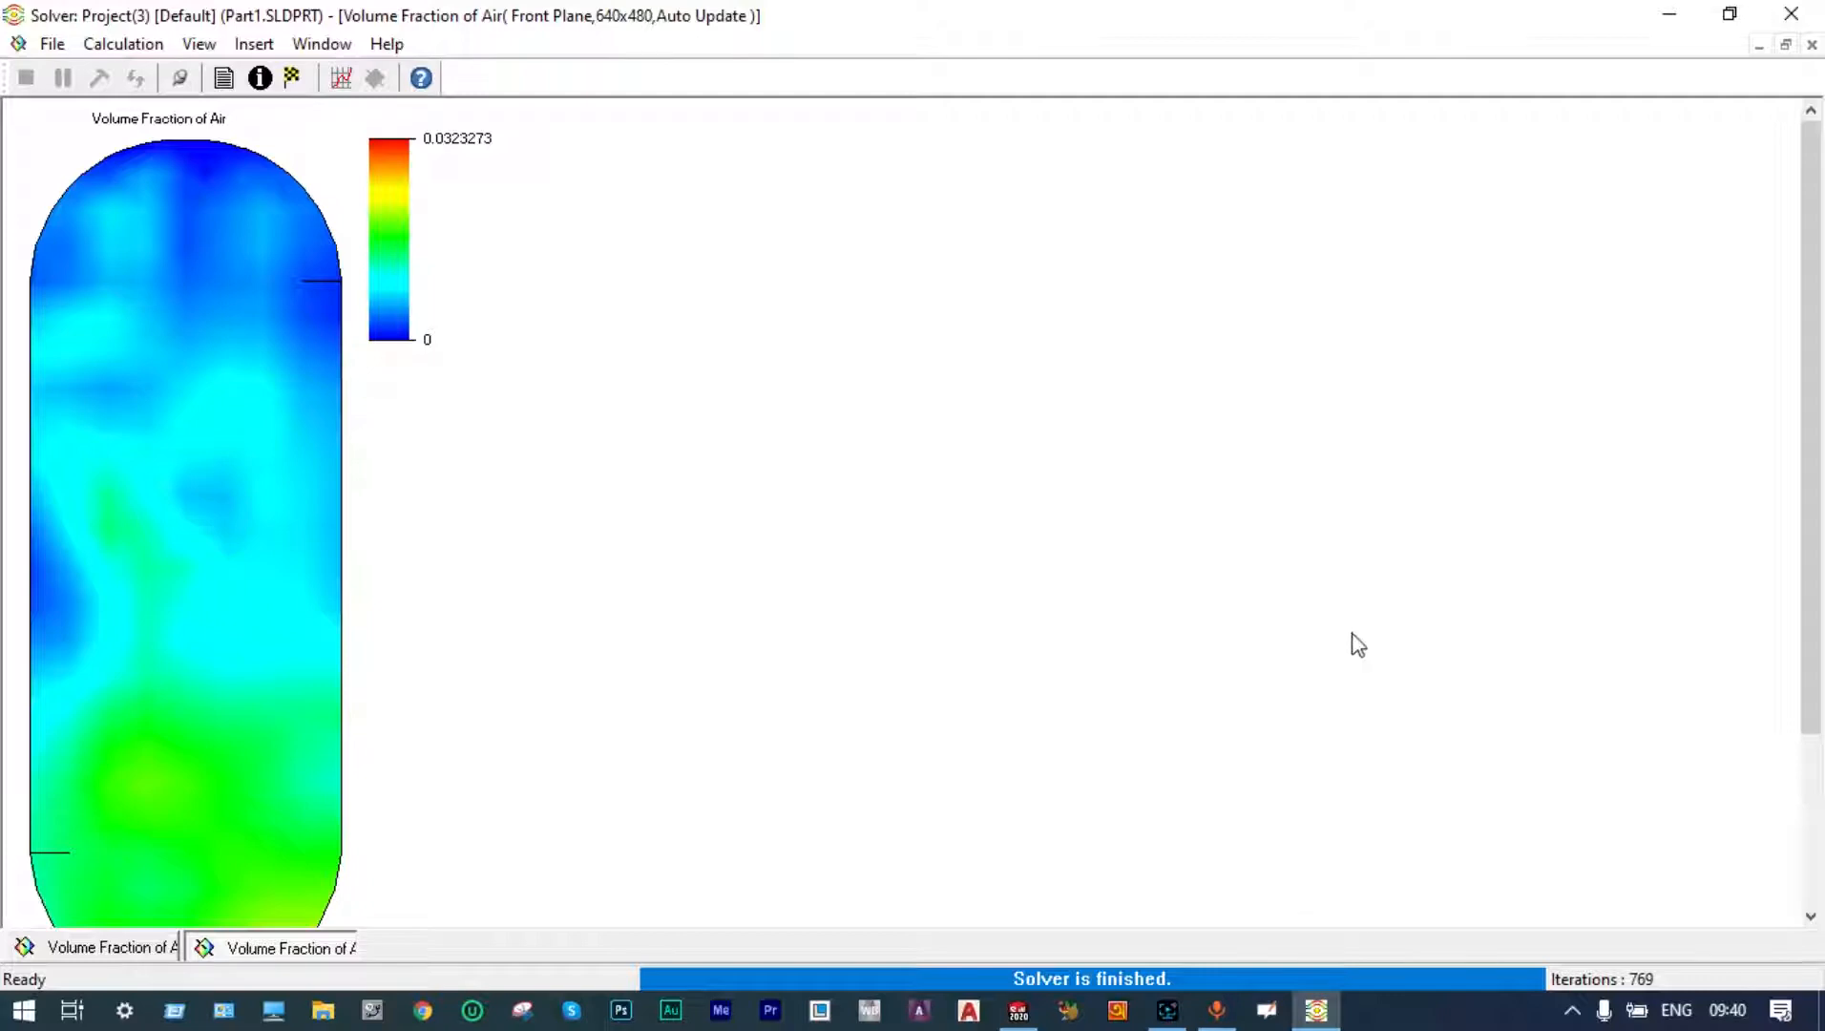
{"action": "left_click", "coordinate": [1793, 16]}
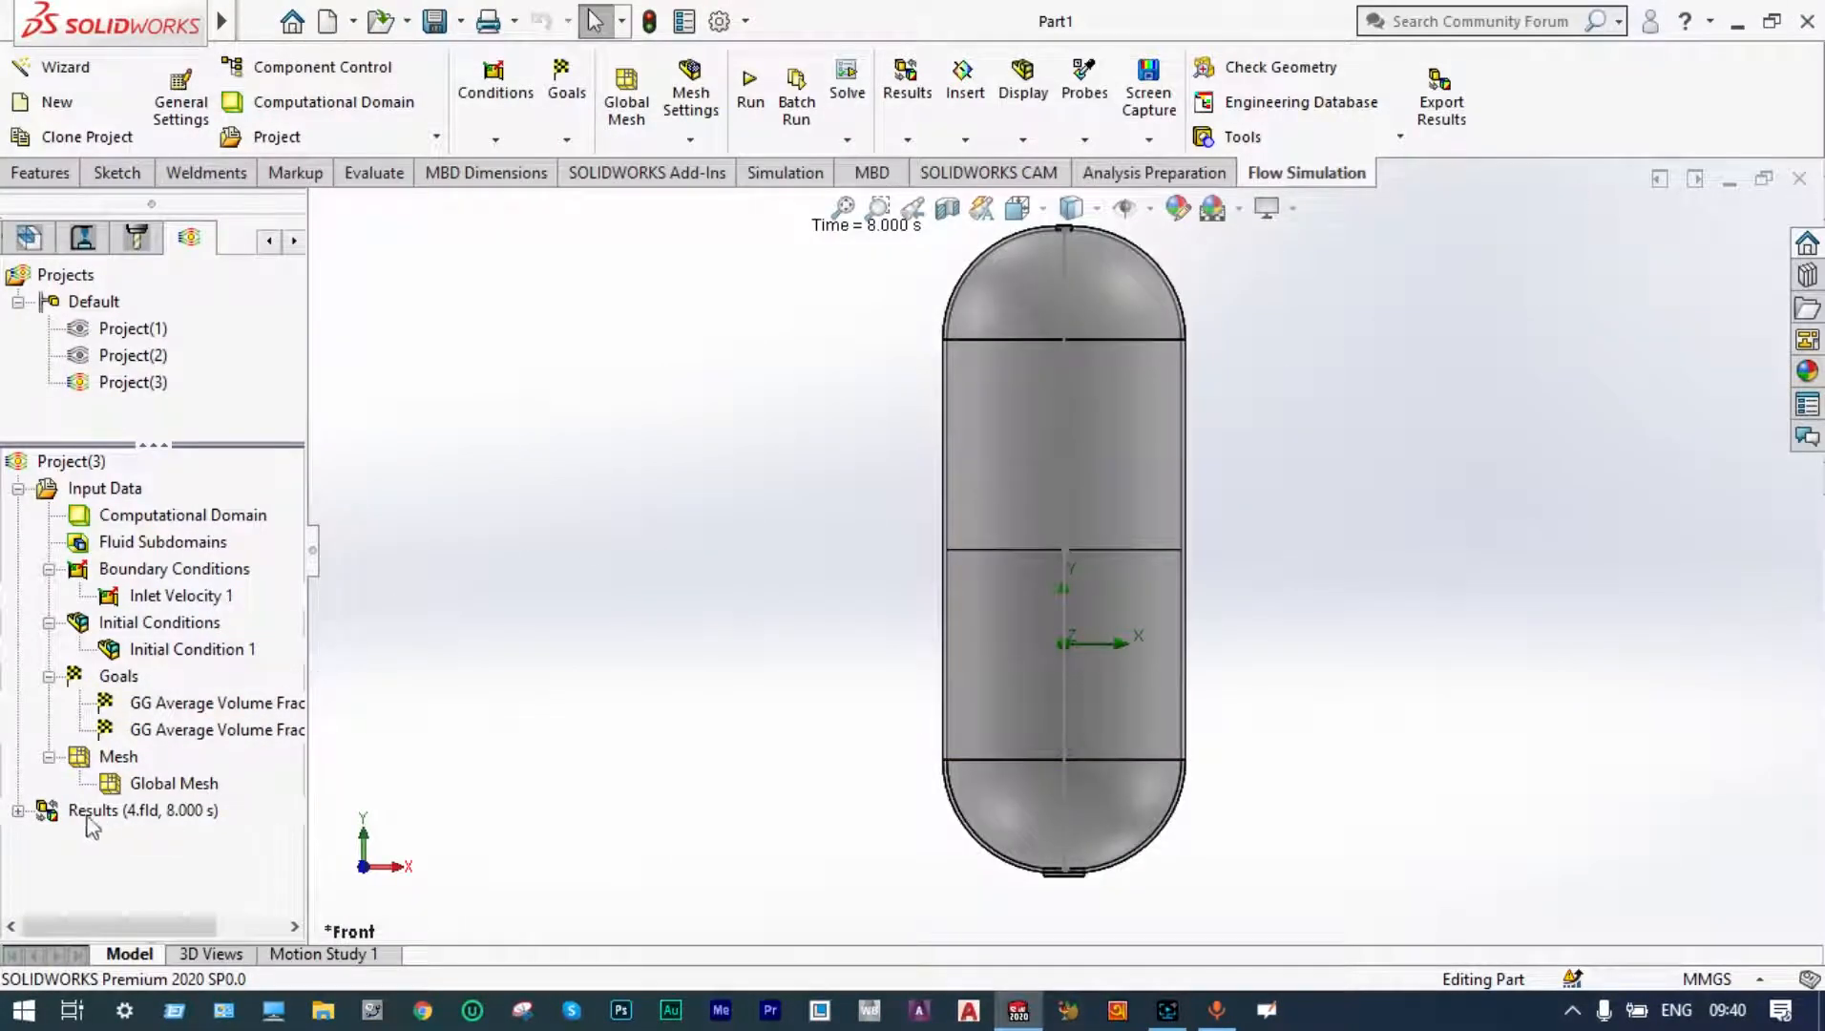
- Insert a cut plot on the Front Plane showing contours of Volume Fraction of Air
{"action": "left_click", "coordinate": [18, 811]}
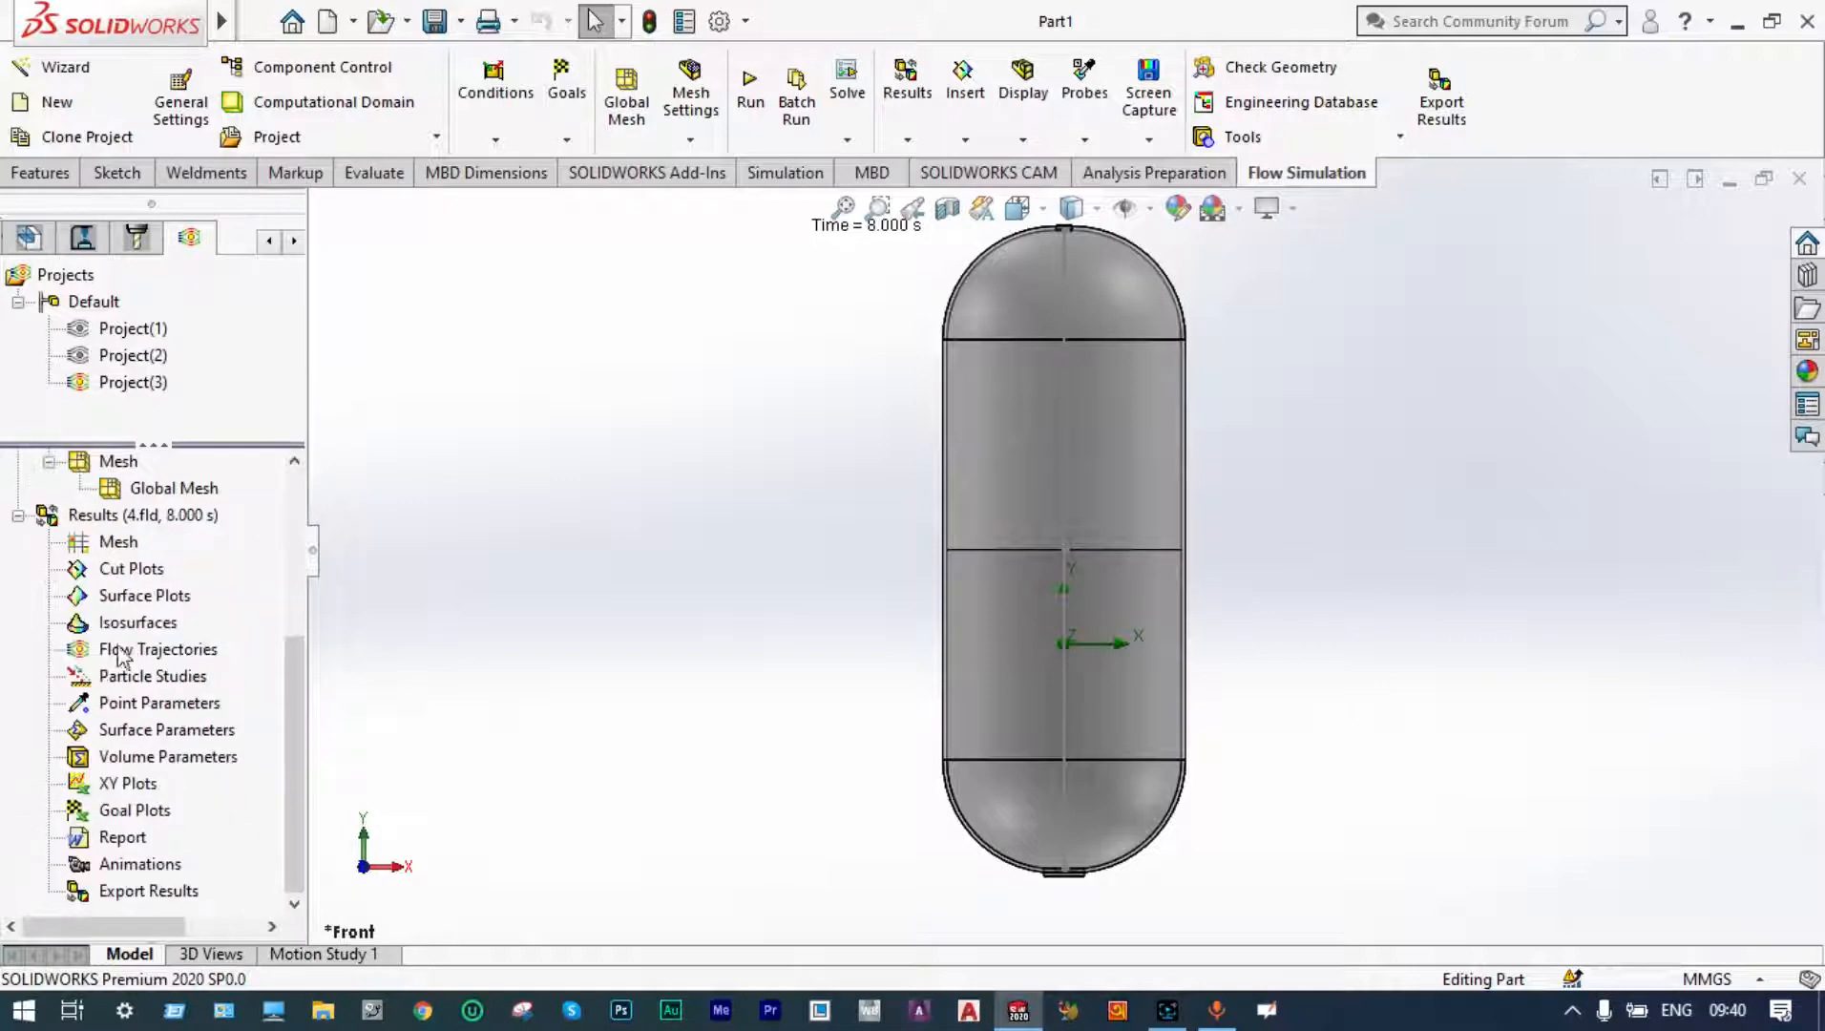
{"action": "right_click", "coordinate": [139, 573]}
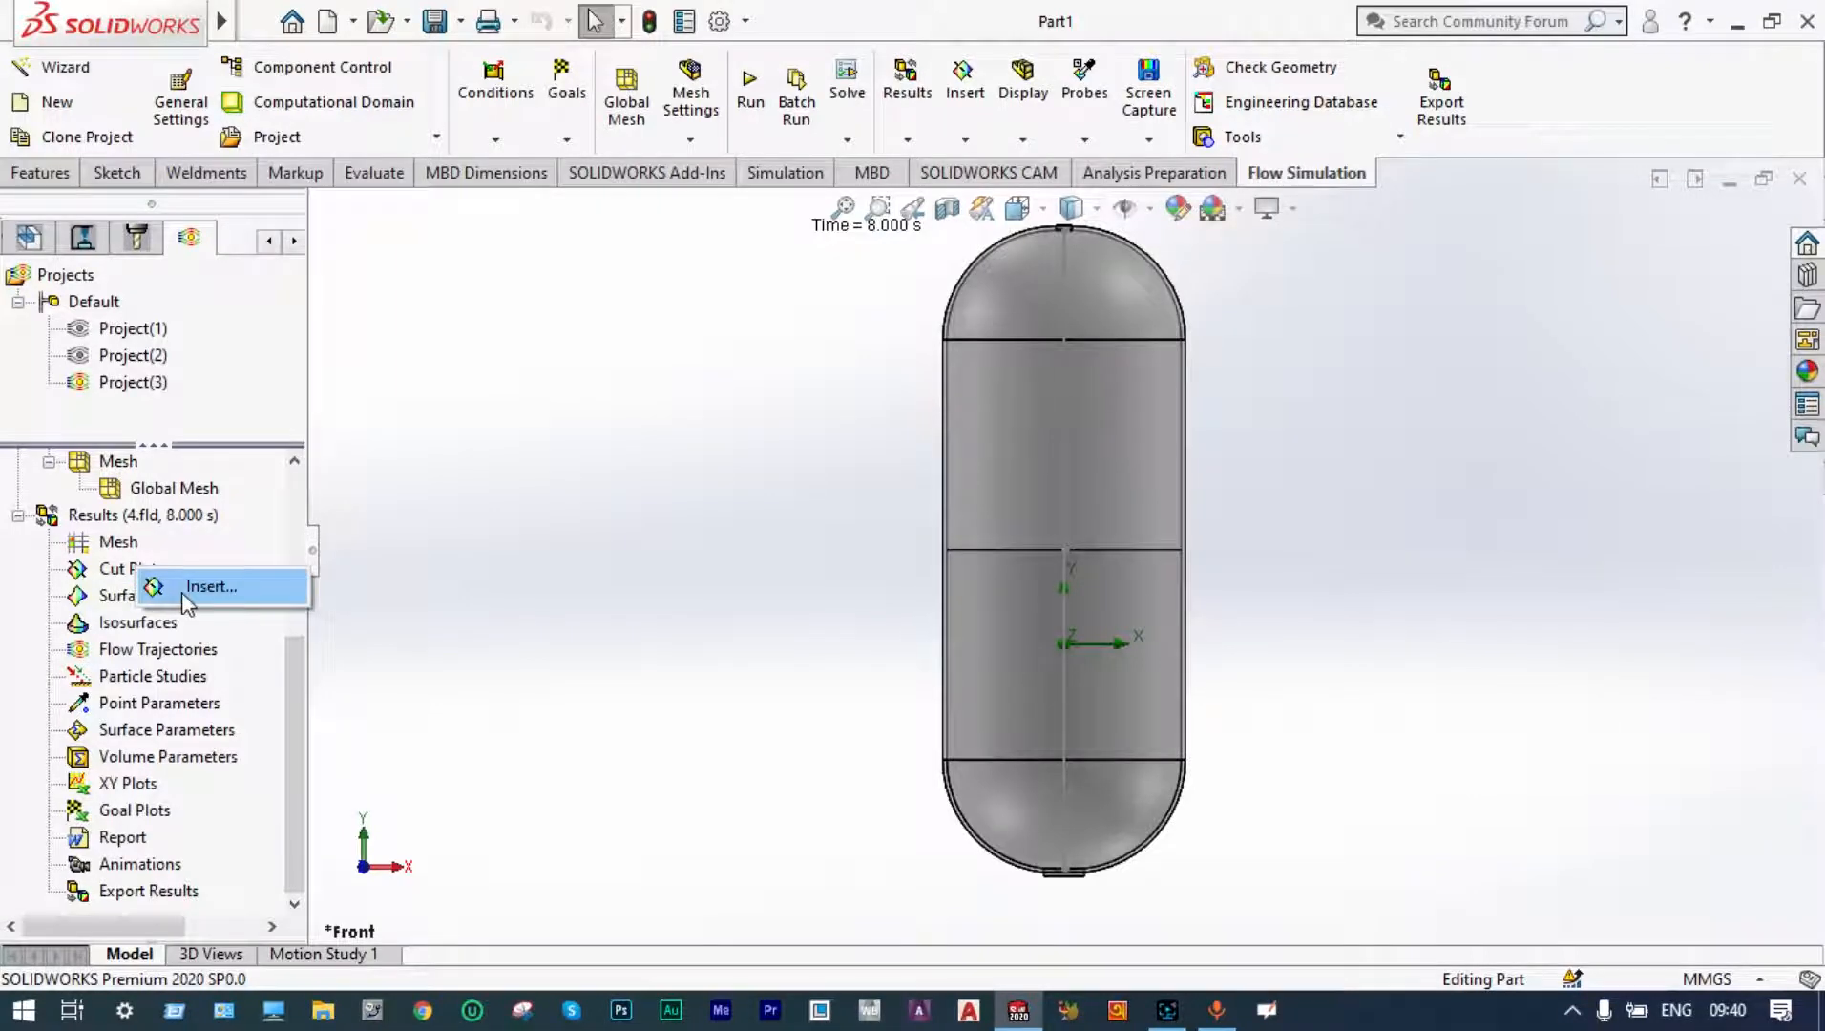
{"action": "left_click", "coordinate": [184, 592]}
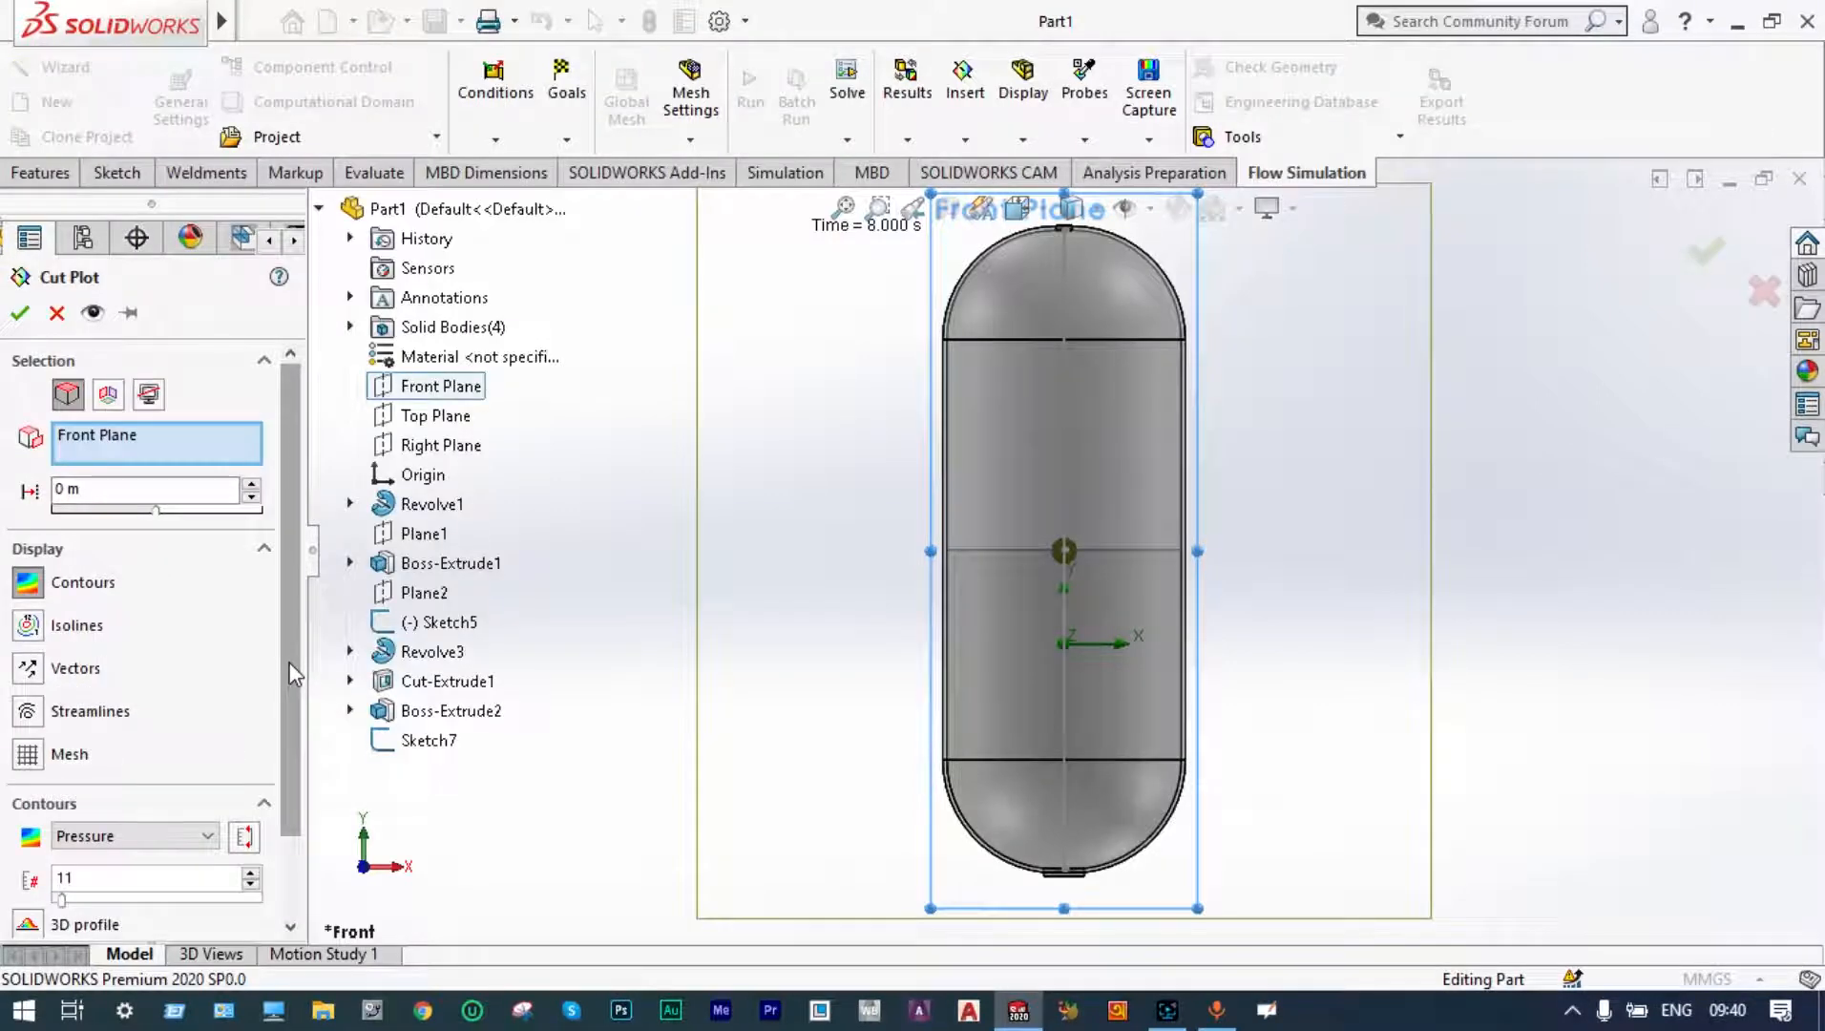
{"action": "left_click_drag", "start_coordinate": [290, 665], "coordinate": [292, 744]}
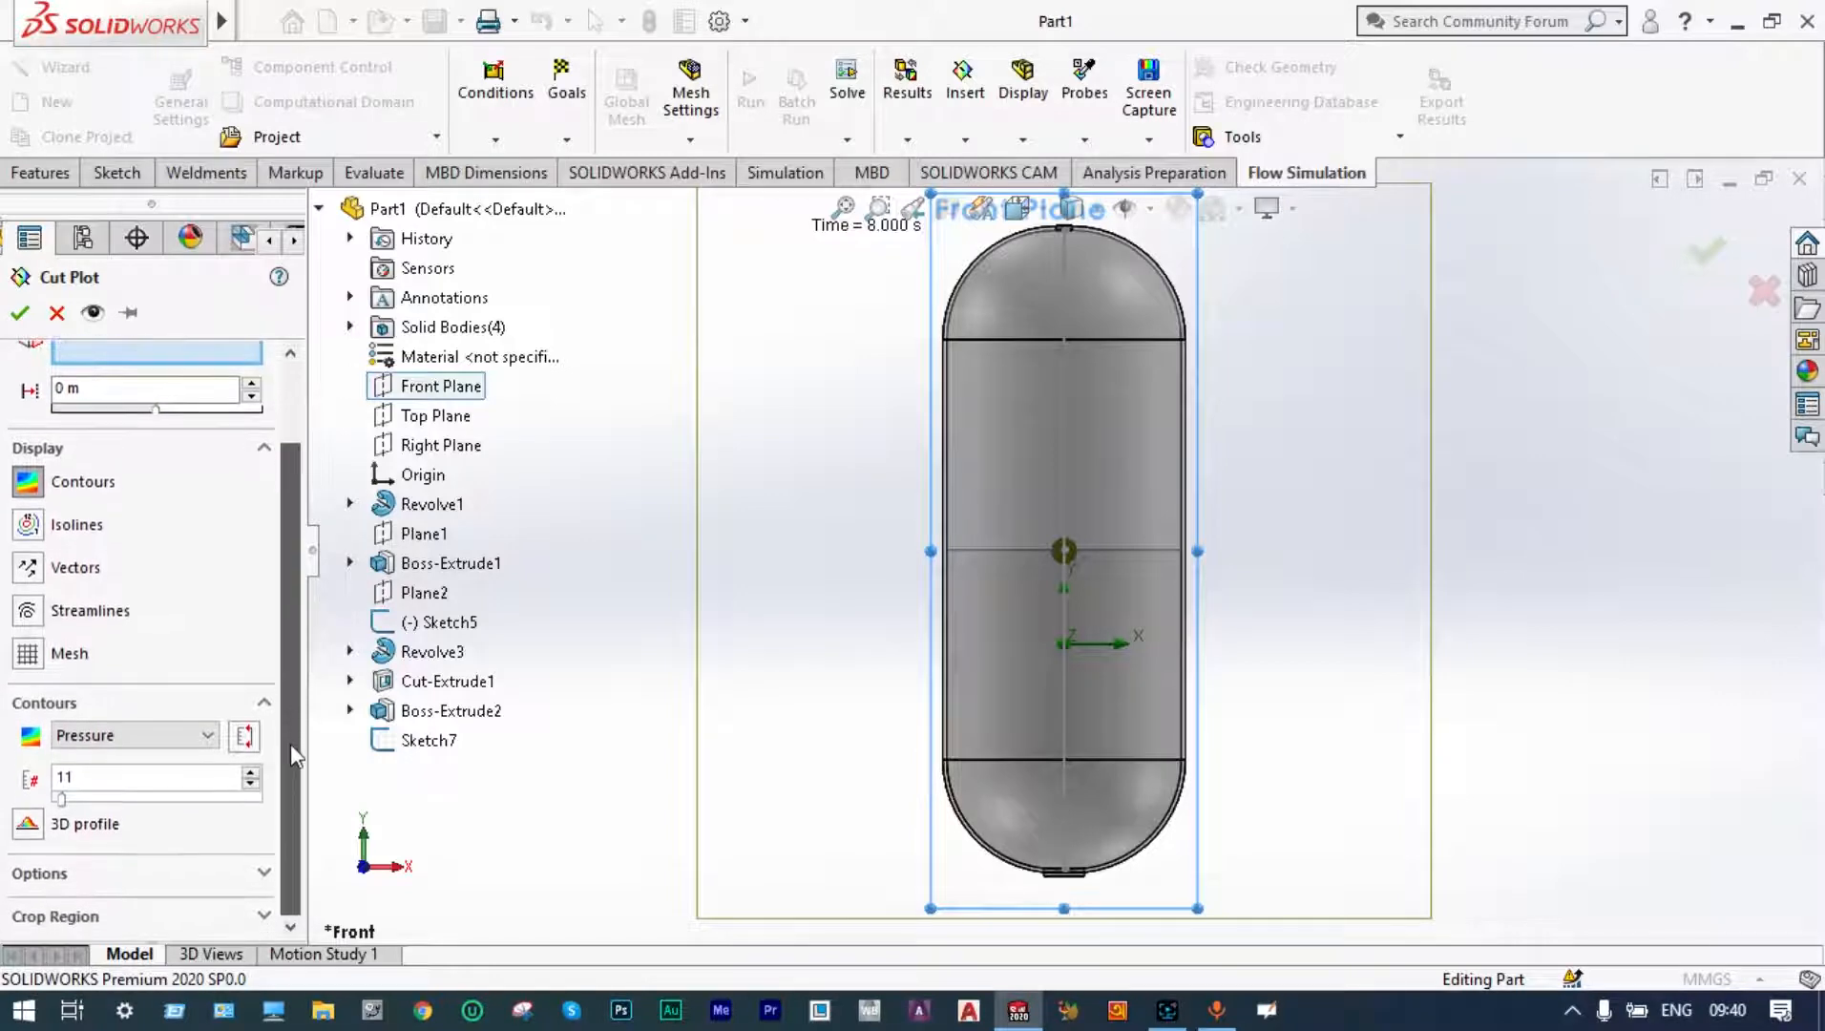
{"action": "left_click", "coordinate": [209, 737]}
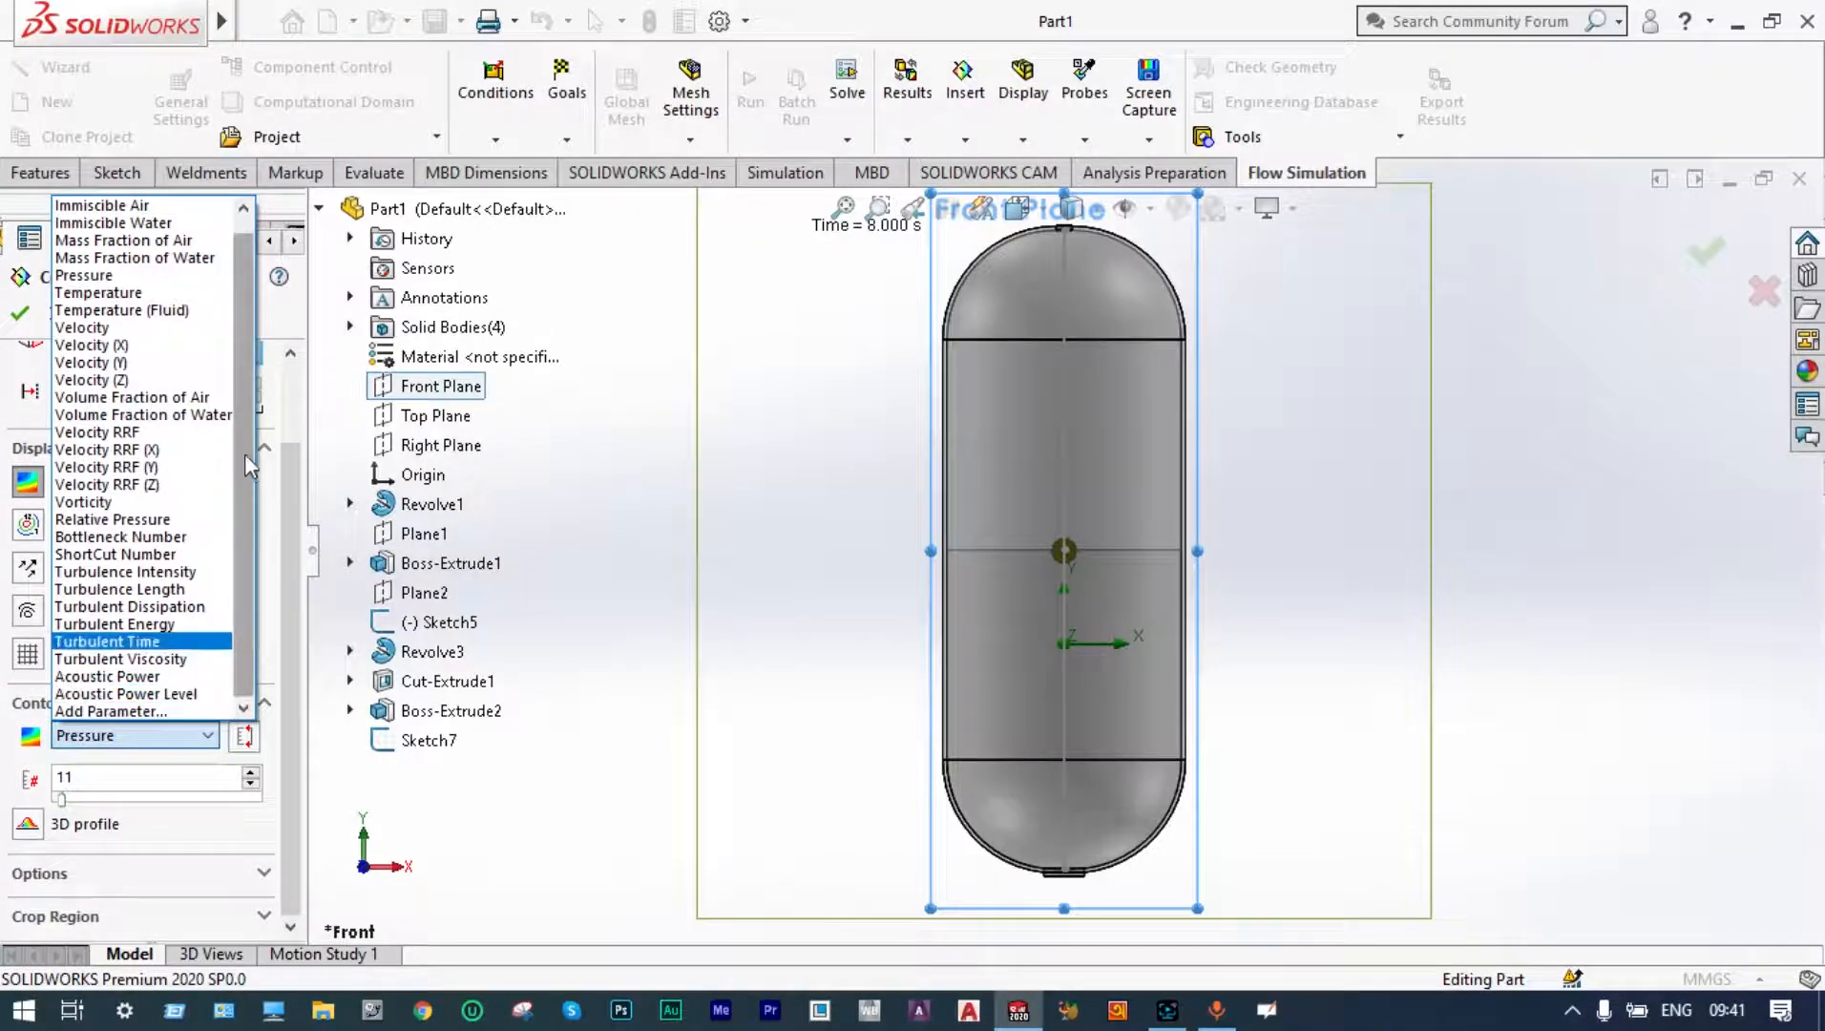
{"action": "left_click", "coordinate": [196, 399]}
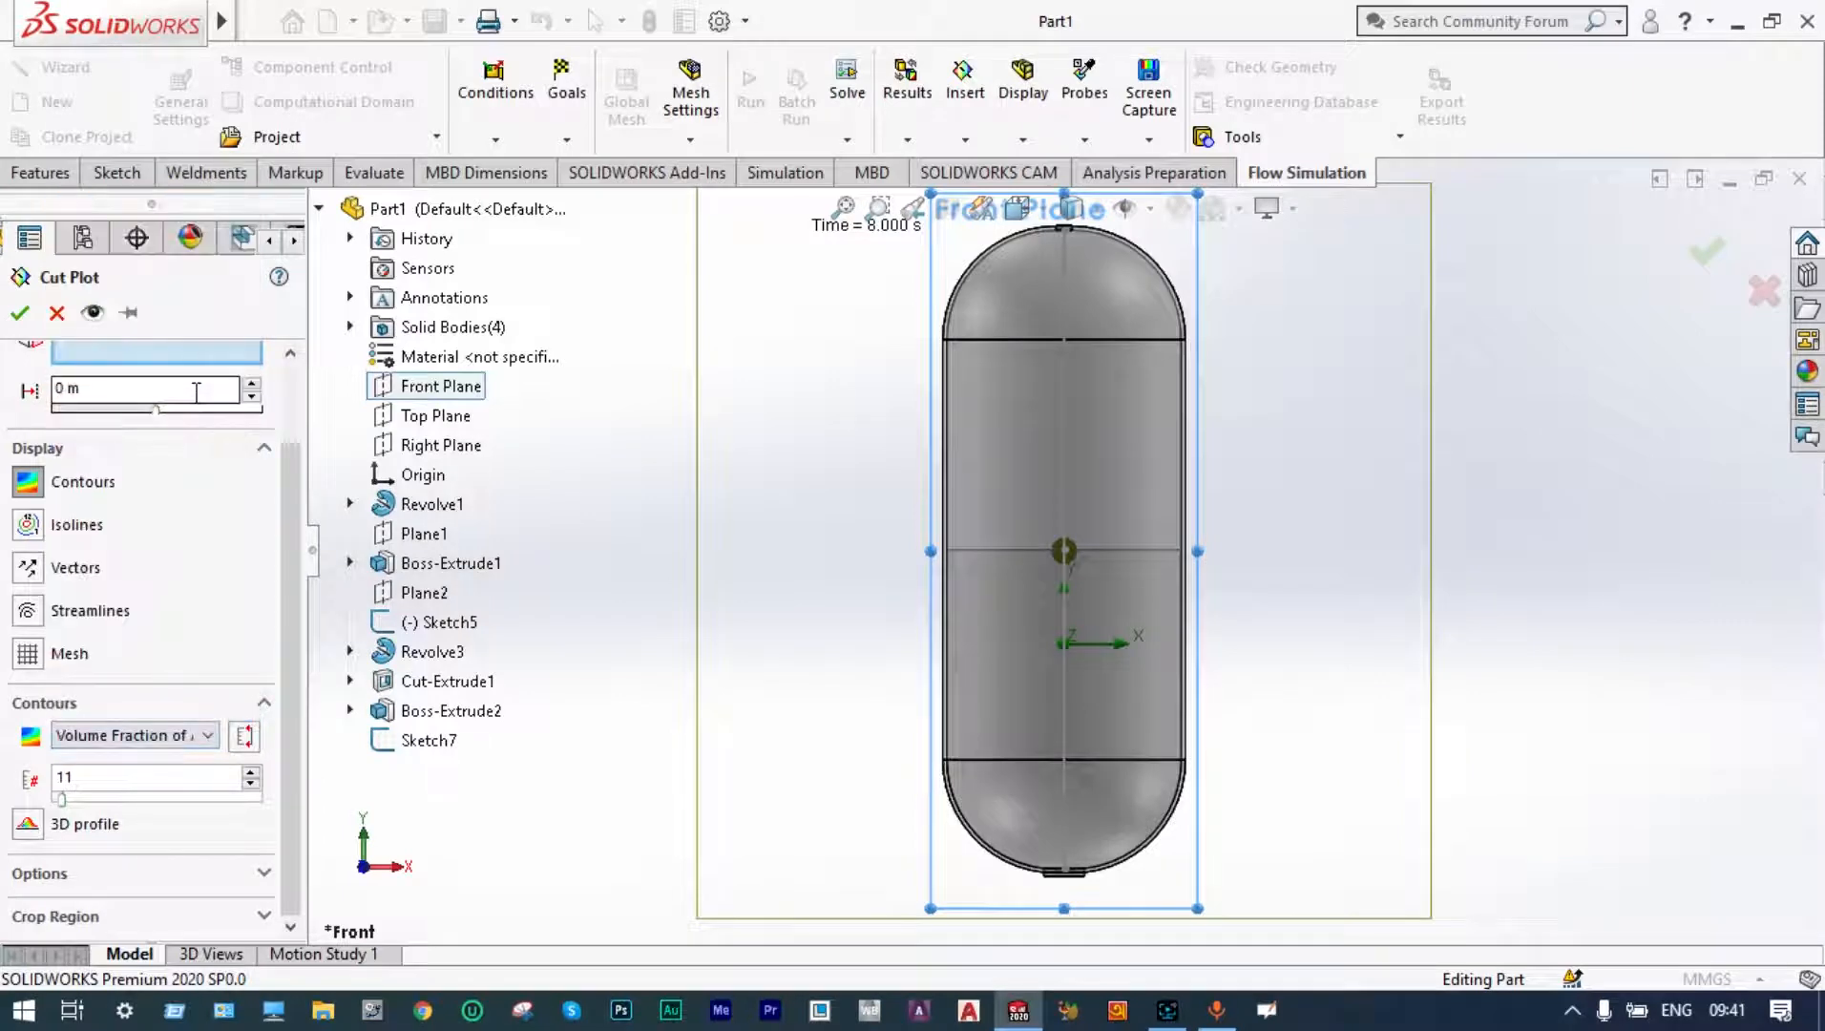
{"action": "left_click", "coordinate": [21, 313]}
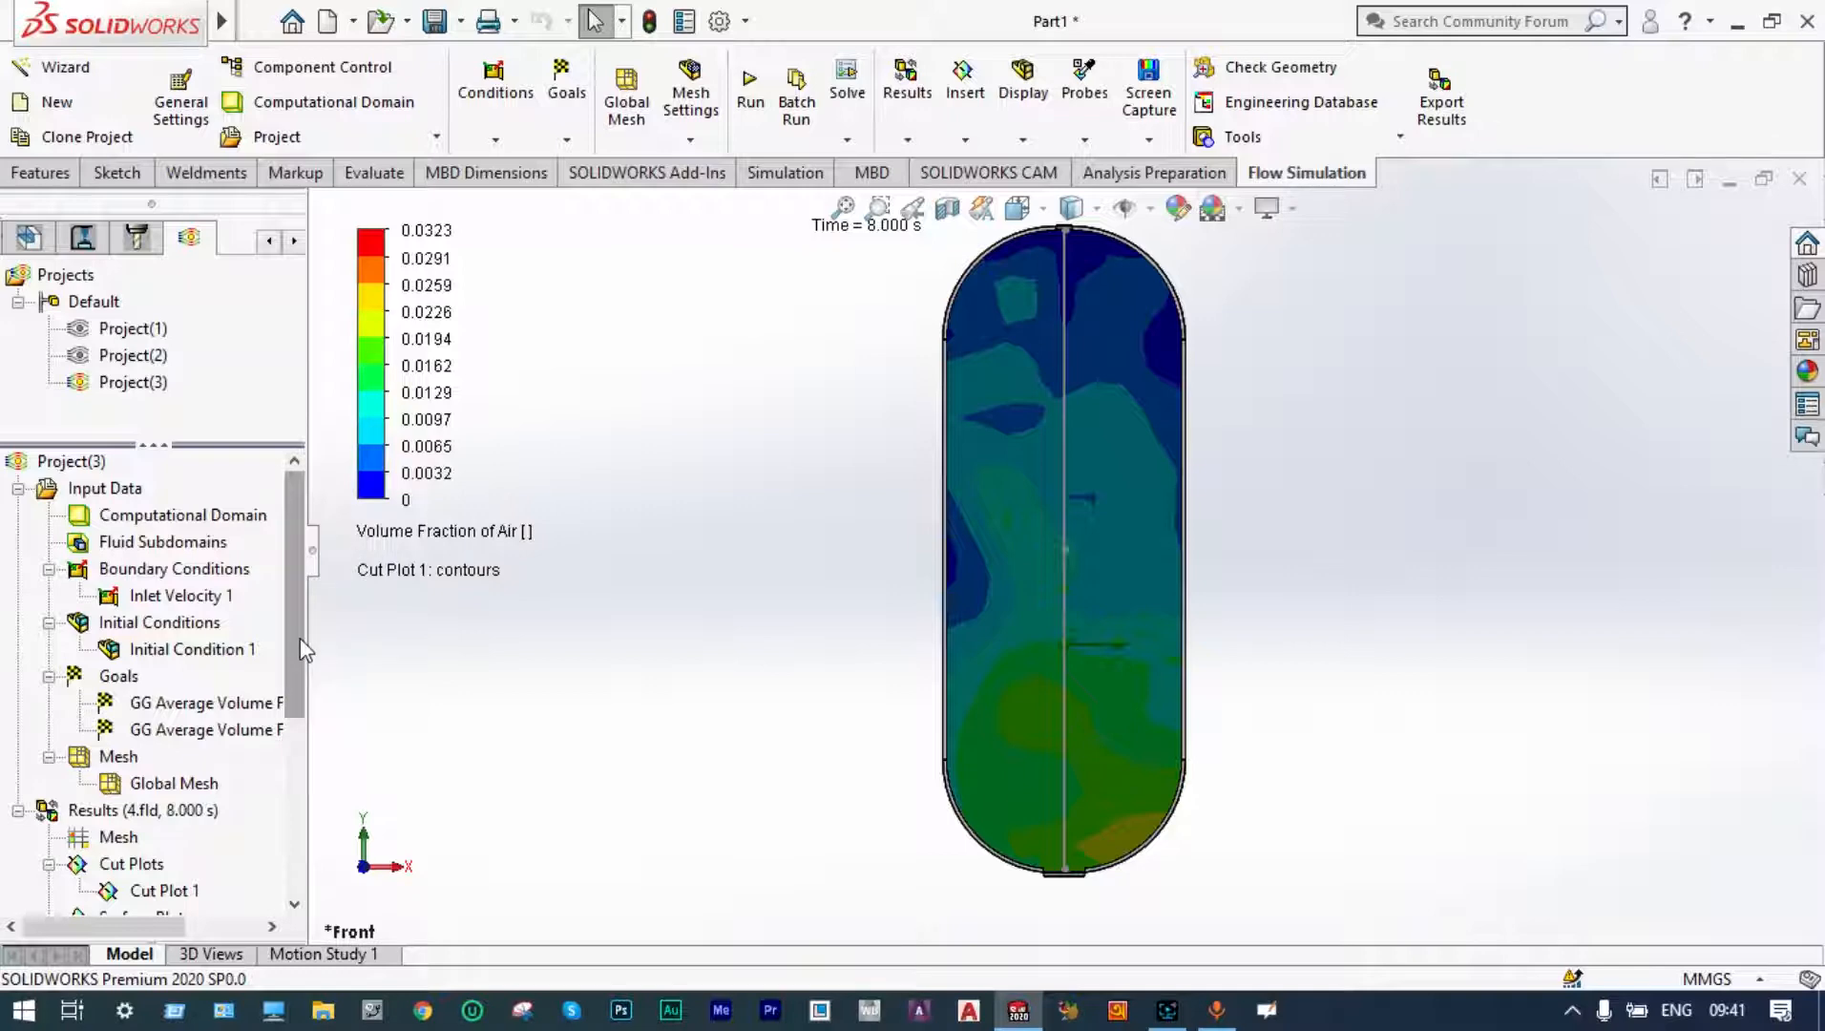
- Load the results in Transient Explorer, play the cut plot through the time range and pause the playback
{"action": "scroll", "coordinate": [299, 637], "scroll_direction": "down", "scroll_amount": 1}
{"action": "left_click", "coordinate": [186, 731]}
{"action": "right_click", "coordinate": [186, 731]}
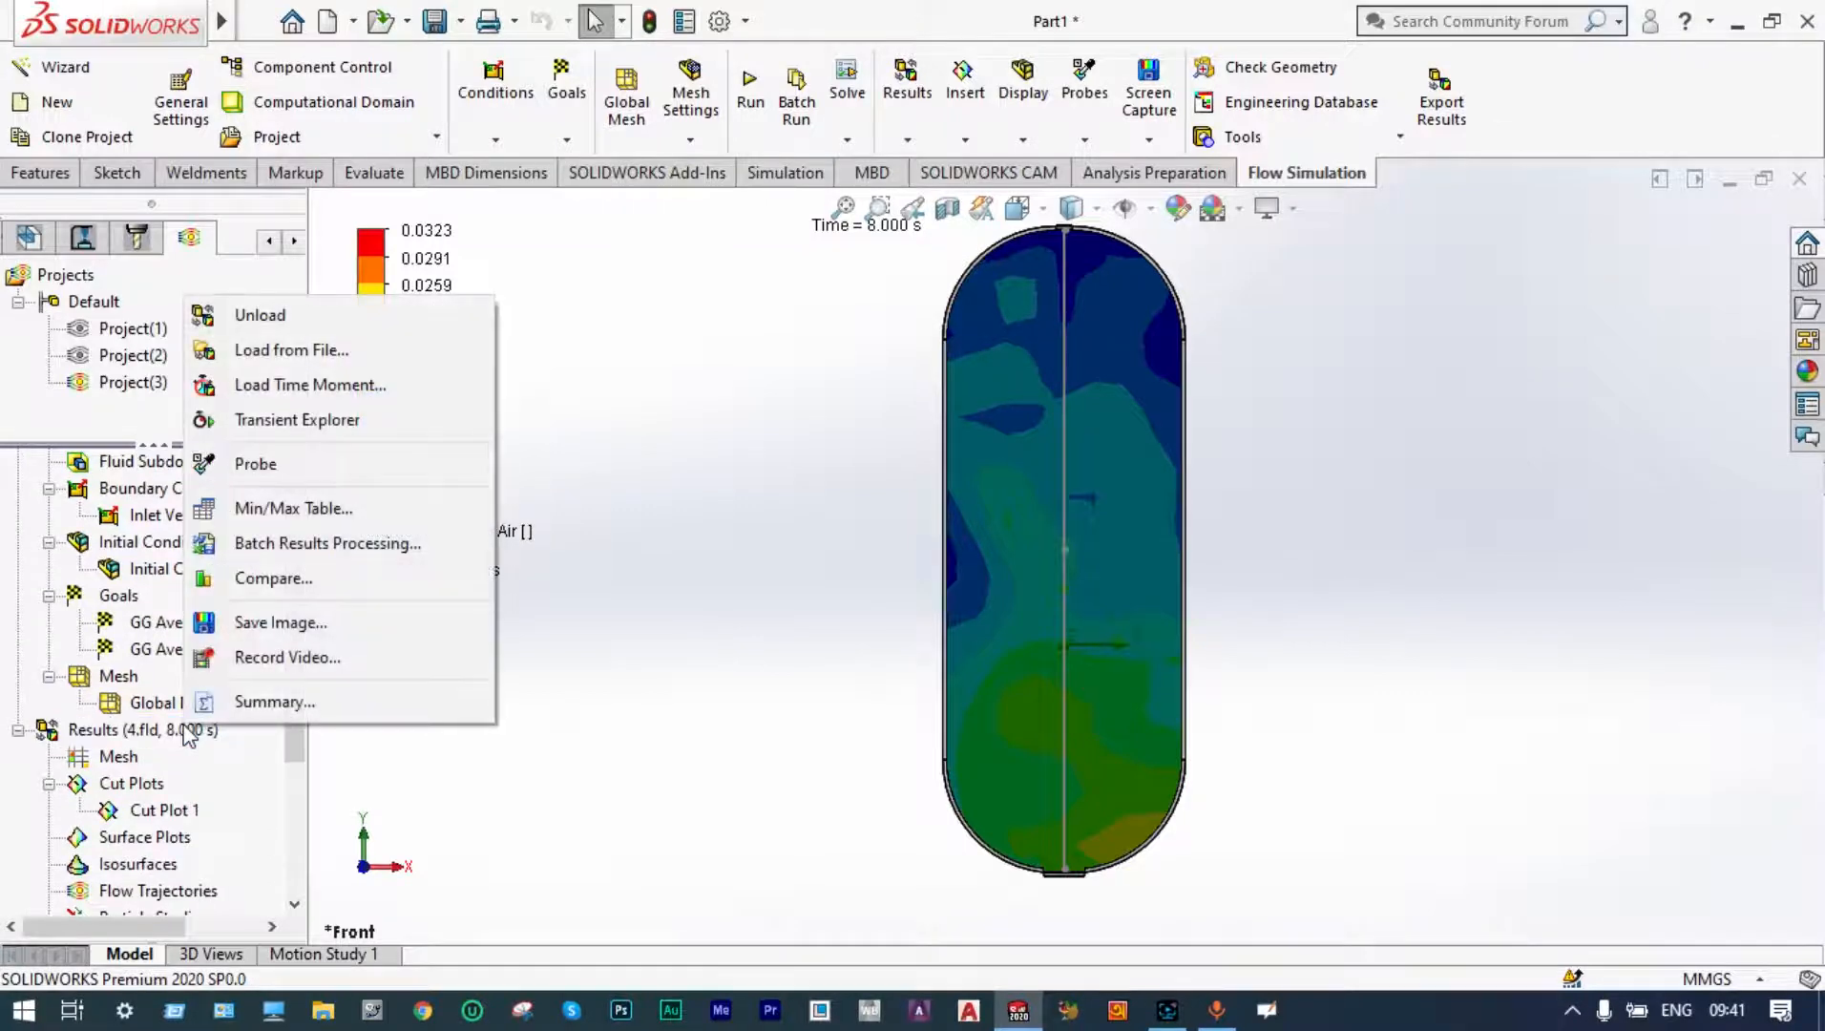
{"action": "left_click", "coordinate": [305, 426]}
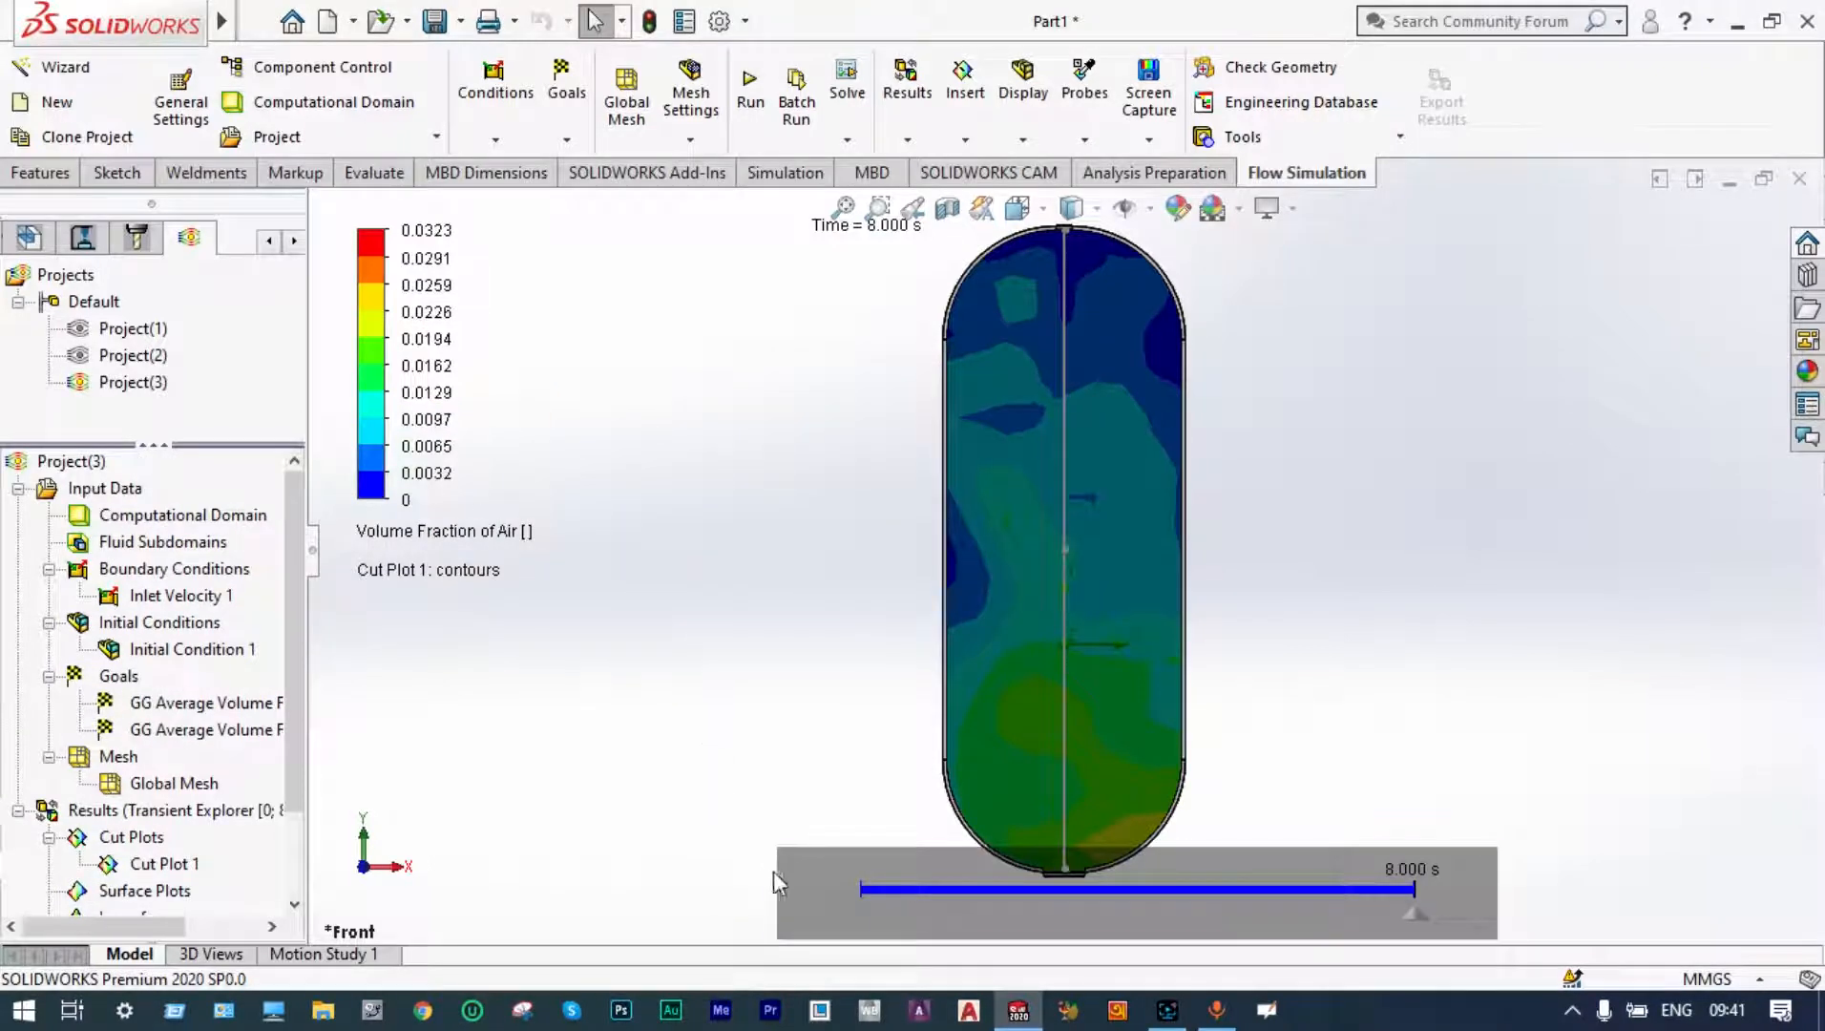
{"action": "left_click_drag", "start_coordinate": [777, 874], "coordinate": [739, 873]}
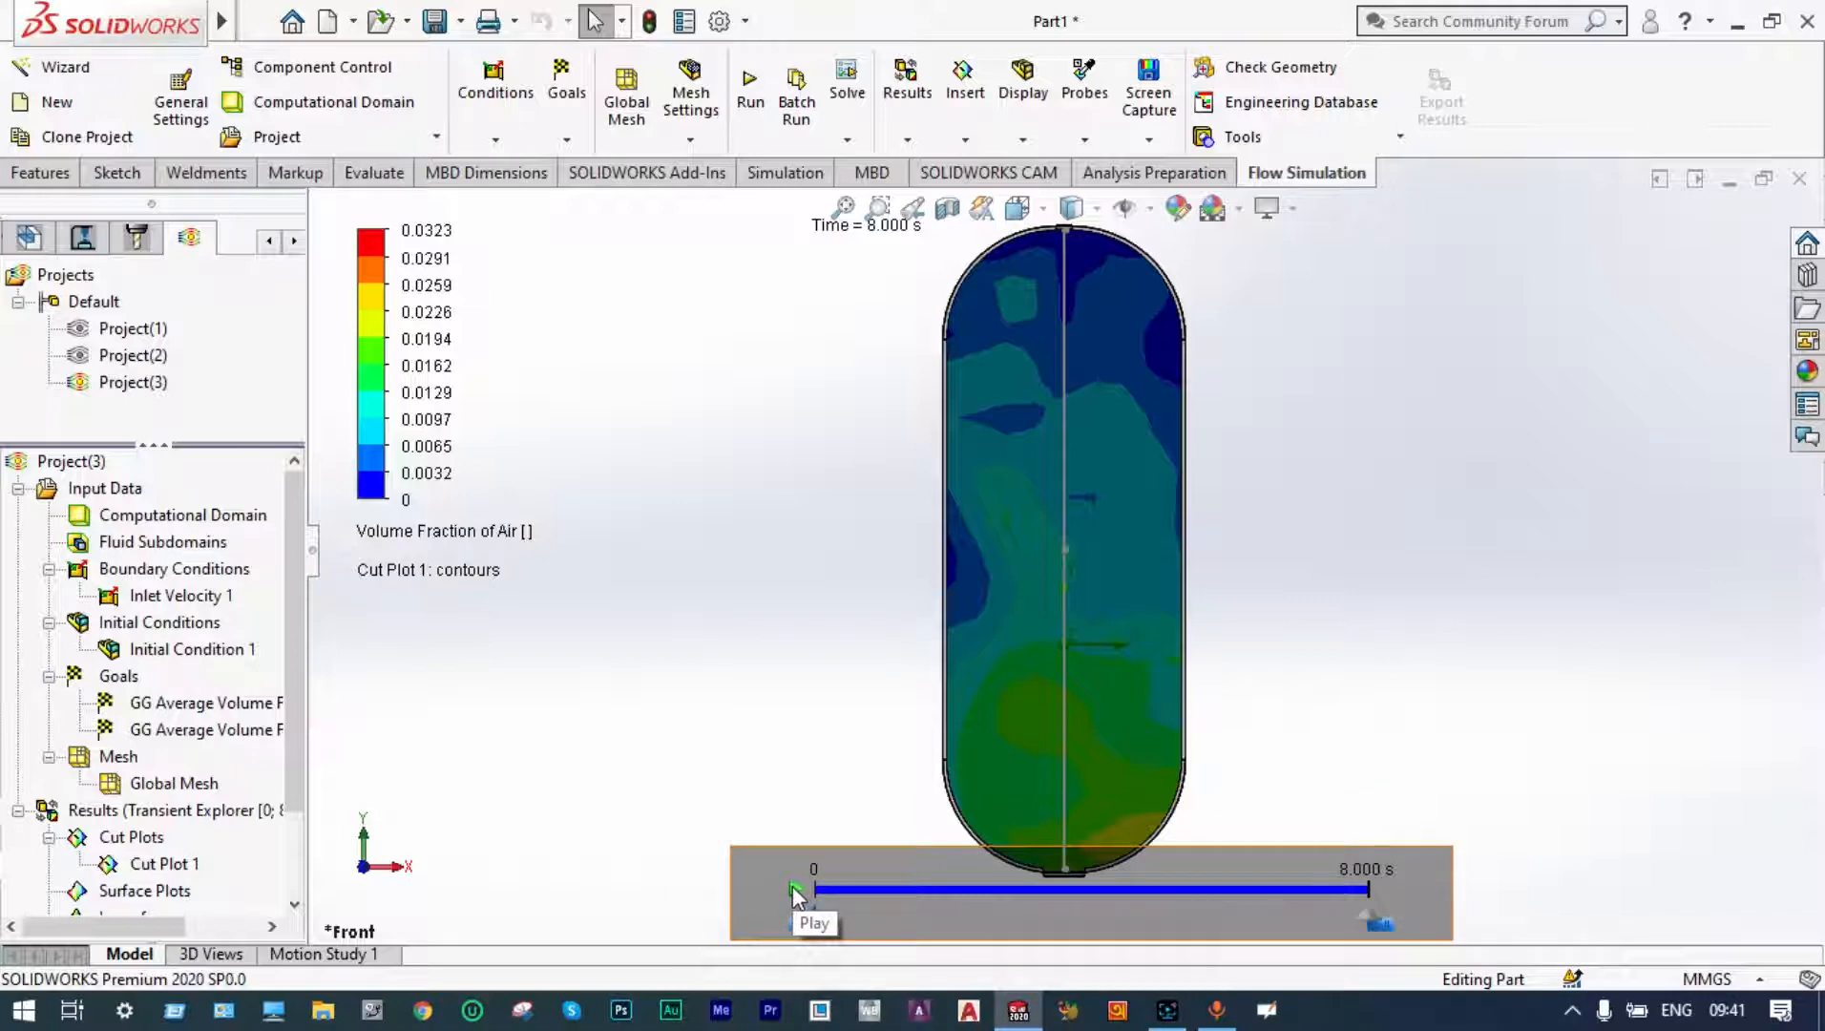
{"action": "left_click", "coordinate": [793, 890]}
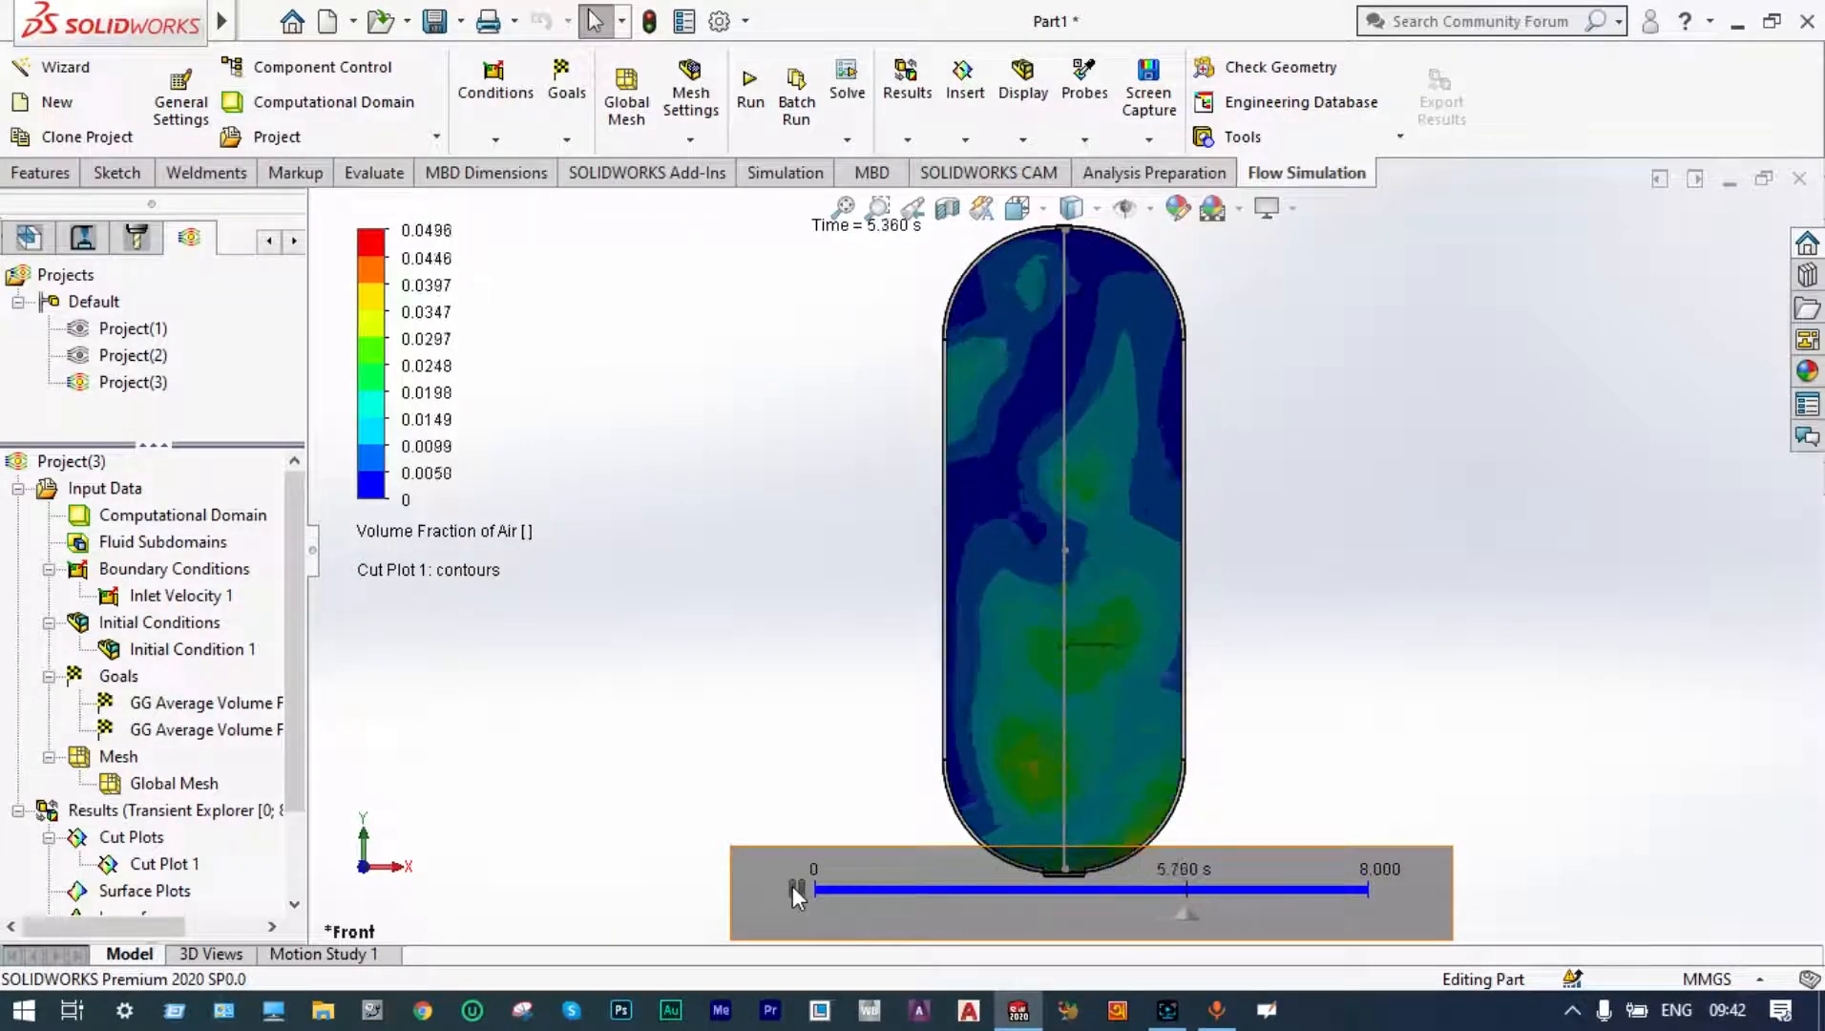
{"action": "left_click", "coordinate": [794, 886]}
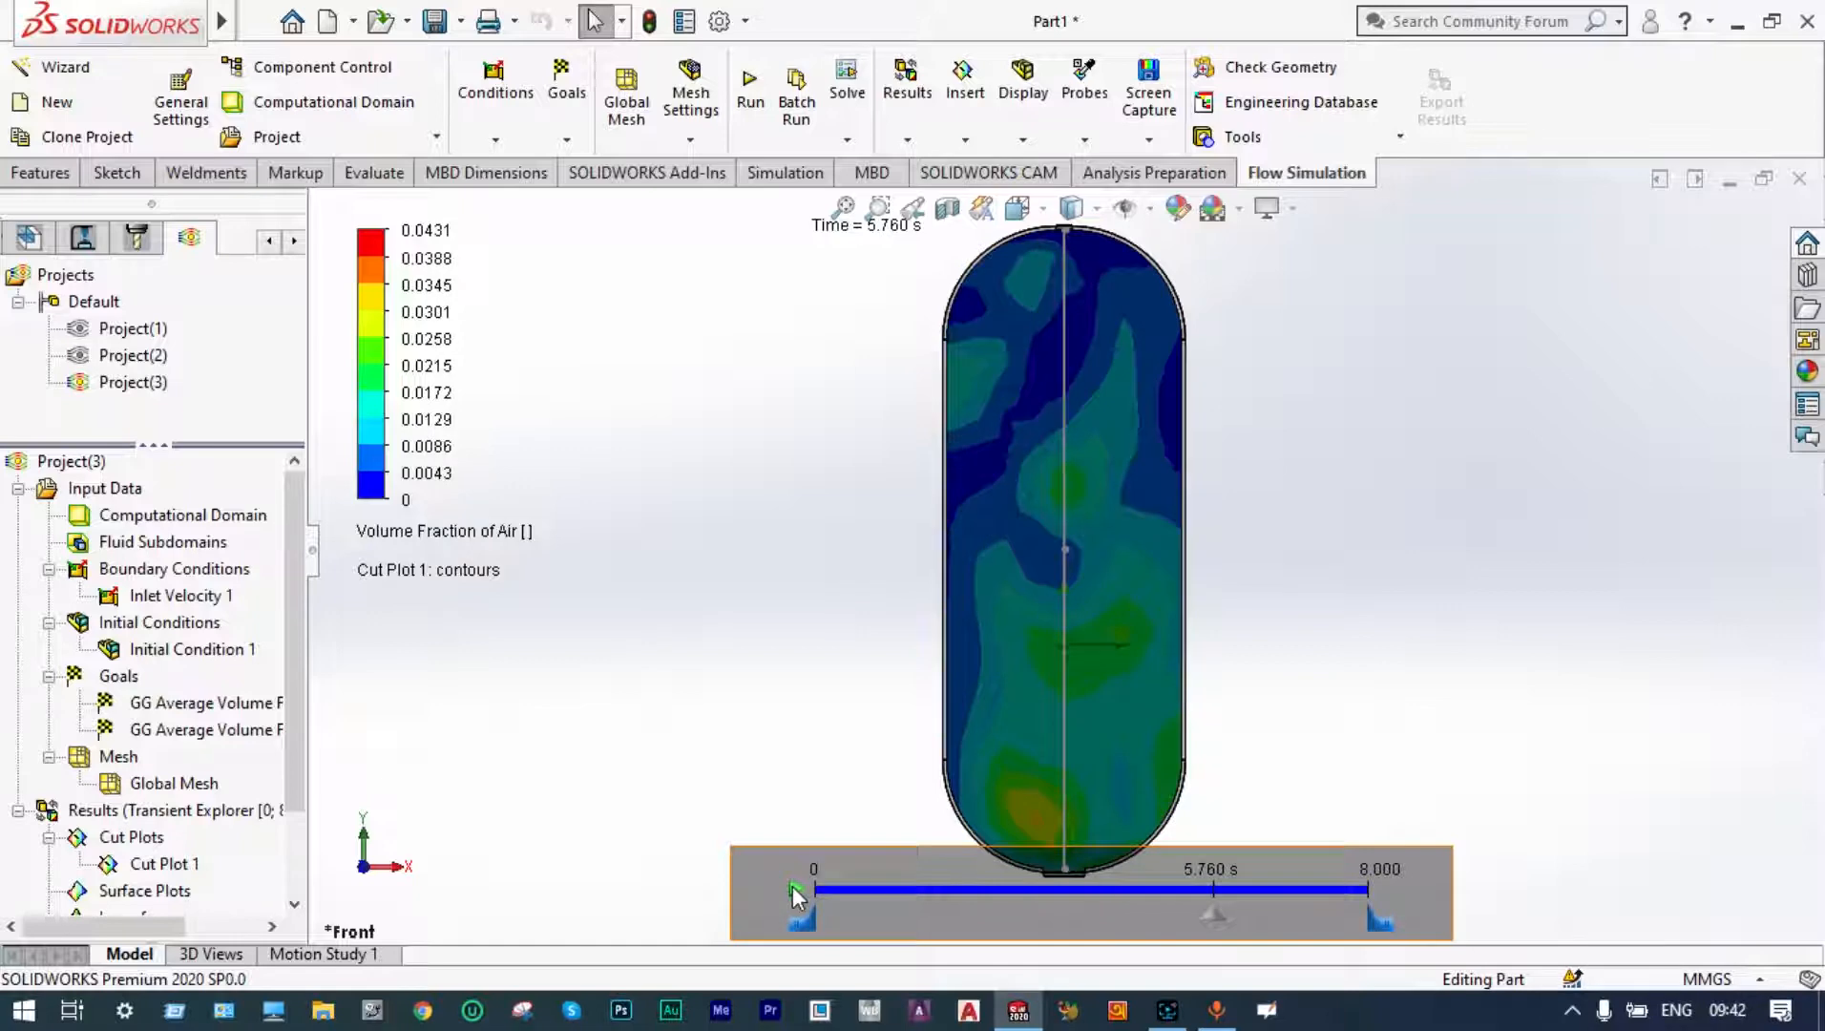
- Clear and hide Cut Plot 1
{"action": "left_click_drag", "start_coordinate": [287, 714], "coordinate": [284, 791]}
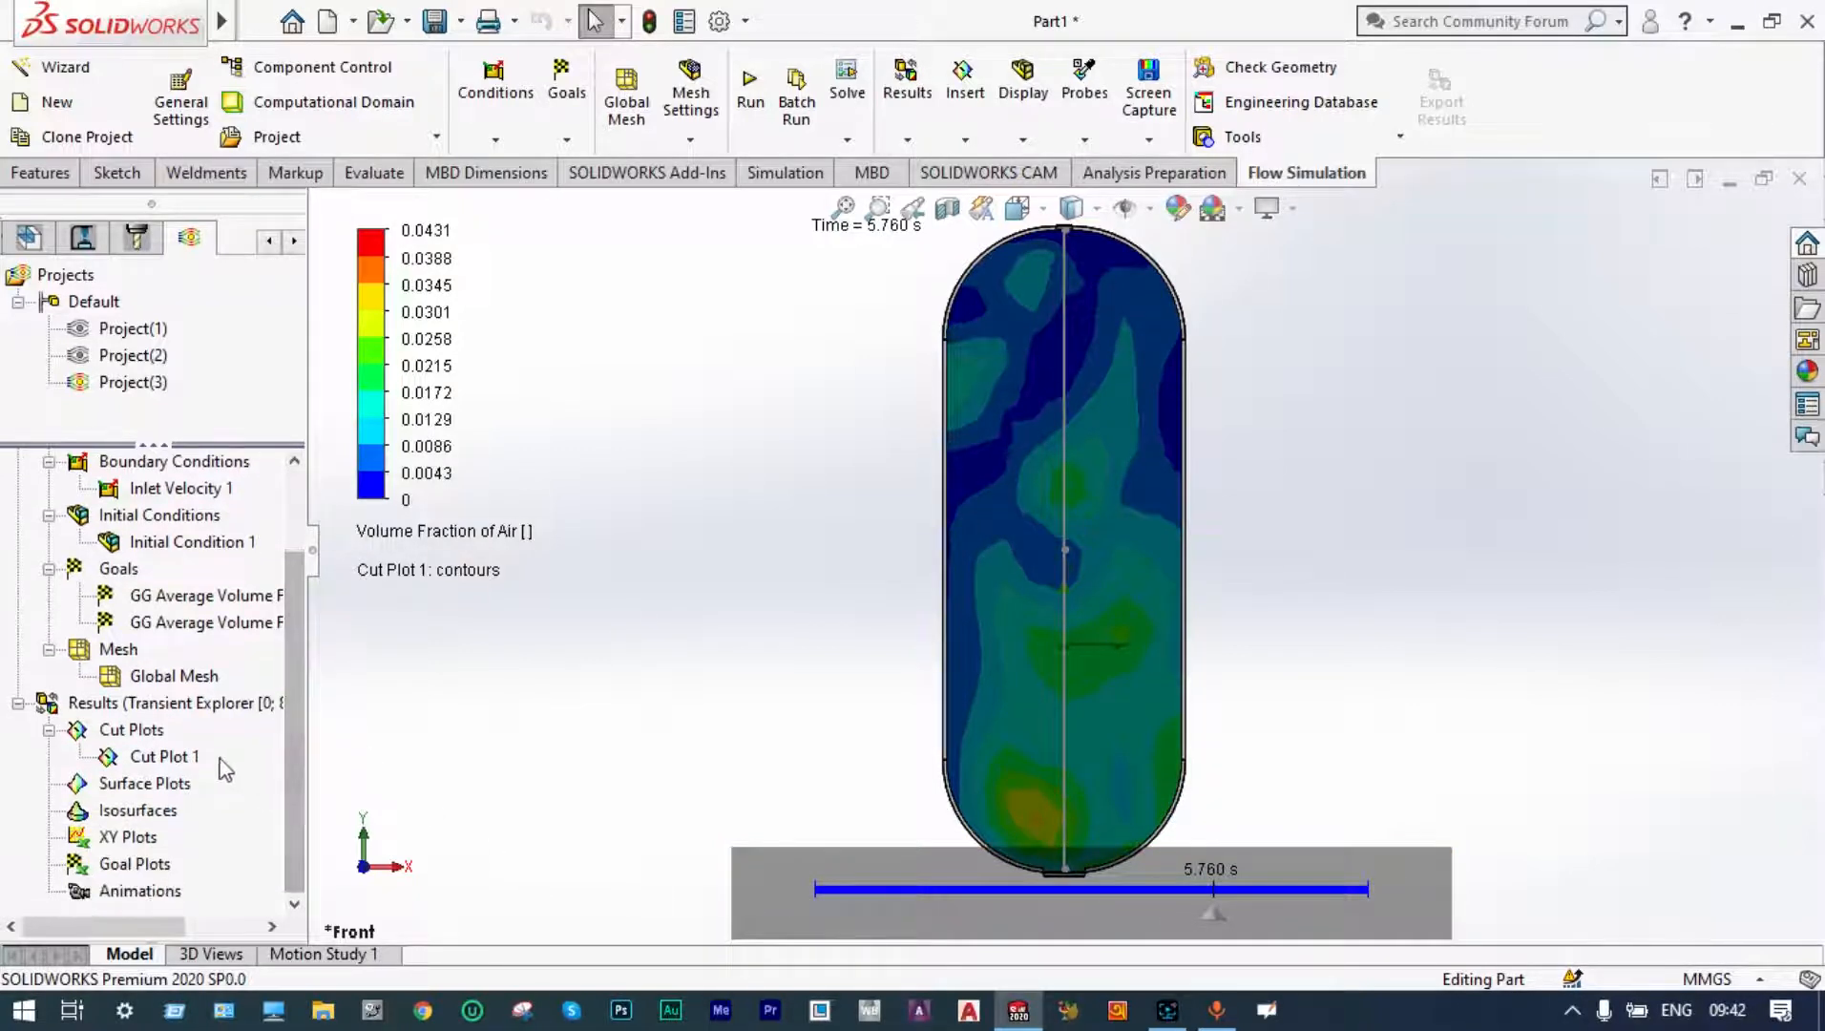
{"action": "left_click", "coordinate": [162, 756]}
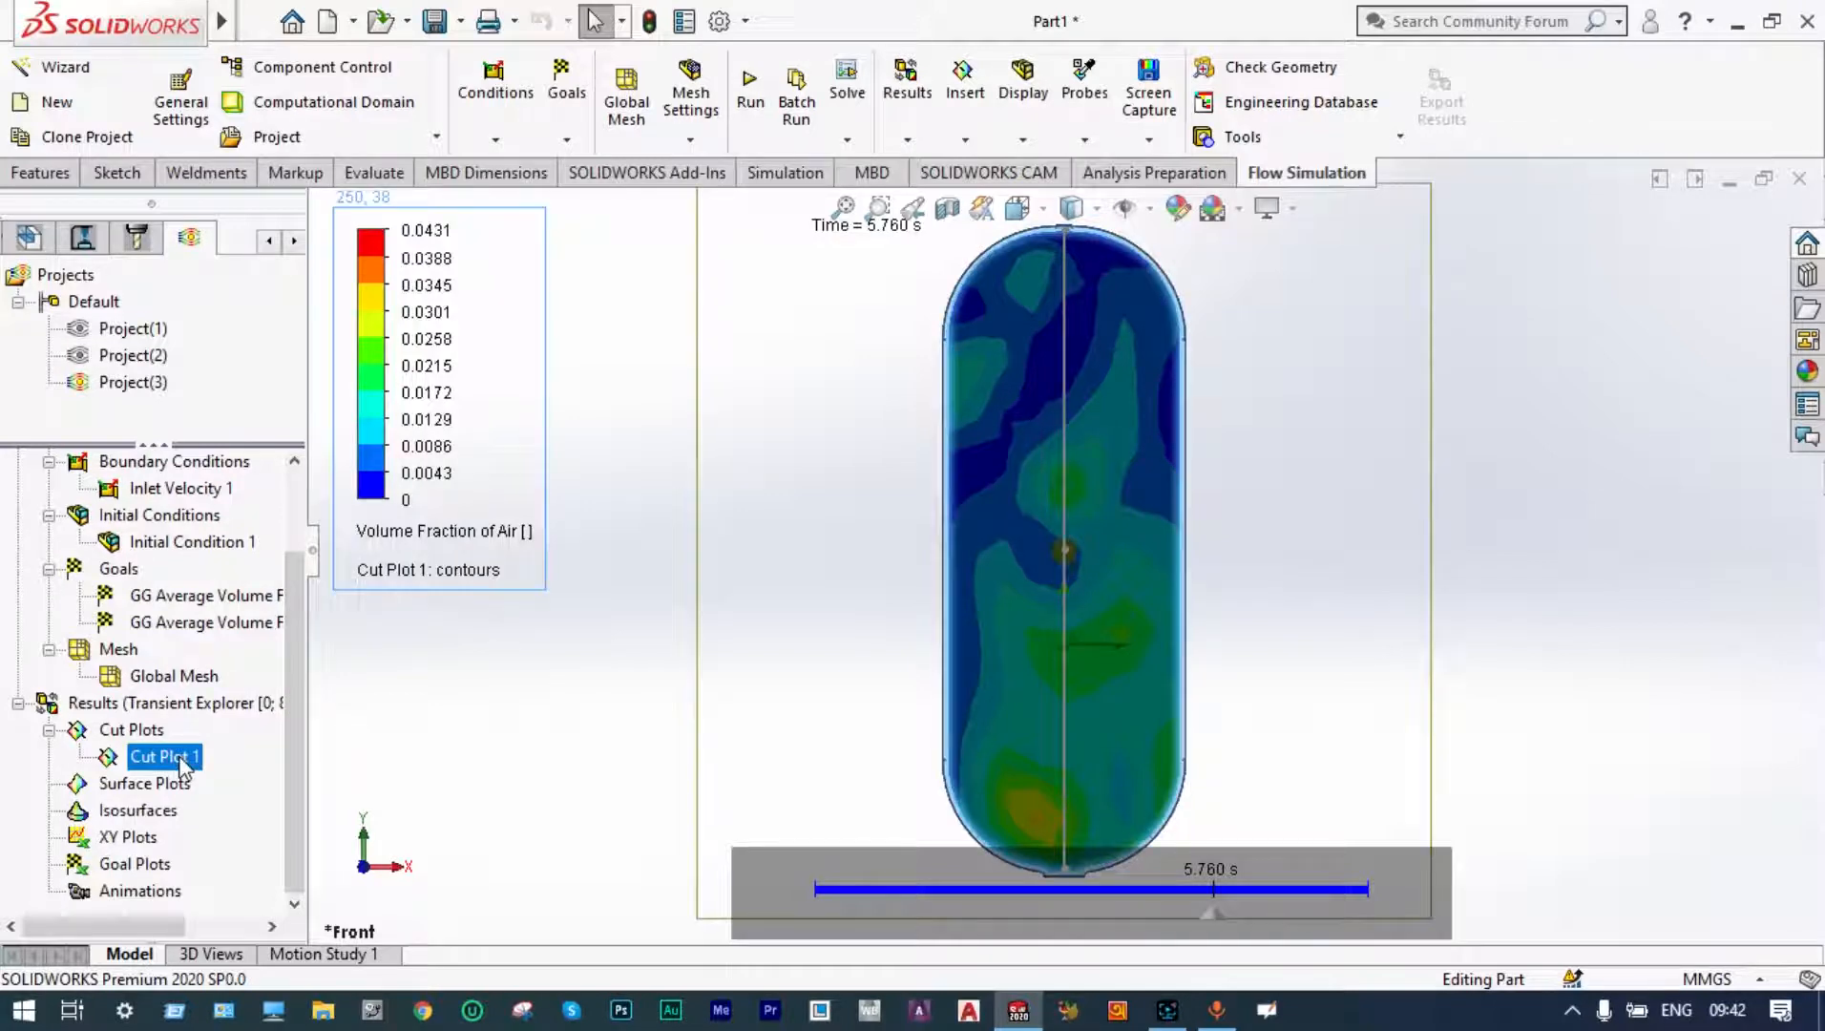
{"action": "right_click", "coordinate": [180, 762]}
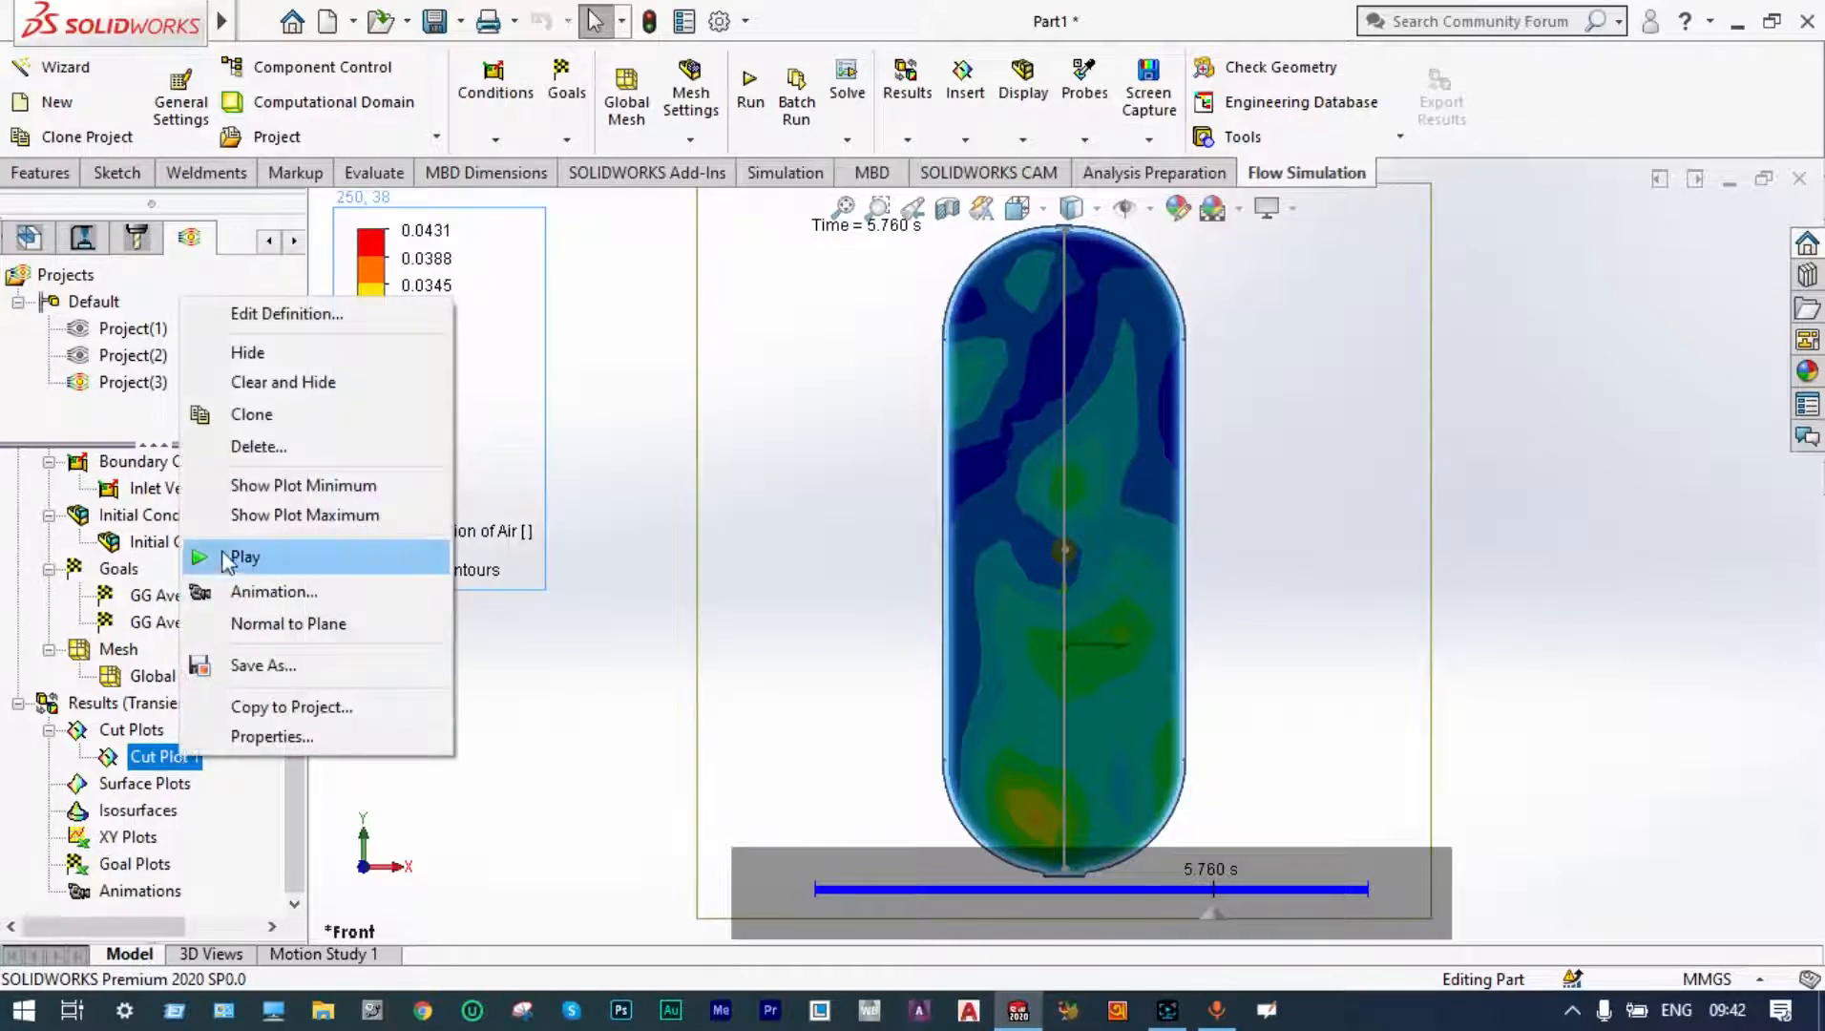
{"action": "left_click", "coordinate": [291, 386]}
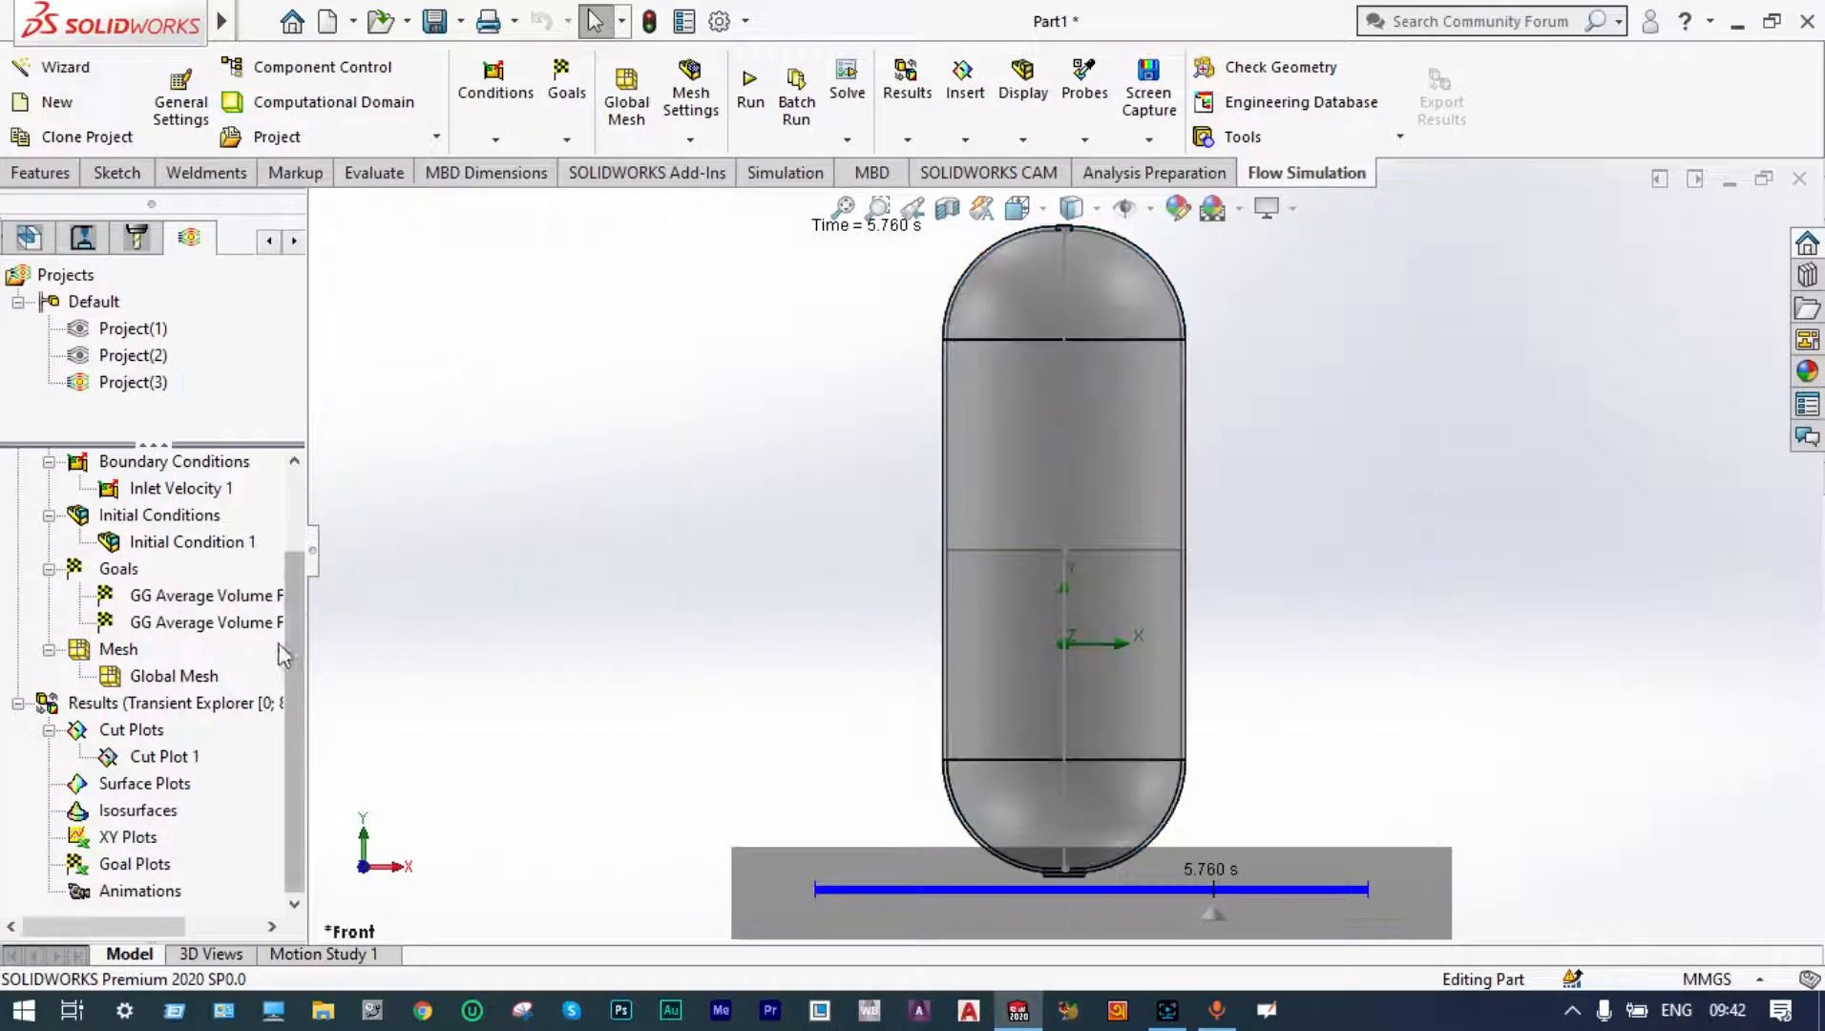
- Insert a surface plot of Volume Fraction of Air contours on all faces, and play it over time
{"action": "right_click", "coordinate": [156, 785]}
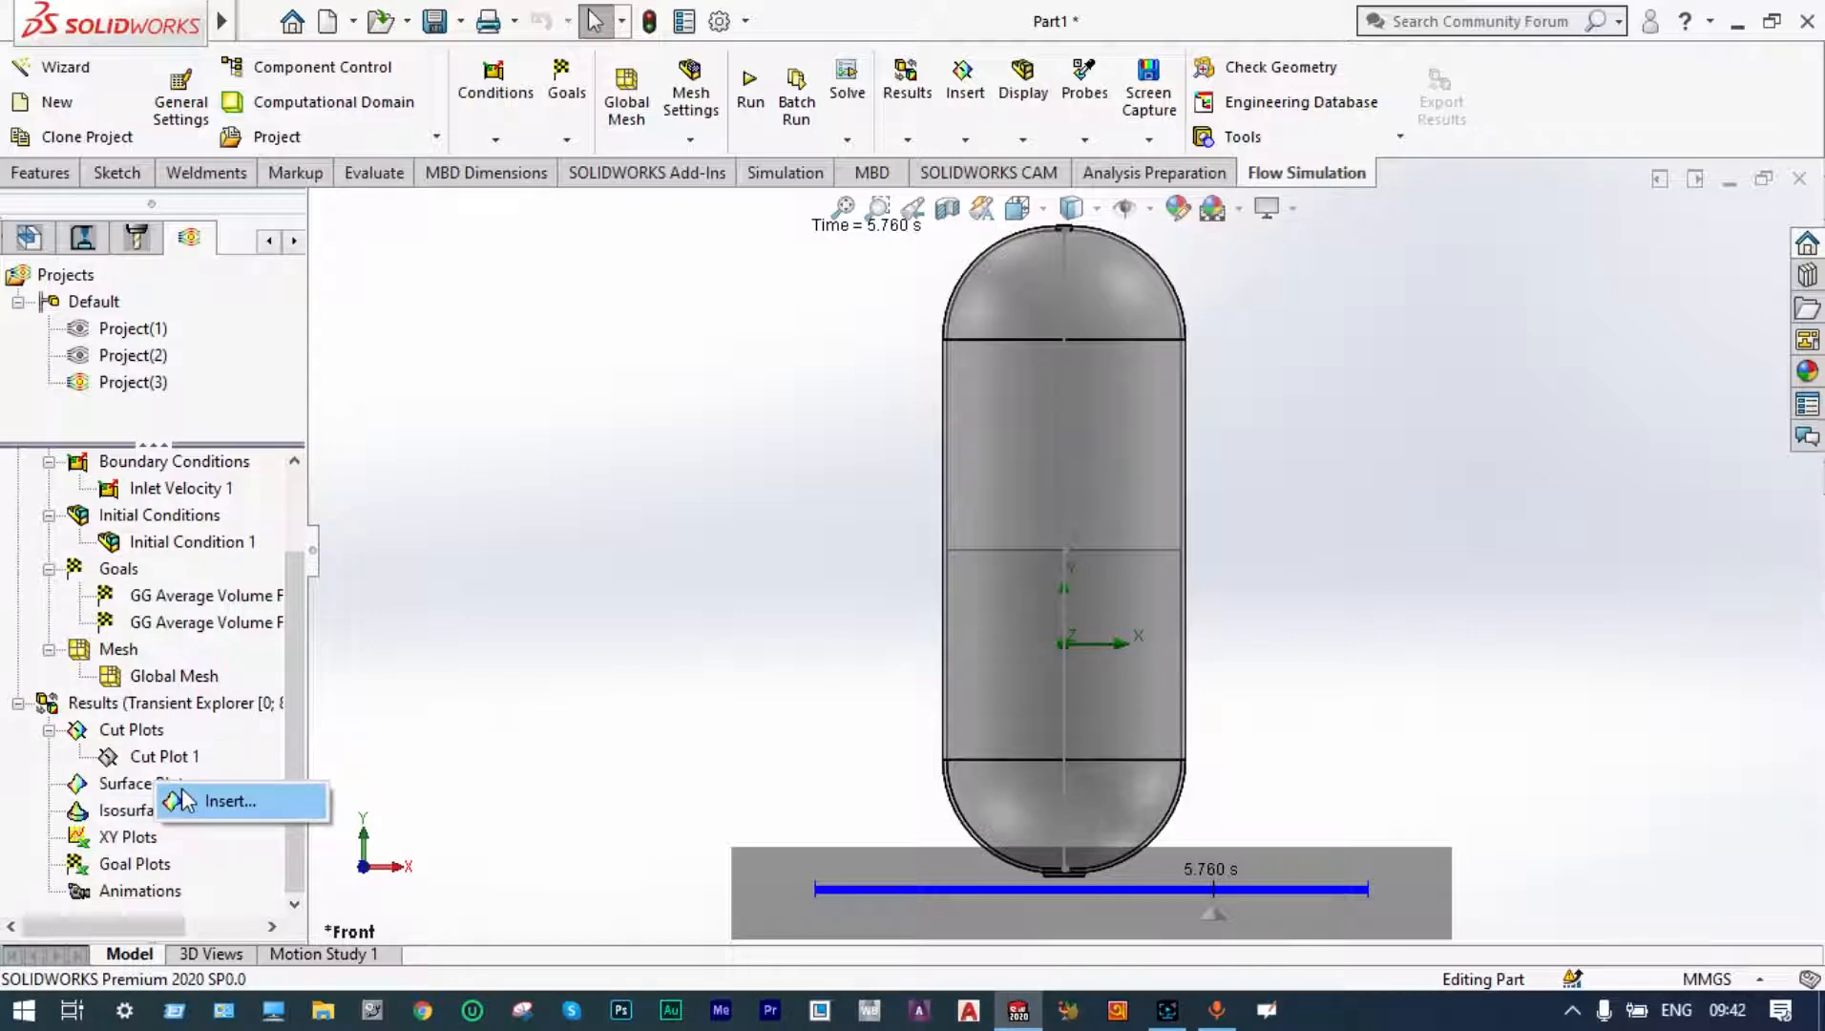
{"action": "left_click", "coordinate": [219, 801]}
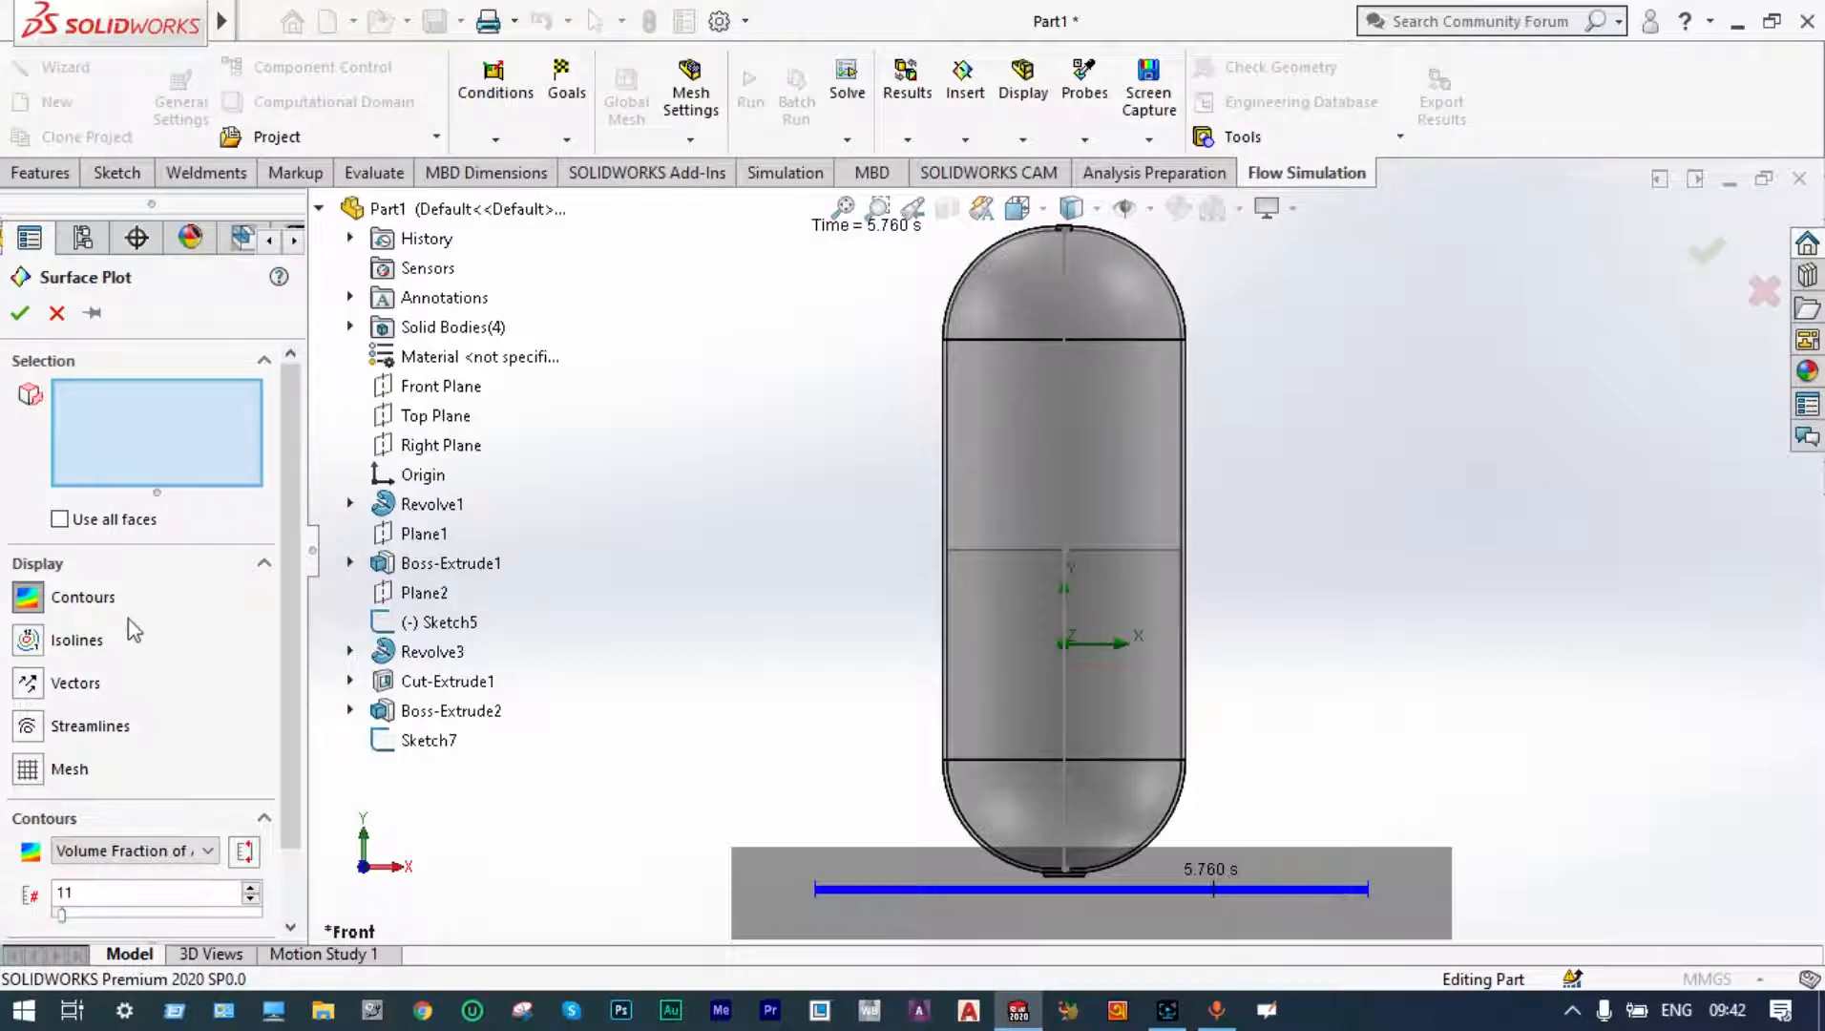
{"action": "left_click", "coordinate": [60, 520]}
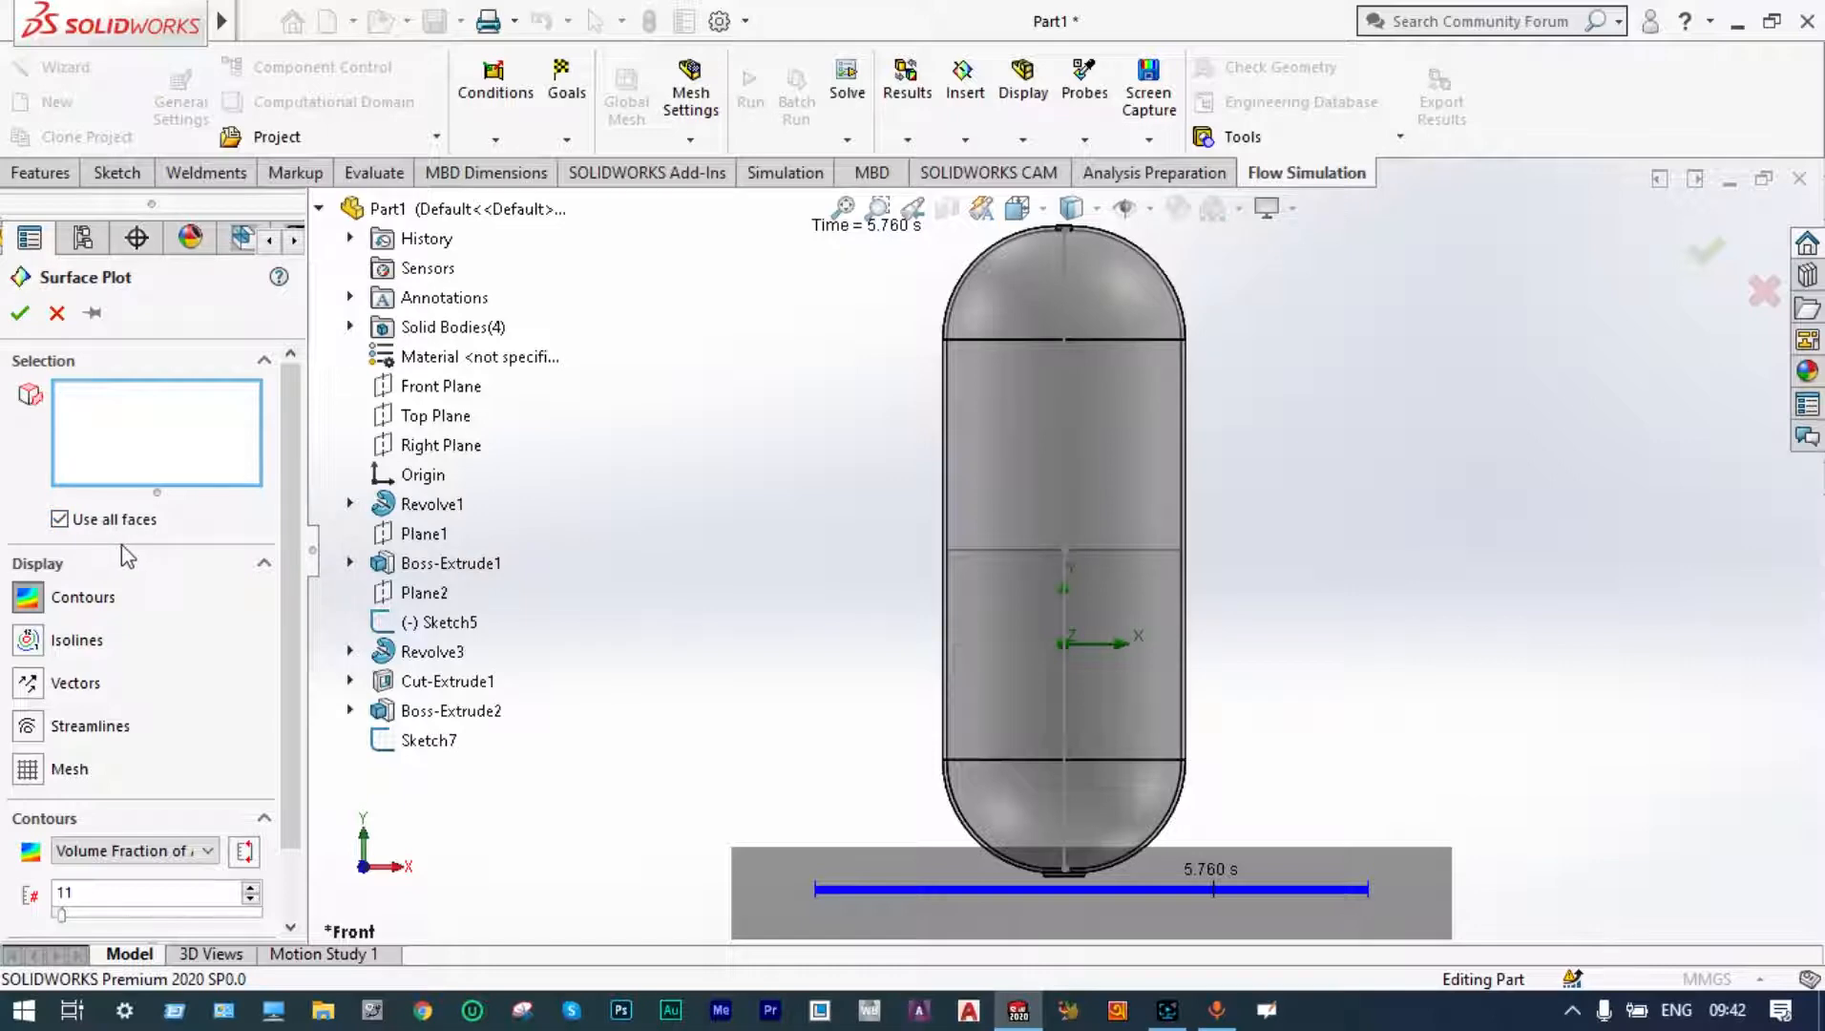
{"action": "left_click", "coordinate": [20, 314]}
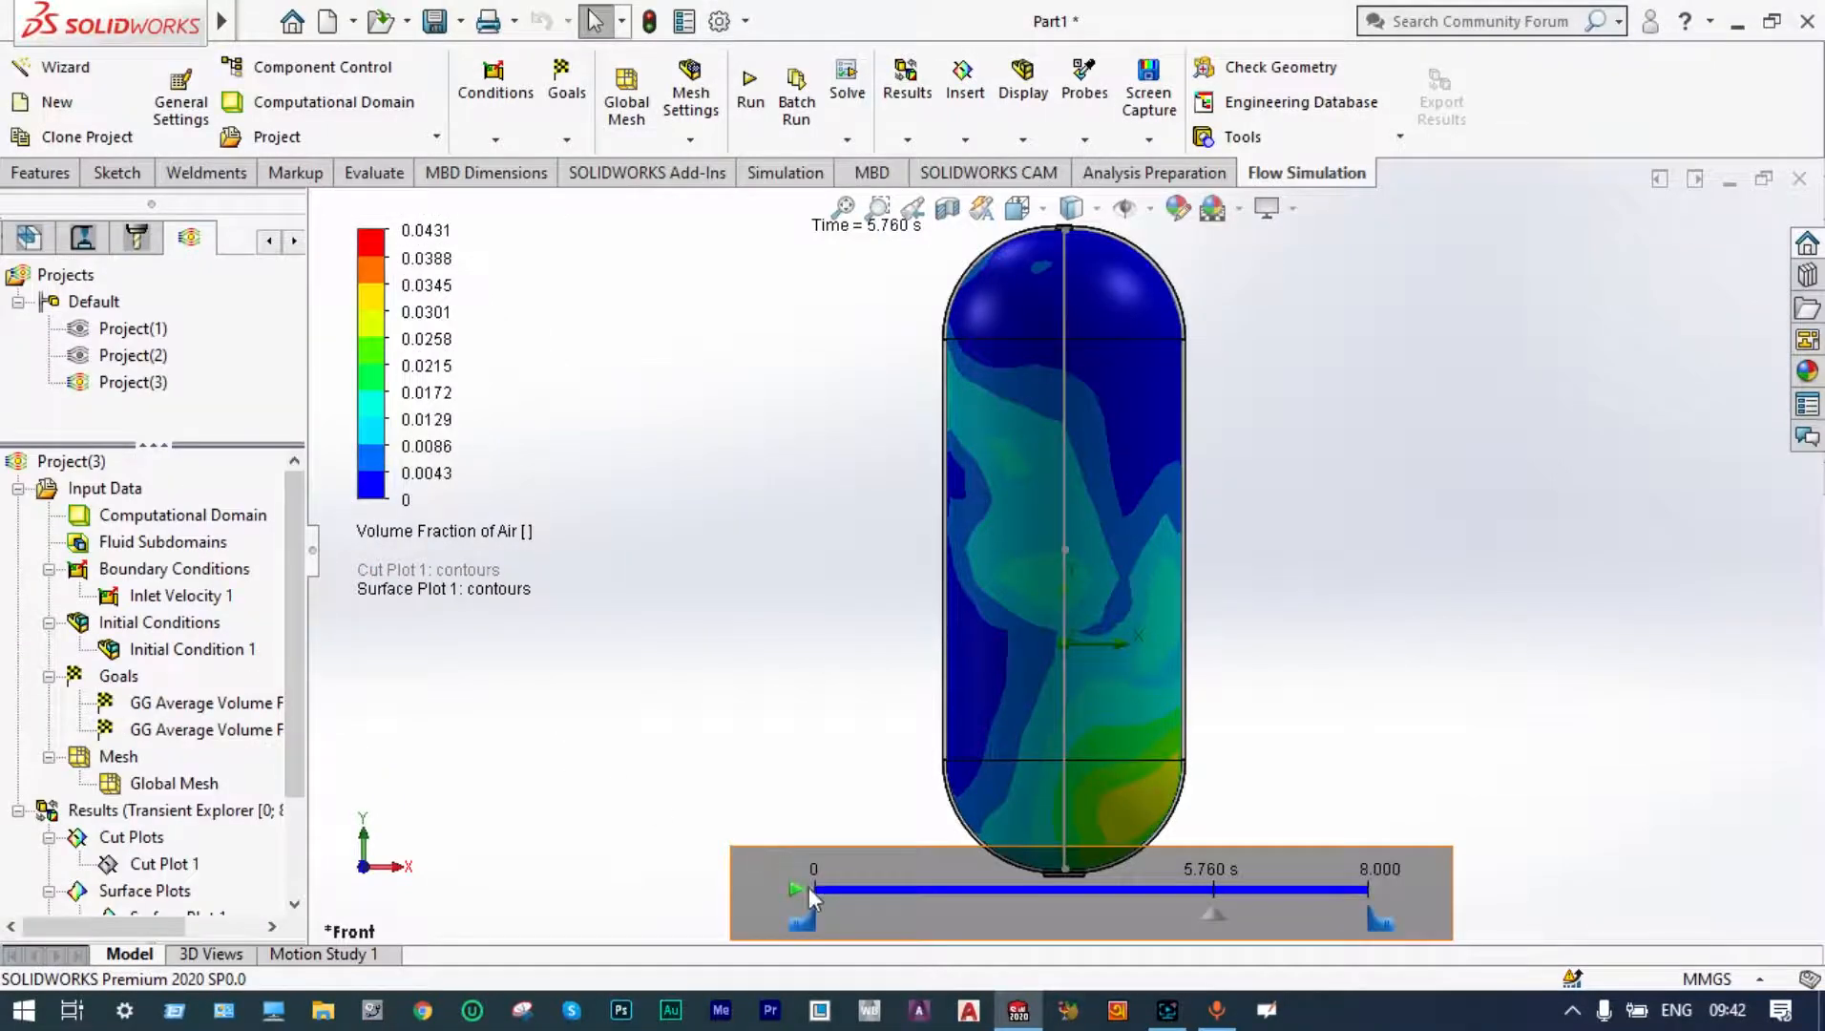
{"action": "left_click", "coordinate": [793, 891]}
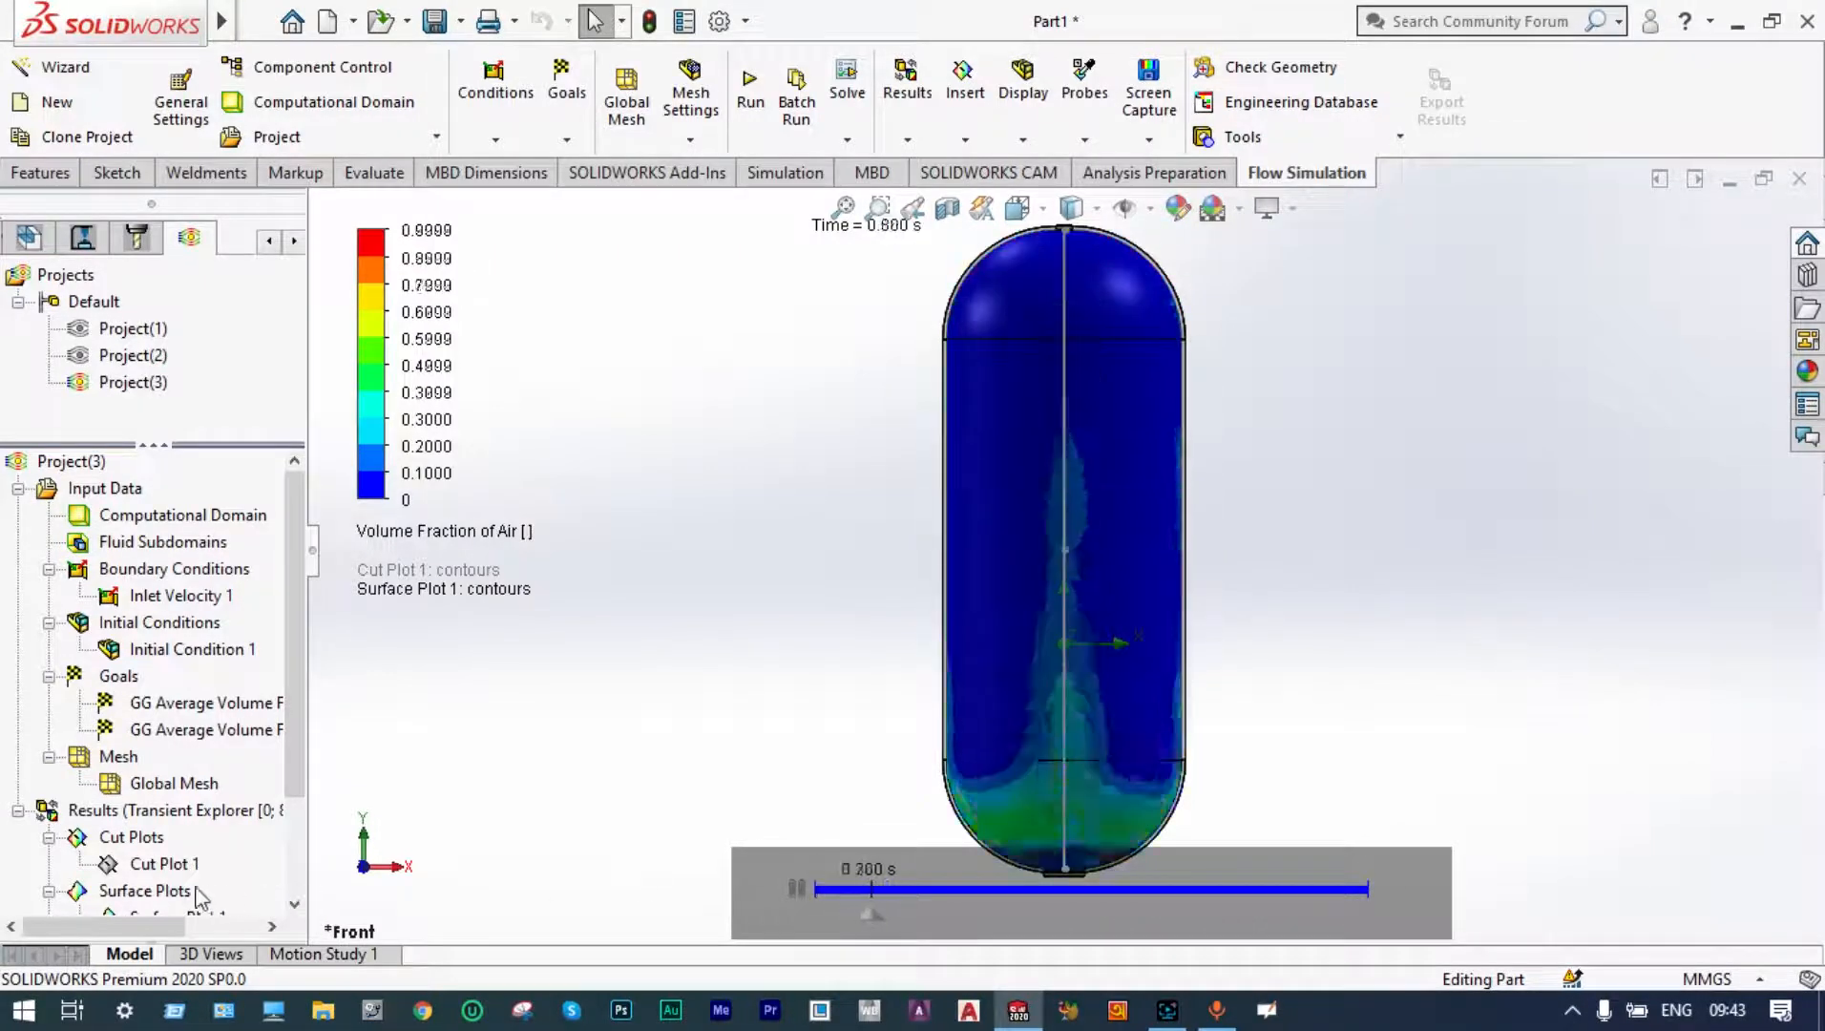
- Clear and hide Surface Plot 1
{"action": "scroll", "coordinate": [258, 811], "scroll_direction": "down", "scroll_amount": 2}
{"action": "scroll", "coordinate": [277, 821], "scroll_direction": "down", "scroll_amount": 1}
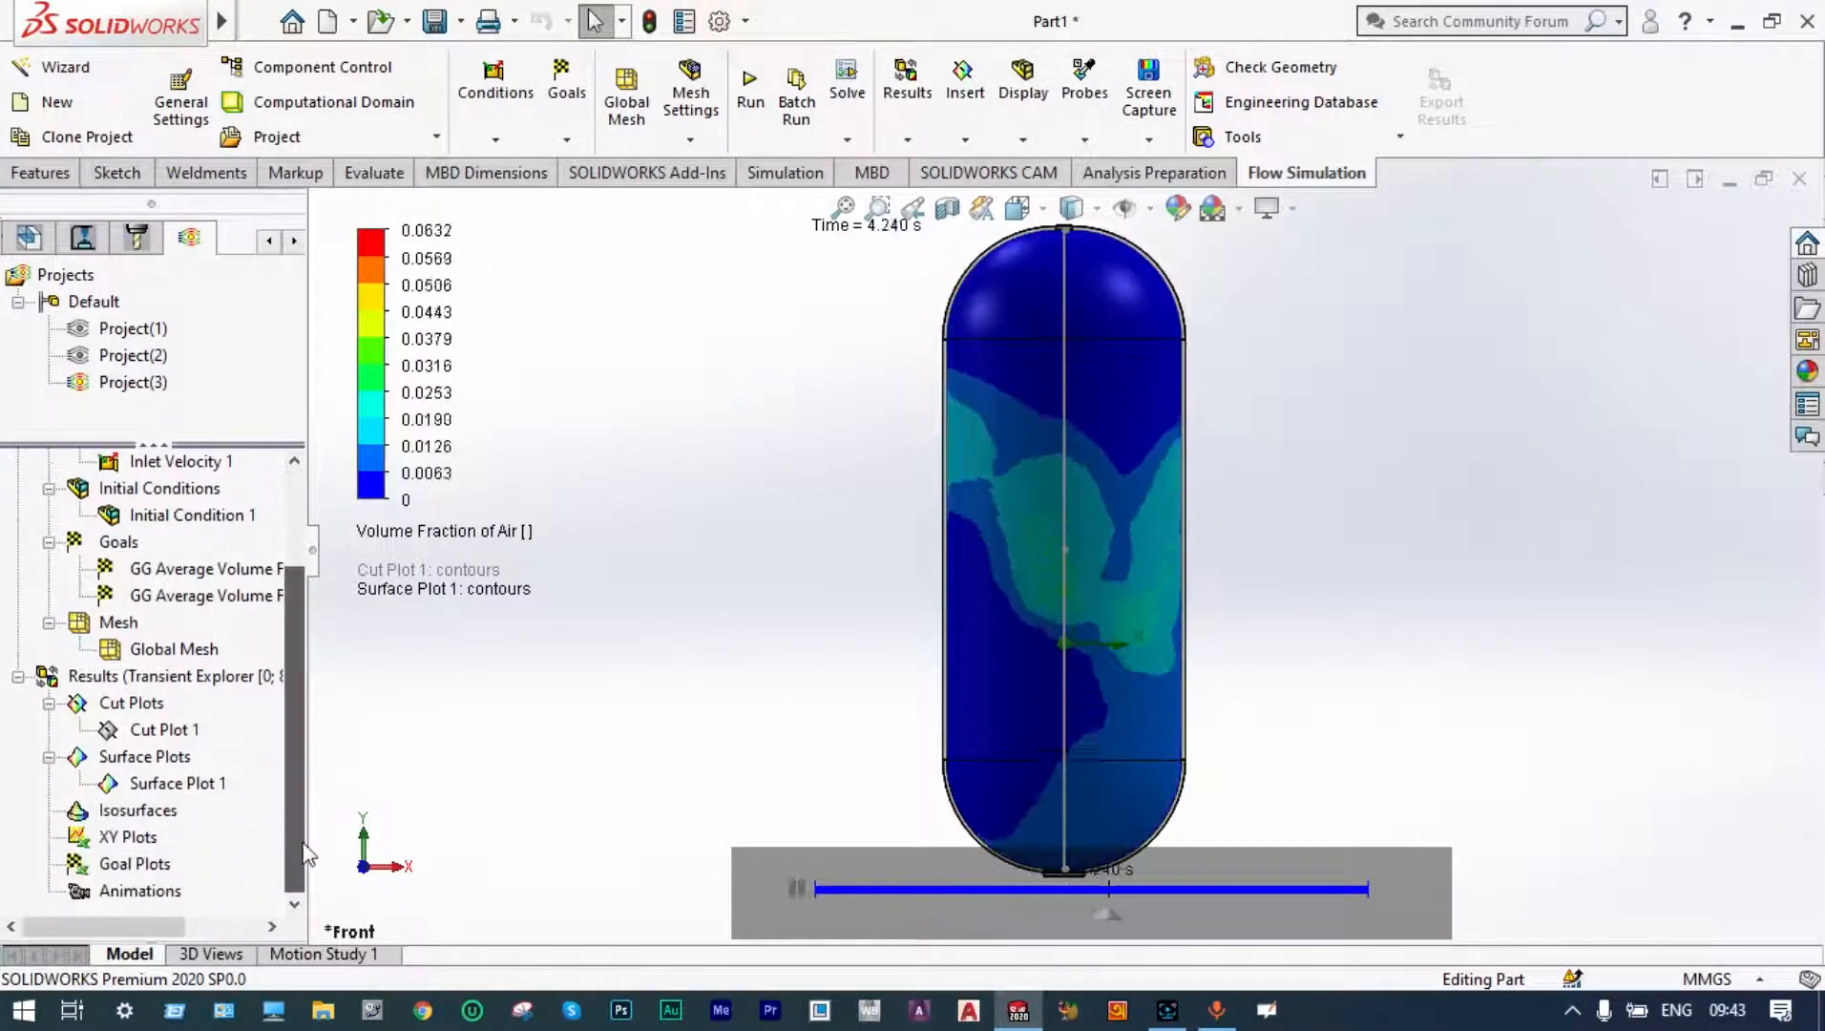
{"action": "left_click", "coordinate": [196, 788]}
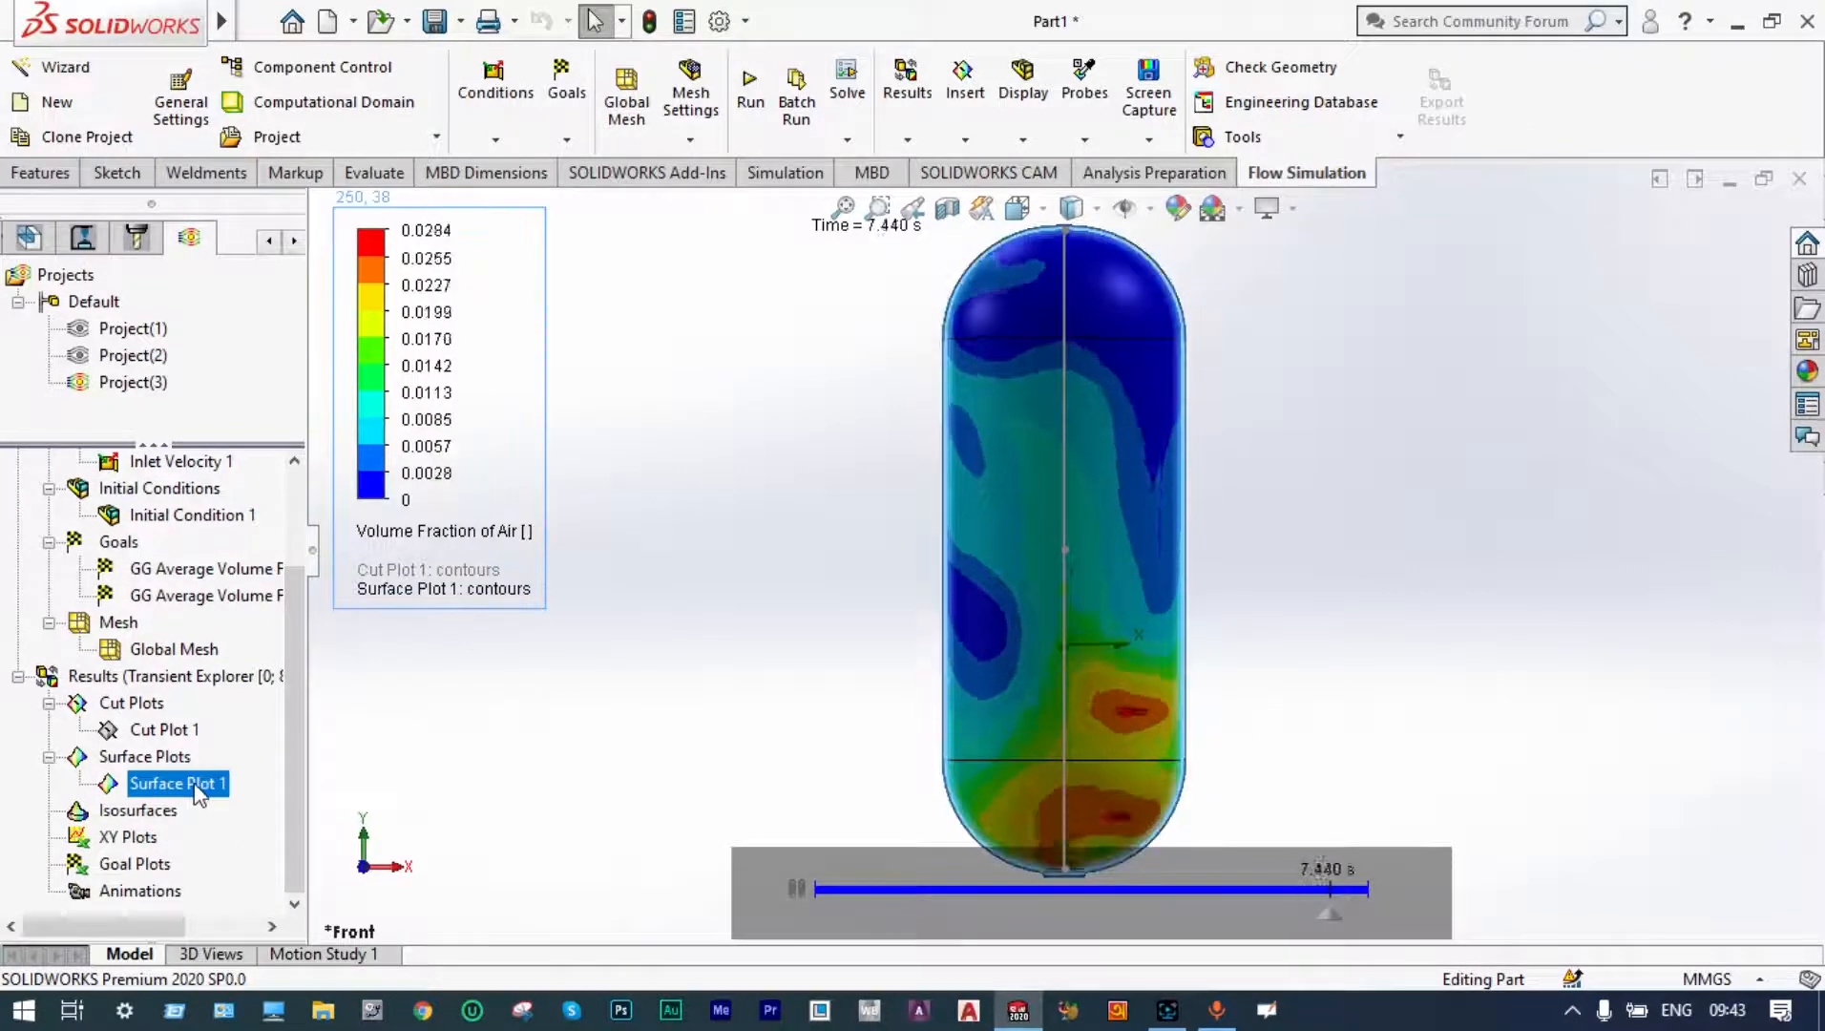
{"action": "right_click", "coordinate": [197, 786]}
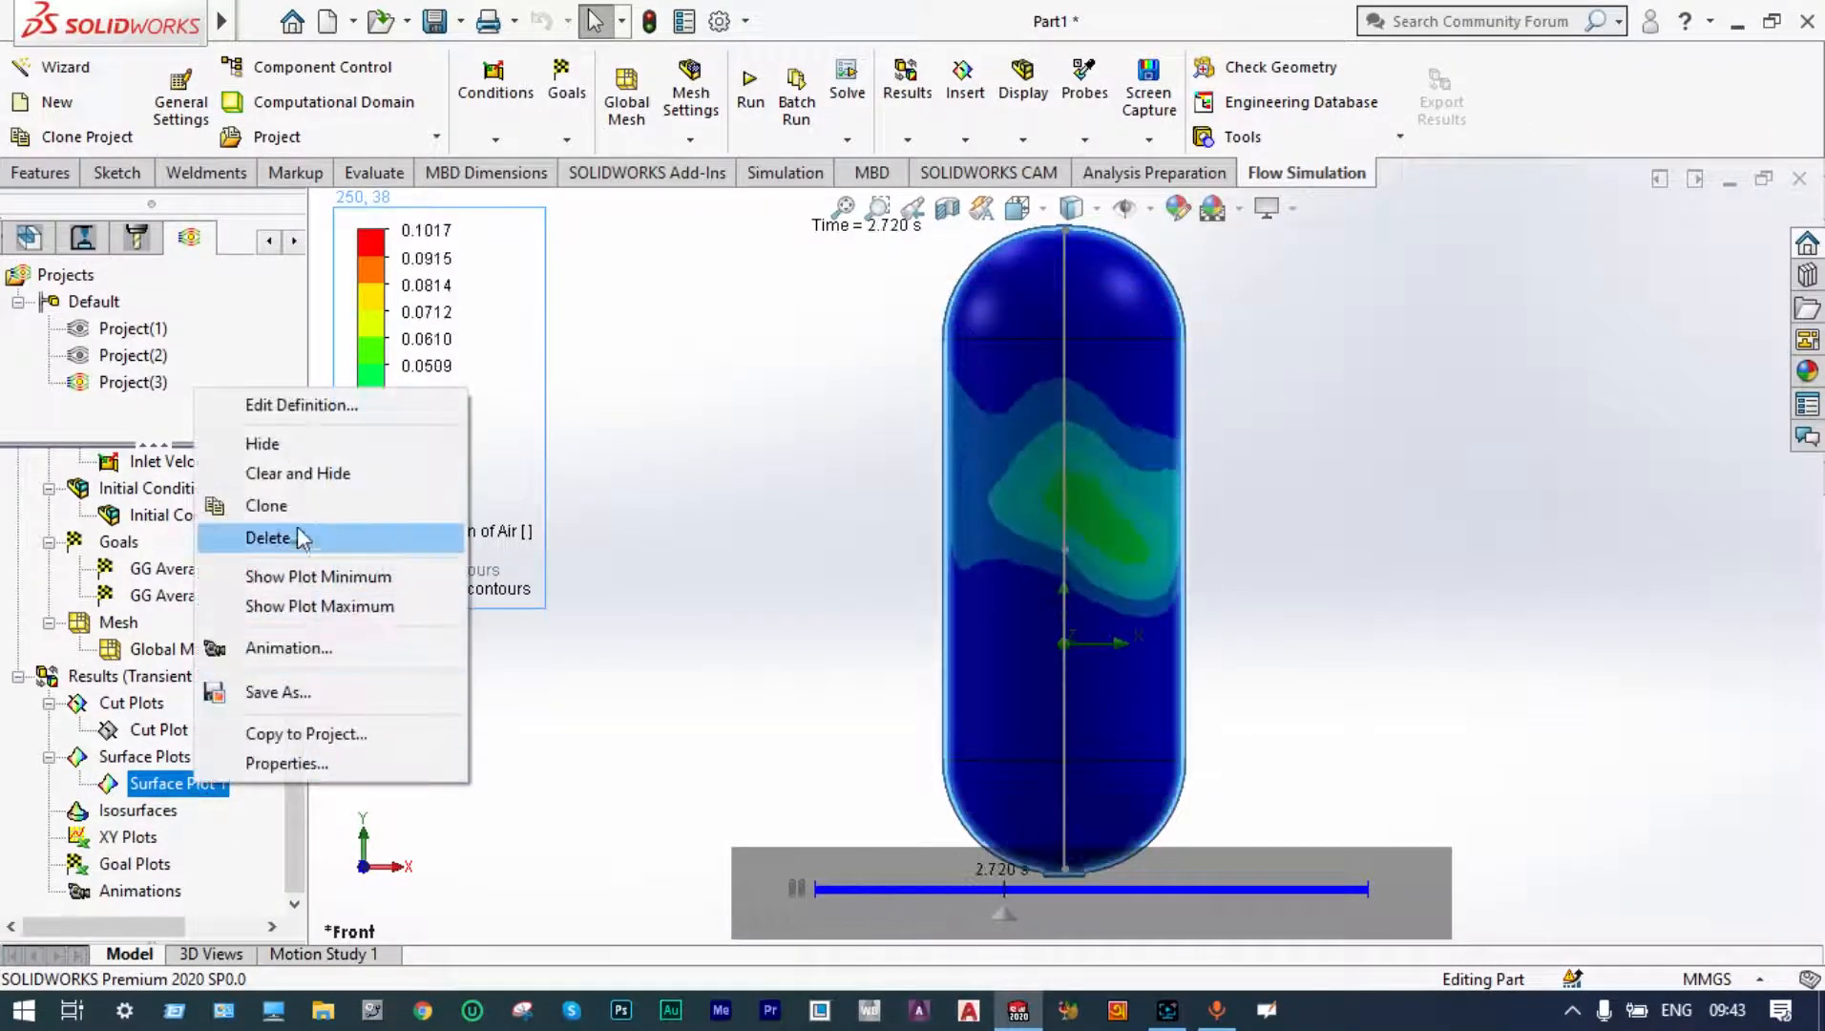
{"action": "left_click", "coordinate": [307, 474]}
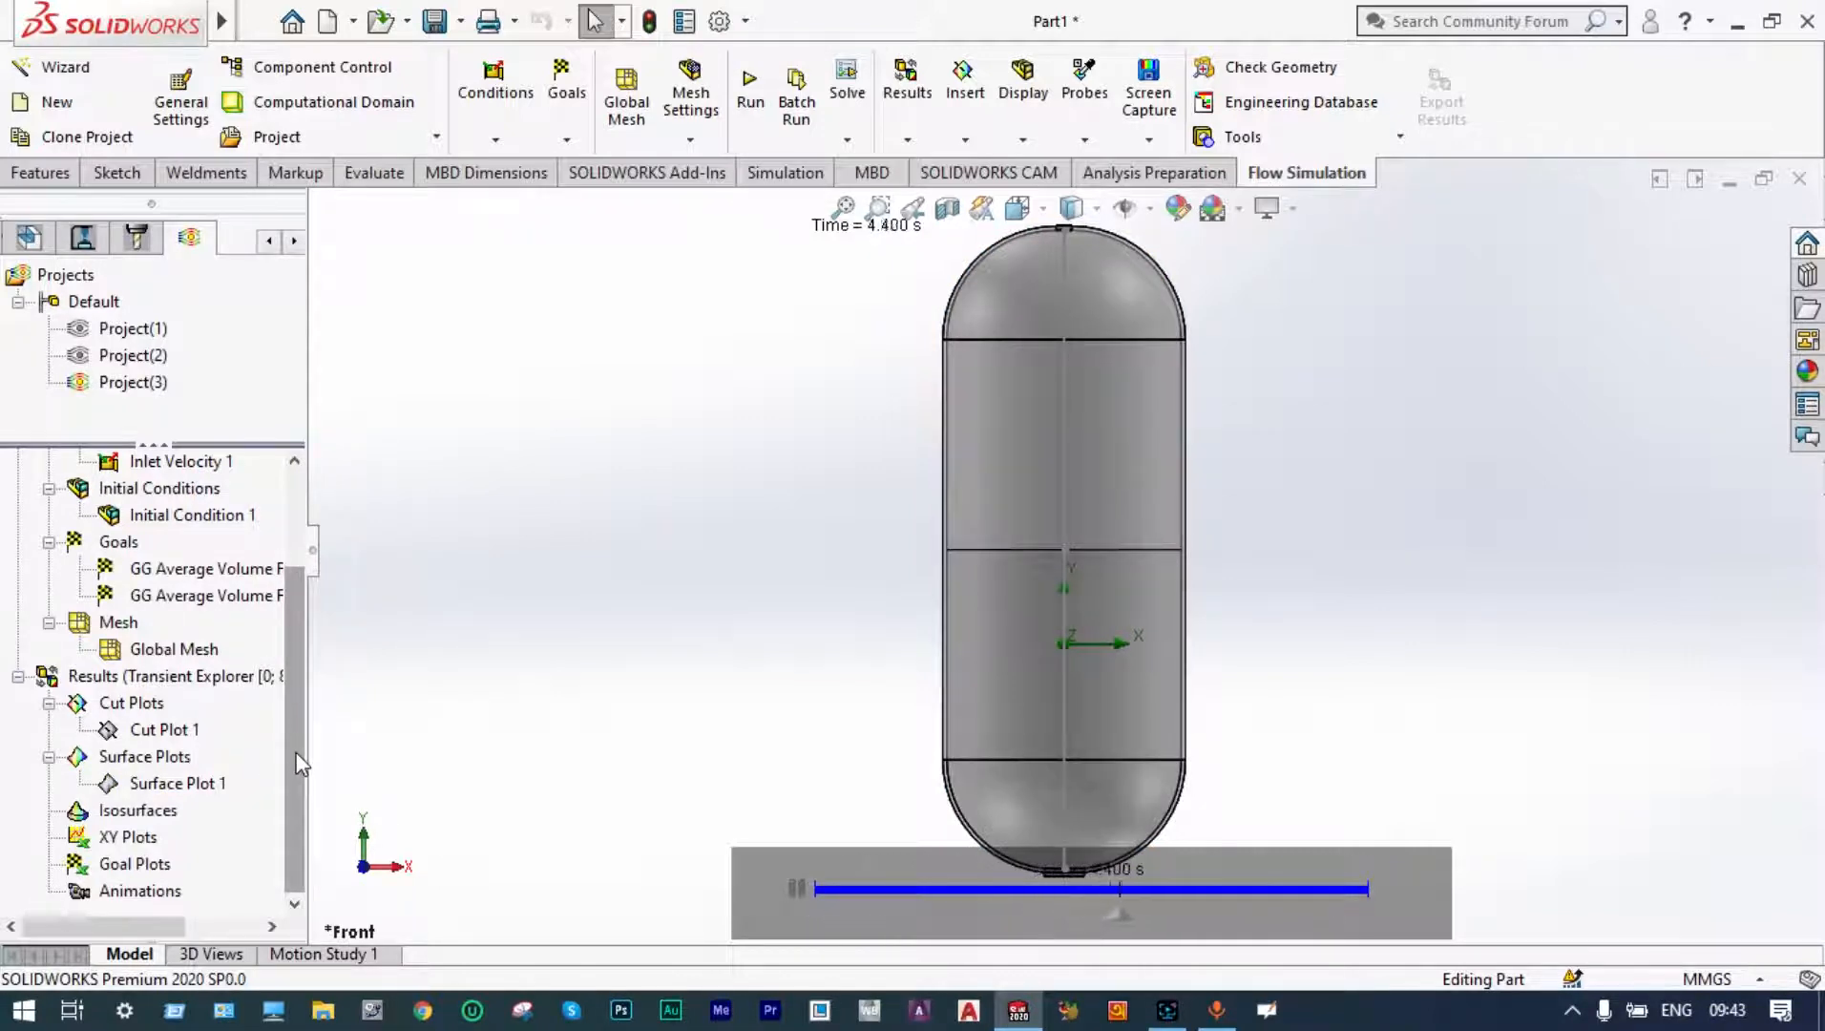
- Insert an isosurface of Volume Fraction of Air, and play its change over time
{"action": "double_click", "coordinate": [157, 811]}
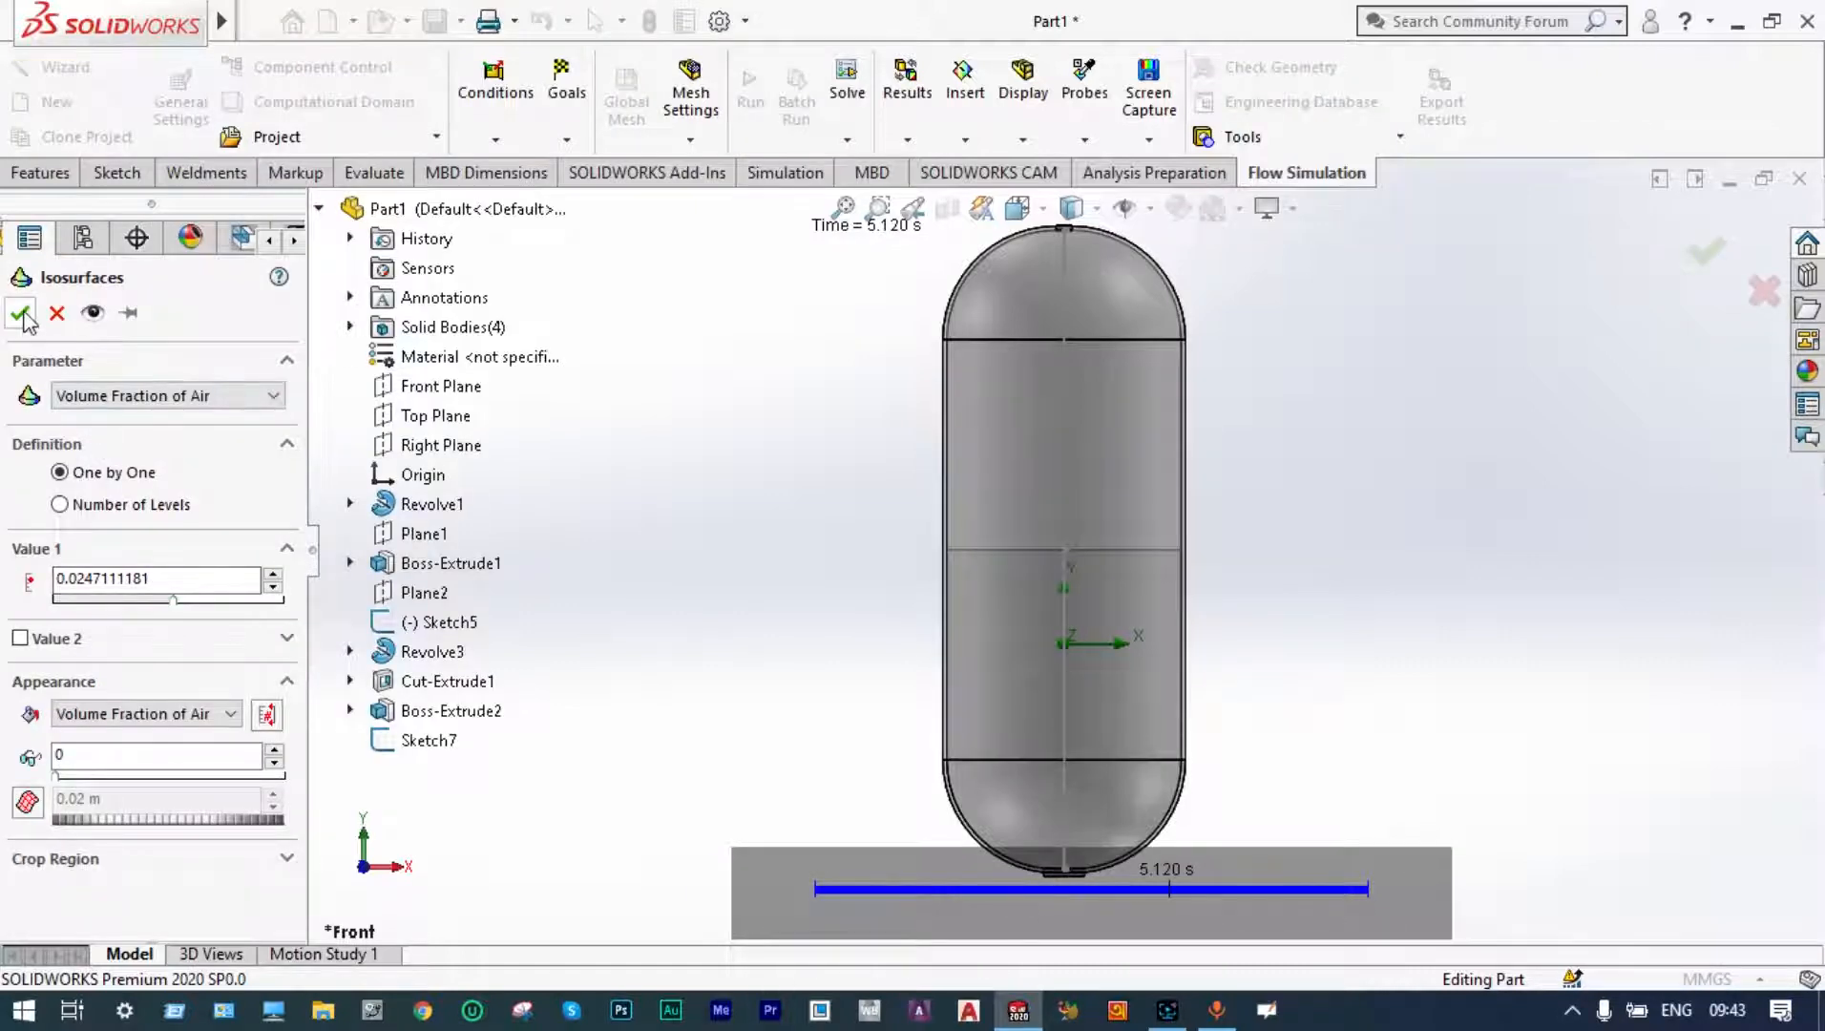
{"action": "left_click", "coordinate": [21, 313]}
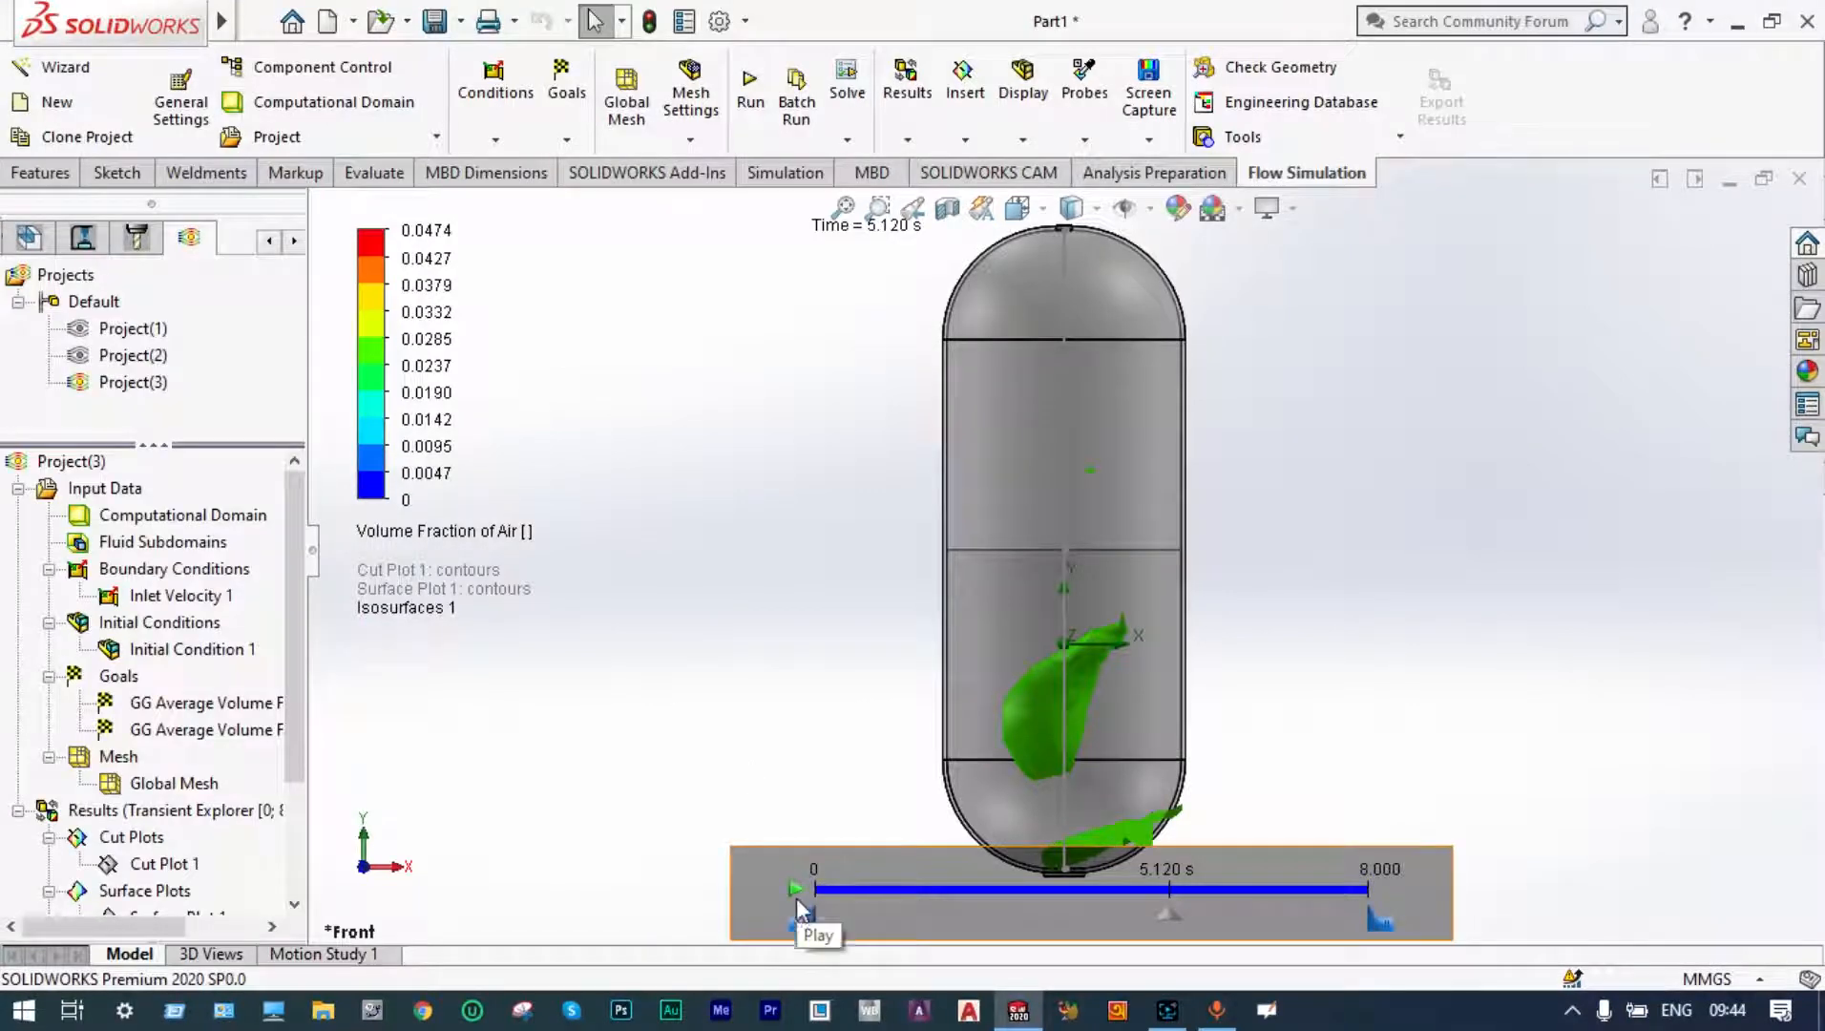
{"action": "left_click", "coordinate": [798, 890]}
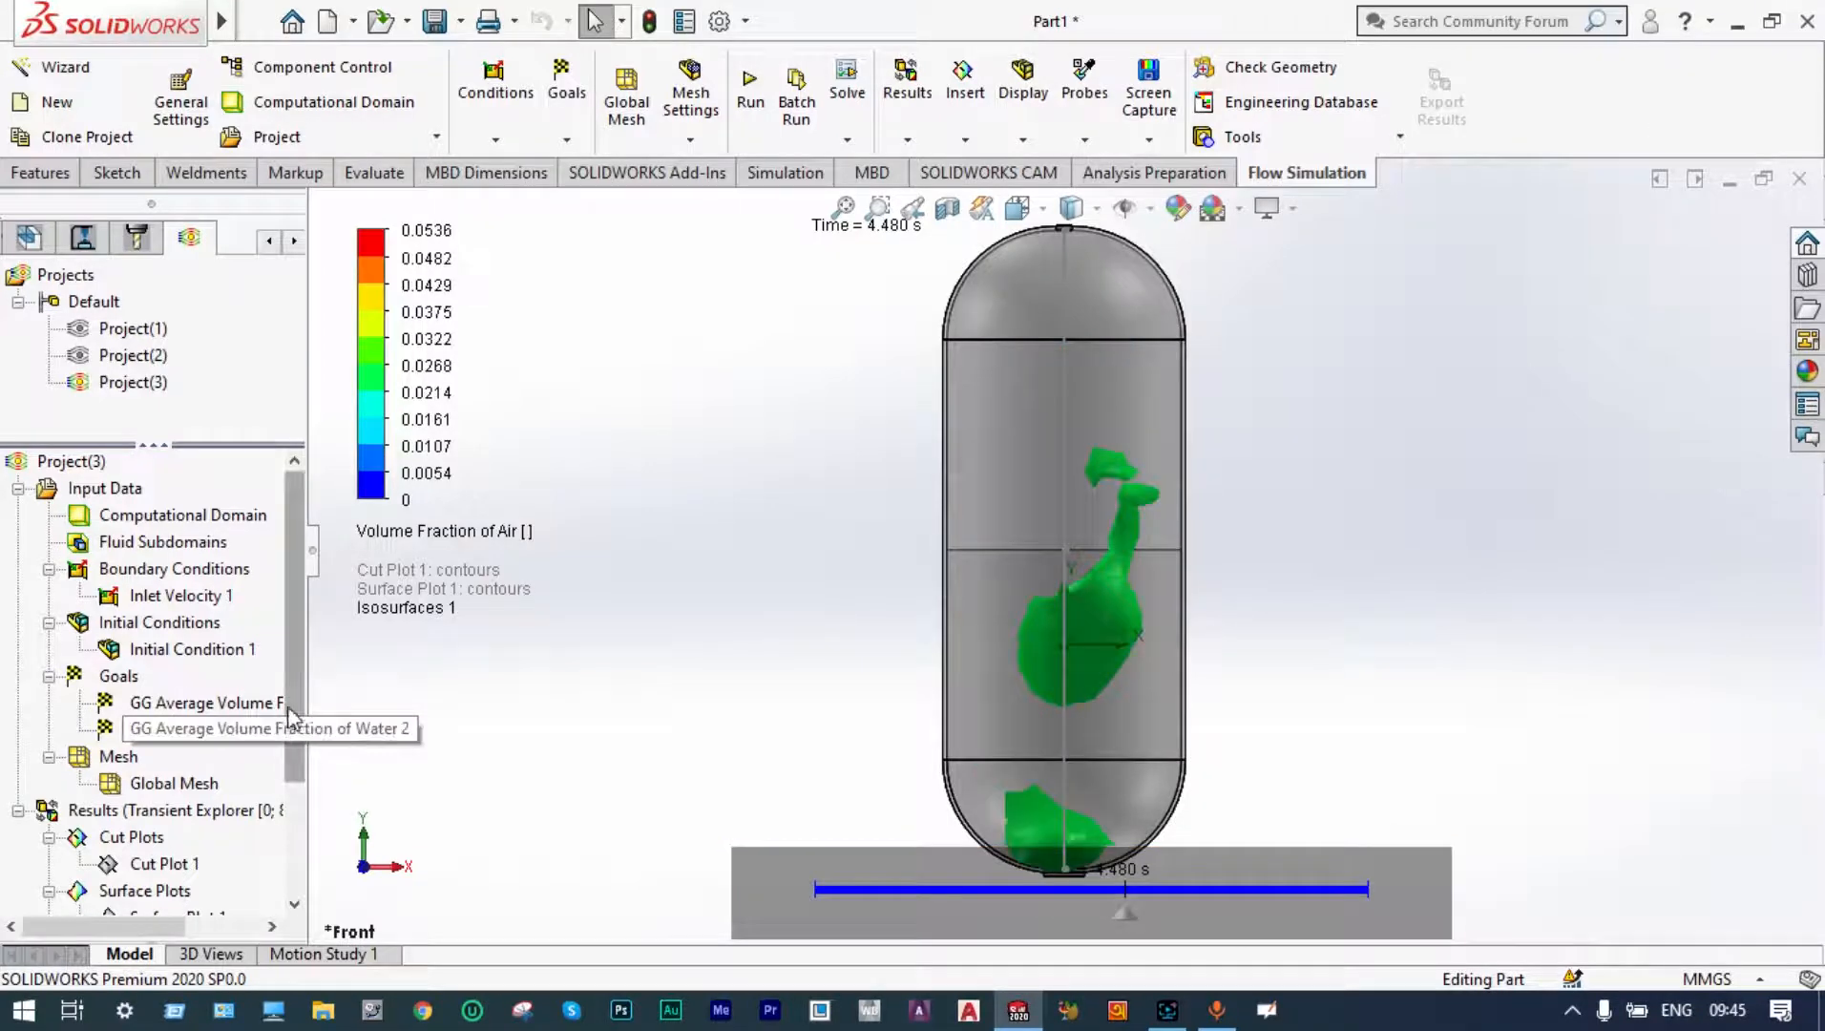
- Clear and hide Isosurfaces 1
{"action": "scroll", "coordinate": [293, 726], "scroll_direction": "down", "scroll_amount": 5}
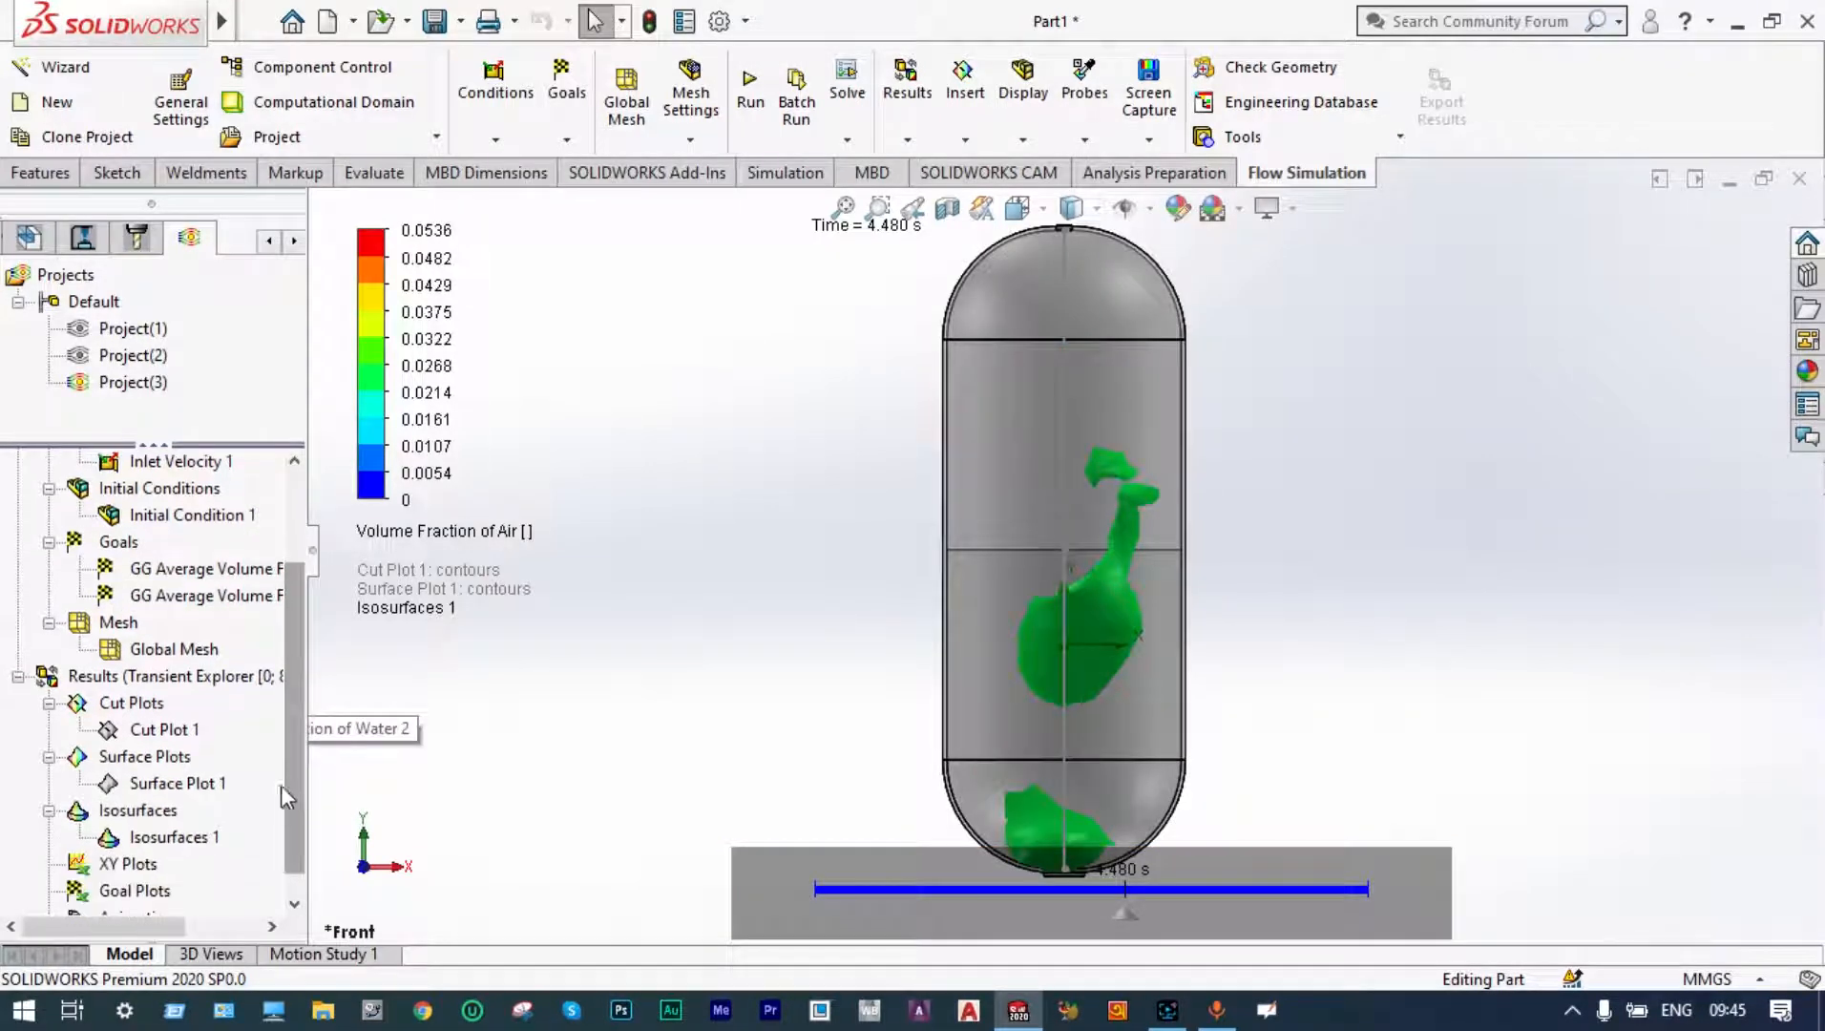
{"action": "right_click", "coordinate": [205, 838]}
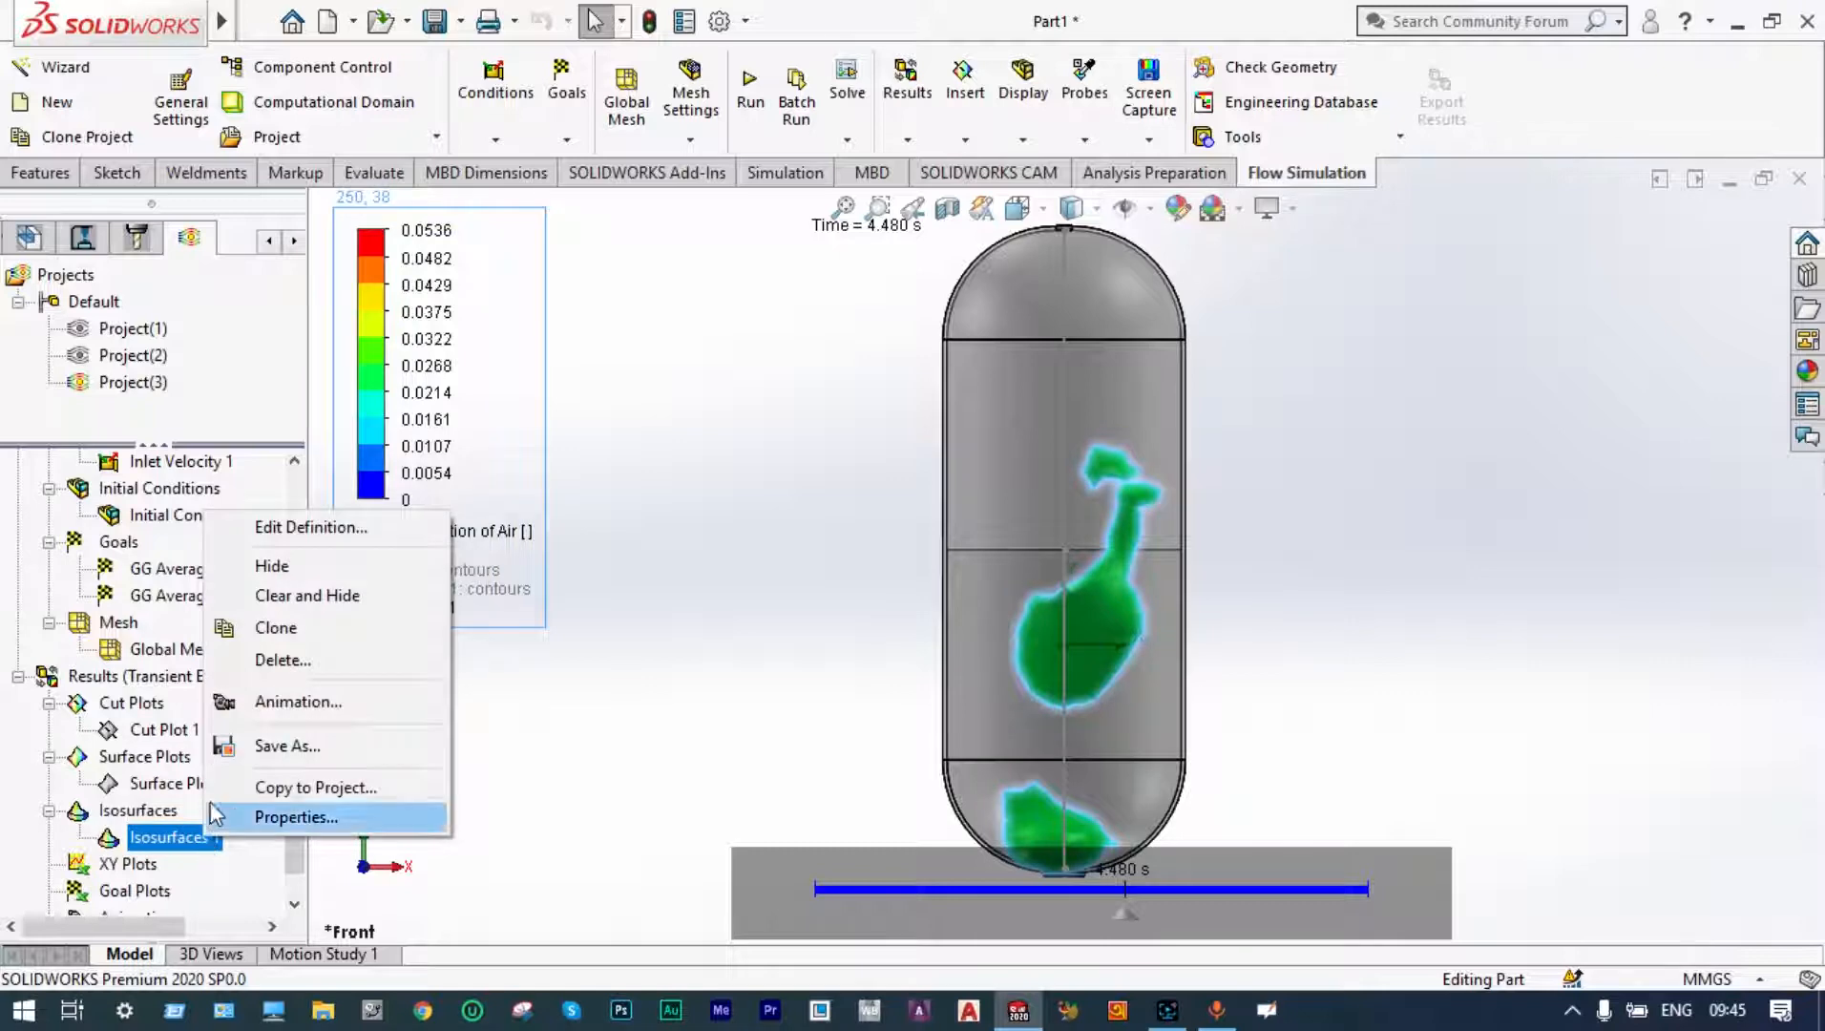
{"action": "left_click", "coordinate": [316, 604]}
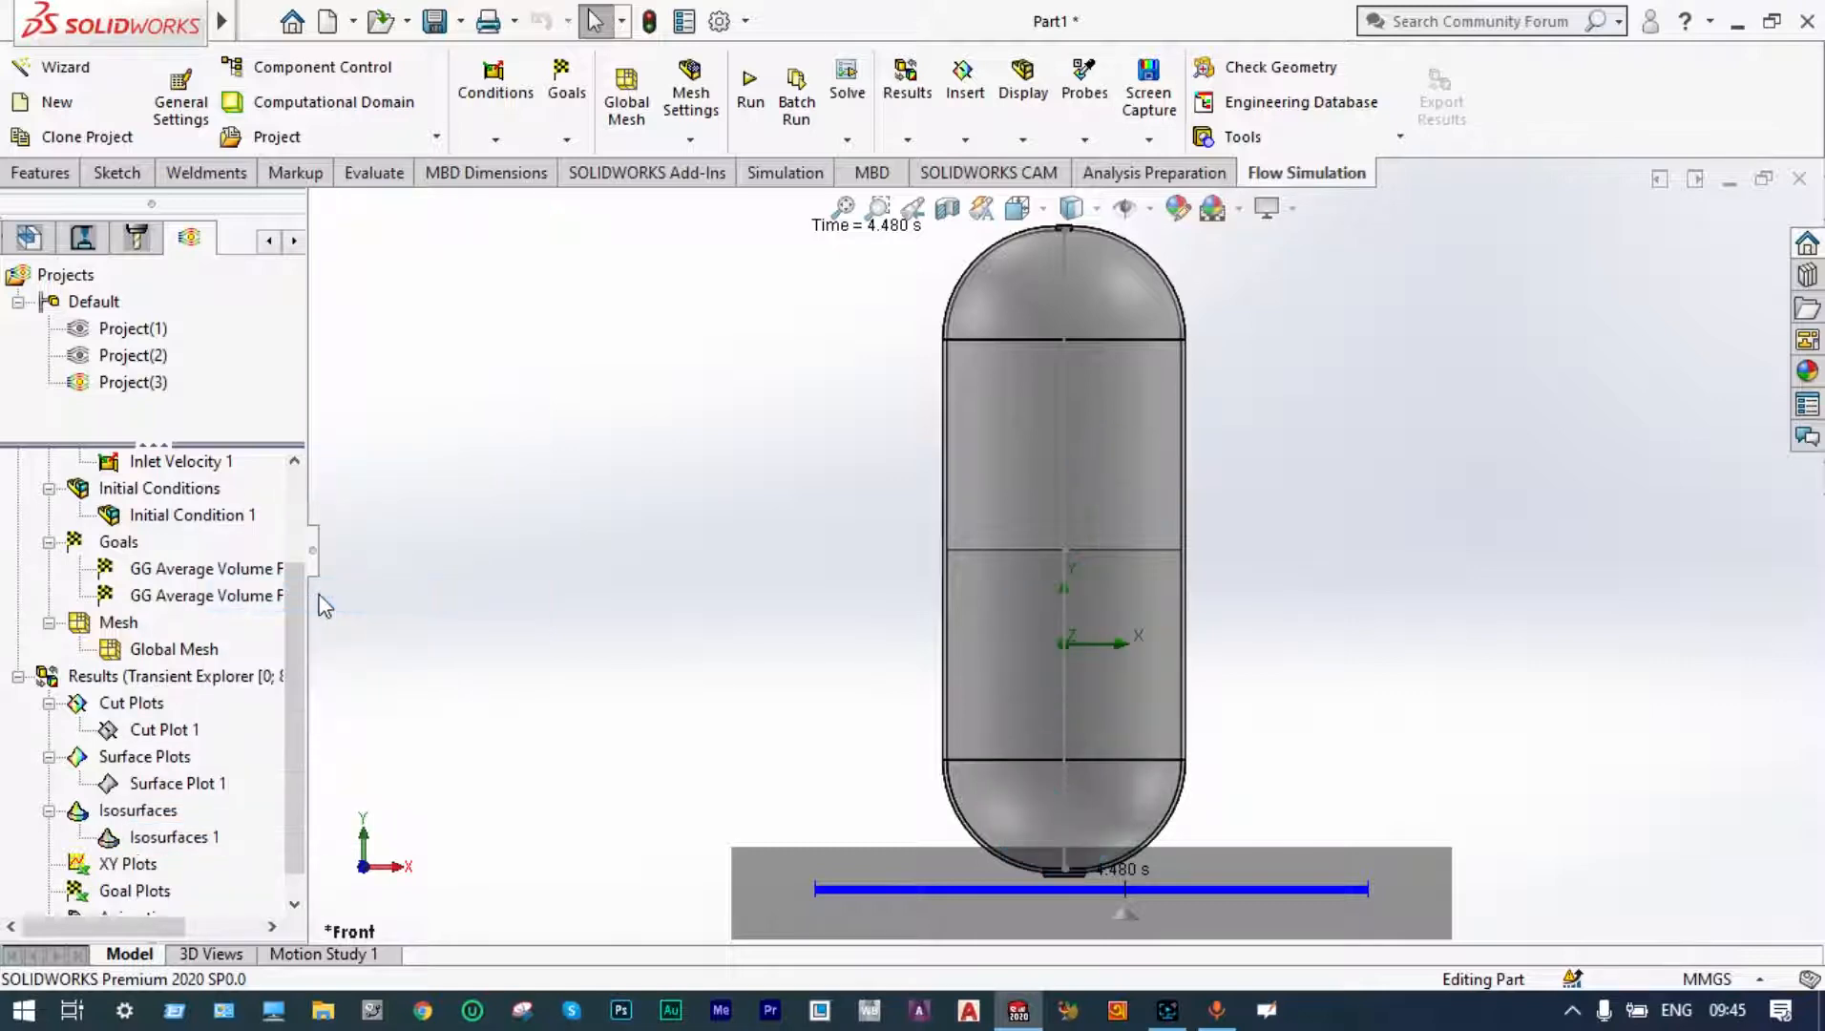
- Insert and show an XY plot of Volume Fraction of Air and Volume Fraction of Water along the tank's vertical centre line, Sketch7
{"action": "left_click_drag", "start_coordinate": [297, 613], "coordinate": [301, 679]}
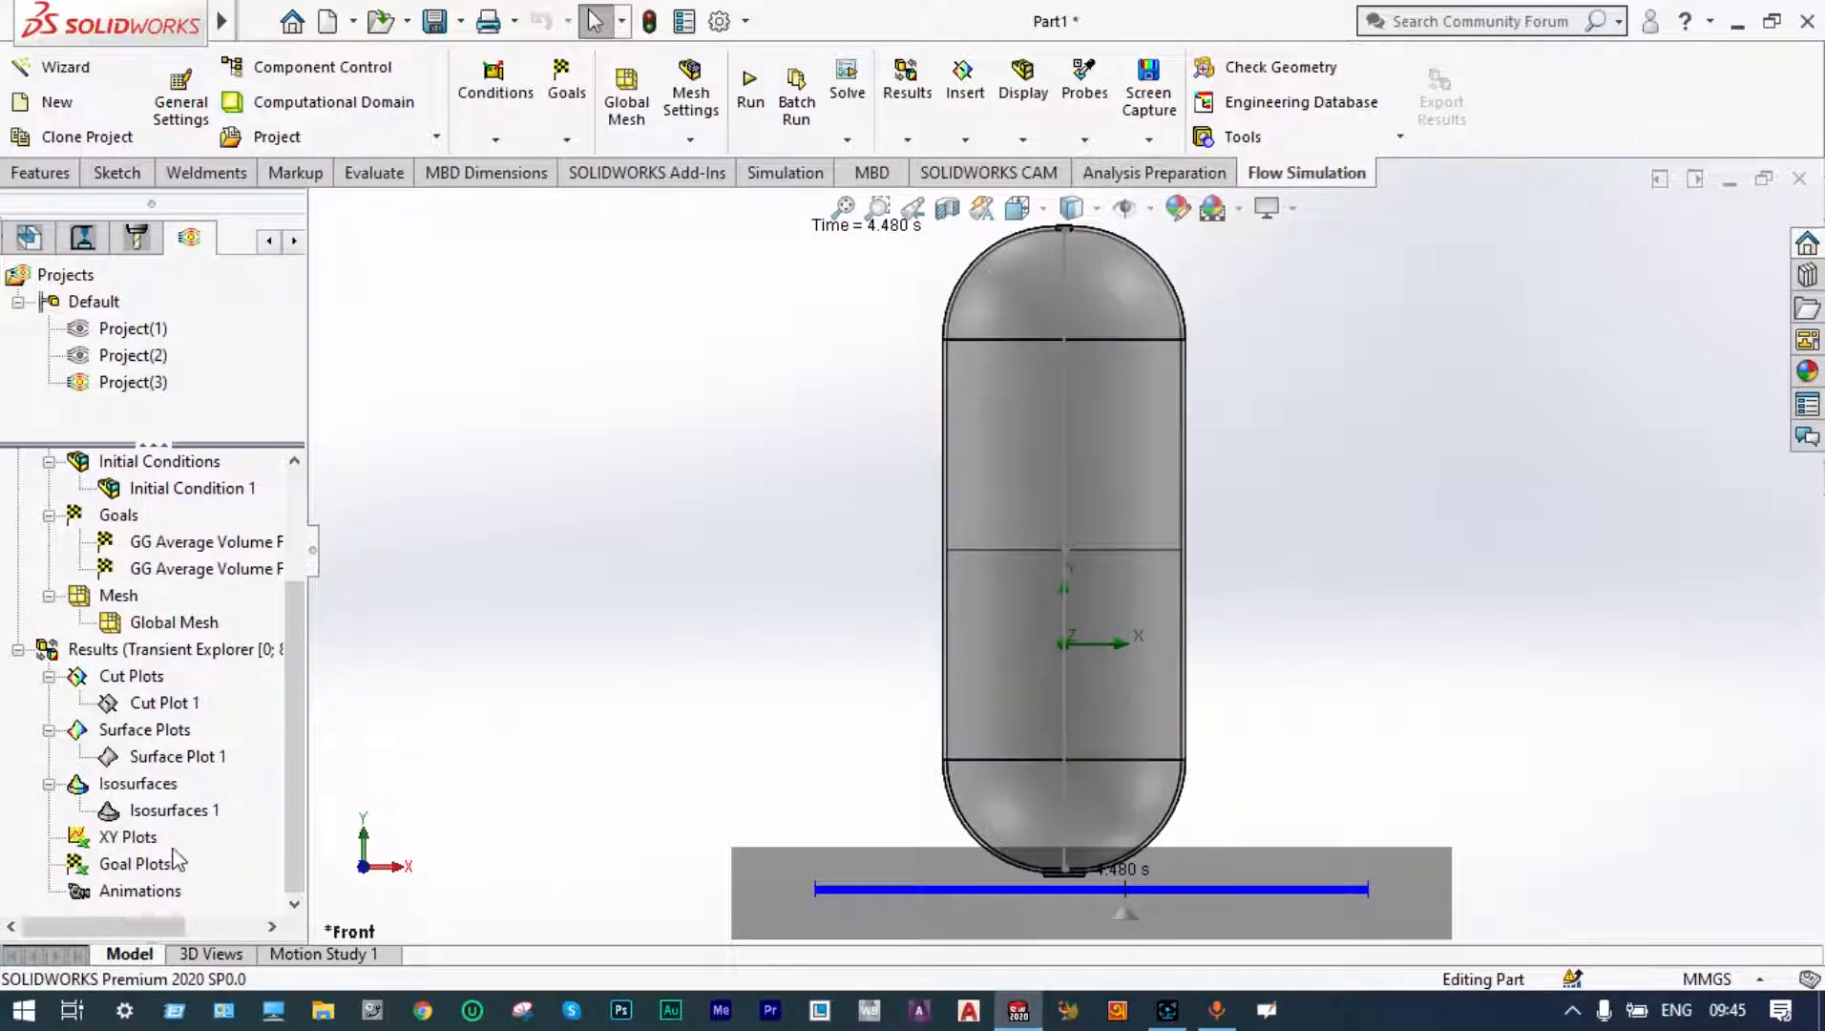
{"action": "right_click", "coordinate": [138, 832]}
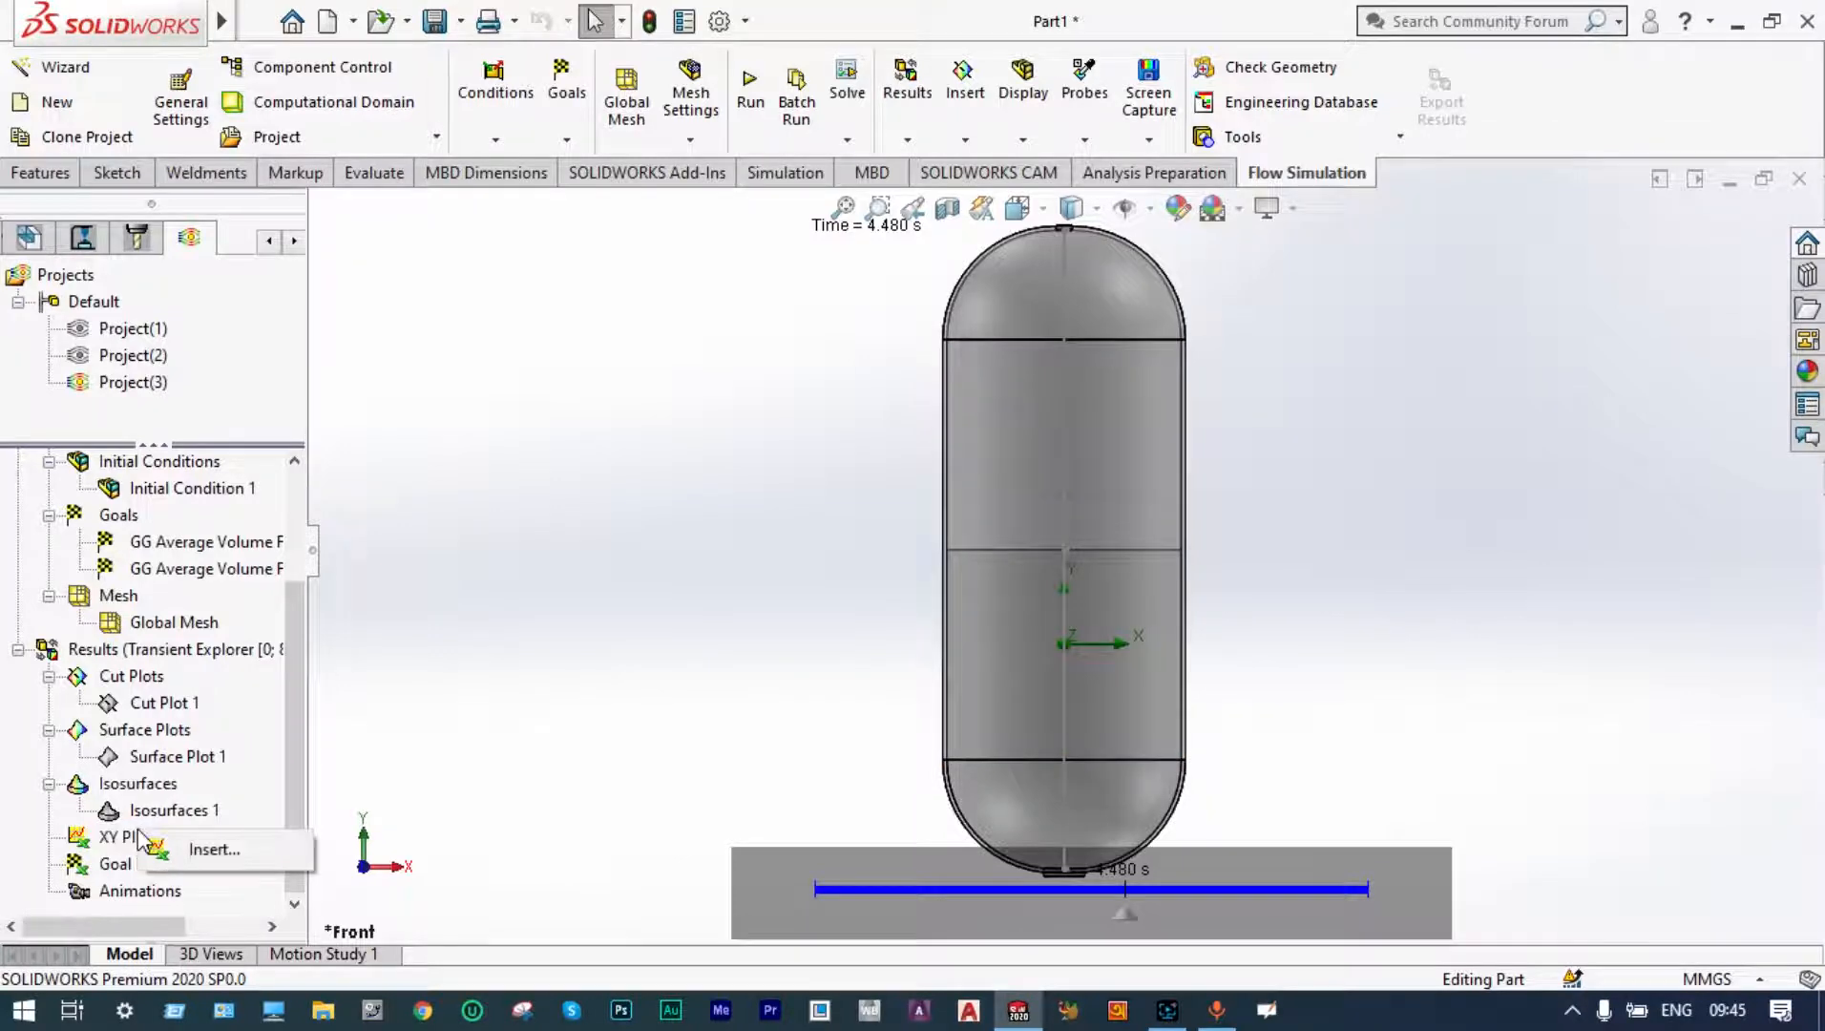
{"action": "left_click", "coordinate": [174, 847]}
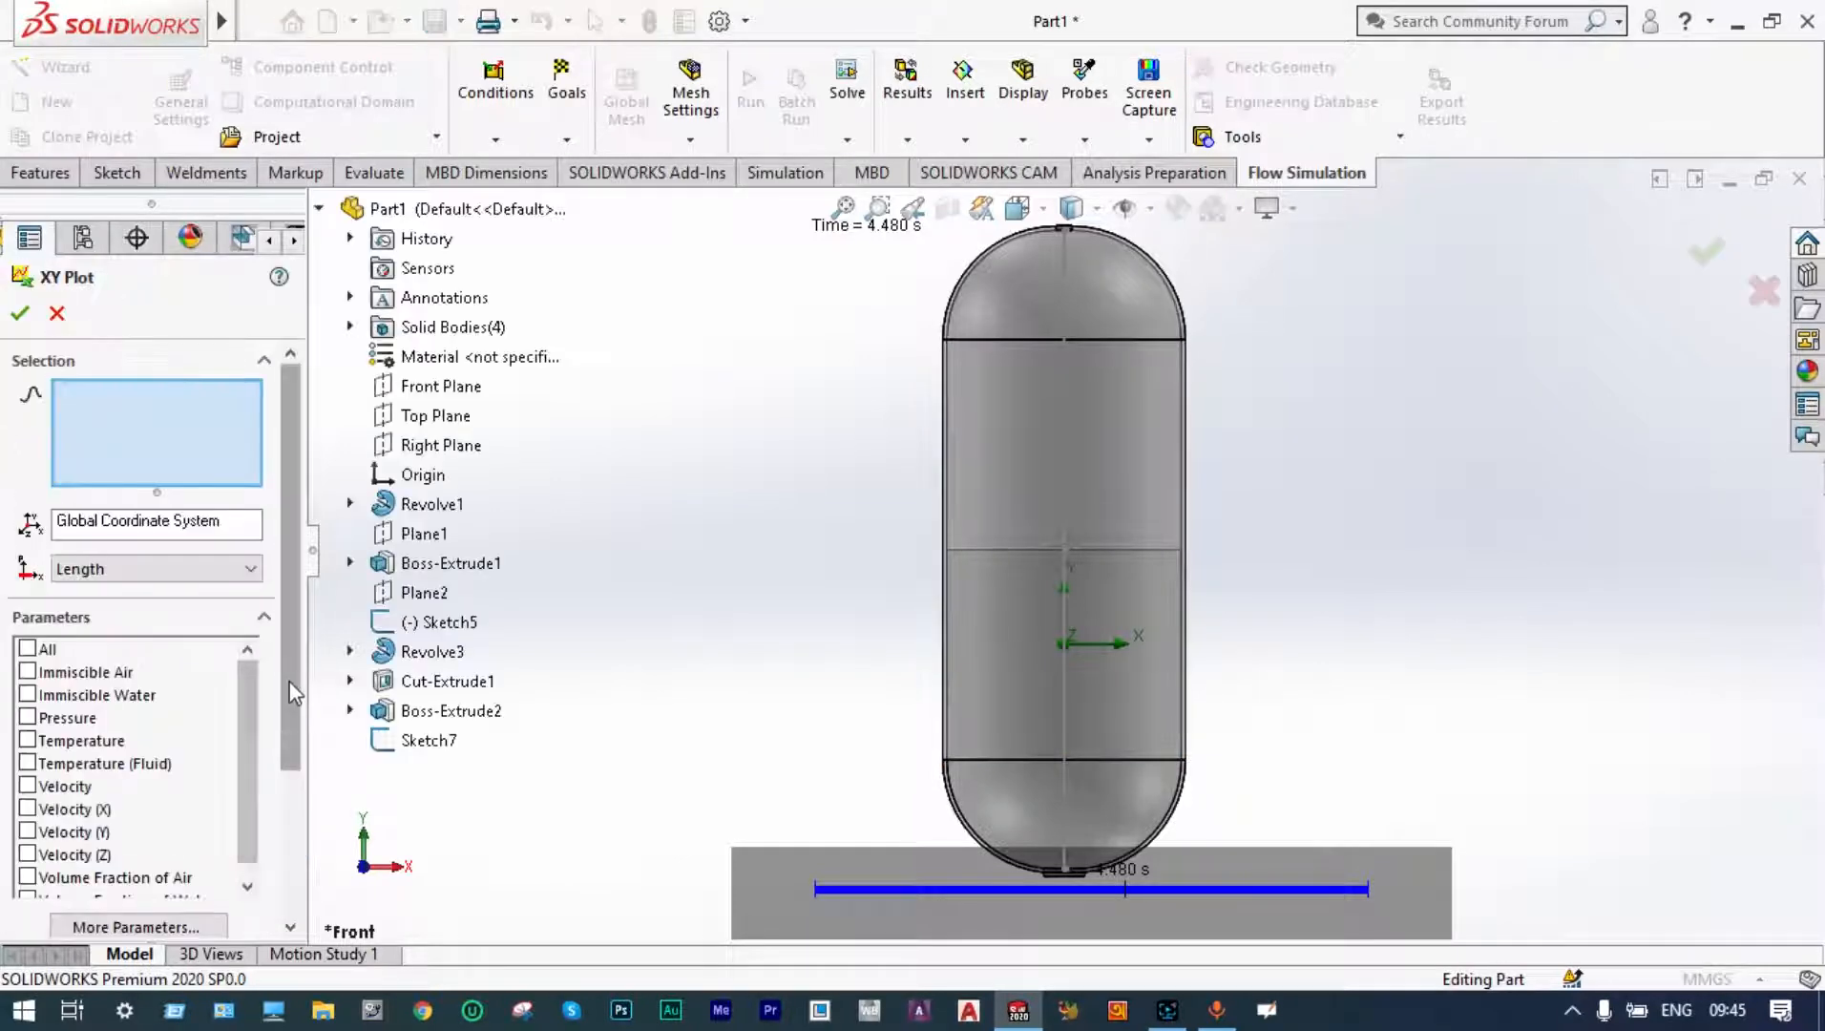
{"action": "left_click_drag", "start_coordinate": [241, 705], "coordinate": [246, 720]}
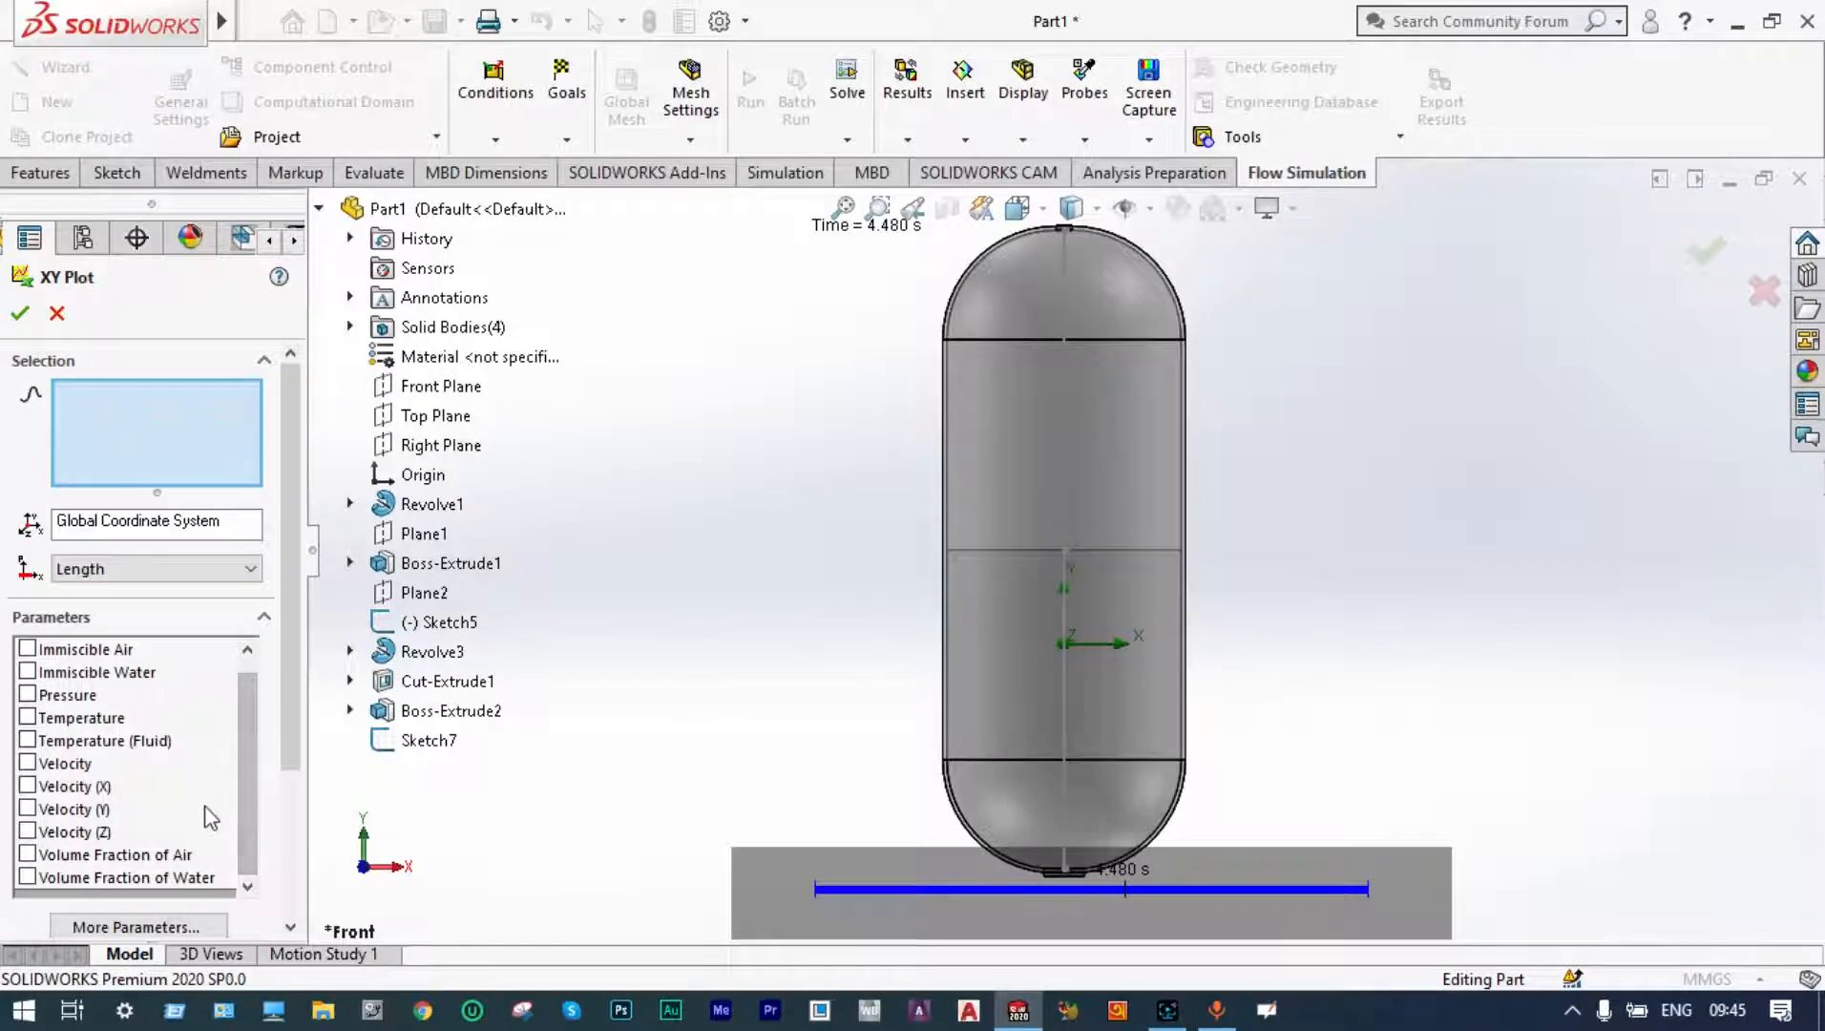
{"action": "left_click", "coordinate": [27, 854]}
{"action": "left_click", "coordinate": [27, 878]}
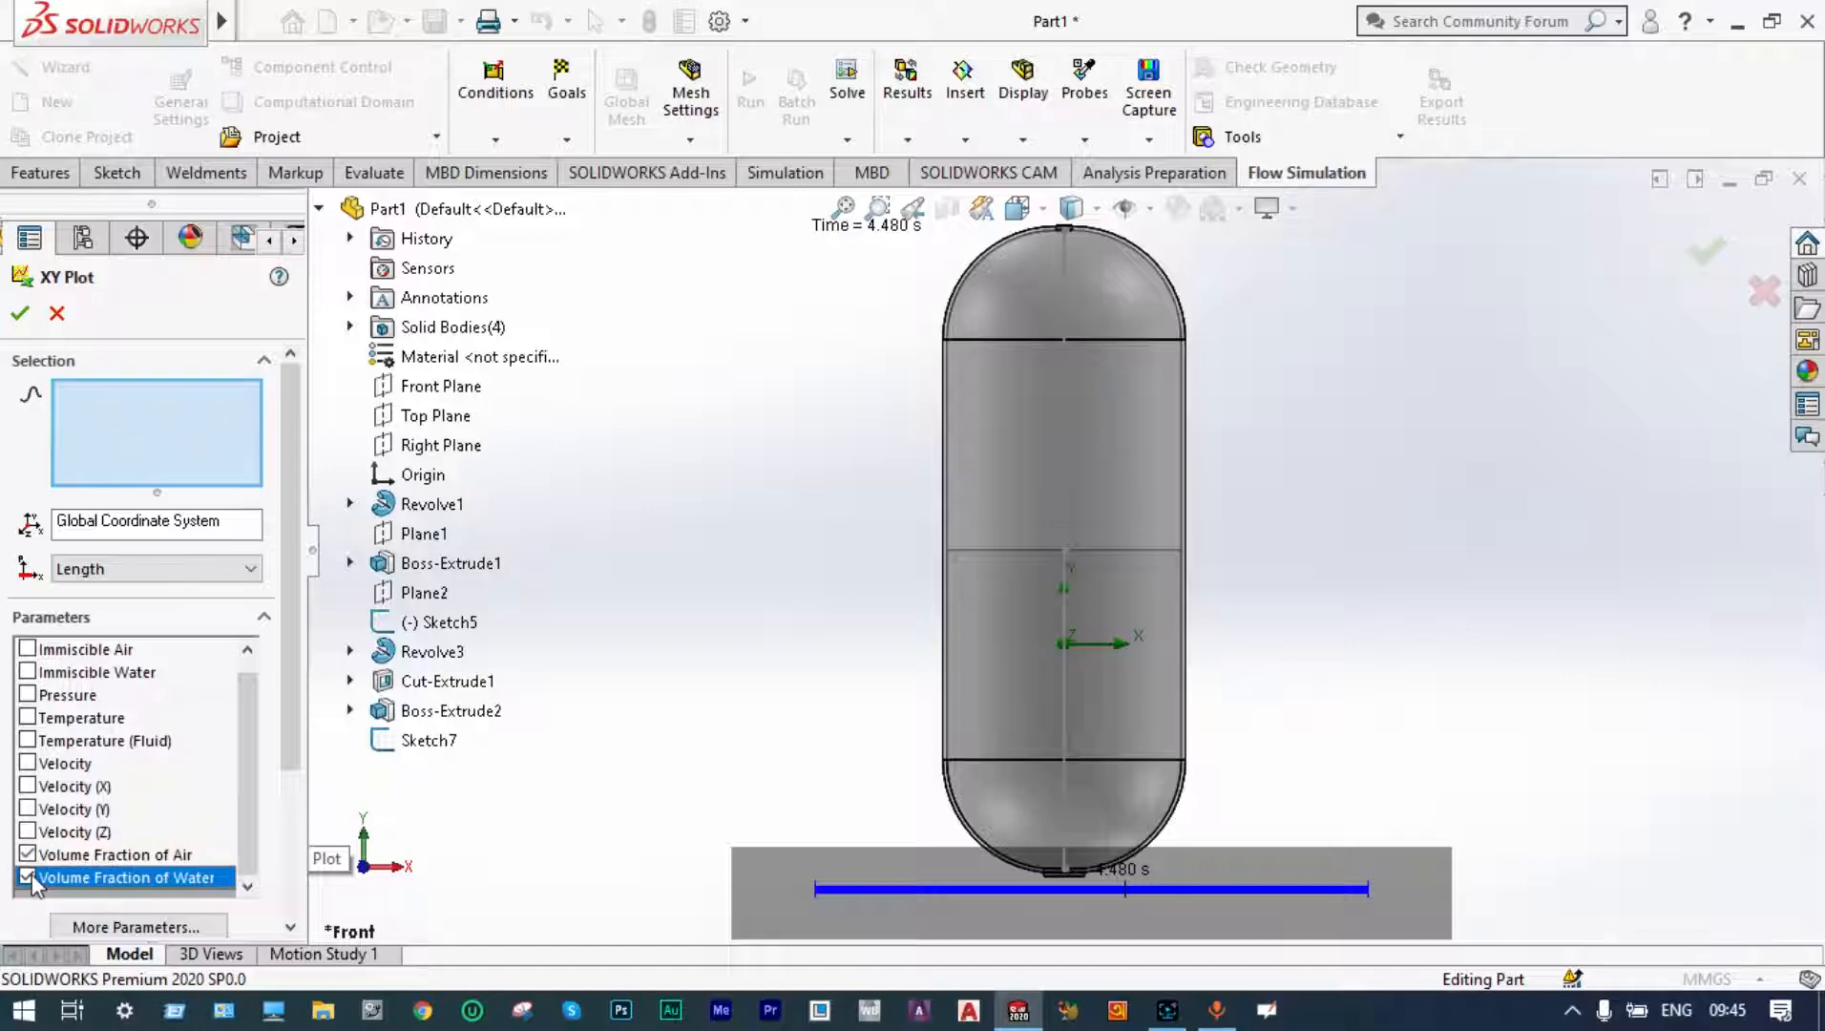
{"action": "left_click_drag", "start_coordinate": [294, 655], "coordinate": [280, 817]}
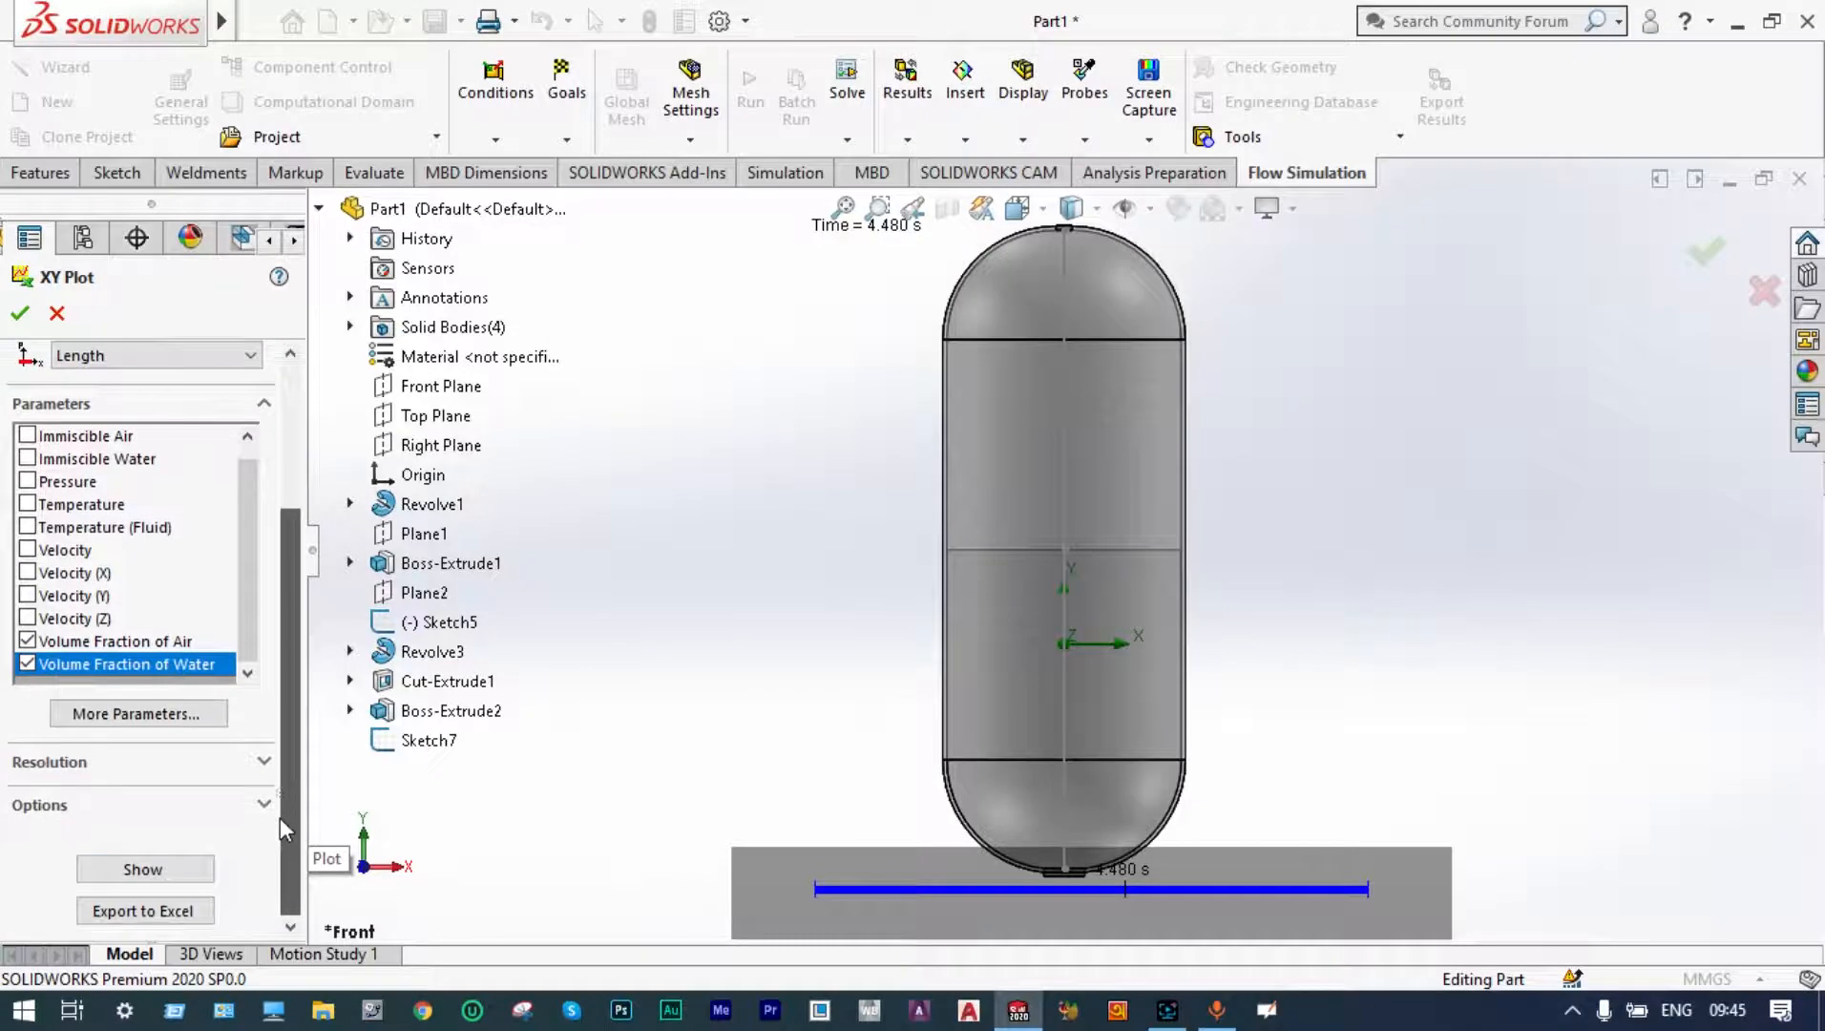
{"action": "left_click", "coordinate": [1065, 571]}
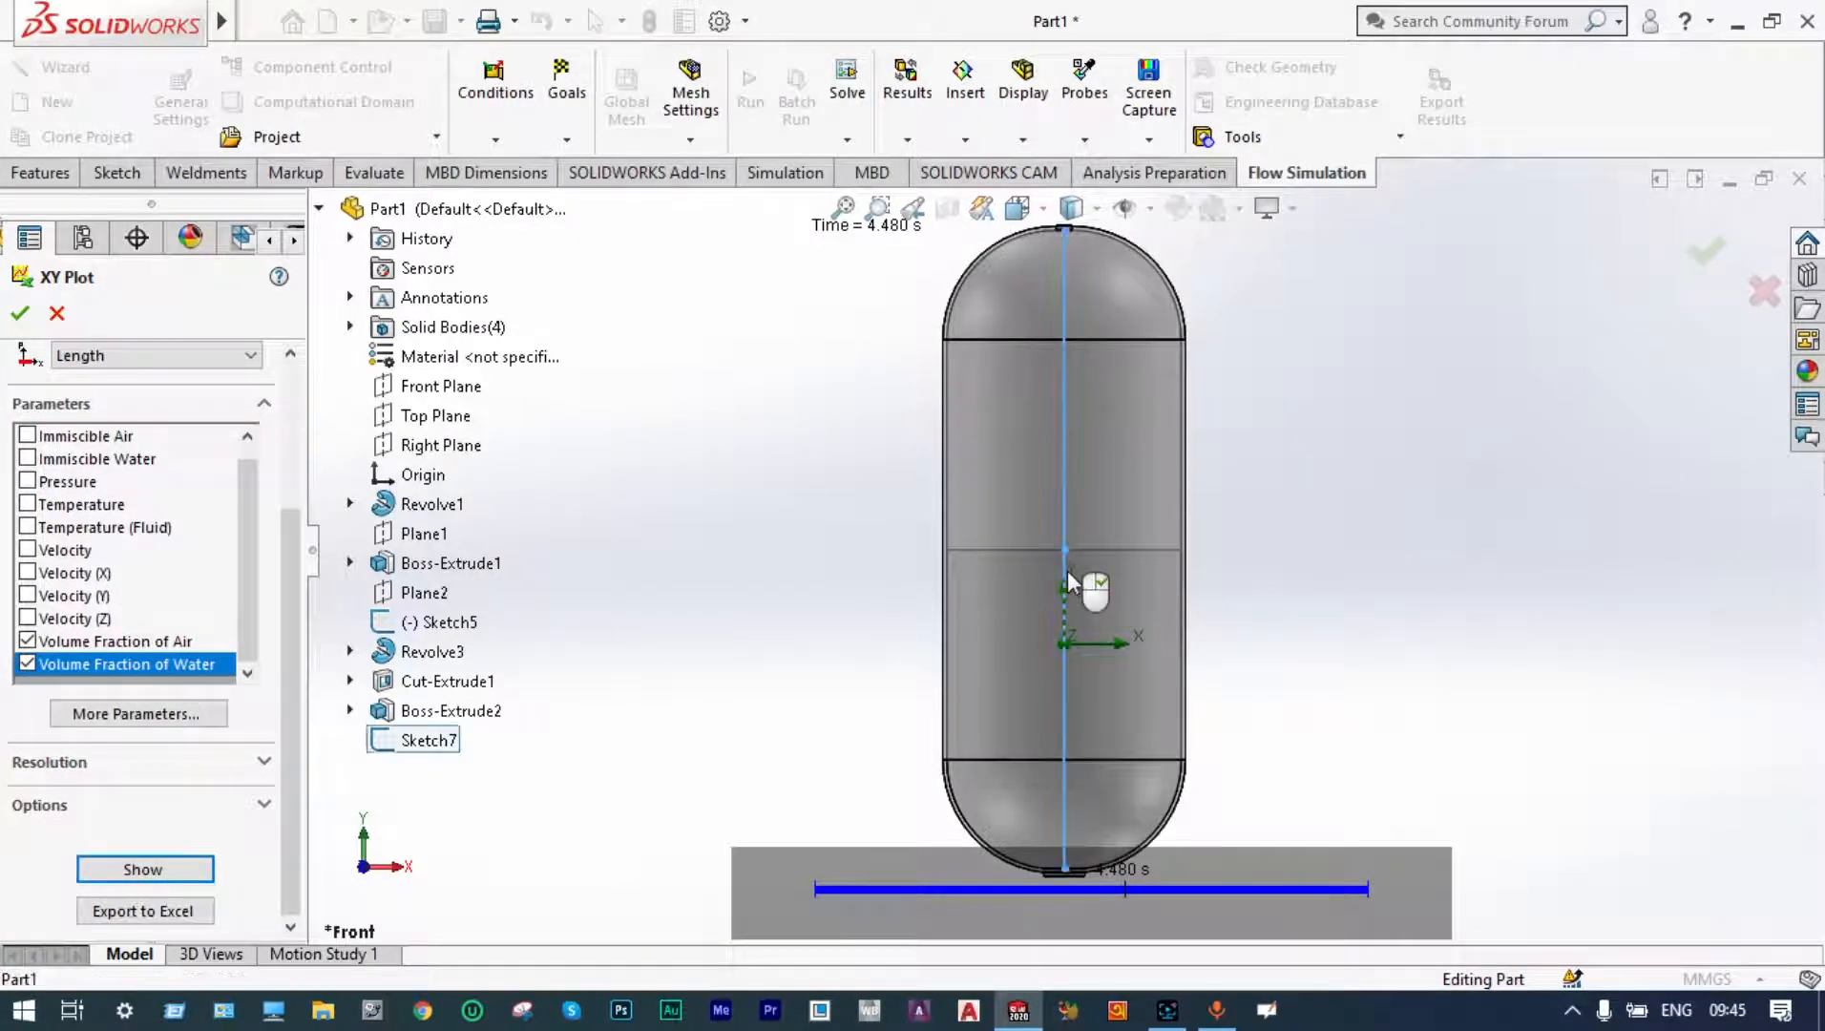
{"action": "left_click", "coordinate": [203, 871]}
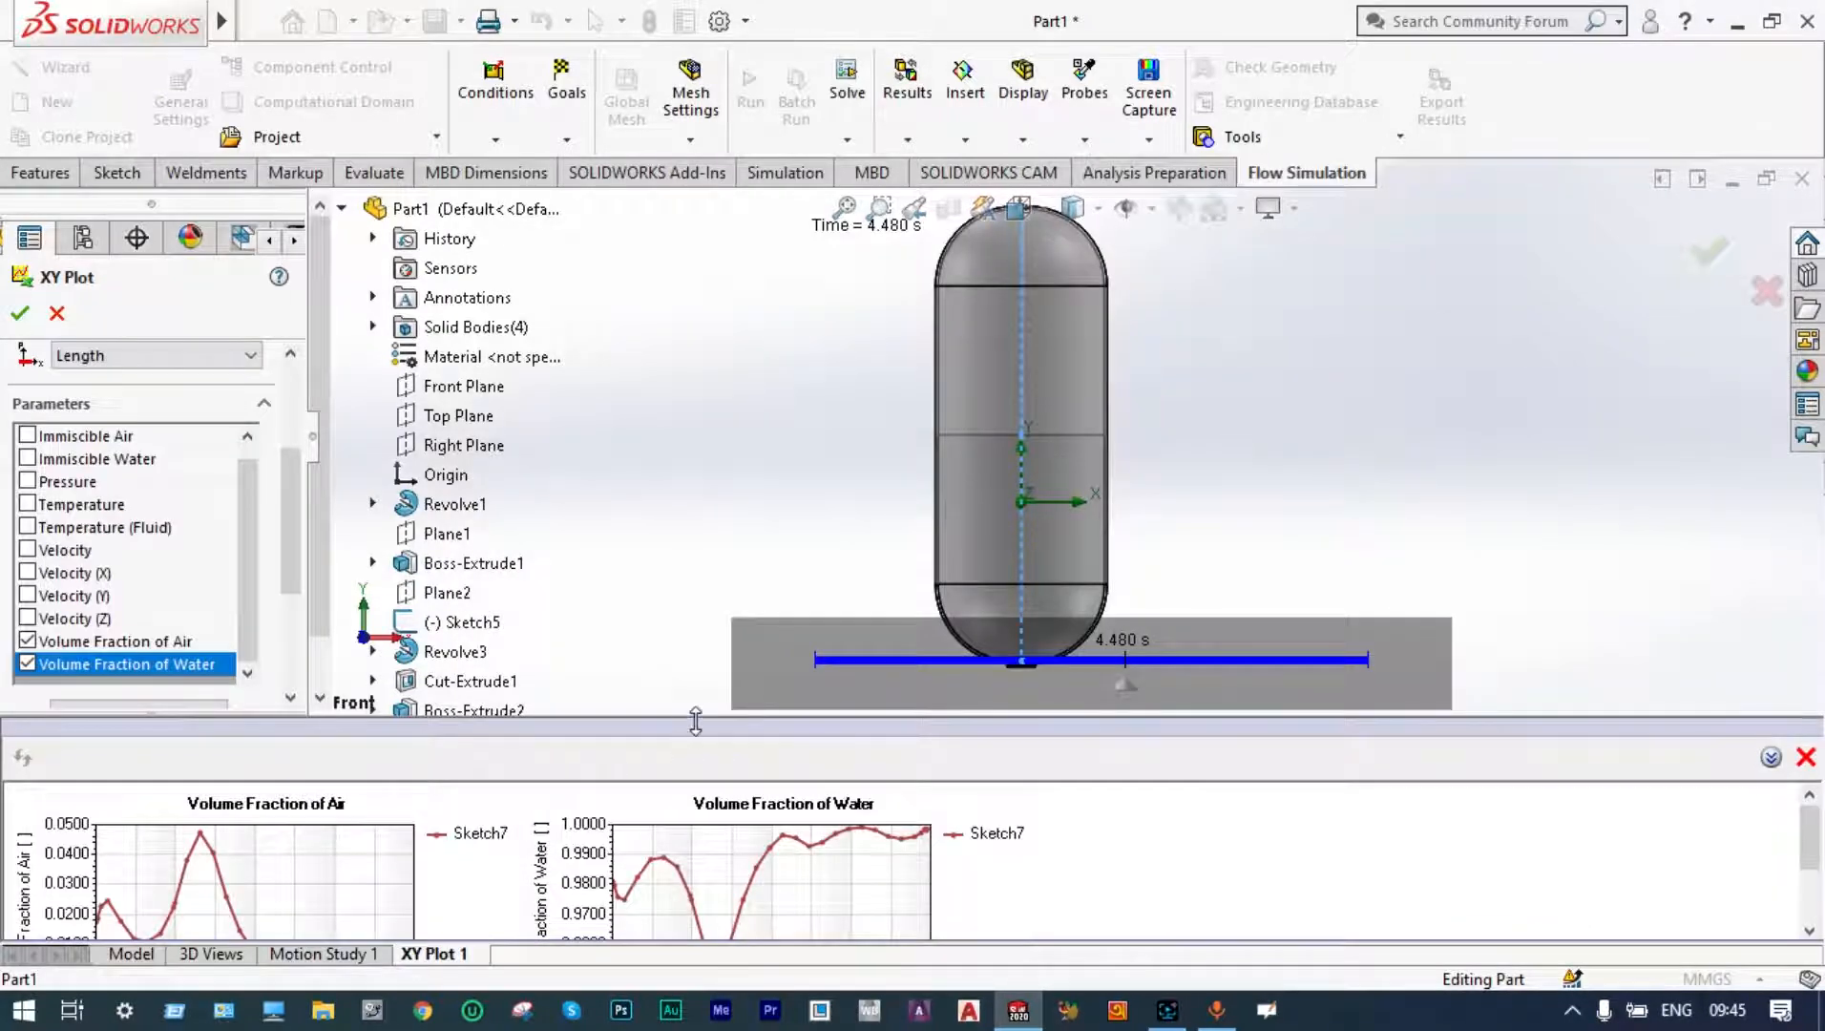
- Enlarge the XY plot graphs, play their change over time, and accept the plot with the playback paused
{"action": "left_click_drag", "start_coordinate": [696, 723], "coordinate": [696, 630]}
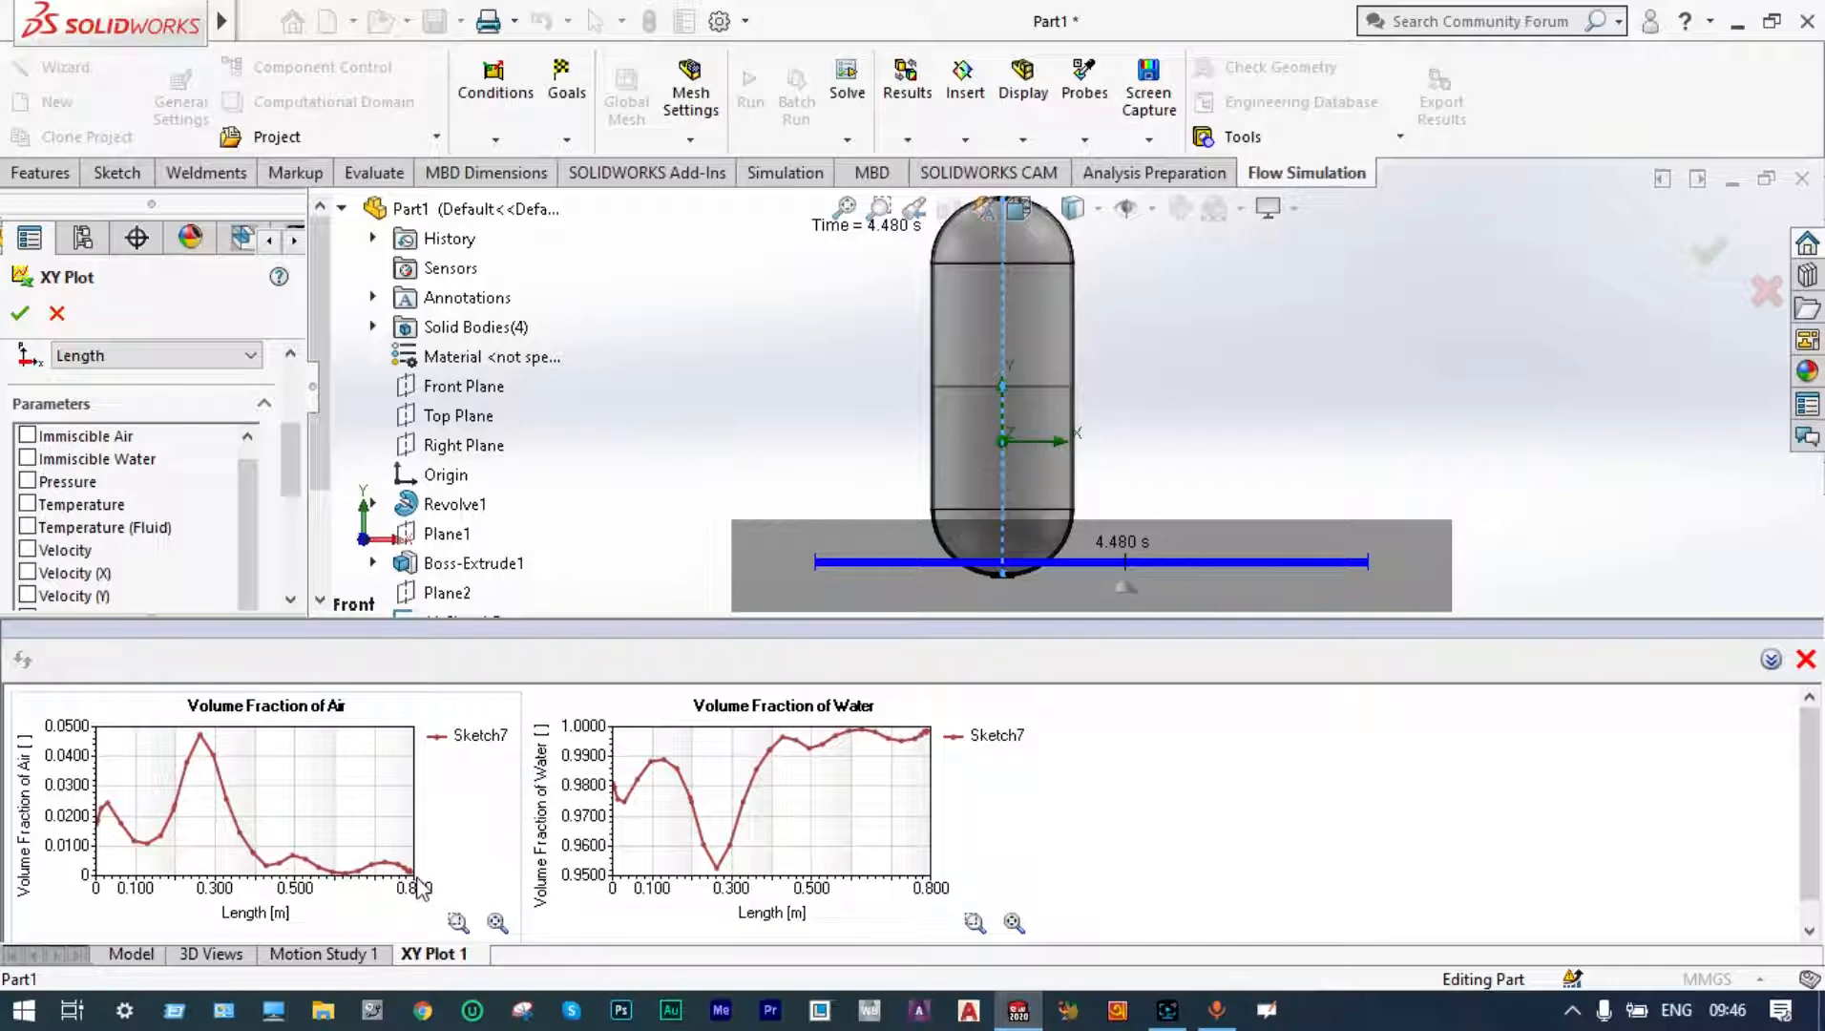
{"action": "mouse_move", "coordinate": [864, 568]}
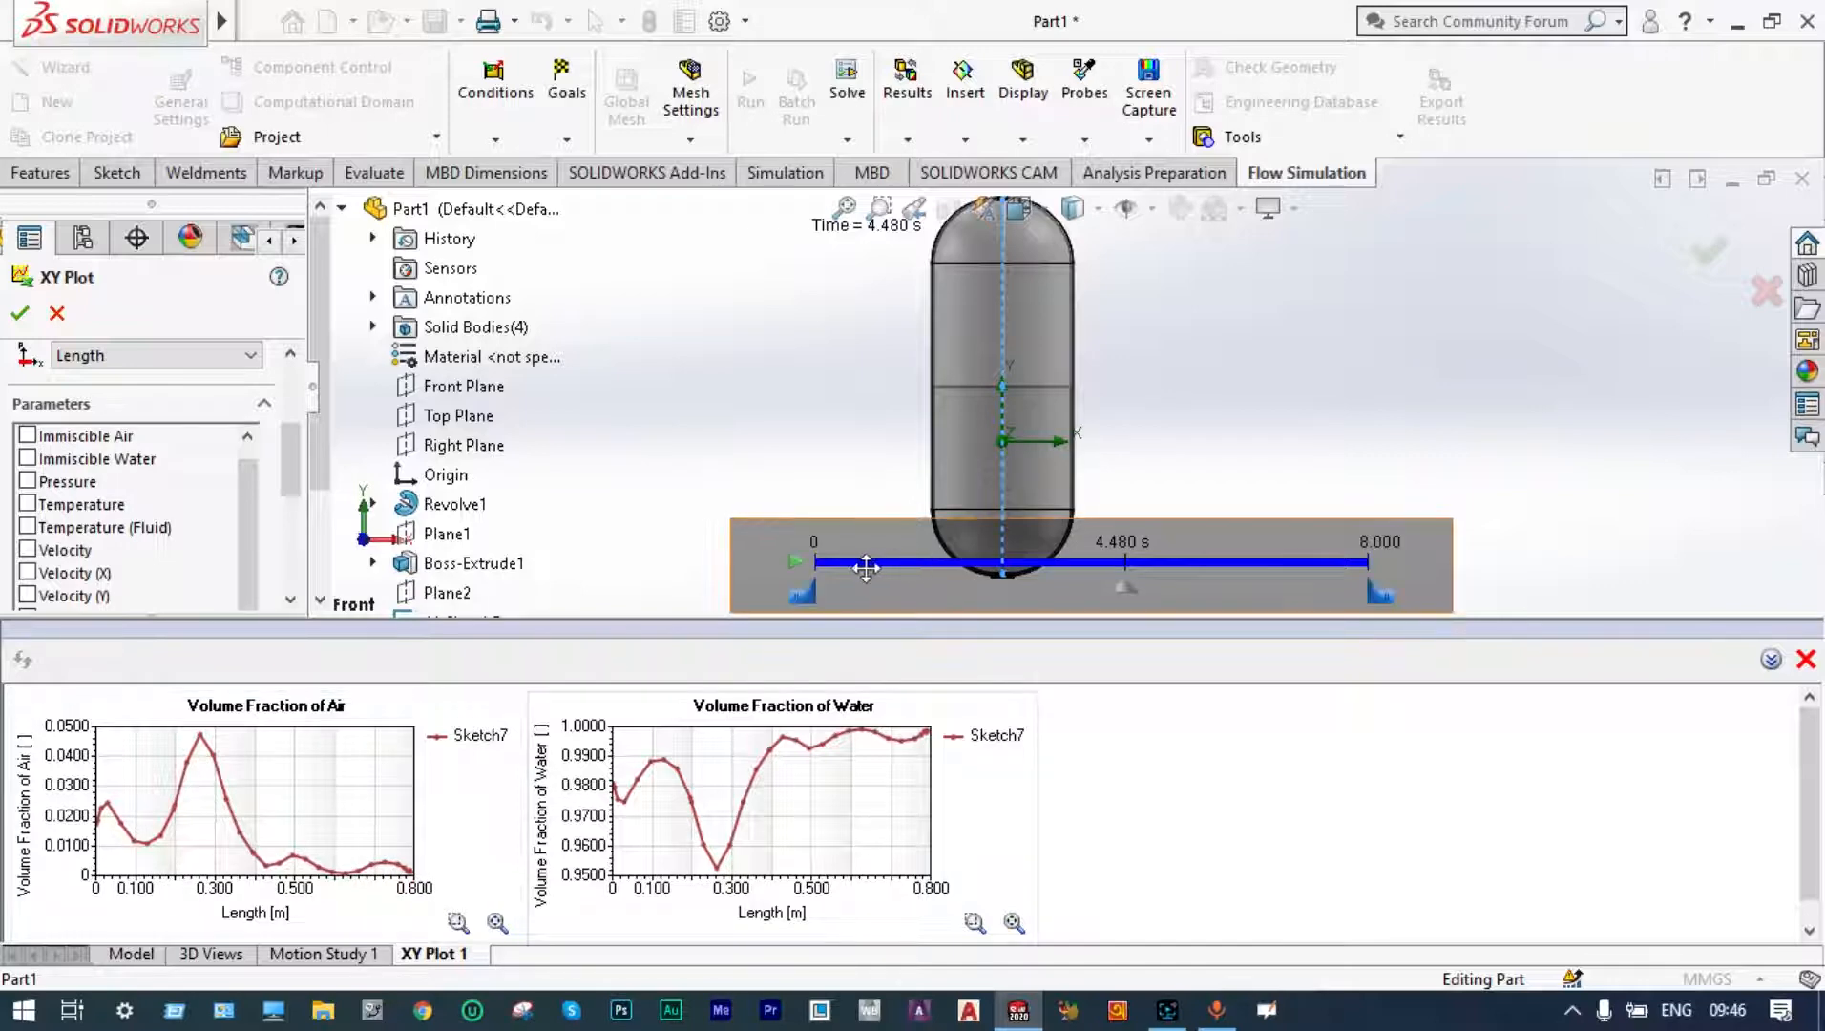
{"action": "left_click", "coordinate": [796, 556]}
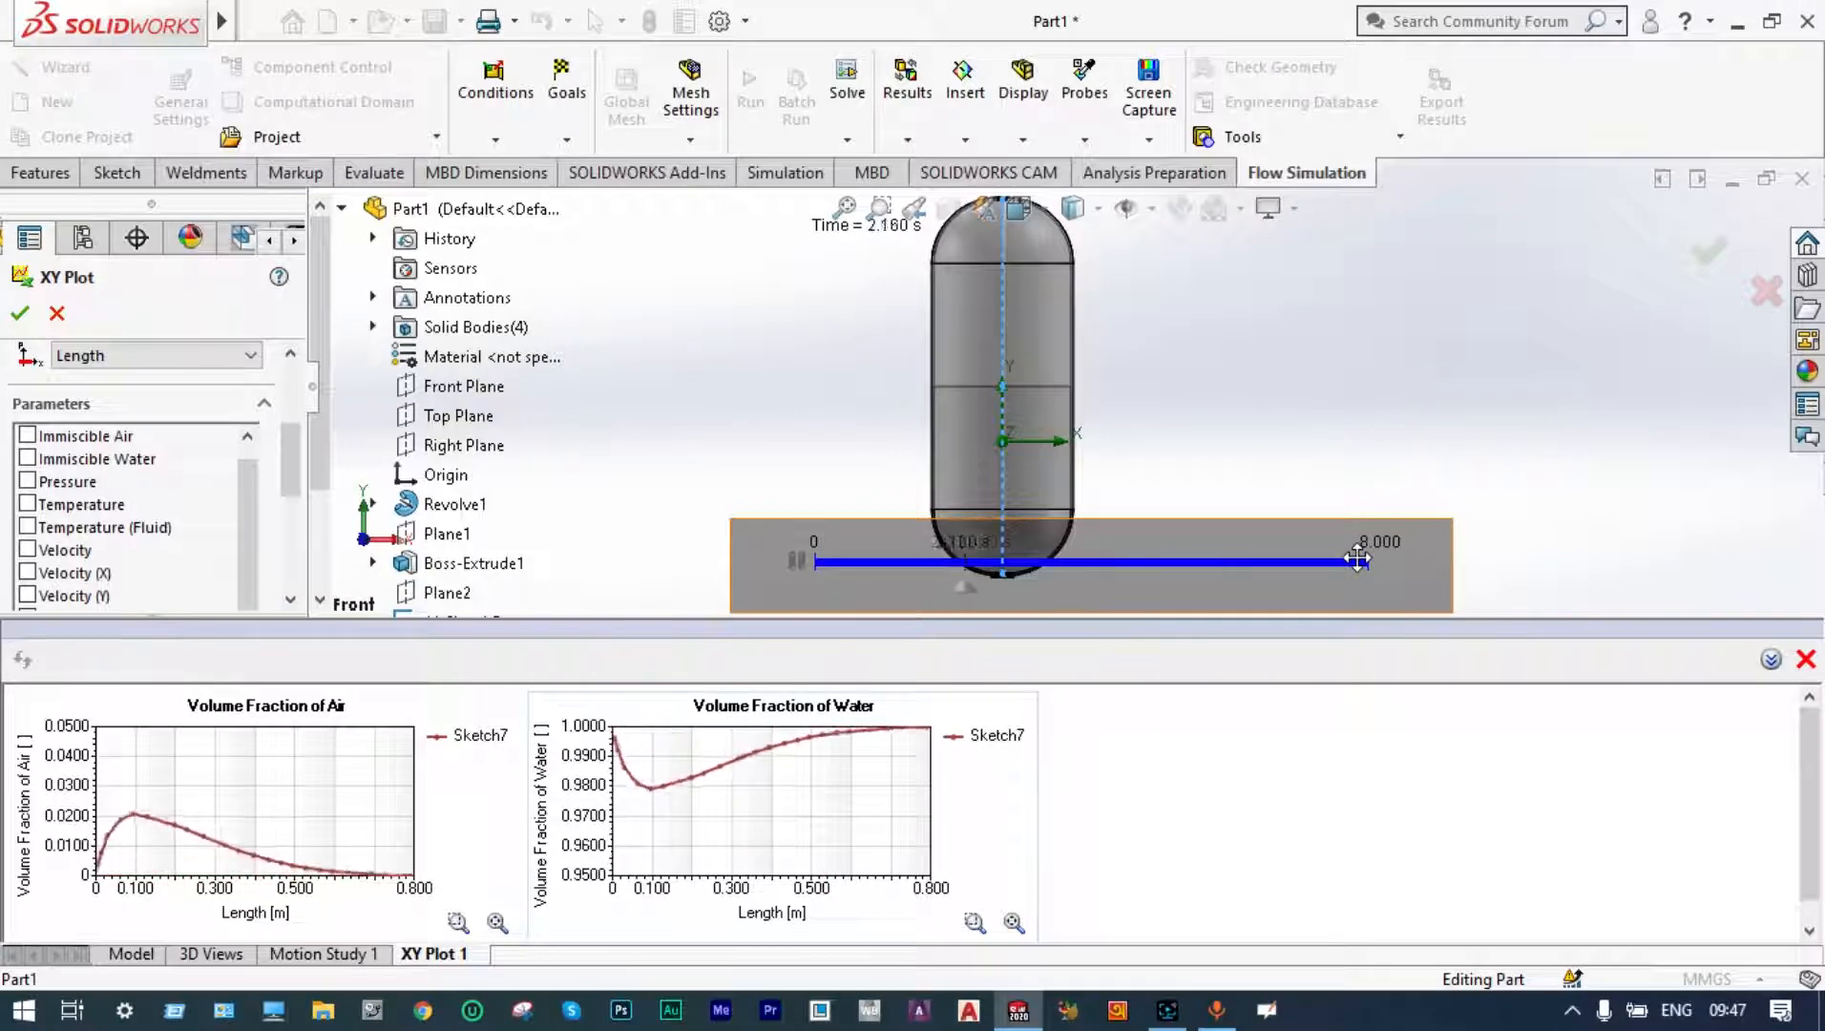
{"action": "left_click", "coordinate": [19, 313]}
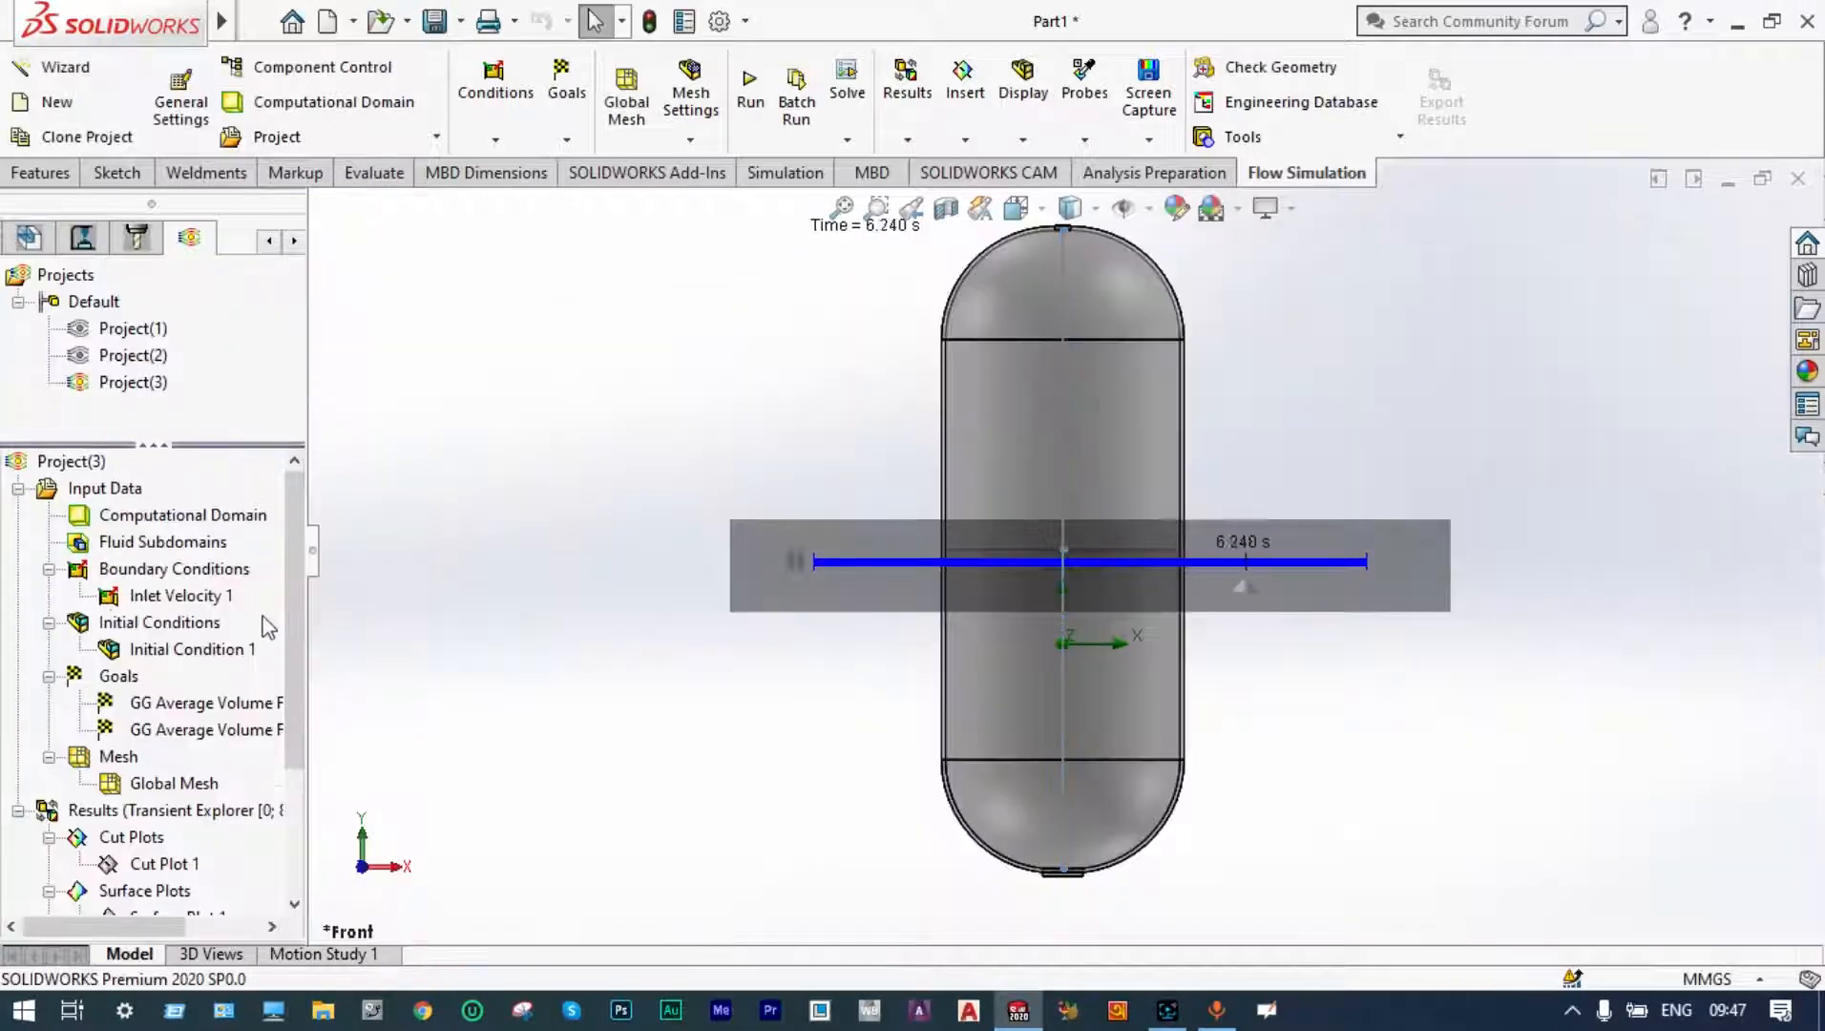
{"action": "left_click", "coordinate": [793, 560]}
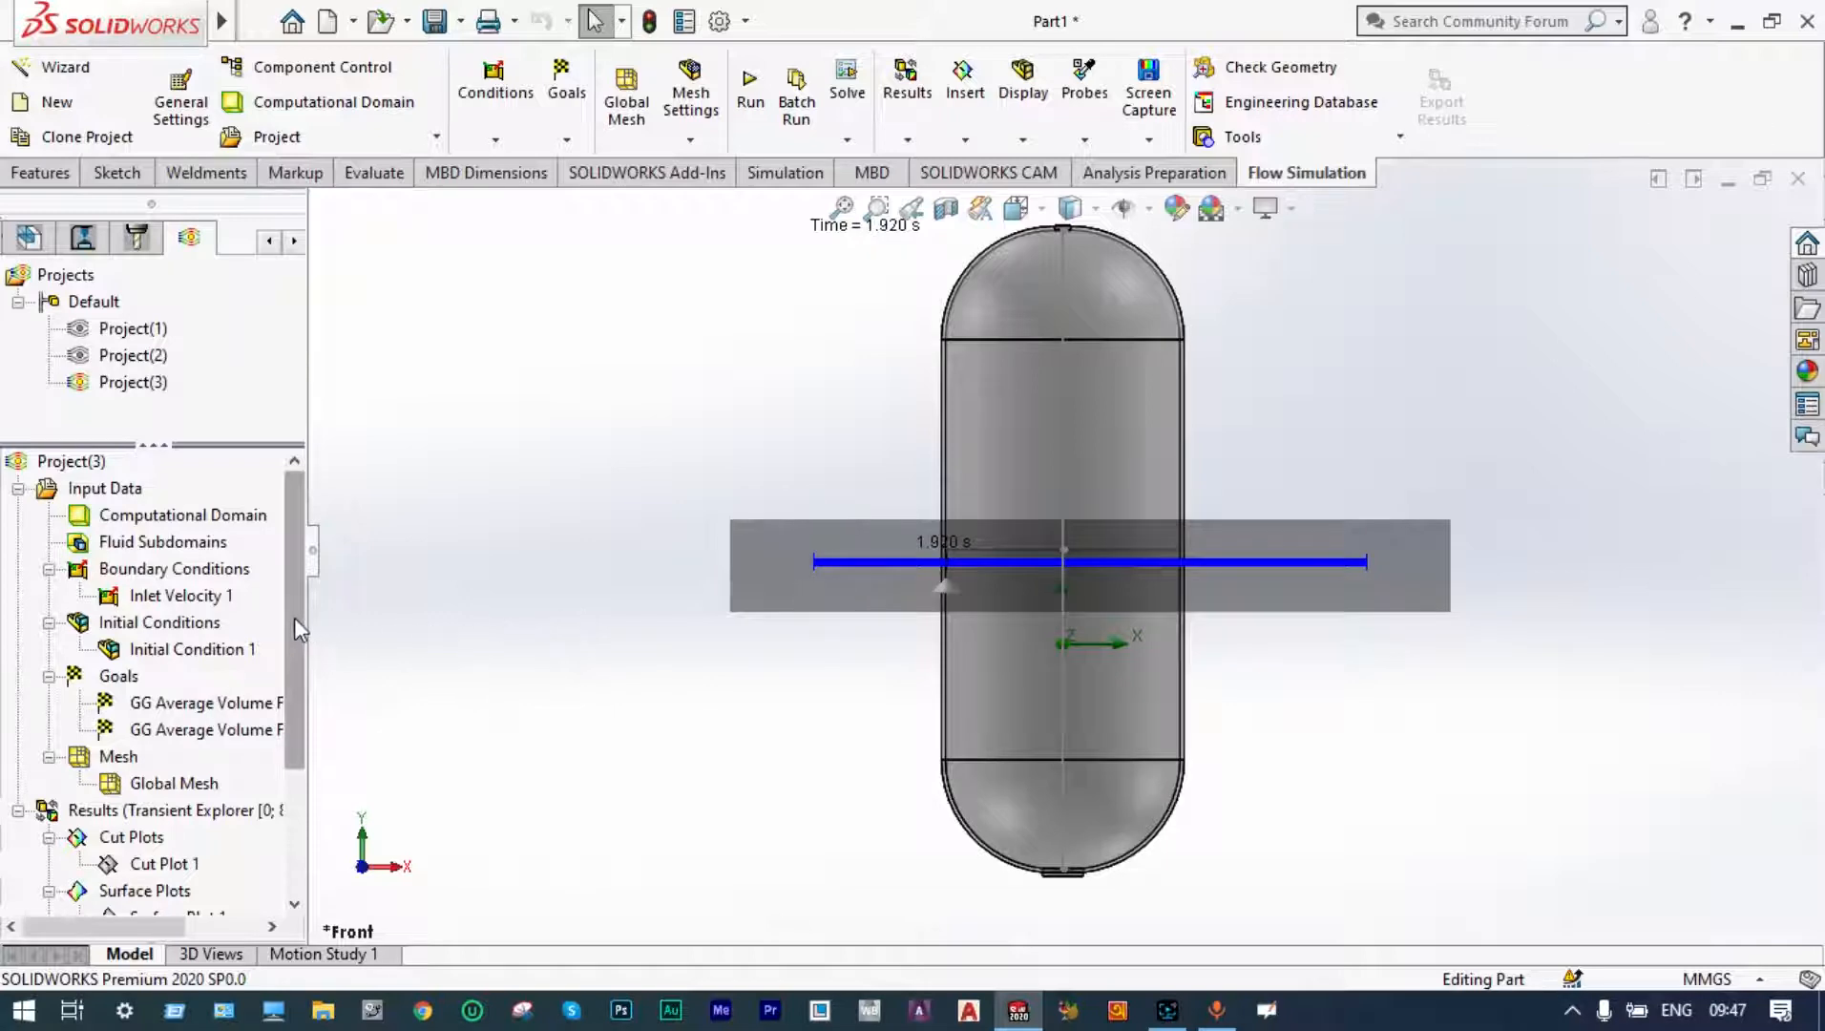
- Reopen XY Plot 1 and export its data to Excel
{"action": "left_click_drag", "start_coordinate": [294, 618], "coordinate": [288, 772]}
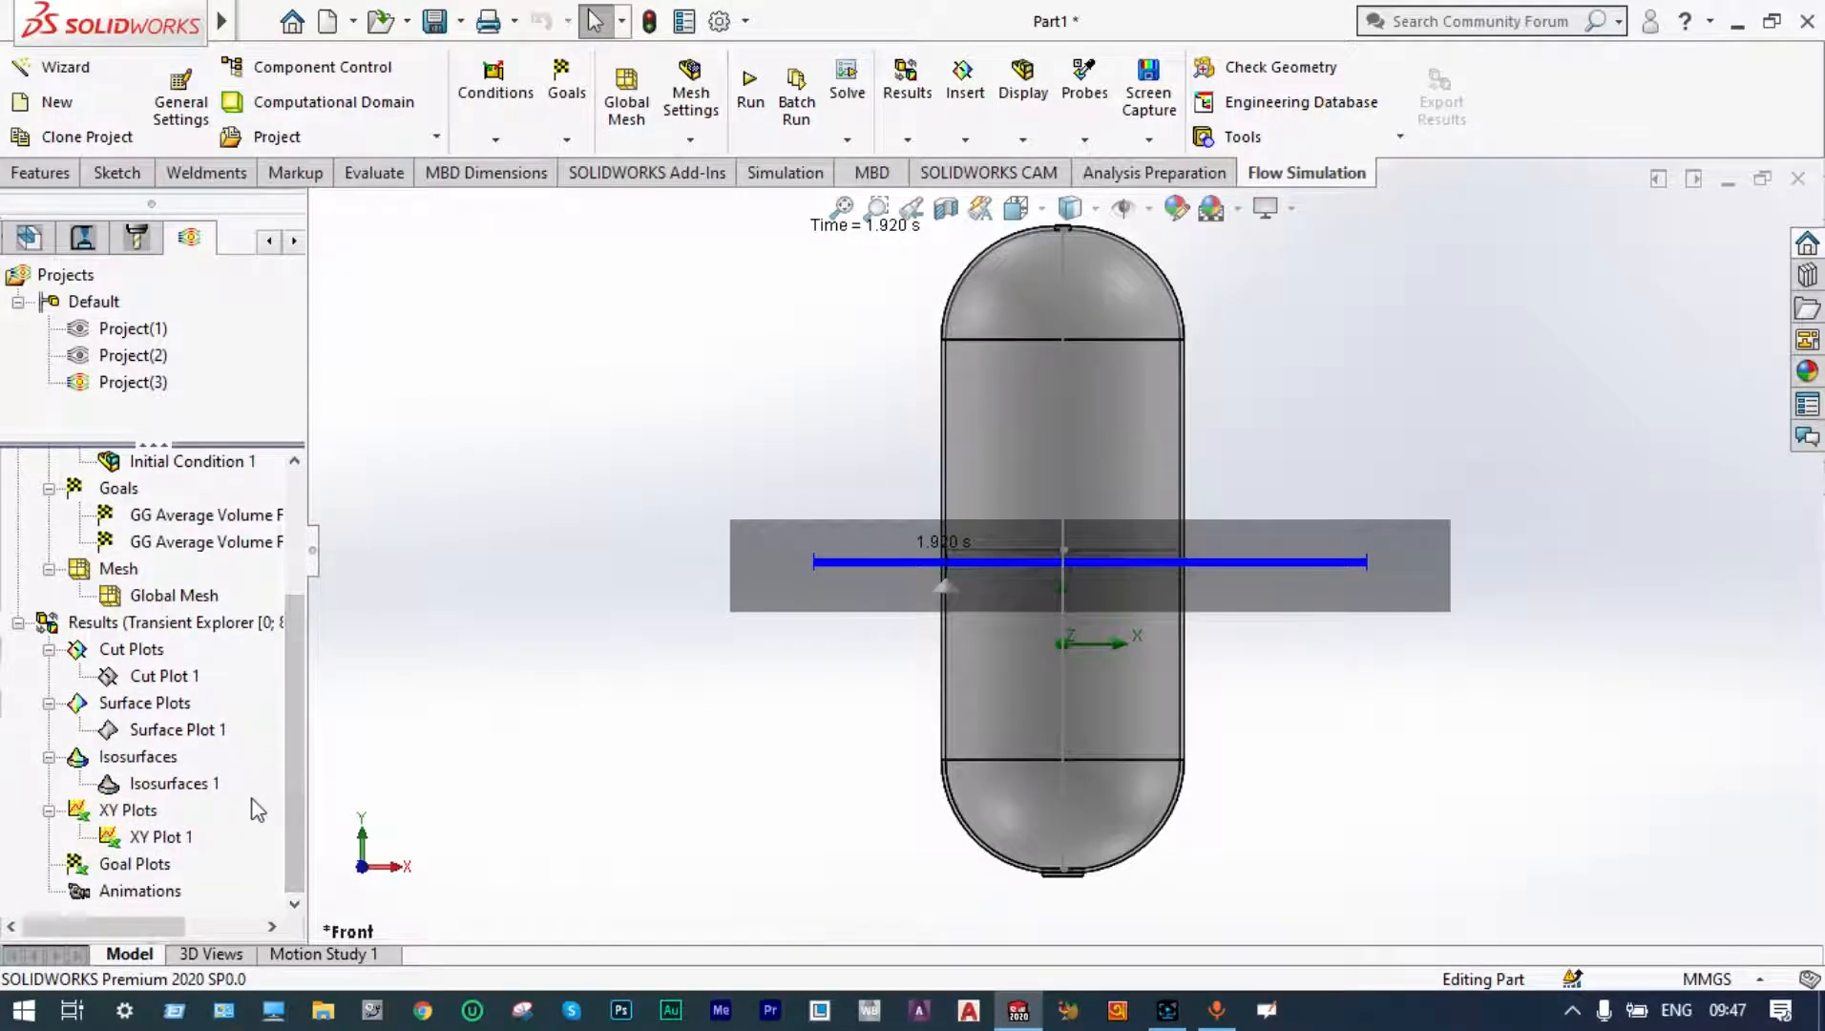
{"action": "double_click", "coordinate": [168, 836]}
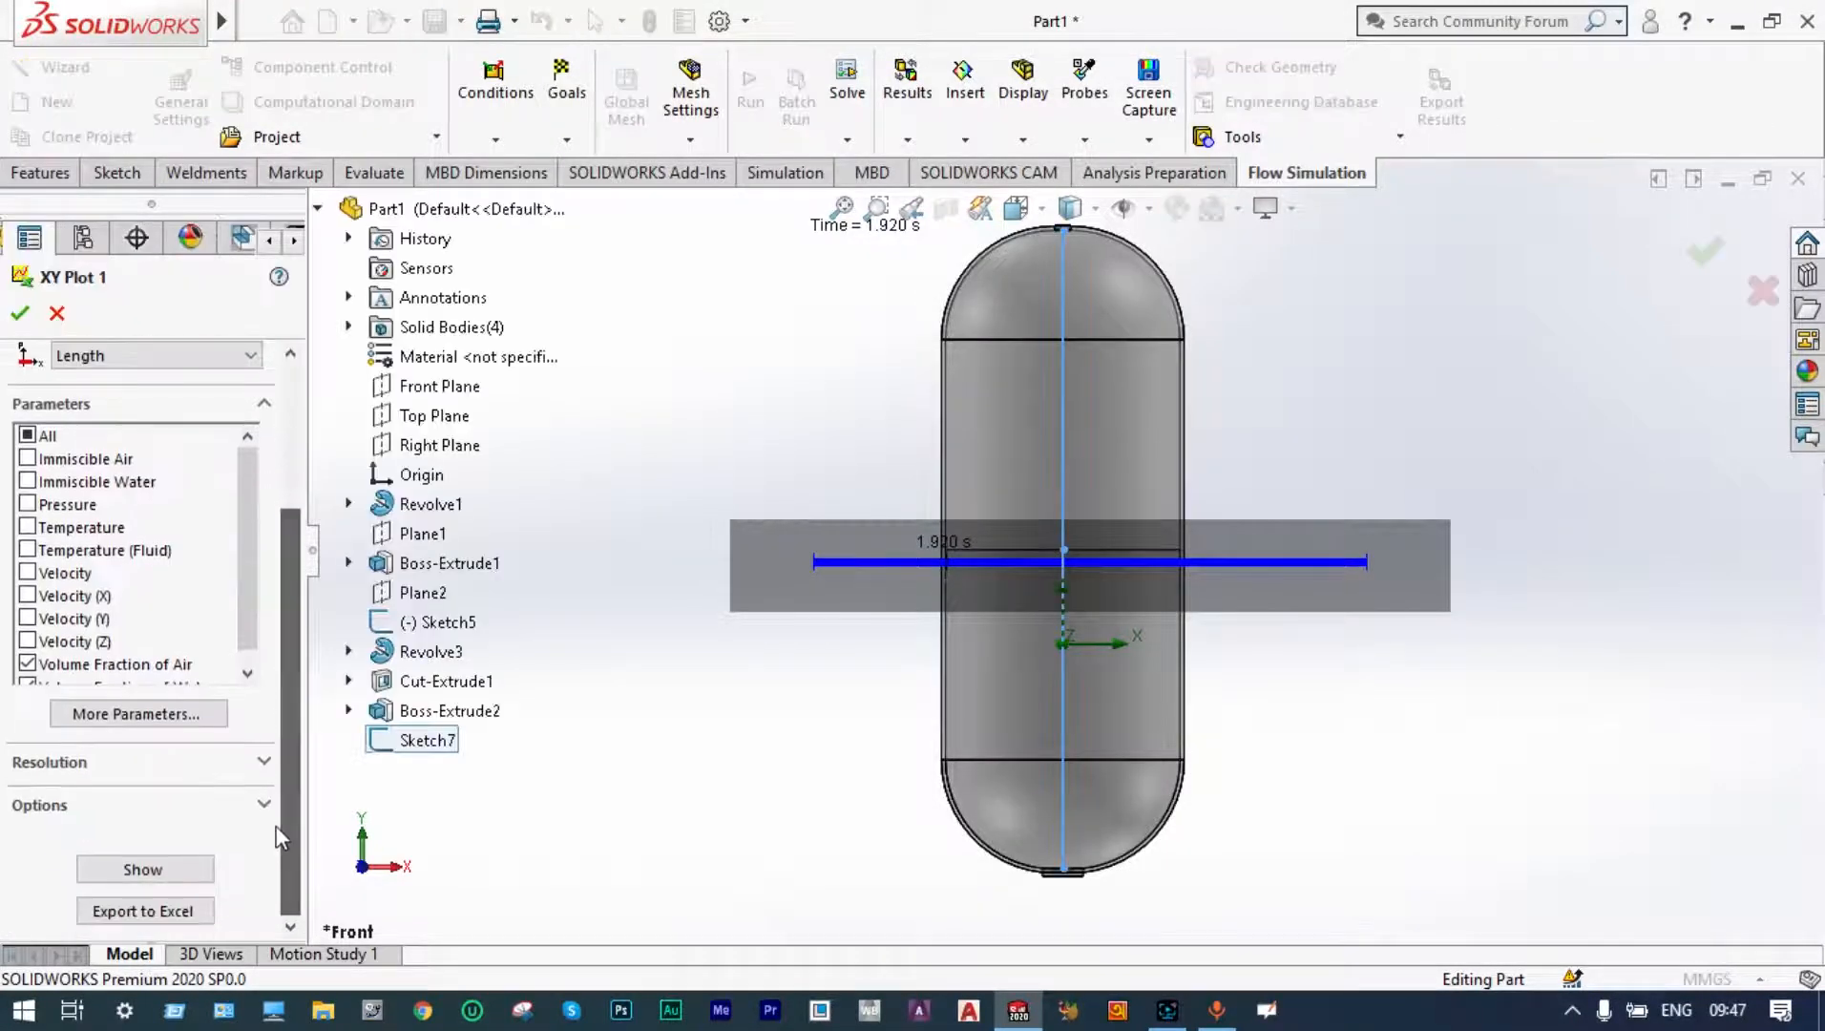
{"action": "left_click", "coordinate": [175, 910]}
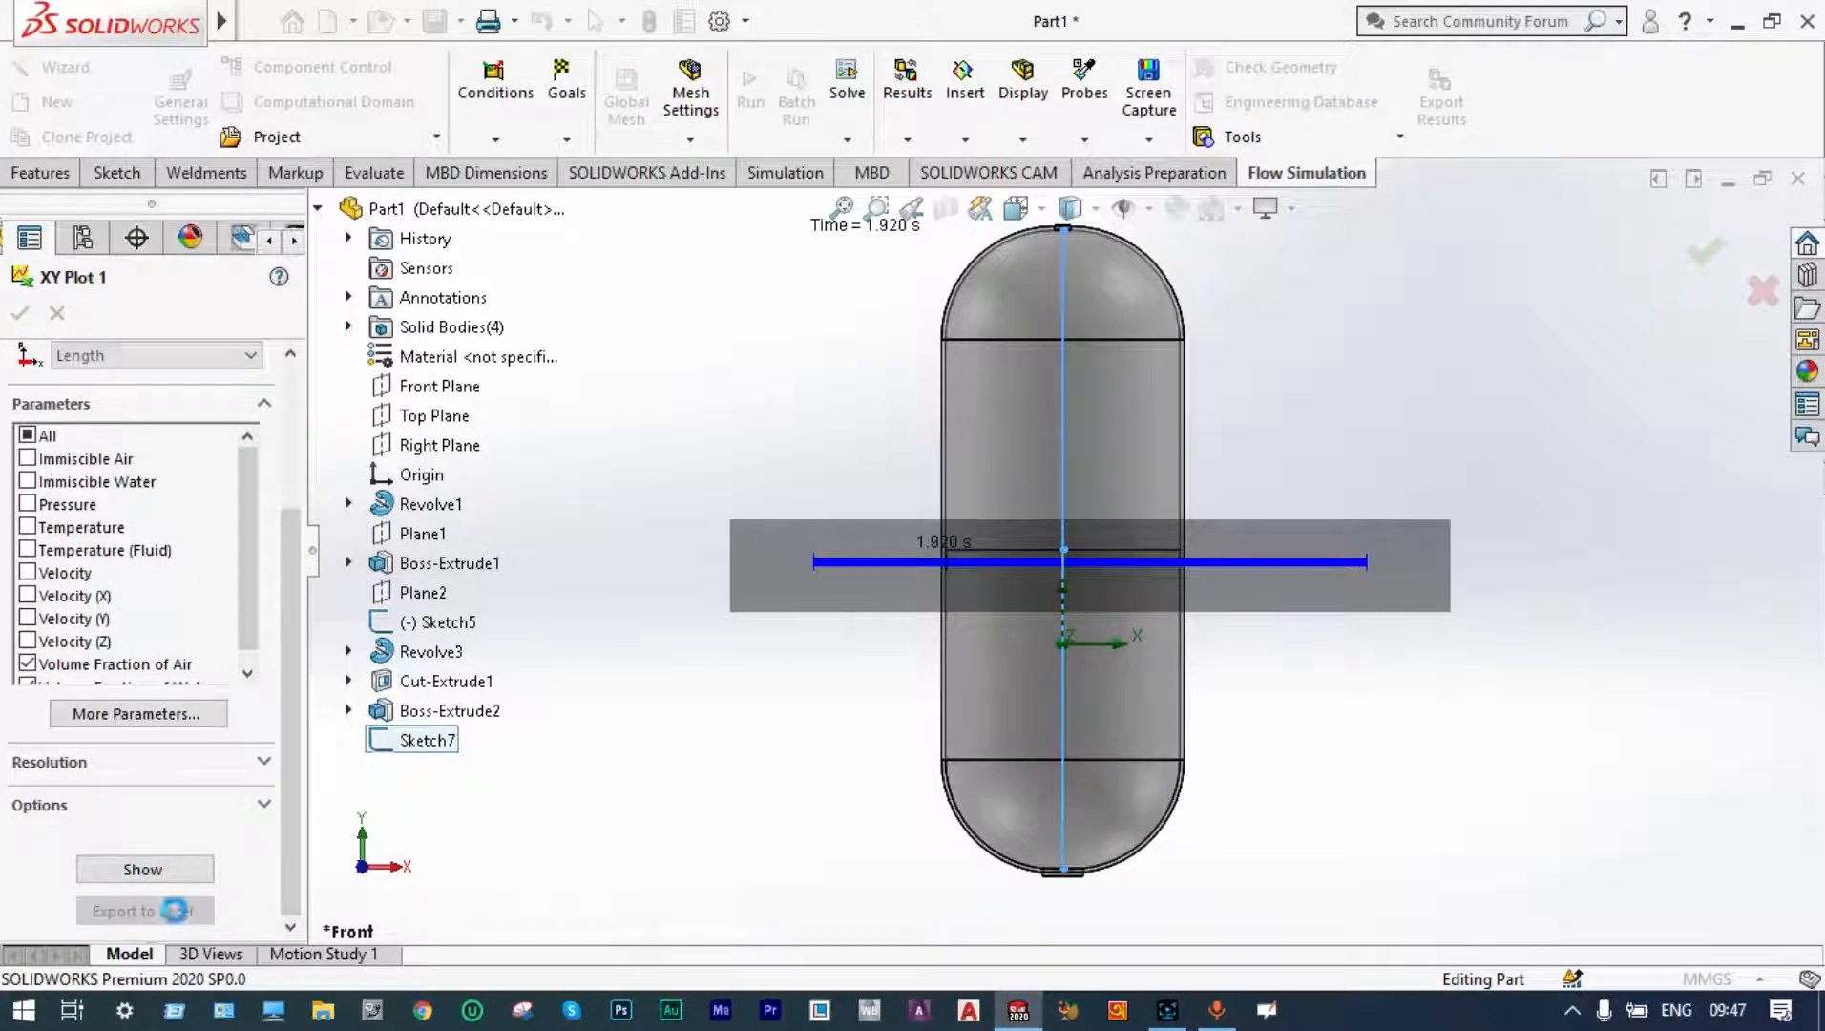
- Compare the Volume Fraction of Water and Volume Fraction of Air charts in Excel, then close the workbook and the XY plot settings
{"action": "mouse_move", "coordinate": [1318, 1012]}
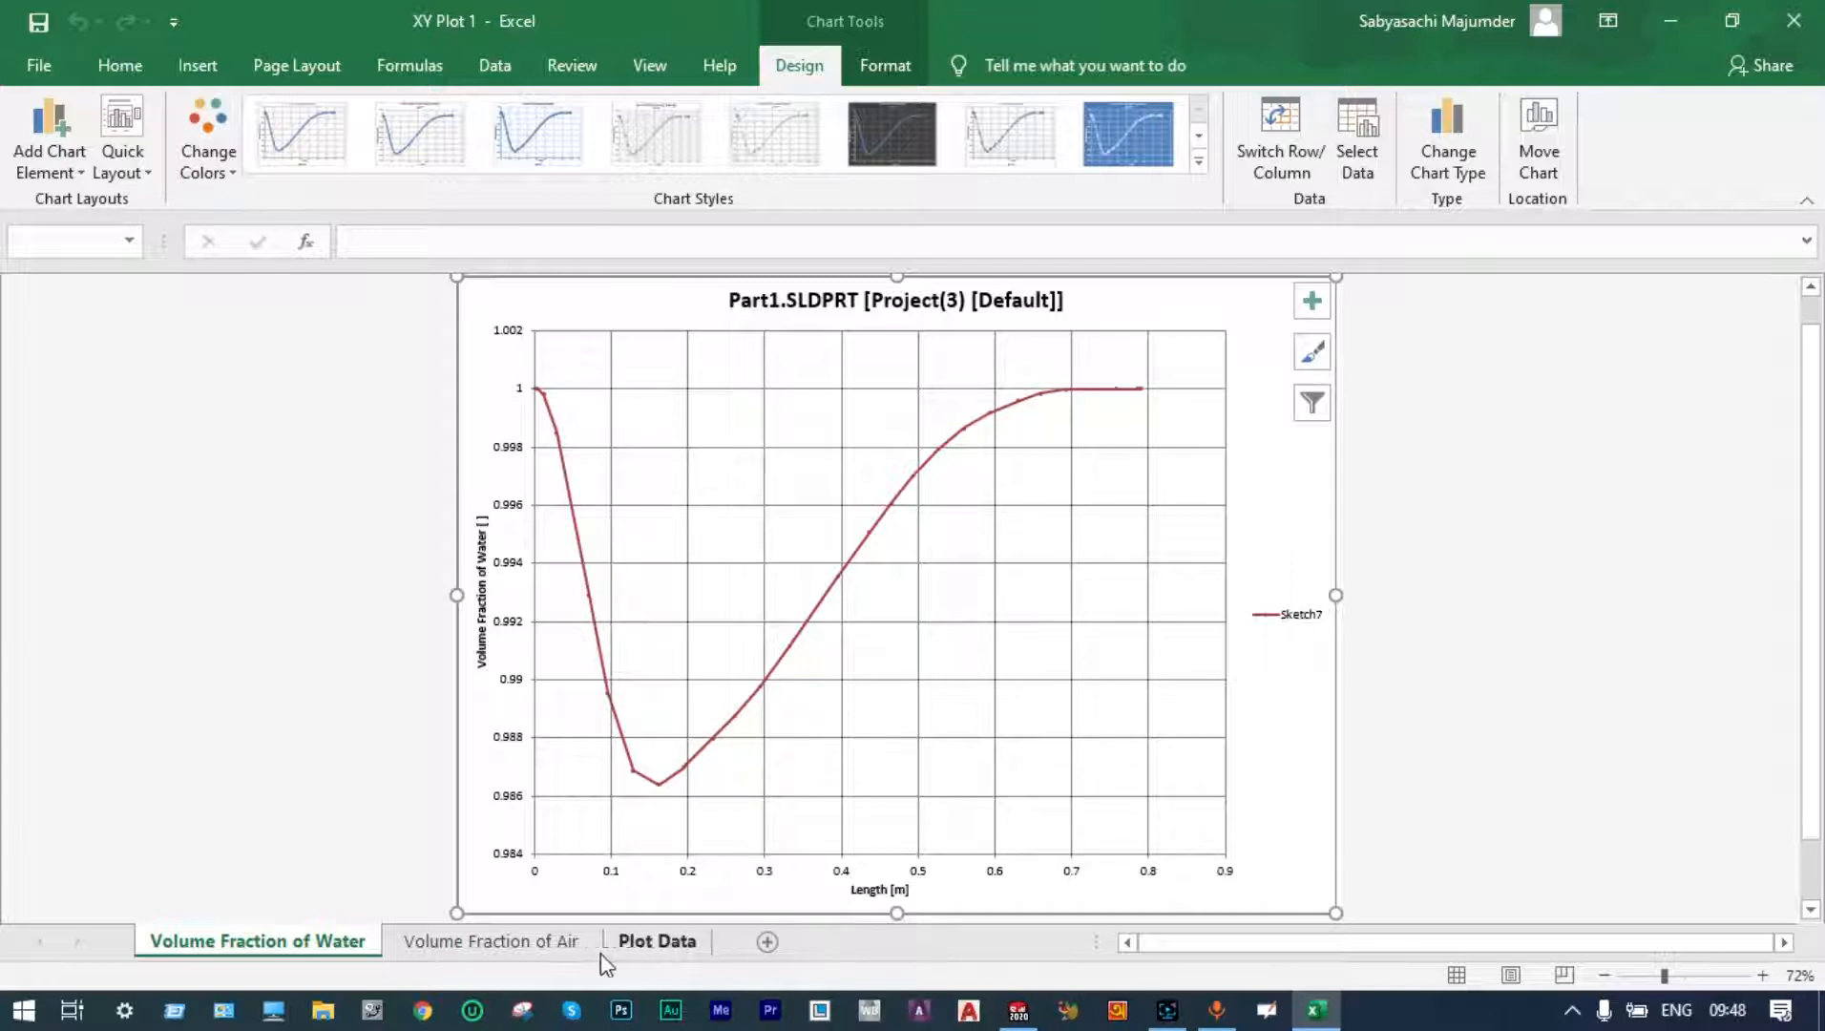
{"action": "left_click", "coordinate": [554, 950]}
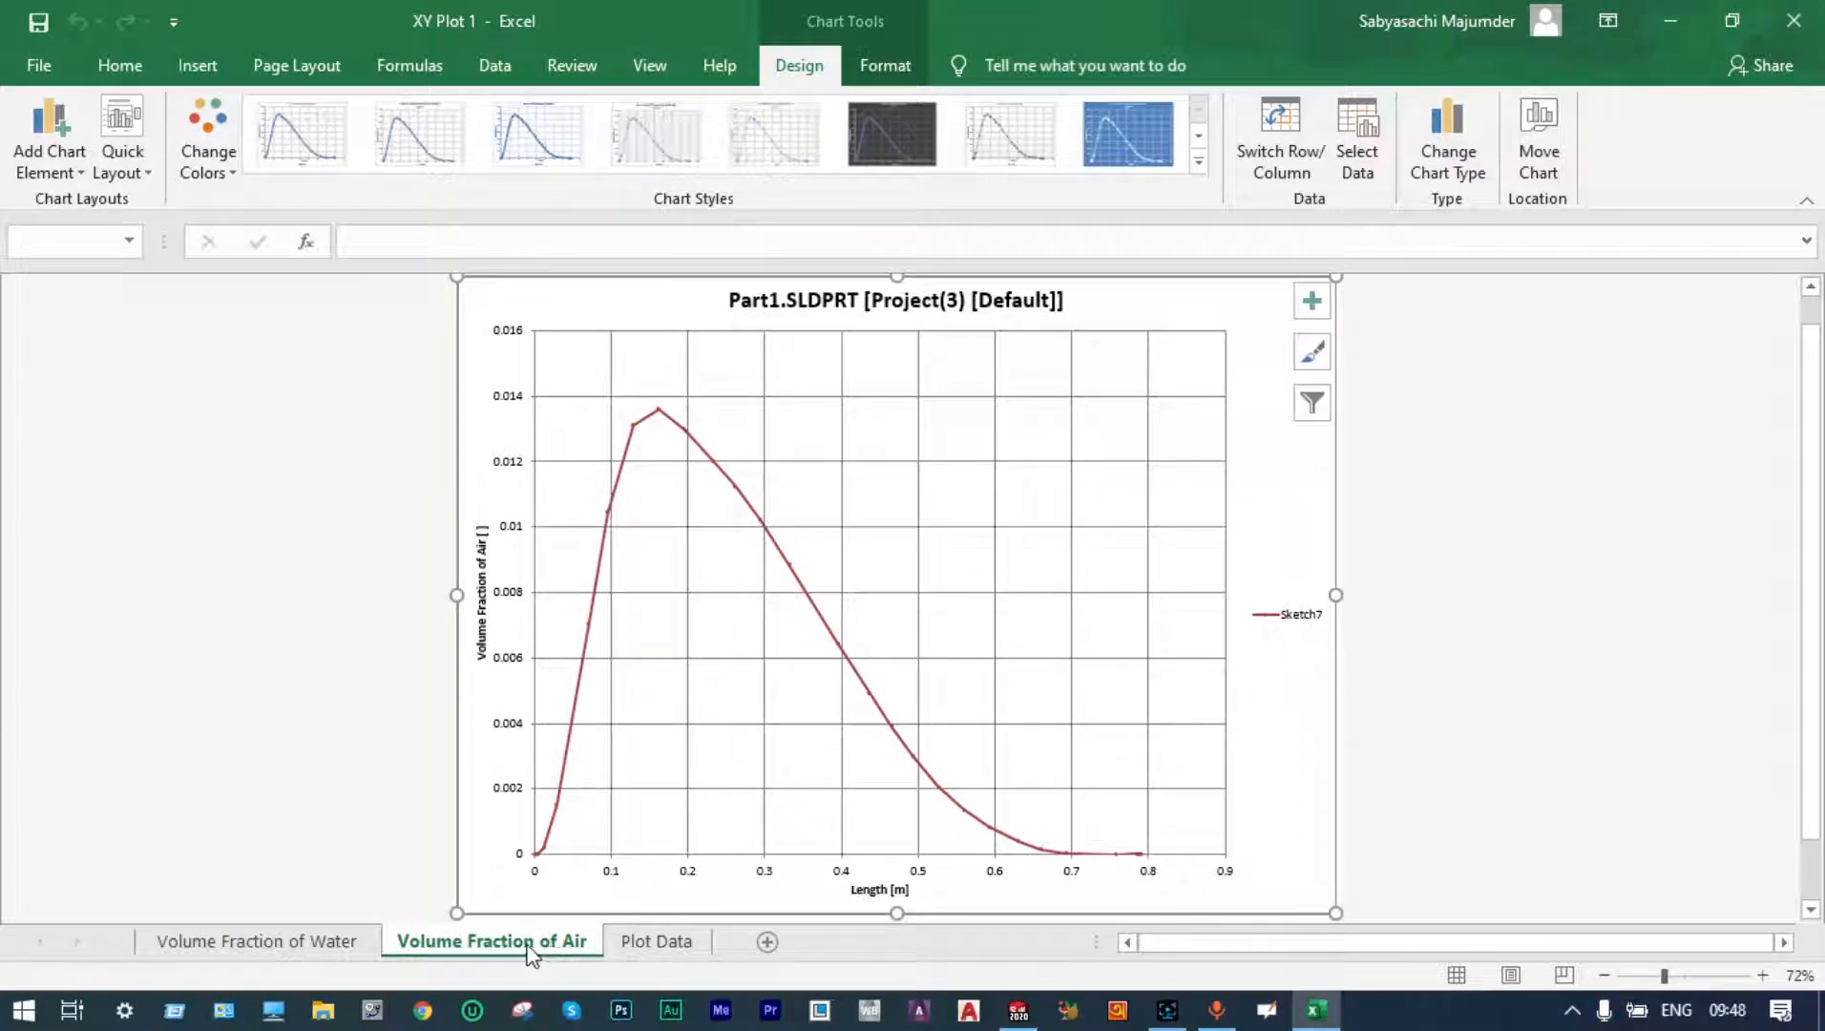
{"action": "left_click", "coordinate": [337, 939]}
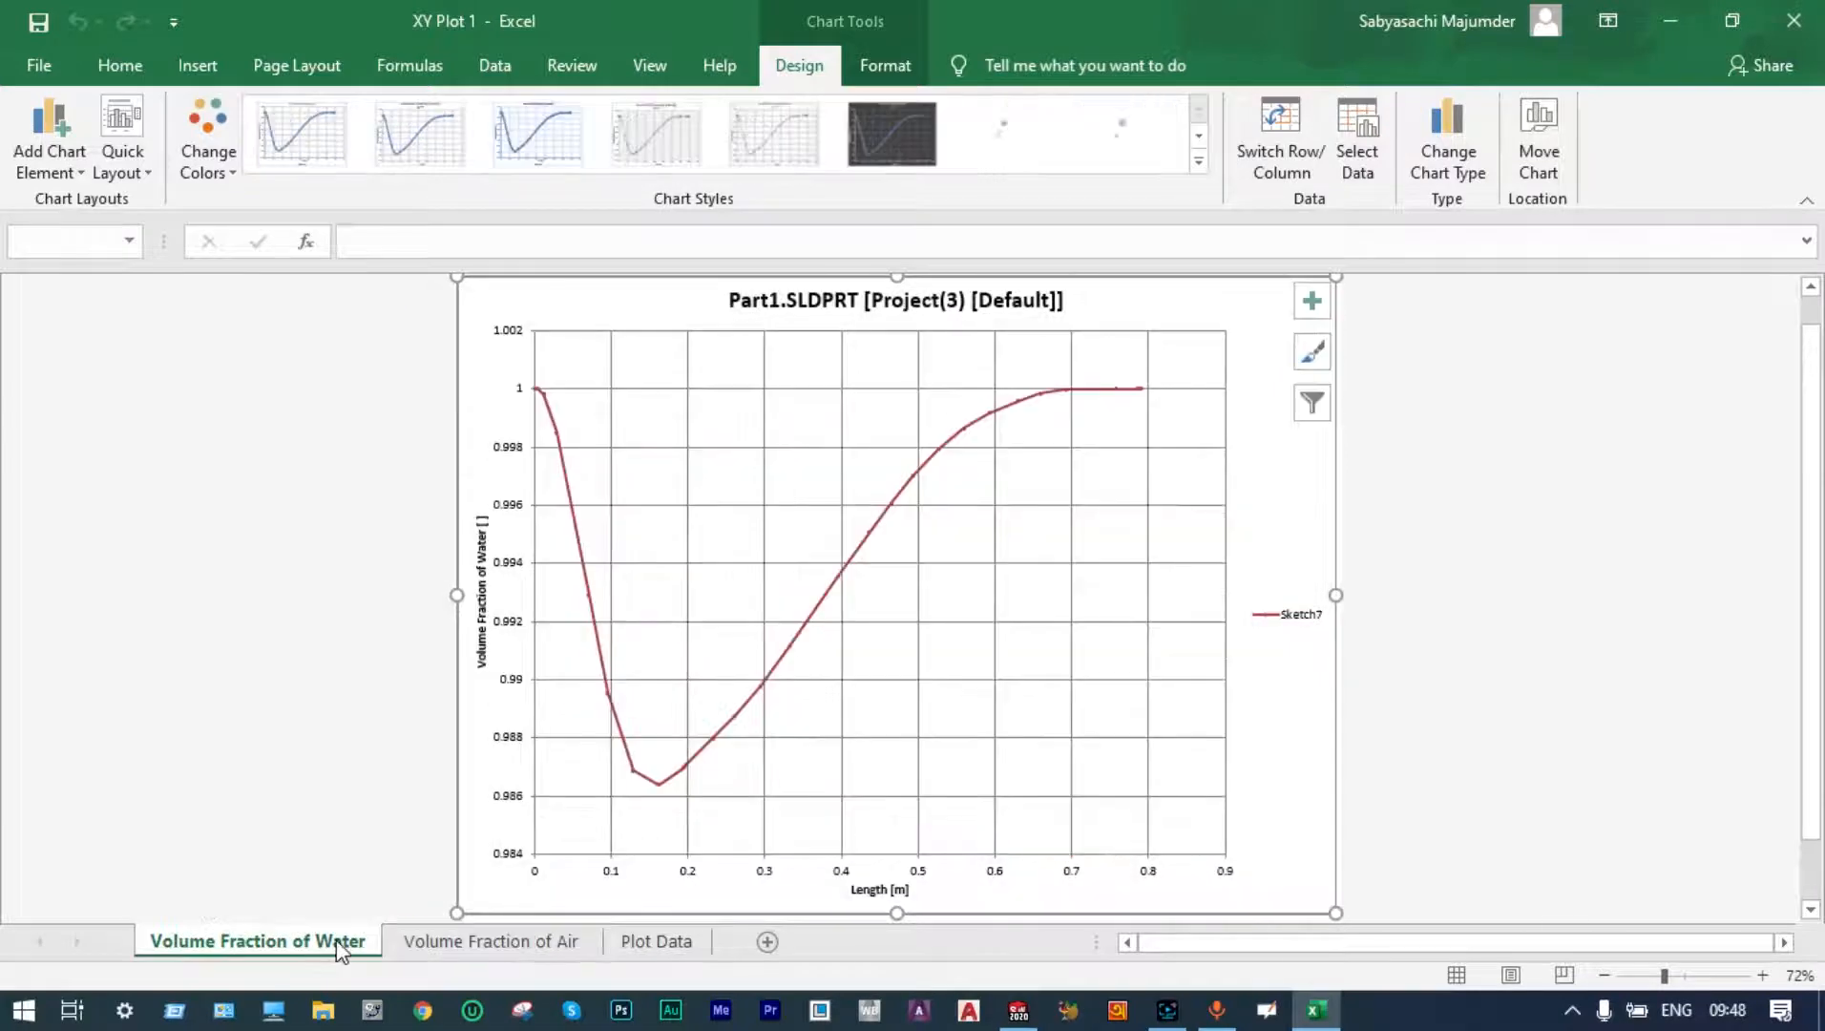
{"action": "left_click", "coordinate": [482, 943]}
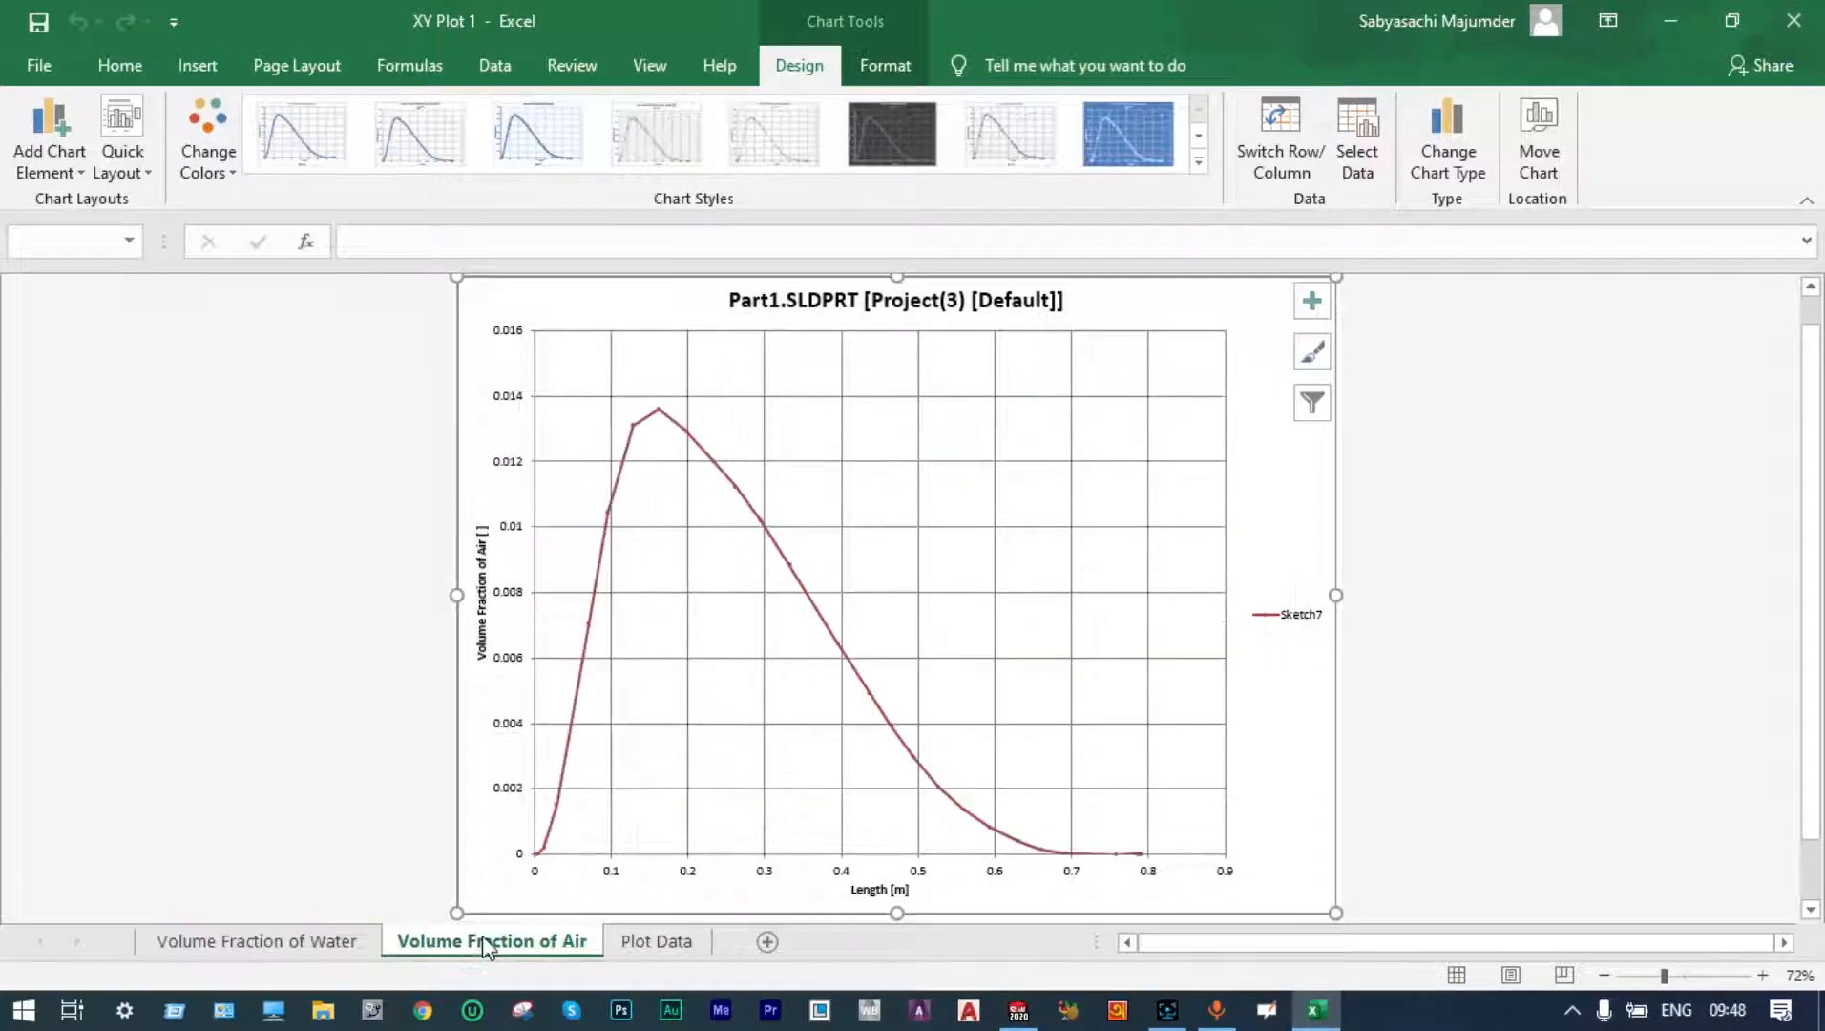
{"action": "left_click", "coordinate": [1795, 20]}
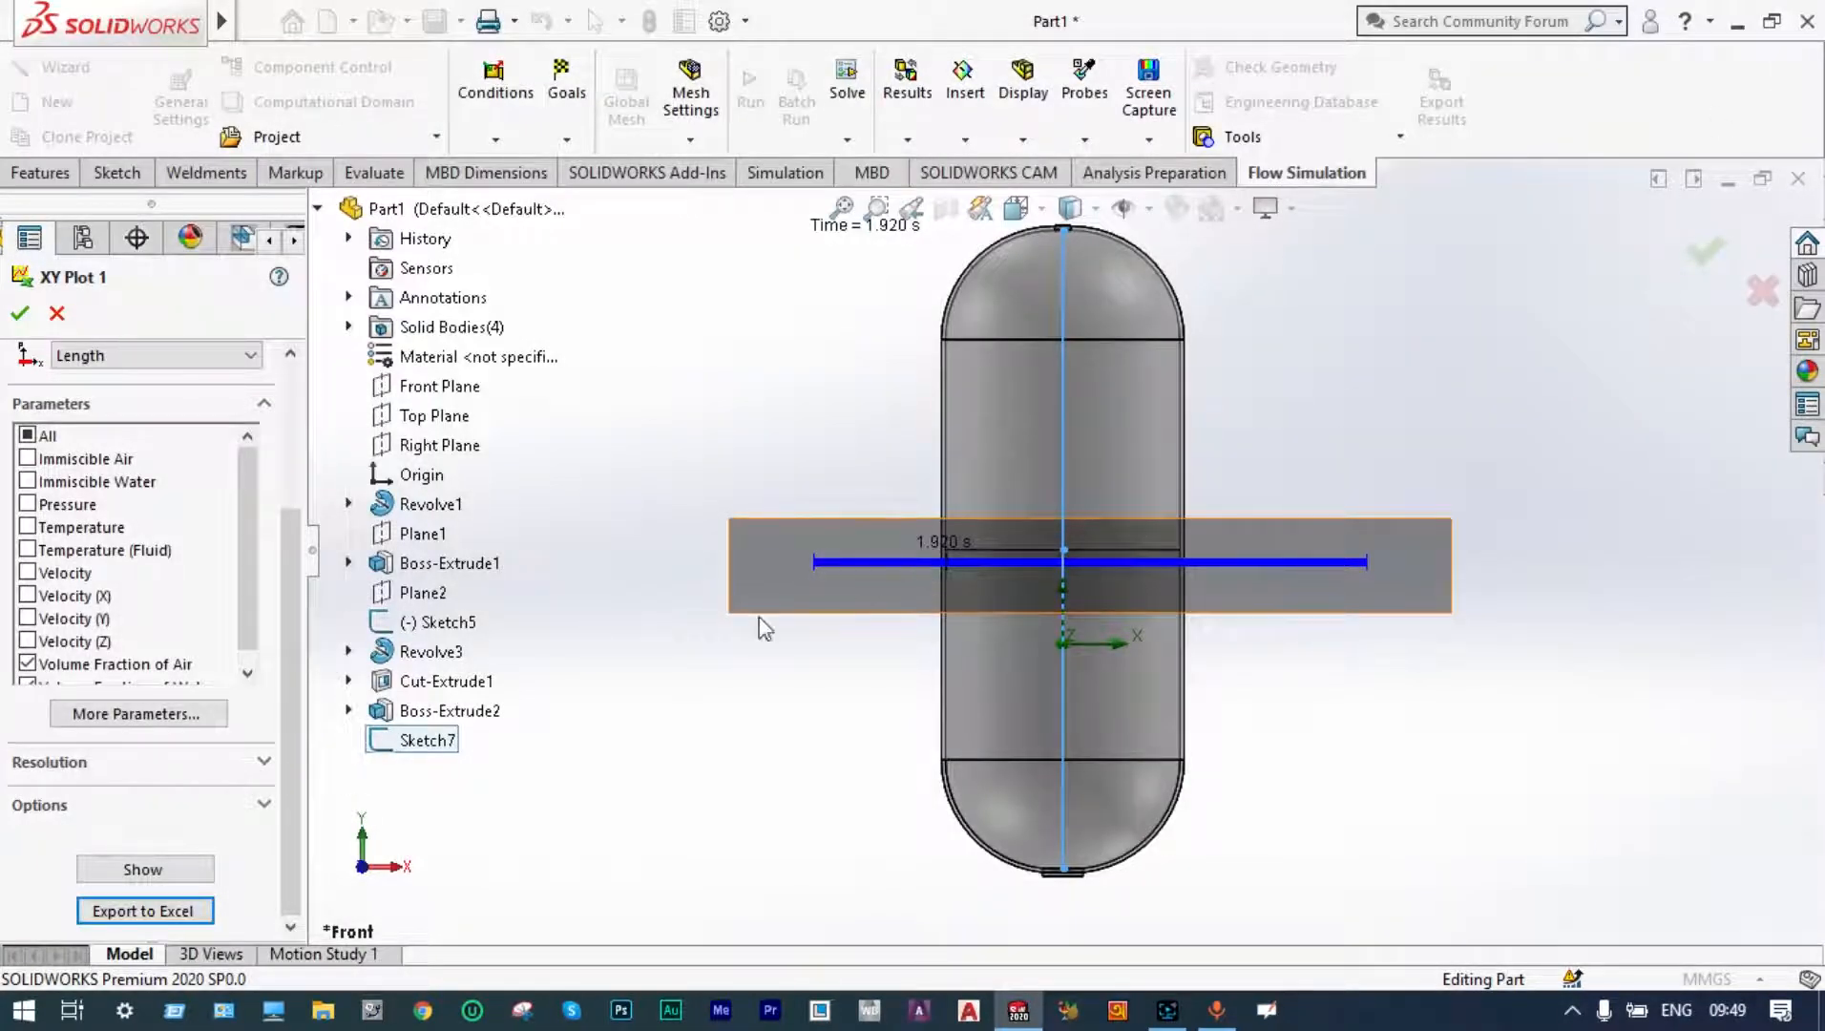
{"action": "left_click", "coordinate": [18, 316]}
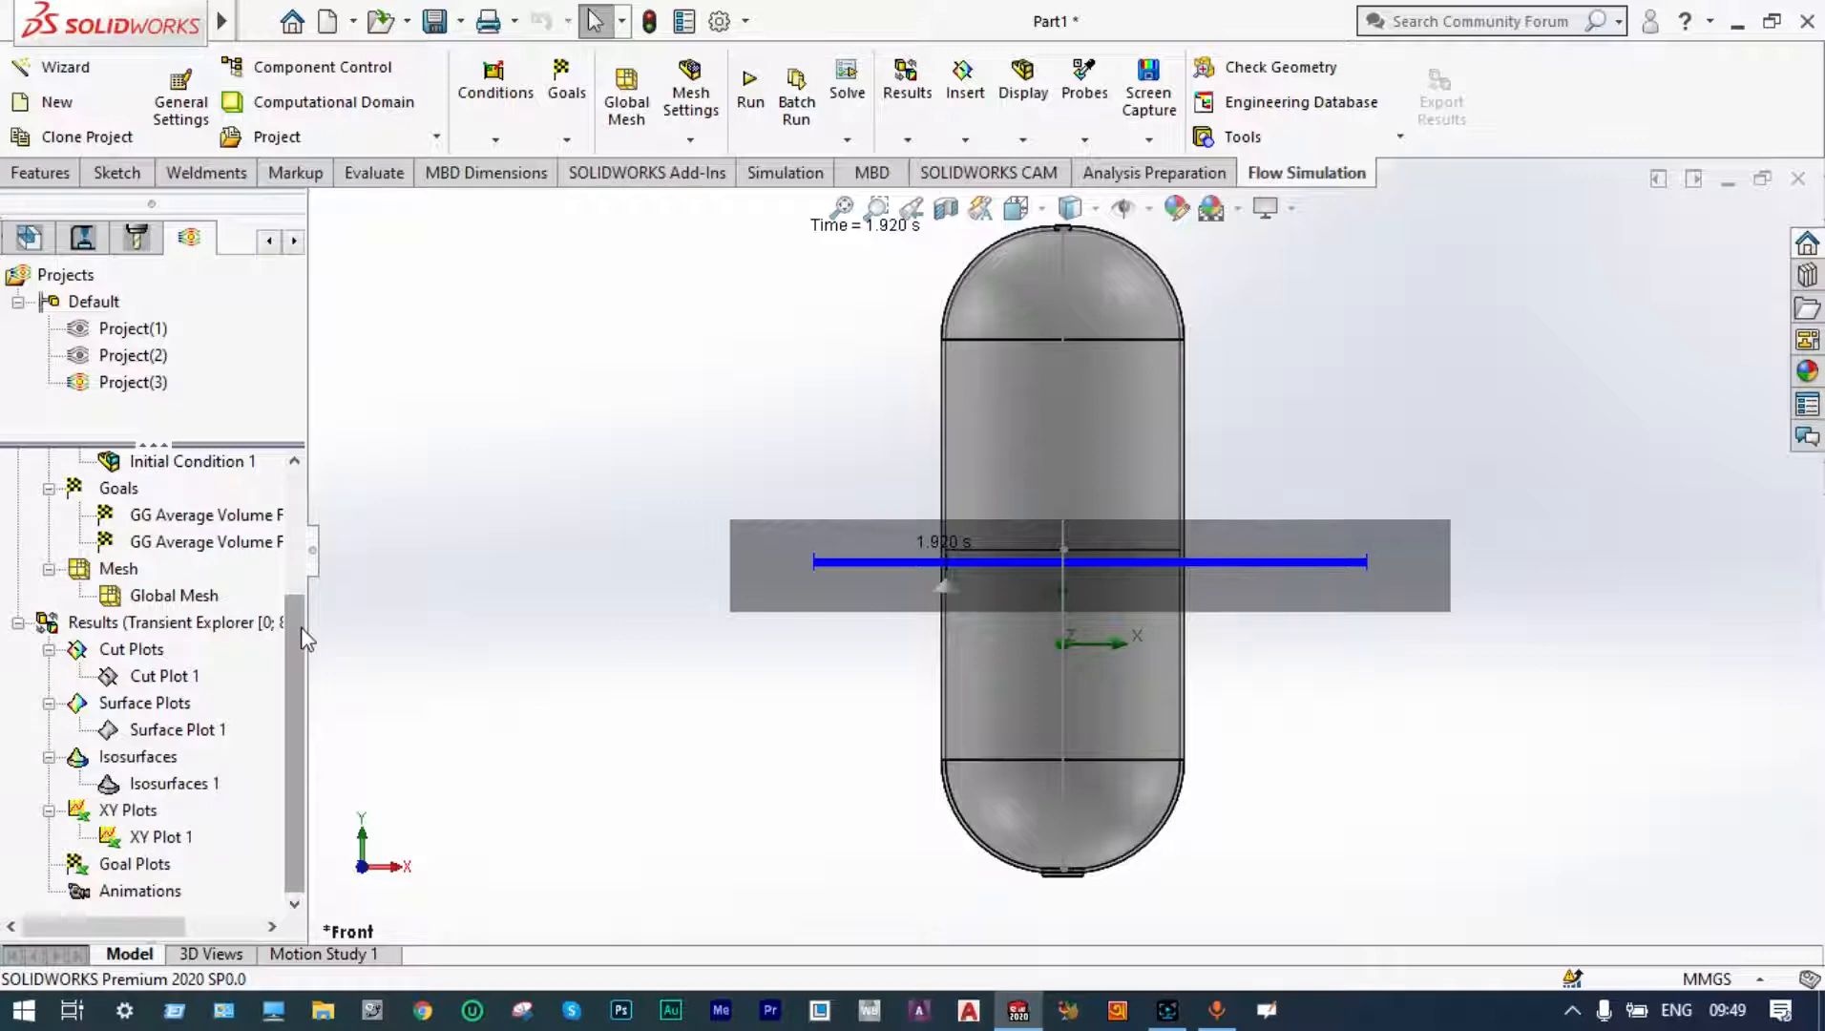
- Turn off Transient Explorer for the results of Project(3)
{"action": "right_click", "coordinate": [153, 623]}
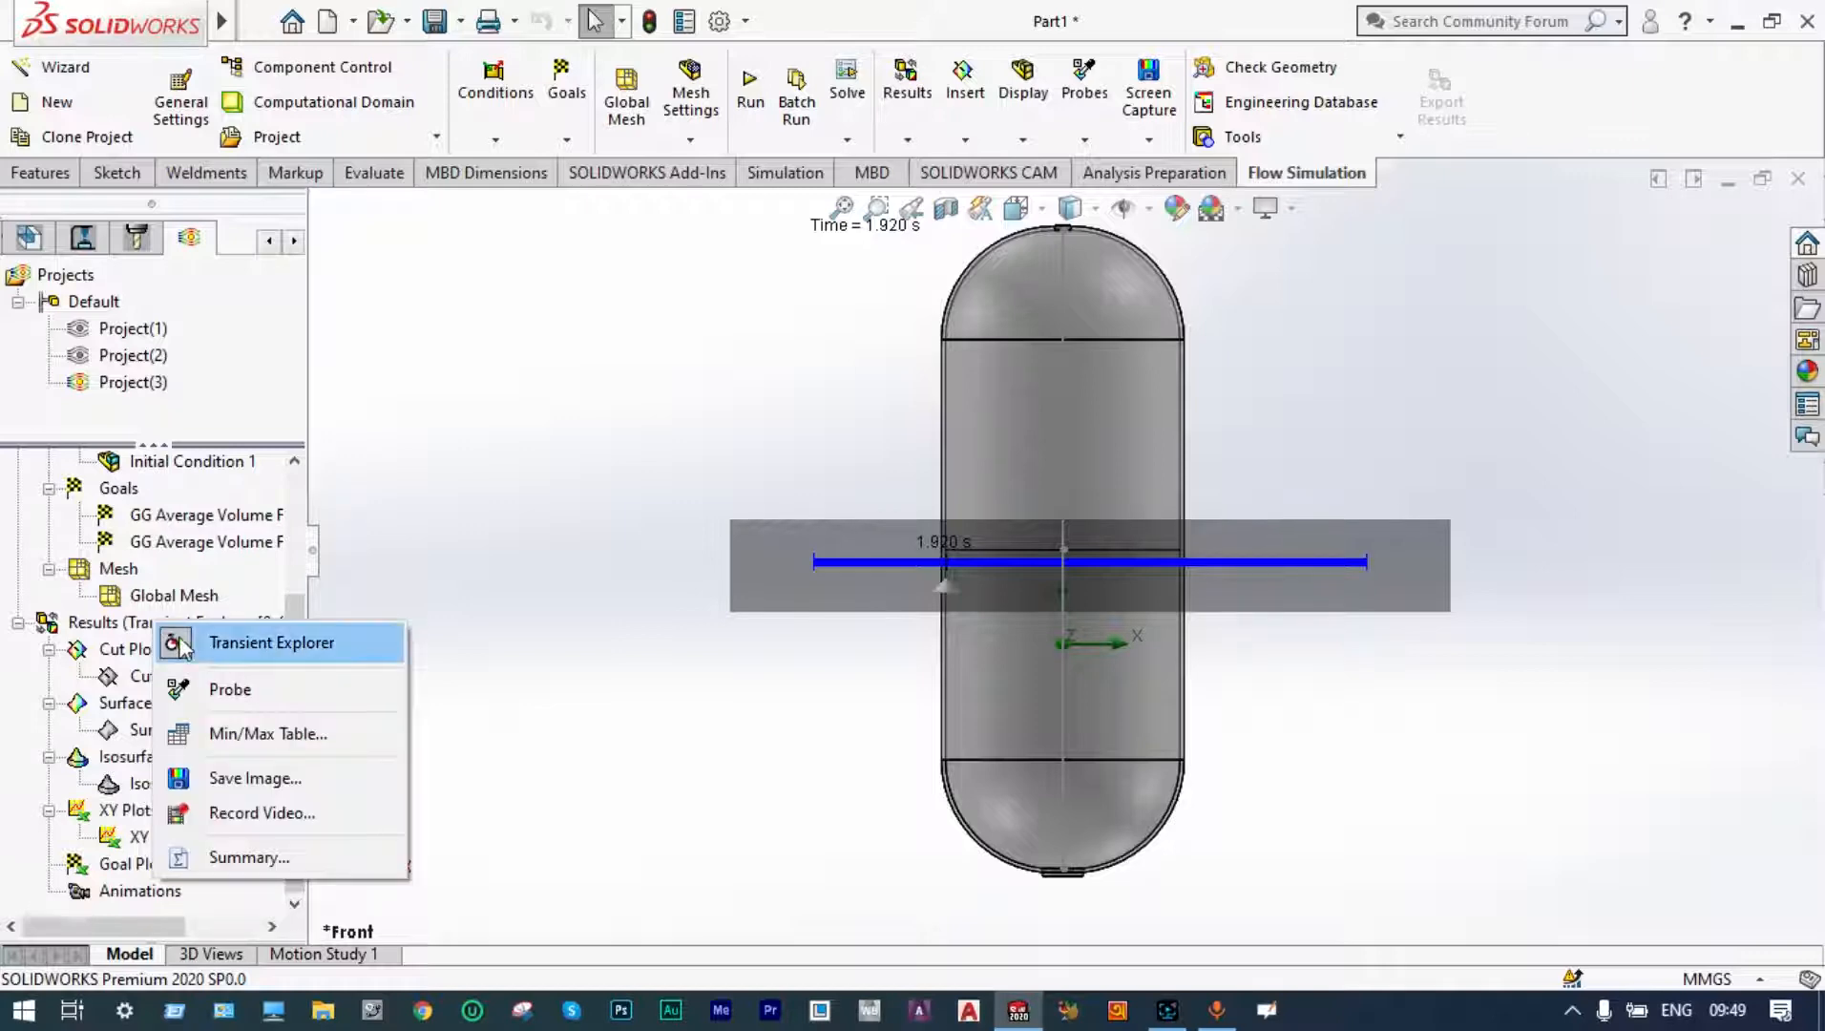
{"action": "left_click", "coordinate": [250, 651]}
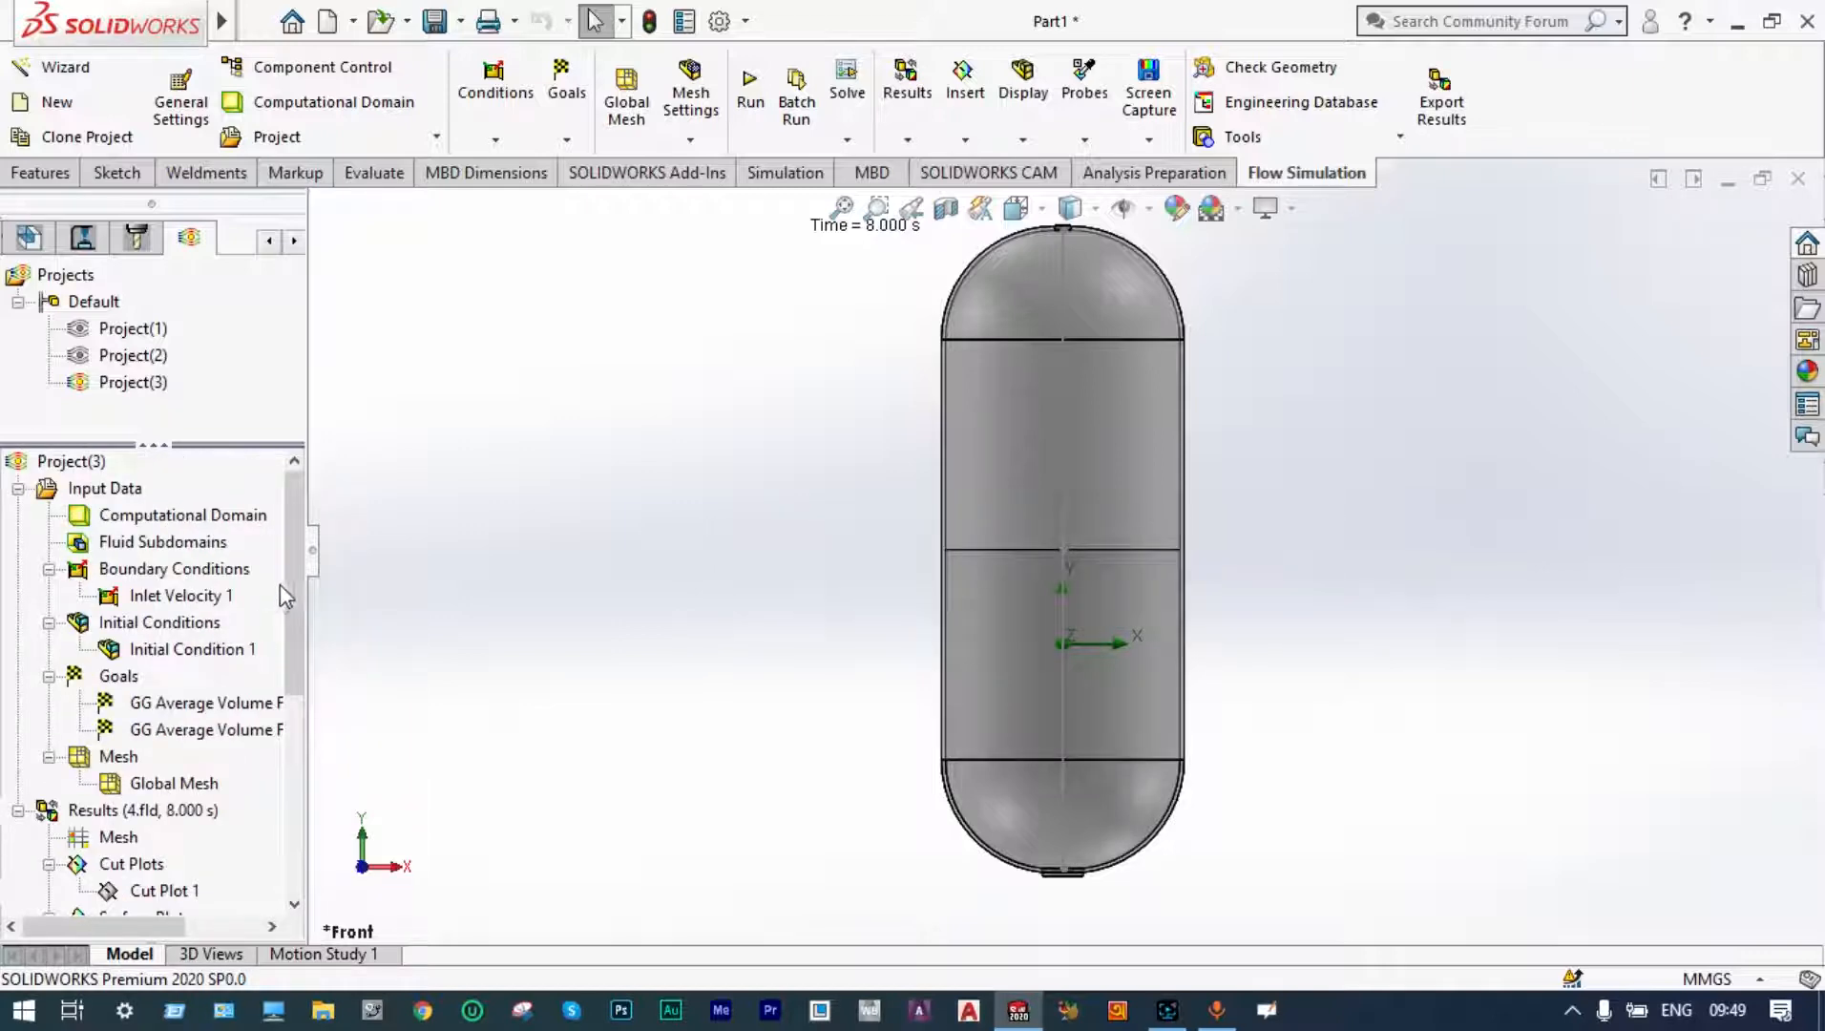
{"action": "left_click_drag", "start_coordinate": [291, 560], "coordinate": [331, 535]}
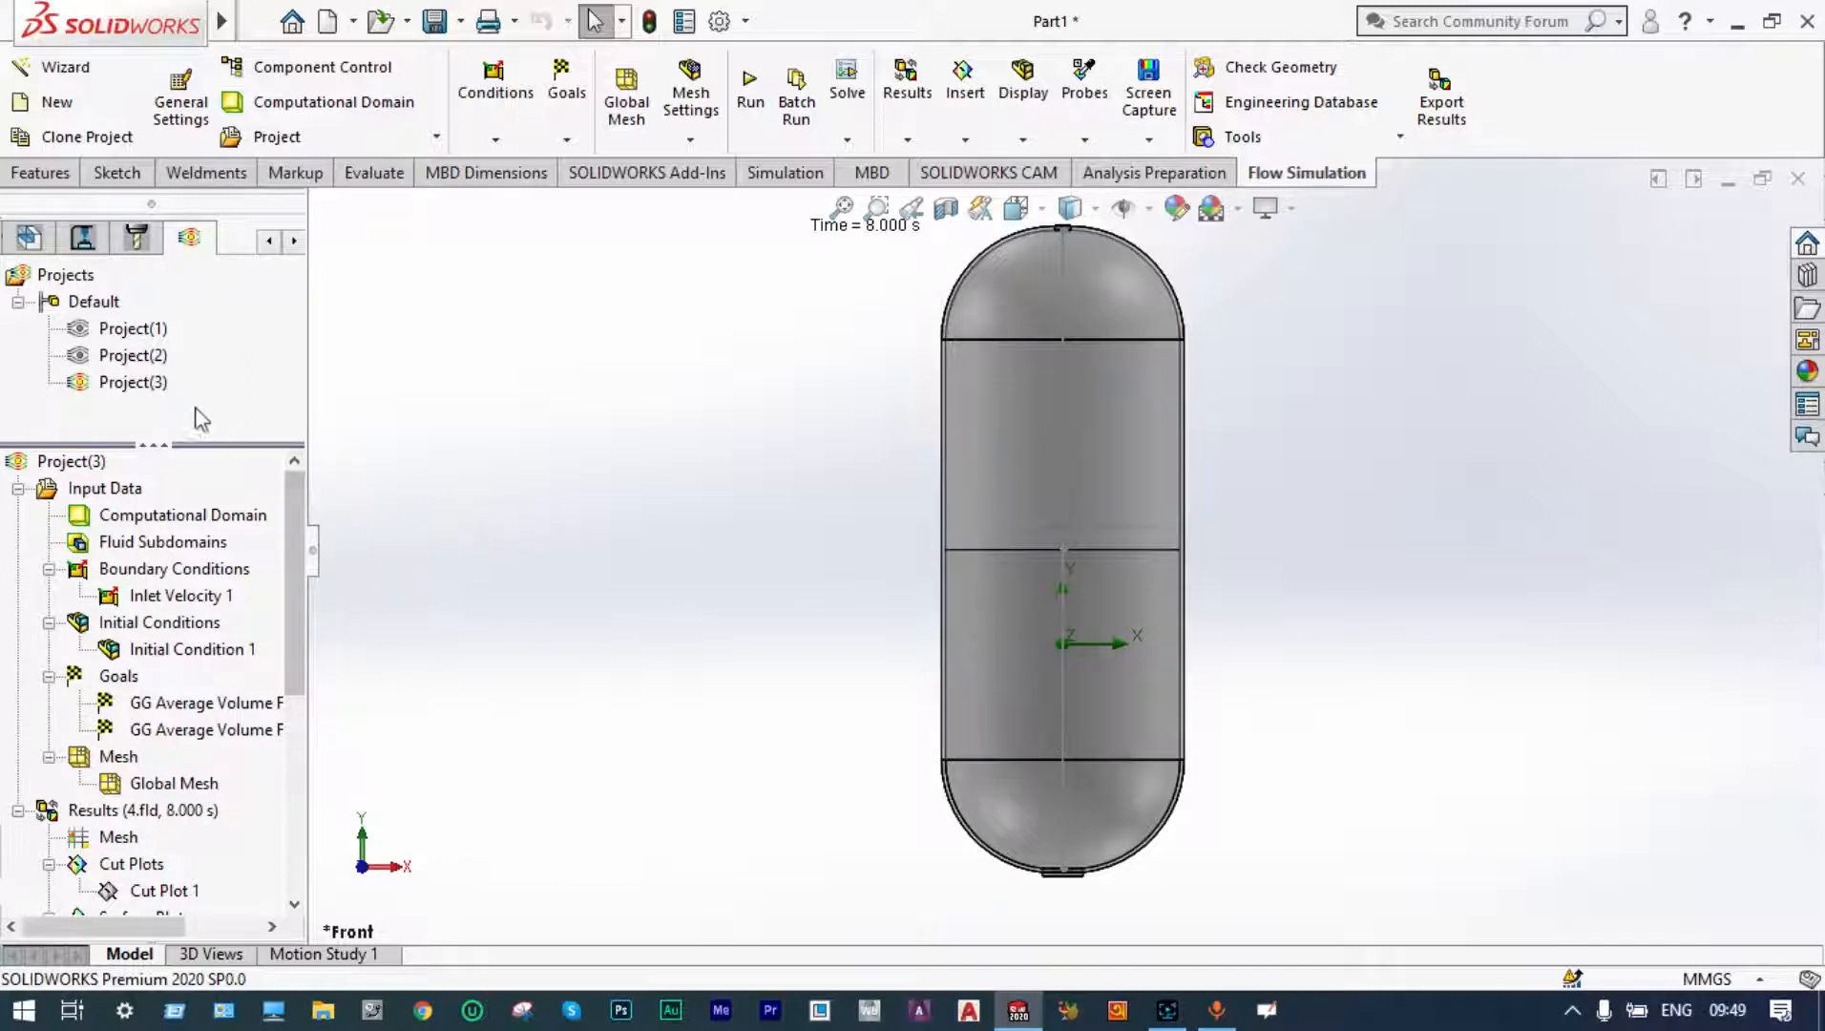
- Clone Project(3) as Project(4) in the current configuration without copying the results
{"action": "right_click", "coordinate": [133, 387]}
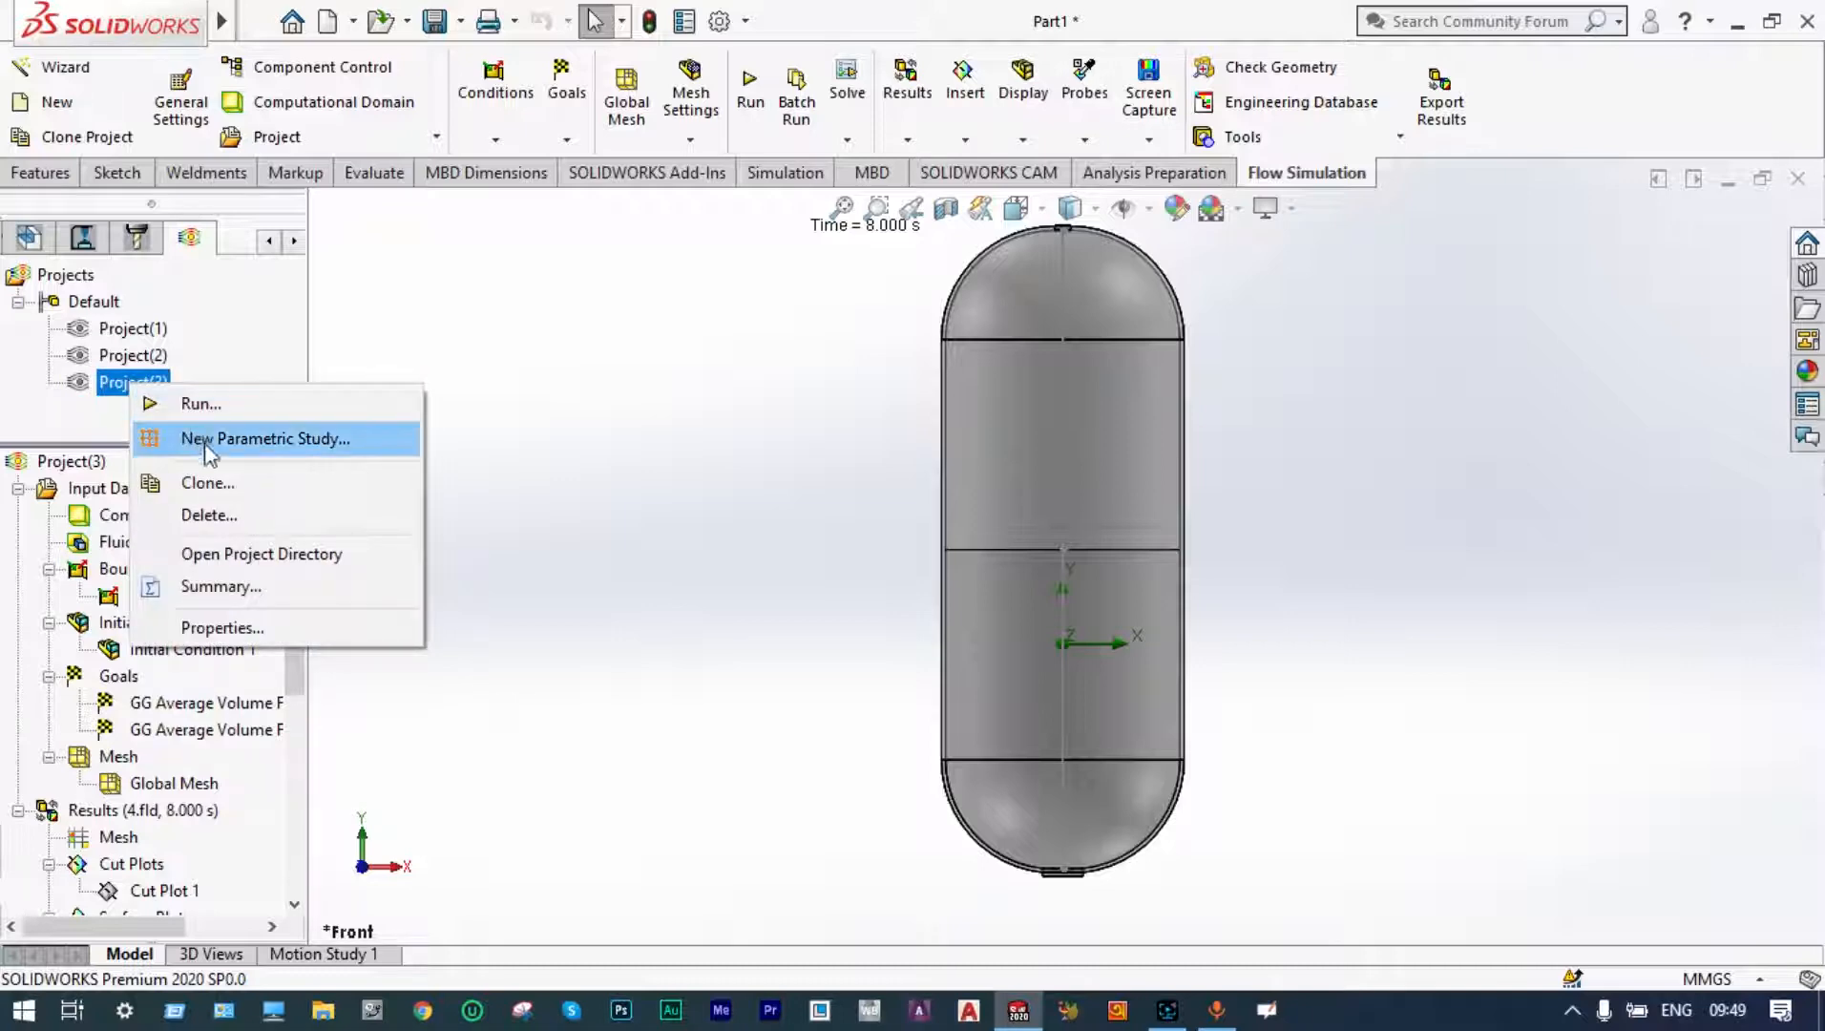
{"action": "left_click", "coordinate": [209, 485]}
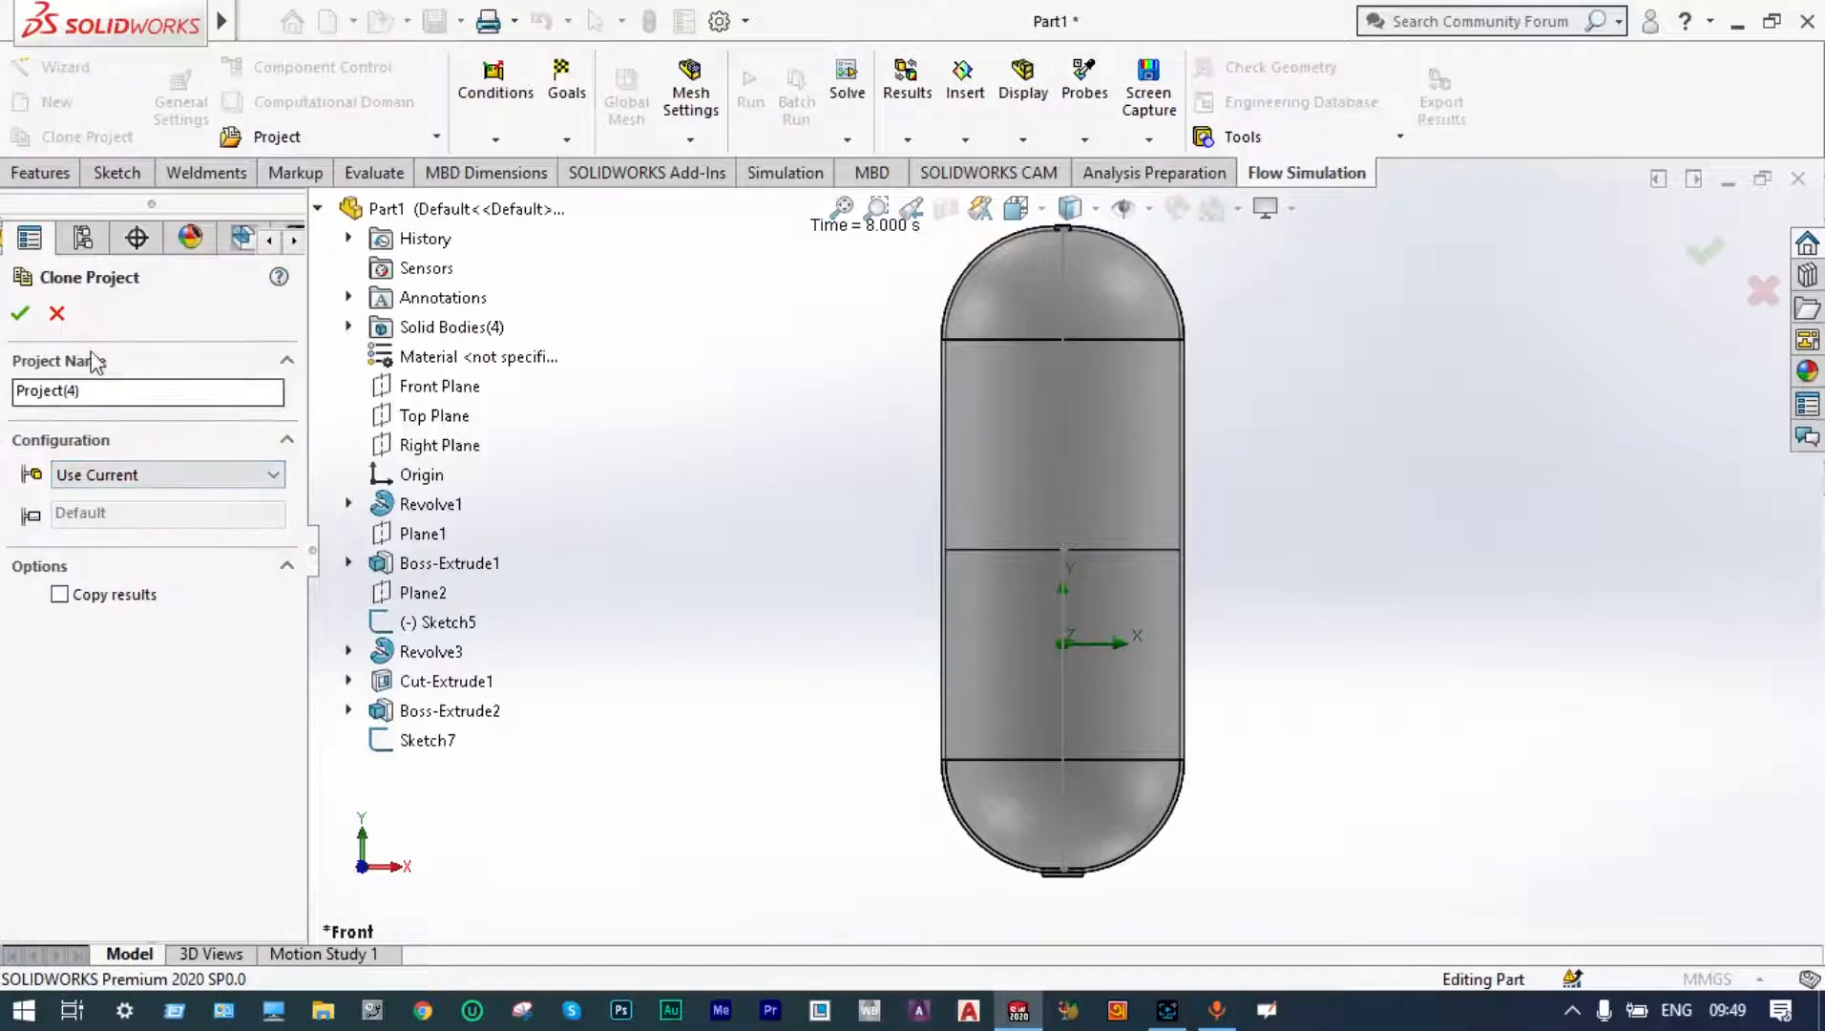
{"action": "left_click", "coordinate": [20, 313]}
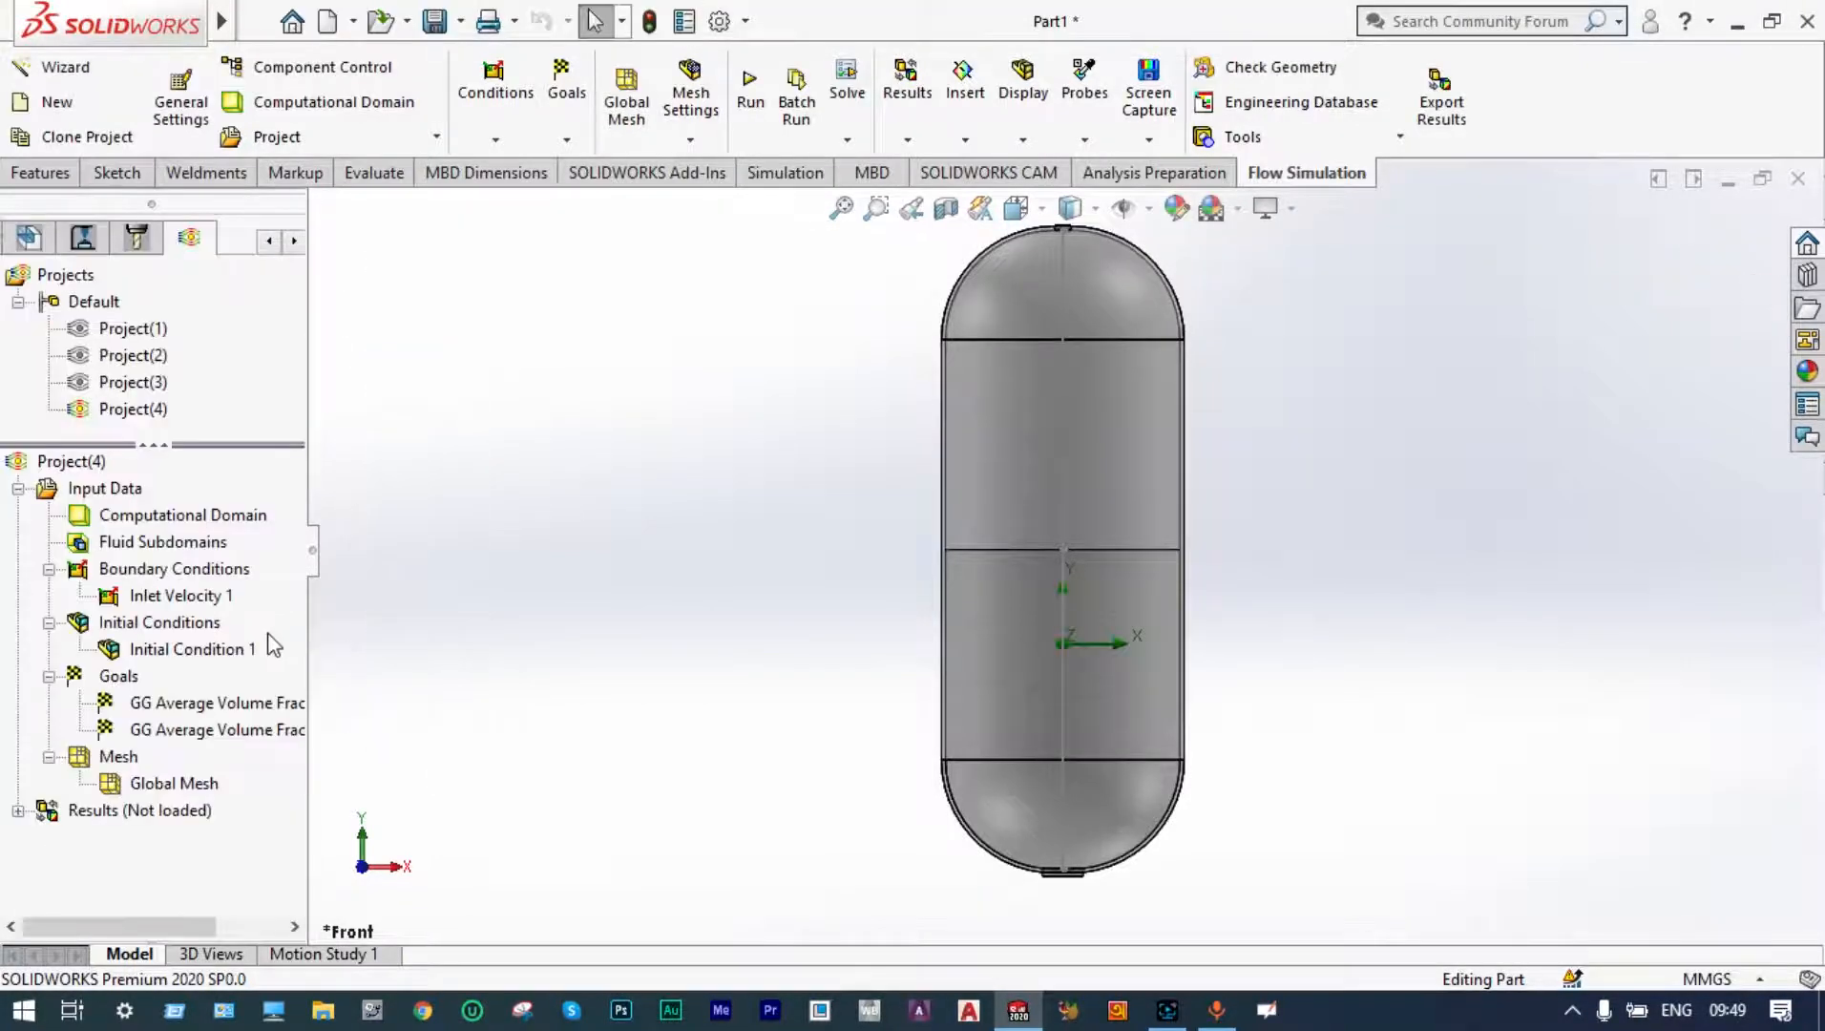
- Delete the Inlet Velocity 1 boundary condition from Project(4)
{"action": "right_click", "coordinate": [201, 602]}
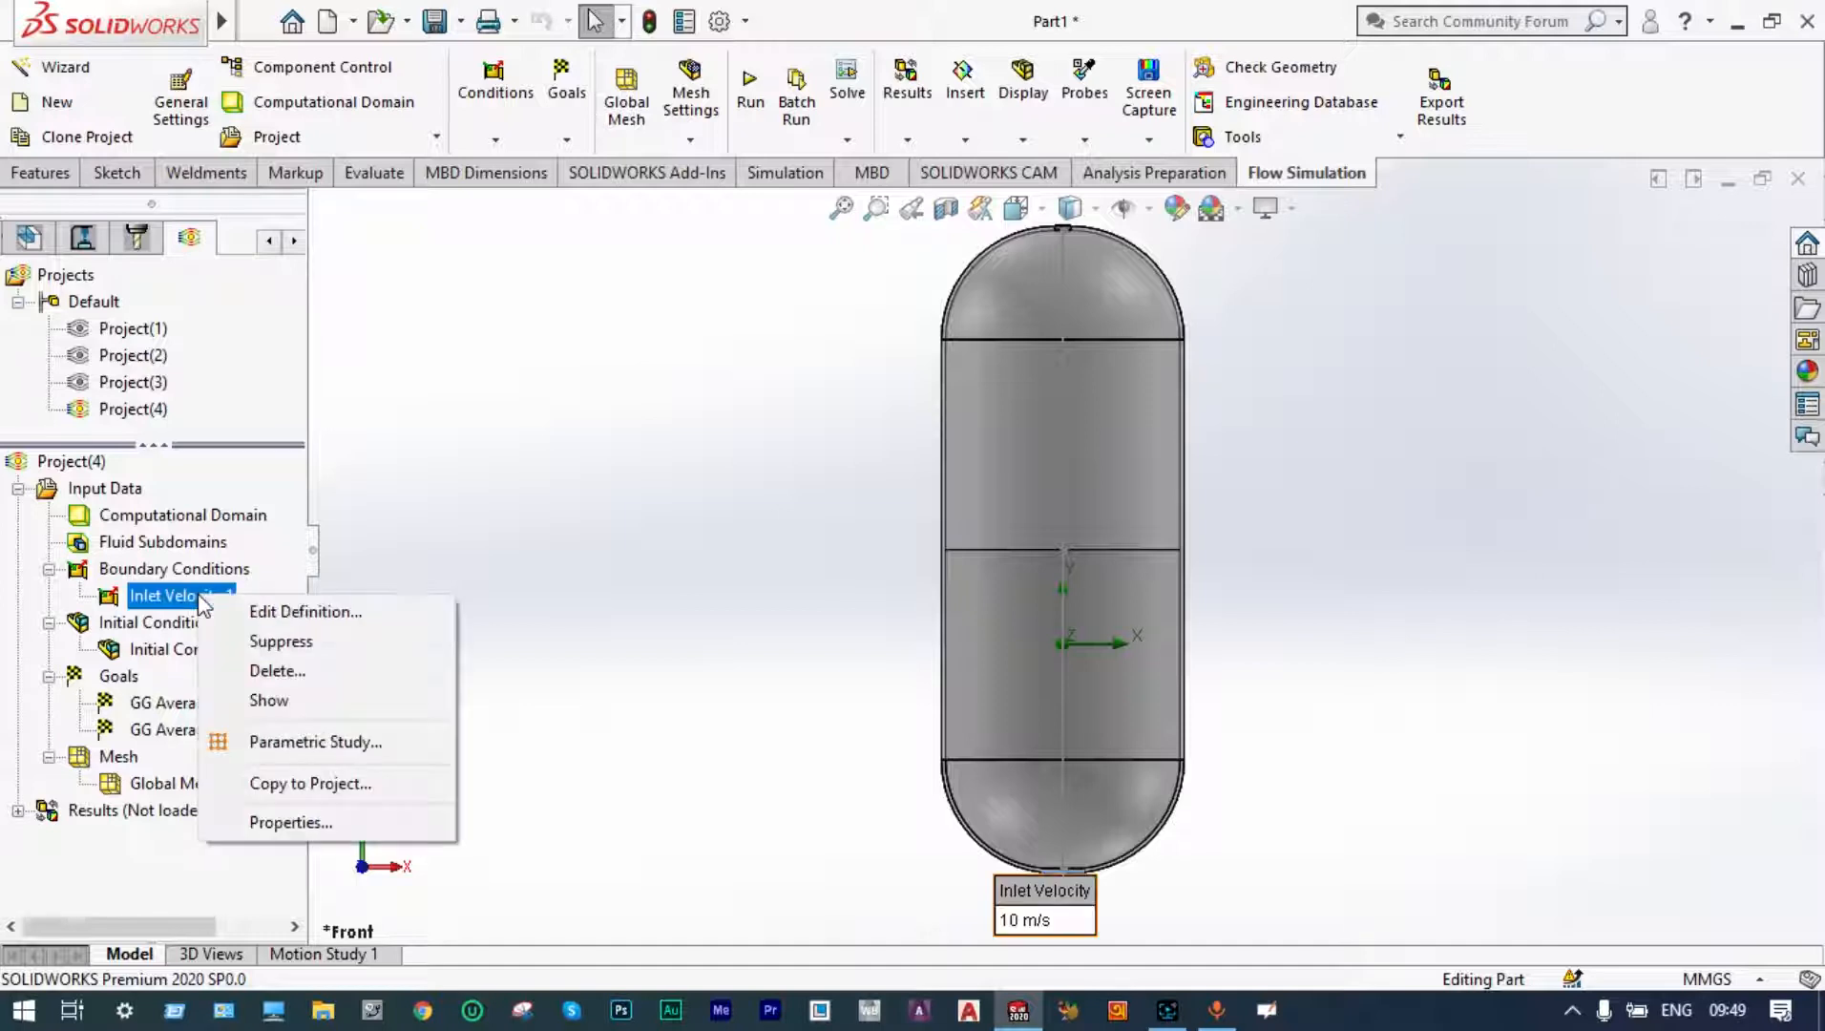
{"action": "left_click", "coordinate": [274, 669]}
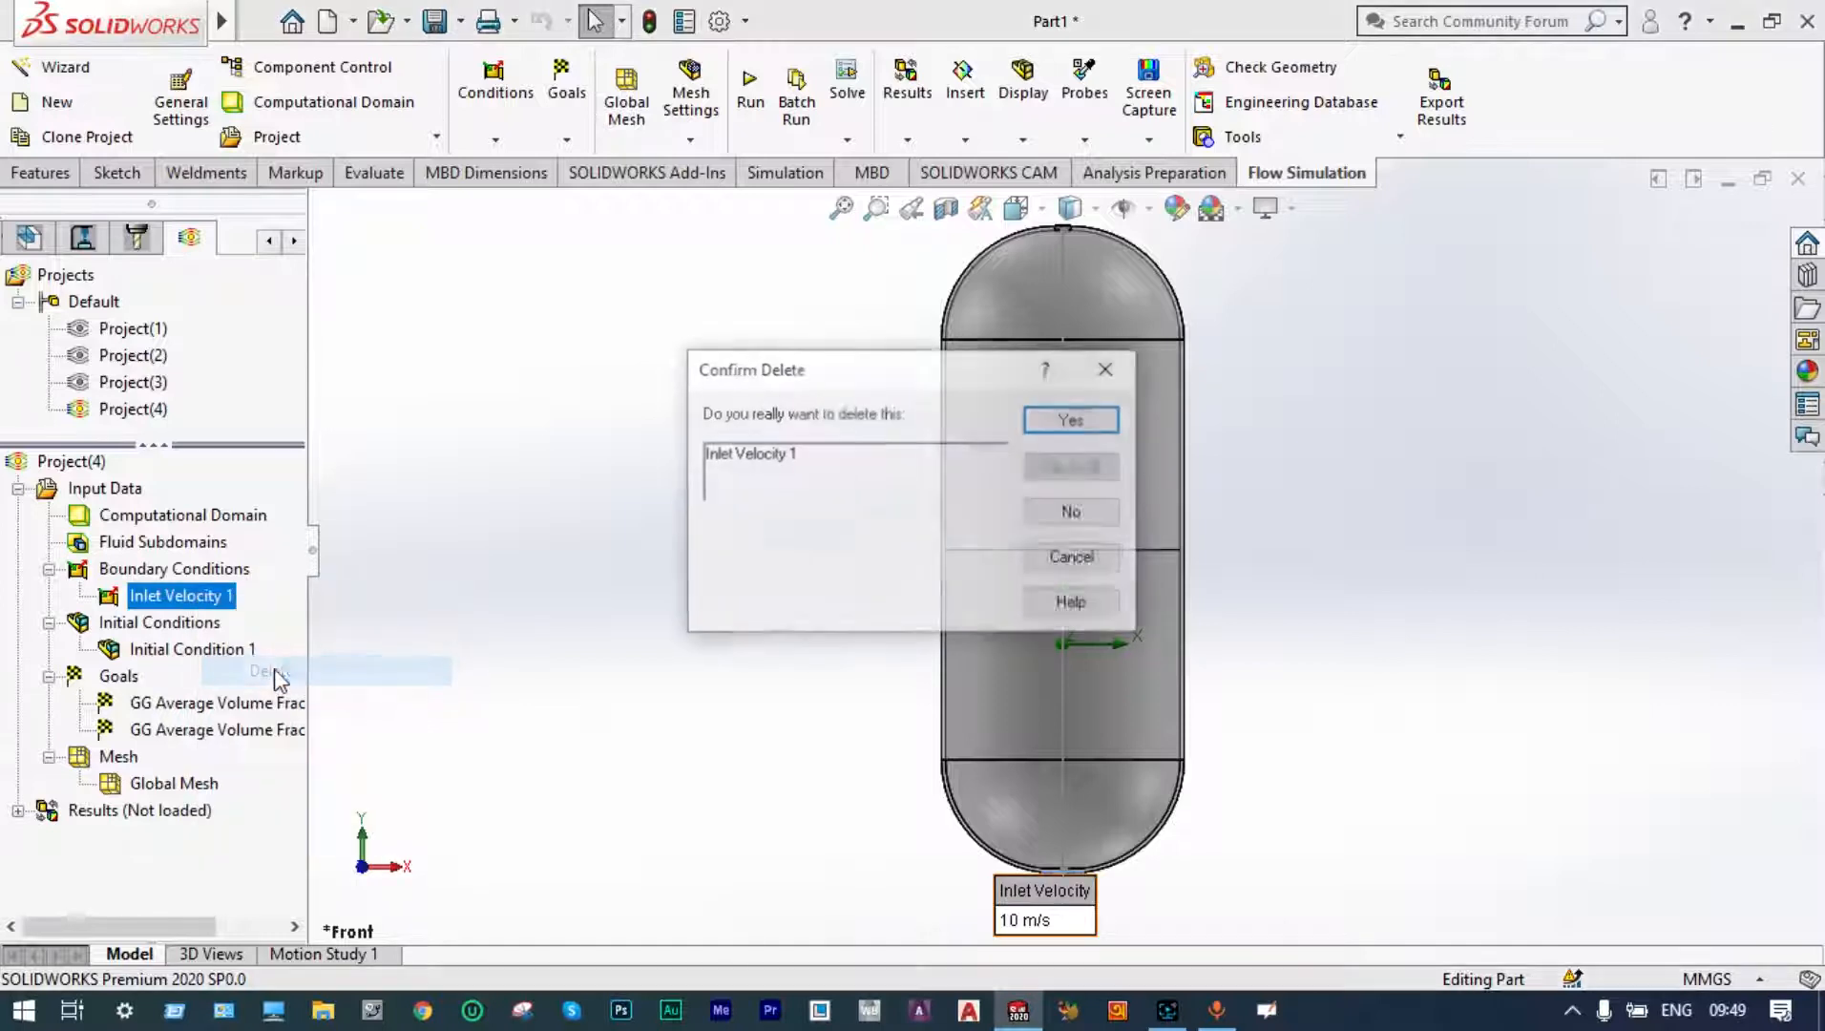
{"action": "left_click", "coordinate": [1050, 418]}
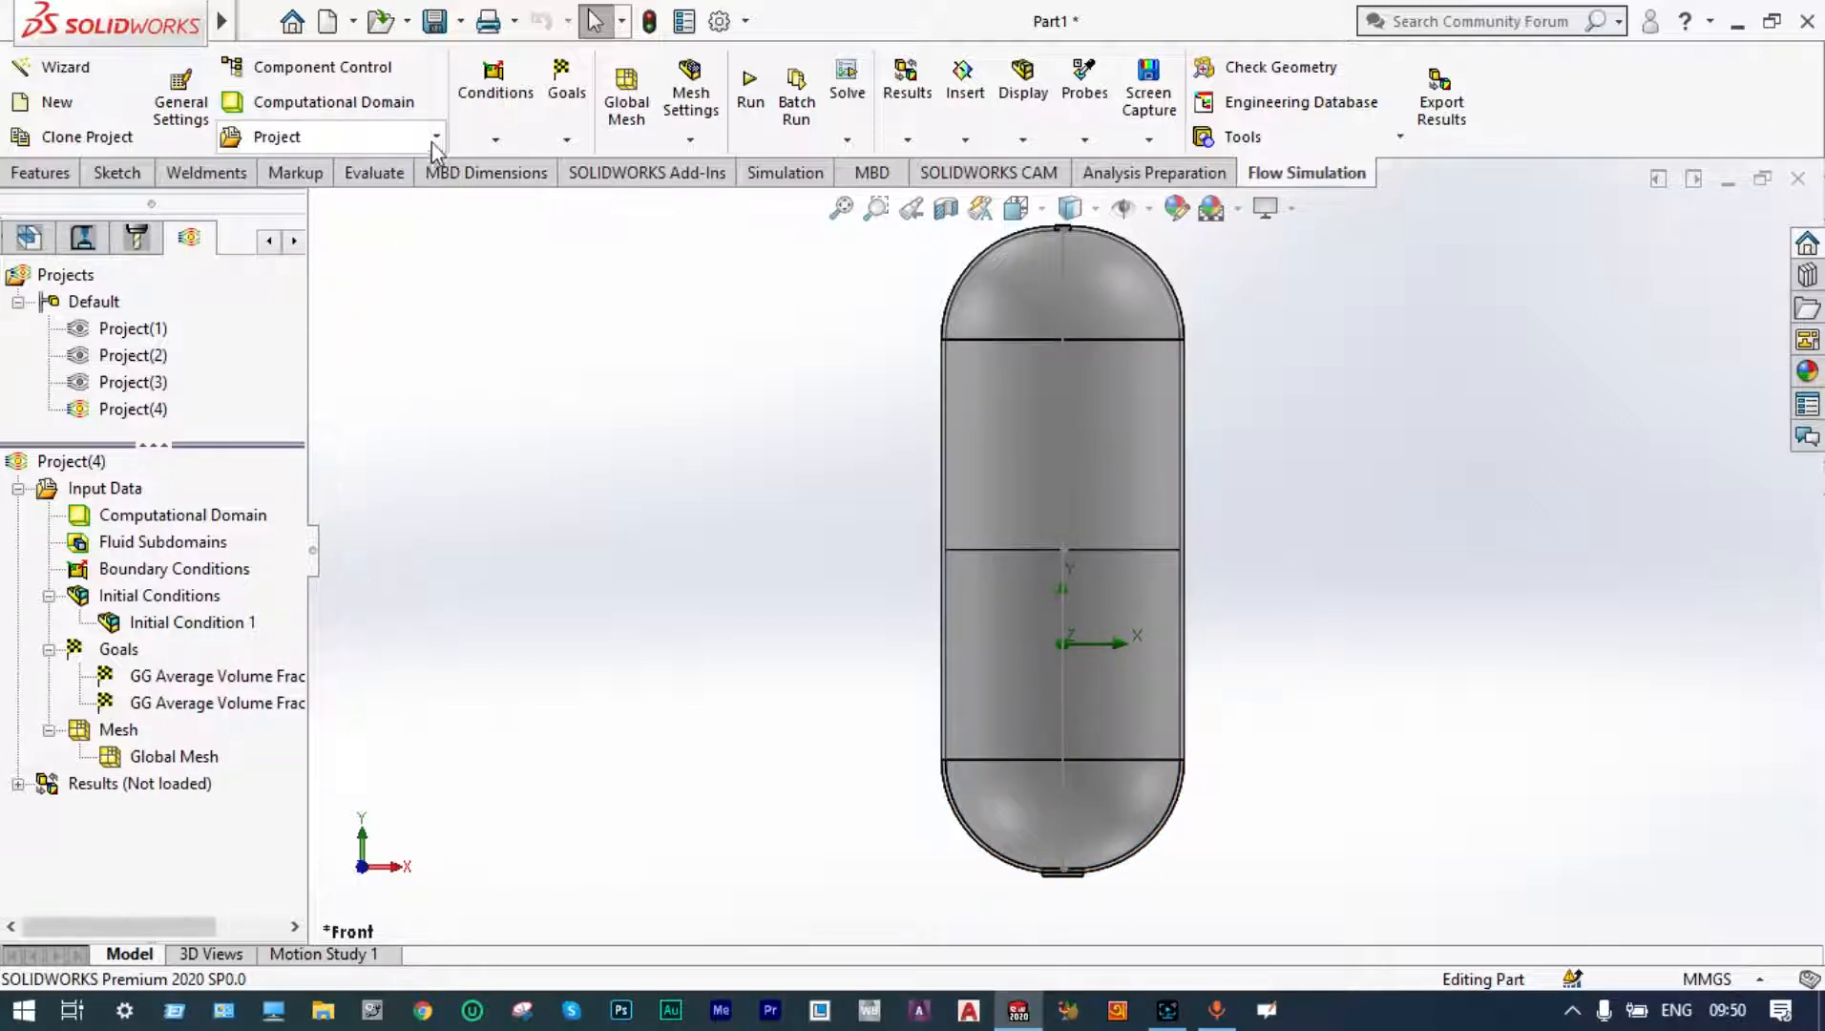
- Set the Y component of gravity to -9.81 m/s^2 in the general settings of Project(4) and apply it
{"action": "left_click", "coordinate": [182, 121]}
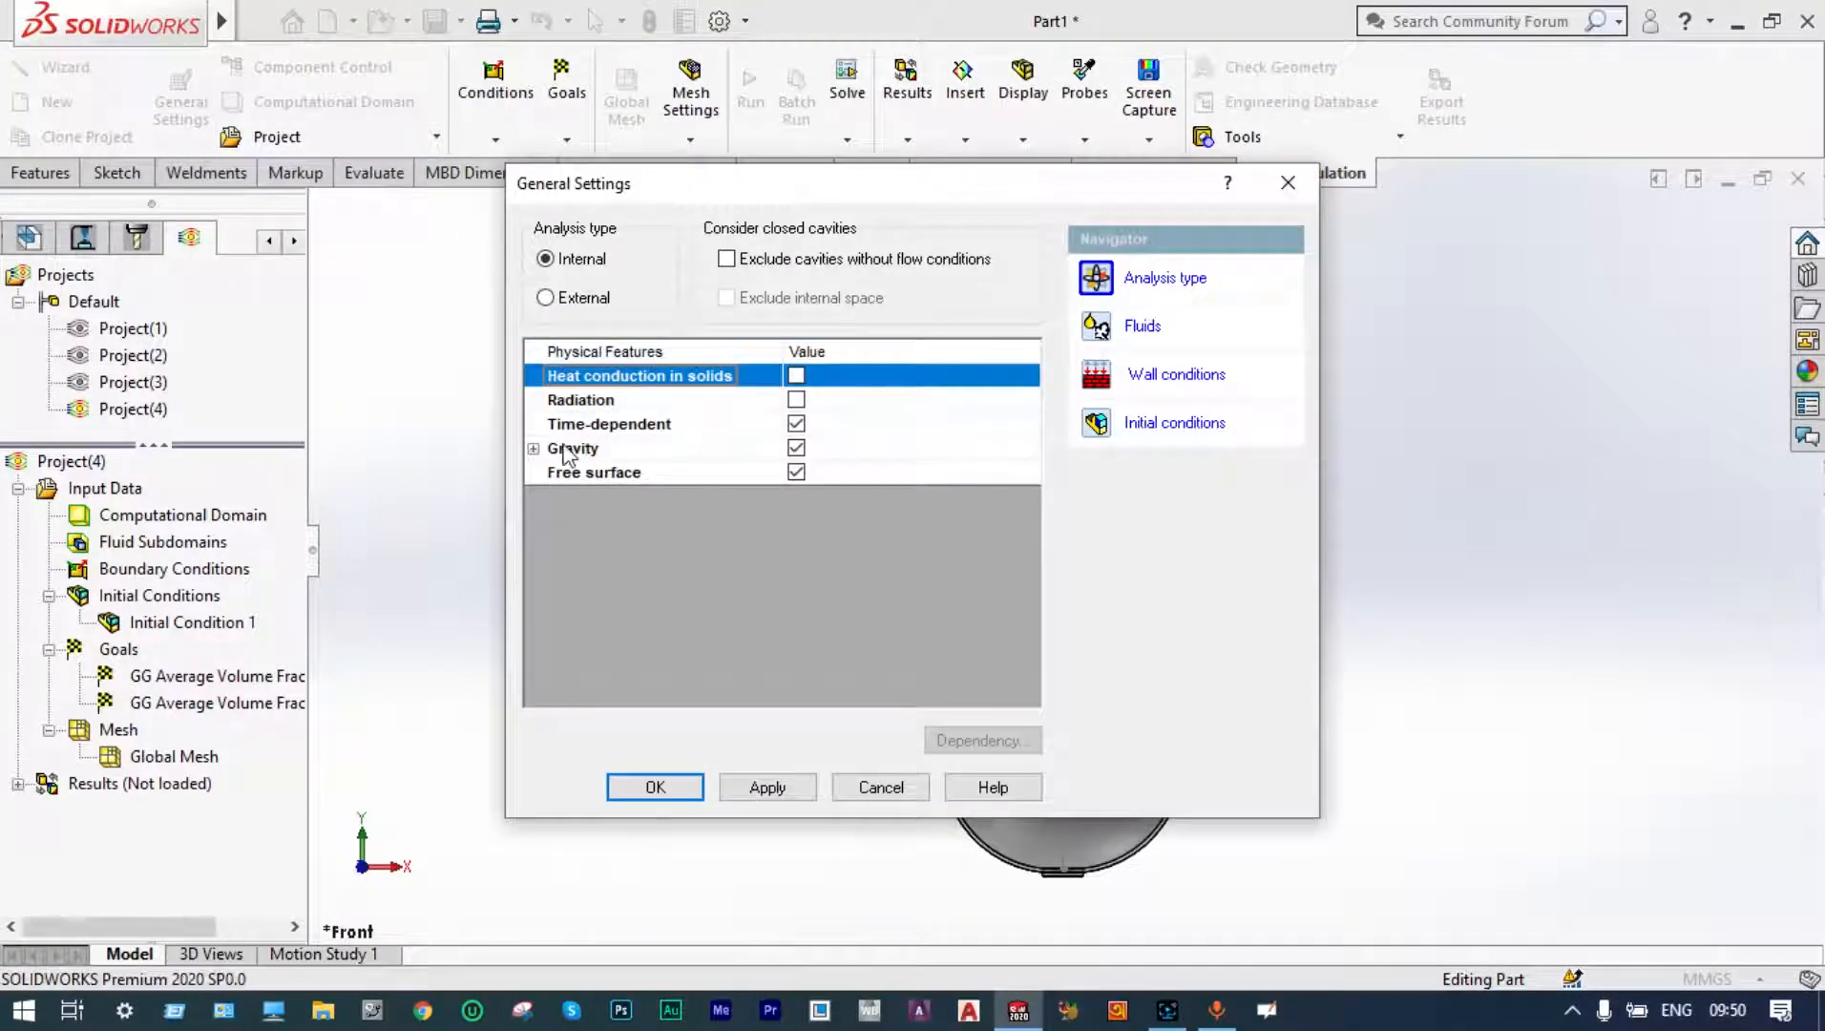
{"action": "left_click", "coordinate": [533, 449]}
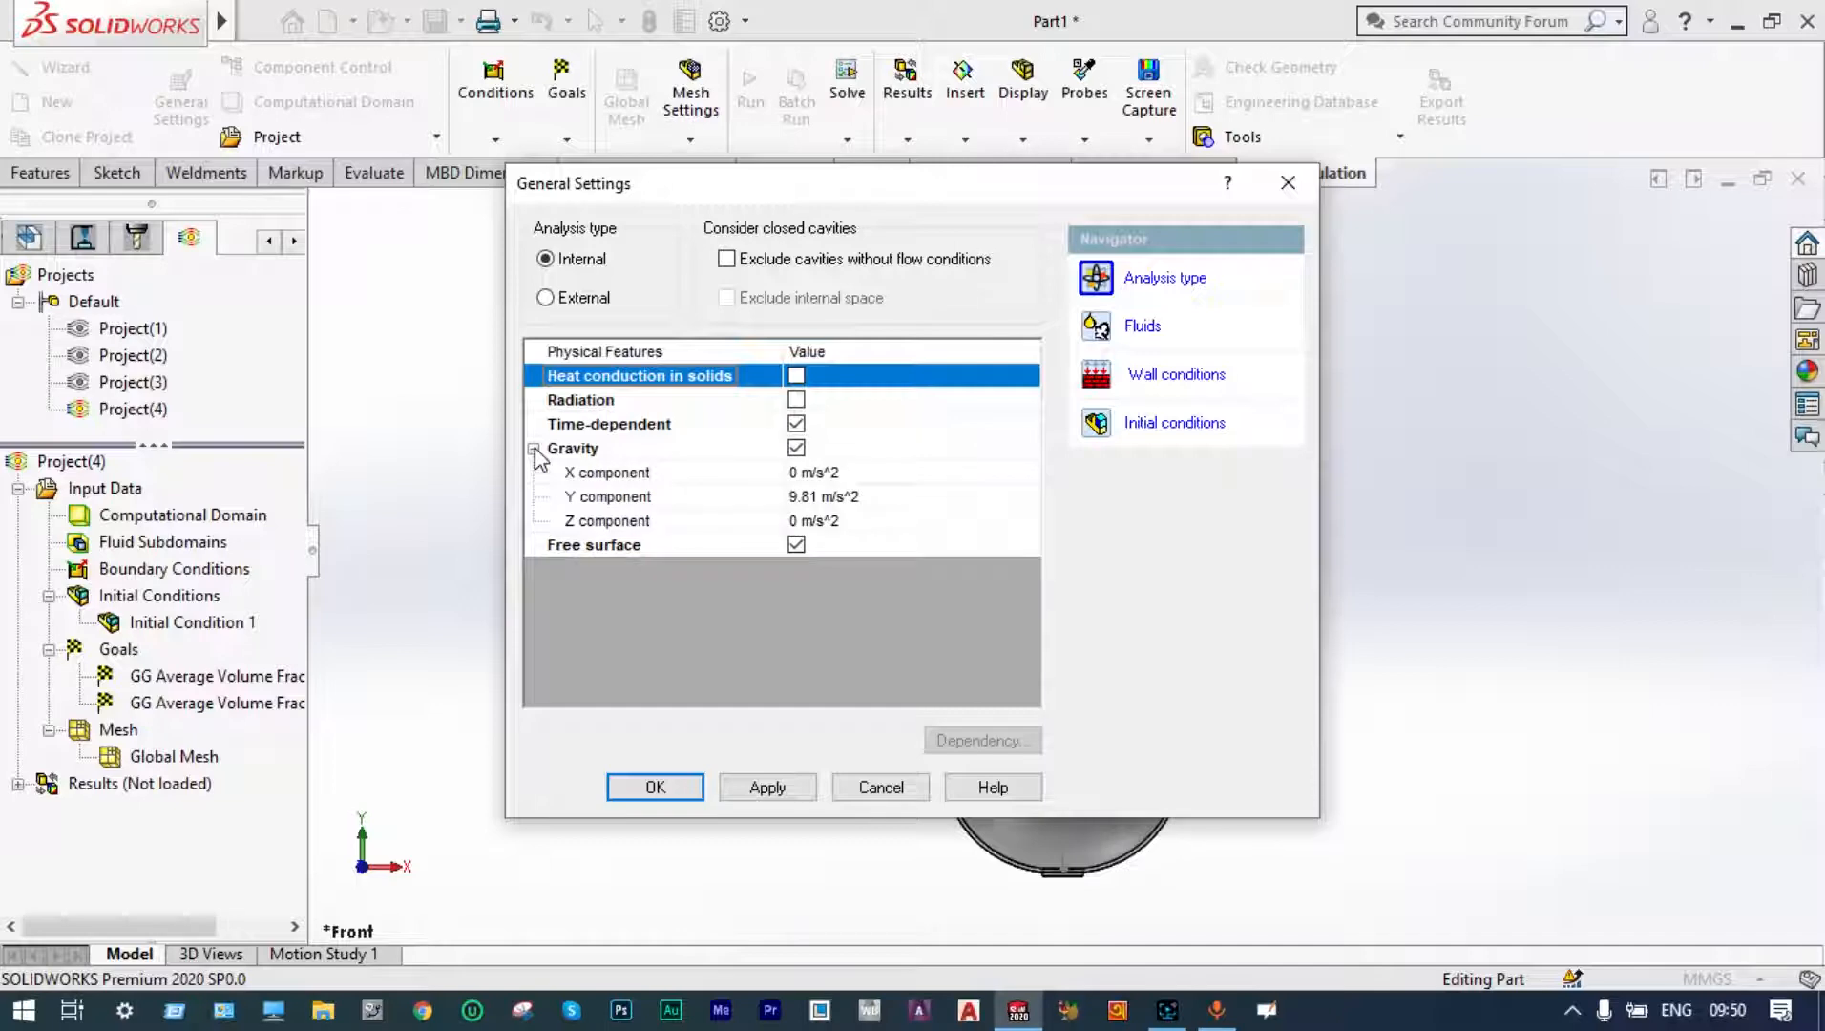
{"action": "left_click", "coordinate": [794, 500]}
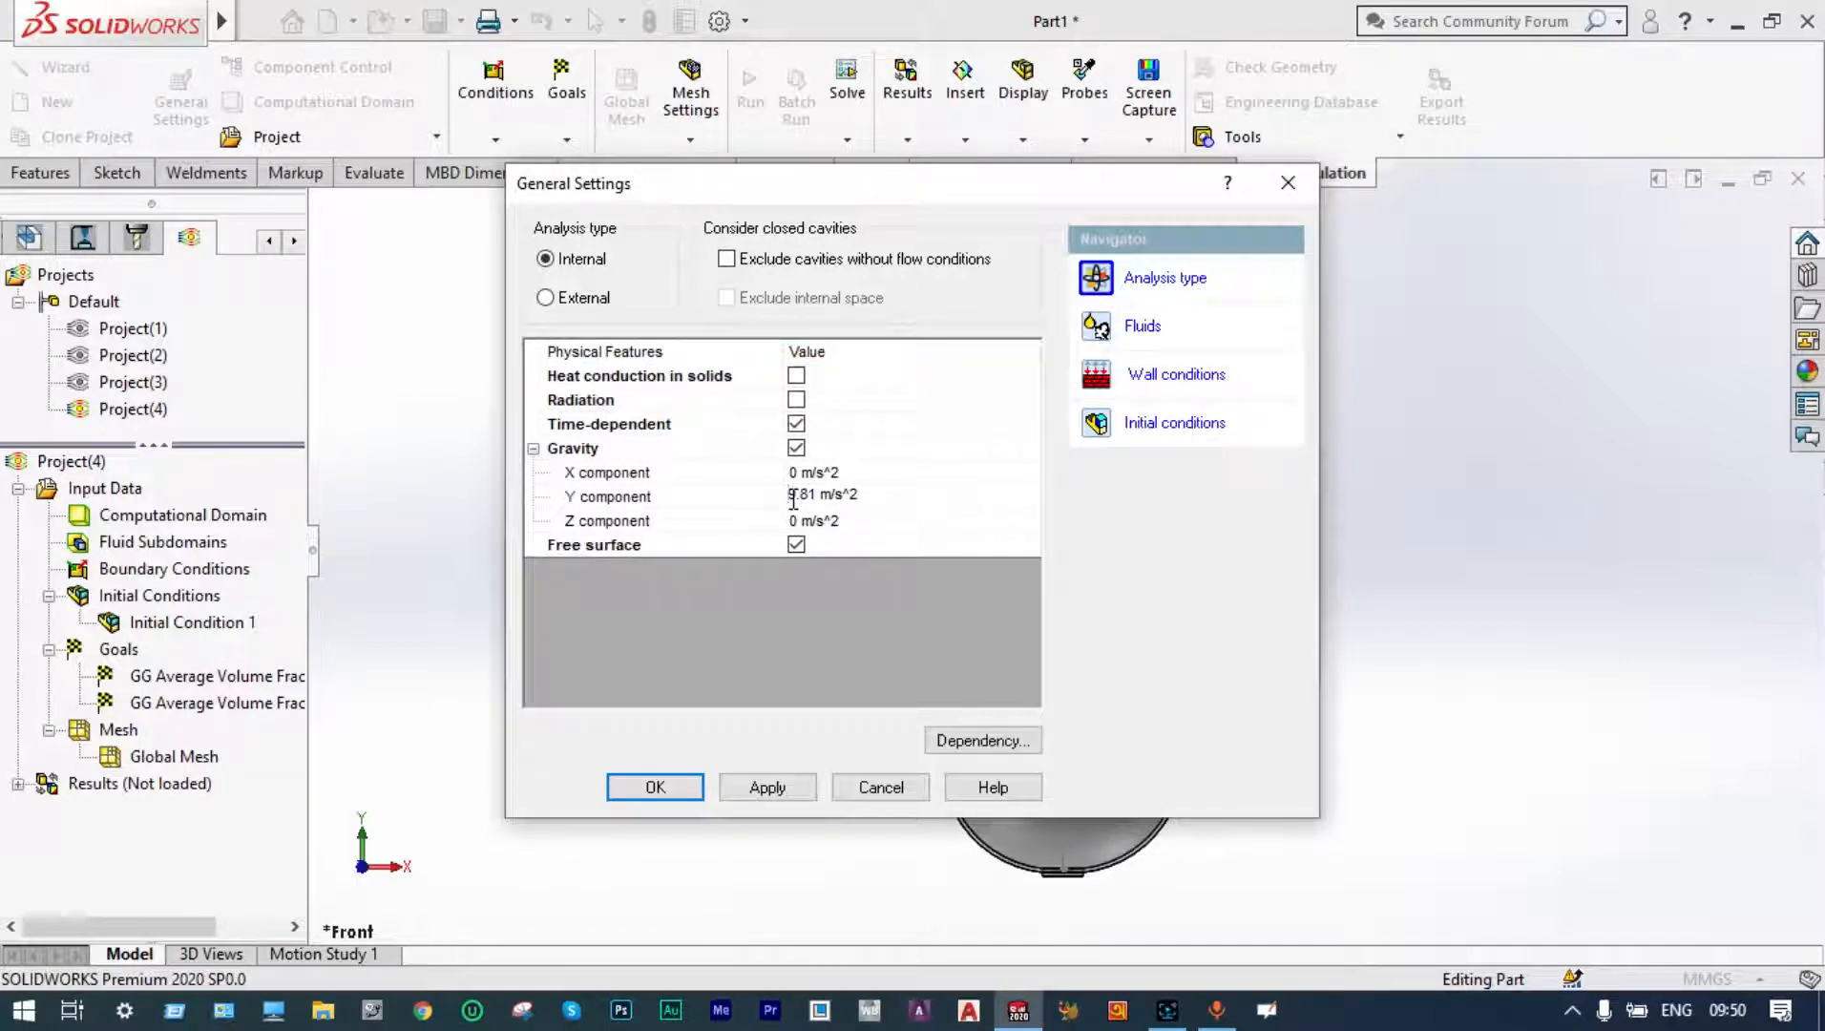
{"action": "type", "text": "-"}
{"action": "left_click", "coordinate": [763, 787]}
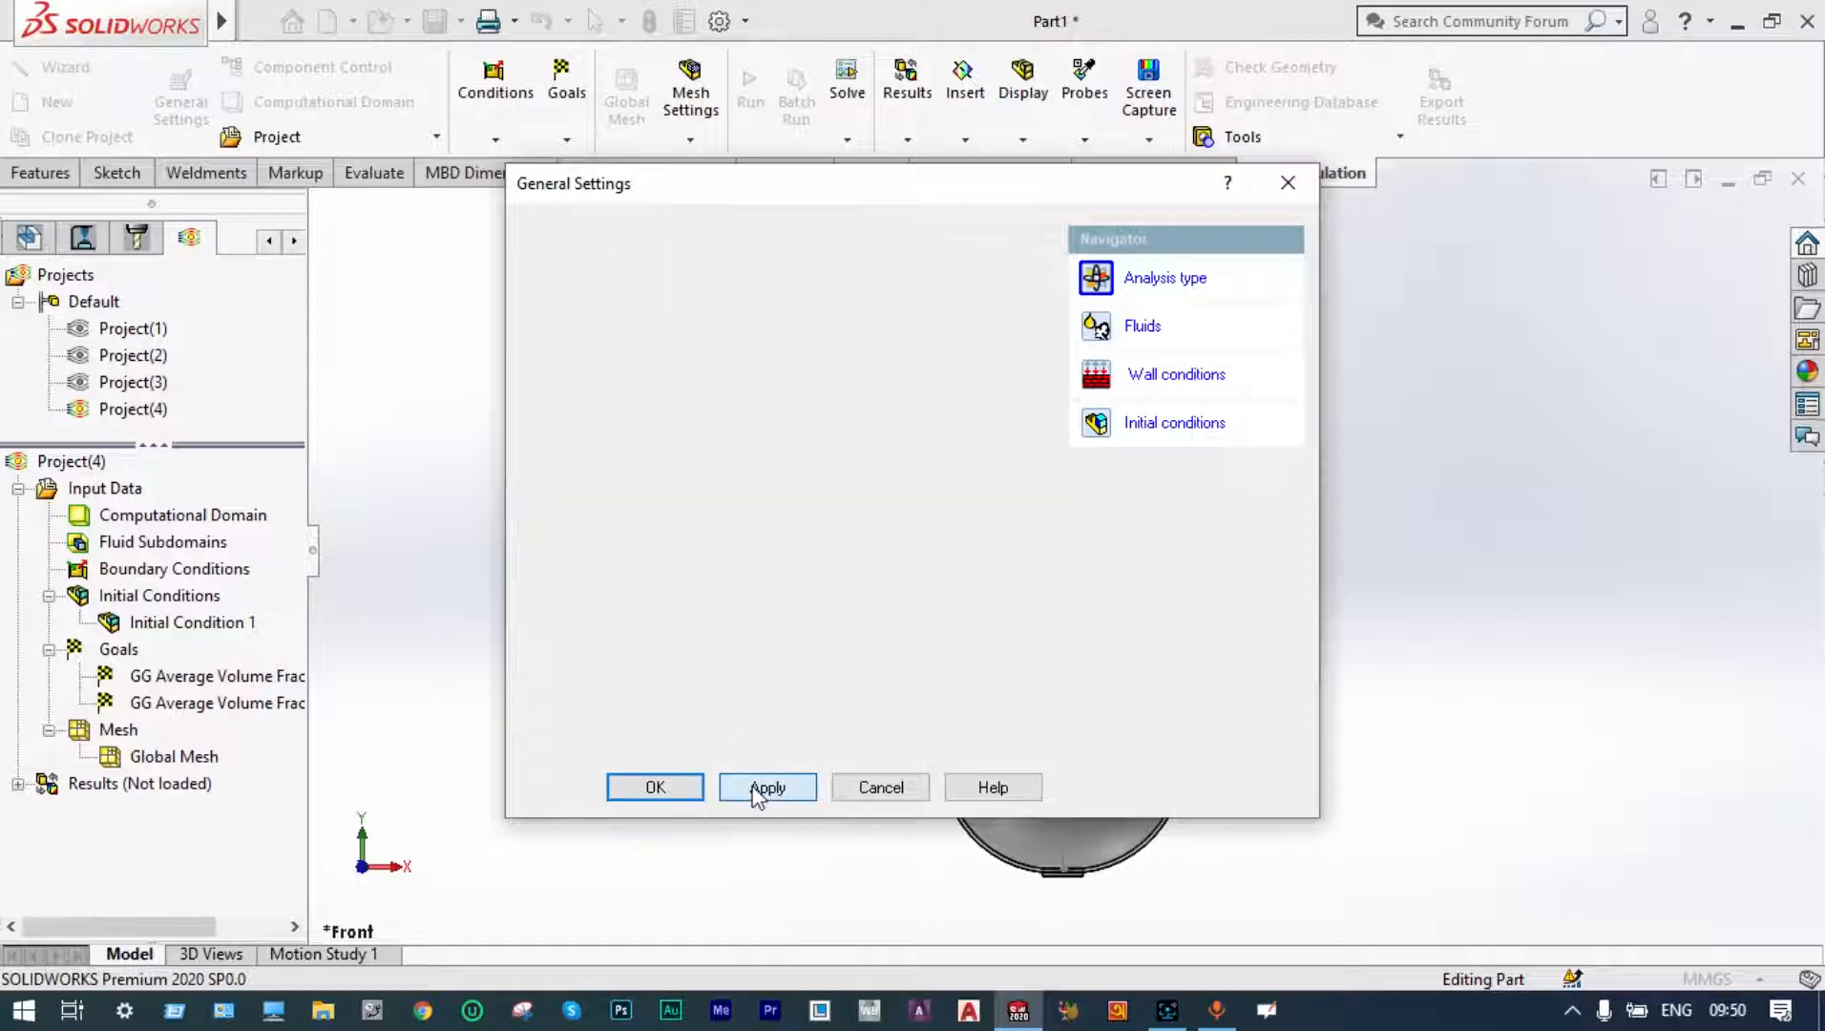
- Accept the general settings and start a new Environment Pressure boundary condition in Project(4)
{"action": "left_click", "coordinate": [656, 789]}
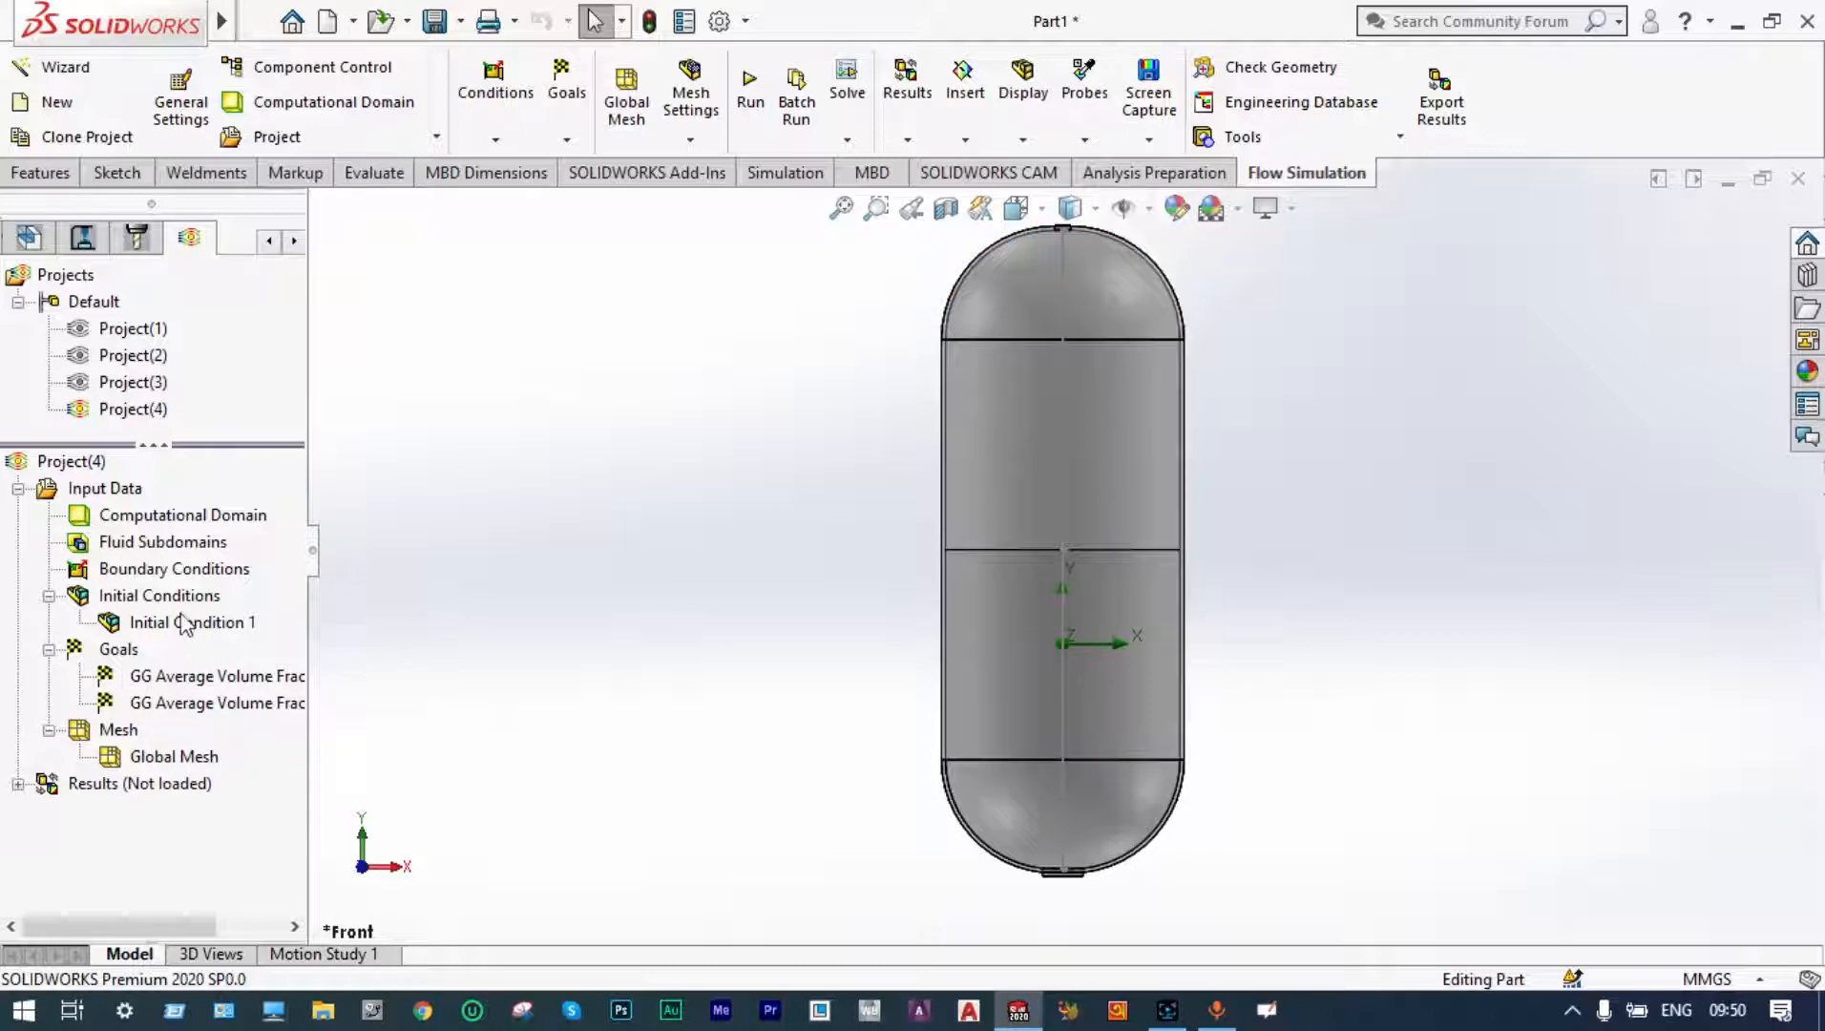
{"action": "right_click", "coordinate": [189, 571]}
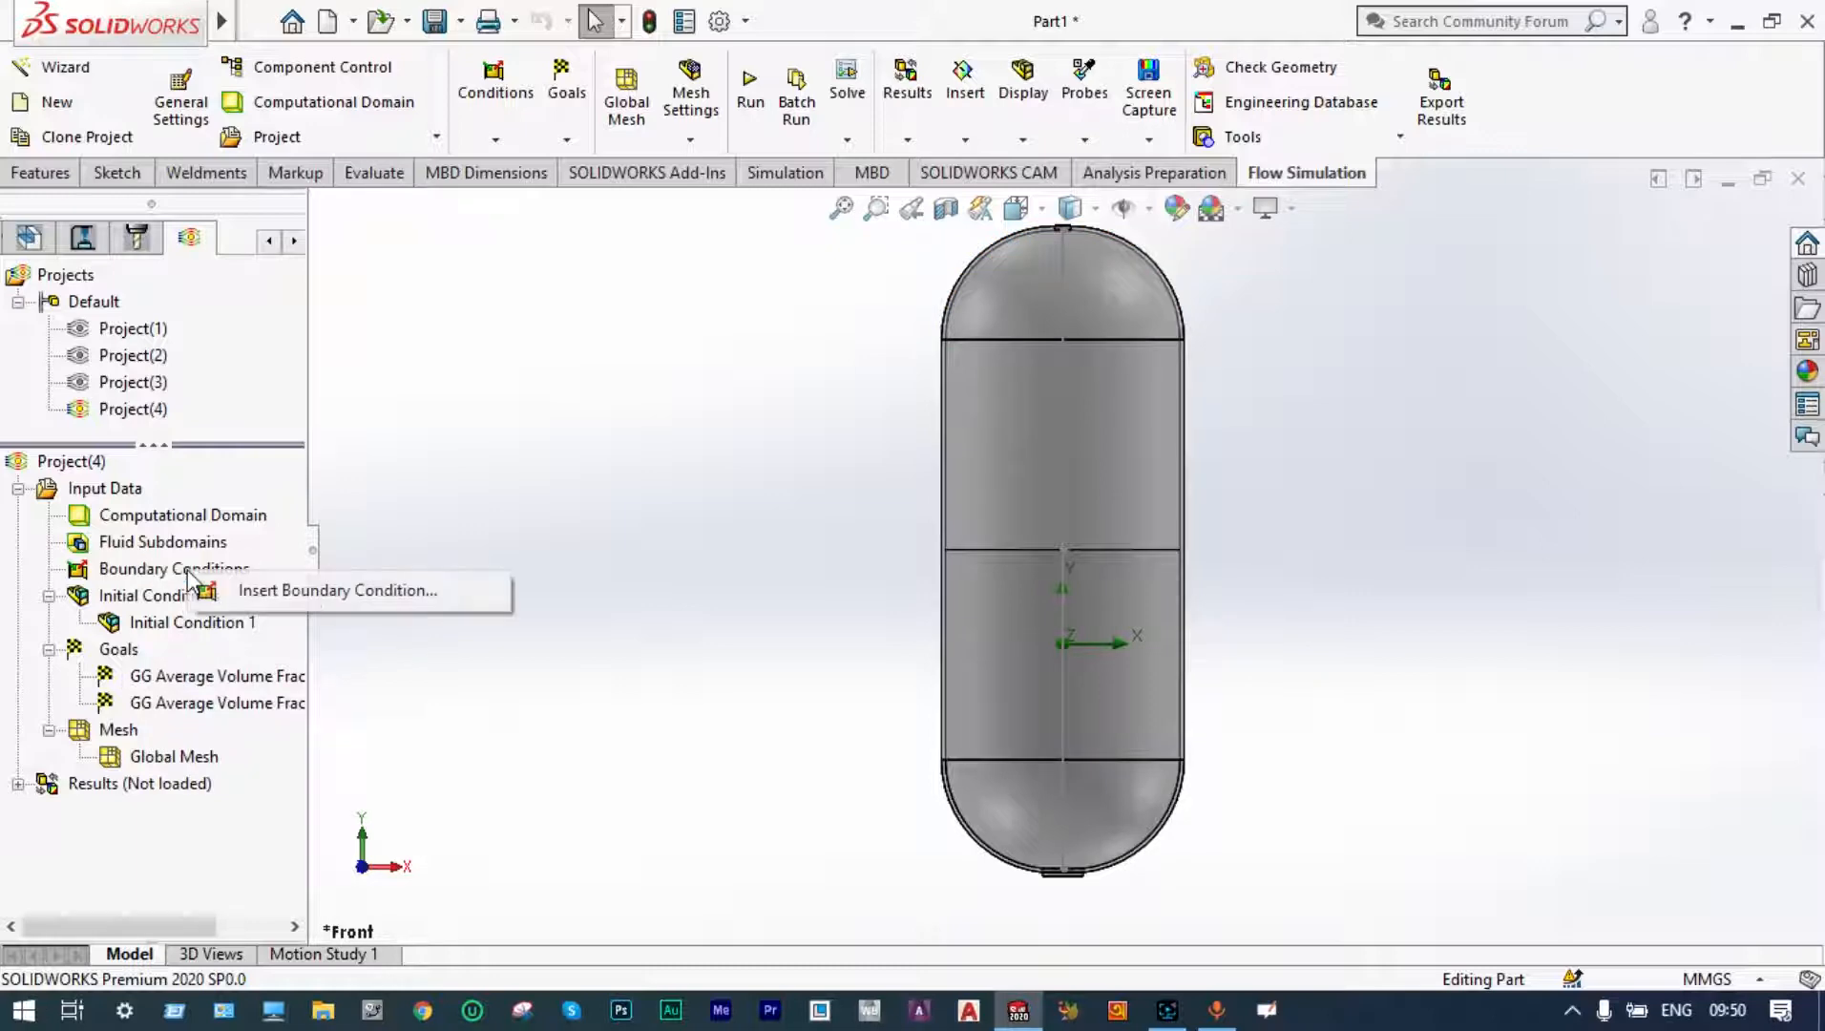
{"action": "left_click", "coordinate": [250, 594]}
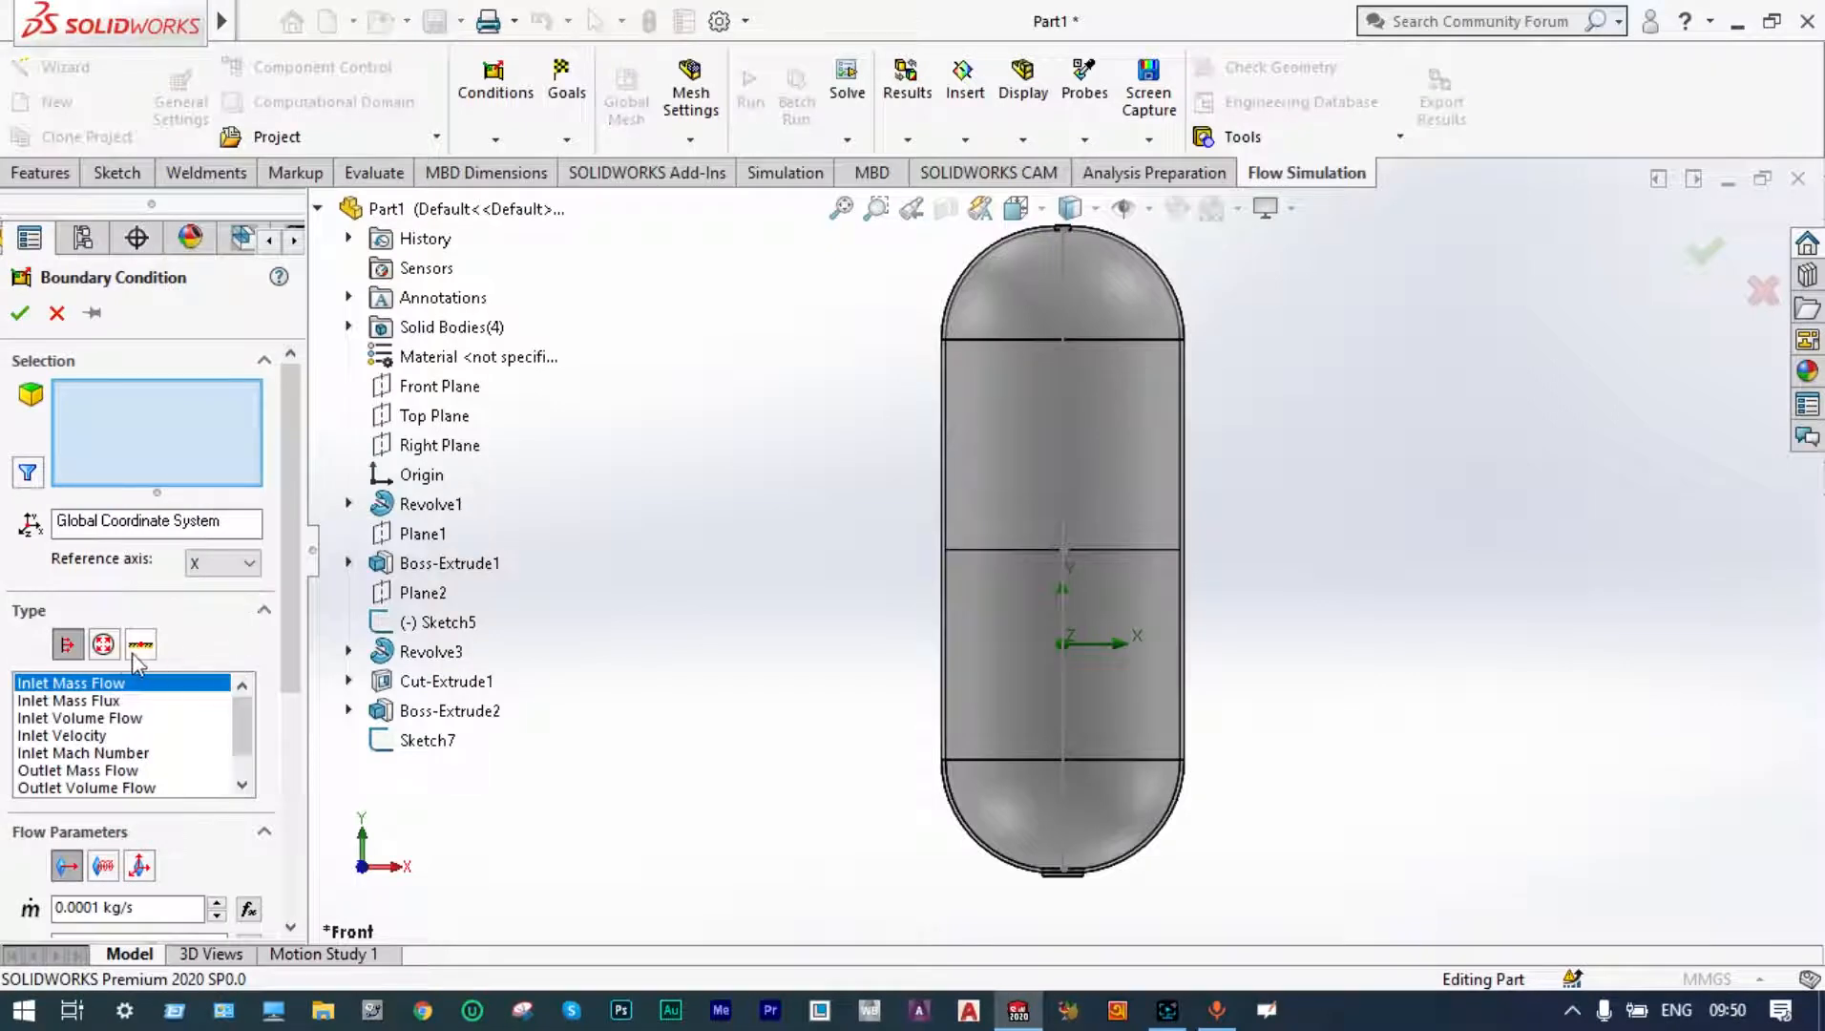
{"action": "left_click", "coordinate": [105, 645]}
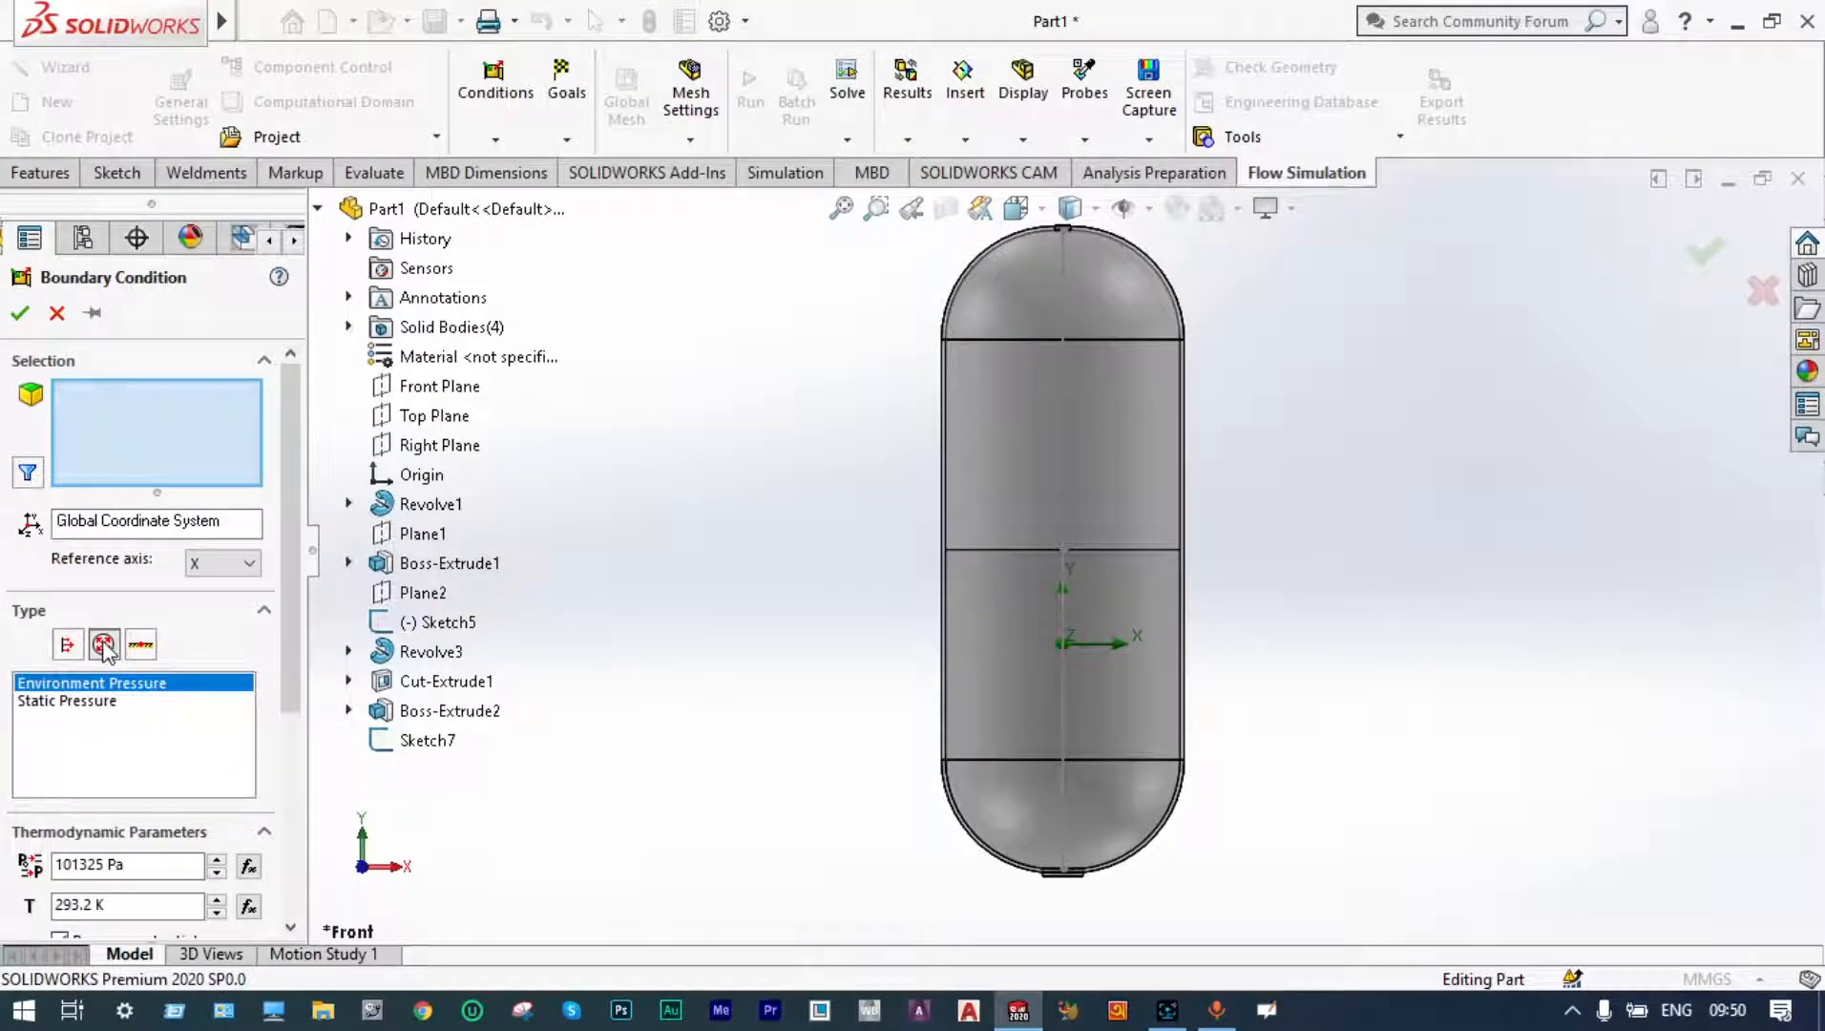
- Apply the environment pressure of 101325 Pa to the Boss-Extrude2 lid face at the tank's bottom opening
{"action": "scroll", "coordinate": [1136, 896], "scroll_direction": "down", "scroll_amount": 4}
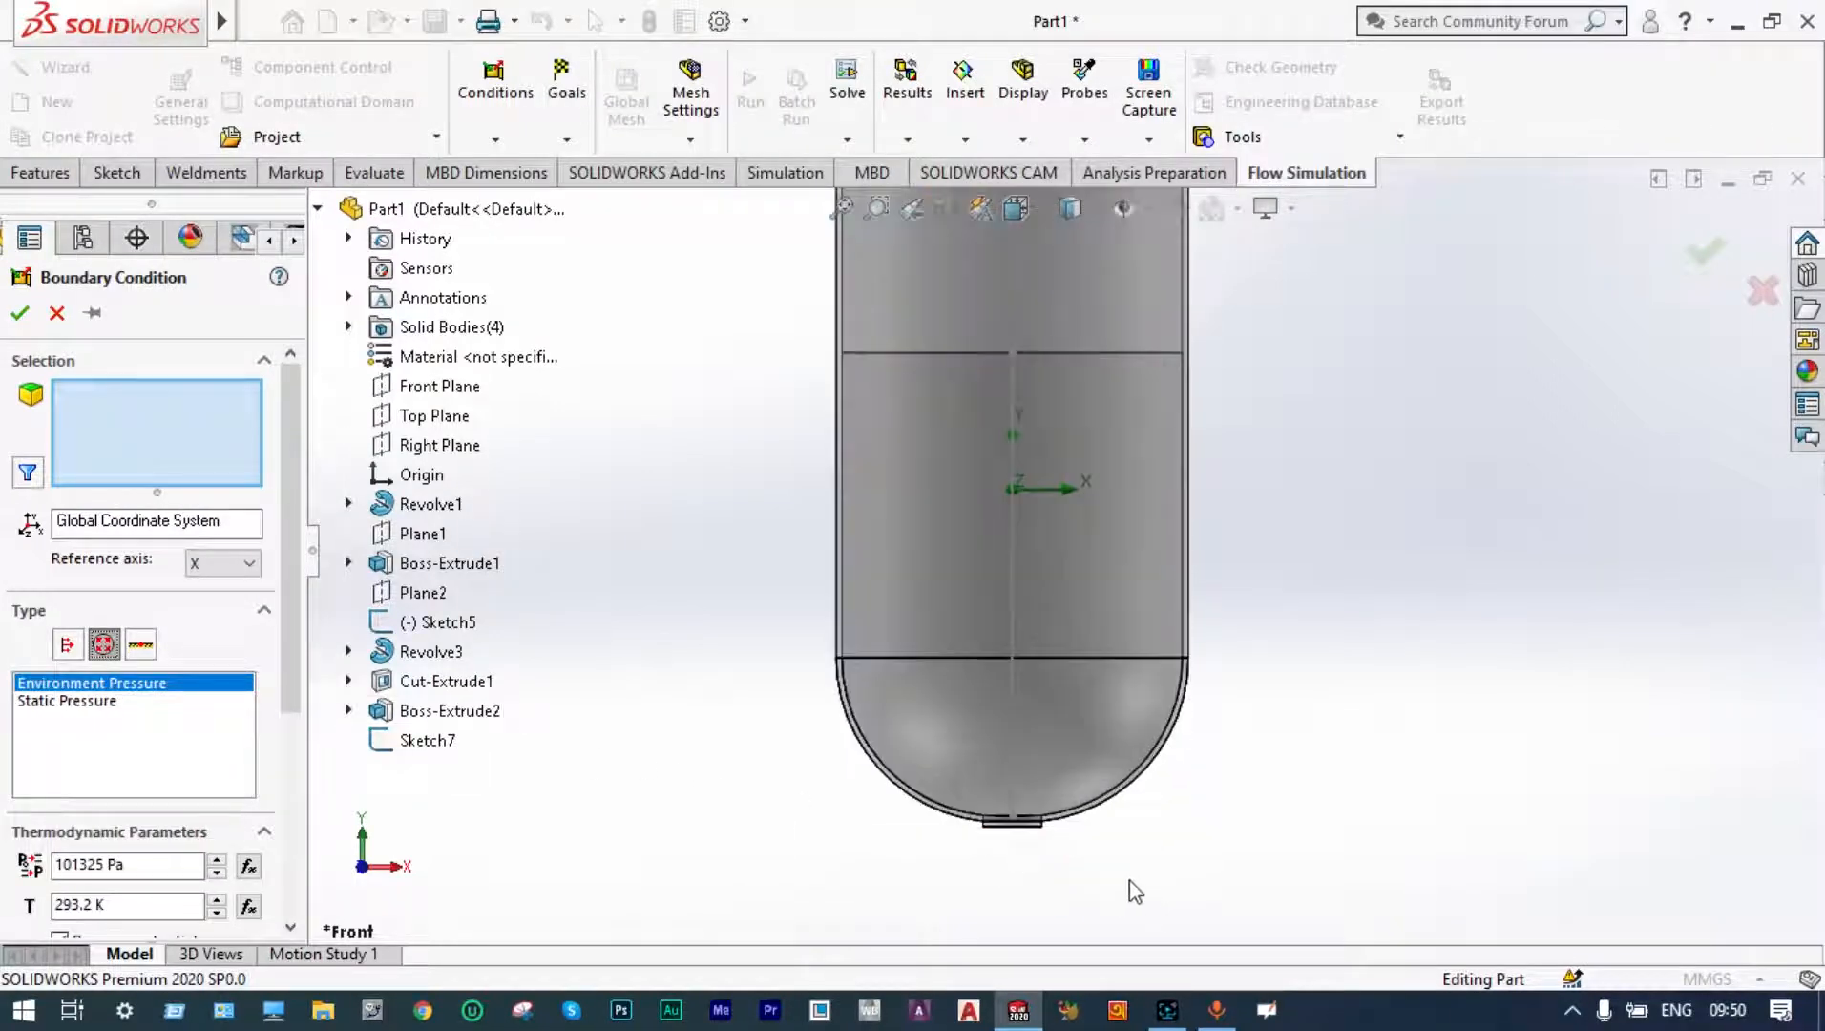
{"action": "scroll", "coordinate": [1075, 859], "scroll_direction": "down", "scroll_amount": 3}
{"action": "scroll", "coordinate": [1039, 847], "scroll_direction": "down", "scroll_amount": 2}
{"action": "right_click", "coordinate": [1007, 801]}
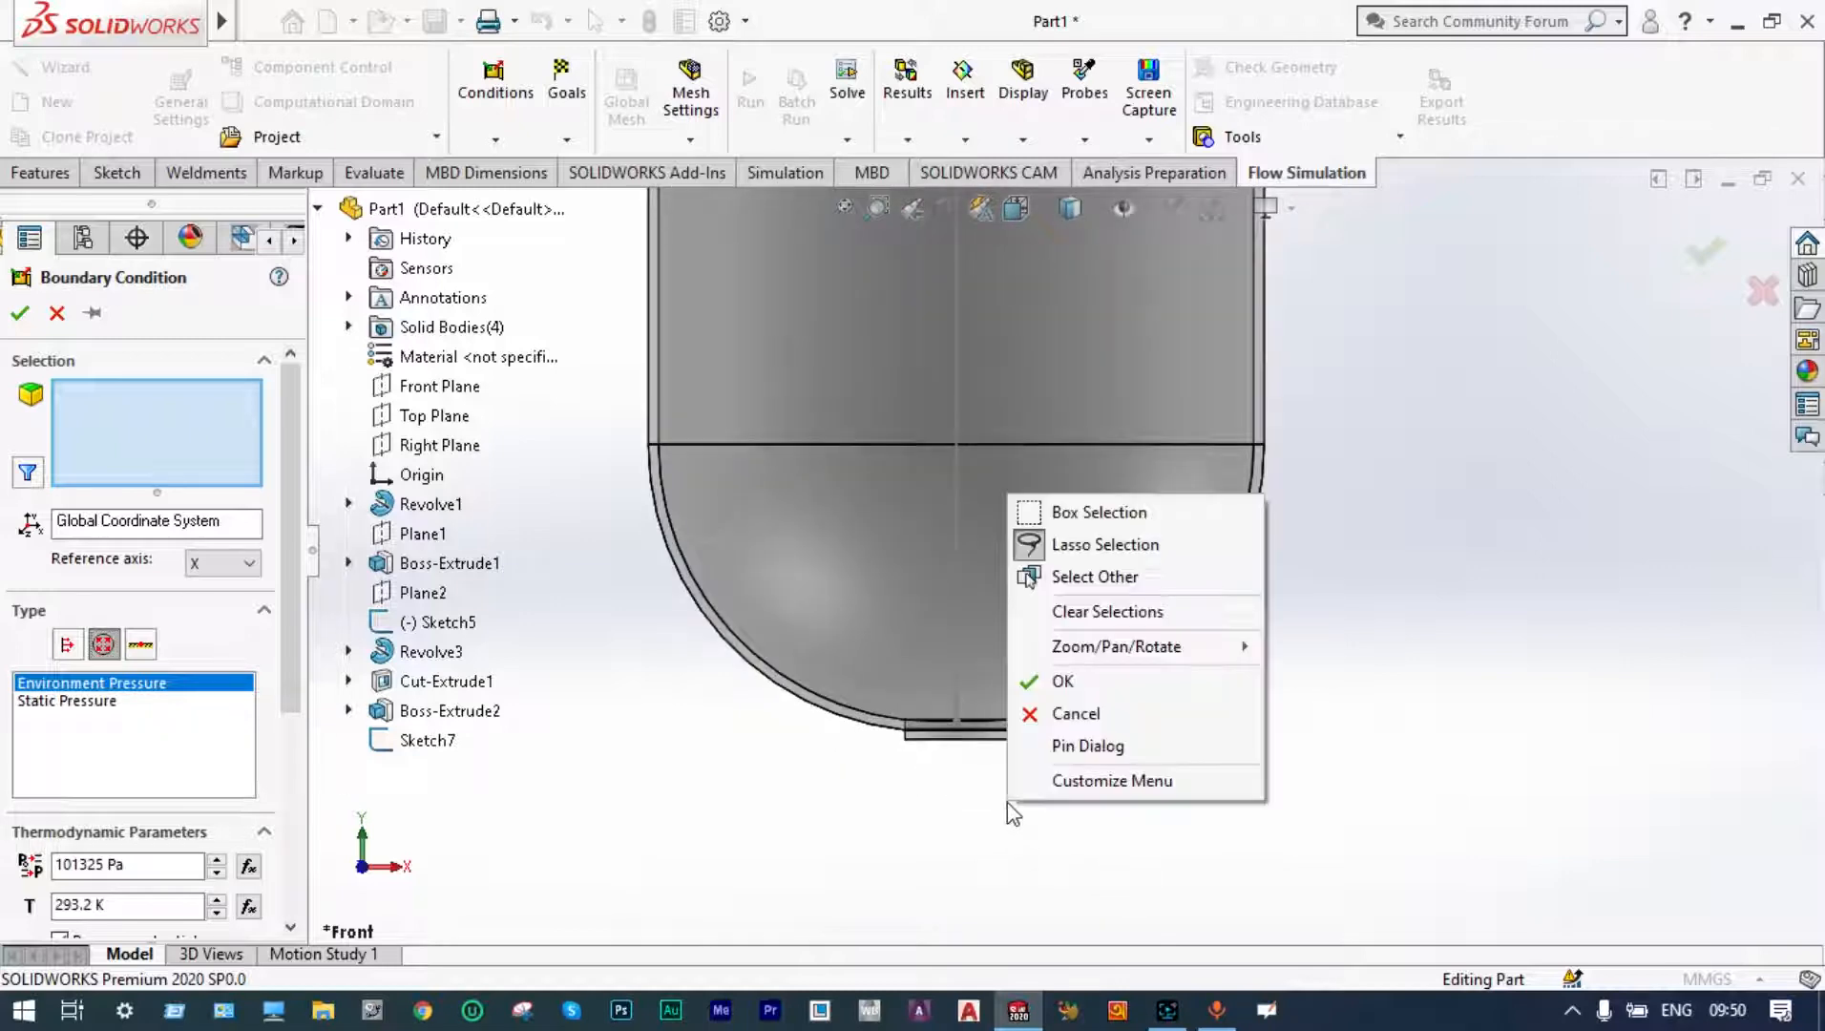
{"action": "mouse_move", "coordinate": [1091, 661]}
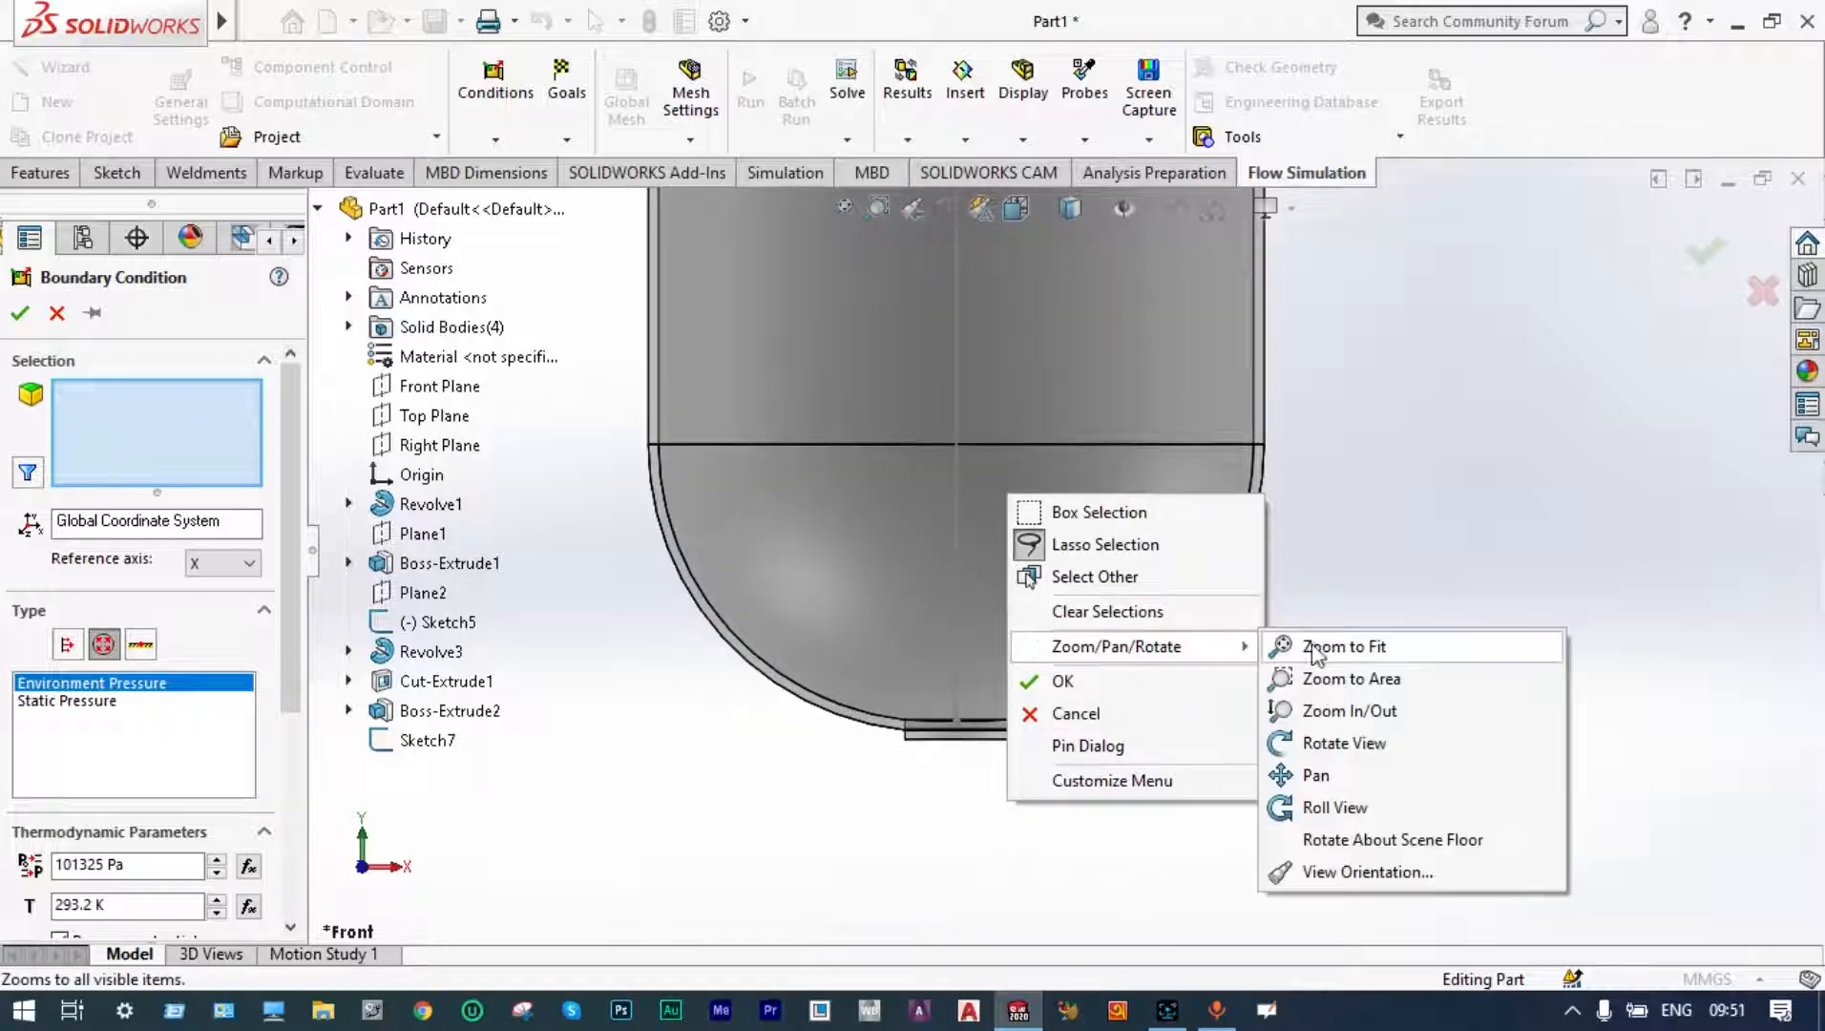
{"action": "middle_click_drag", "start_coordinate": [1313, 748], "coordinate": [1287, 668]}
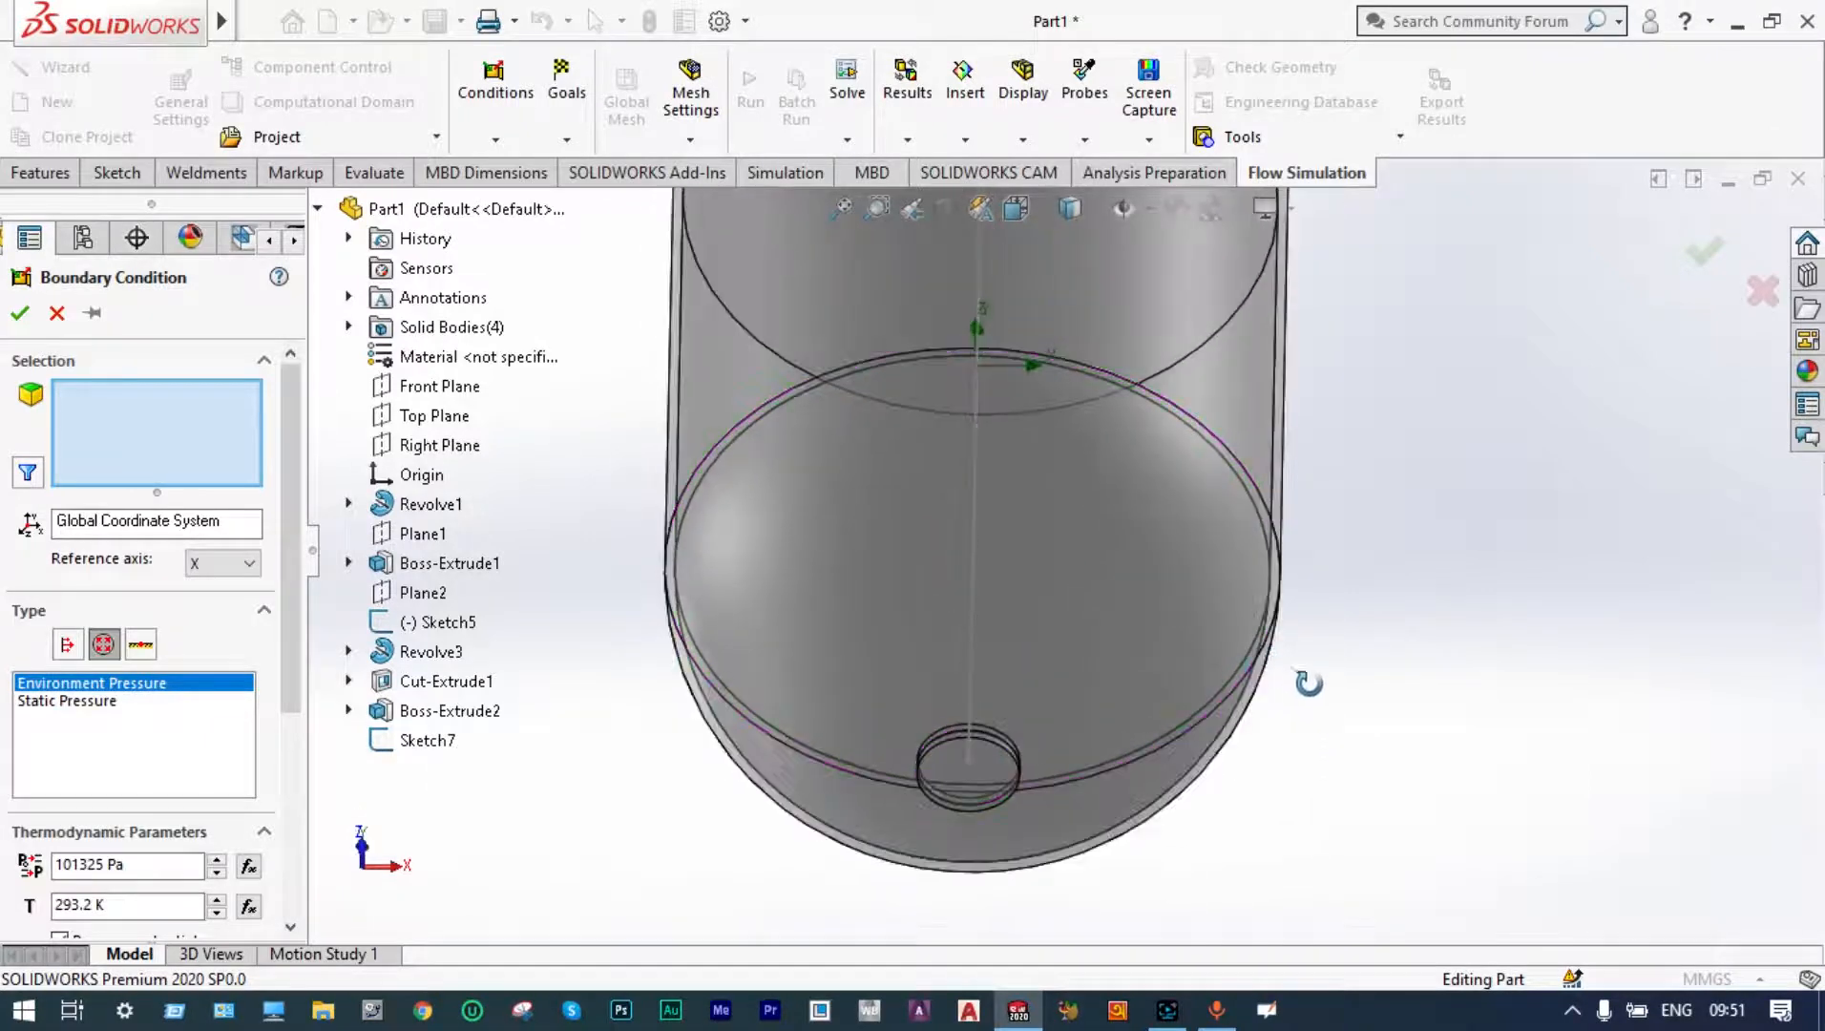
{"action": "right_click", "coordinate": [1338, 697]}
{"action": "left_click", "coordinate": [1389, 511]}
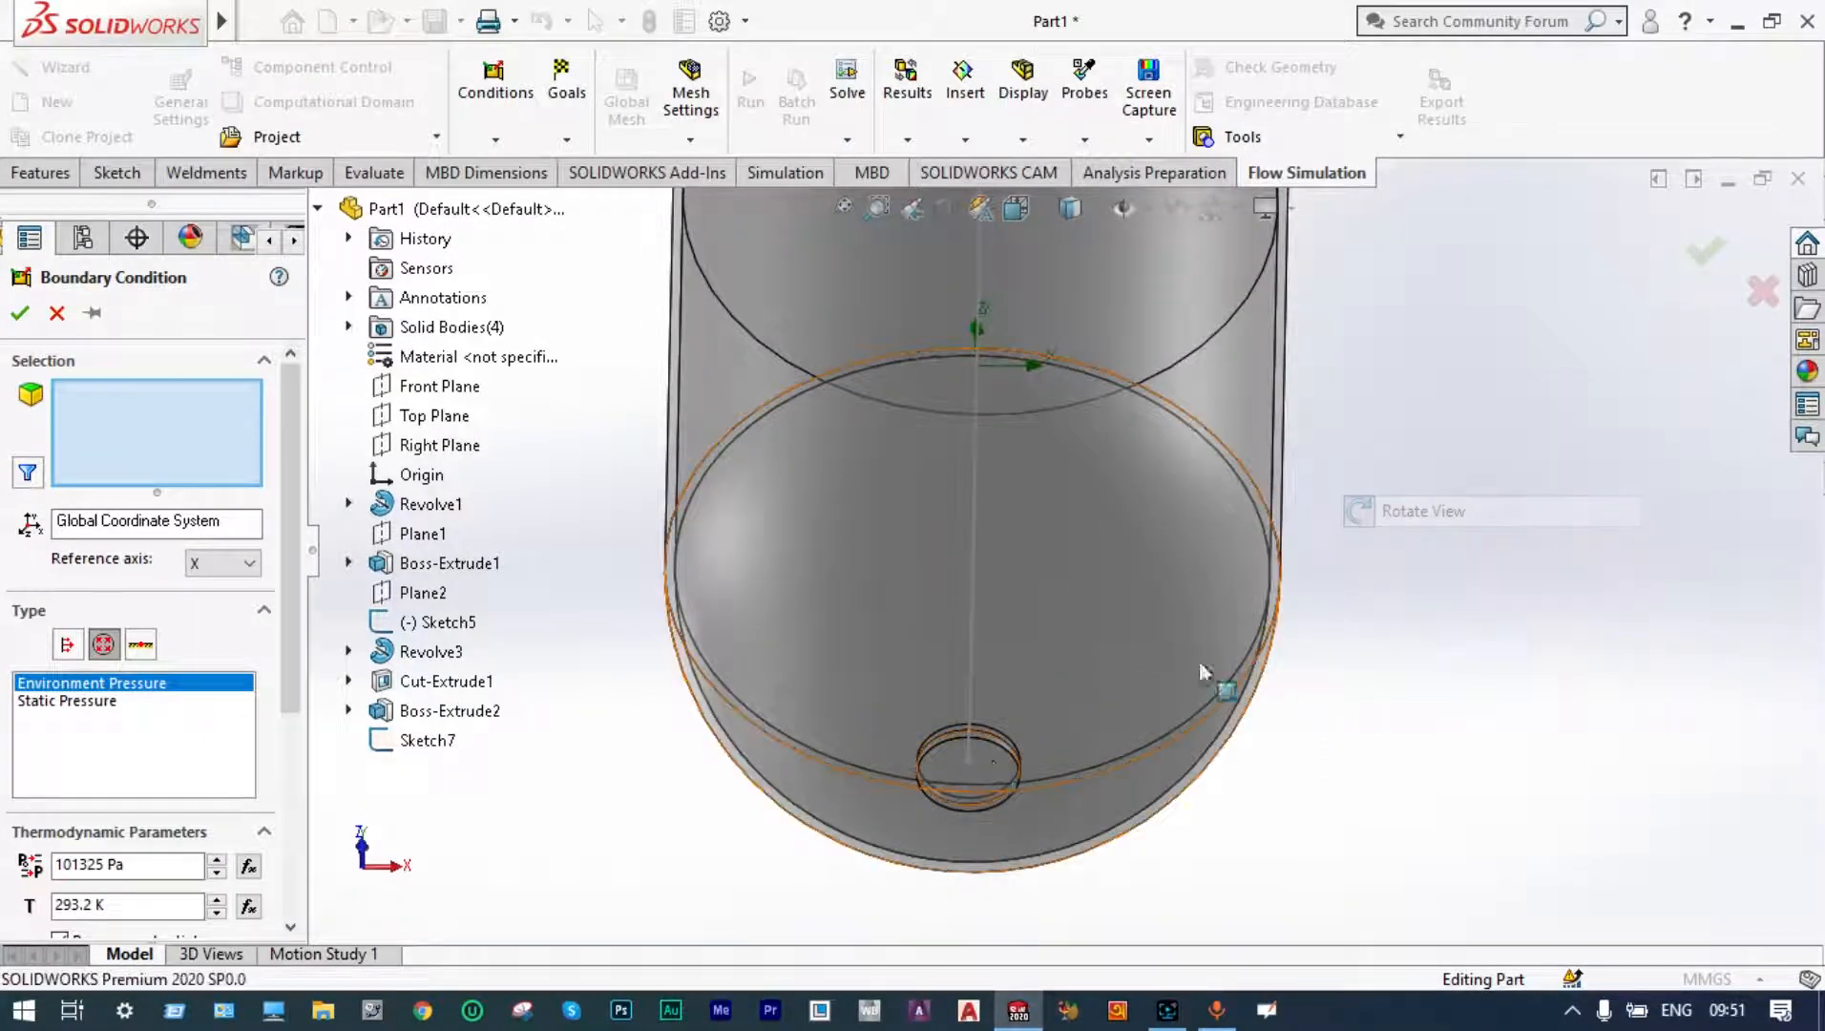
{"action": "right_click", "coordinate": [985, 763]}
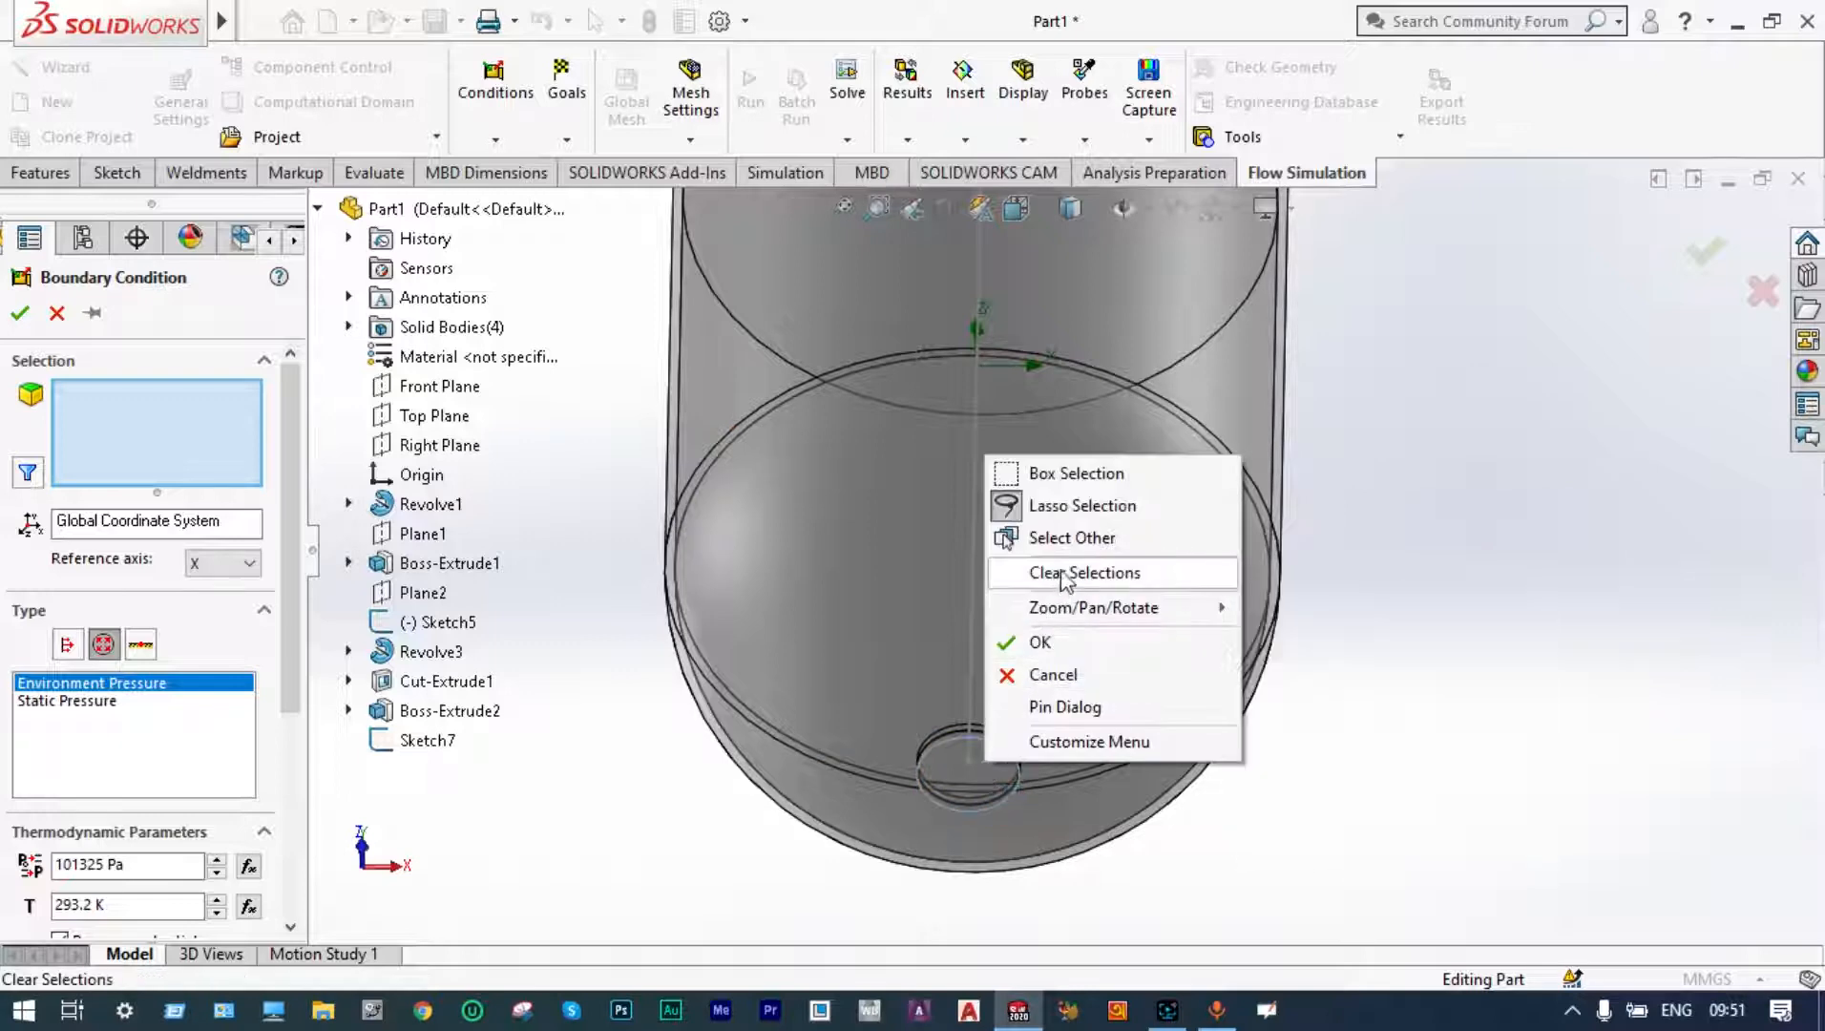
{"action": "left_click", "coordinate": [1068, 538]}
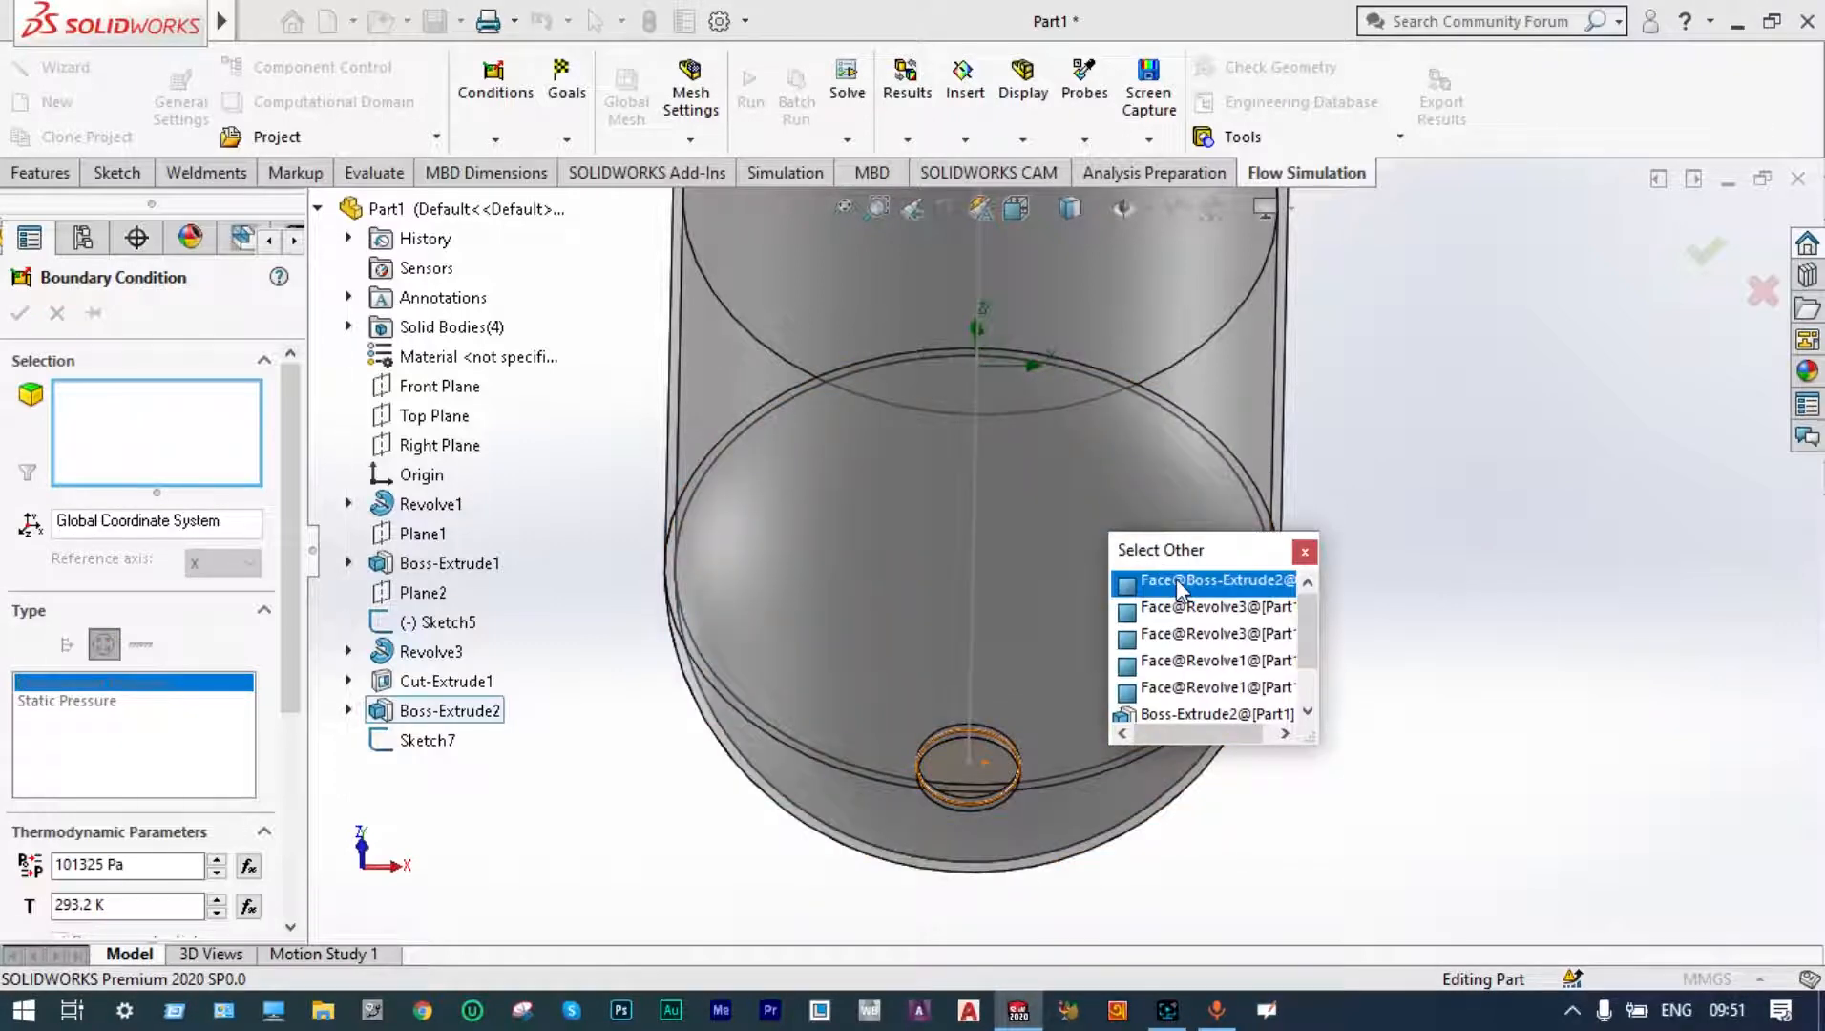
{"action": "left_click", "coordinate": [1176, 579]}
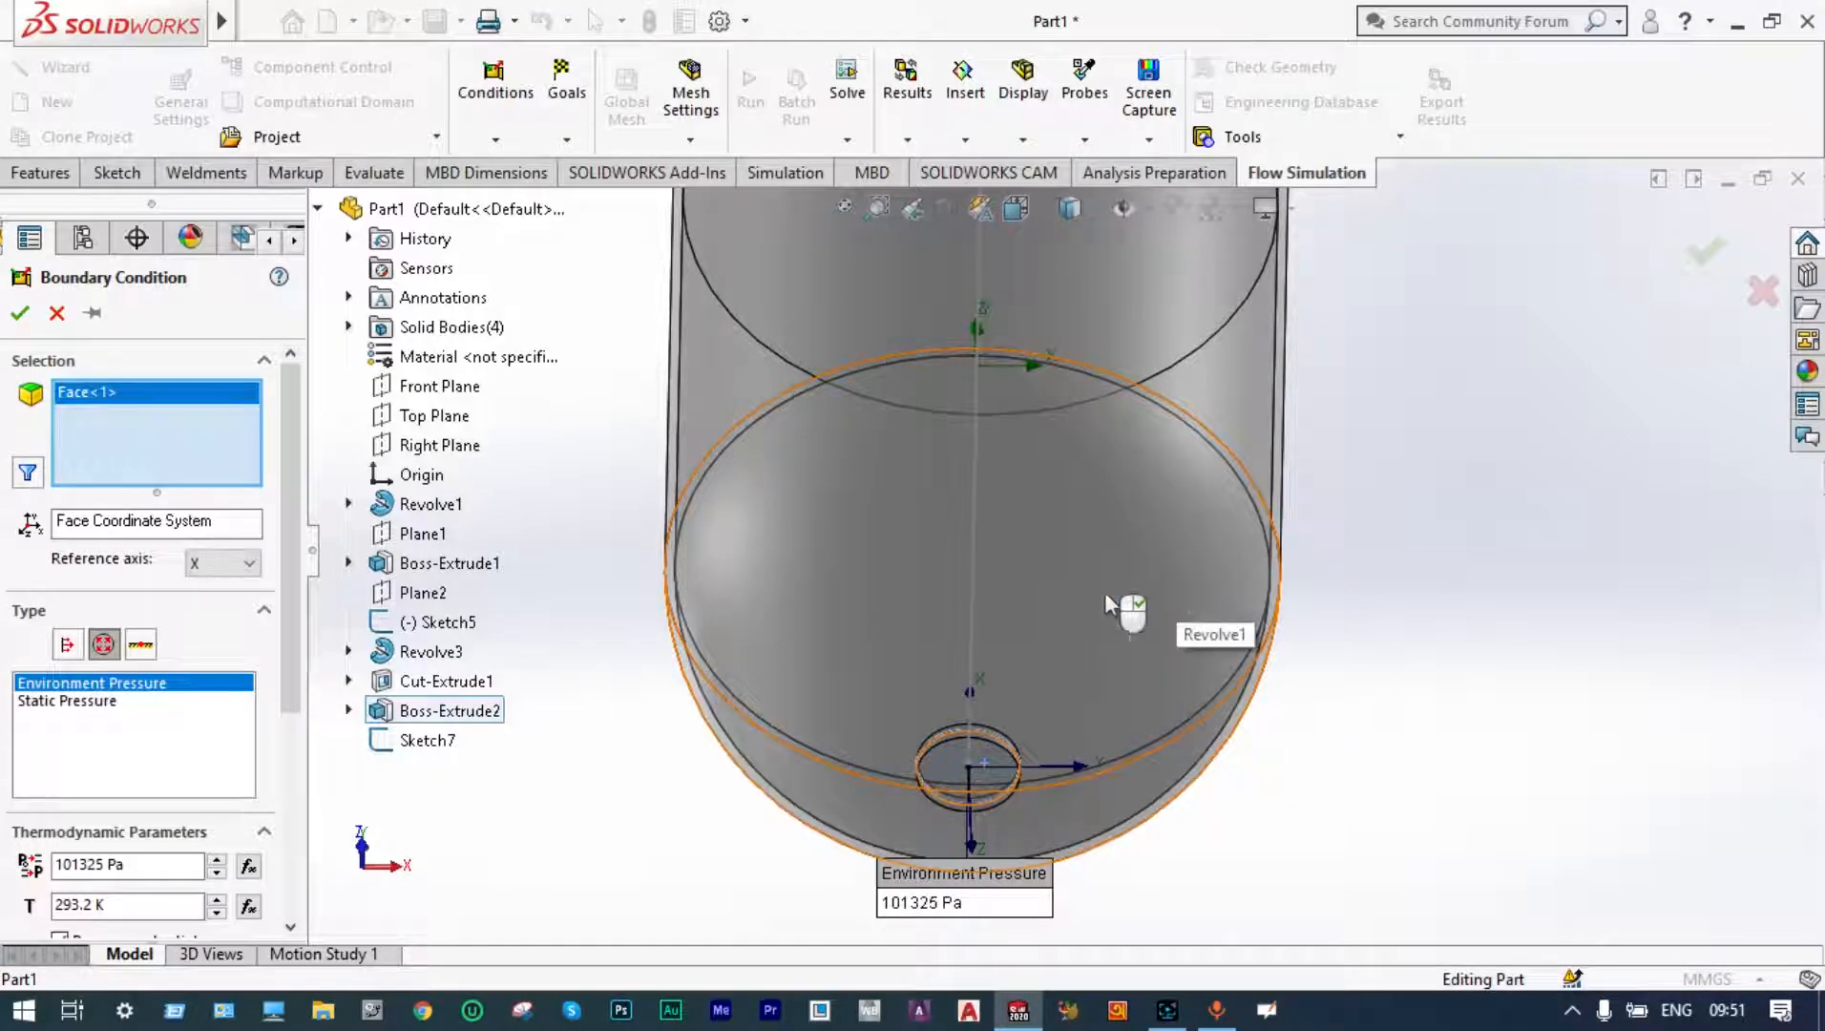
{"action": "left_click", "coordinate": [19, 313]}
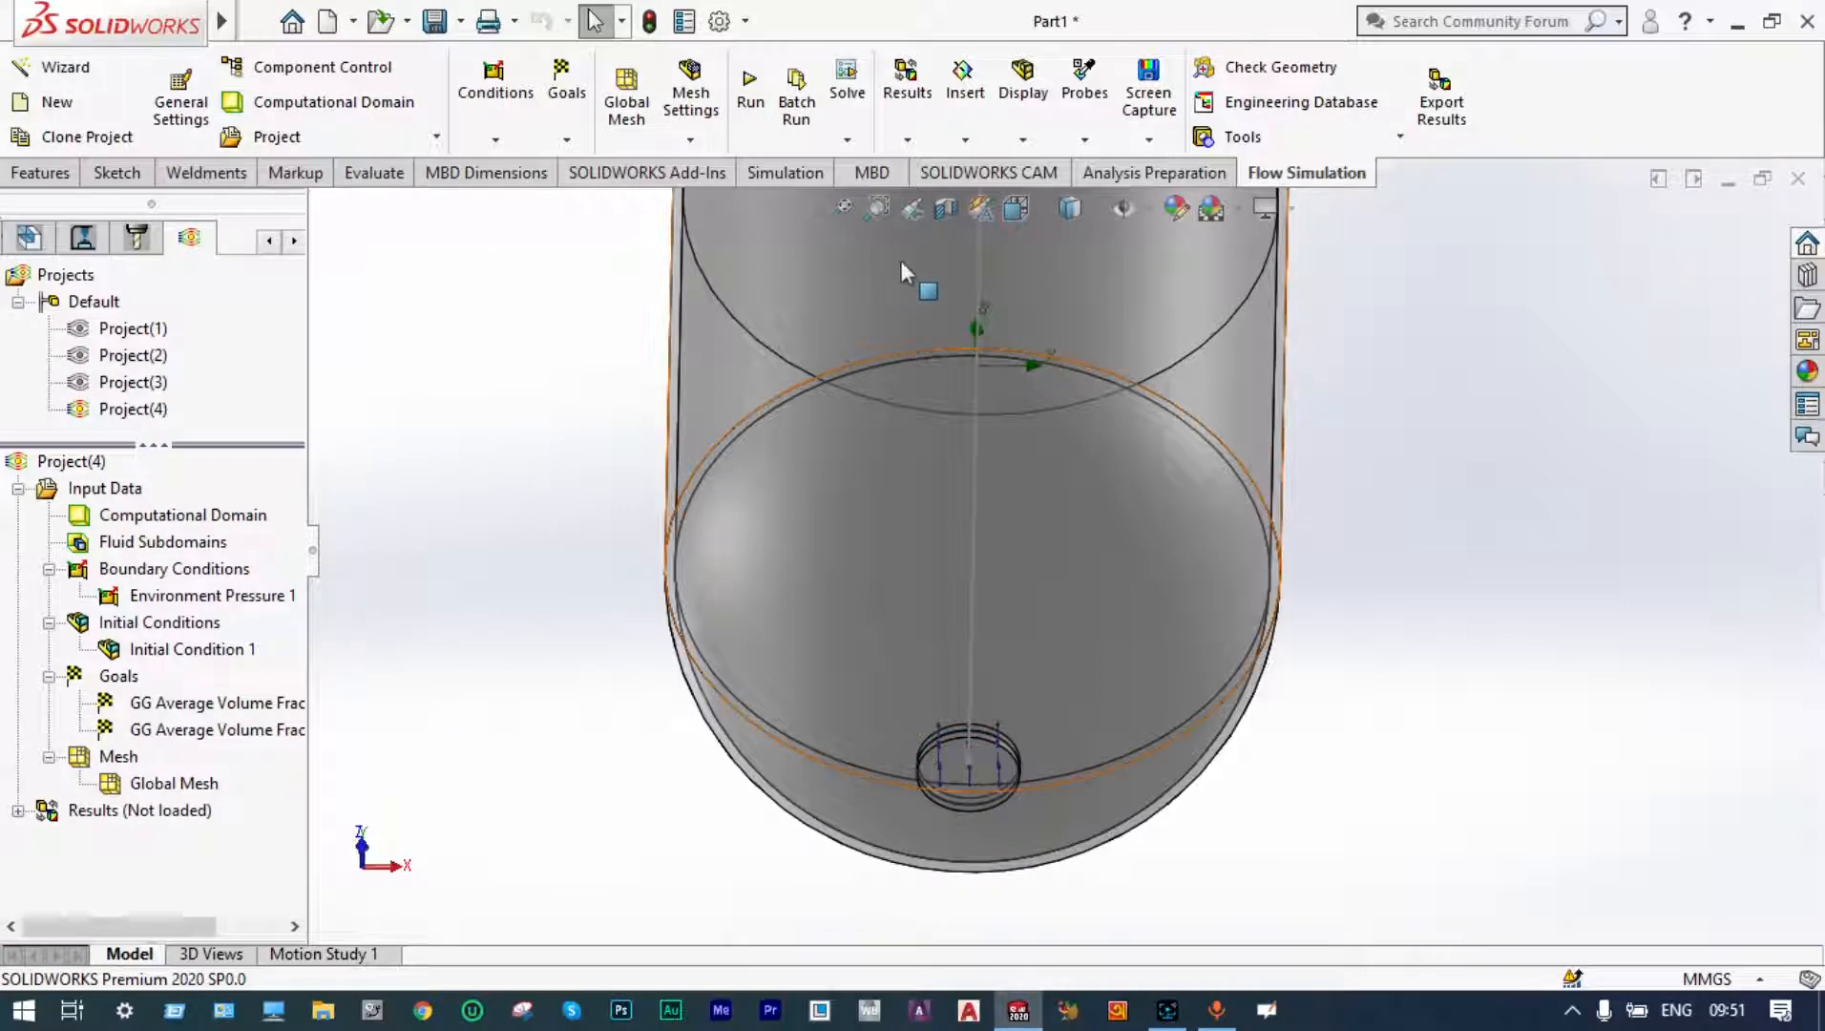
{"action": "left_click", "coordinate": [983, 275]}
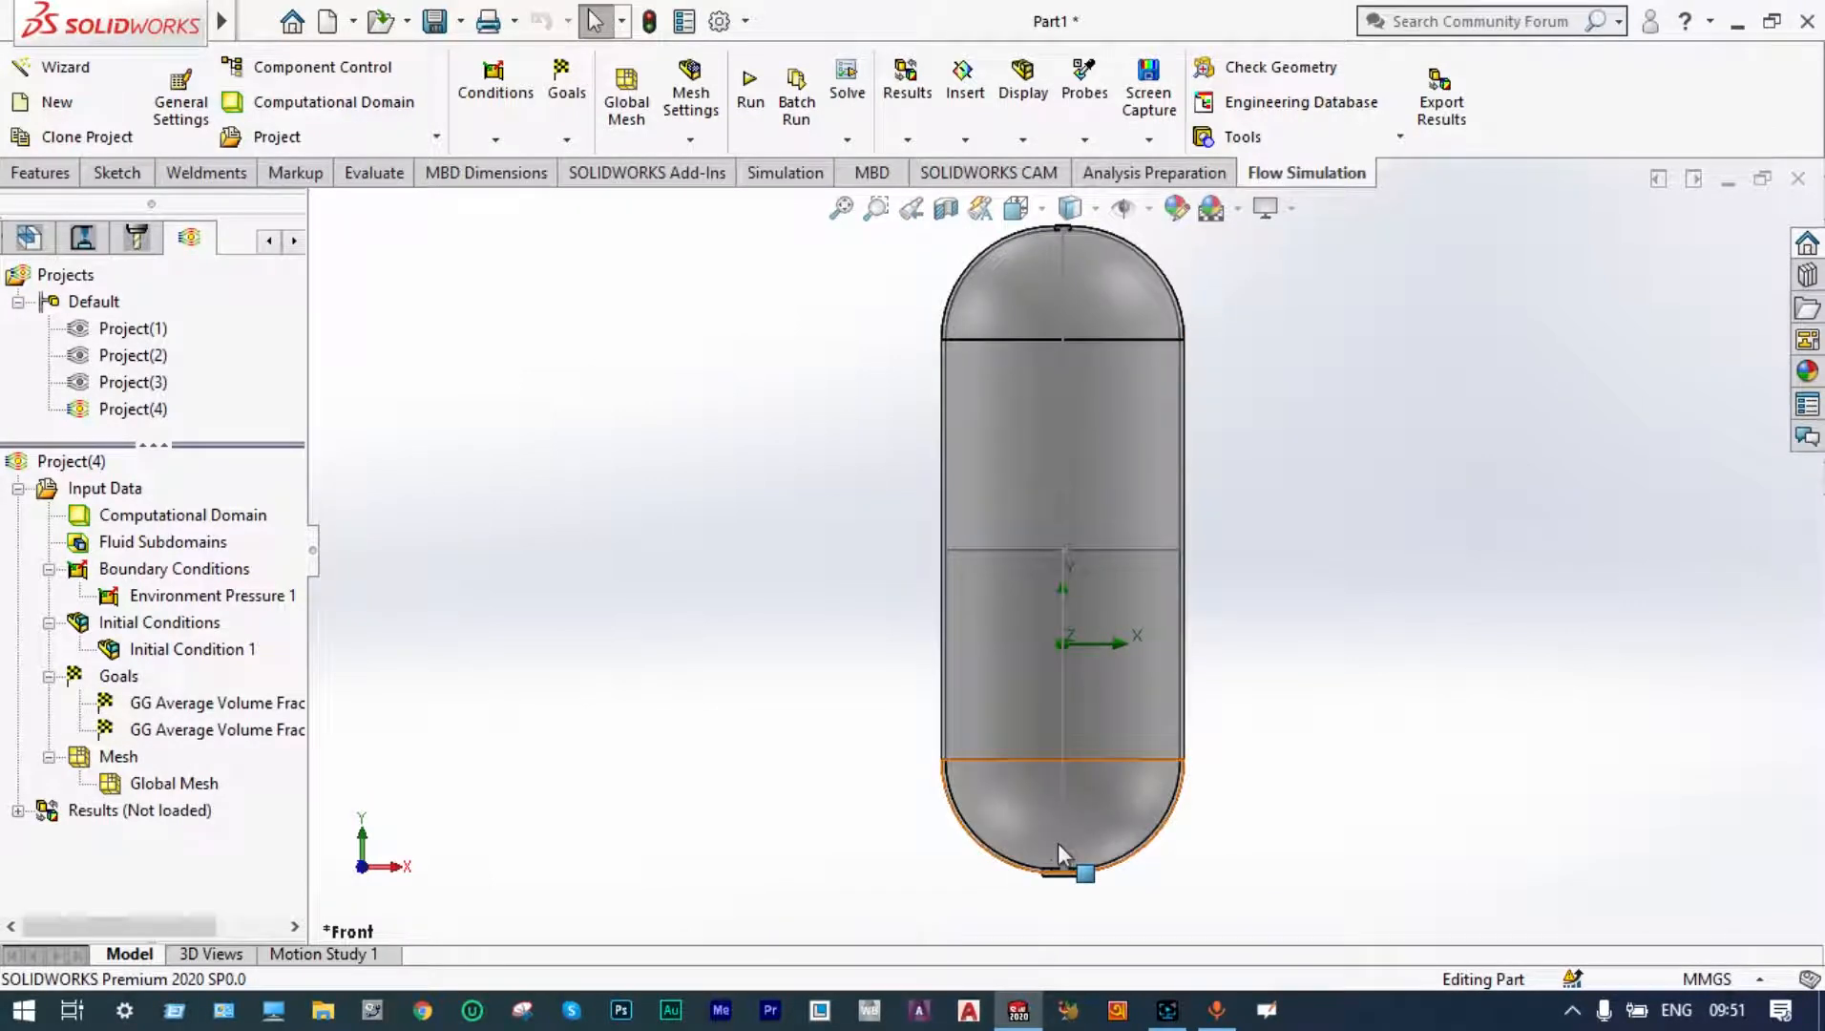
- Add an Environment Pressure boundary condition of 101325 Pa on the Boss-Extrude1 lid face at the tank's top opening
{"action": "scroll", "coordinate": [1058, 843], "scroll_direction": "up", "scroll_amount": 1}
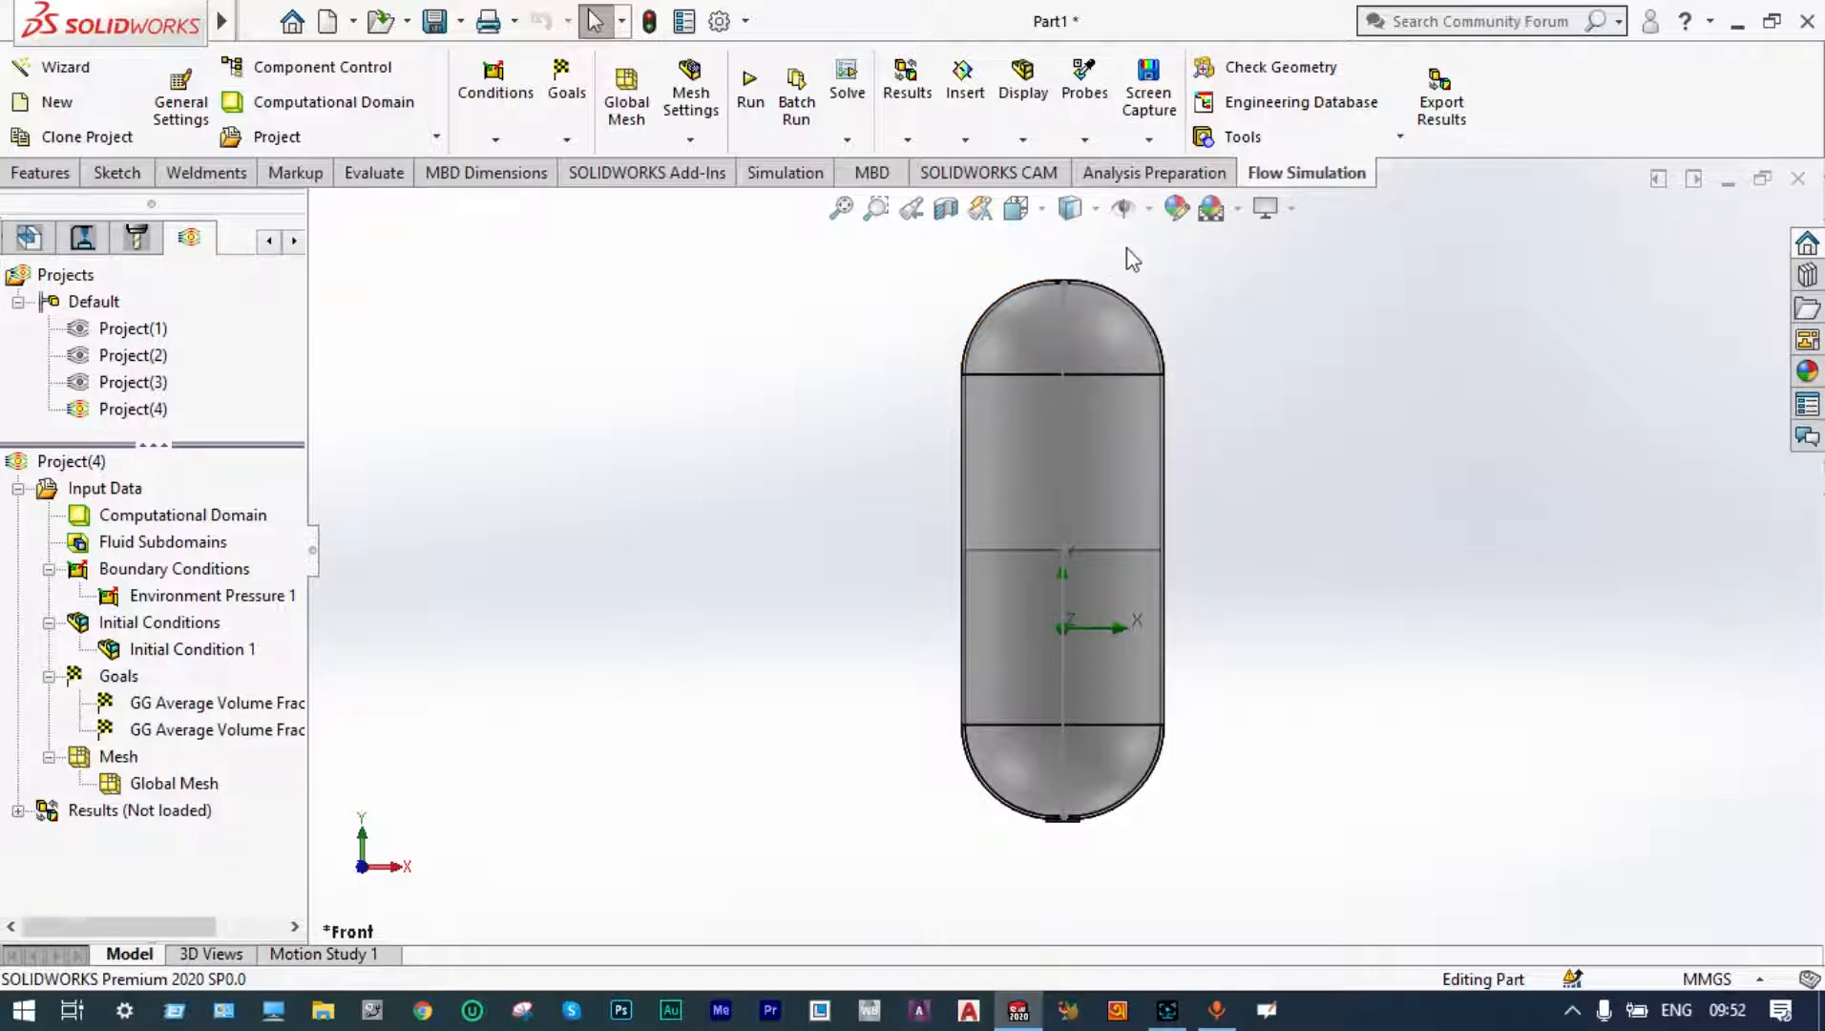
{"action": "right_click", "coordinate": [180, 571]}
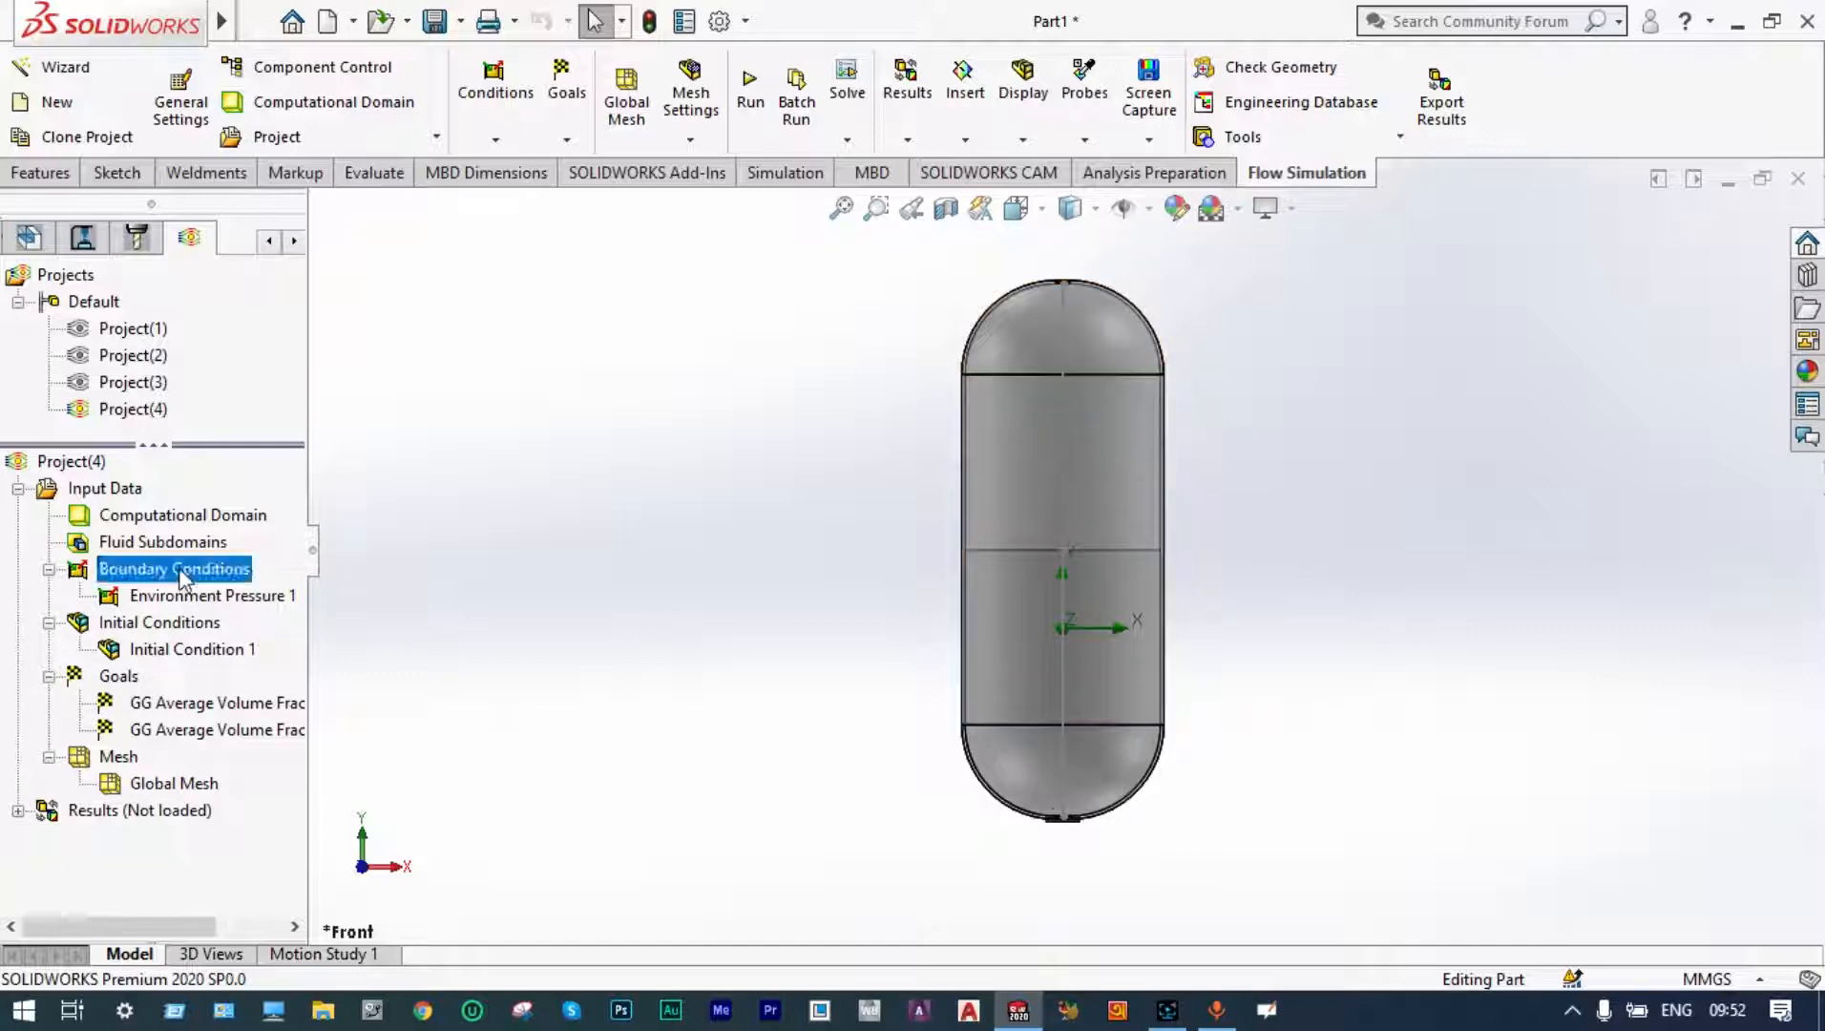
{"action": "left_click", "coordinate": [246, 591]}
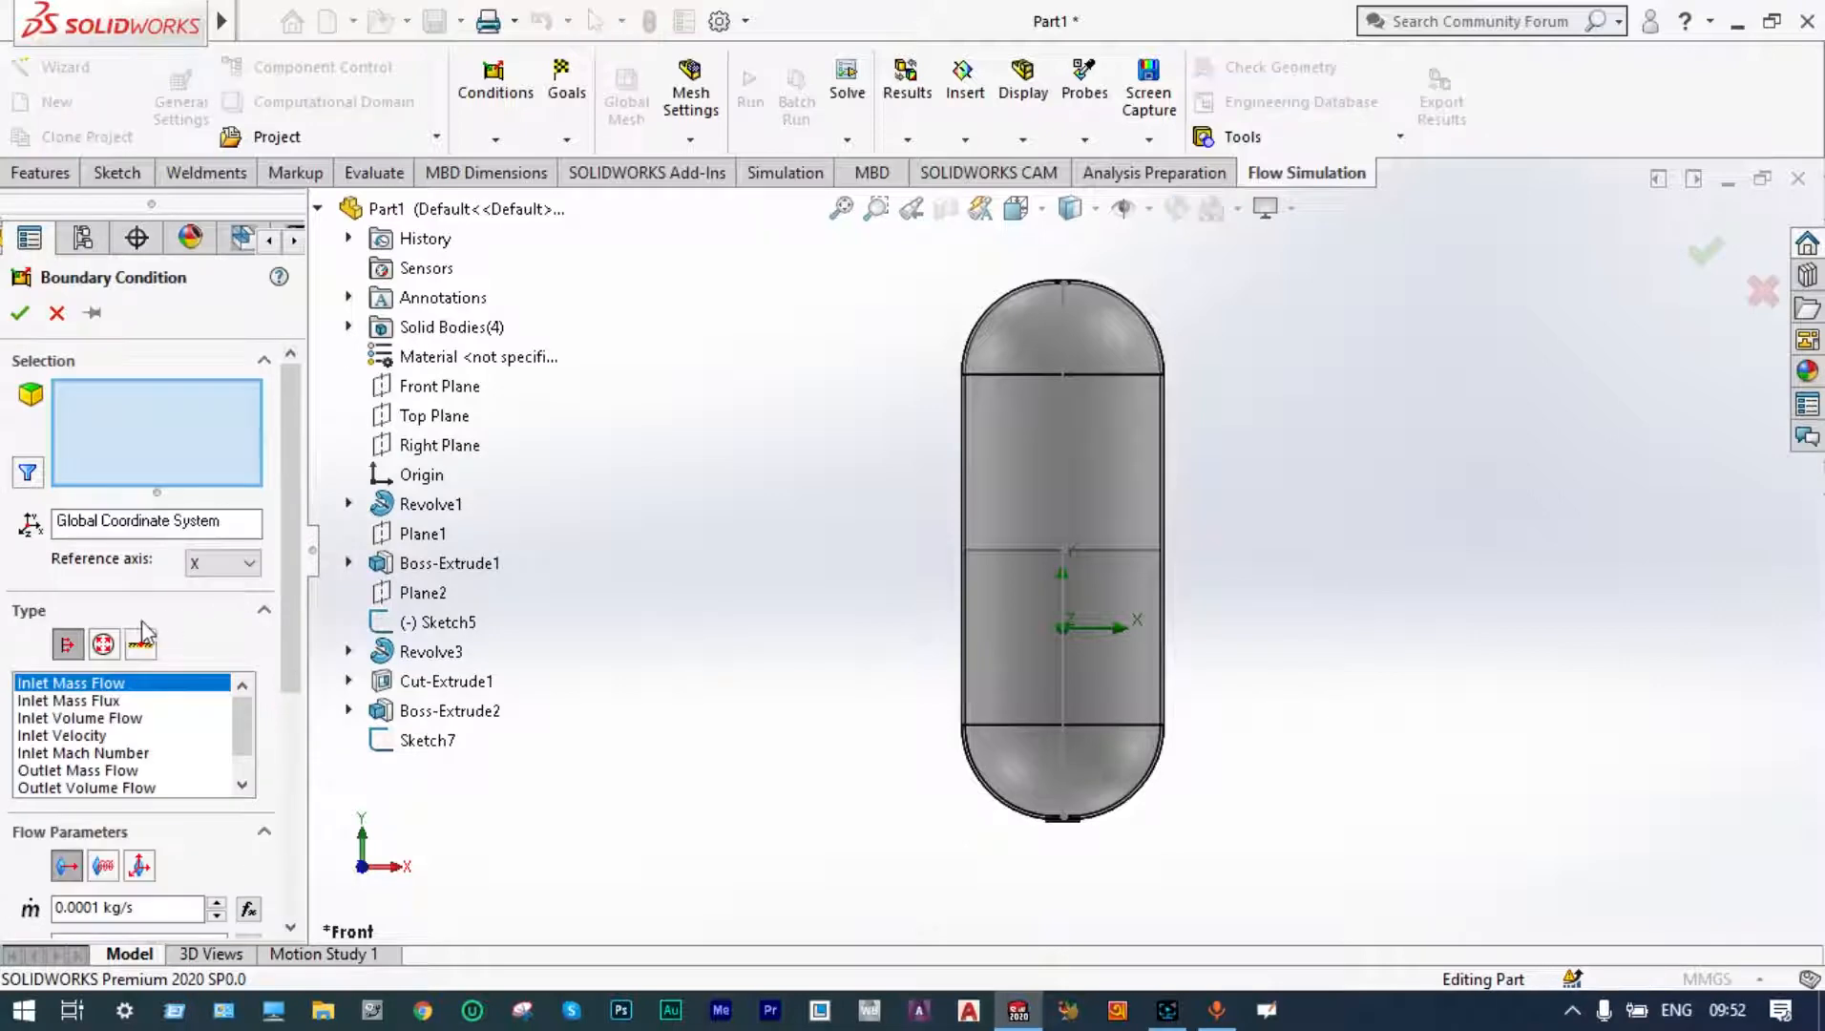
{"action": "left_click", "coordinate": [103, 645]}
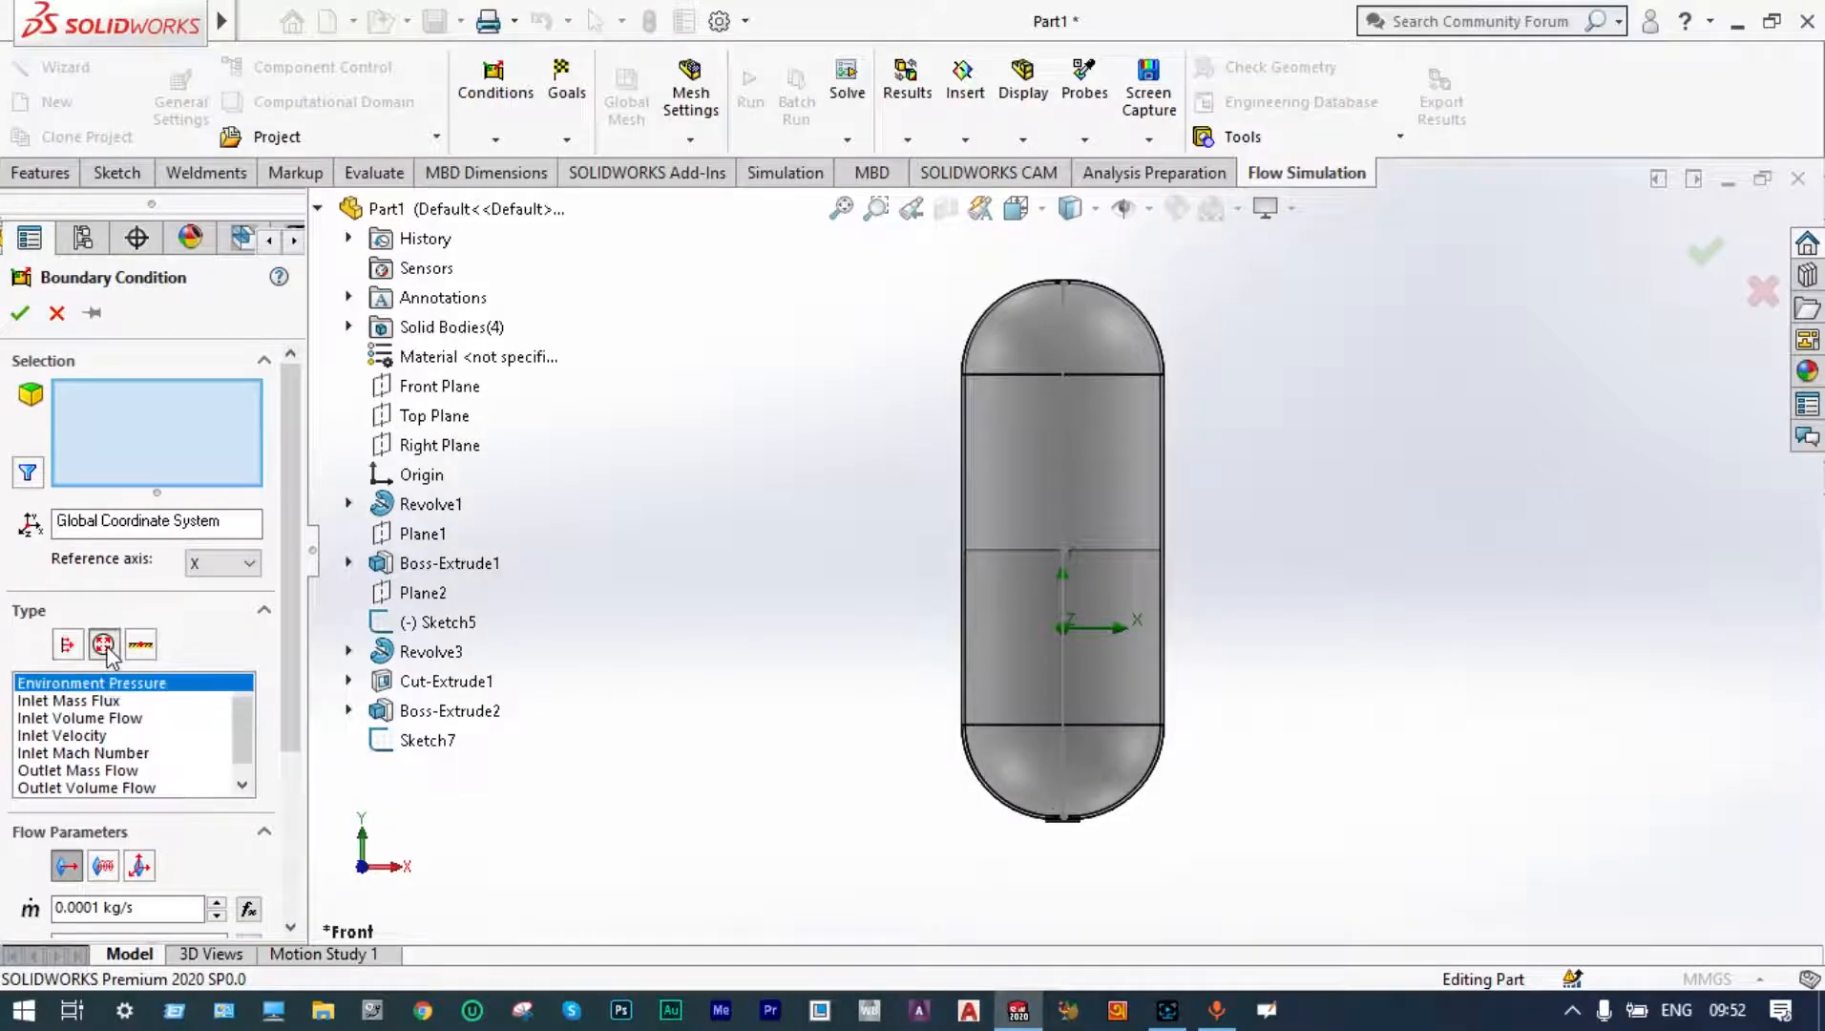
{"action": "right_click", "coordinate": [1233, 298]}
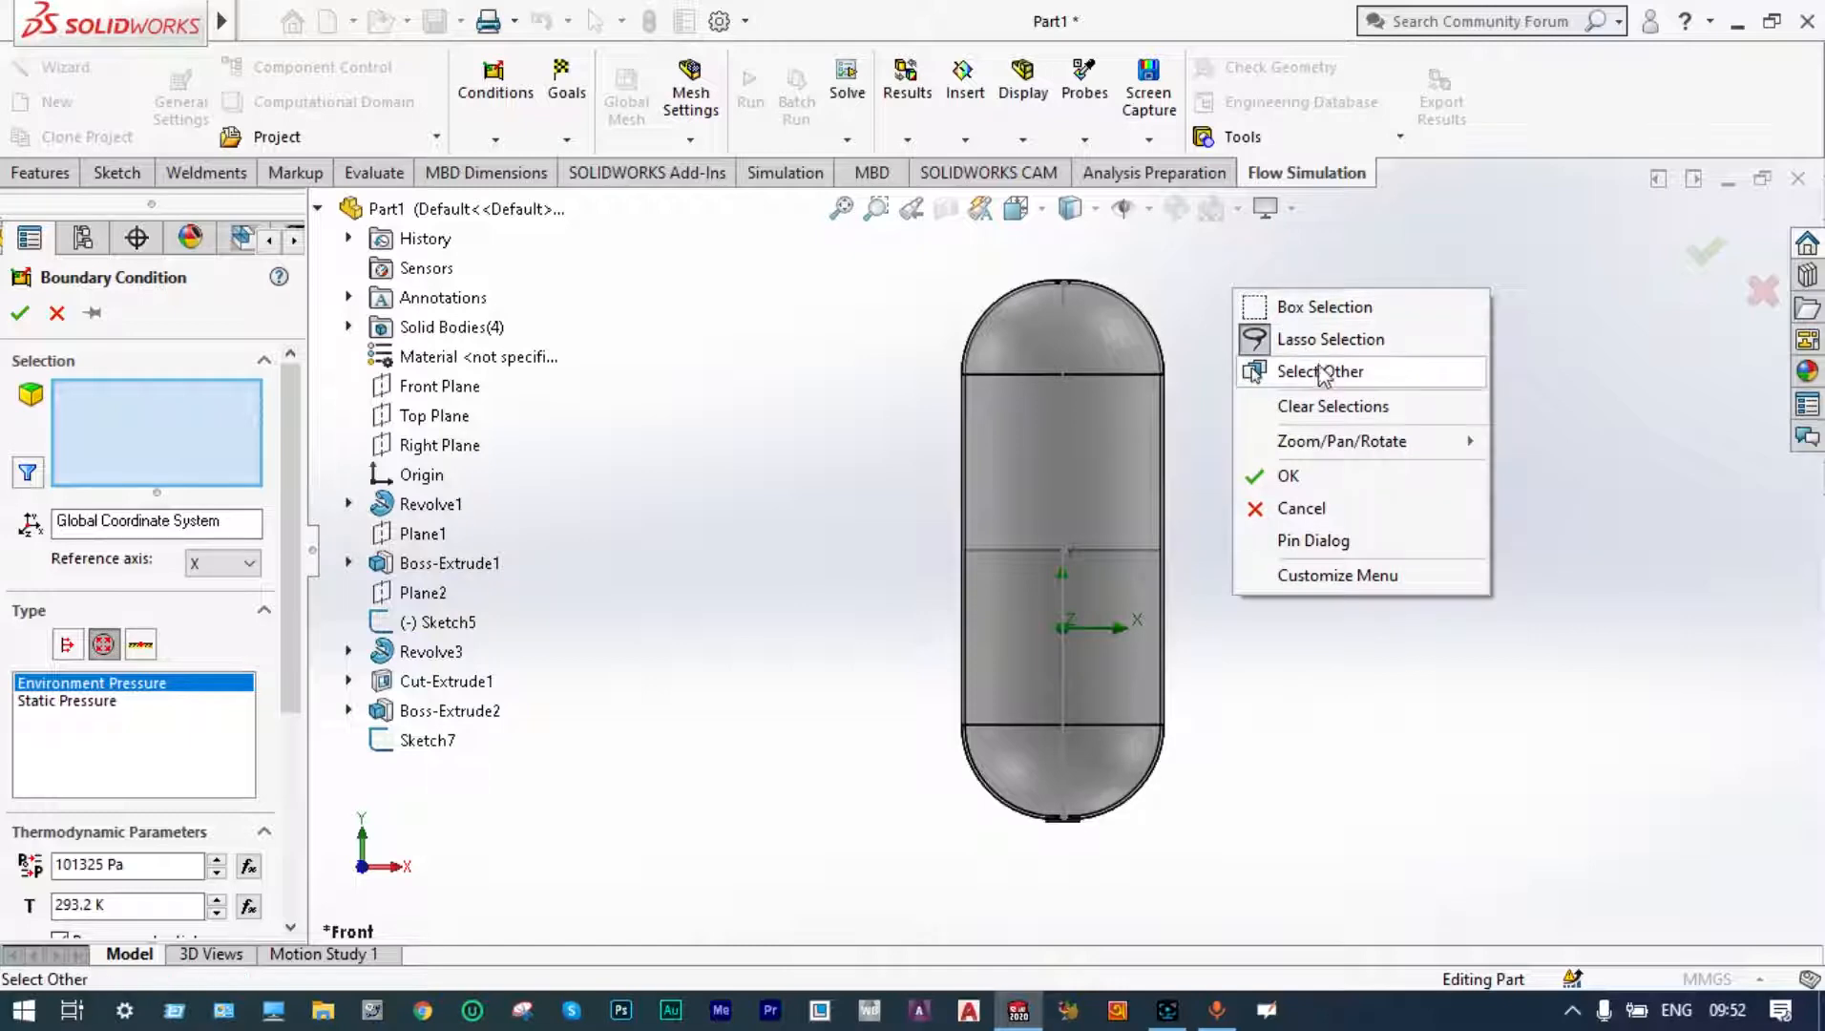
{"action": "mouse_move", "coordinate": [1335, 459]}
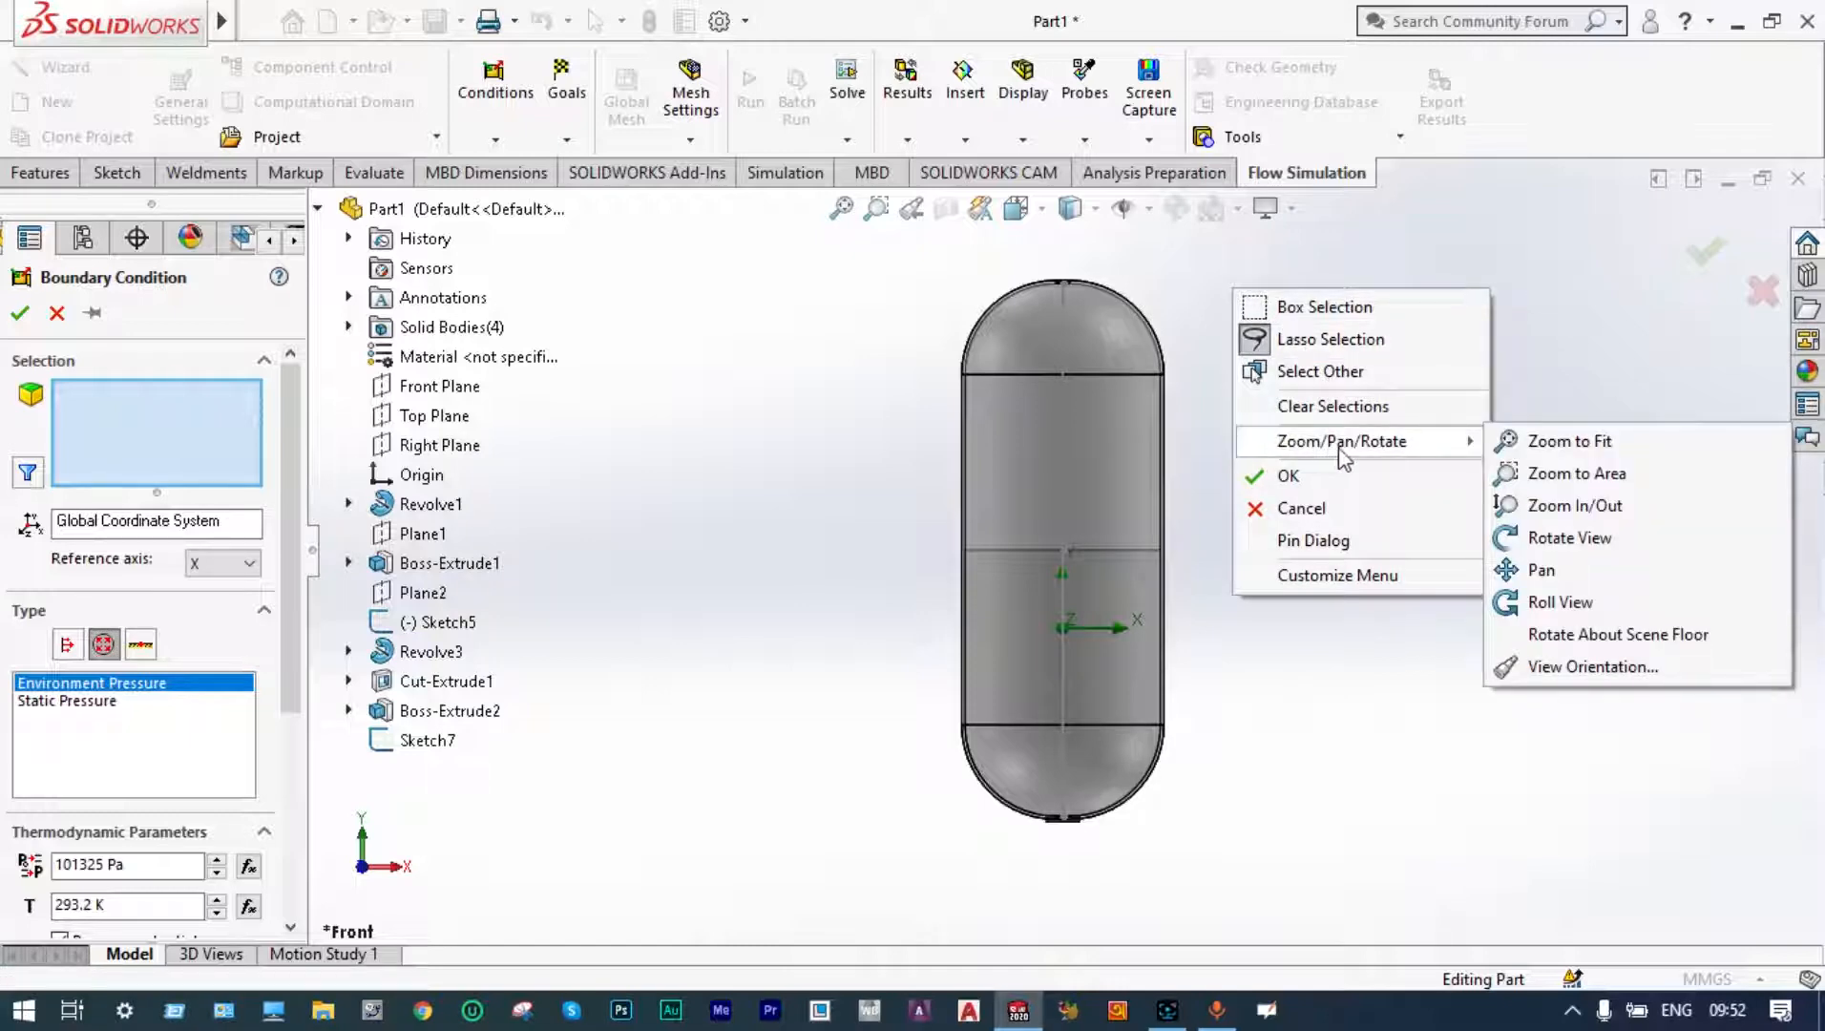
{"action": "left_click", "coordinate": [1569, 538]}
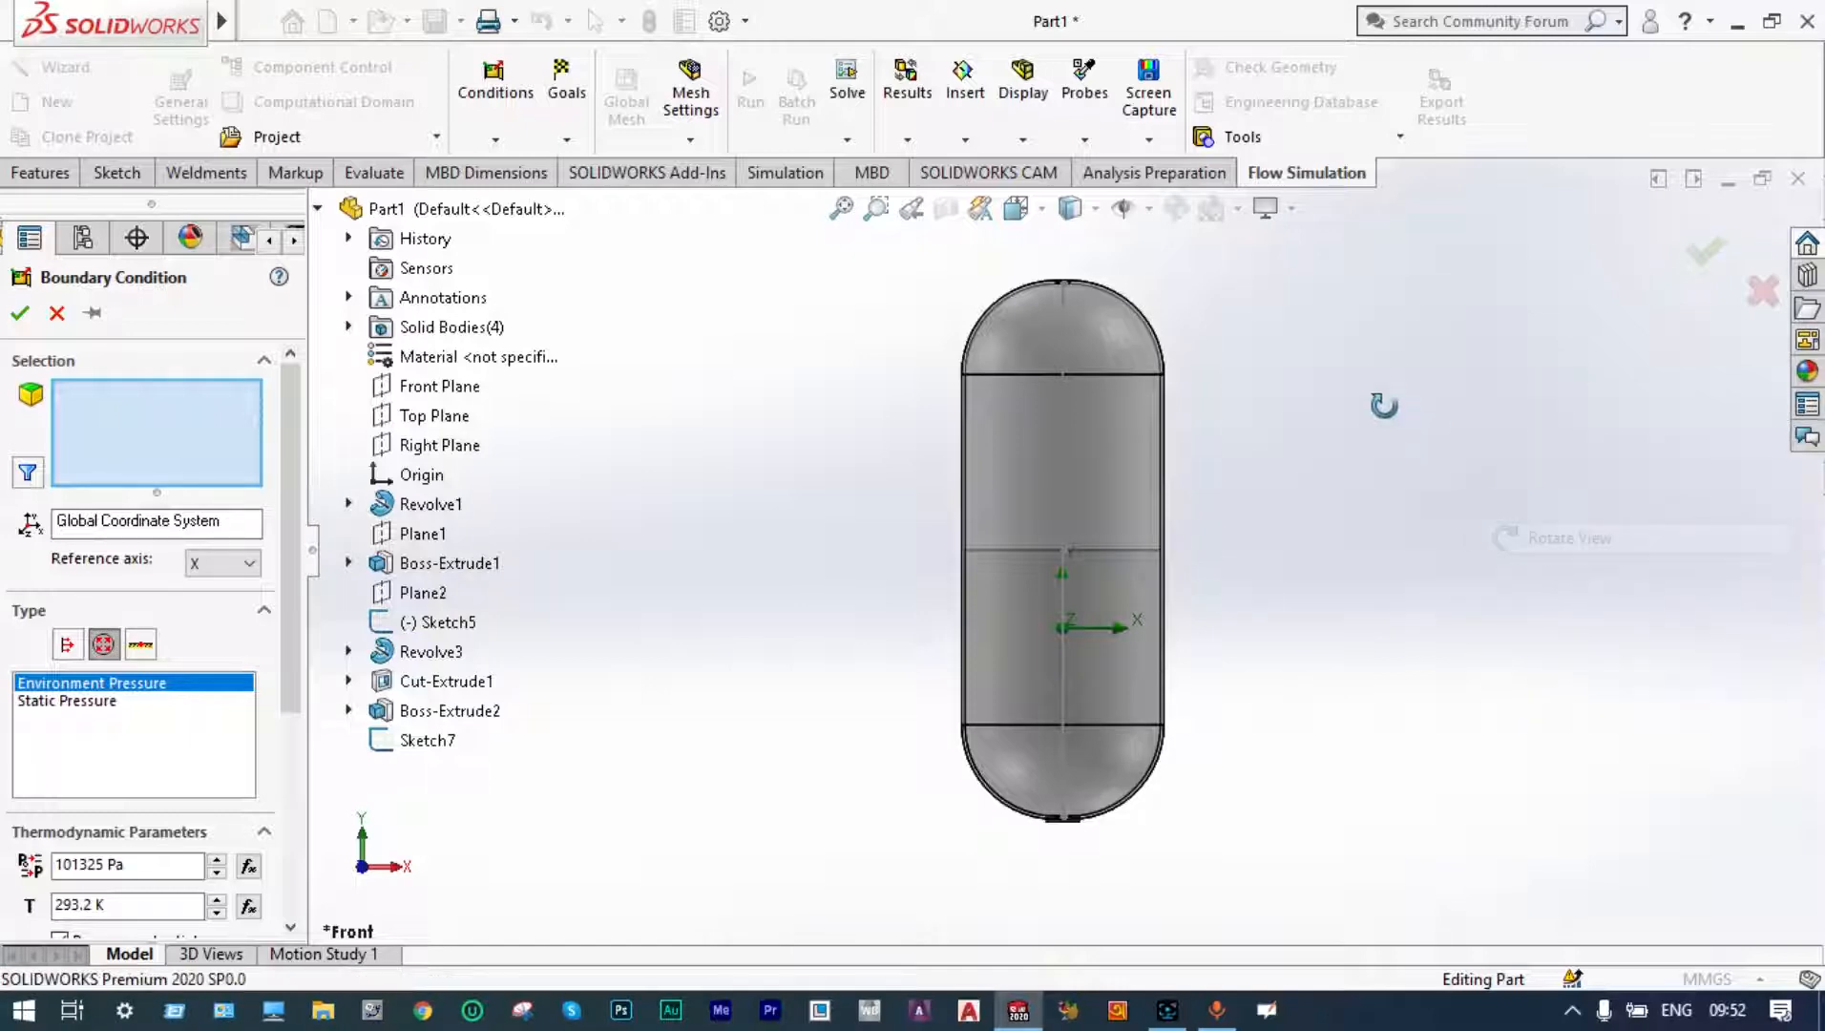
{"action": "left_click_drag", "start_coordinate": [1384, 406], "coordinate": [1119, 451]}
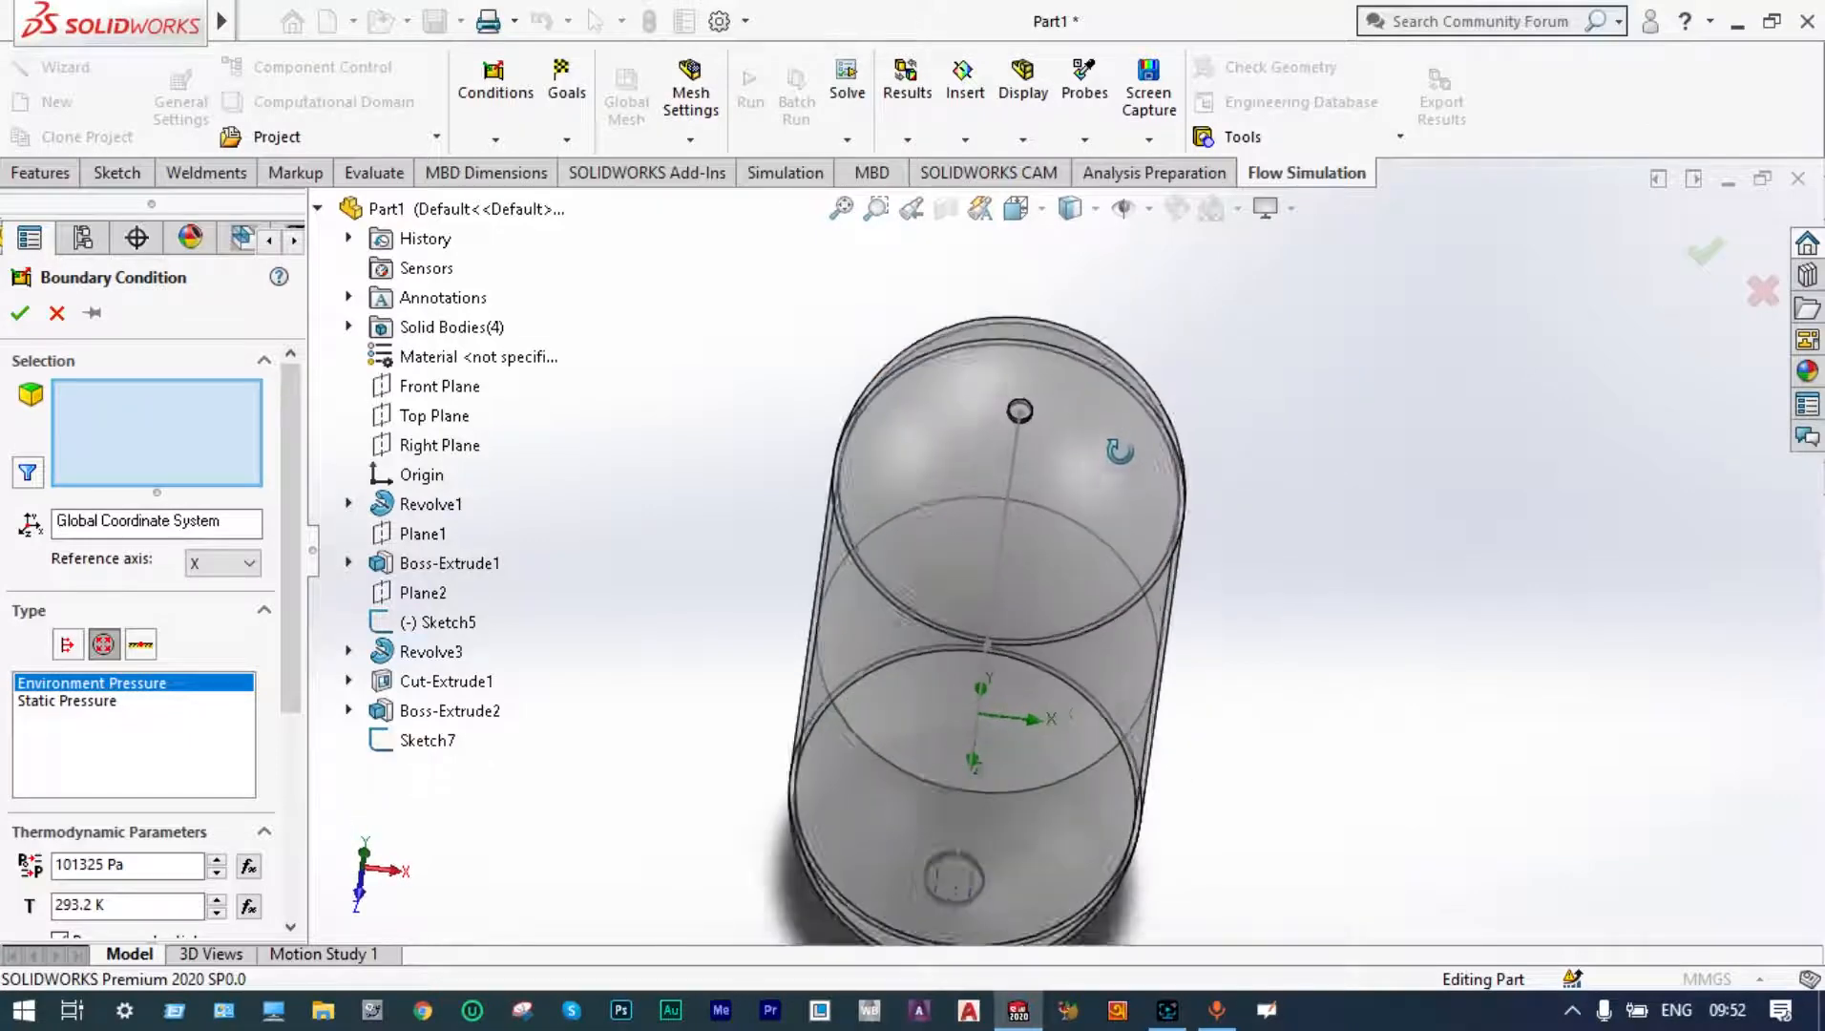
{"action": "scroll", "coordinate": [1035, 412], "scroll_direction": "down", "scroll_amount": 5}
{"action": "right_click", "coordinate": [931, 420]}
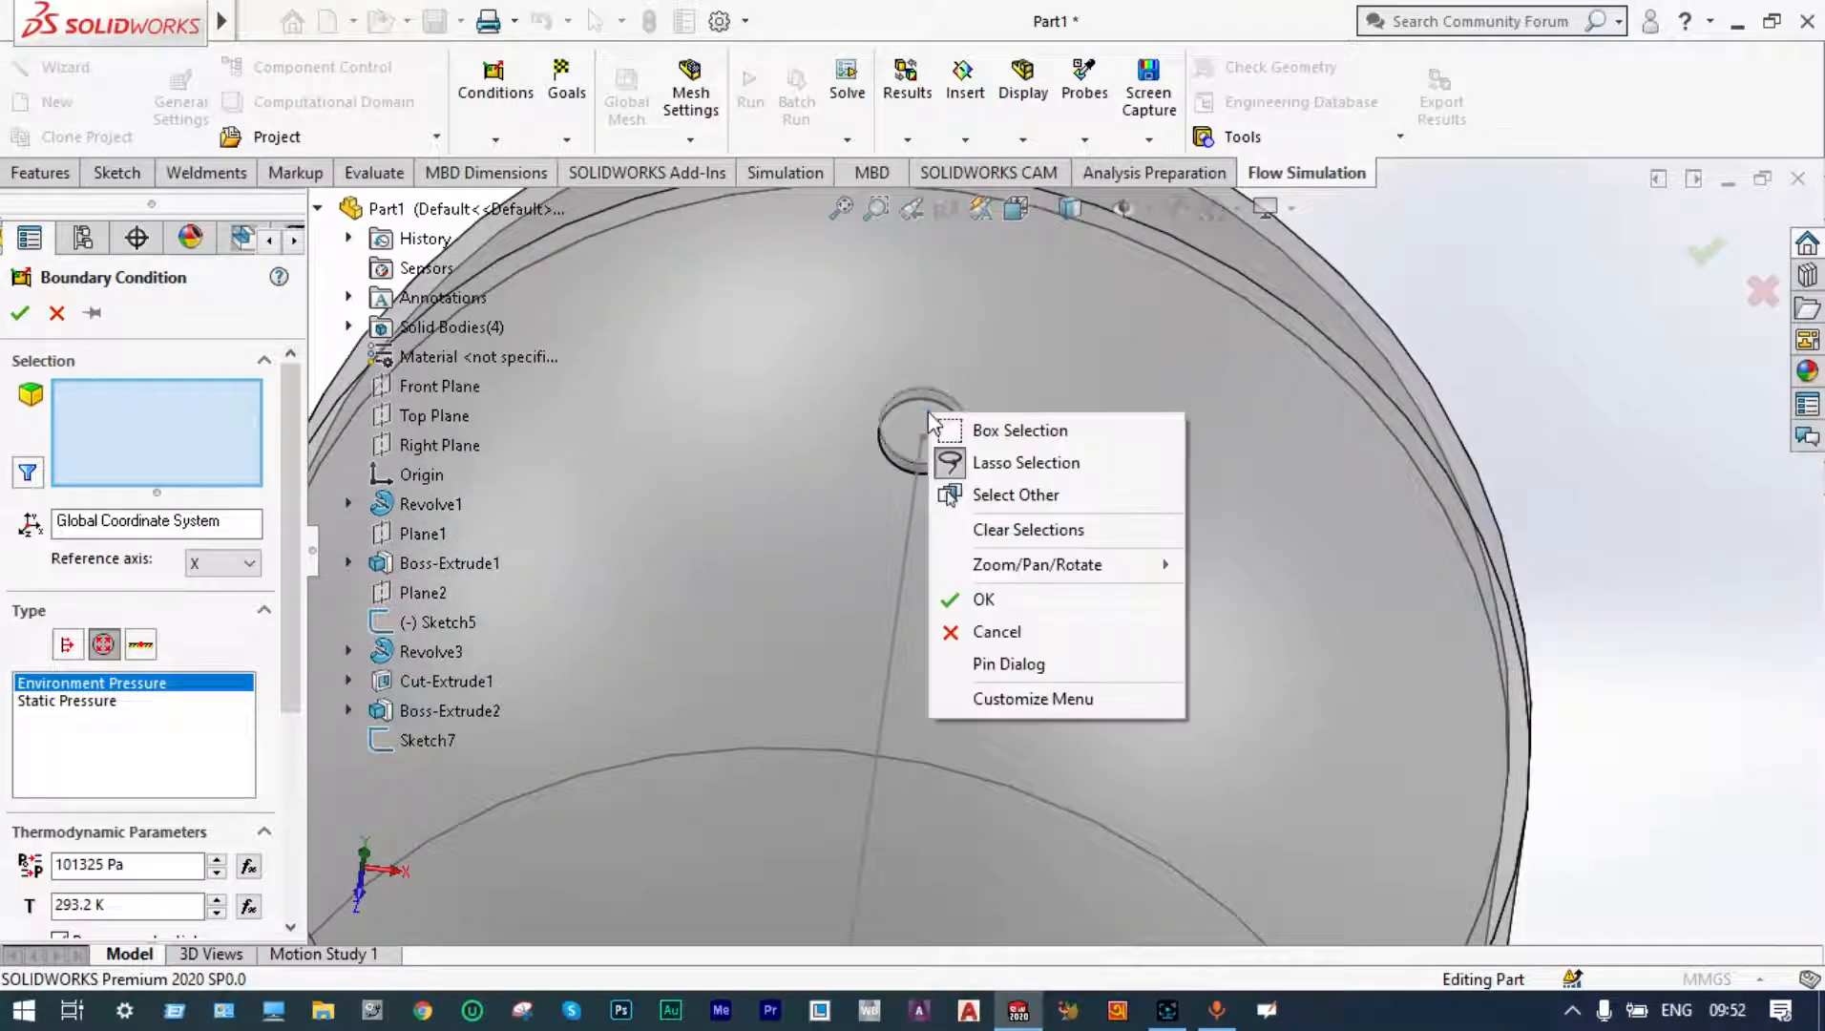
{"action": "left_click", "coordinate": [1016, 494]}
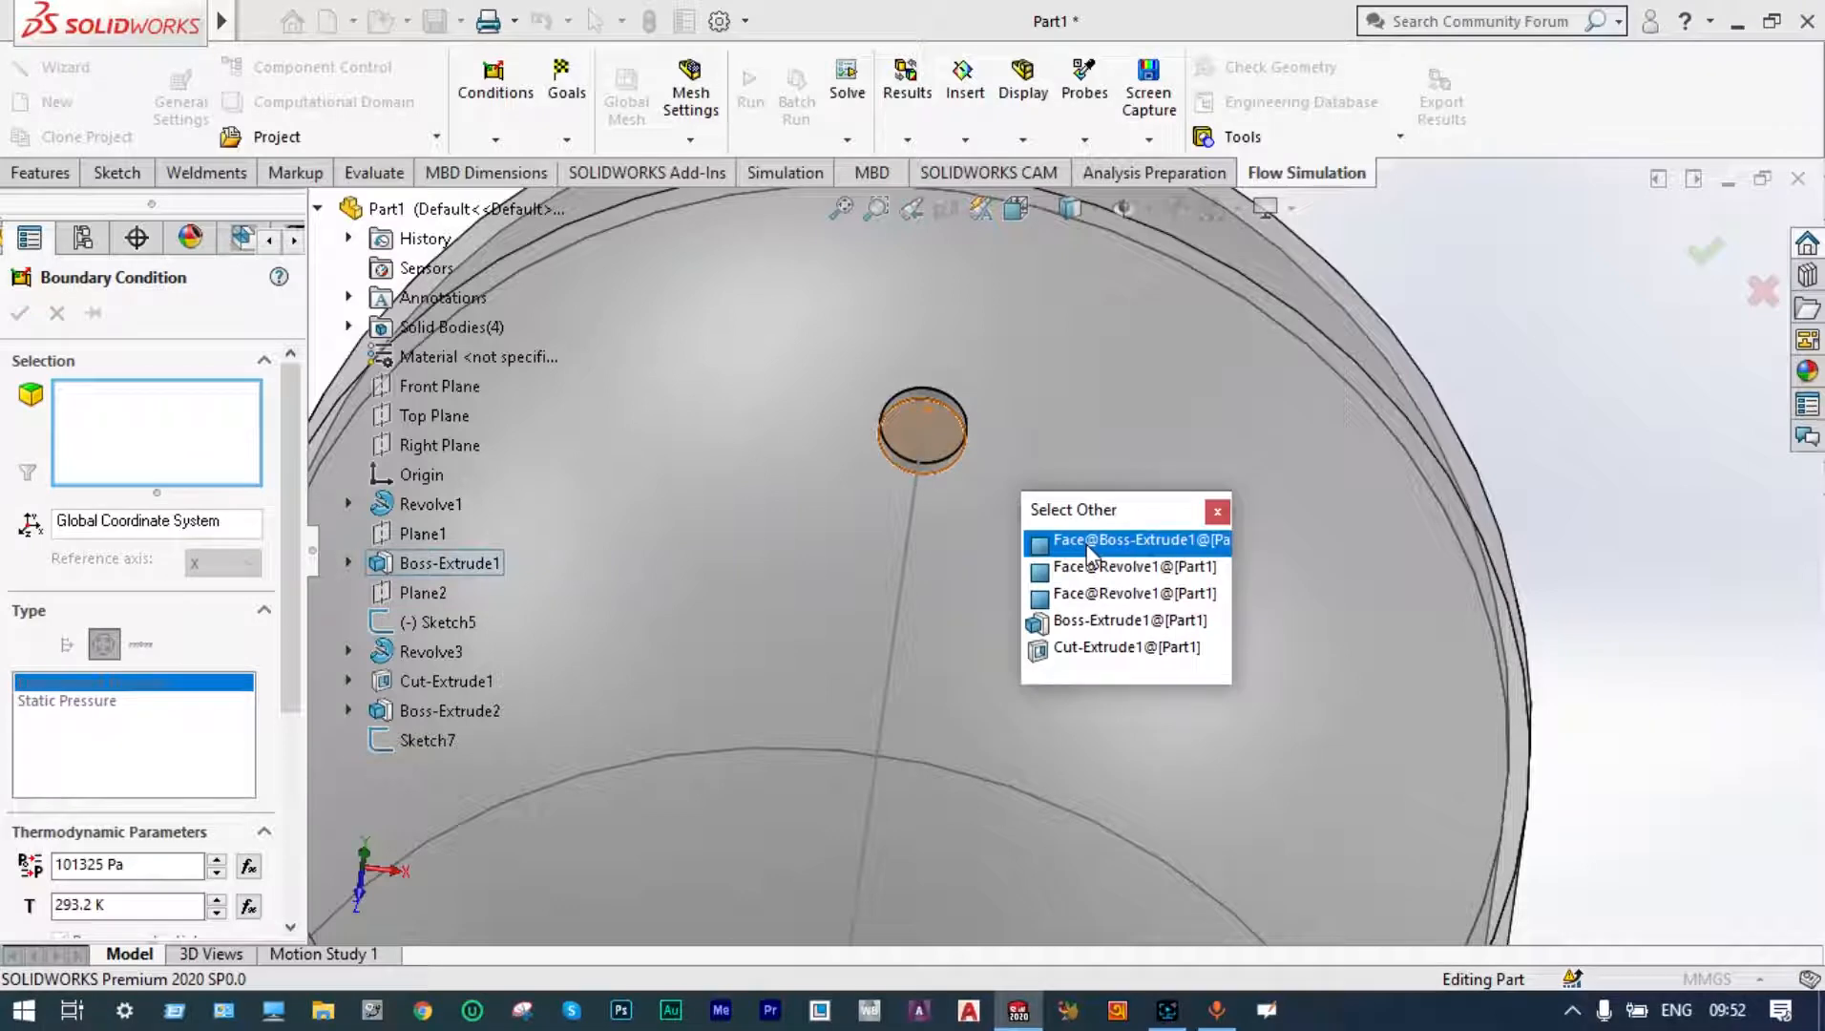
{"action": "left_click", "coordinate": [1089, 548]}
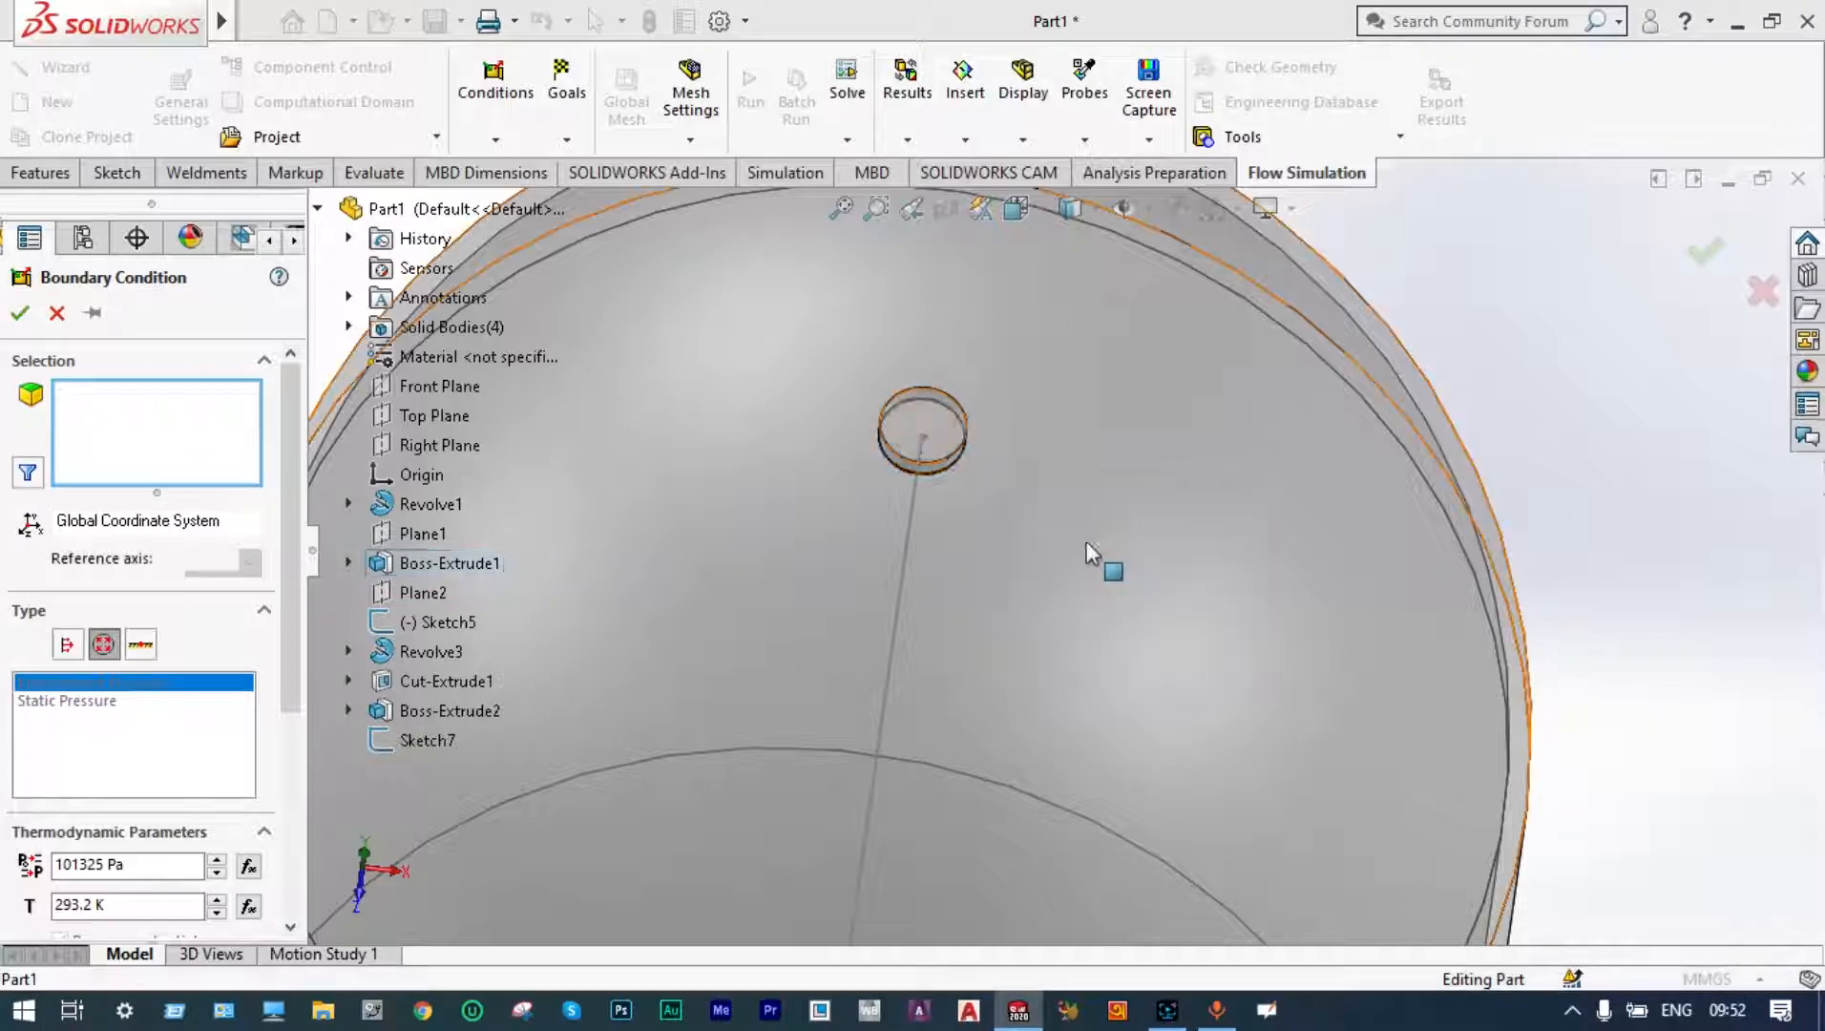
{"action": "left_click", "coordinate": [22, 315]}
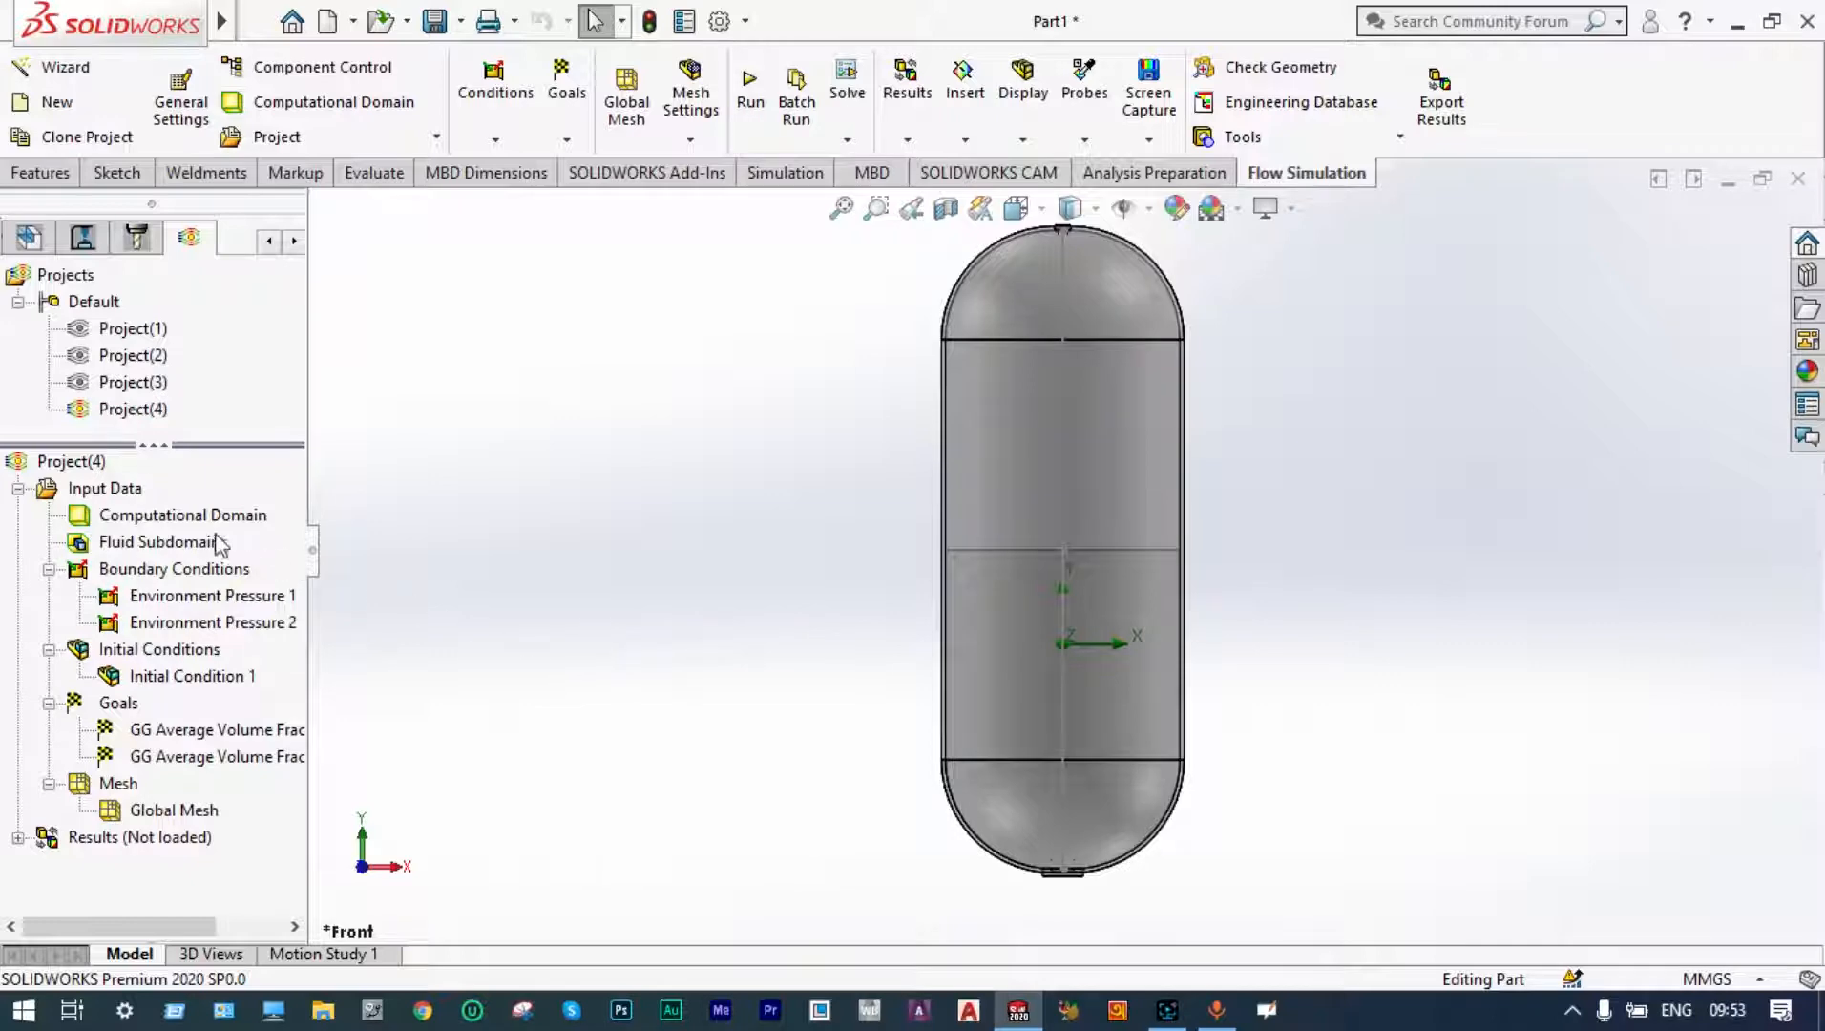
- Review the finish conditions, the saving settings and the saved Transient Explorer parameters in Project(4)'s calculation control options
{"action": "right_click", "coordinate": [127, 491]}
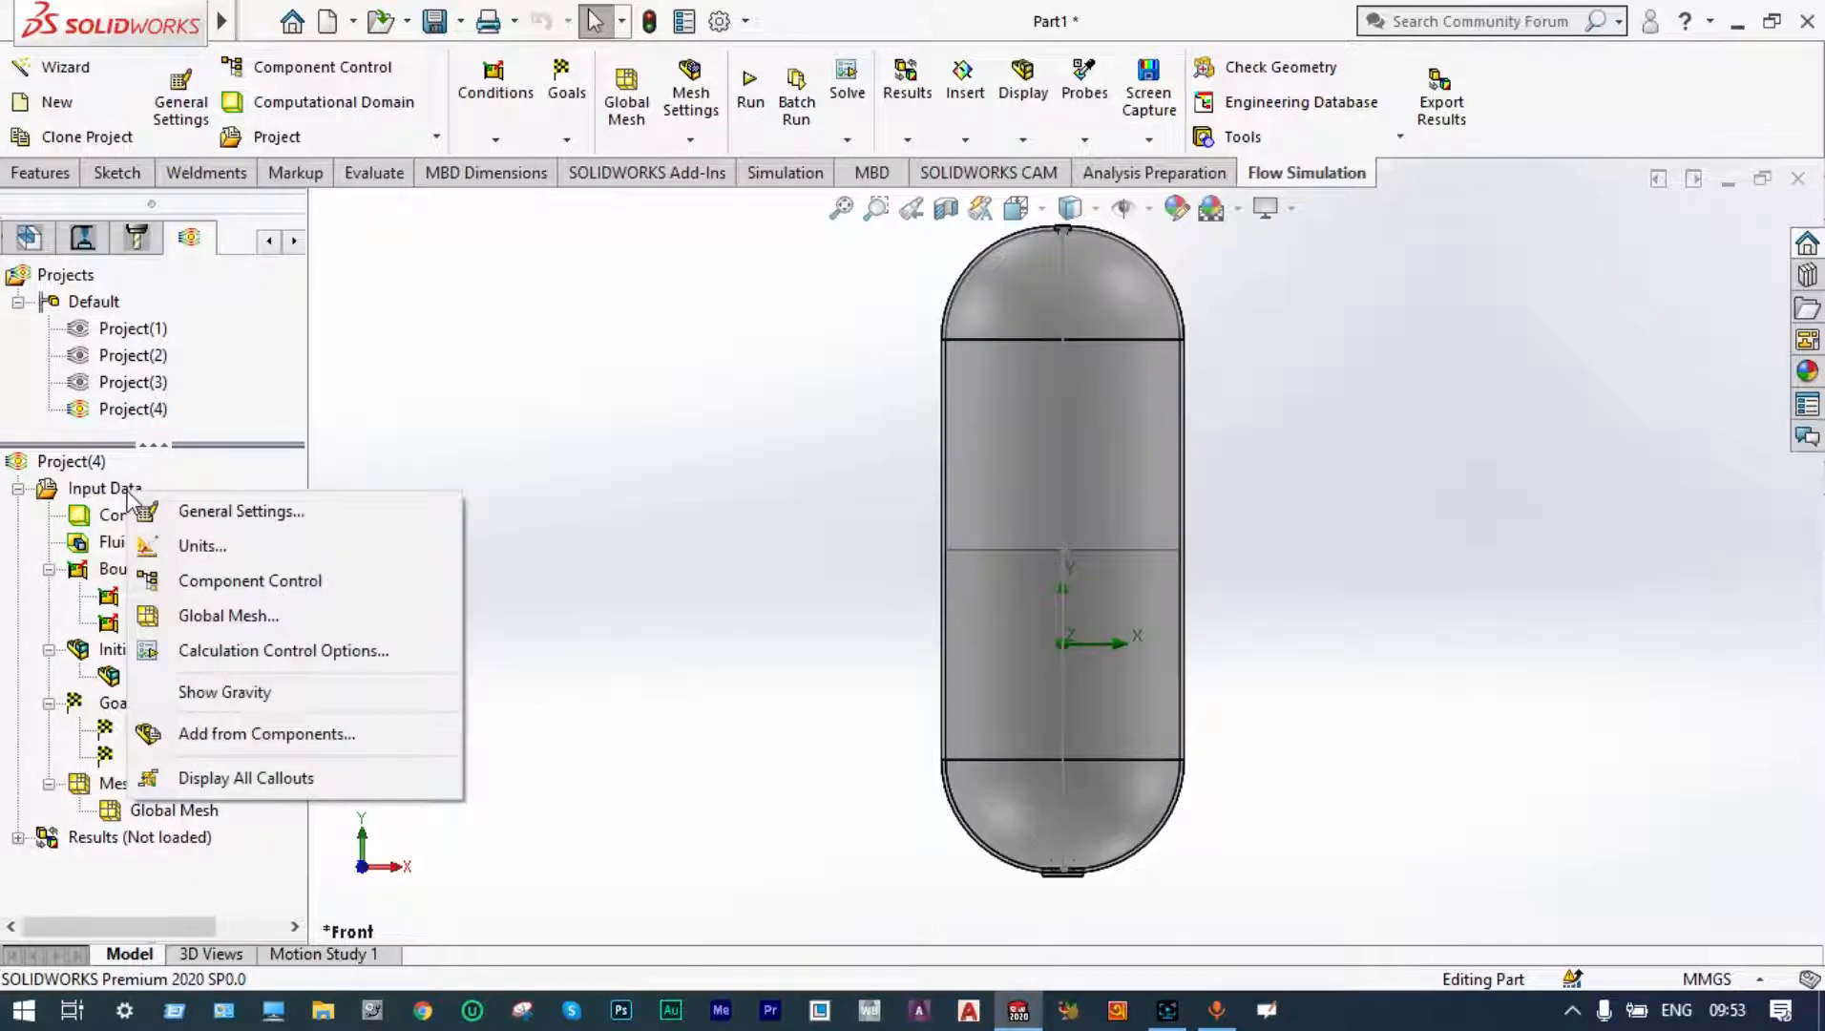
{"action": "left_click", "coordinate": [315, 659]}
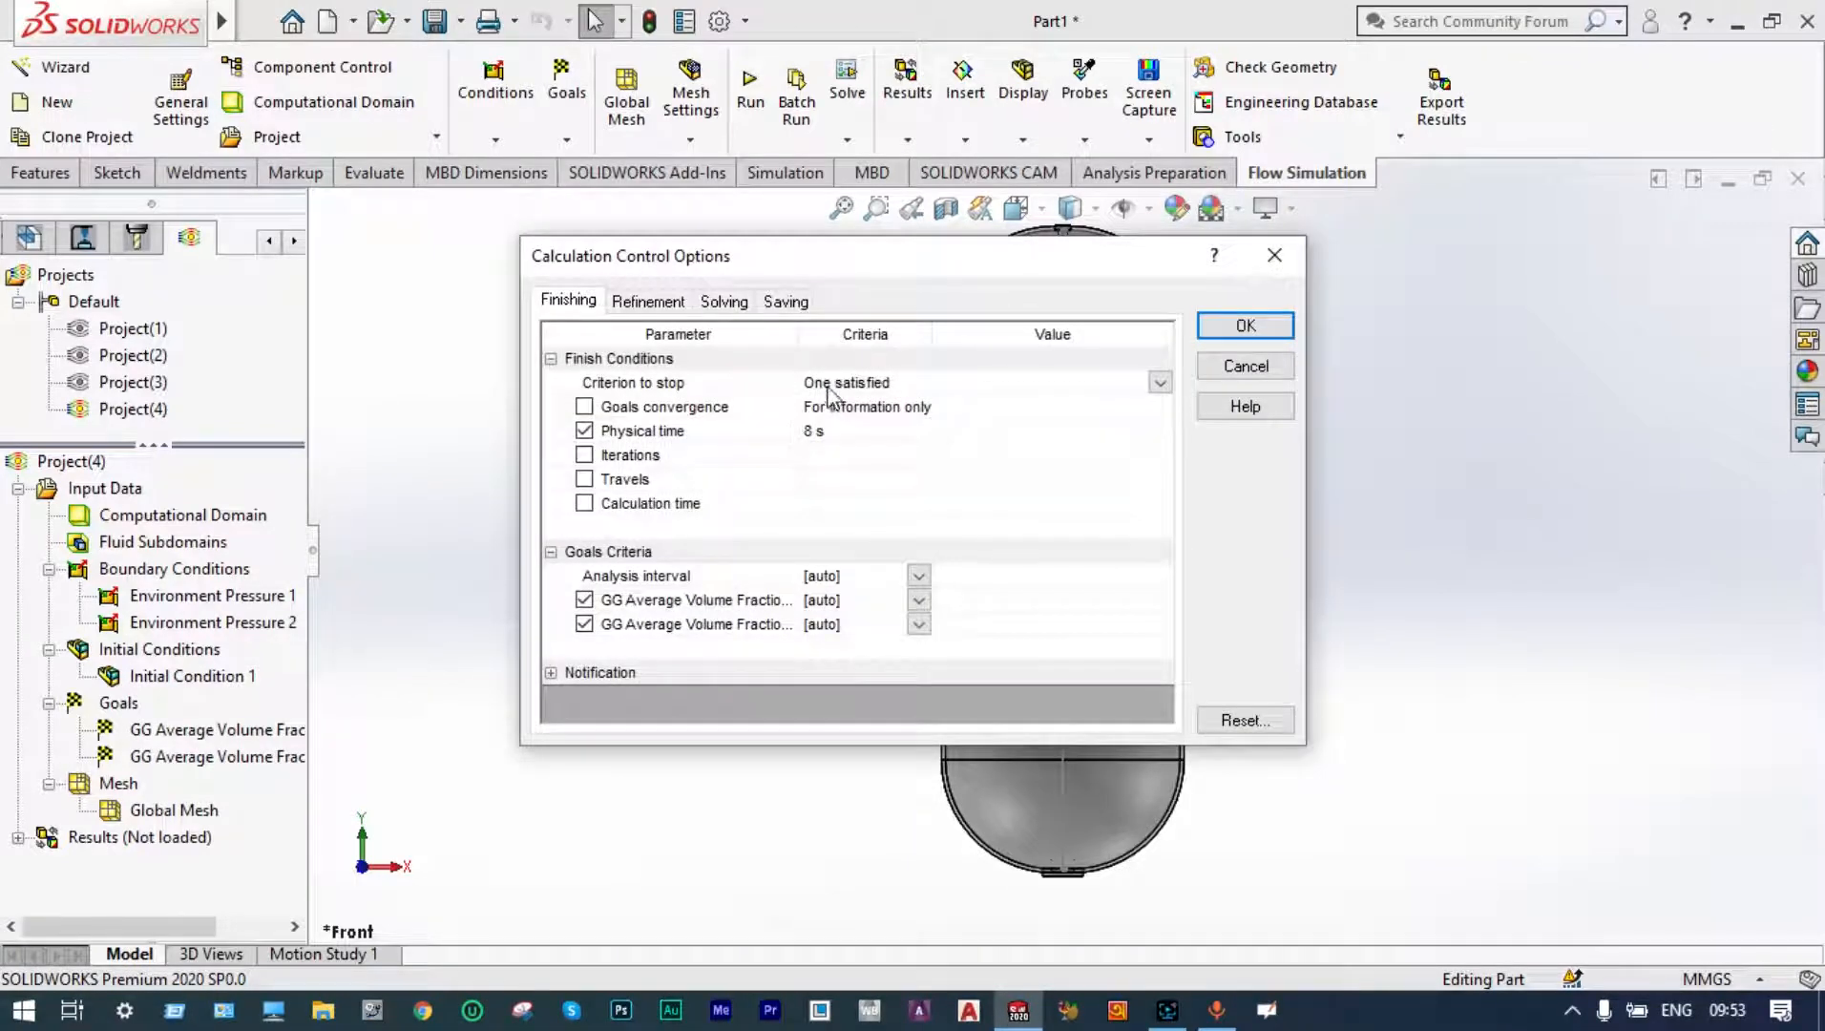
{"action": "left_click", "coordinate": [785, 302]}
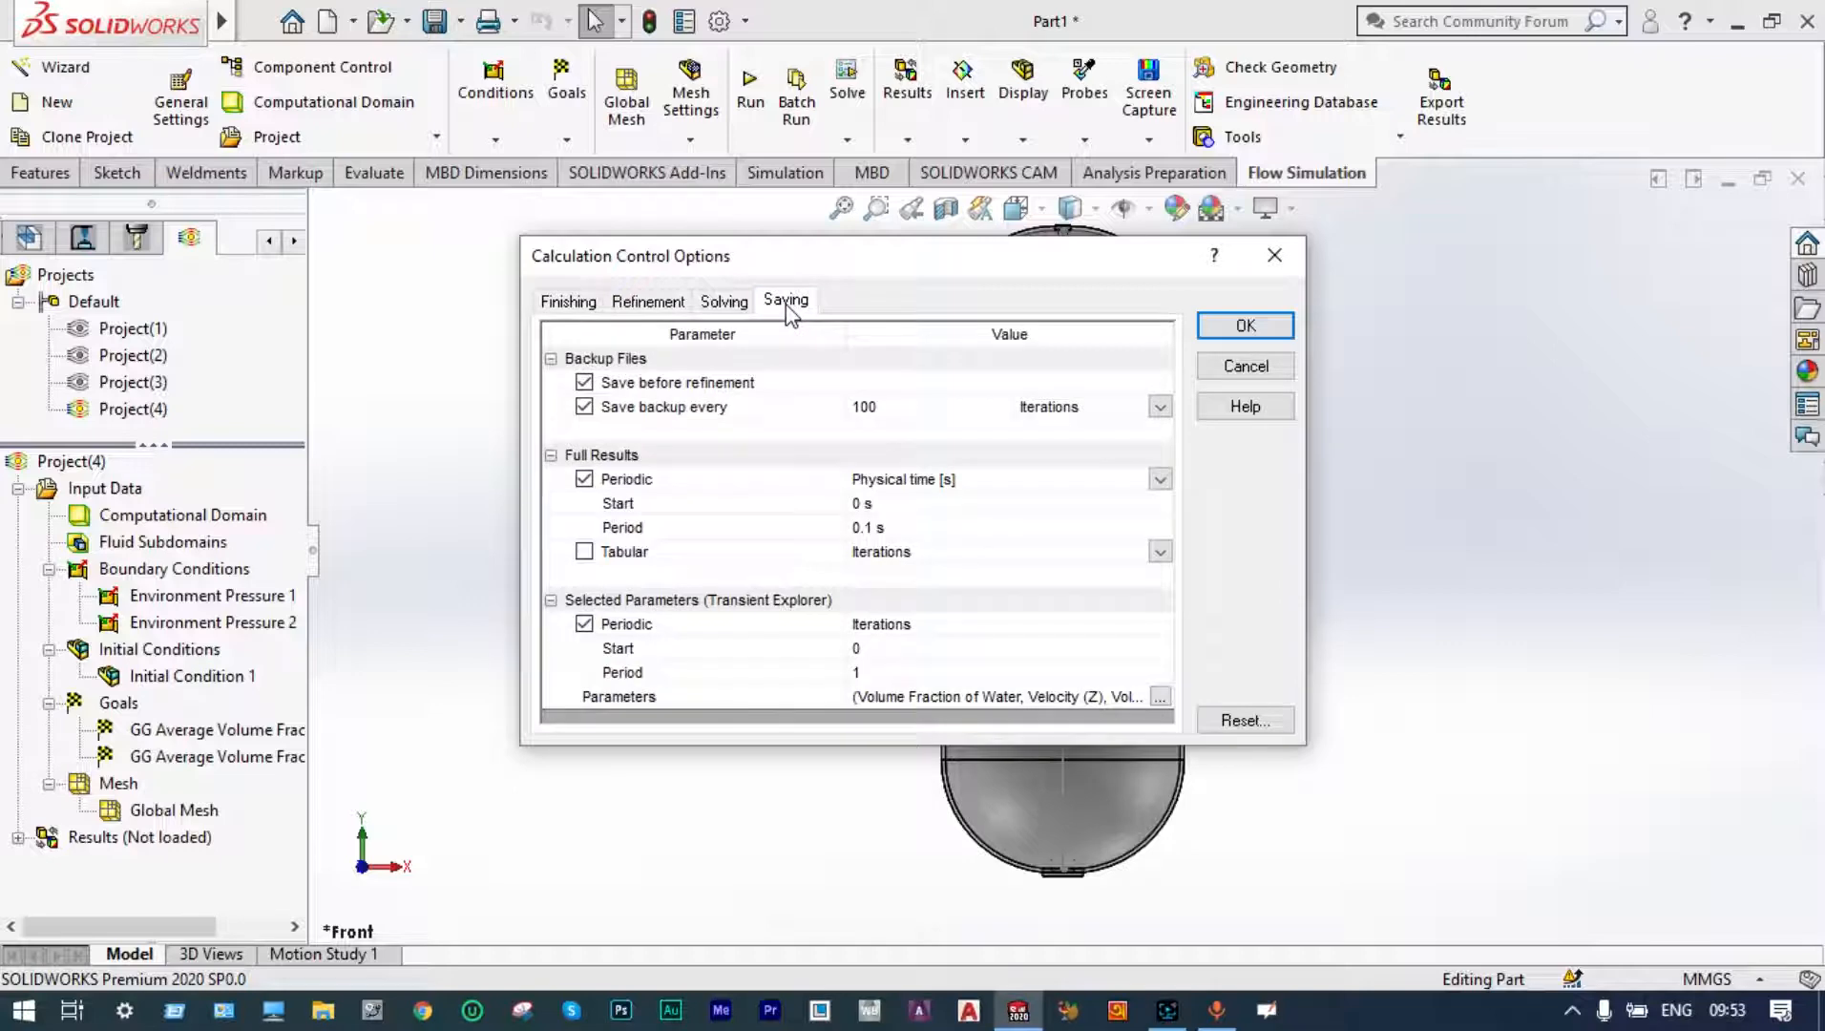
{"action": "left_click", "coordinate": [1160, 701]}
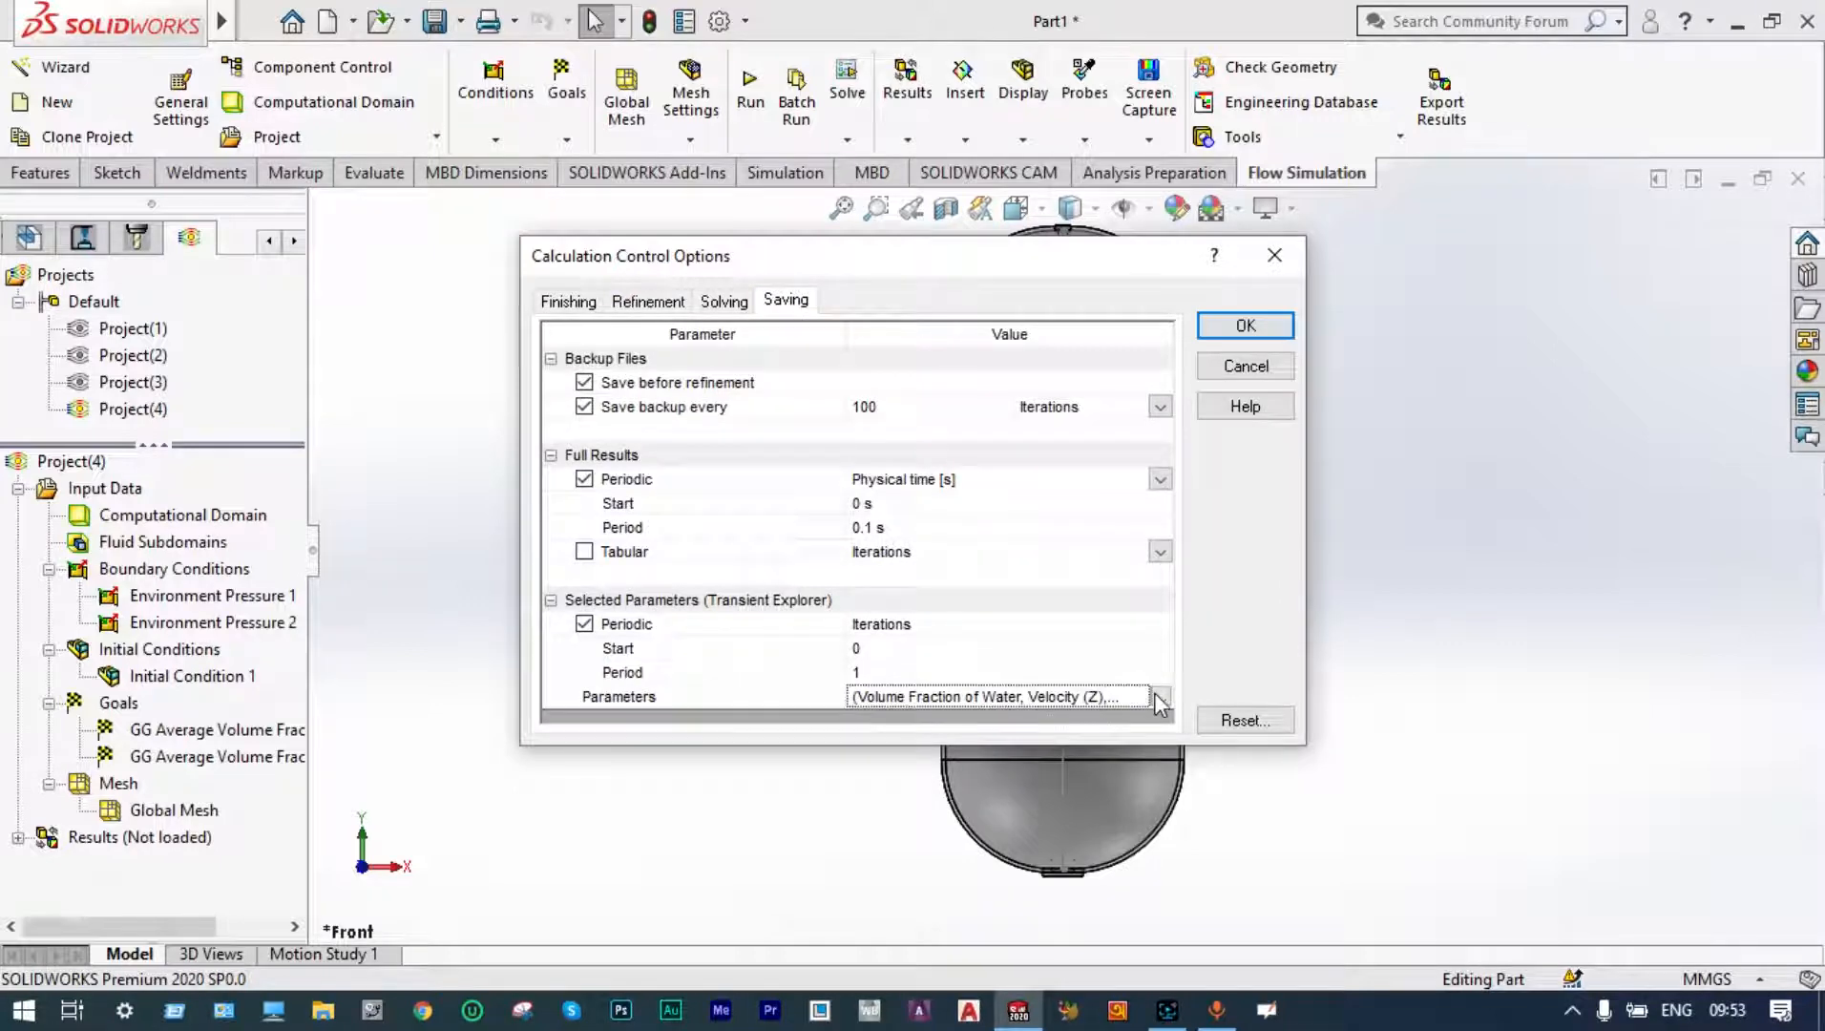
{"action": "left_click", "coordinate": [1157, 699]}
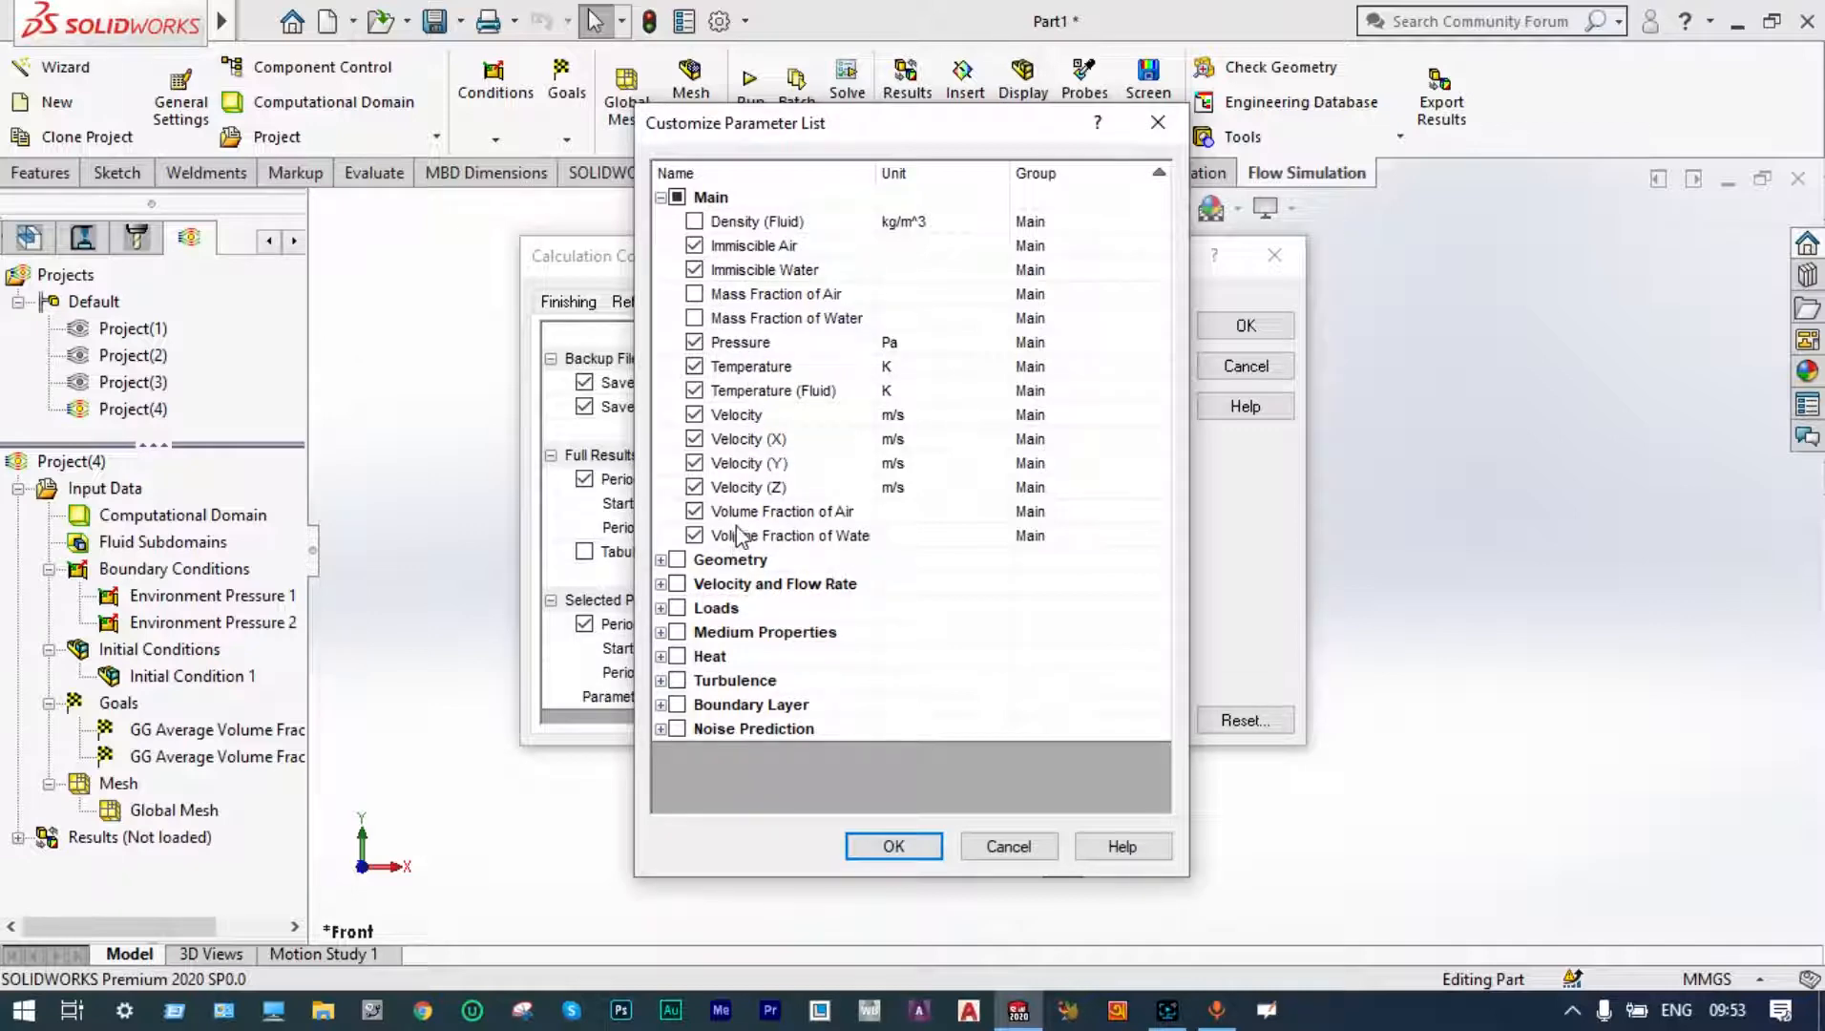
{"action": "left_click", "coordinate": [895, 844]}
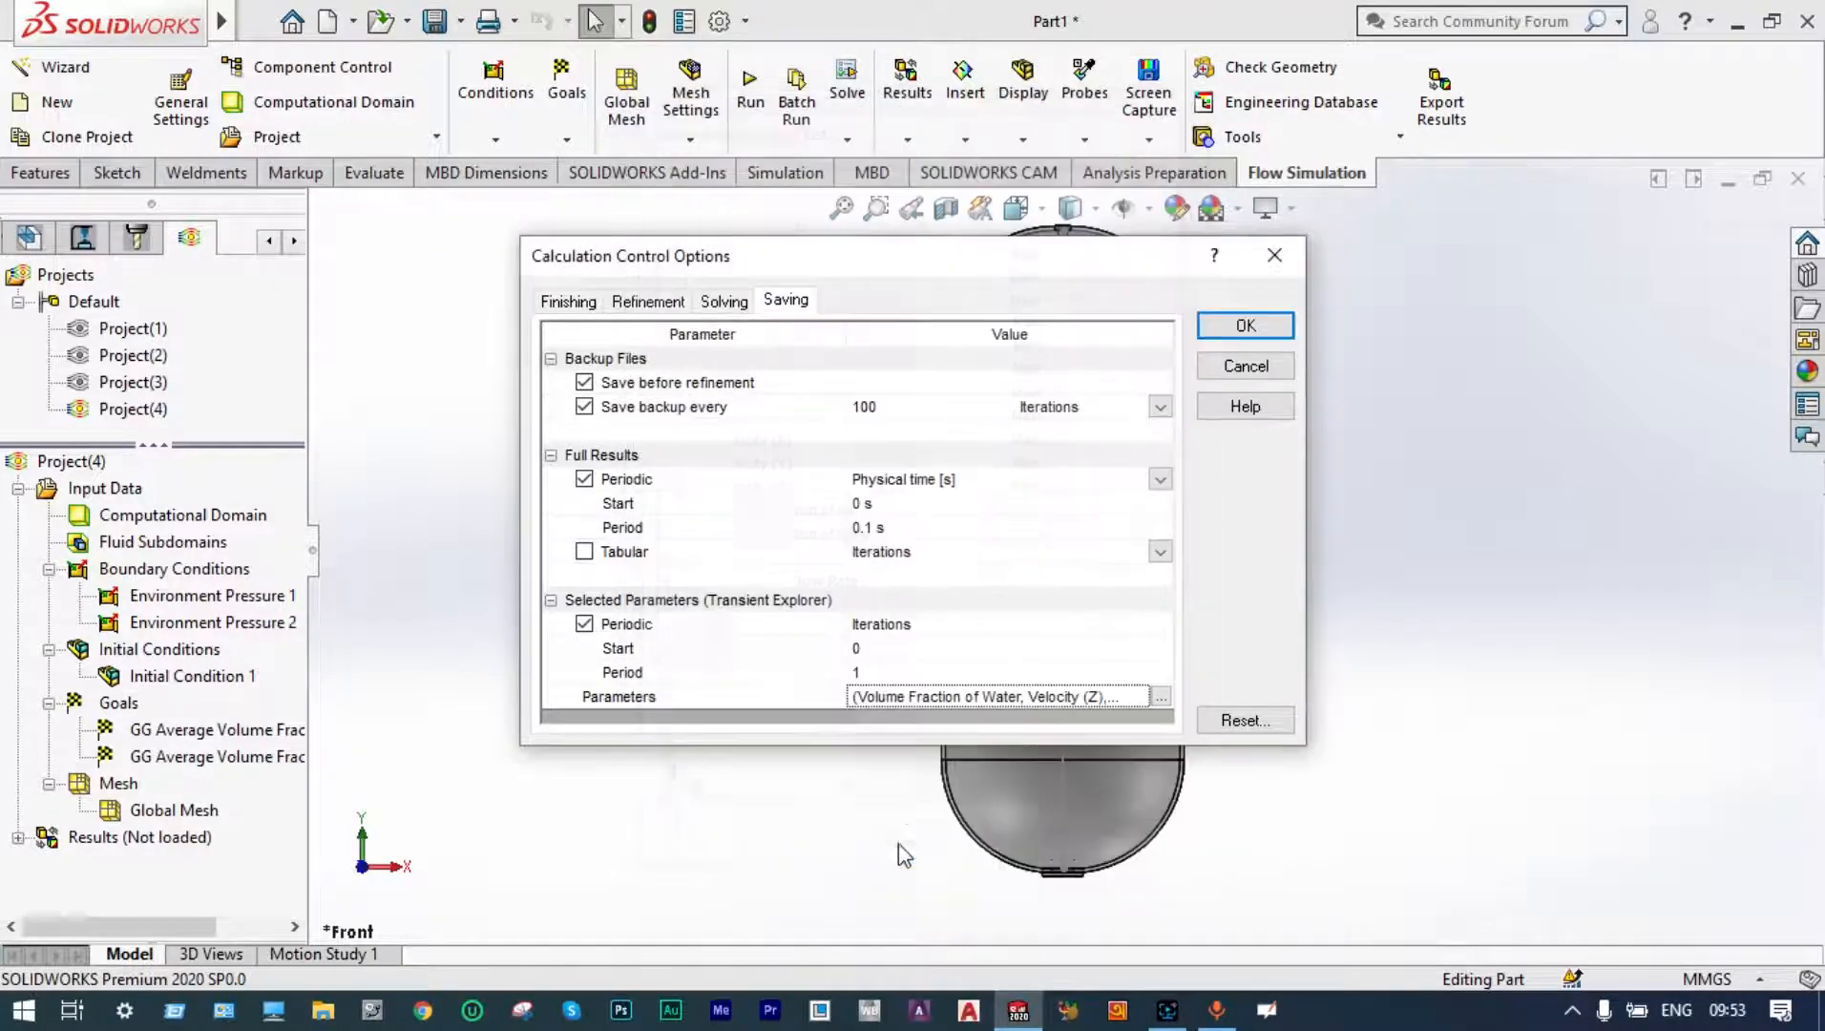
{"action": "left_click", "coordinate": [1241, 325]}
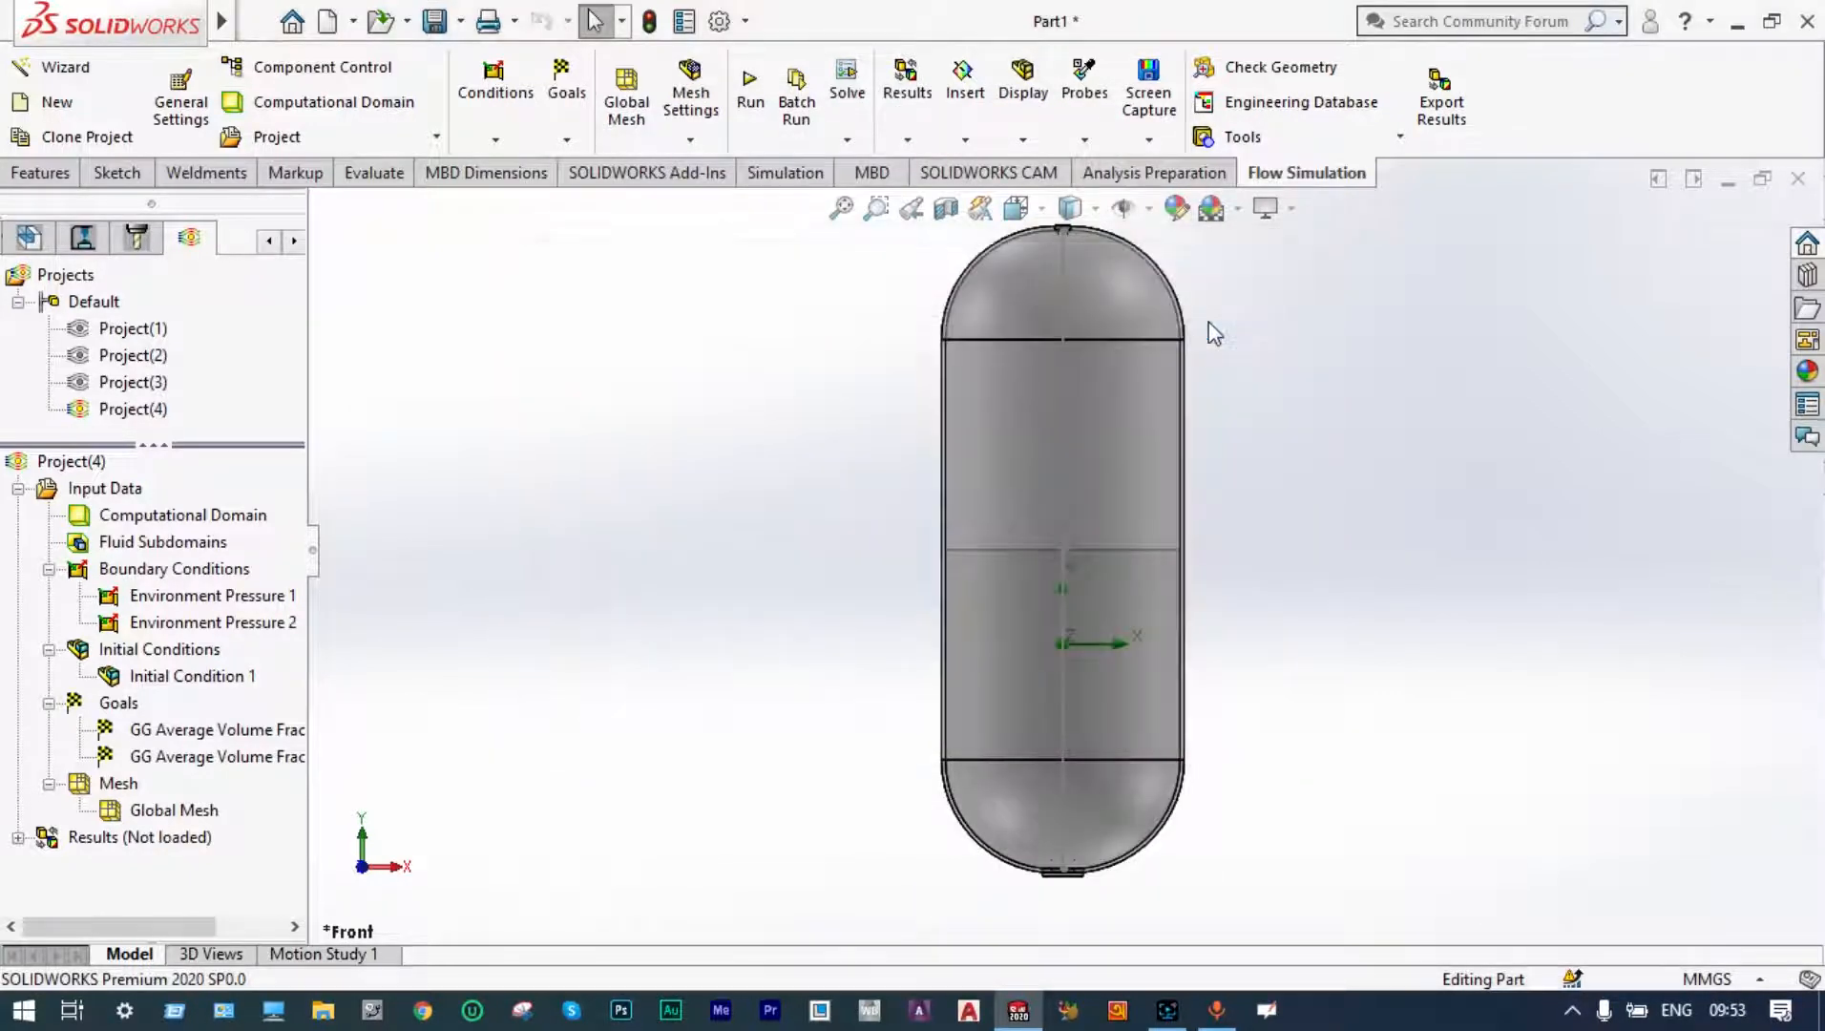
- Run a new calculation of Project(4) on this computer using all cores, with results loaded on finishing
{"action": "left_click", "coordinate": [752, 92]}
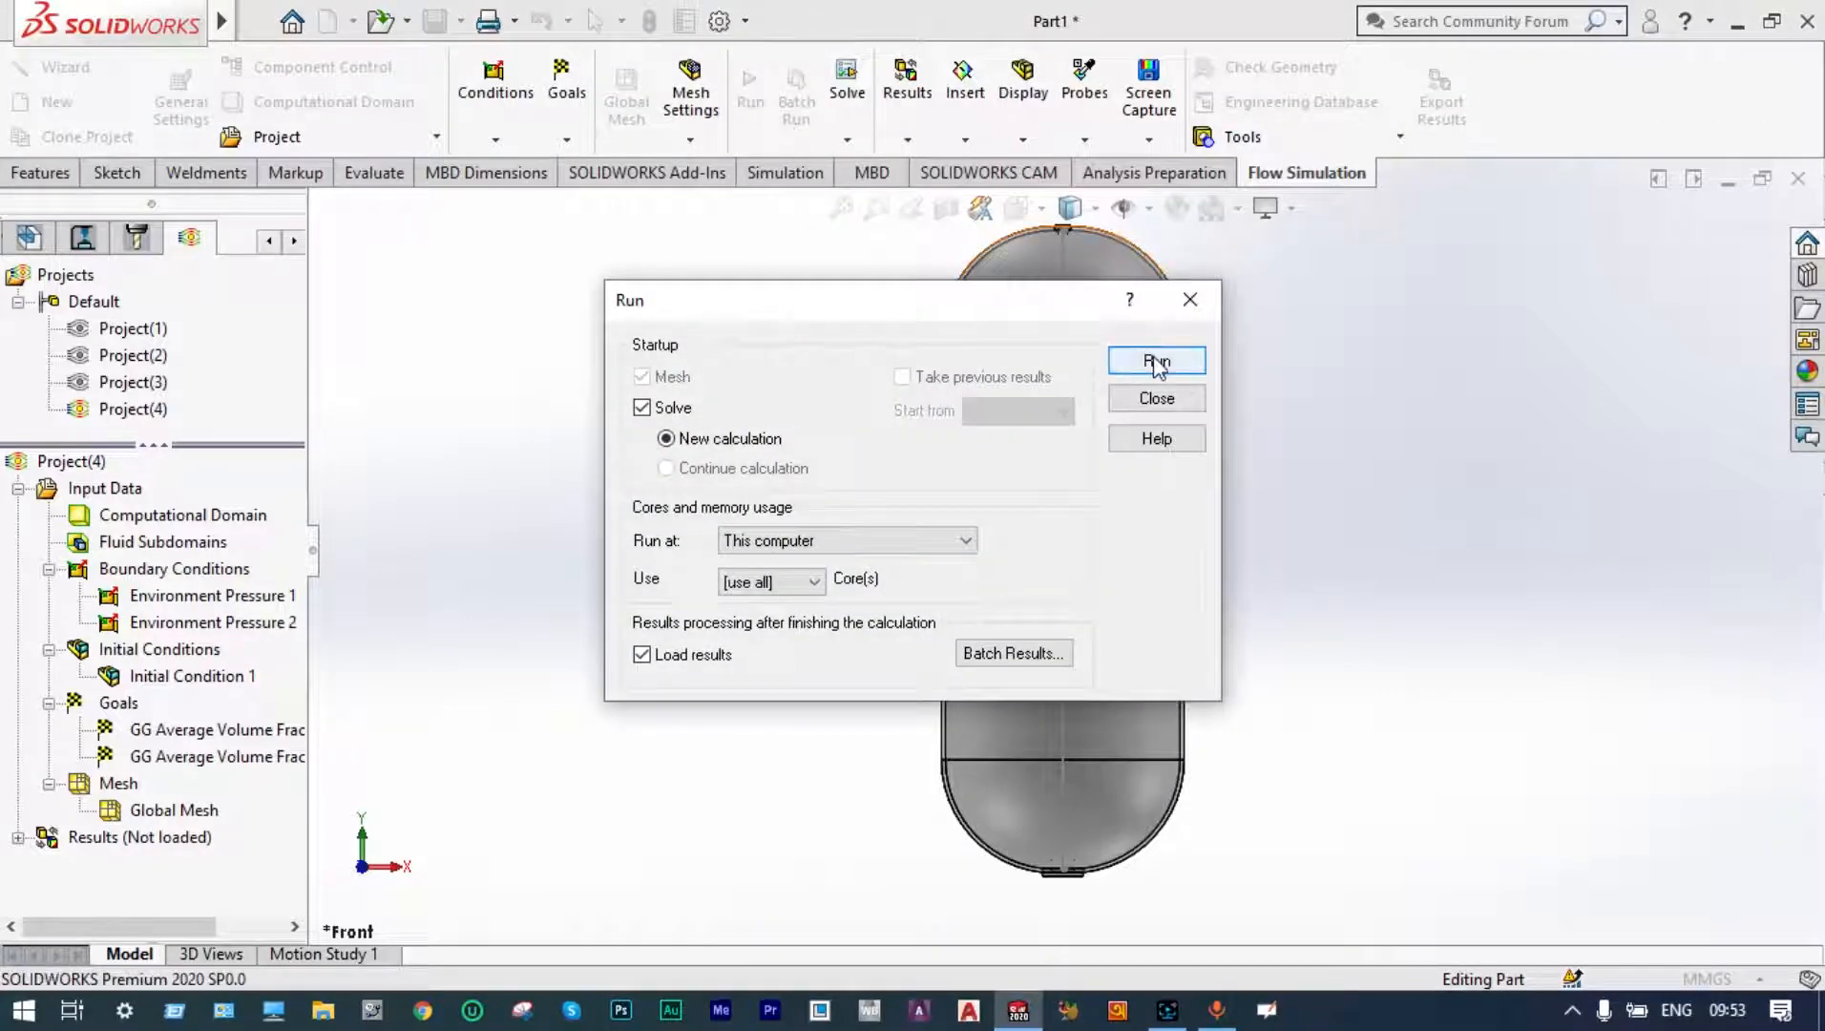
{"action": "left_click", "coordinate": [1157, 362]}
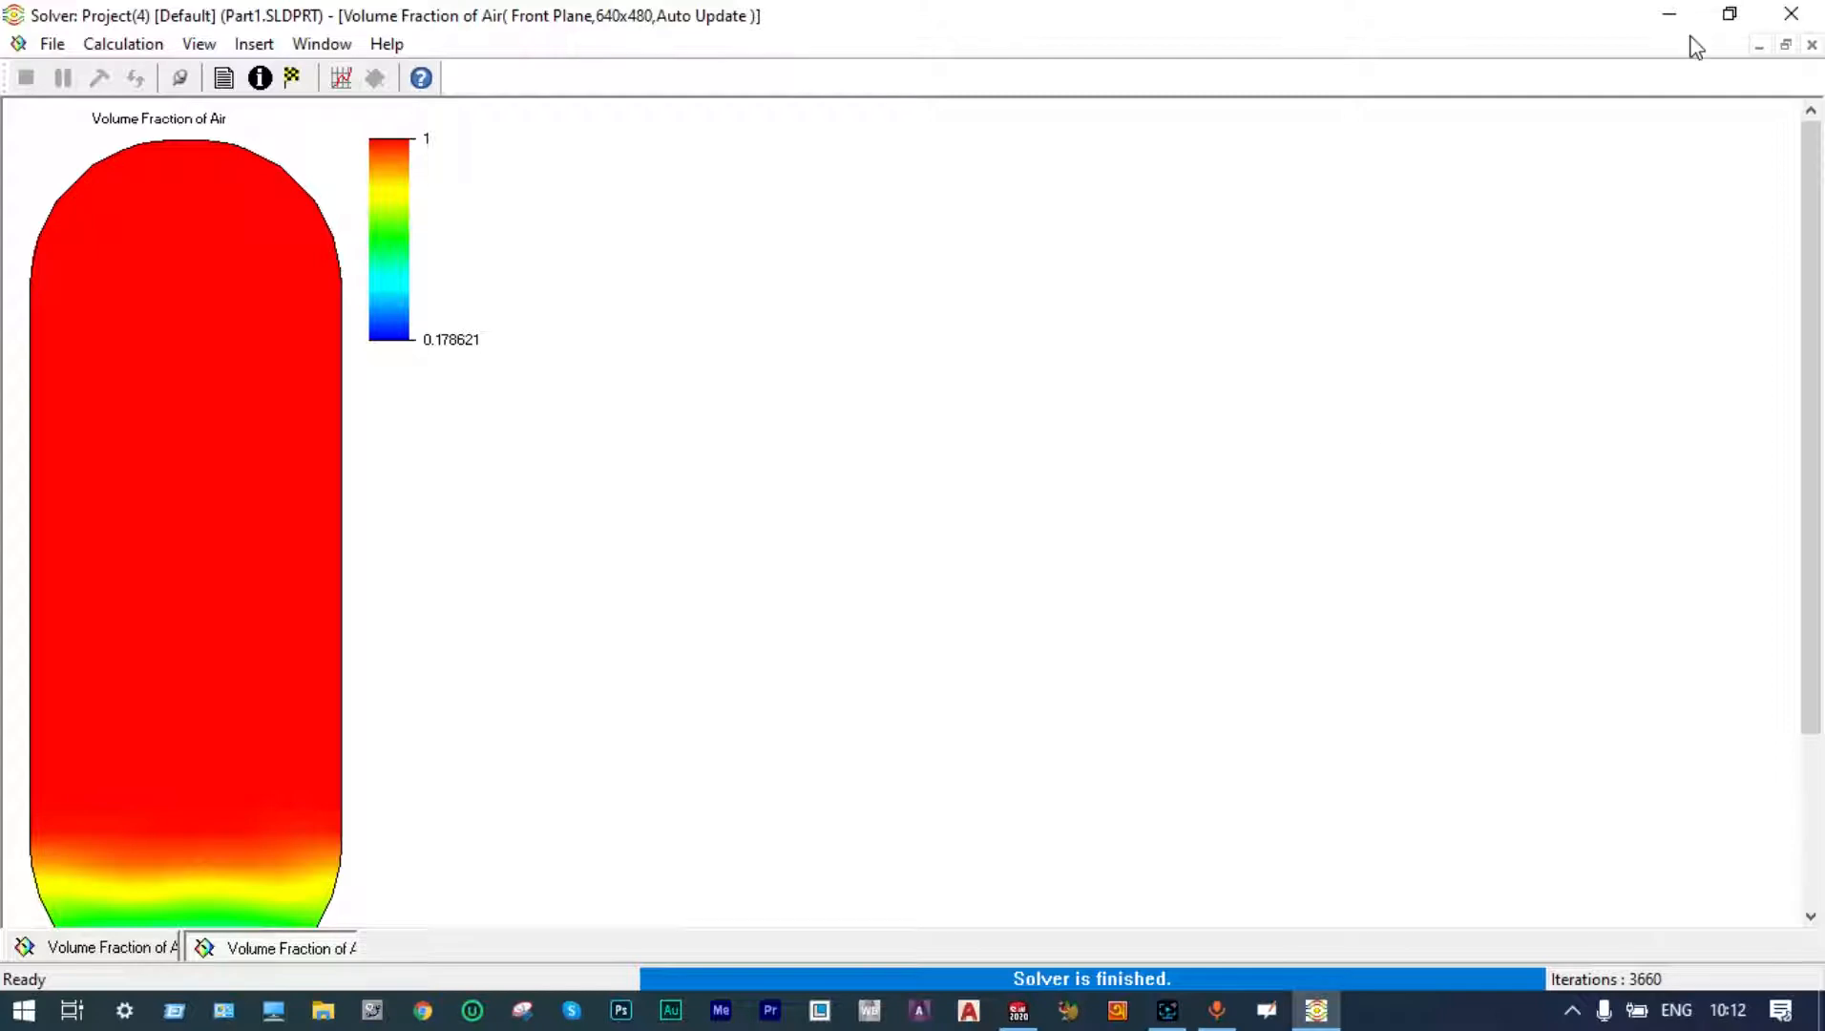
- Close the solver window and insert a Front Plane cut plot with contours of Volume Fraction of Air
{"action": "left_click", "coordinate": [1788, 16]}
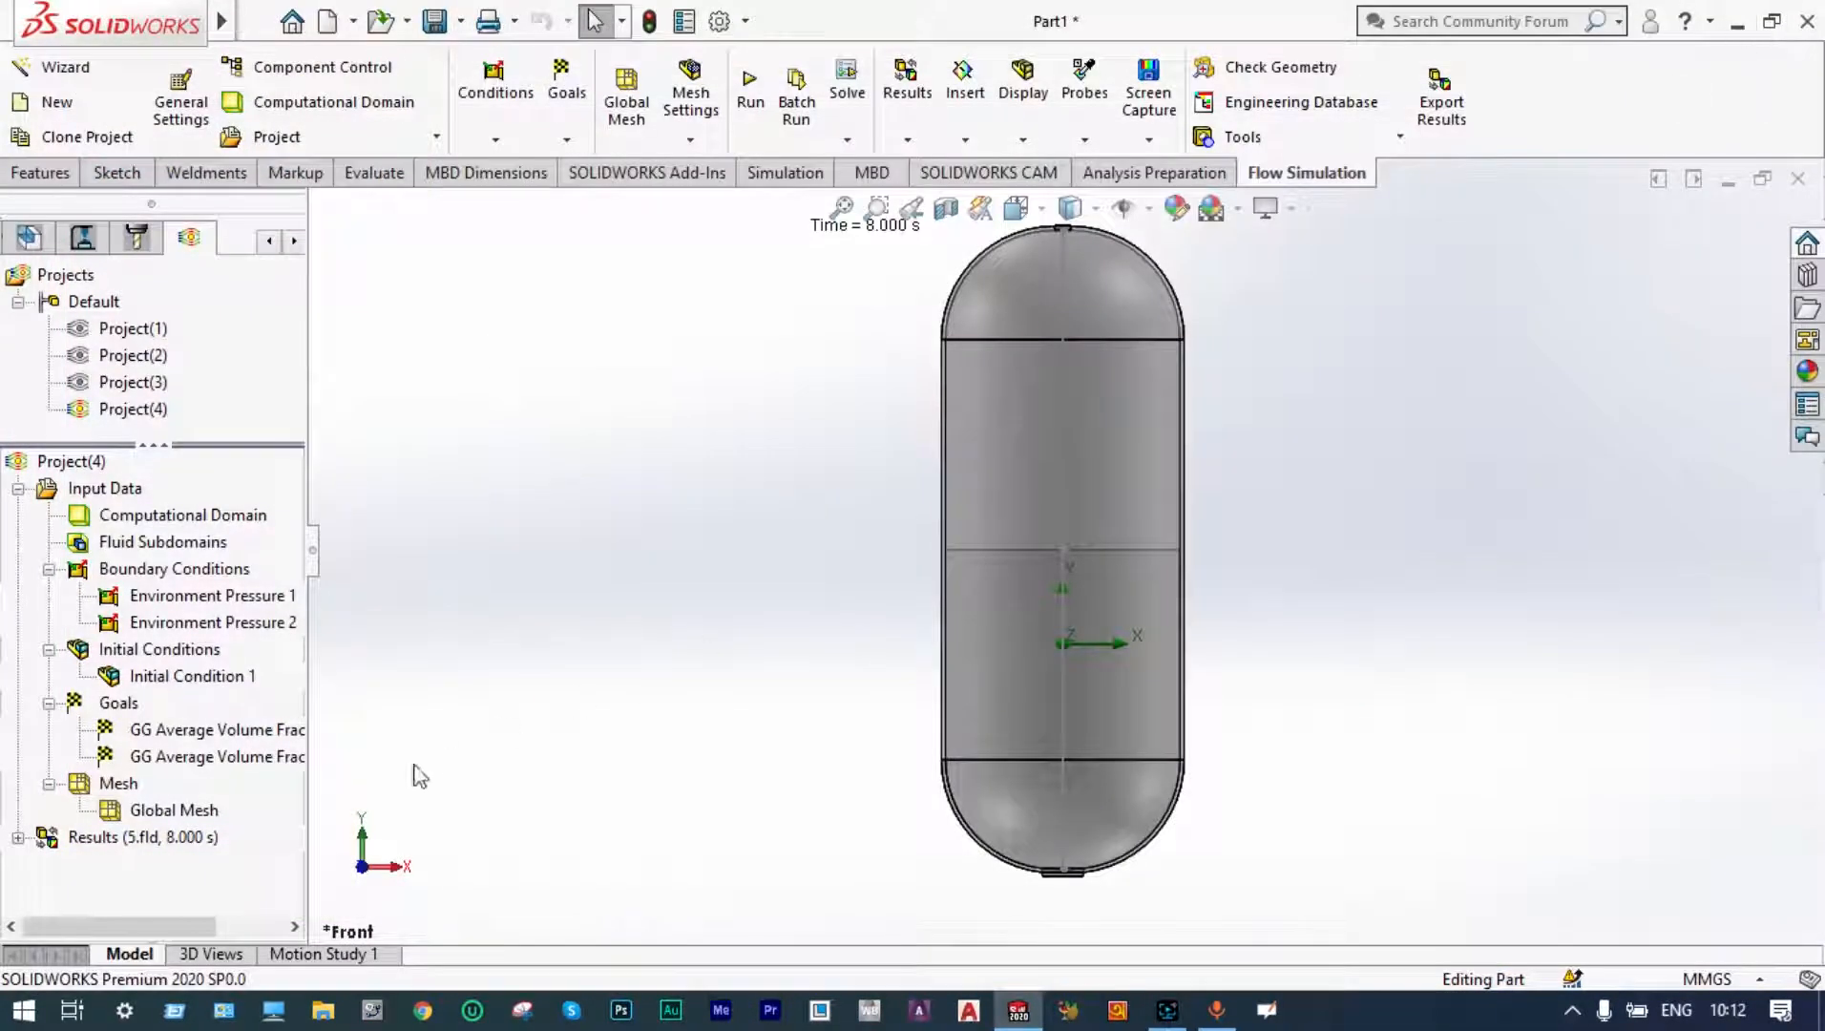
{"action": "left_click", "coordinate": [18, 836]}
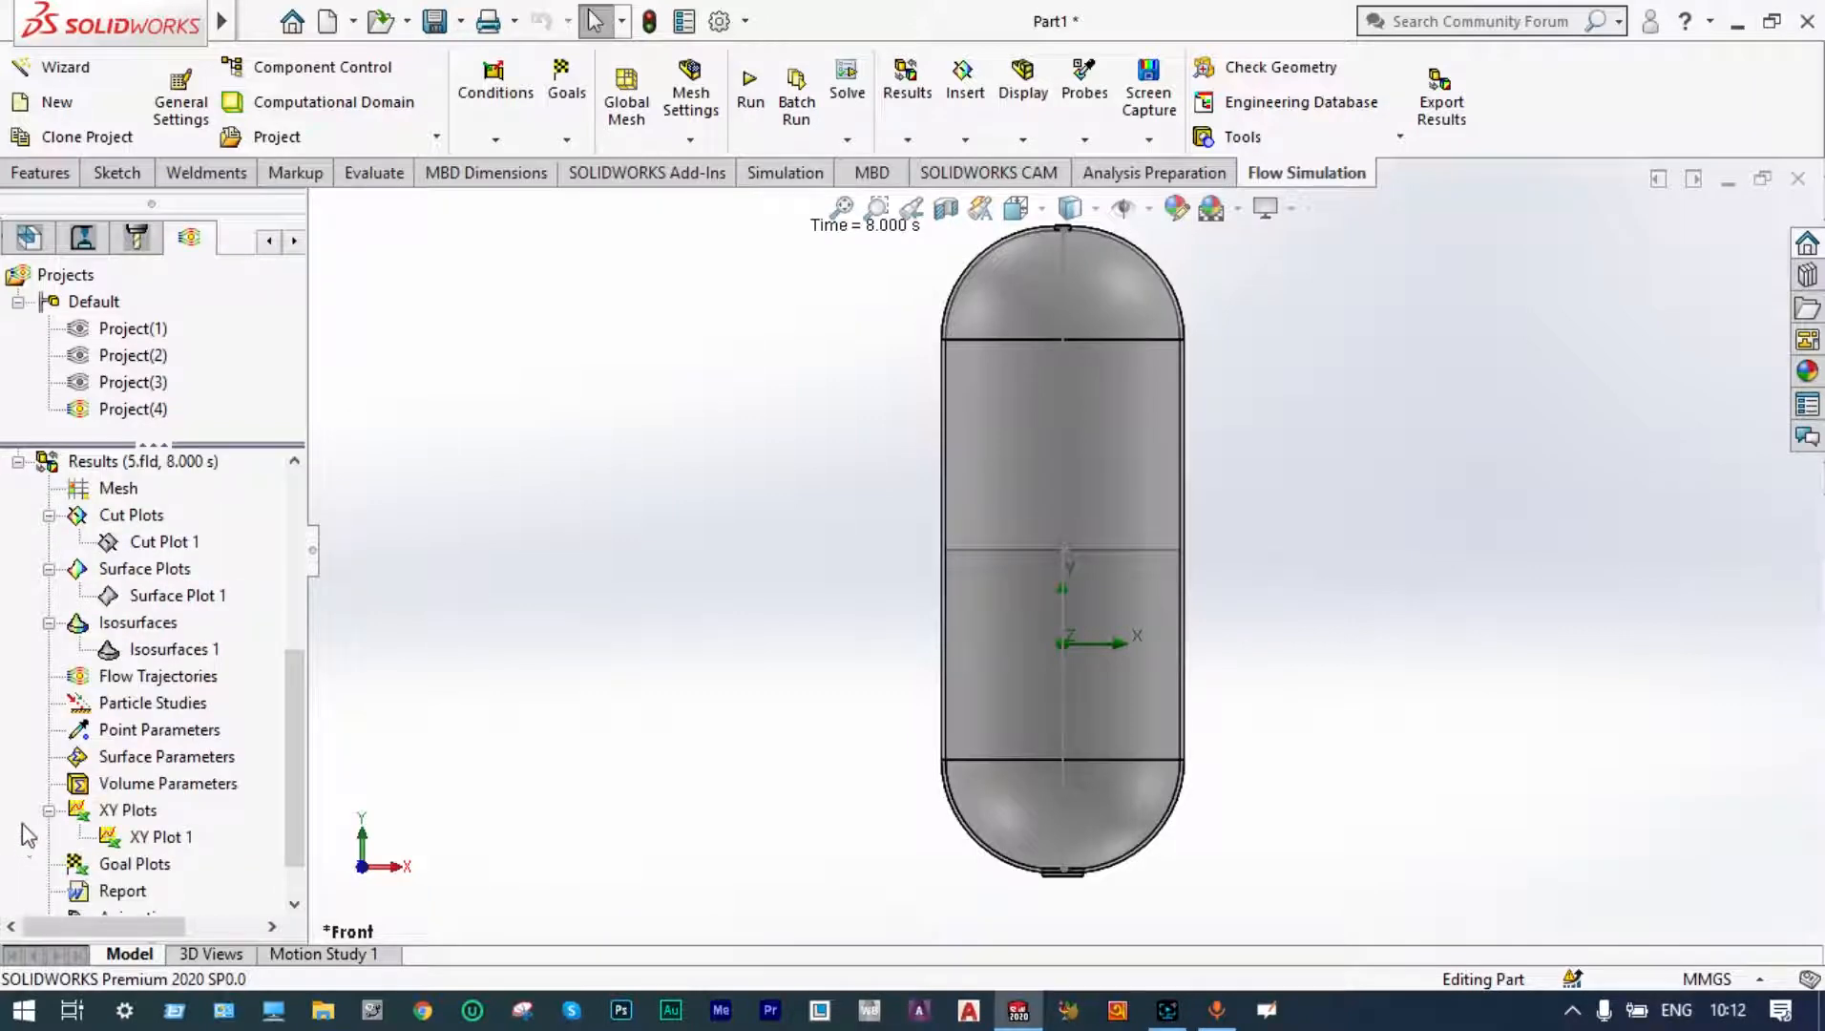
{"action": "right_click", "coordinate": [150, 518]}
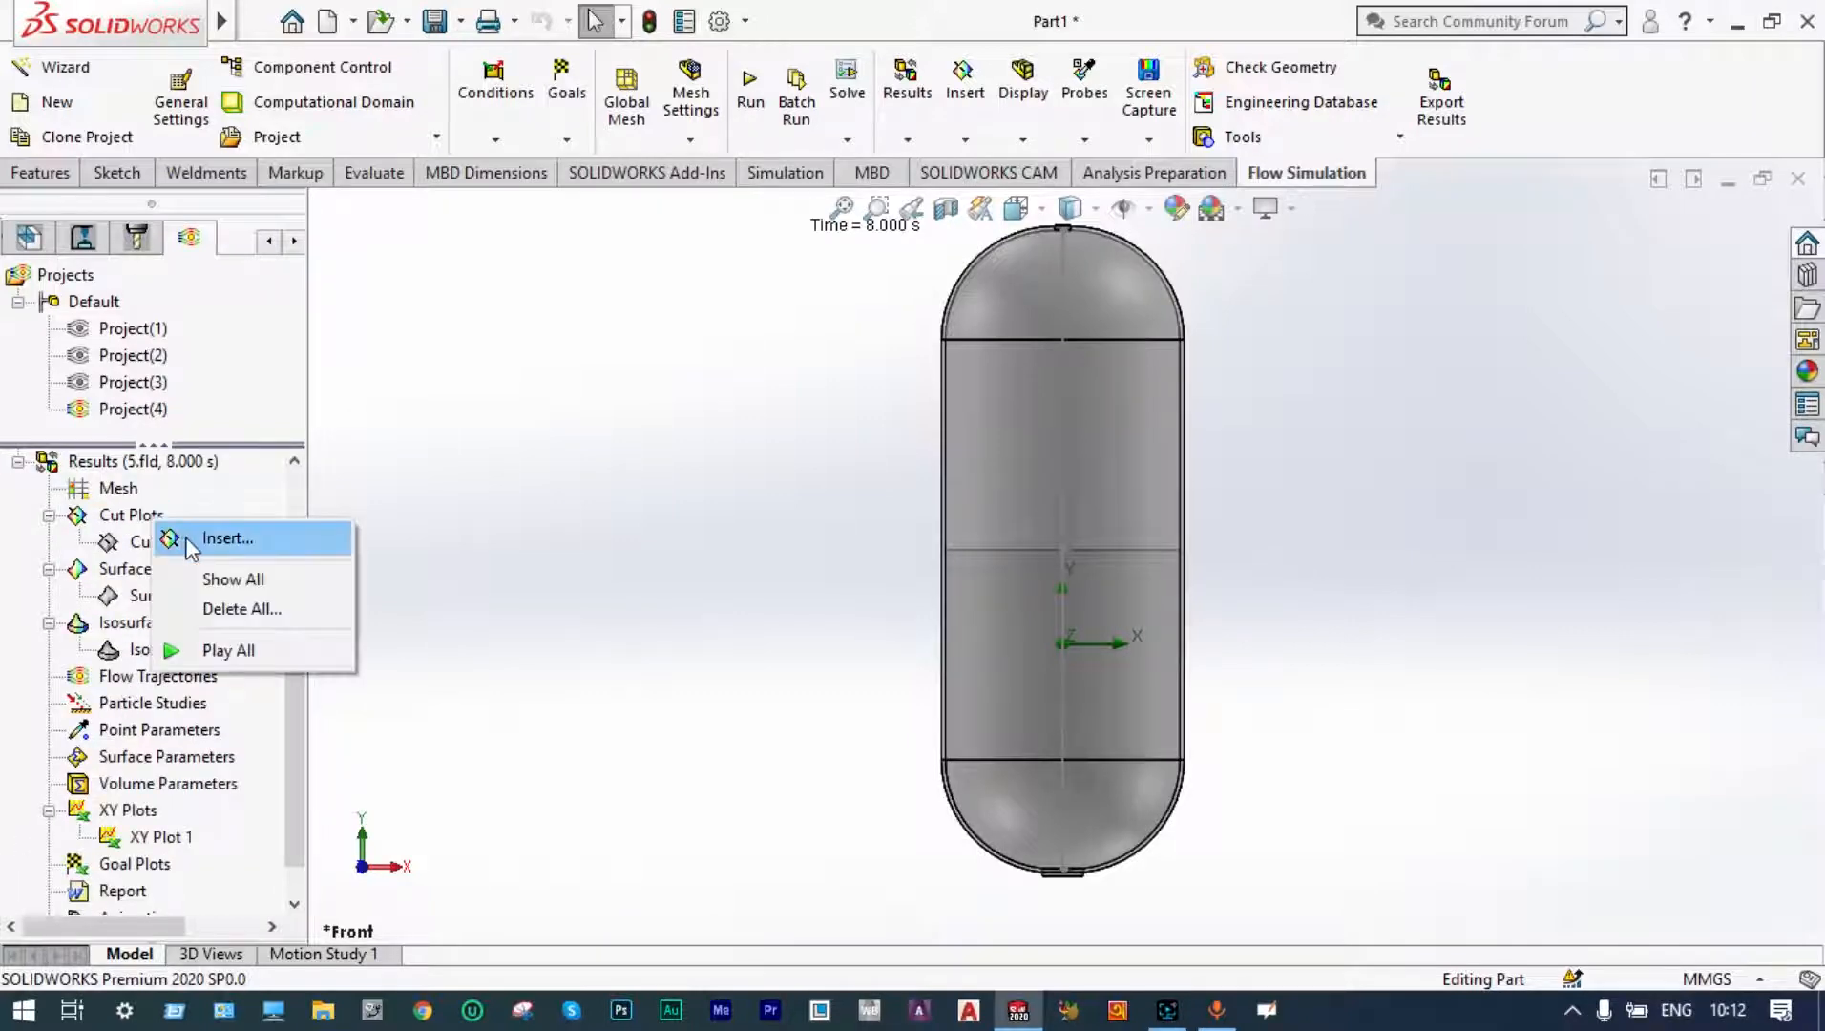
{"action": "left_click", "coordinate": [184, 538]}
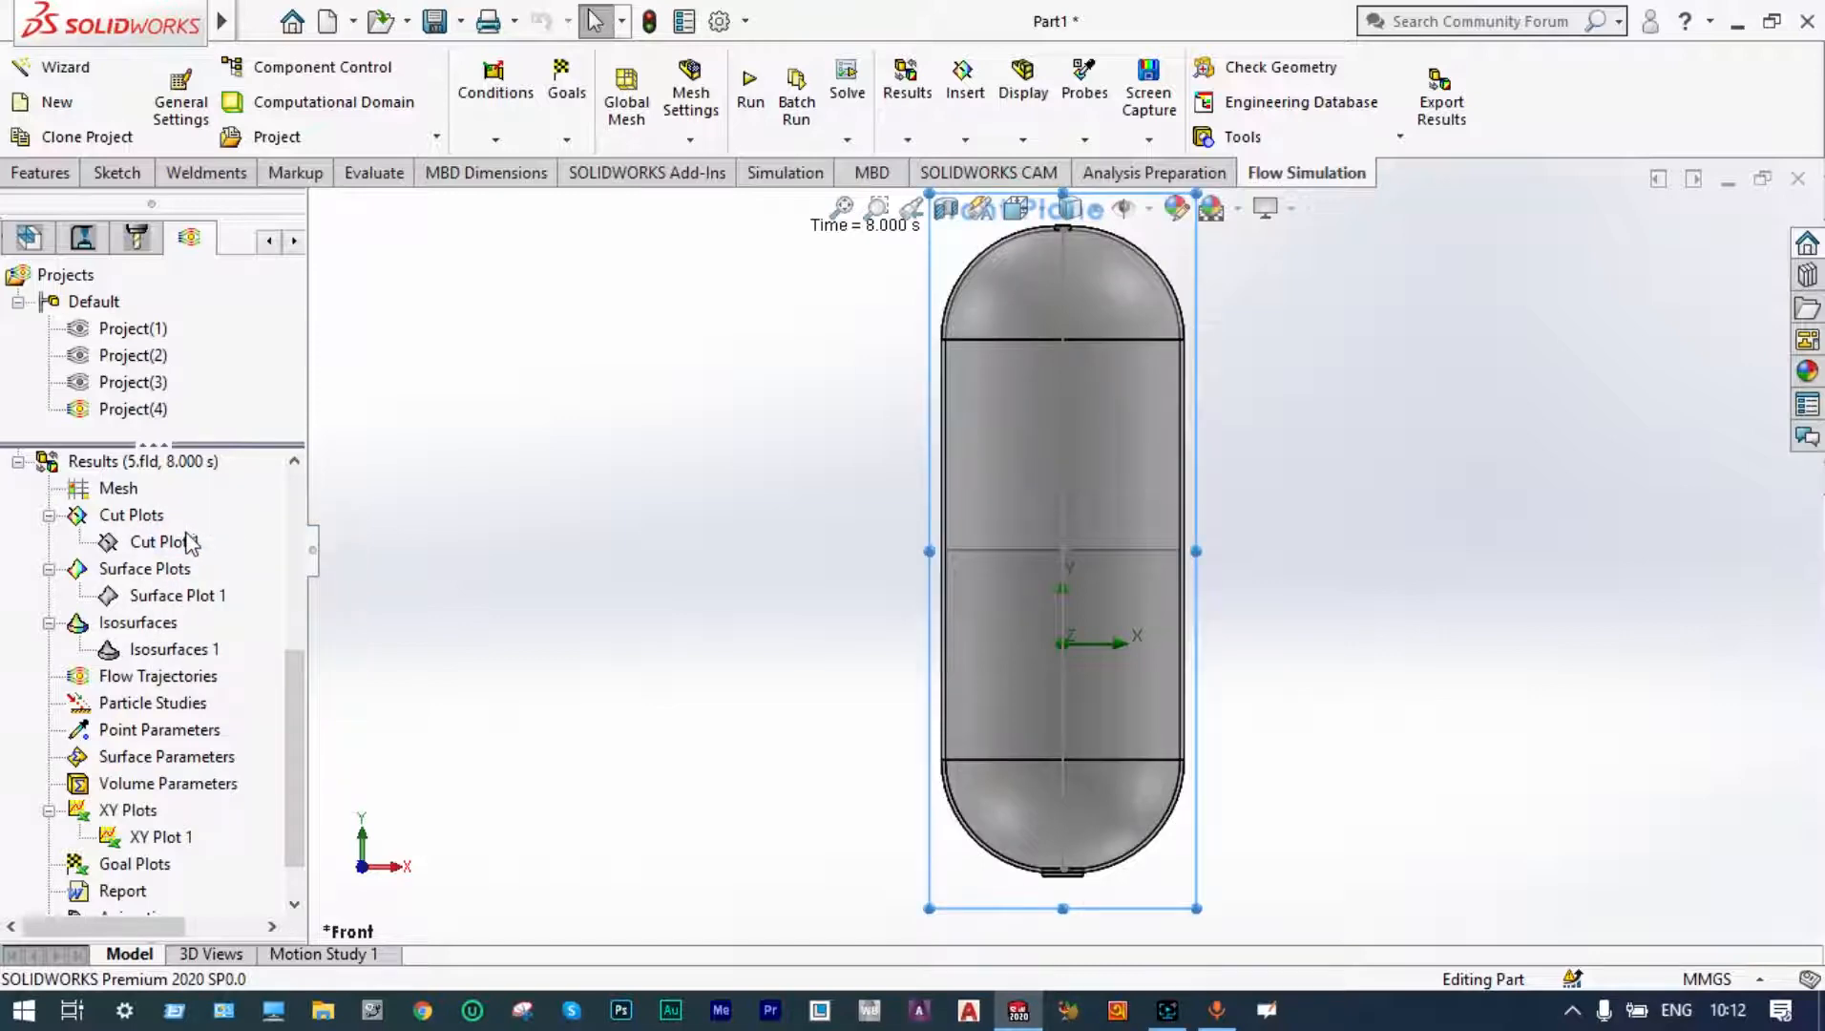
{"action": "scroll", "coordinate": [286, 662], "scroll_direction": "down", "scroll_amount": 3}
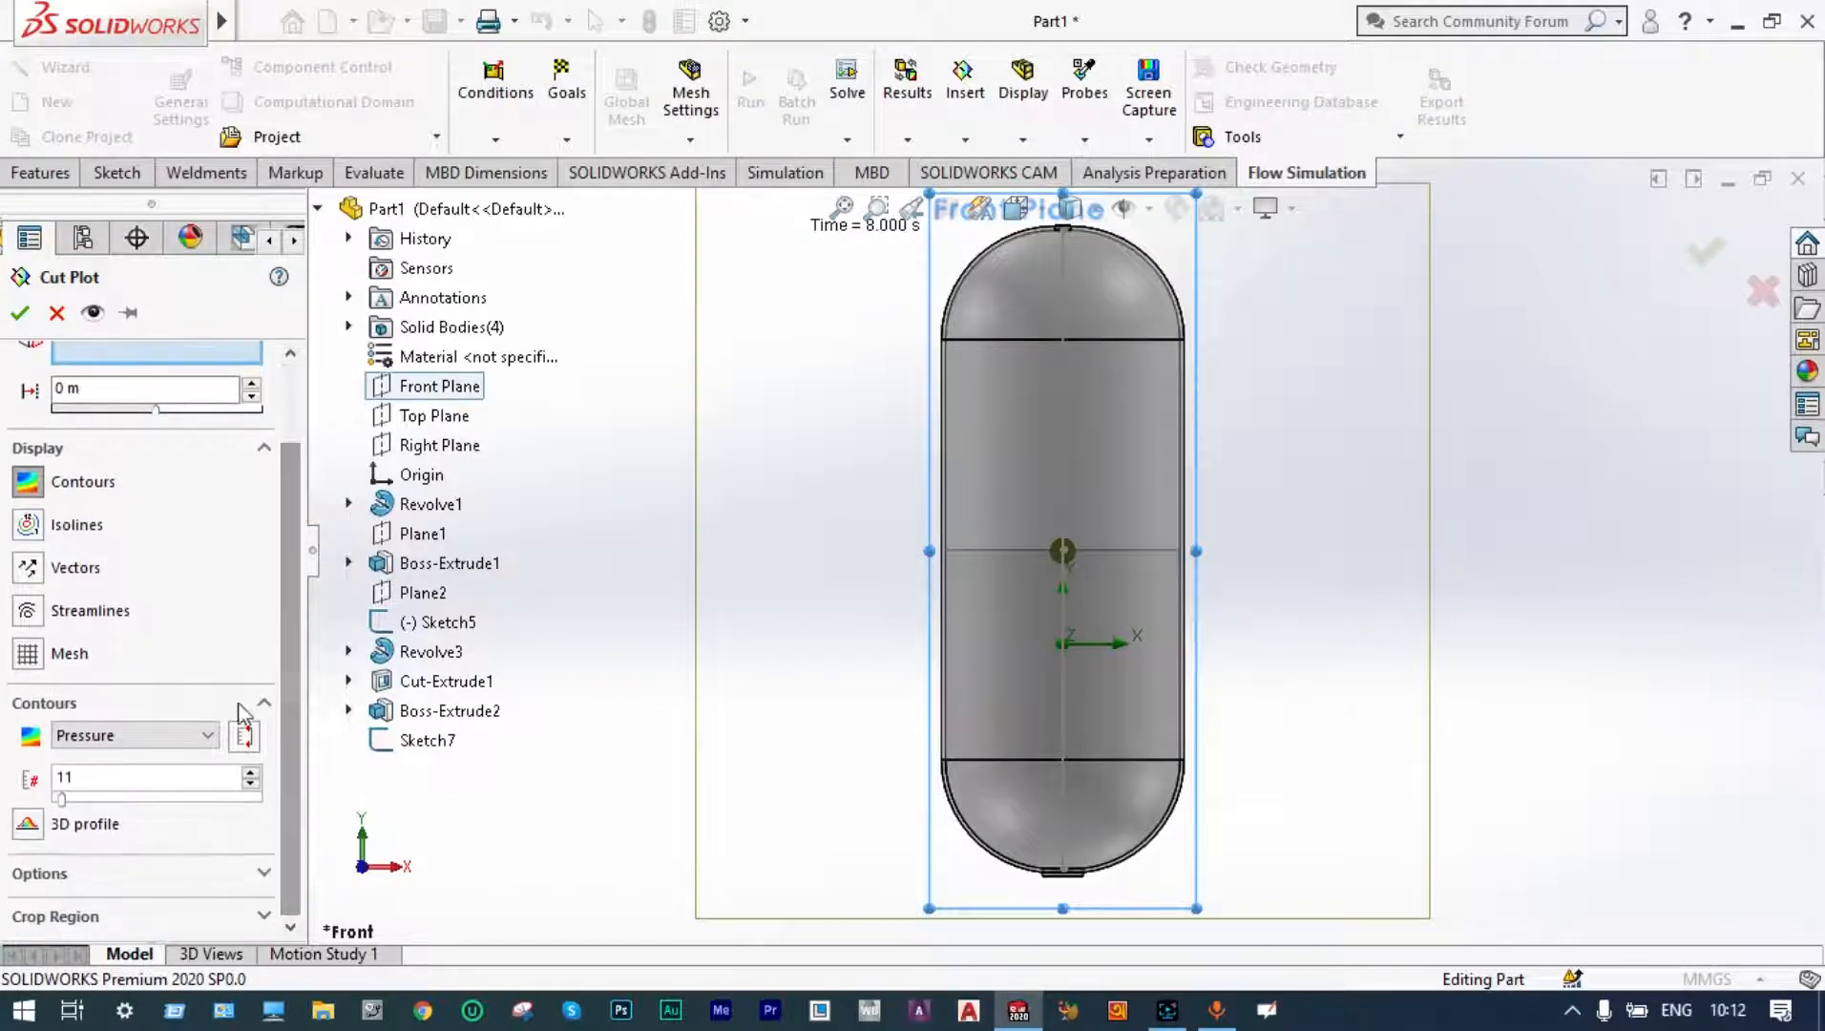
{"action": "left_click", "coordinate": [210, 735]}
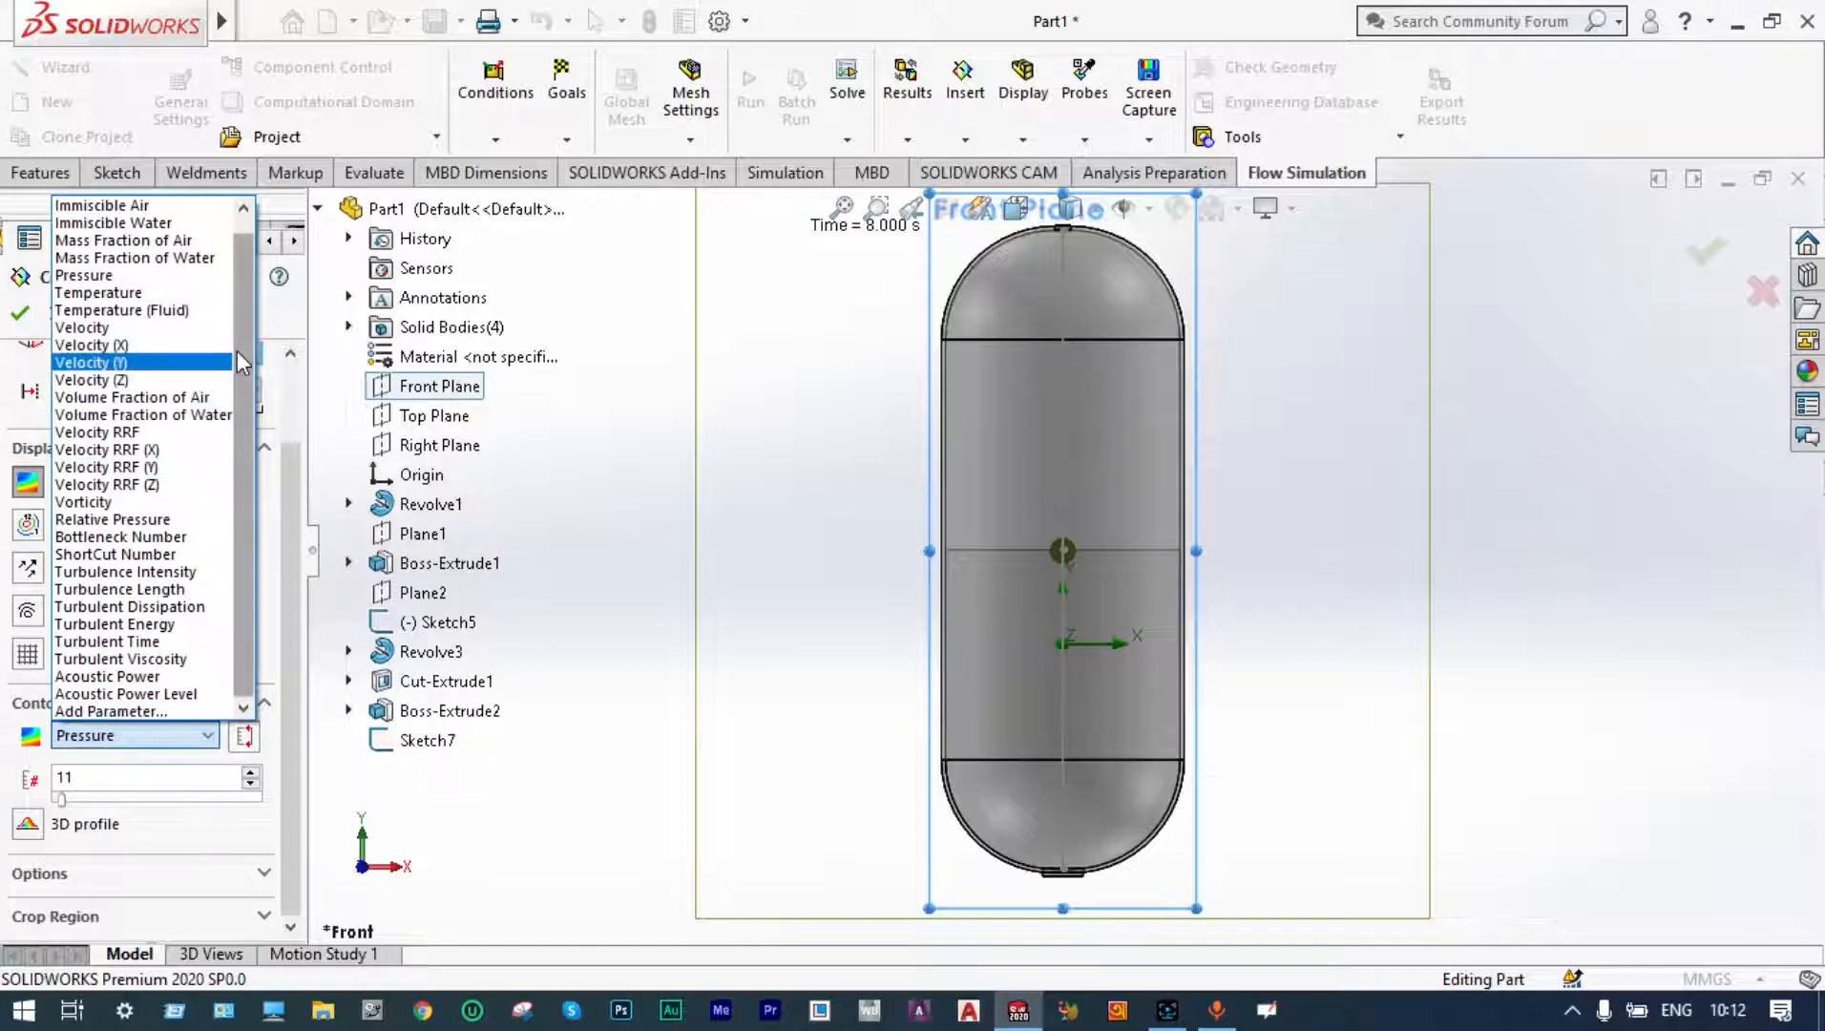
{"action": "left_click", "coordinate": [143, 397]}
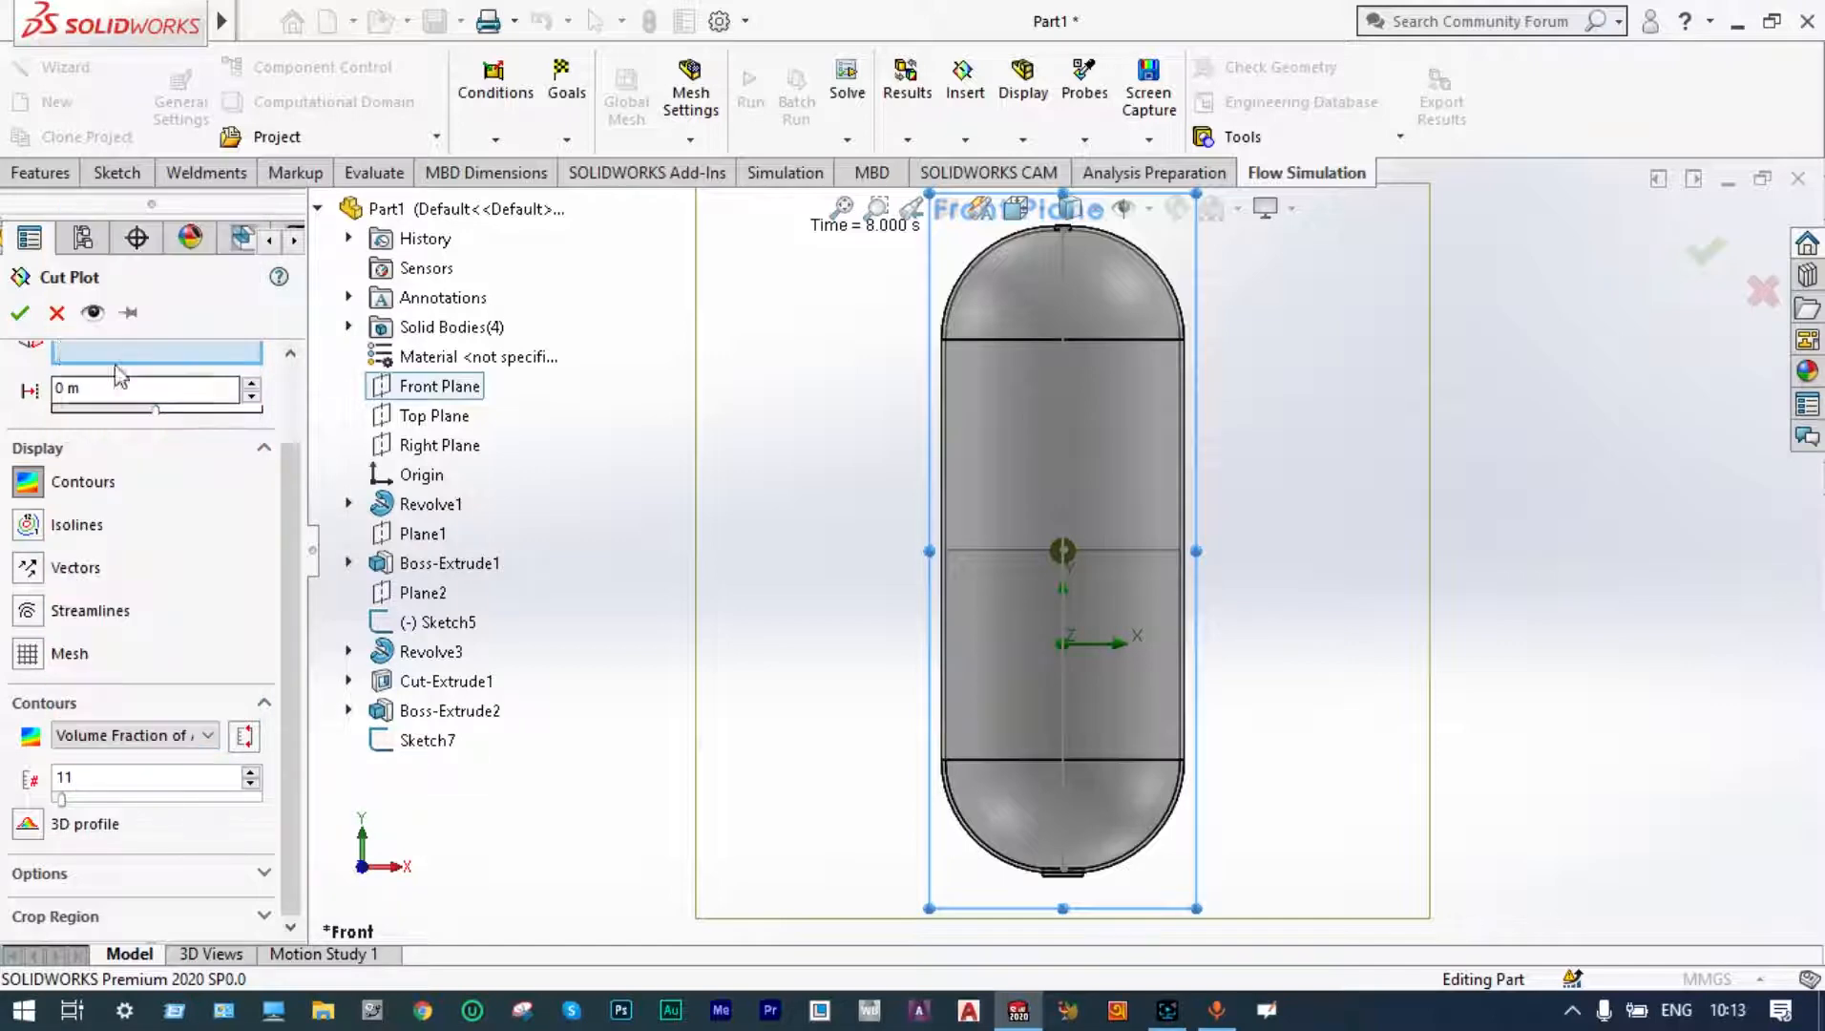
{"action": "left_click", "coordinate": [21, 315]}
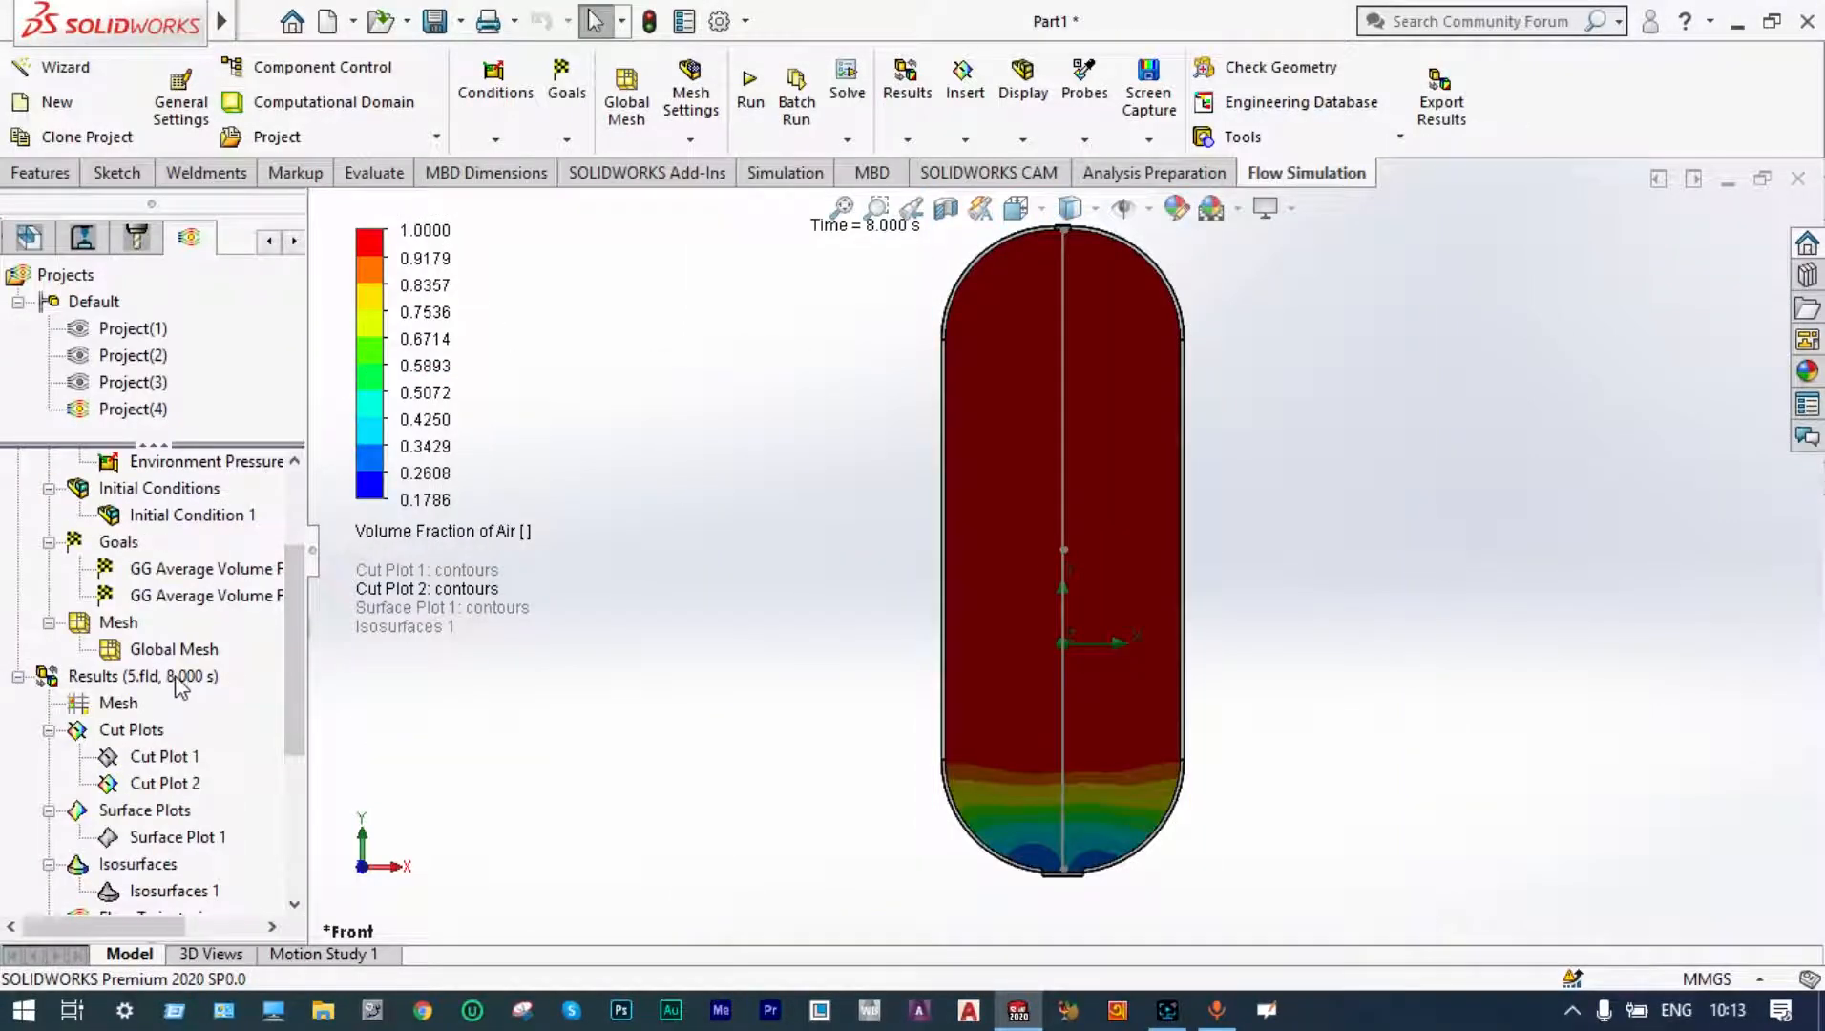
- Open the Transient Explorer for the results, place its timeline below the tank and play the cut plot over time
{"action": "right_click", "coordinate": [179, 686]}
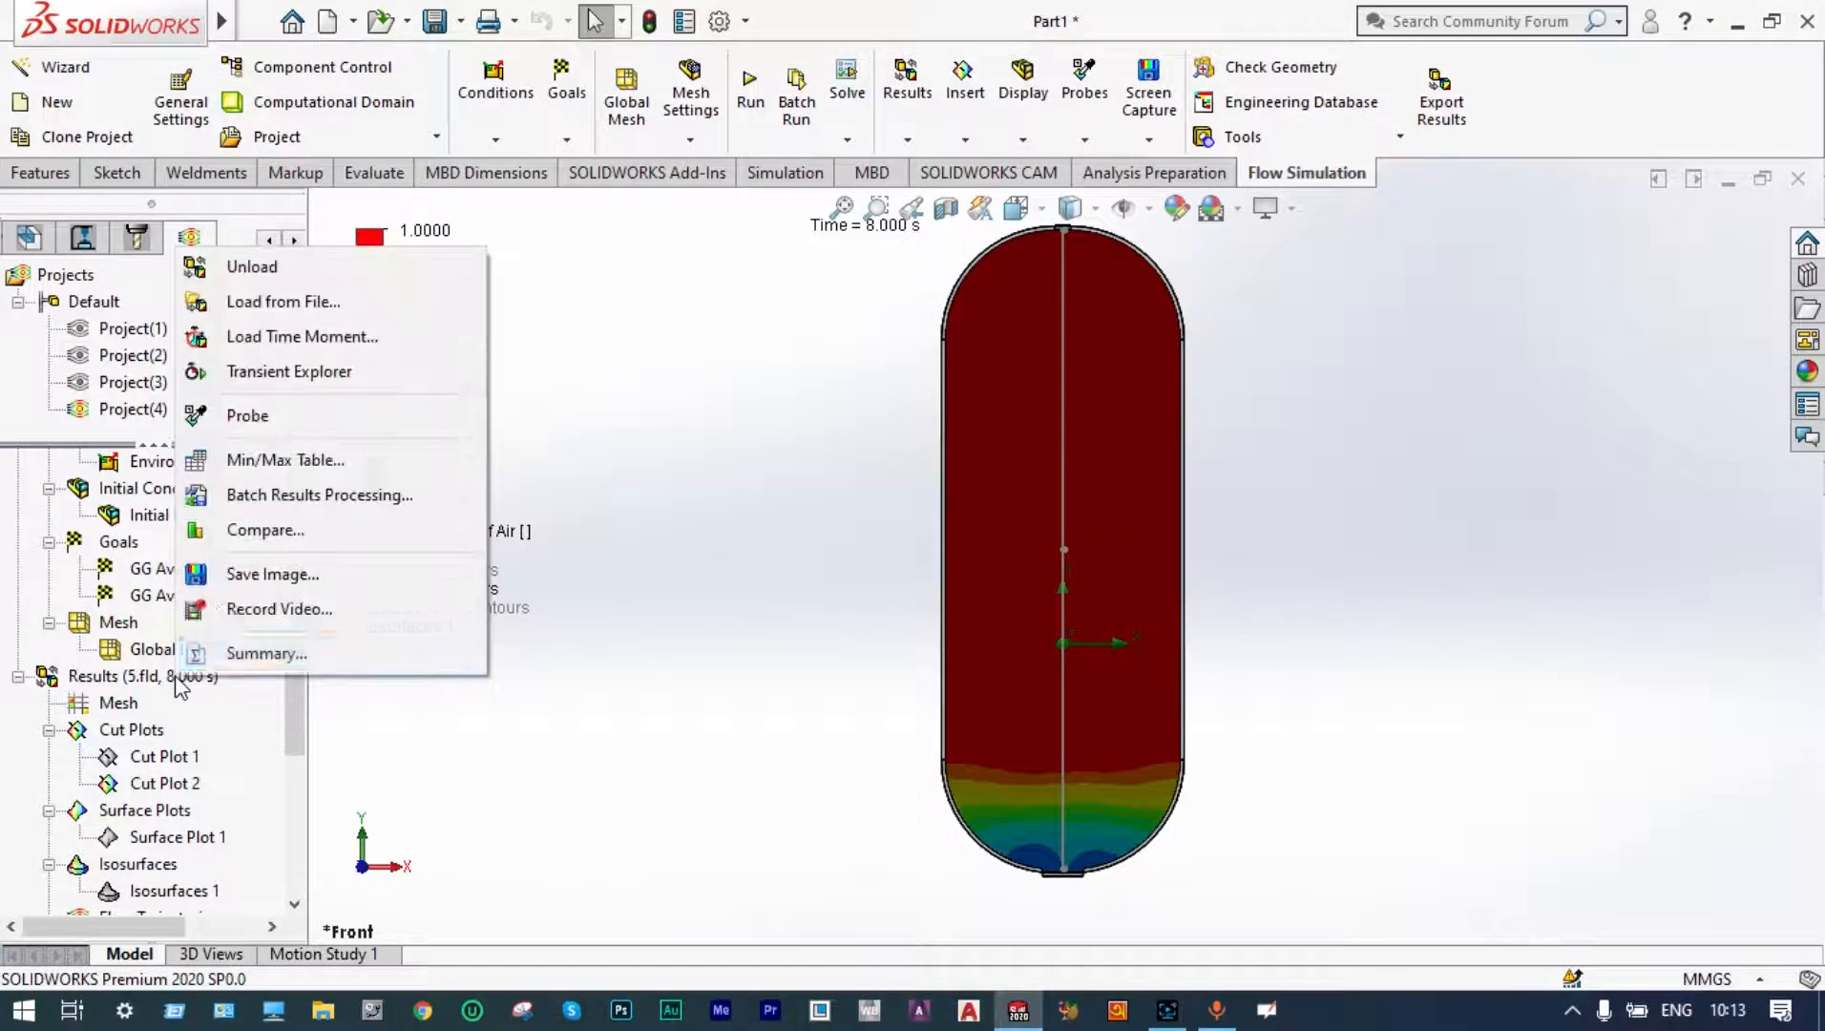
{"action": "left_click", "coordinate": [291, 373]}
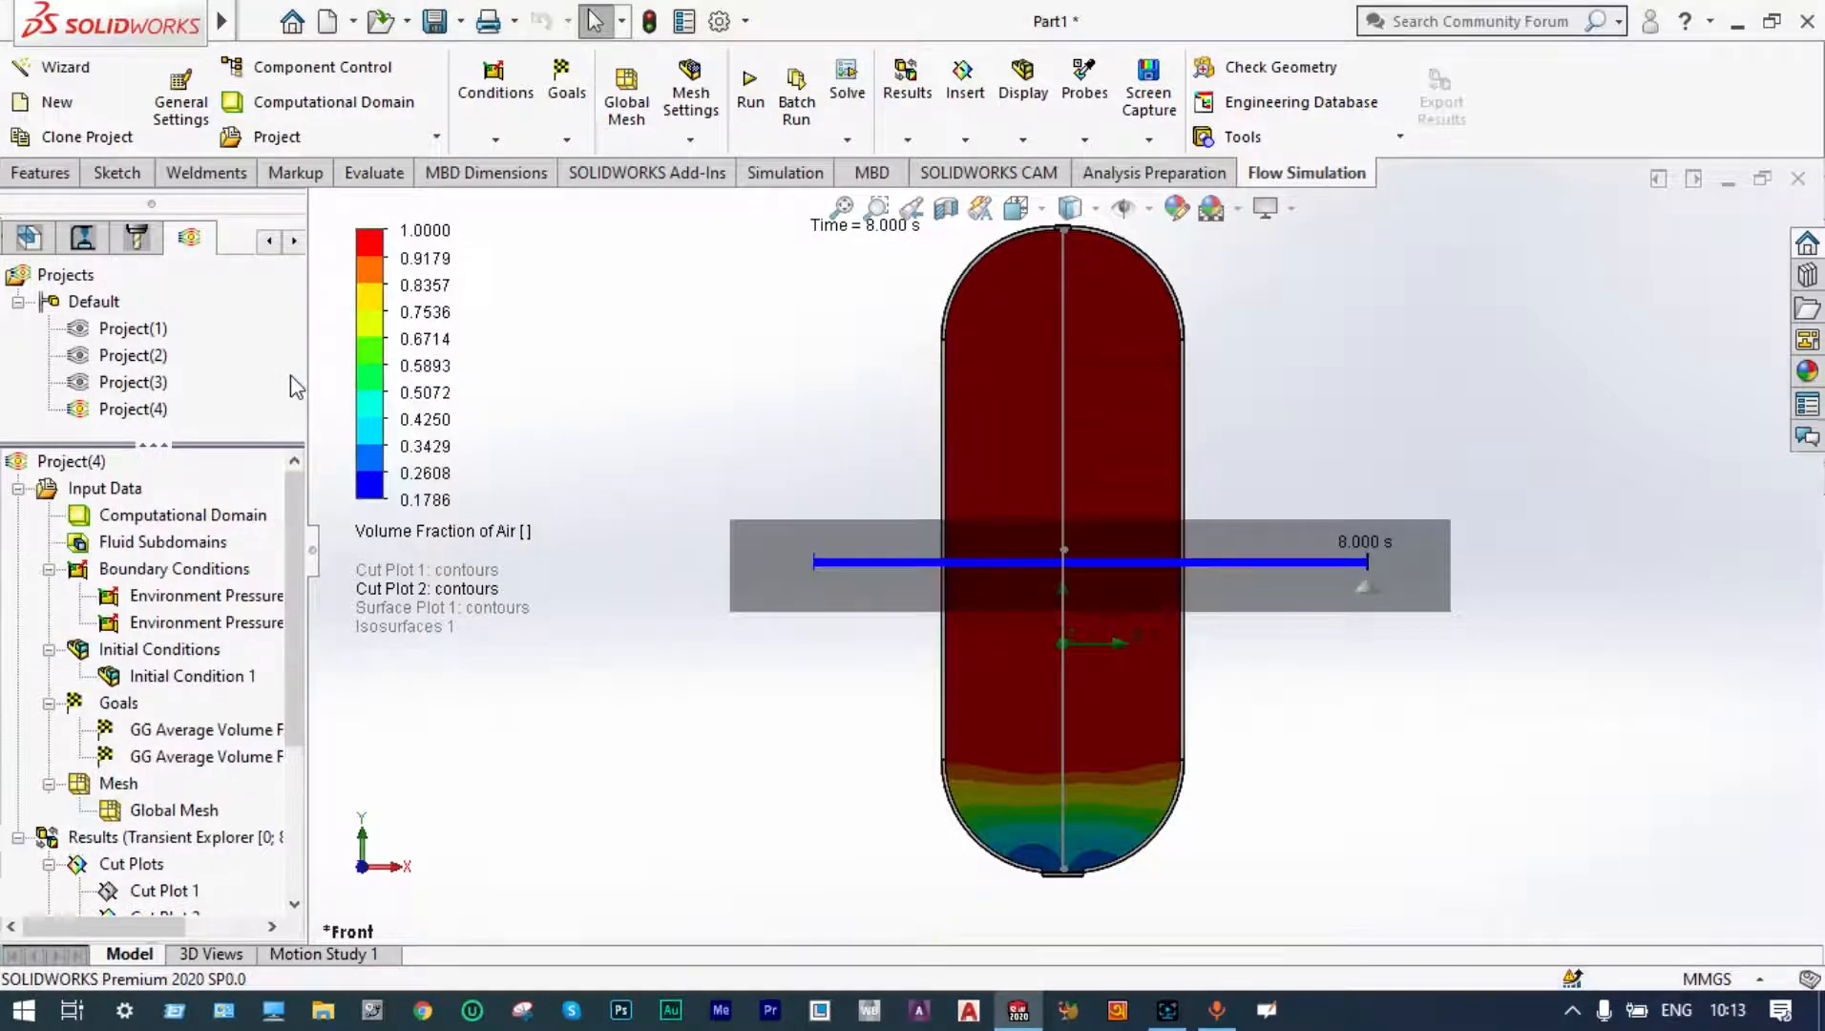
{"action": "left_click_drag", "start_coordinate": [753, 552], "coordinate": [735, 880]}
{"action": "scroll", "coordinate": [1012, 286], "scroll_direction": "up", "scroll_amount": 1}
{"action": "scroll", "coordinate": [1136, 241], "scroll_direction": "down", "scroll_amount": 1}
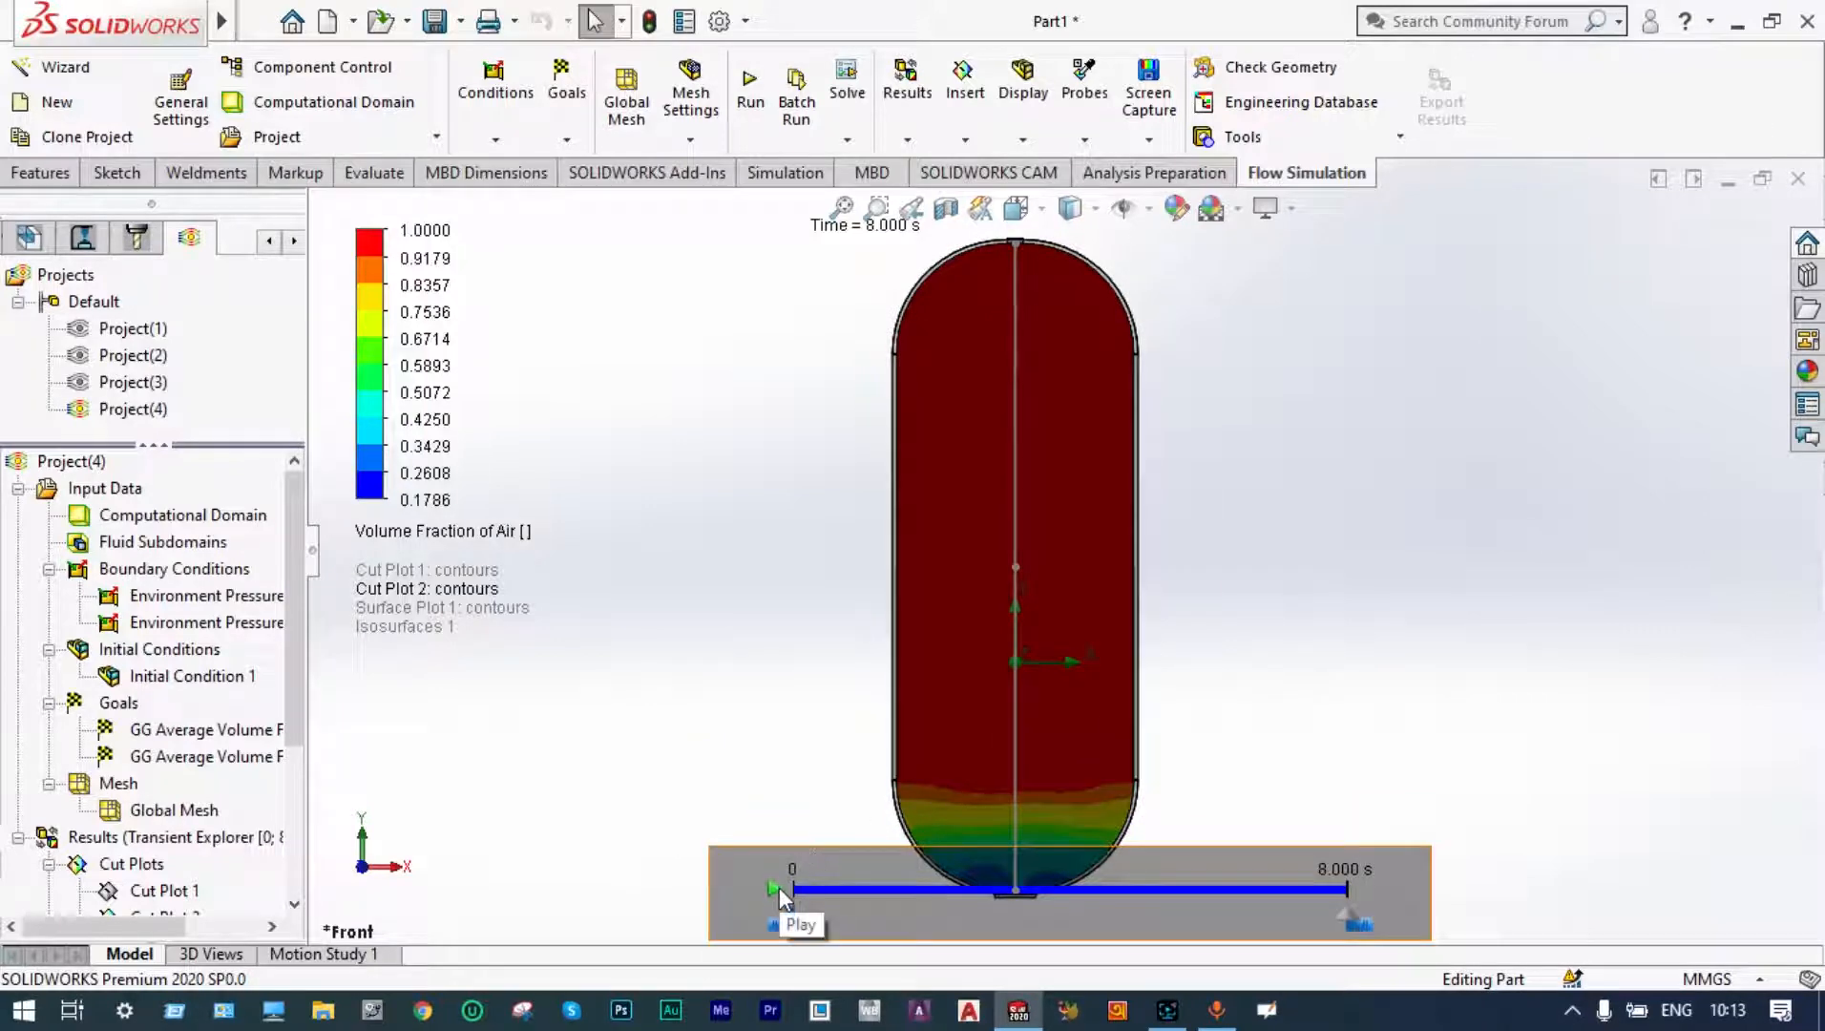
{"action": "left_click", "coordinate": [775, 890]}
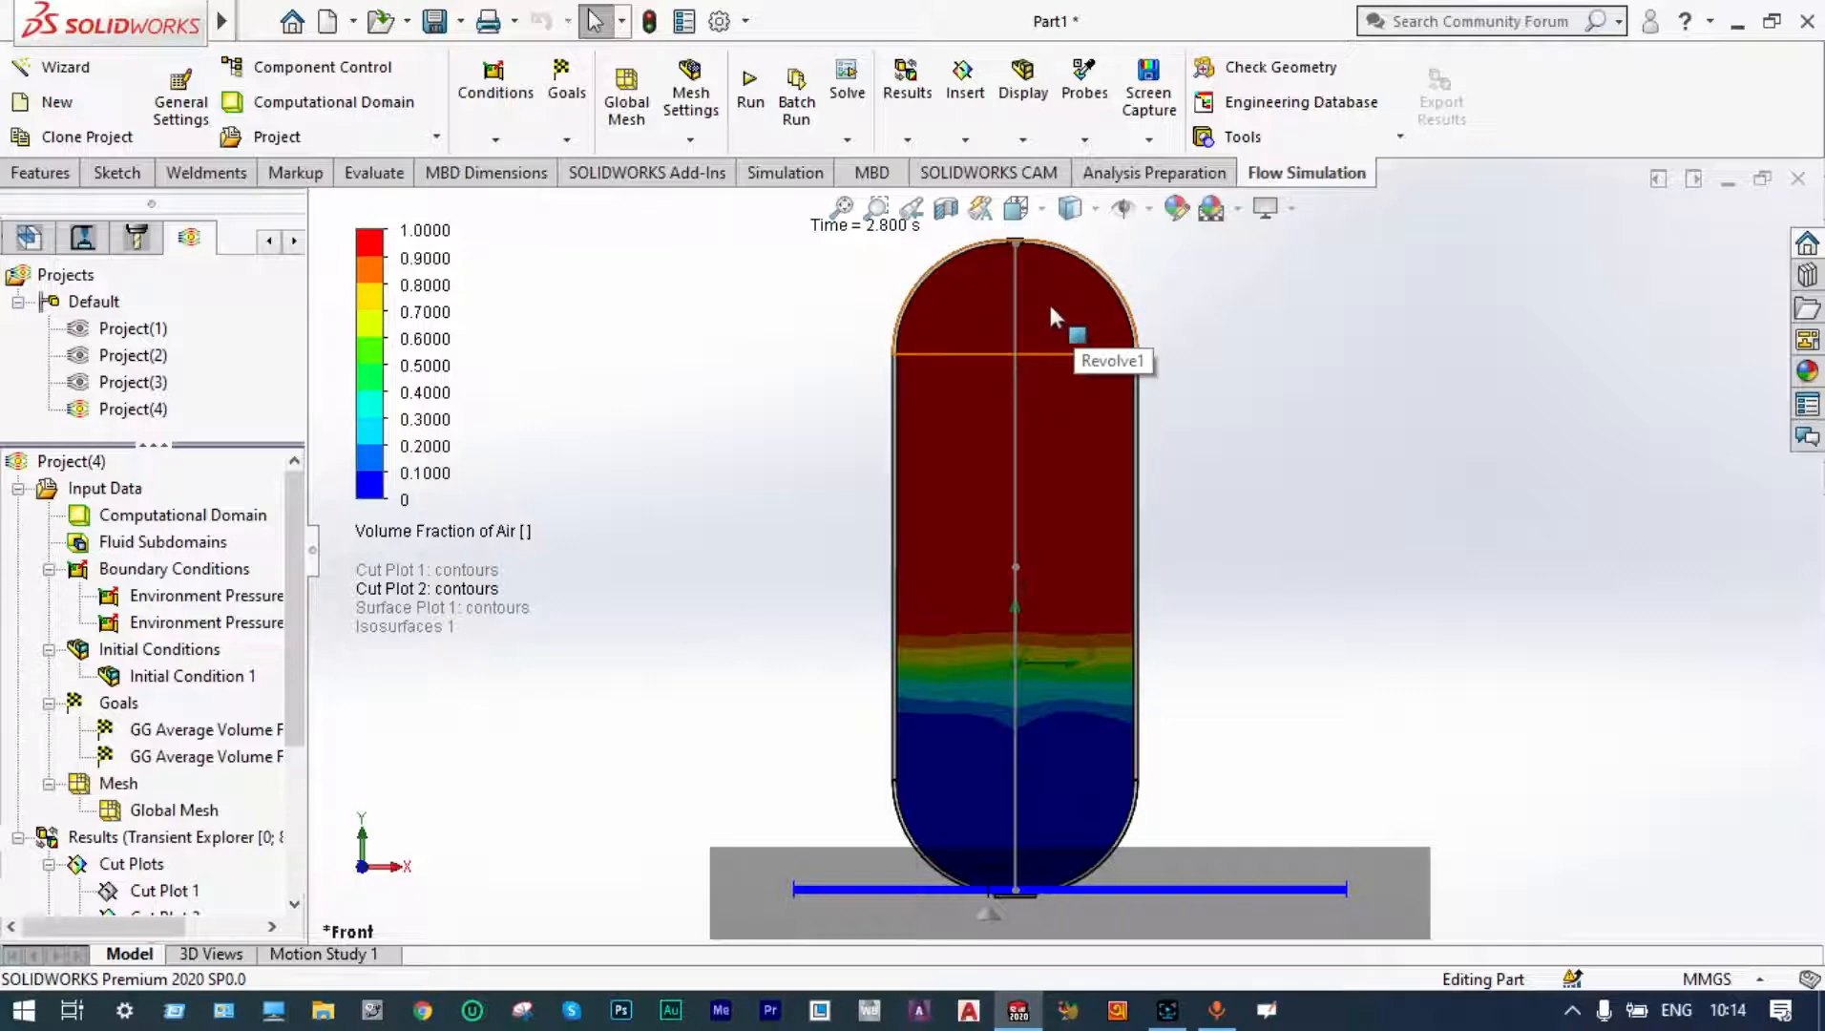
{"action": "mouse_move", "coordinate": [996, 848]}
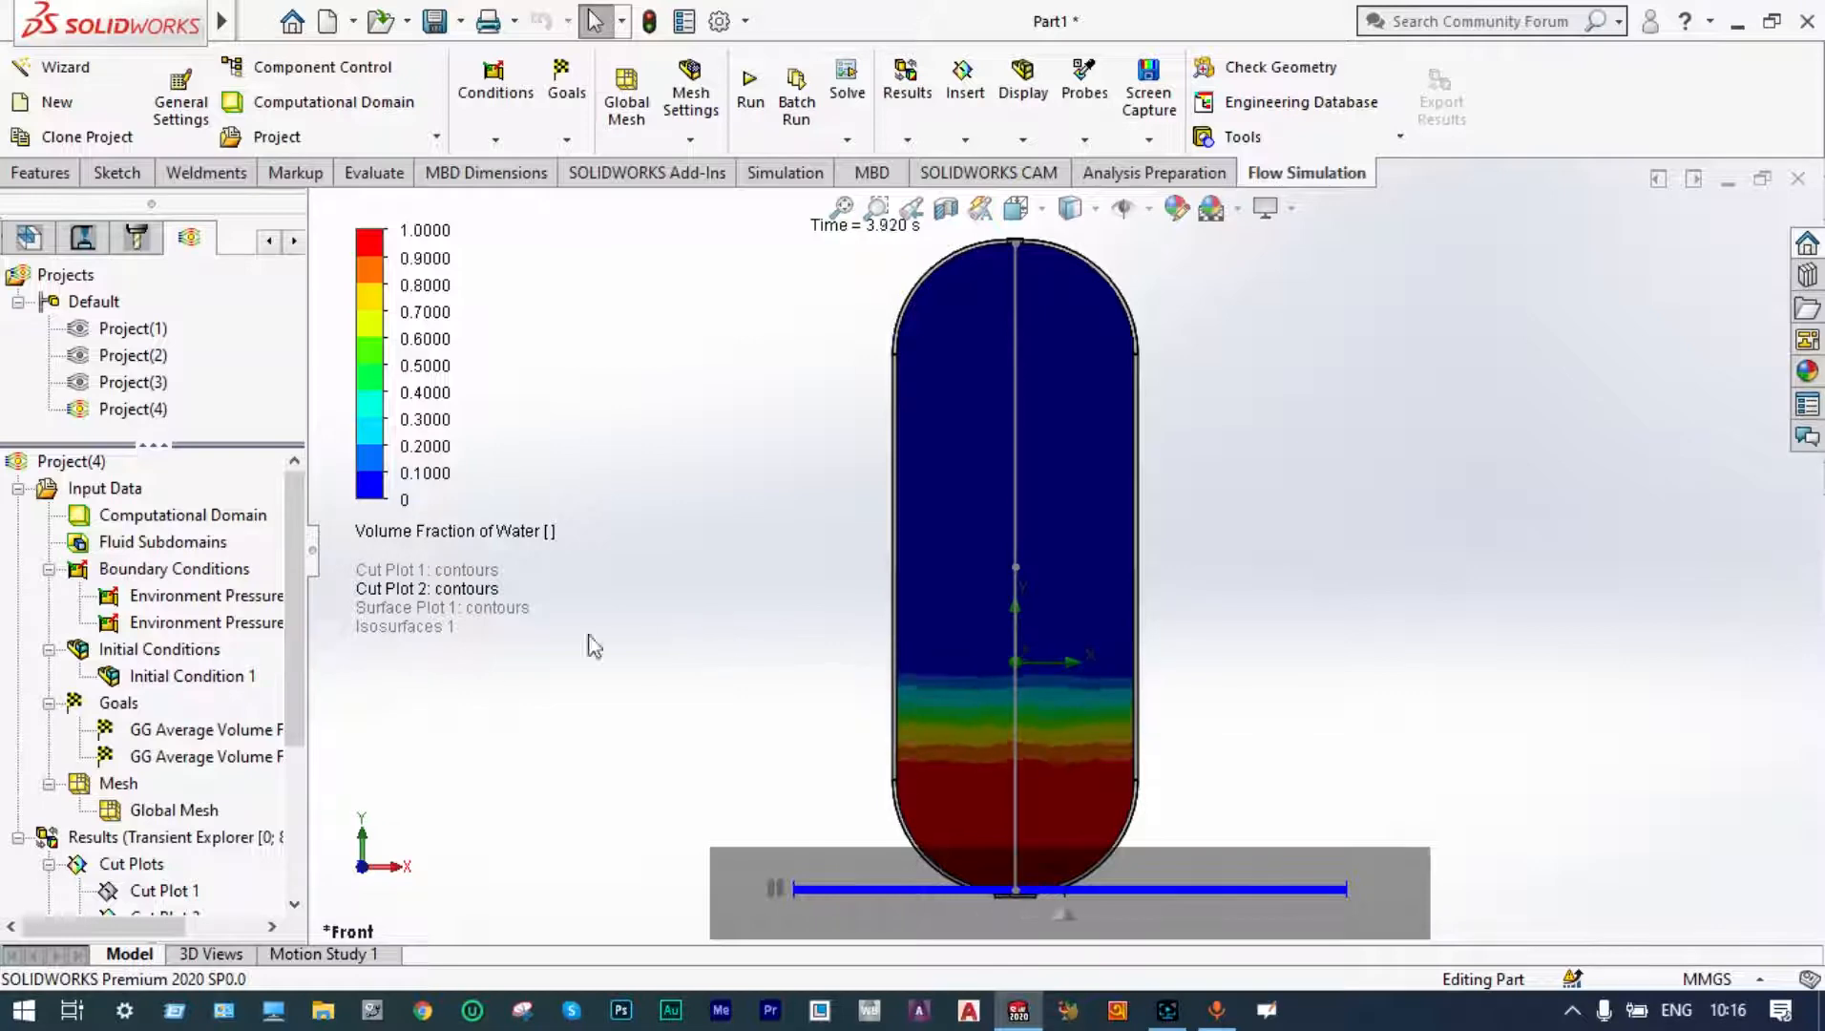
- Clear and hide Cut Plot 2
{"action": "left_click_drag", "start_coordinate": [298, 603], "coordinate": [310, 759]}
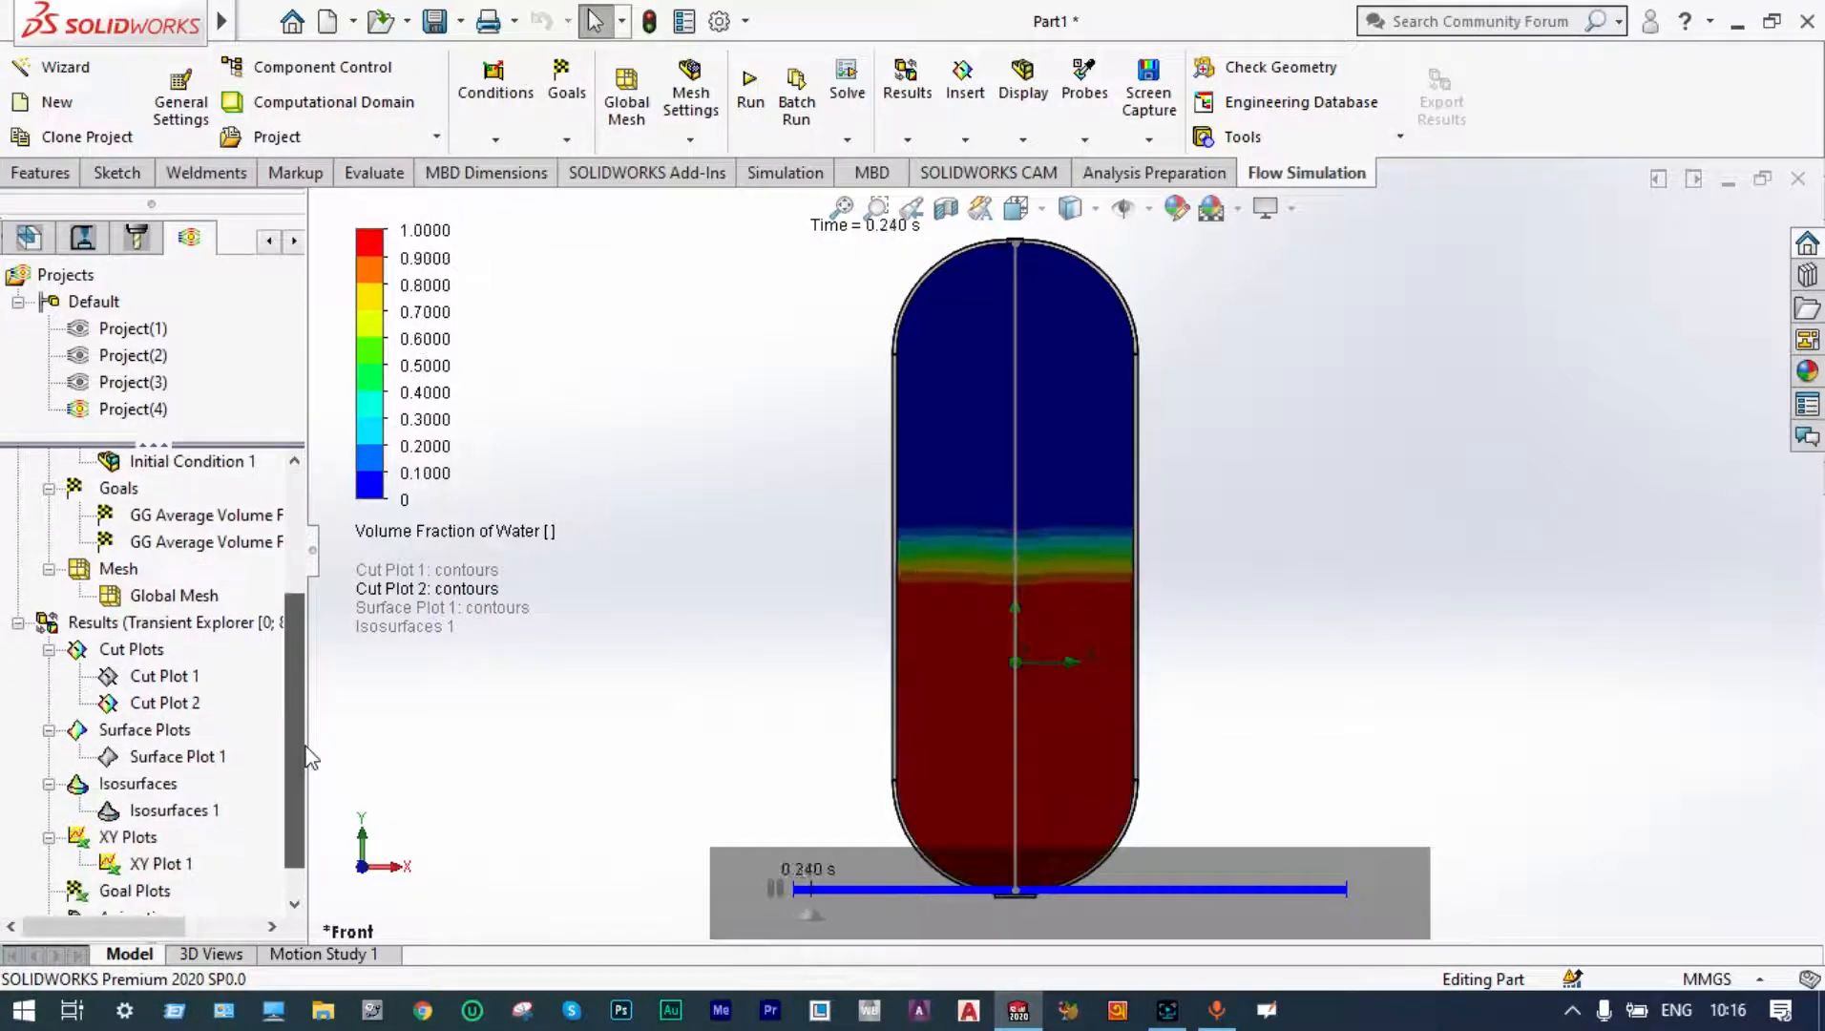
{"action": "right_click", "coordinate": [187, 708]}
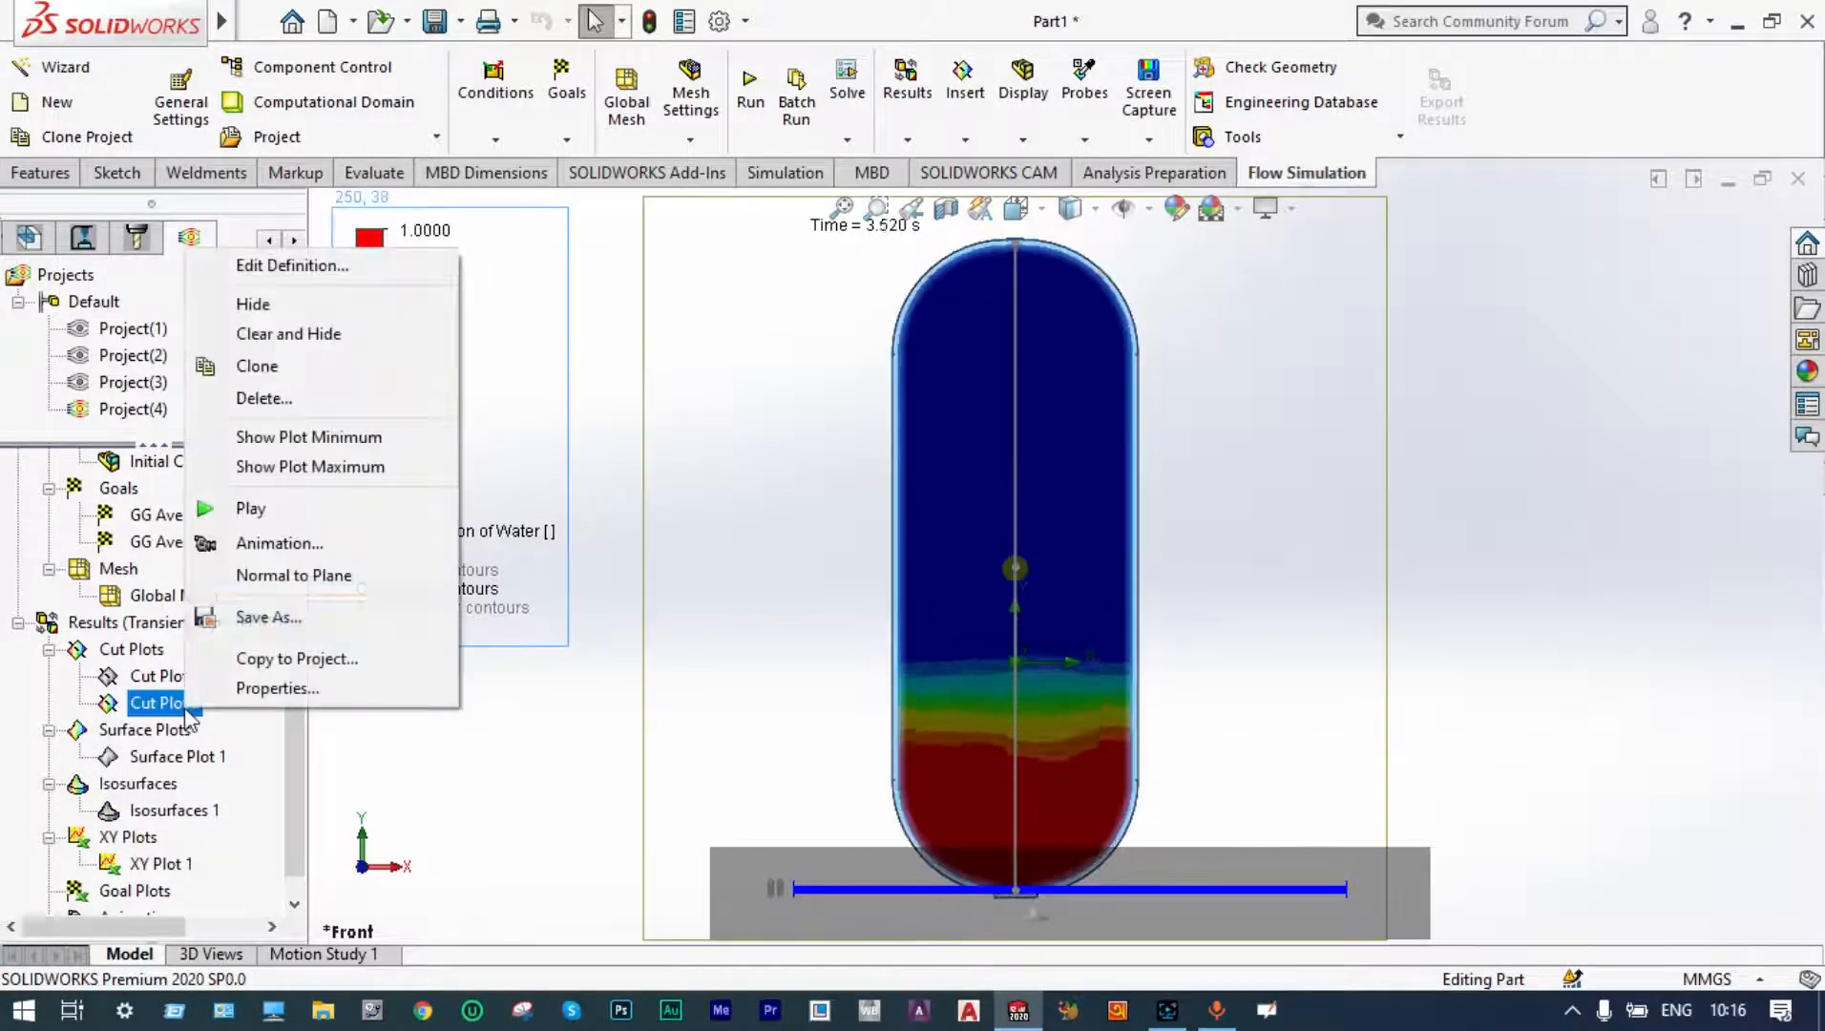
{"action": "left_click", "coordinate": [315, 333]}
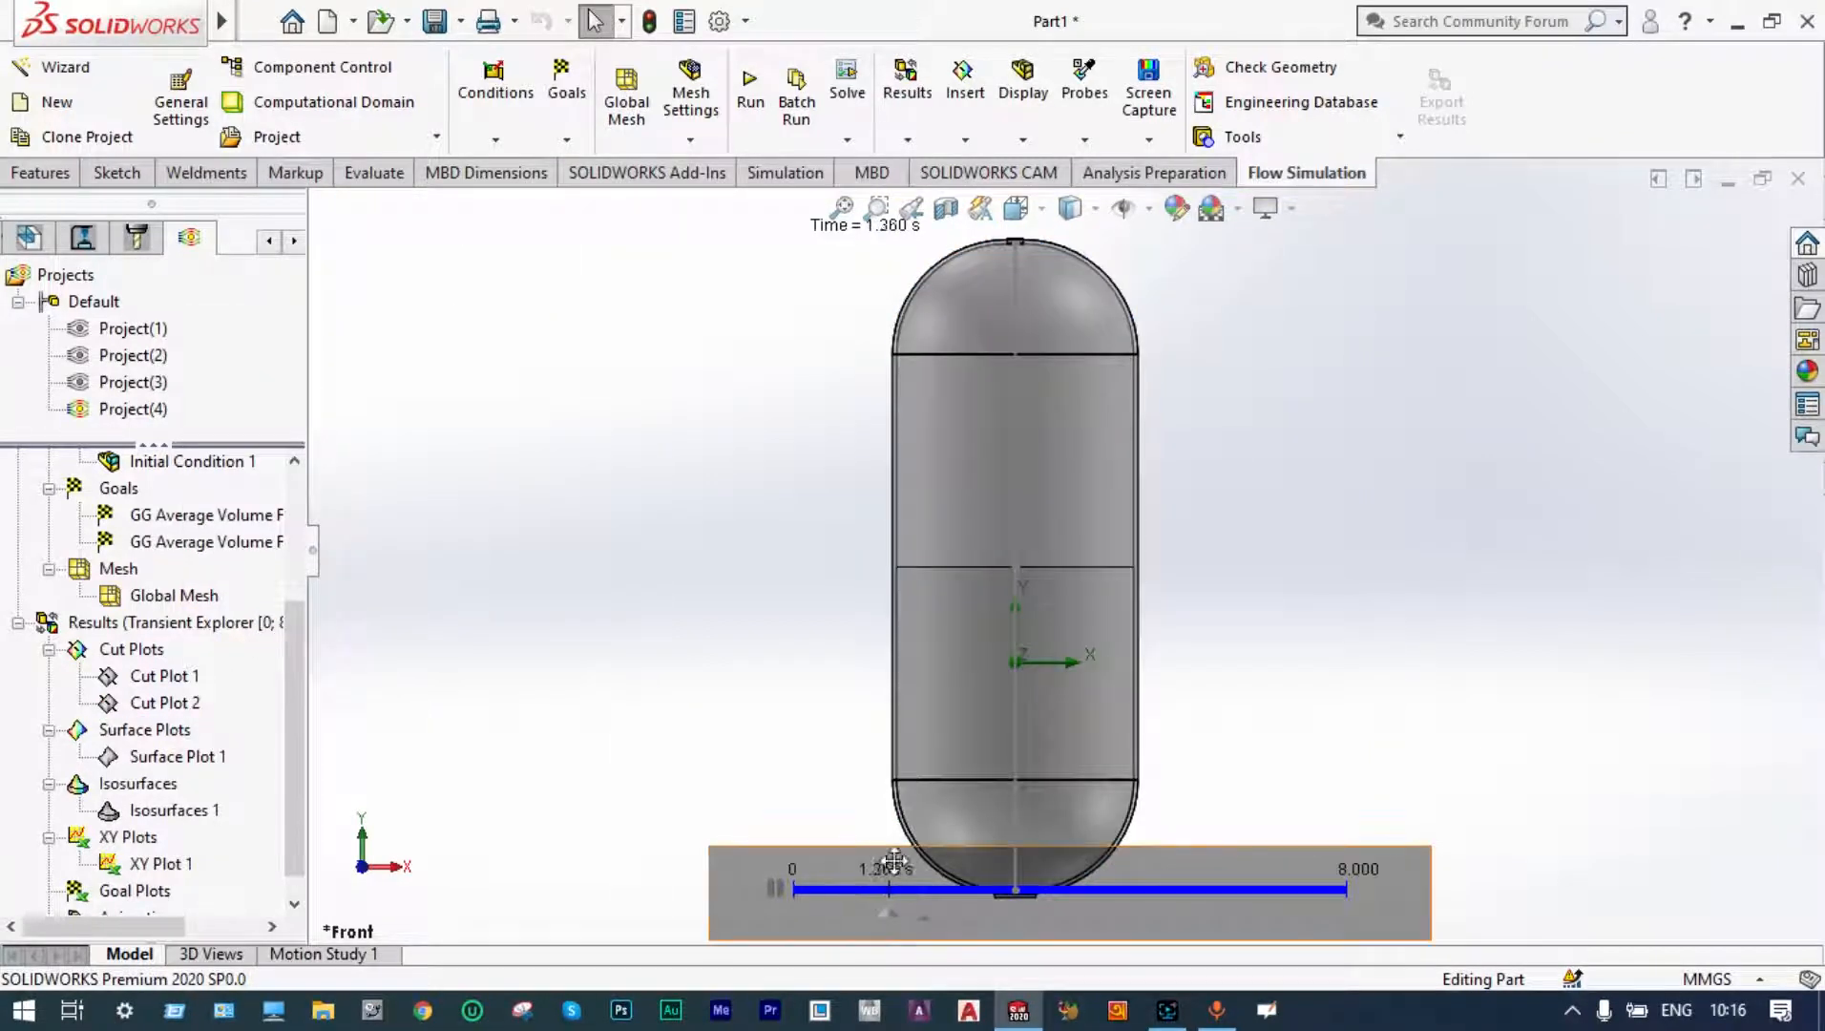
- Insert a surface plot on all faces with contours of Volume Fraction of Air
{"action": "right_click", "coordinate": [148, 741]}
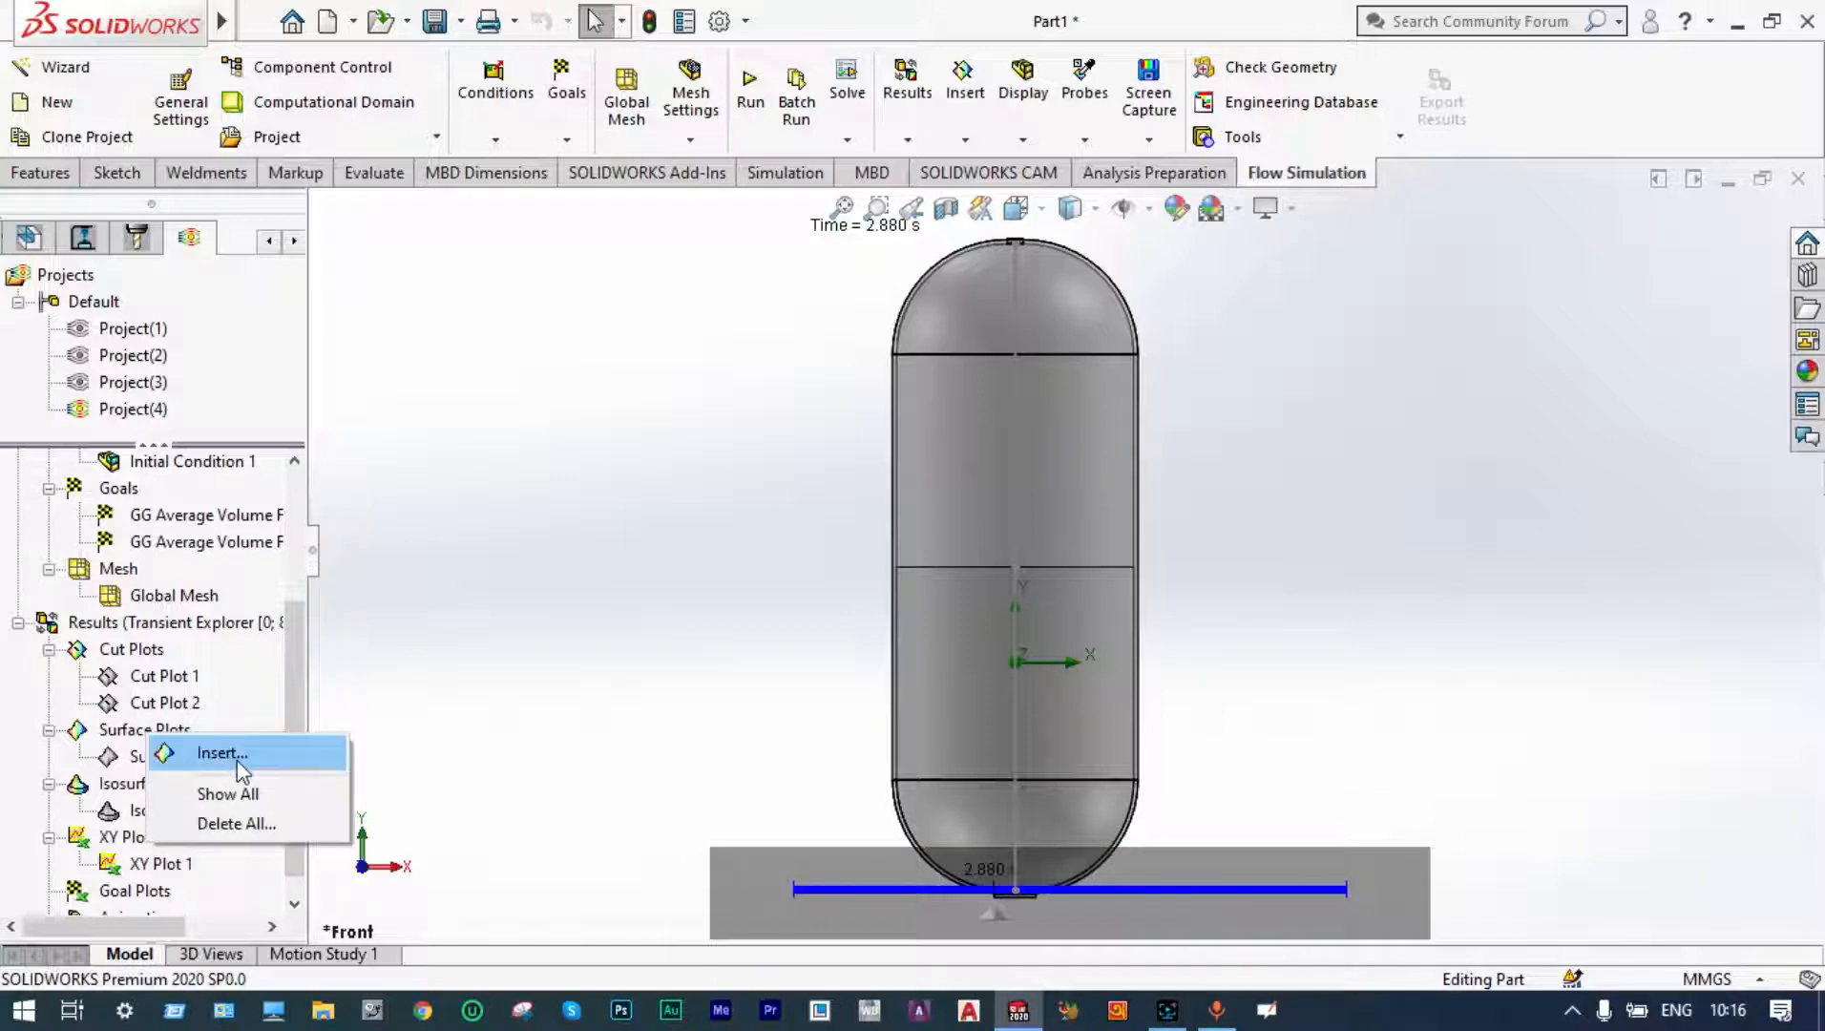
{"action": "left_click", "coordinate": [244, 755]}
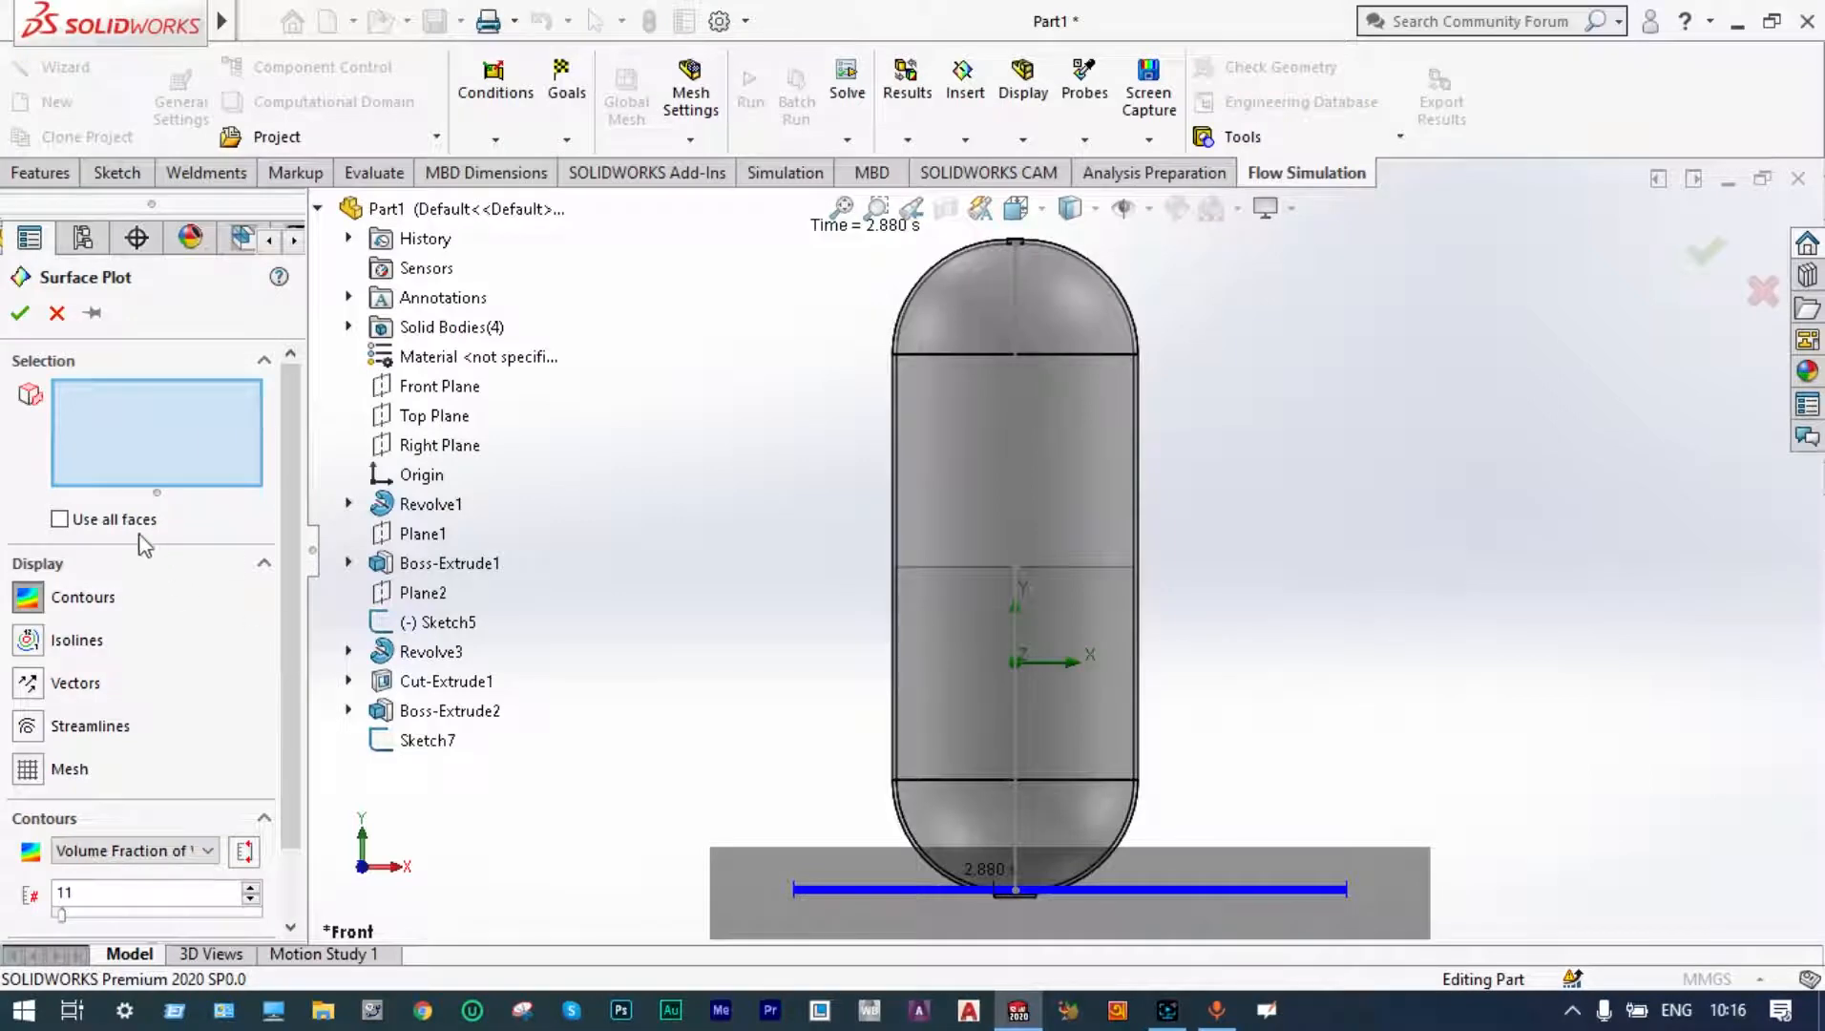
{"action": "left_click", "coordinate": [59, 519]}
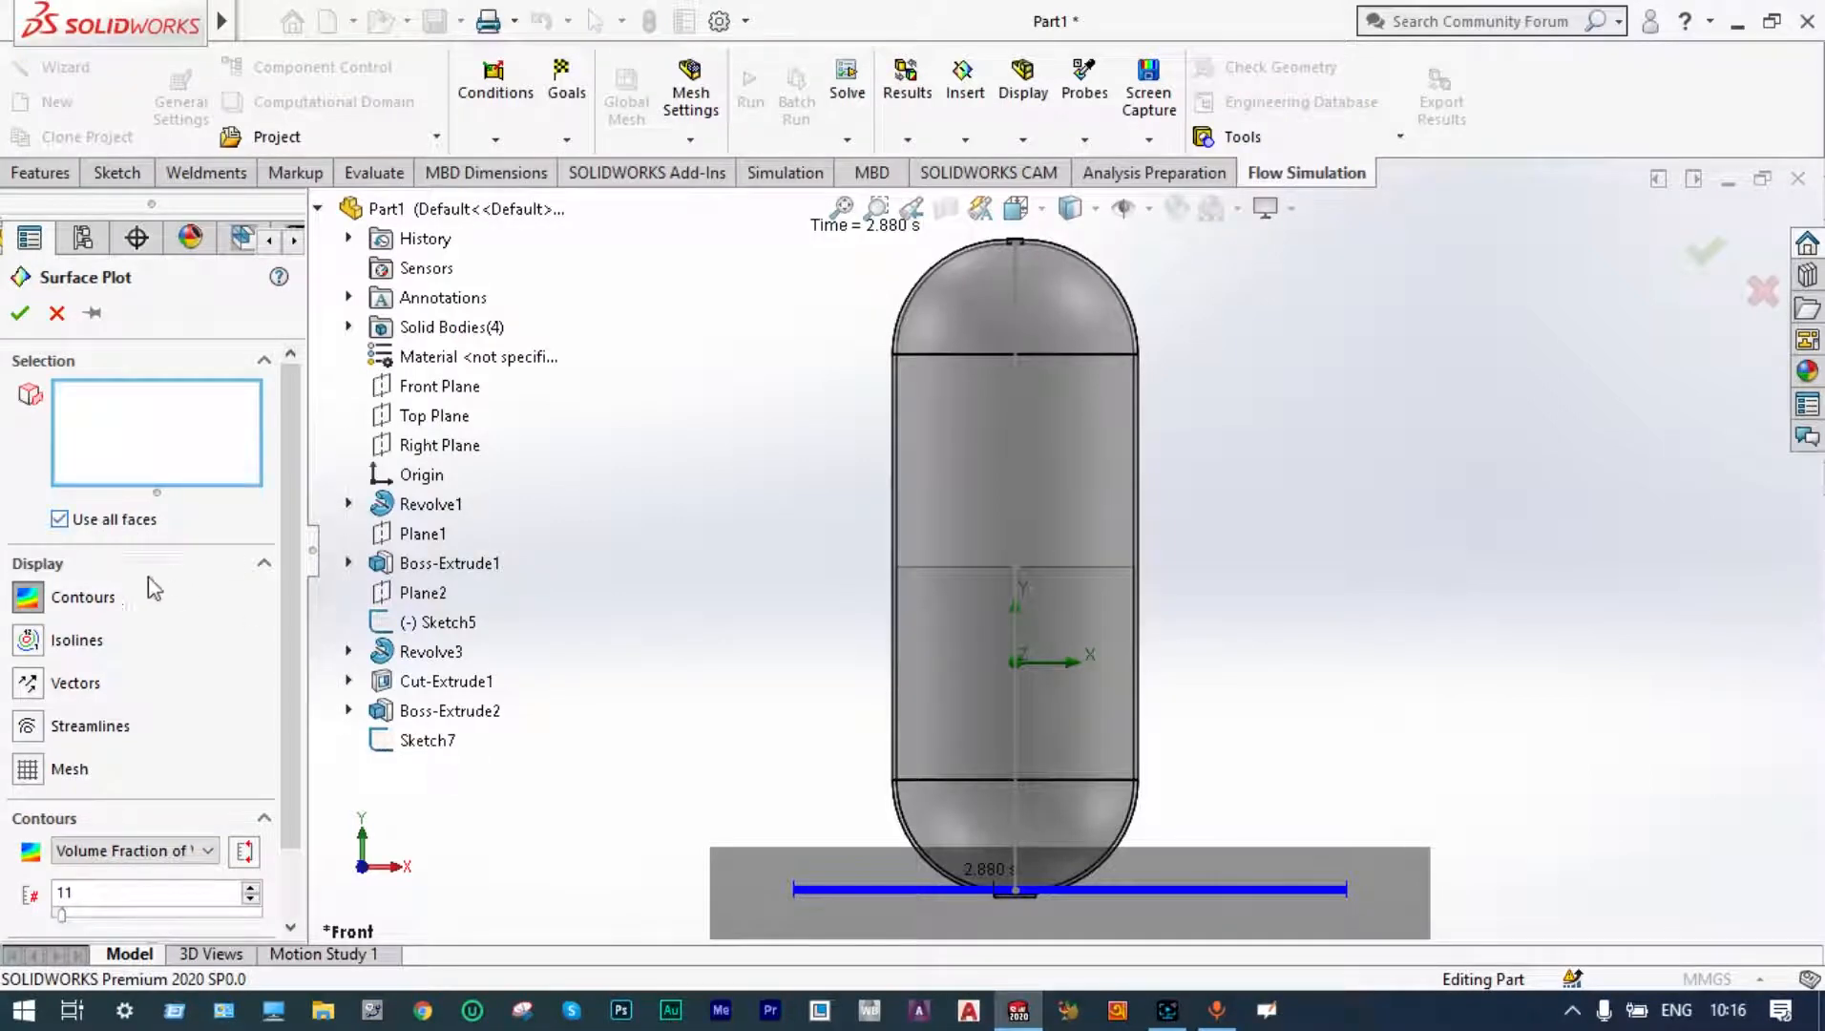
{"action": "left_click", "coordinate": [208, 850]}
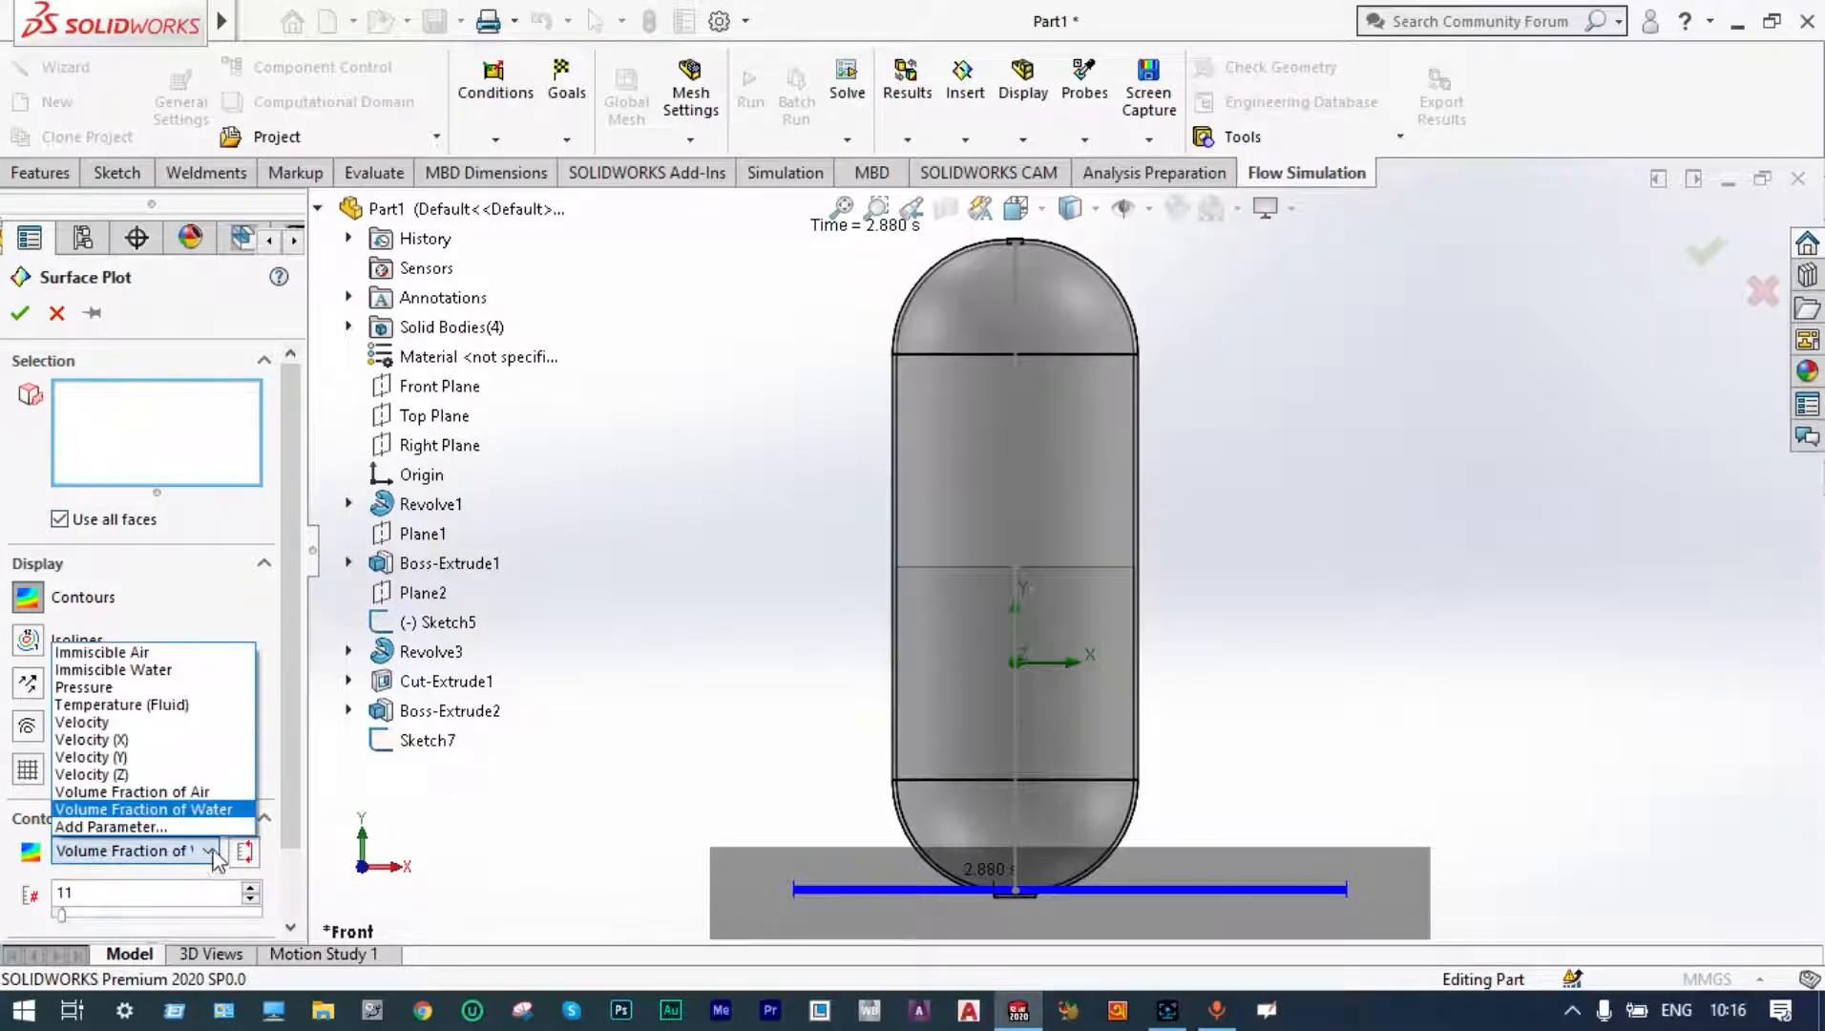
{"action": "left_click", "coordinate": [204, 794]}
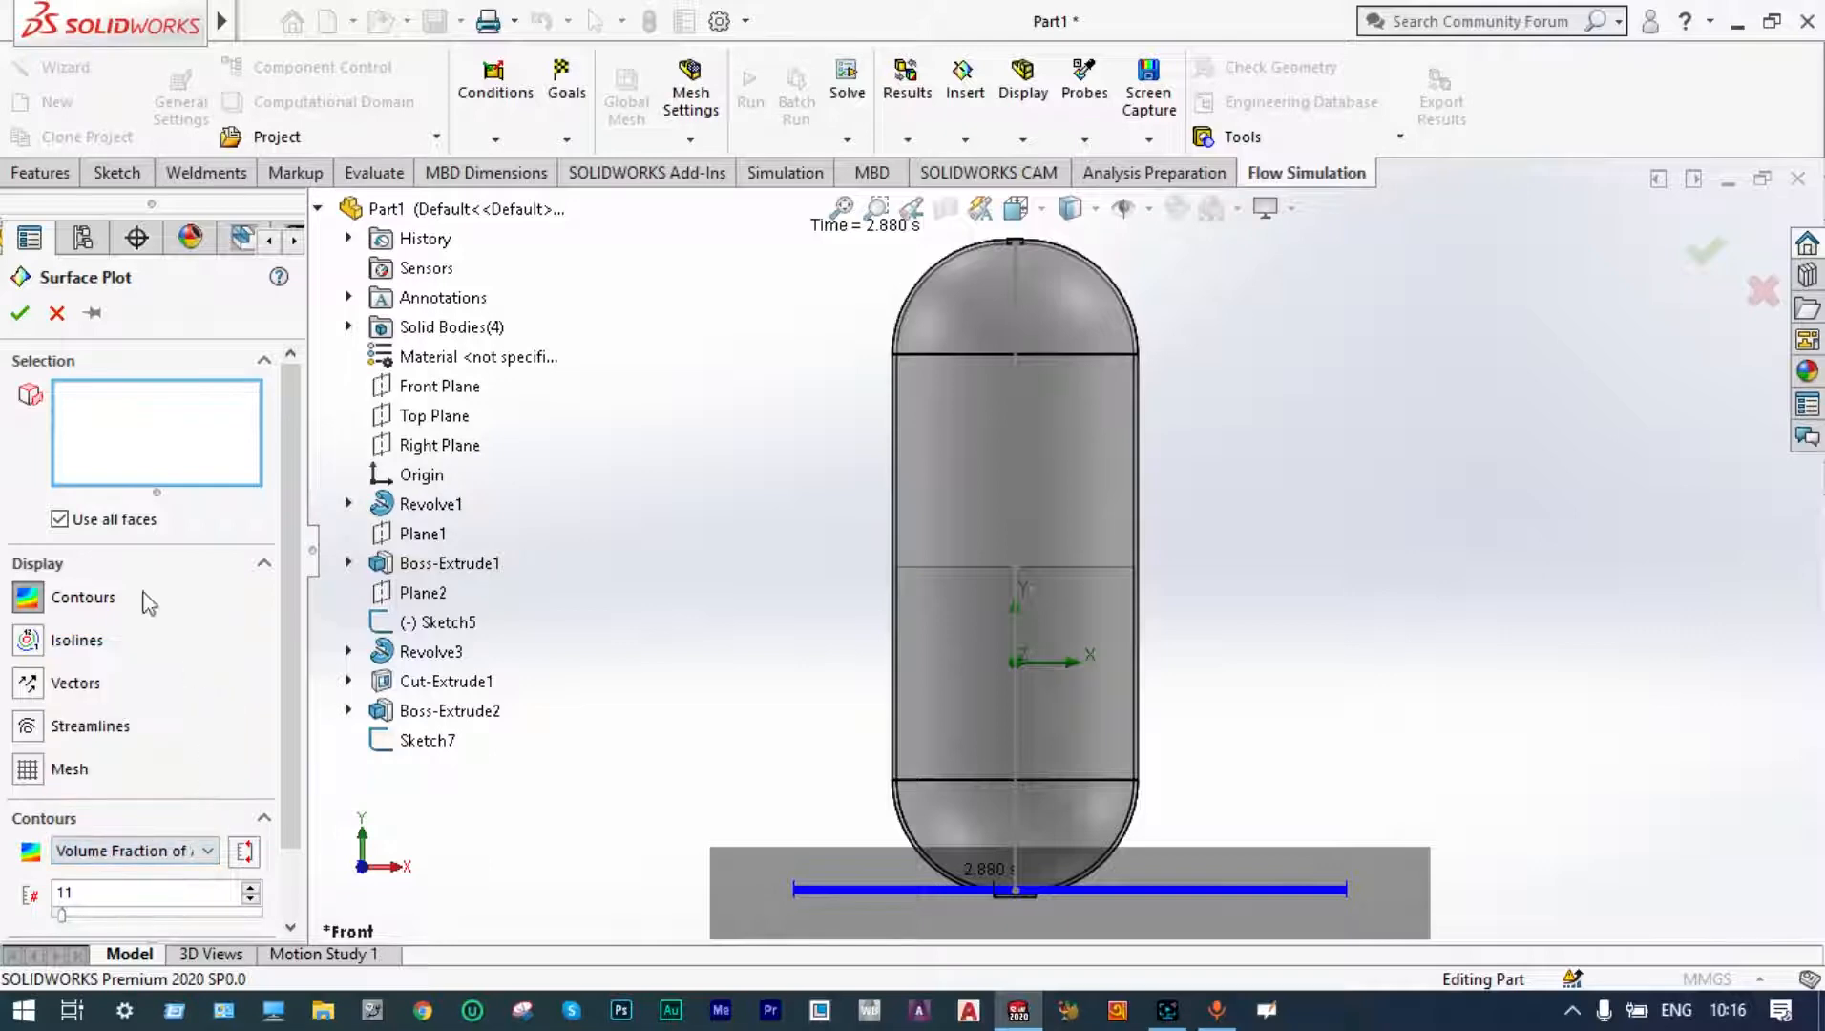
{"action": "left_click", "coordinate": [22, 316]}
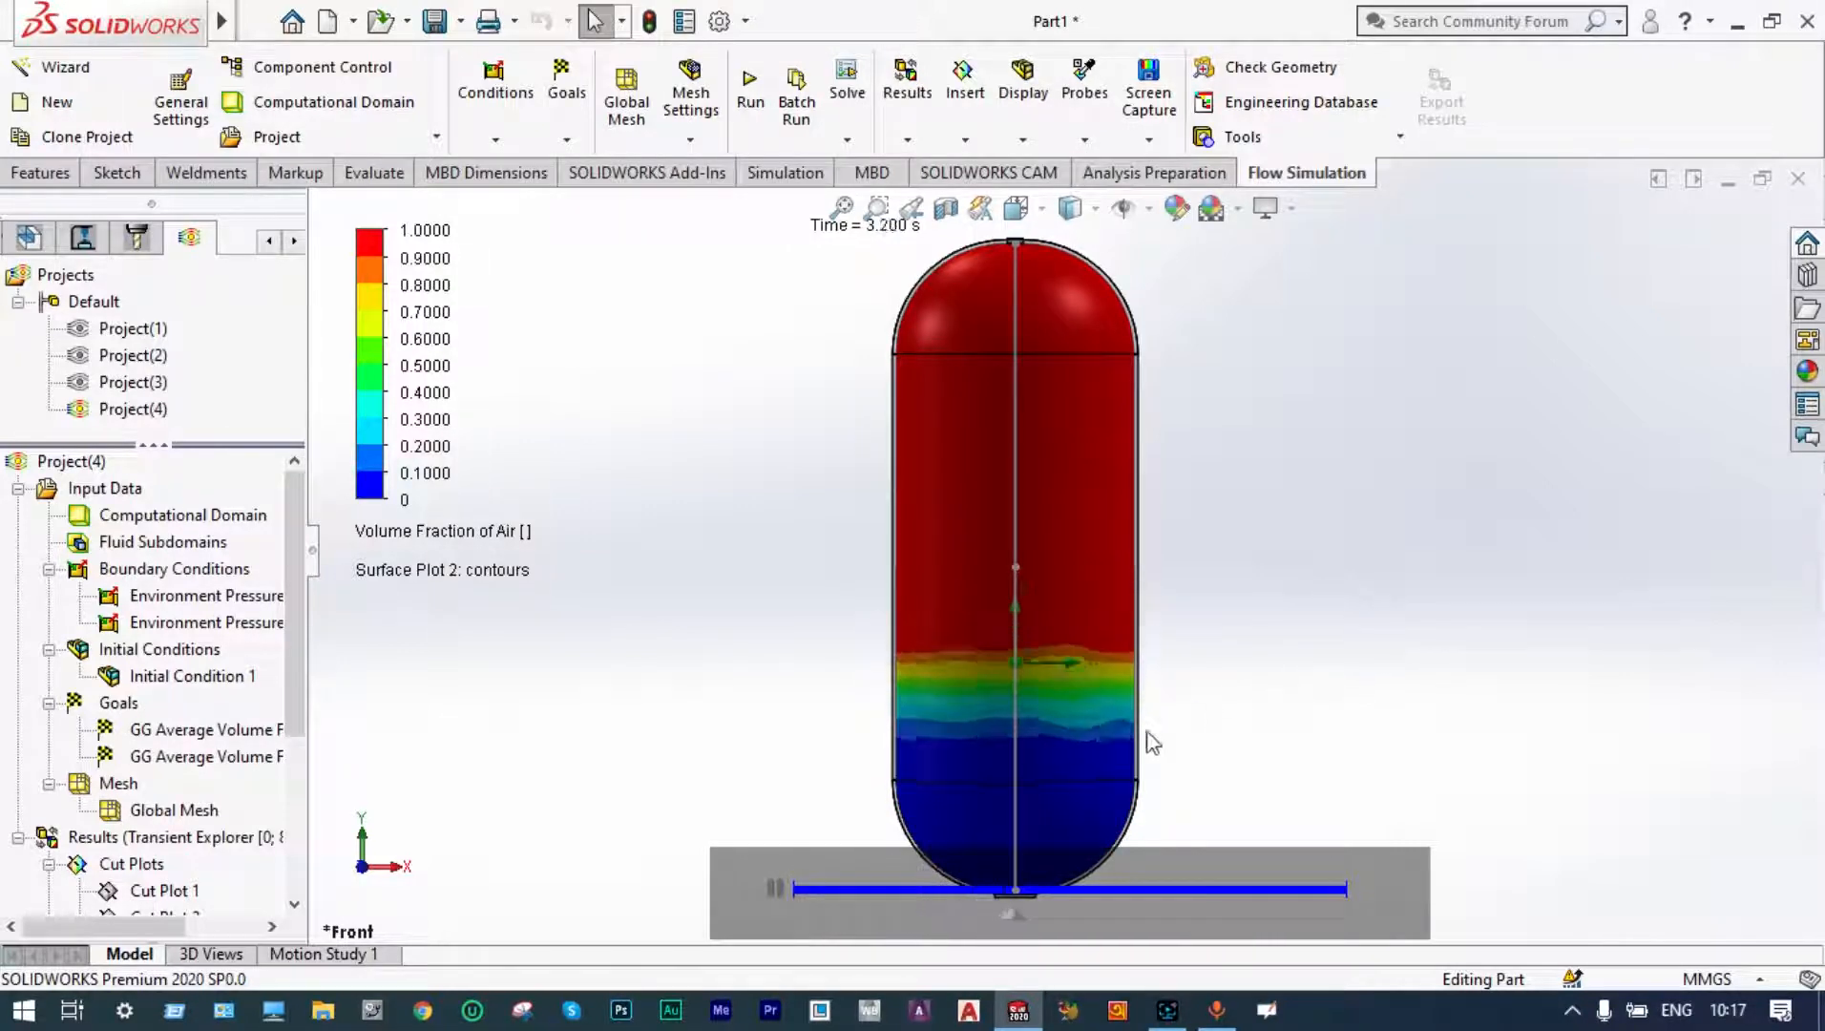
- Pause the transient playback, and clear and hide Surface Plot 2
{"action": "left_click", "coordinate": [776, 892]}
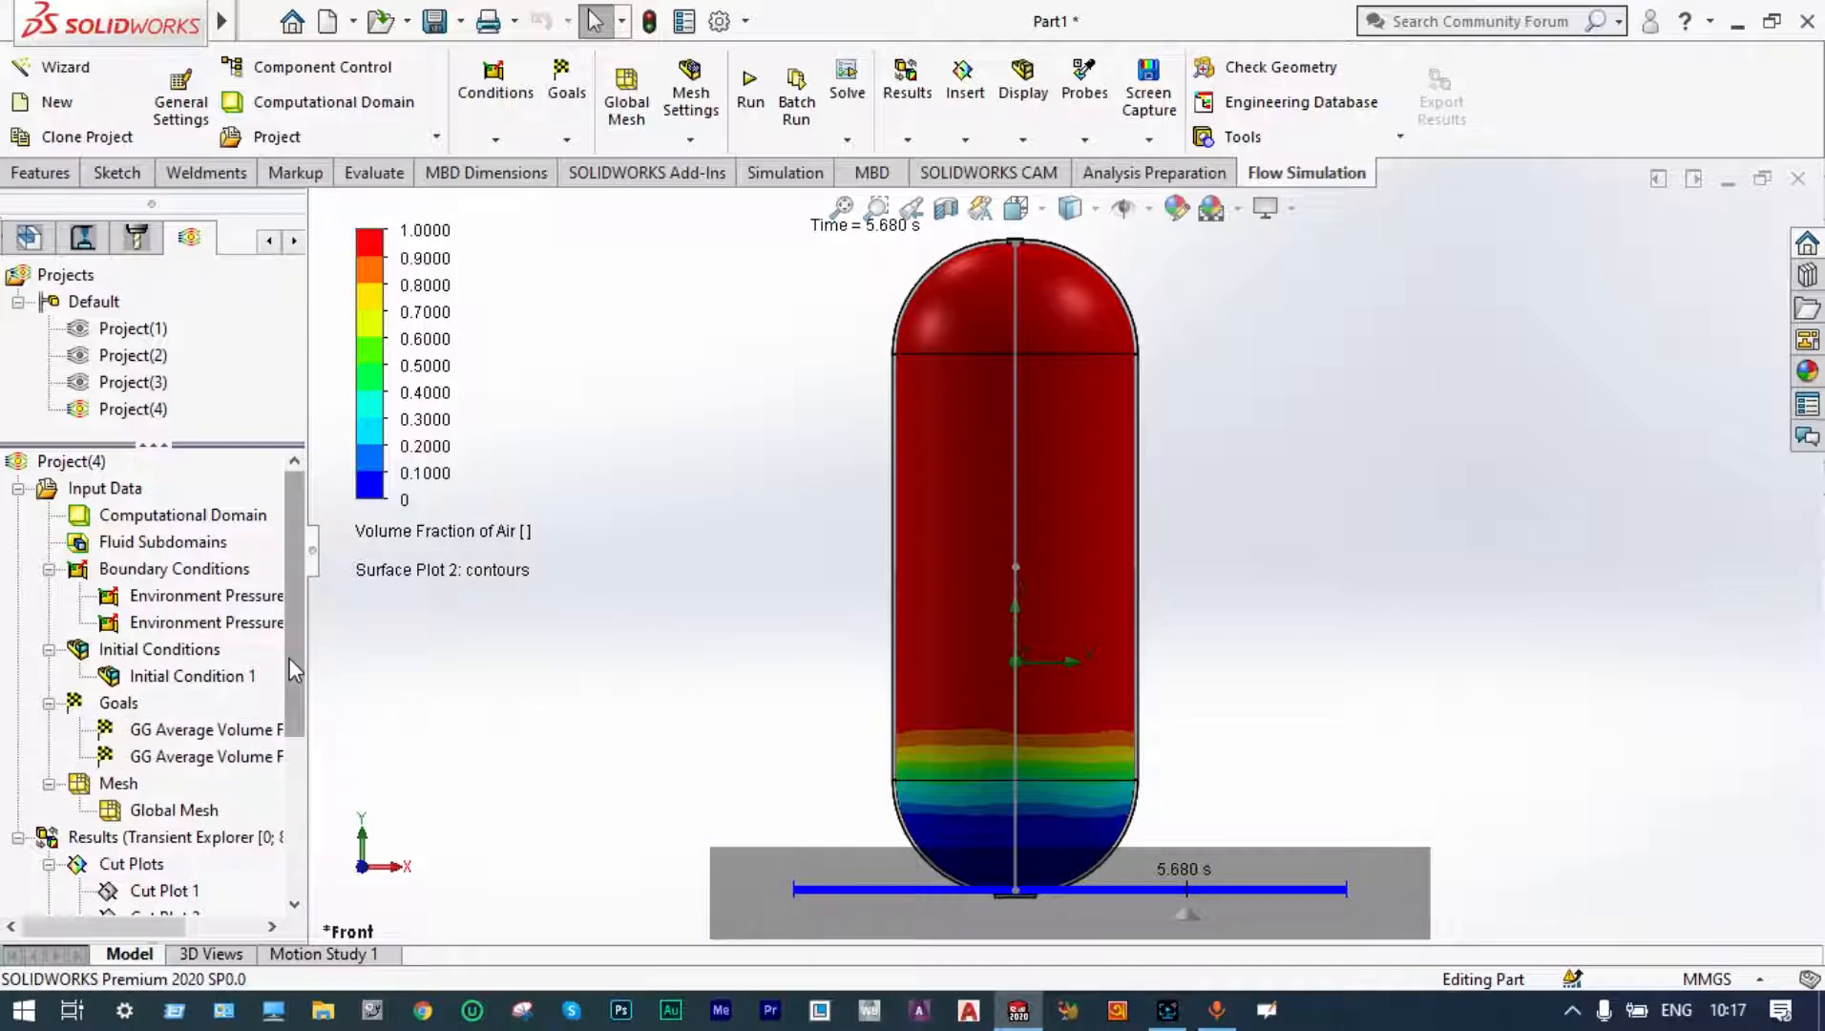
{"action": "left_click_drag", "start_coordinate": [289, 658], "coordinate": [272, 757]}
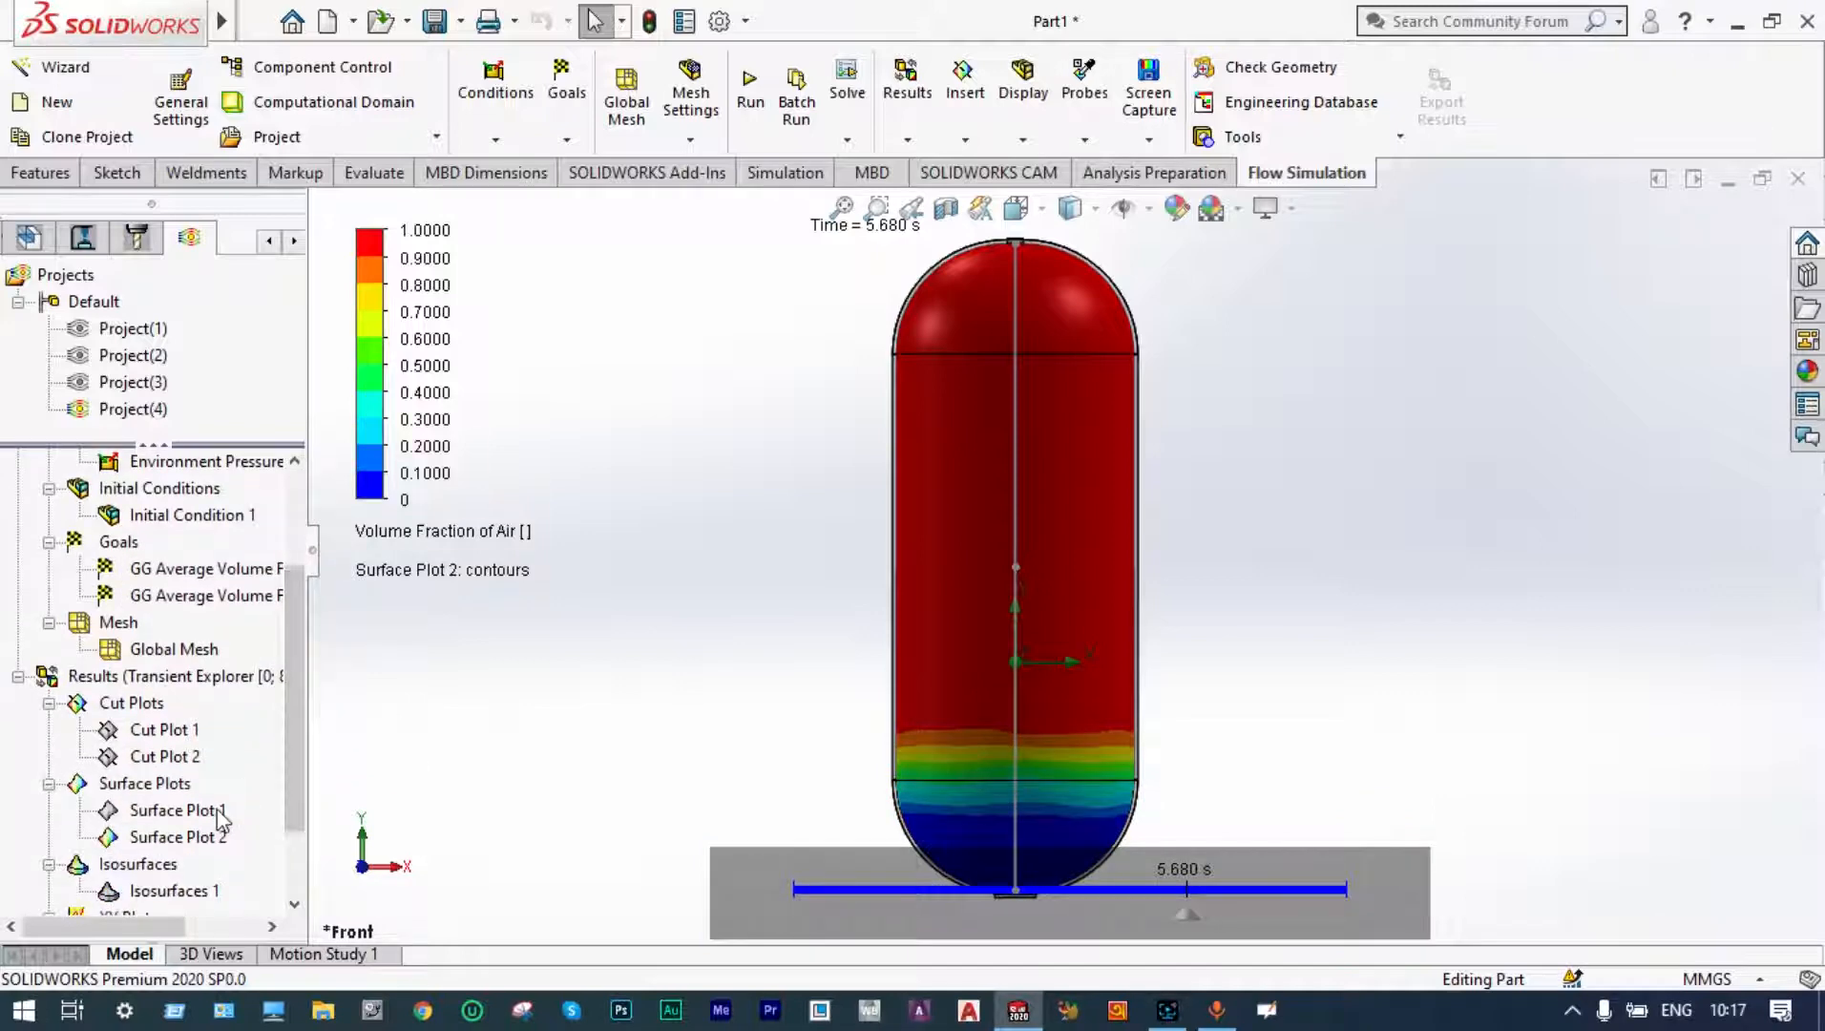
{"action": "right_click", "coordinate": [200, 840]}
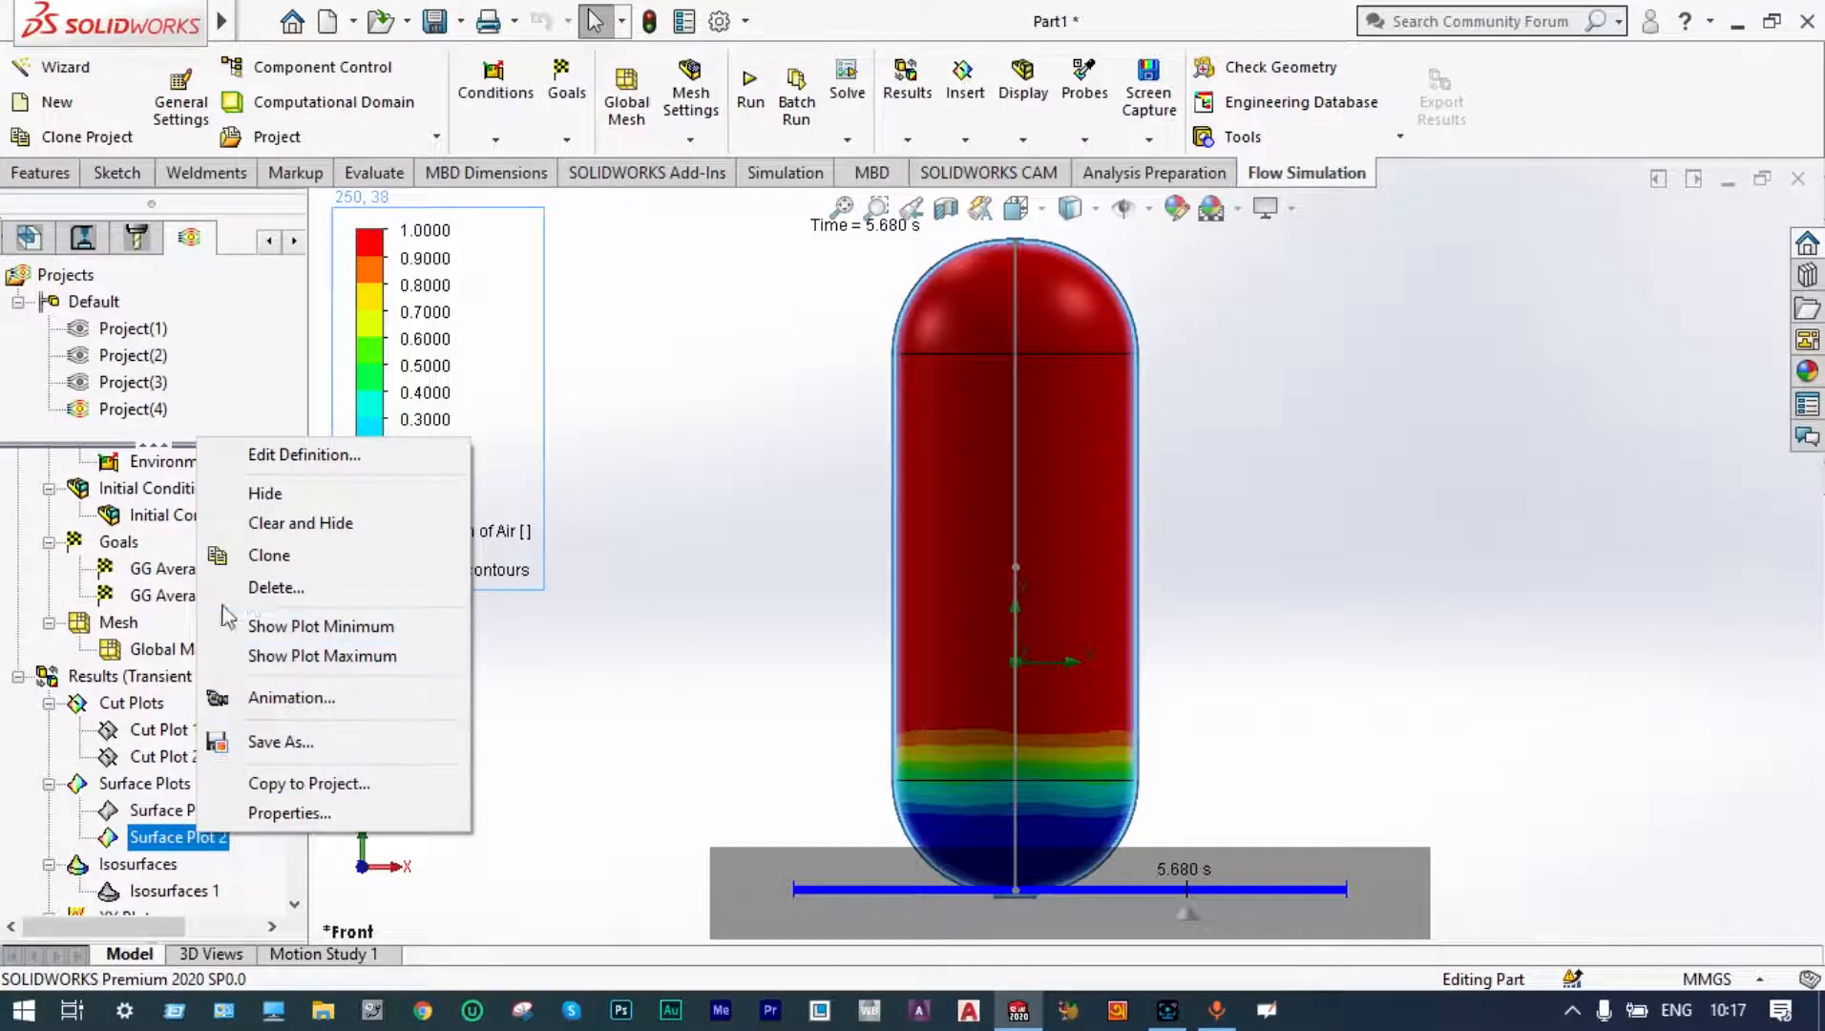
{"action": "left_click", "coordinate": [313, 540]}
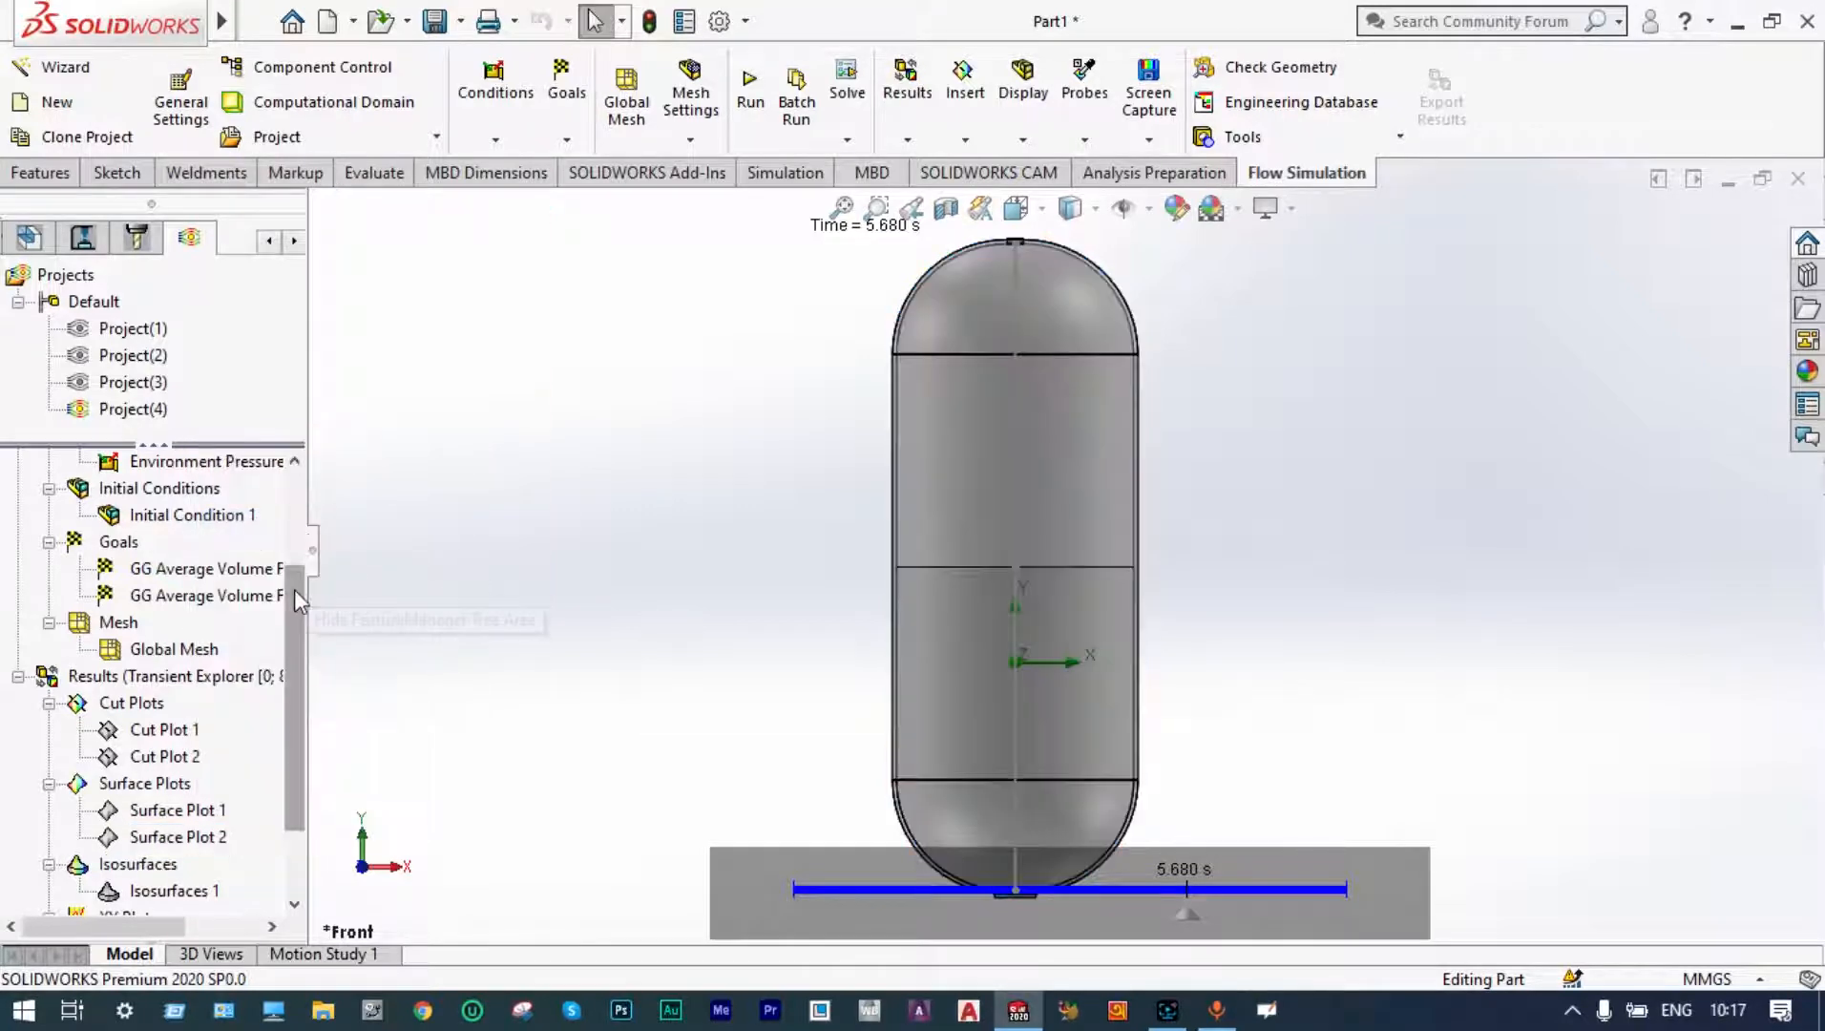
- Insert an isosurface of Volume Fraction of Air at value 0.5 and play it over time
{"action": "left_click_drag", "start_coordinate": [294, 589], "coordinate": [295, 673]}
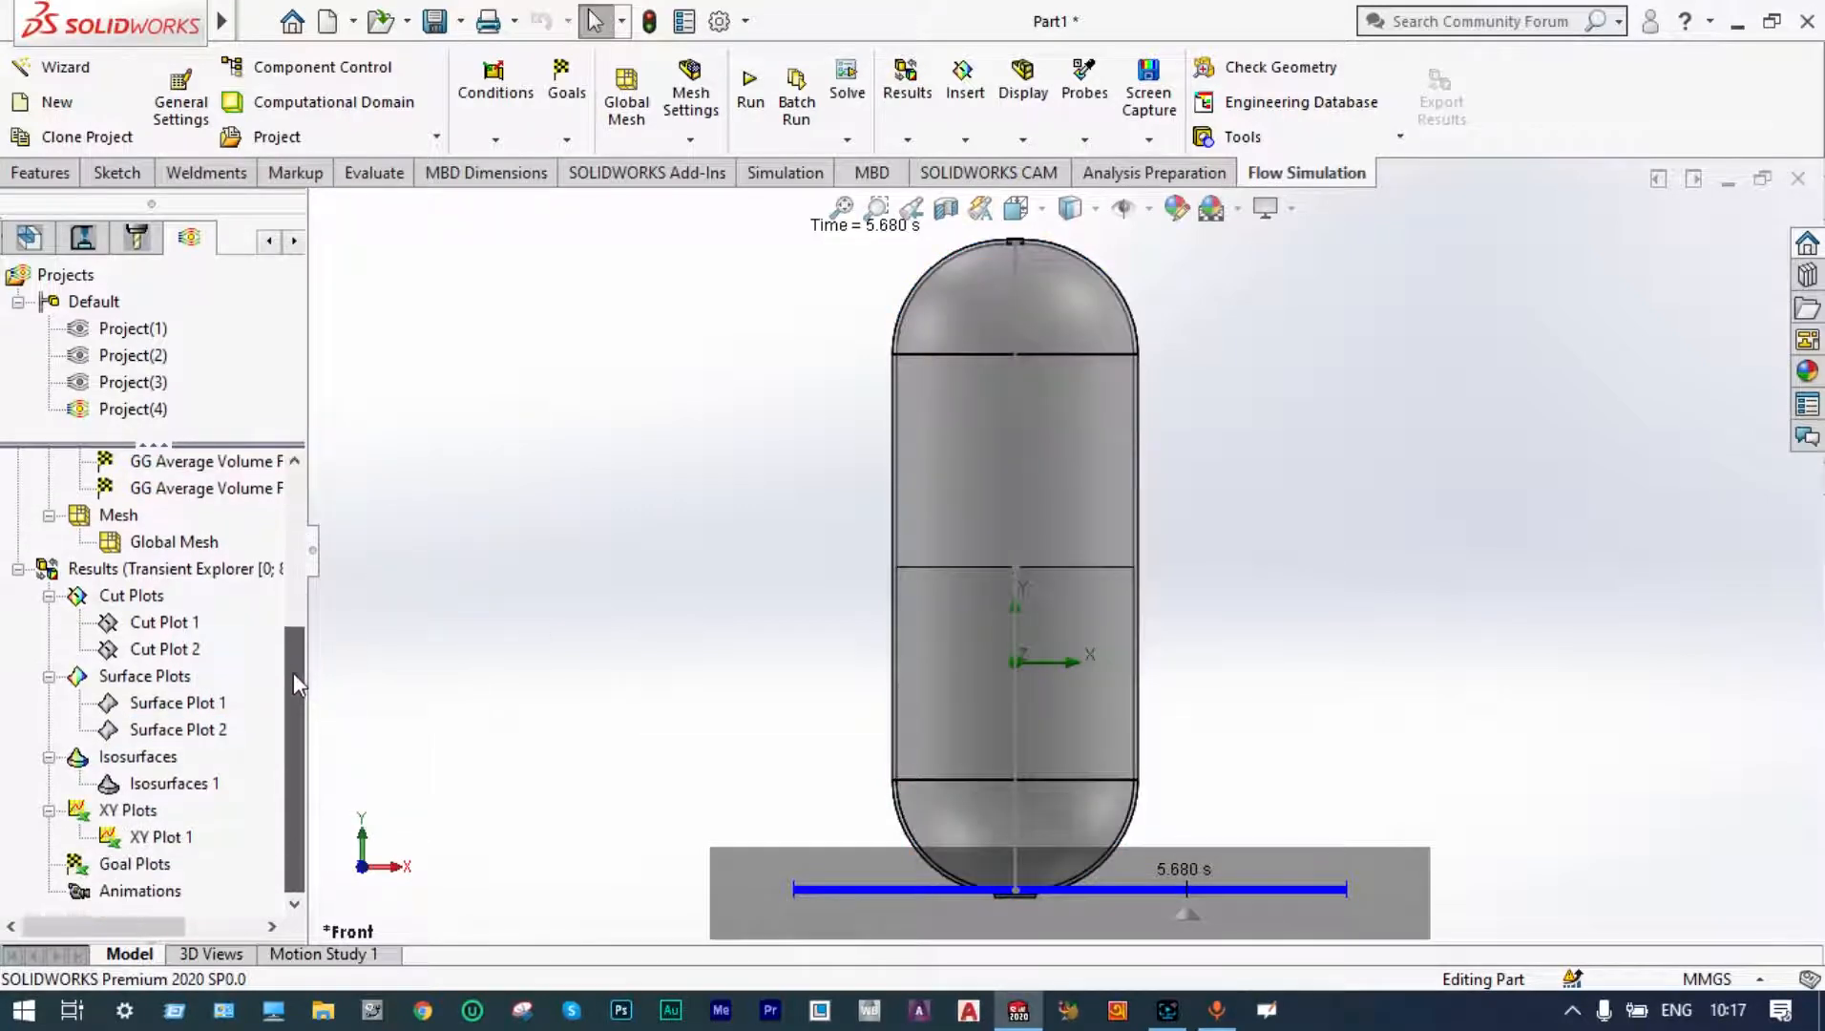
{"action": "right_click", "coordinate": [162, 765]}
{"action": "left_click", "coordinate": [191, 775]}
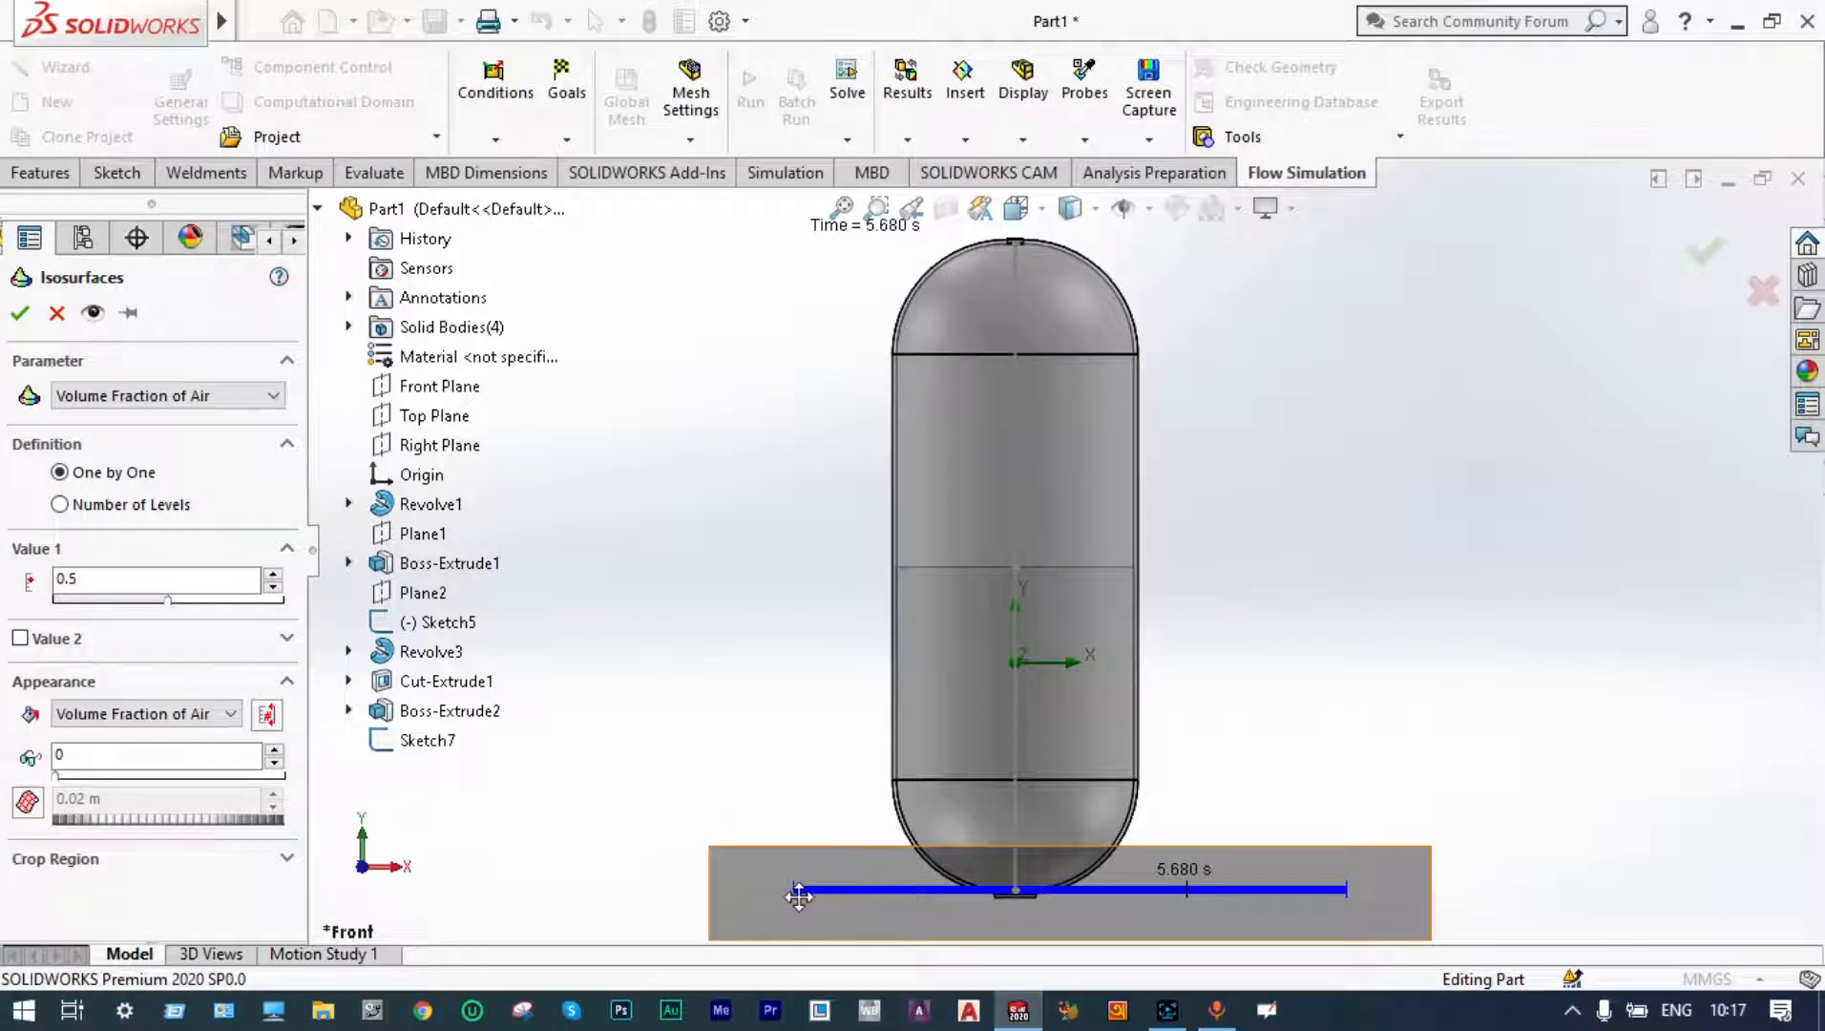
{"action": "left_click", "coordinate": [20, 314]}
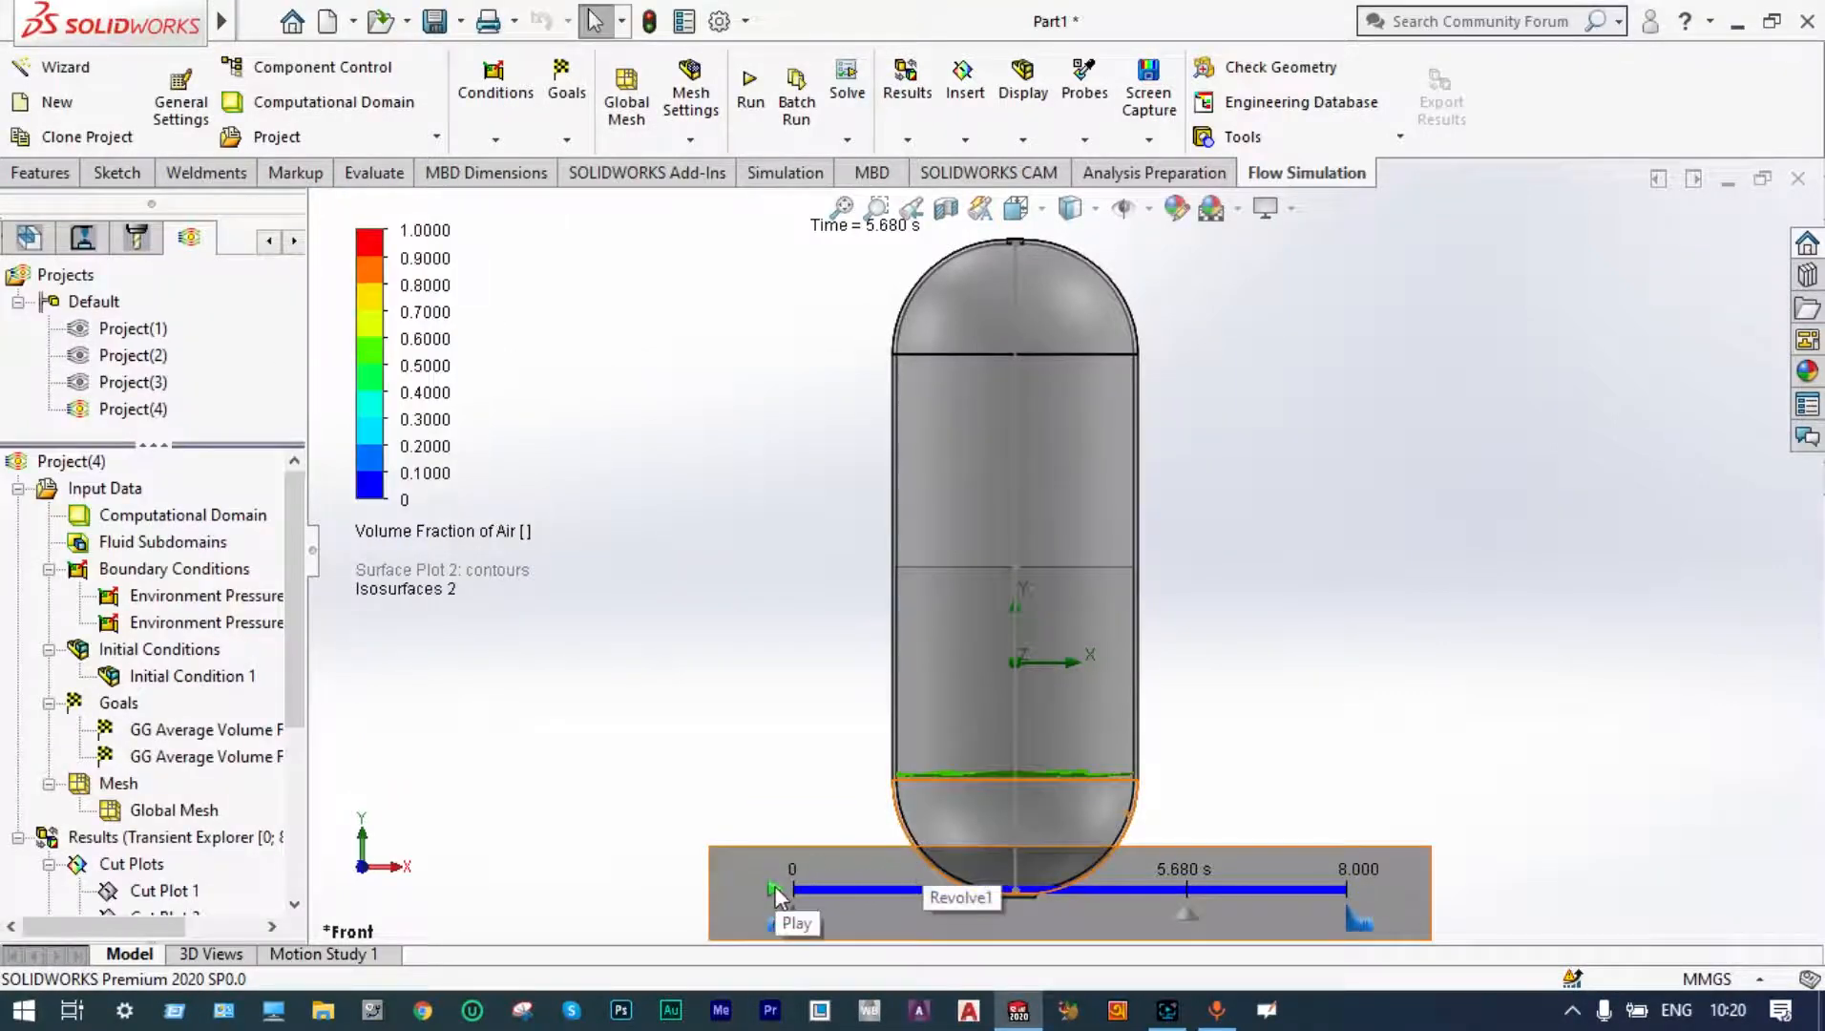
{"action": "left_click", "coordinate": [774, 891]}
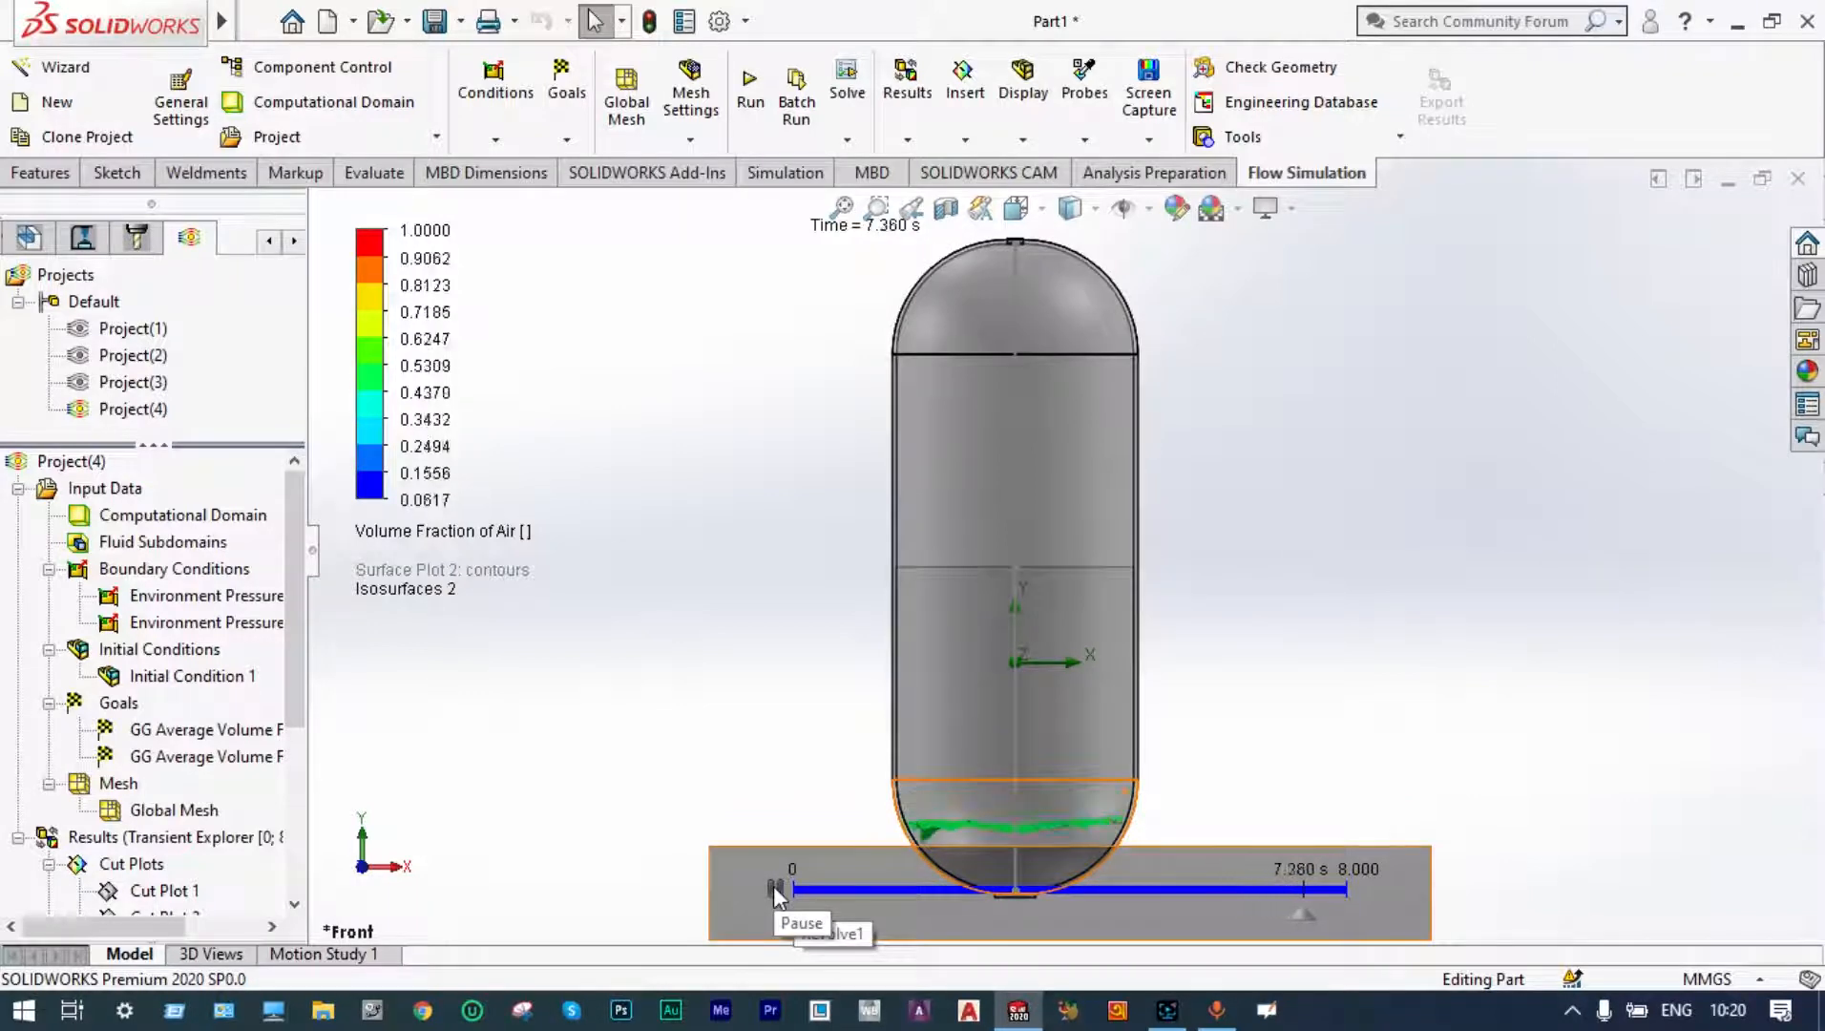
- Clear and hide Isosurfaces 2
{"action": "scroll", "coordinate": [302, 766], "scroll_direction": "down", "scroll_amount": 3}
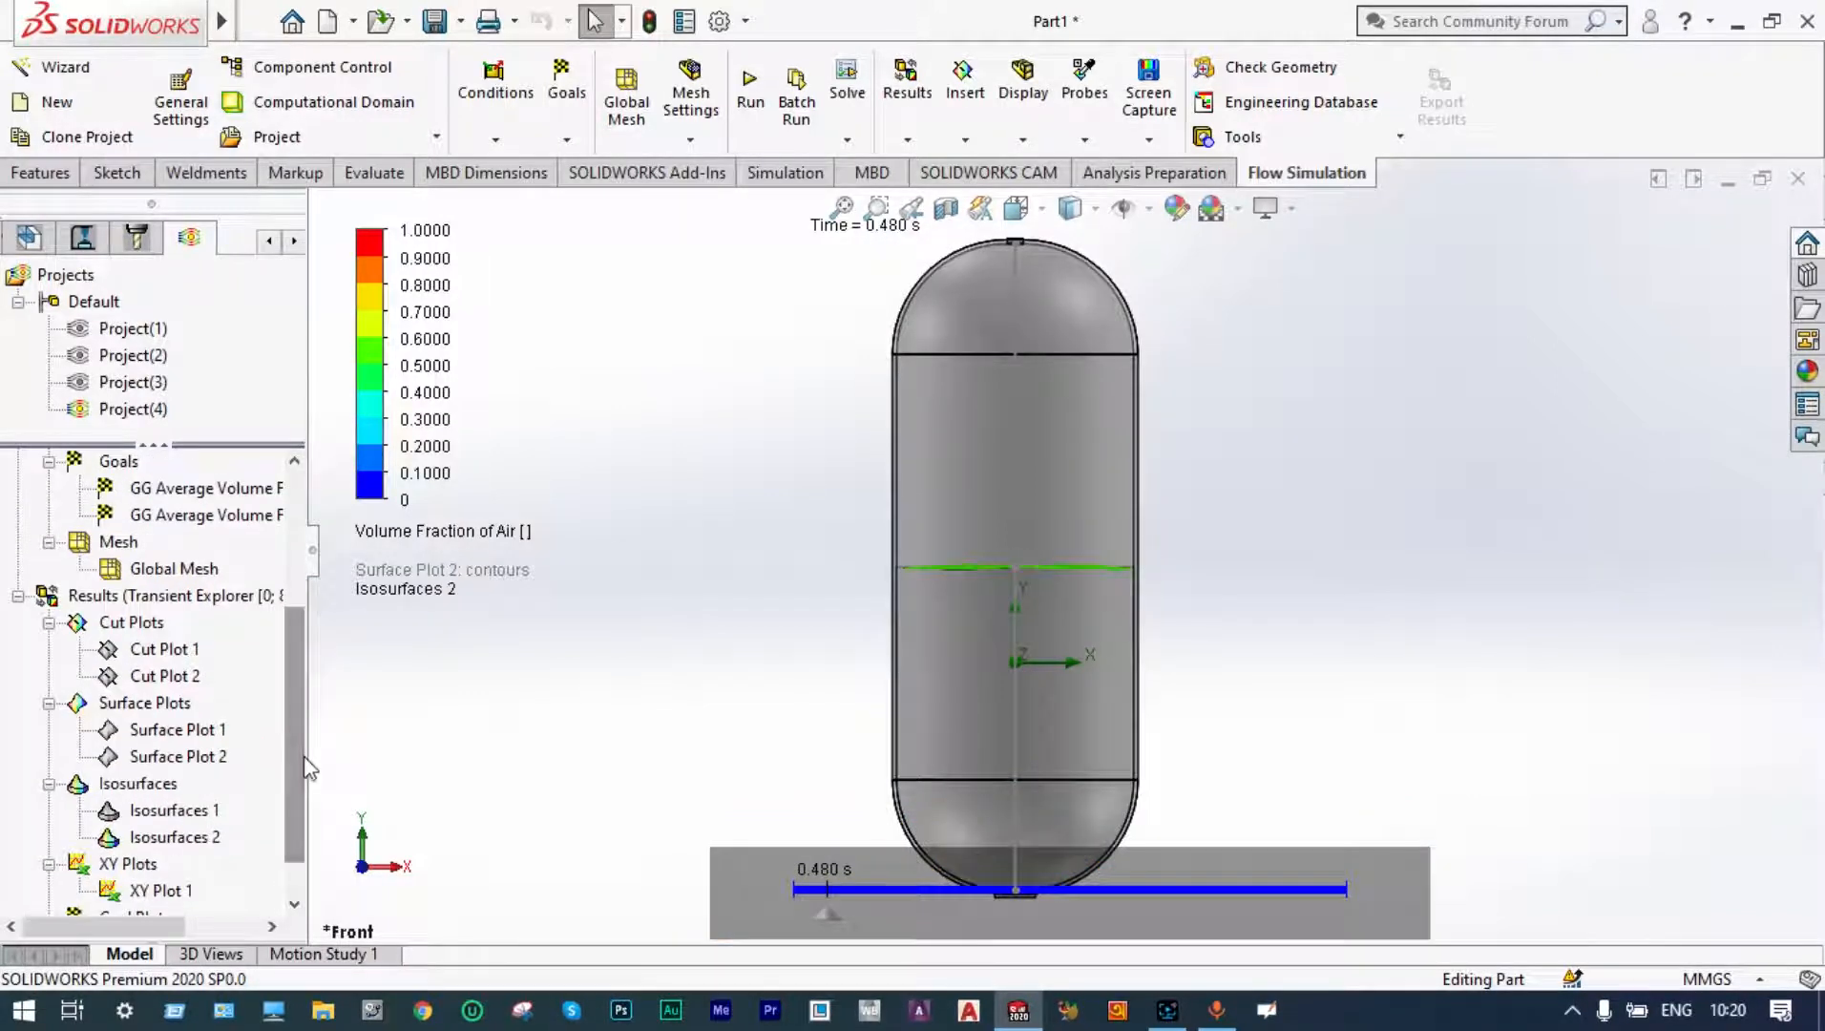
{"action": "right_click", "coordinate": [200, 838]}
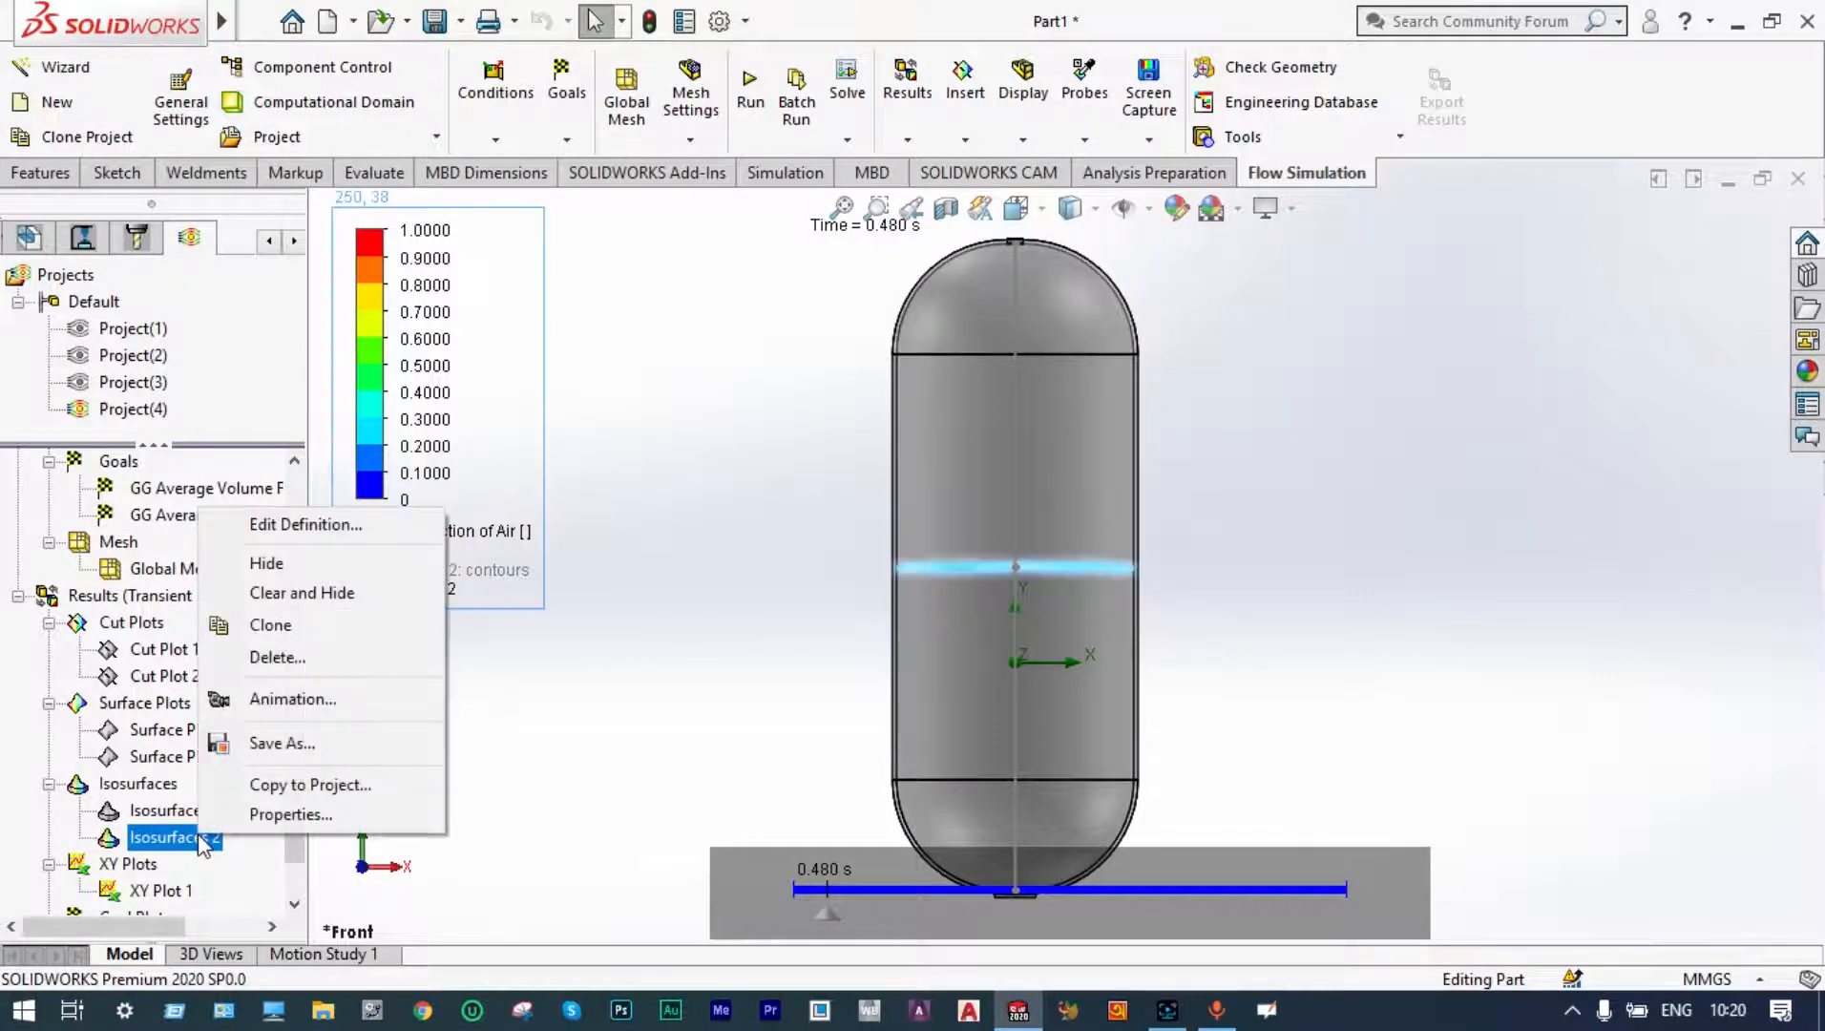
{"action": "left_click", "coordinate": [325, 602]}
- Insert an XY plot of Volume Fraction of Air and Volume Fraction of Water along Sketch7 and show its charts
{"action": "scroll", "coordinate": [291, 728], "scroll_direction": "down", "scroll_amount": 1}
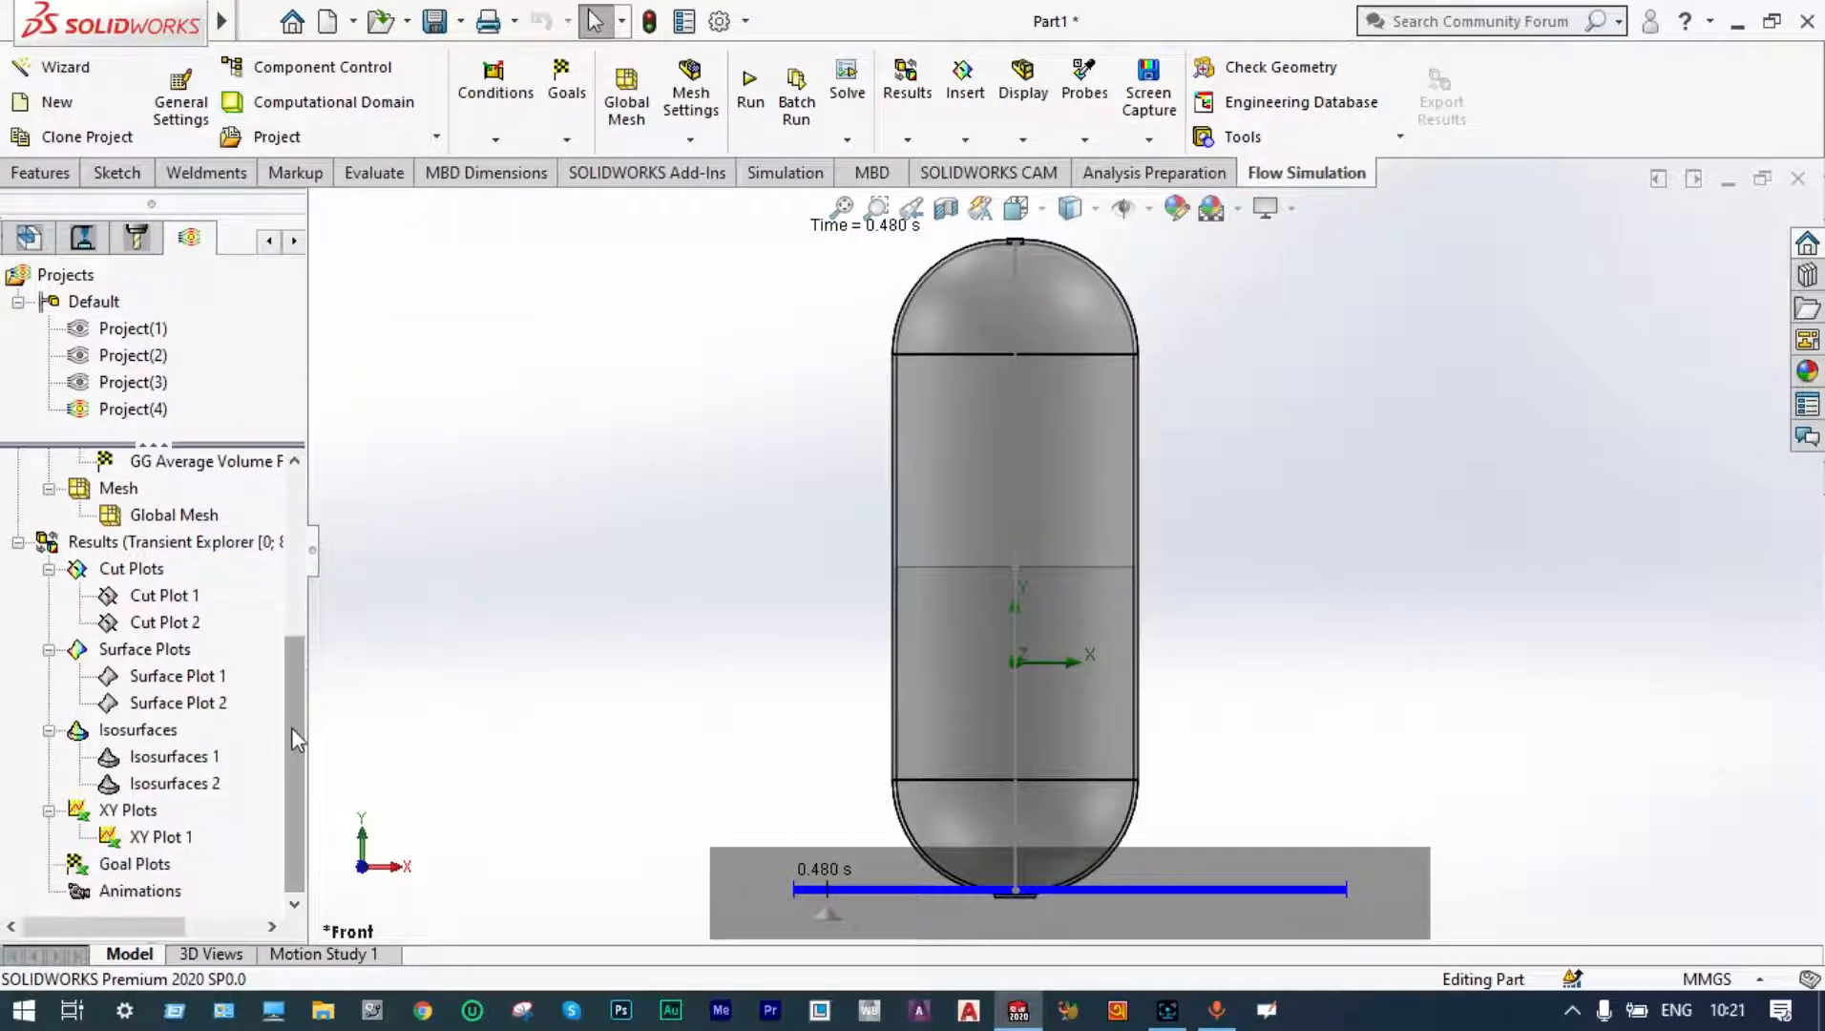
{"action": "right_click", "coordinate": [133, 816]}
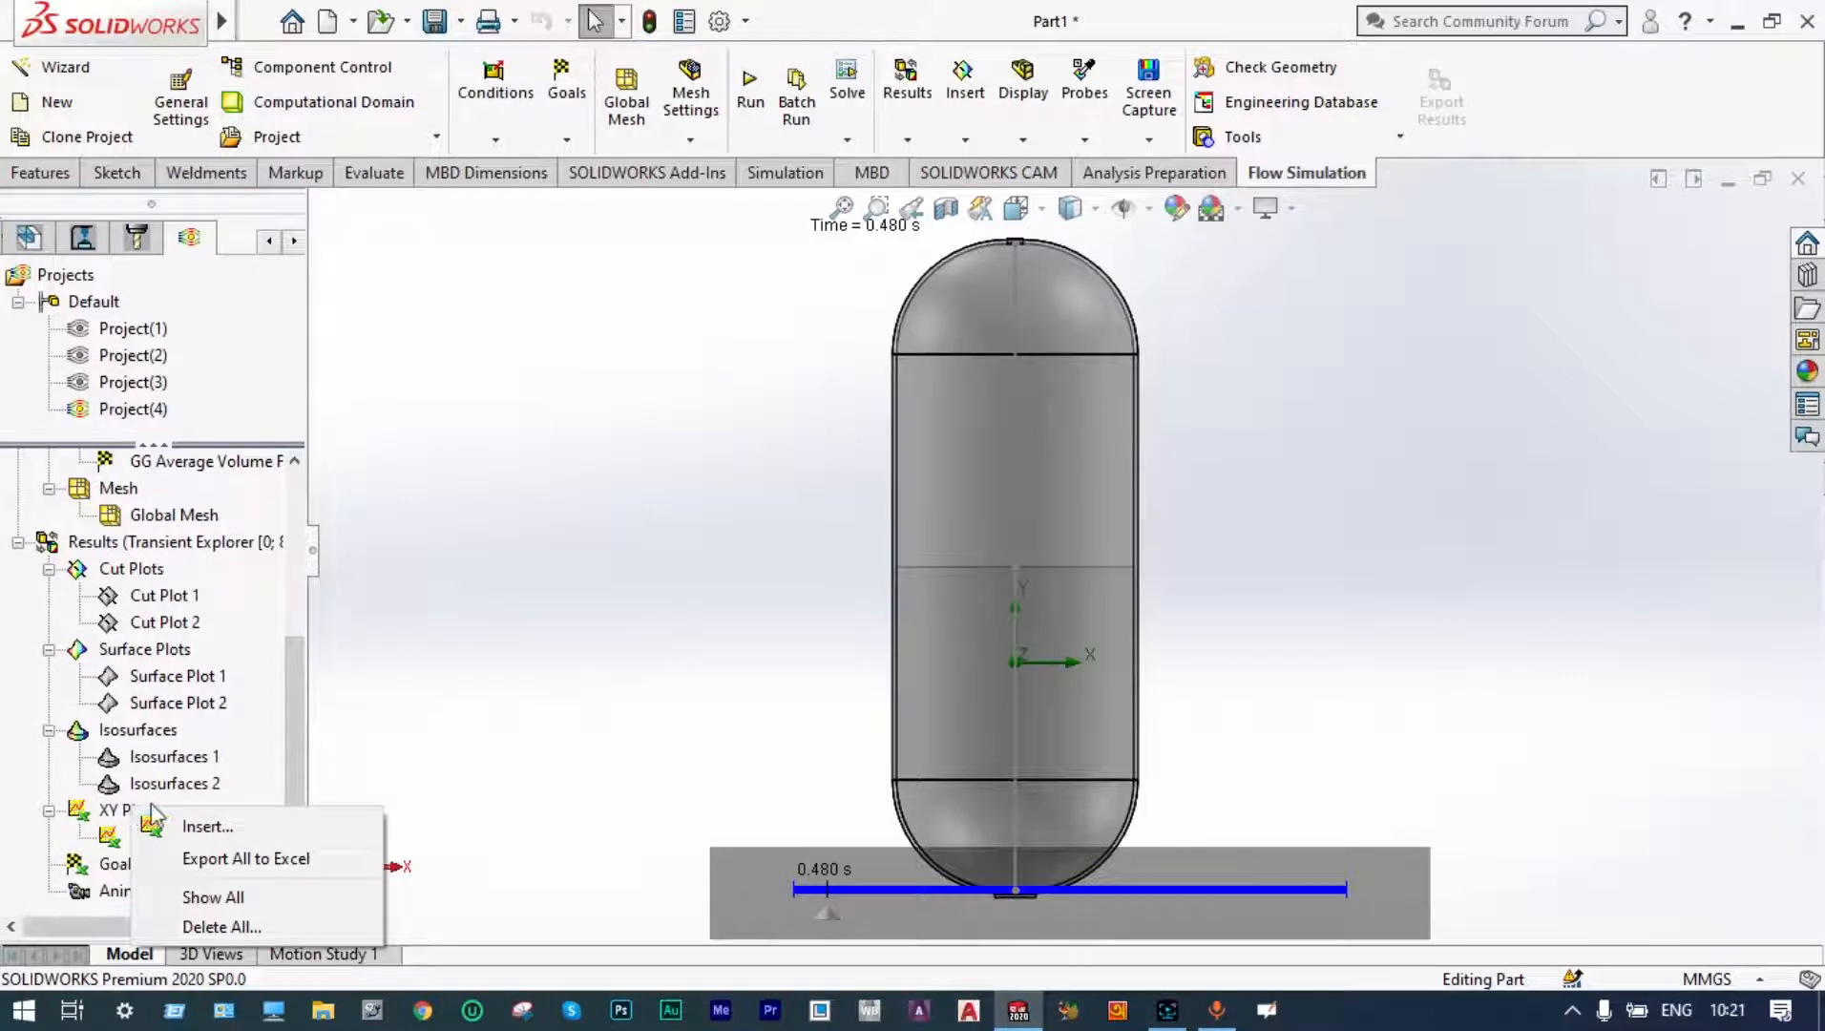
{"action": "left_click", "coordinate": [206, 827]}
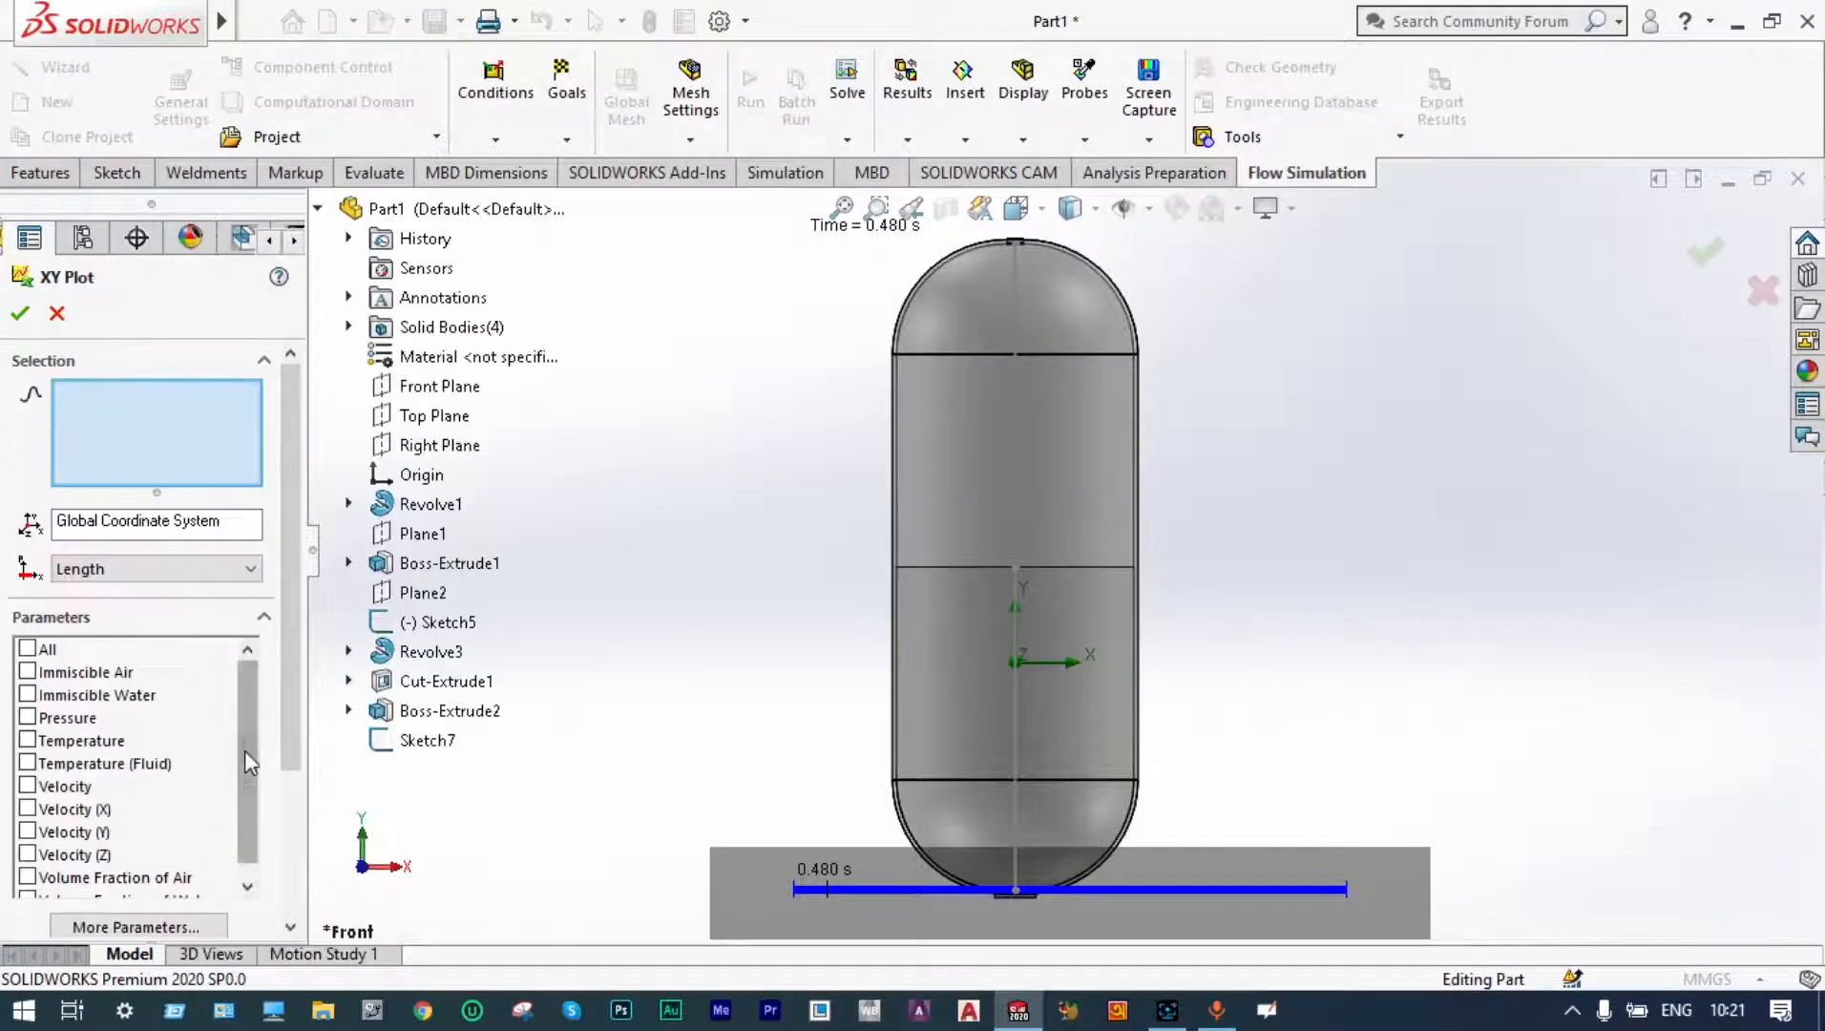
{"action": "scroll", "coordinate": [249, 719], "scroll_direction": "down", "scroll_amount": 1}
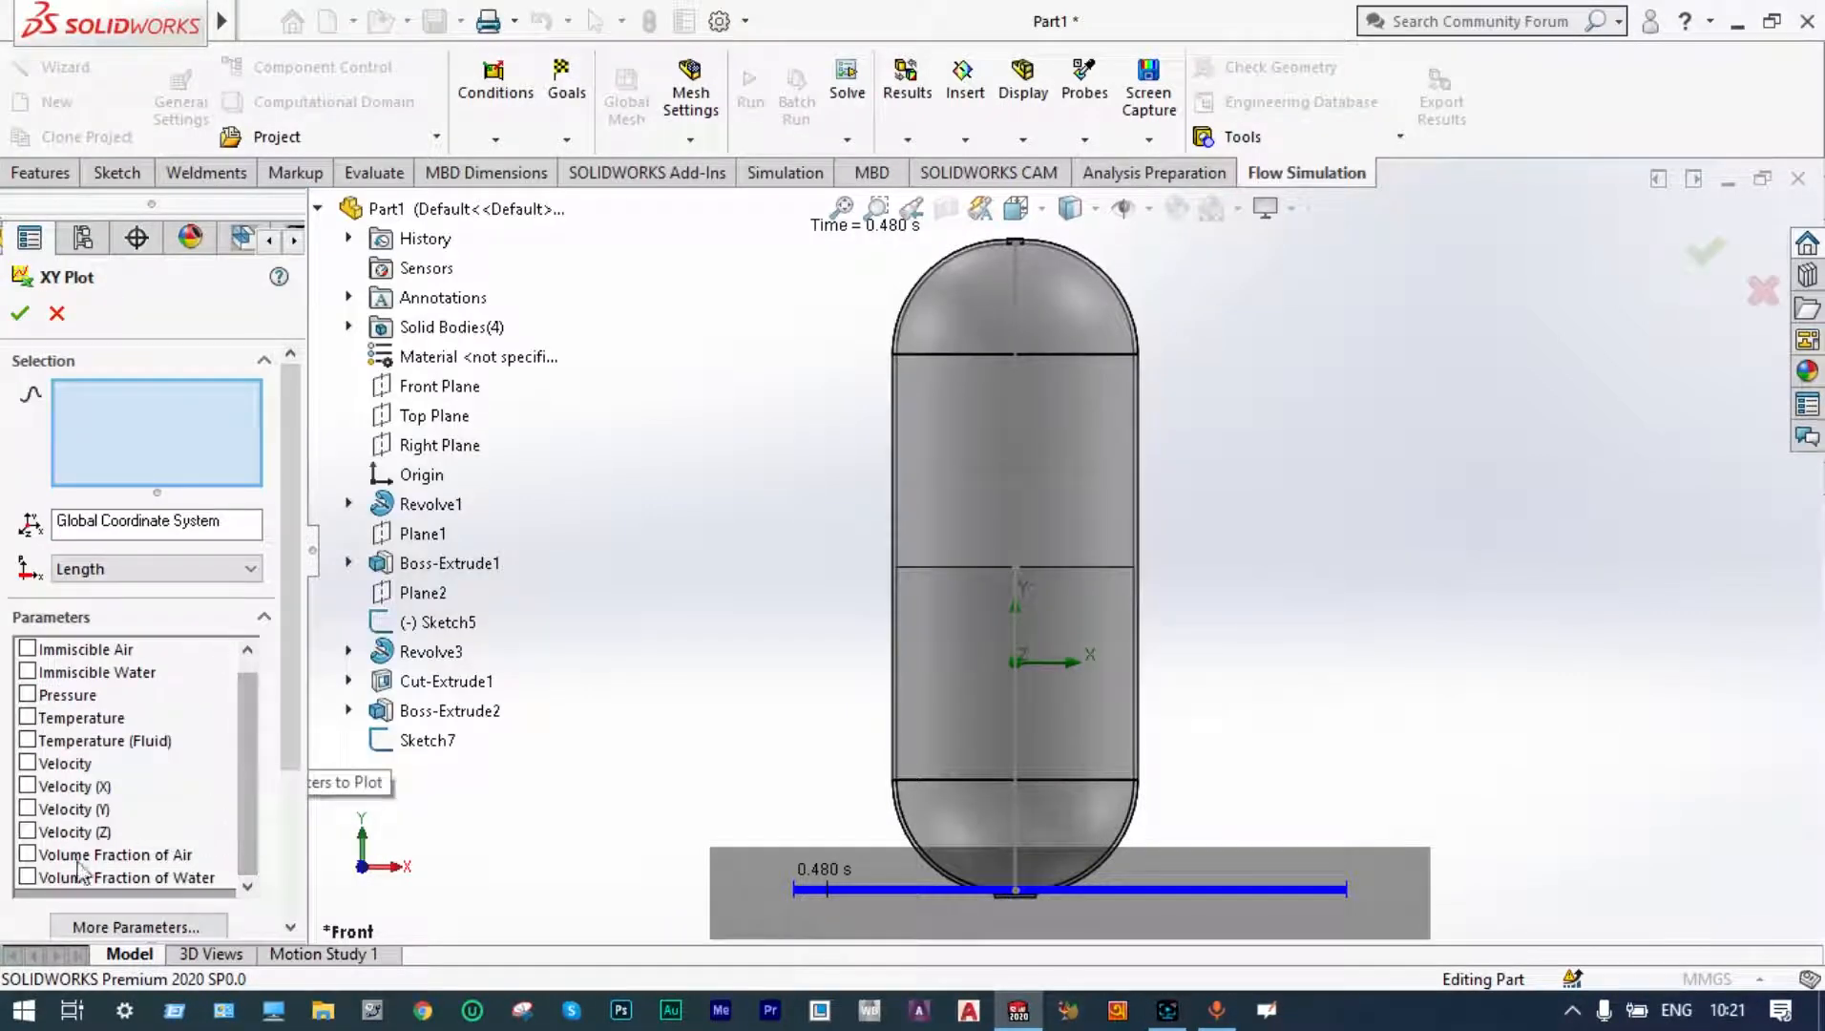
{"action": "left_click", "coordinate": [28, 877]}
{"action": "left_click", "coordinate": [28, 856]}
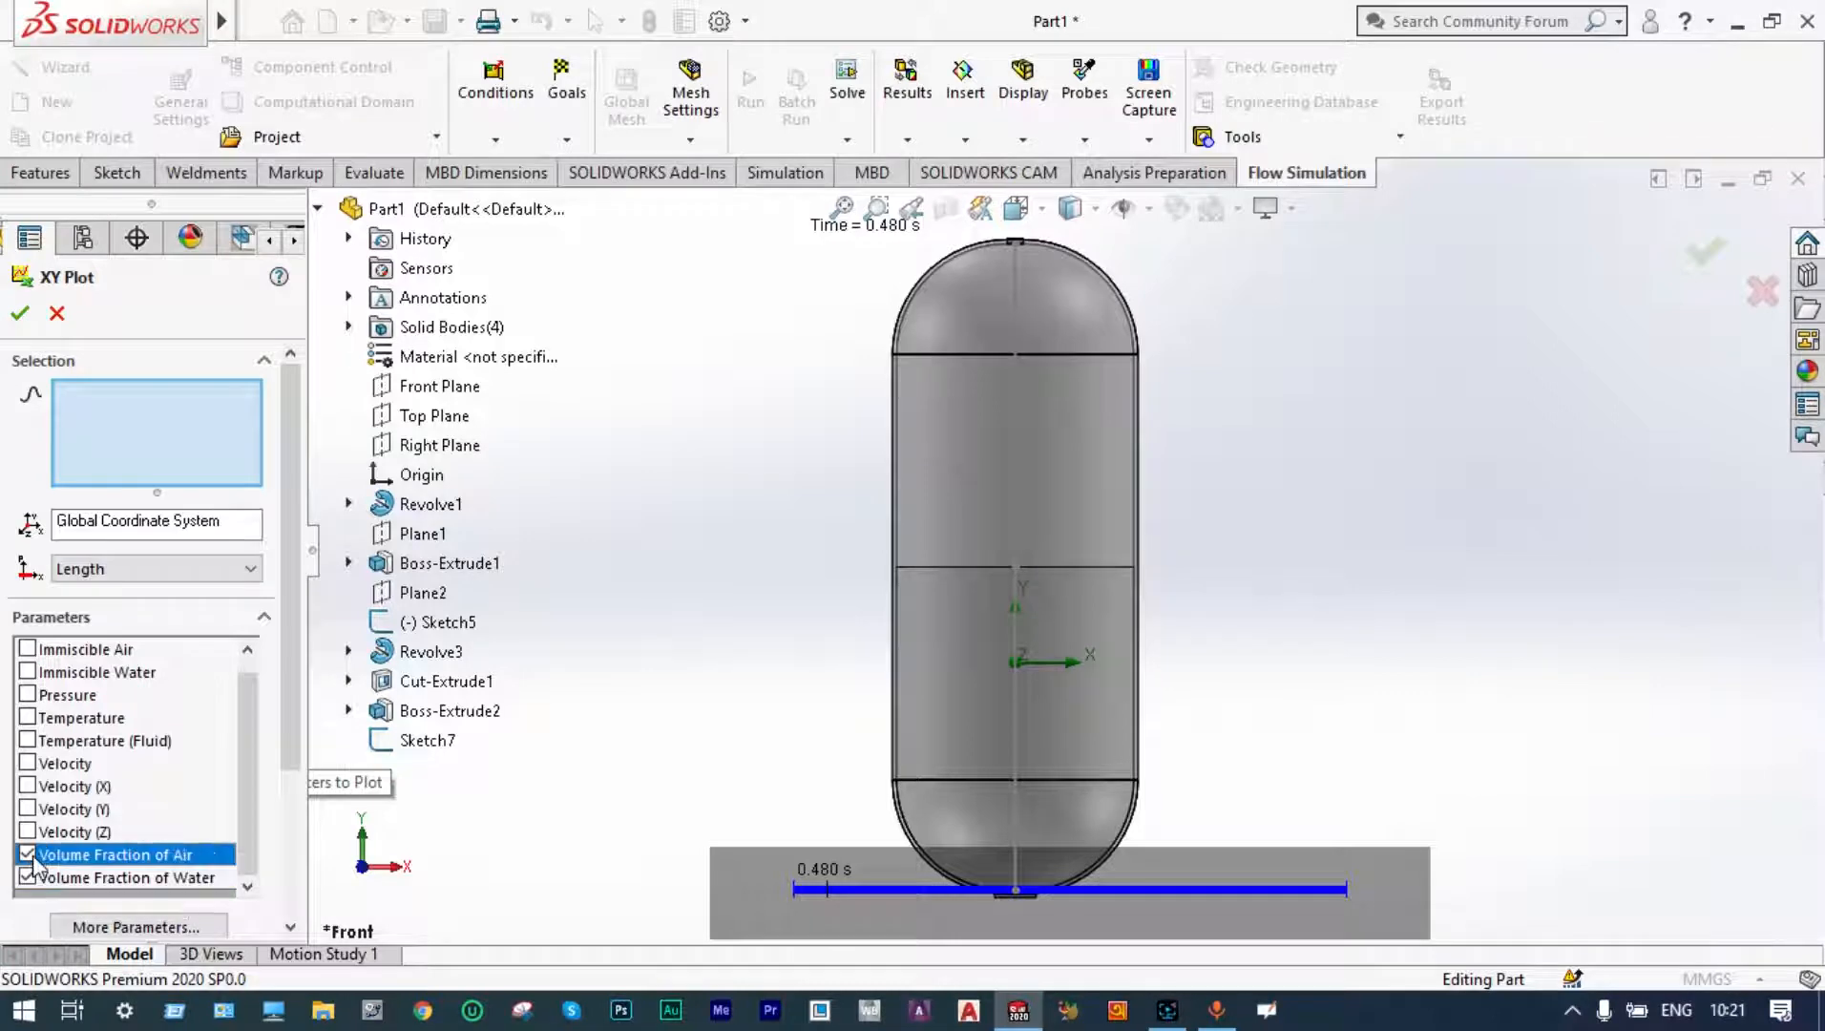
{"action": "left_click", "coordinate": [1014, 585]}
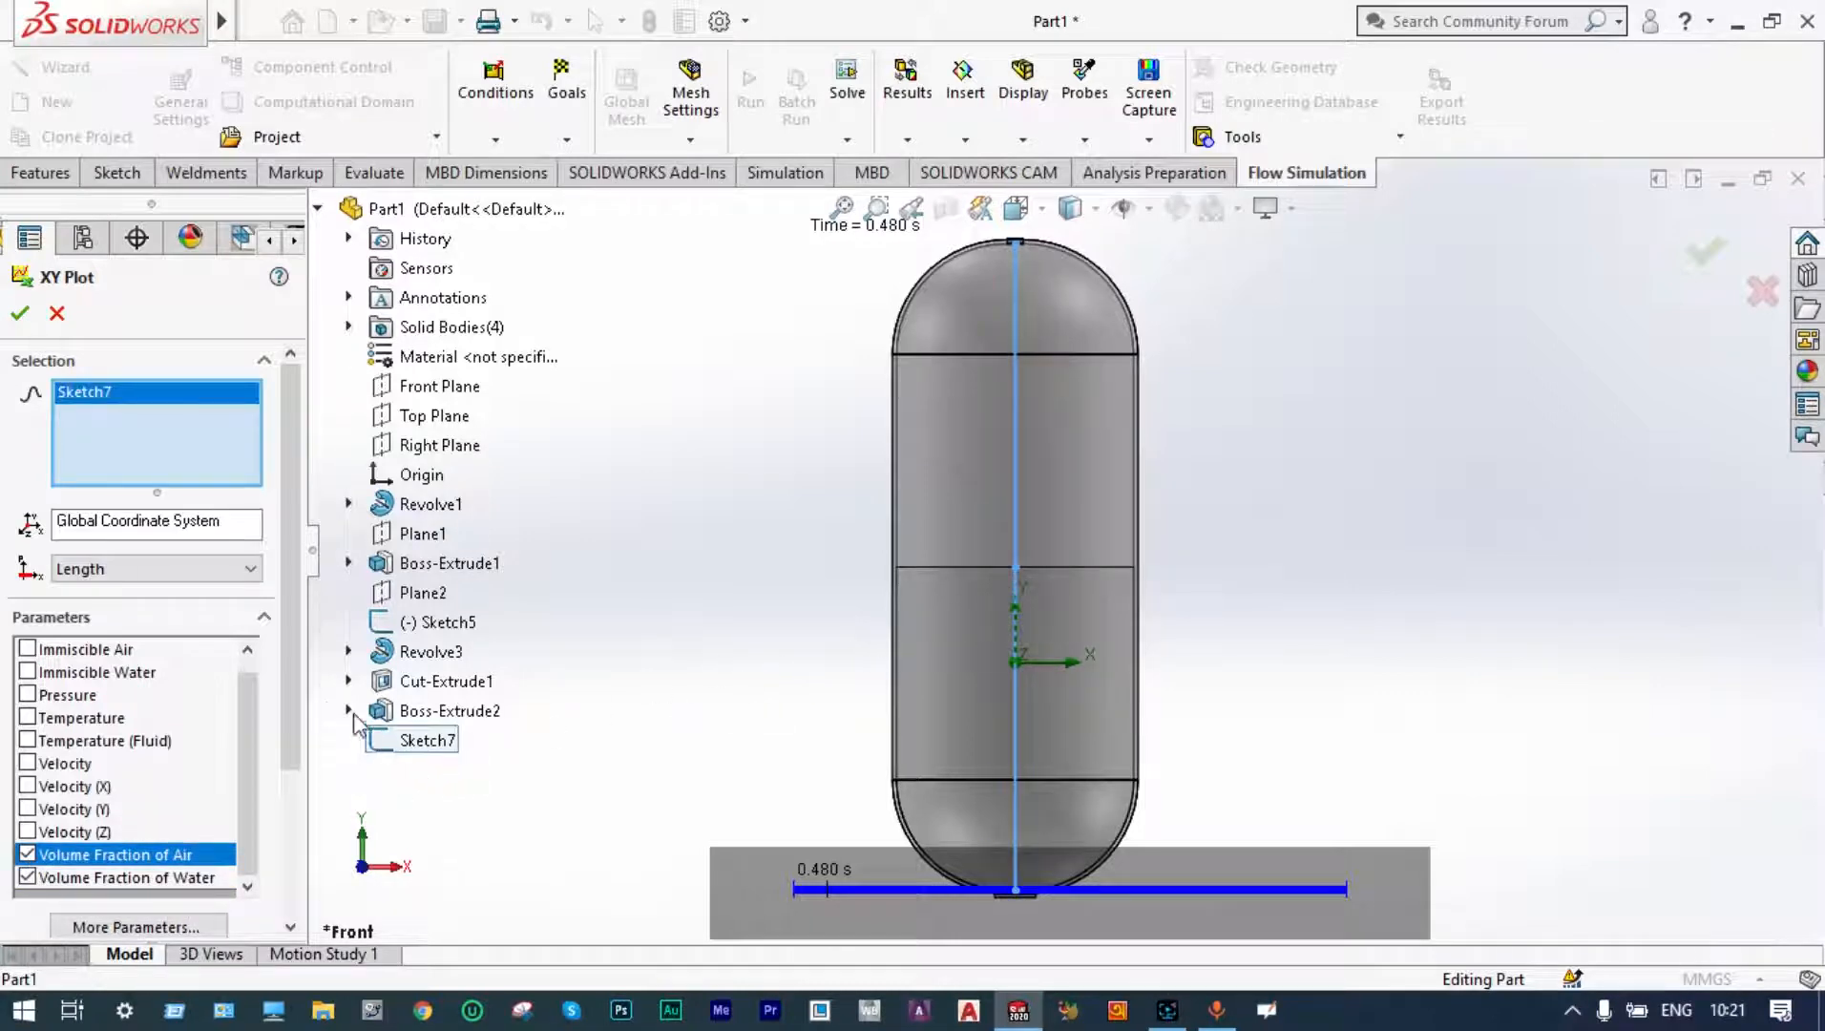
{"action": "left_click_drag", "start_coordinate": [288, 678], "coordinate": [289, 849]}
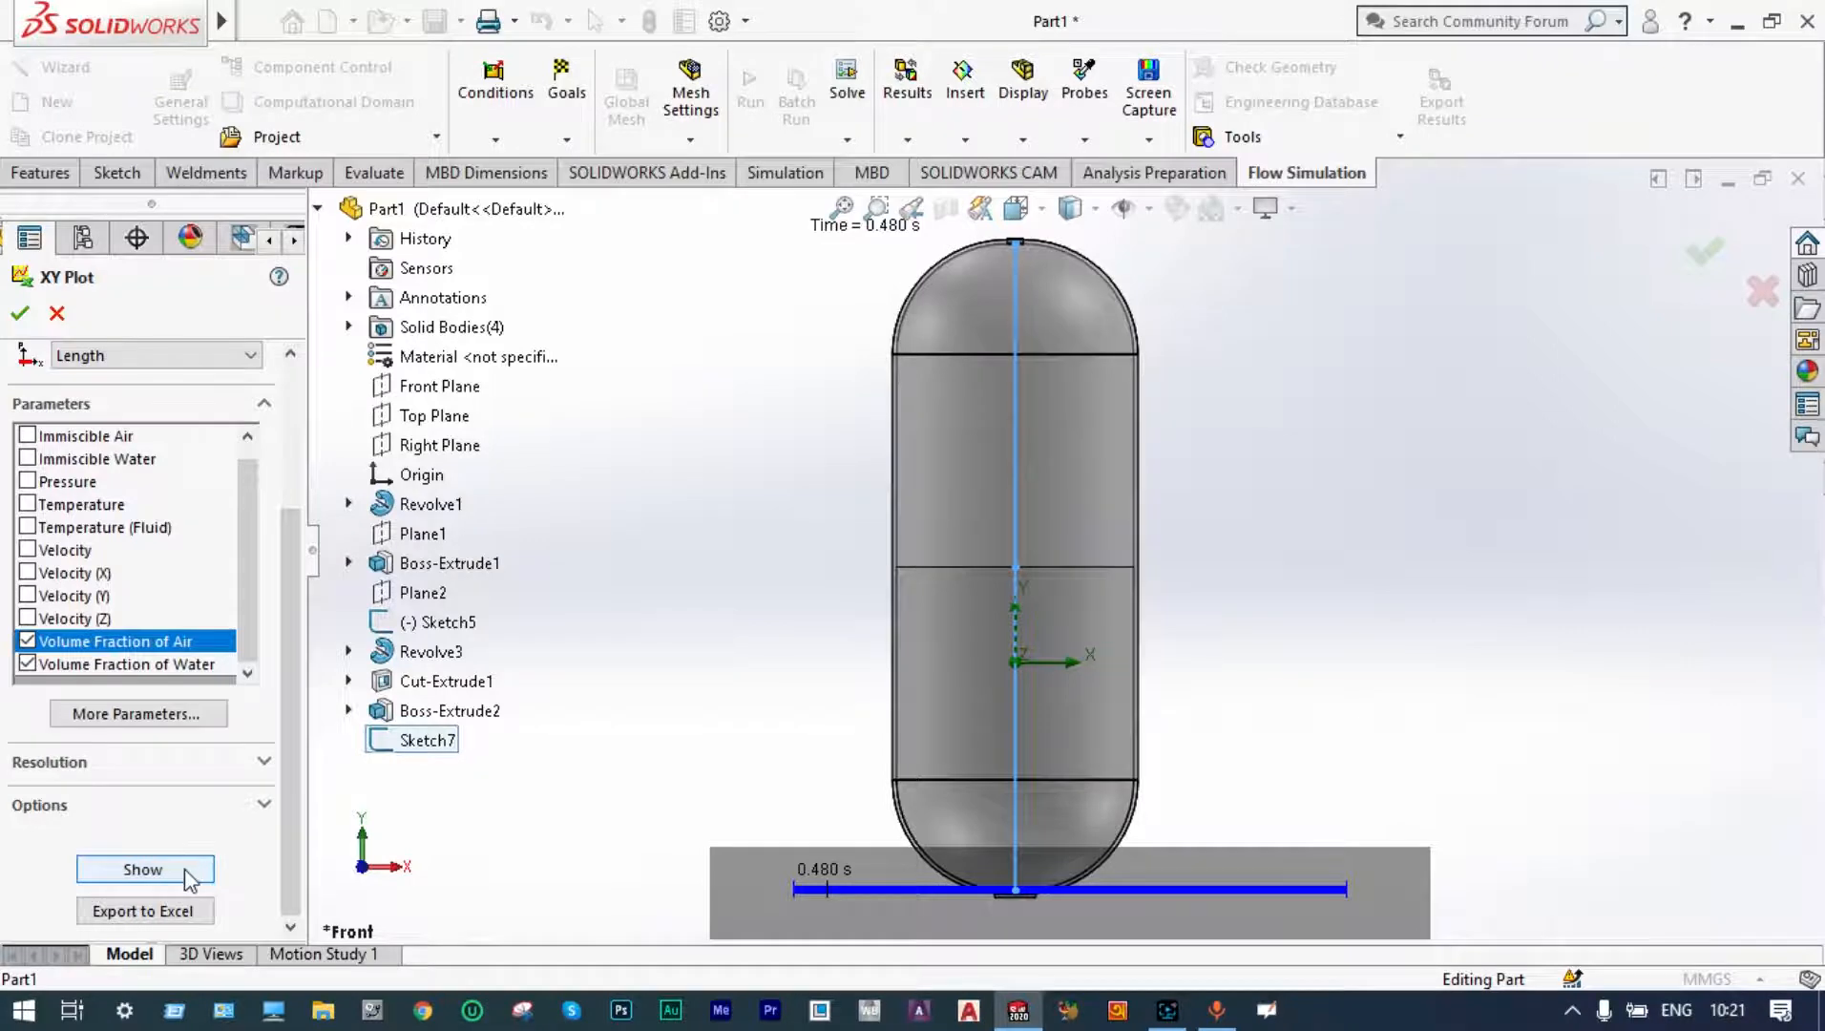
{"action": "left_click", "coordinate": [143, 869]}
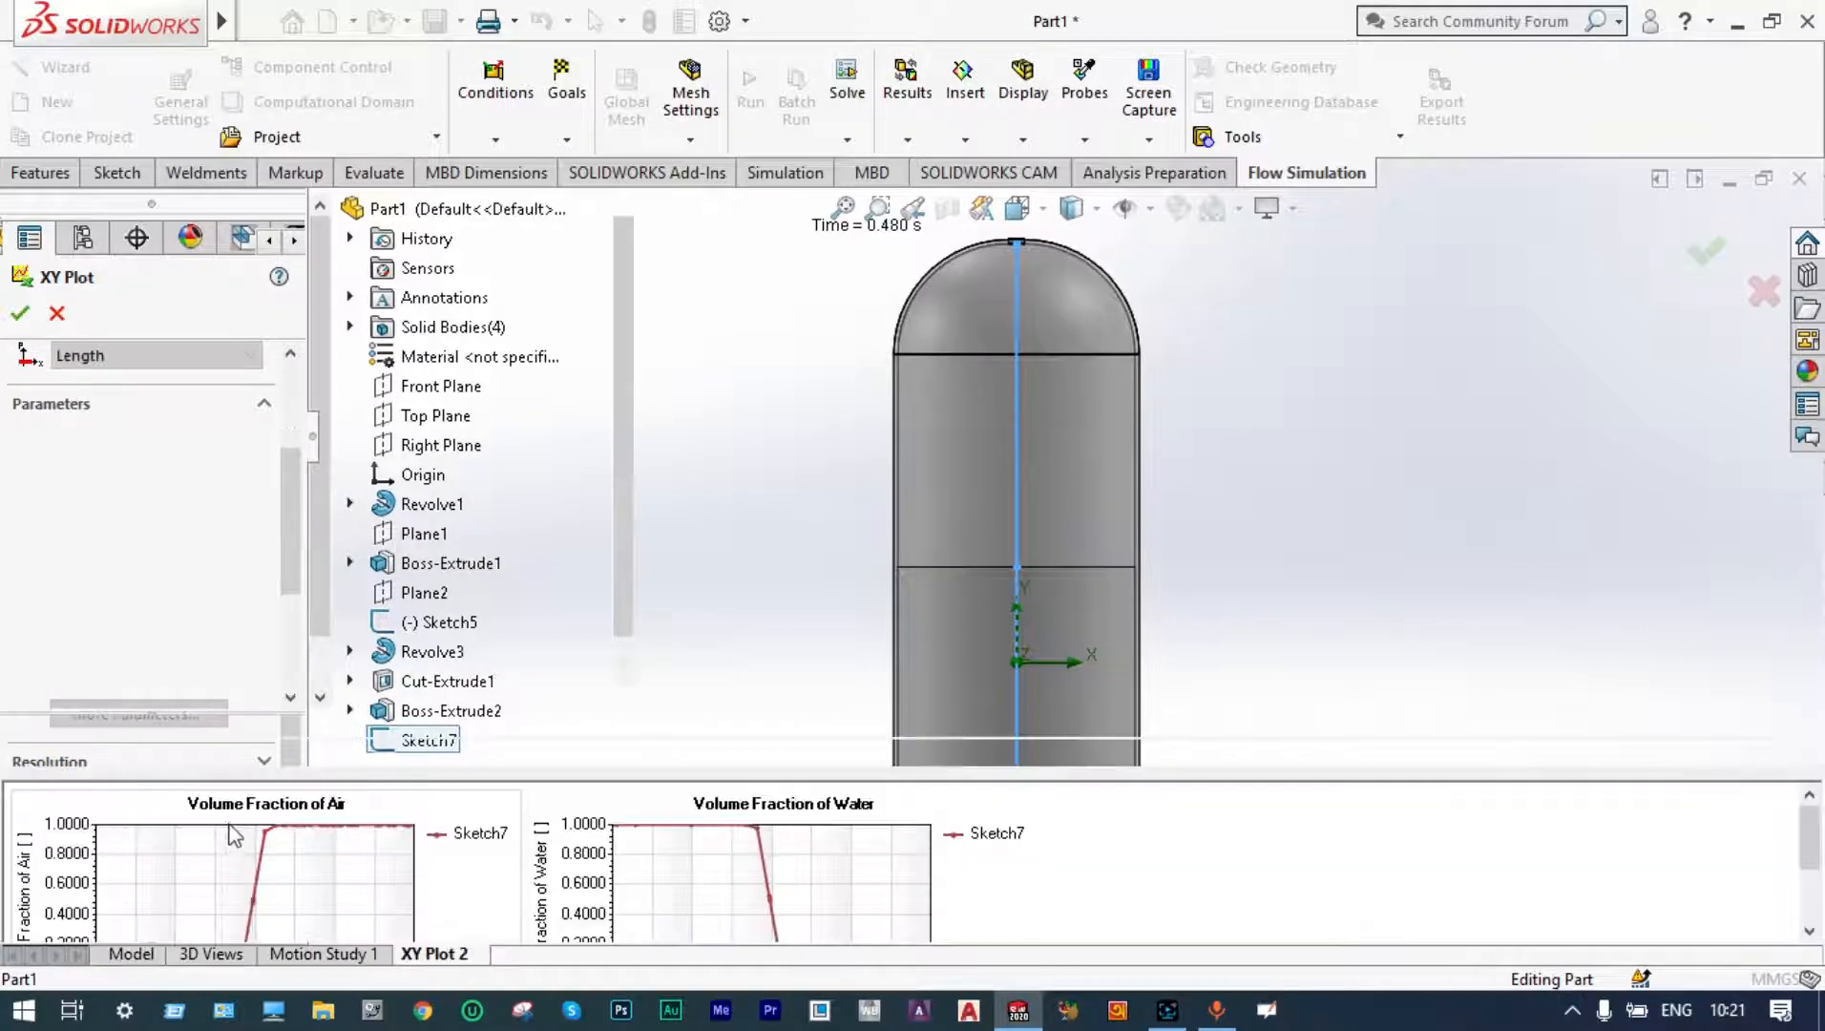
- Enlarge the chart area, play the XY plot through the transient results to 8 s, and accept the plot
{"action": "left_click_drag", "start_coordinate": [608, 728], "coordinate": [639, 657]}
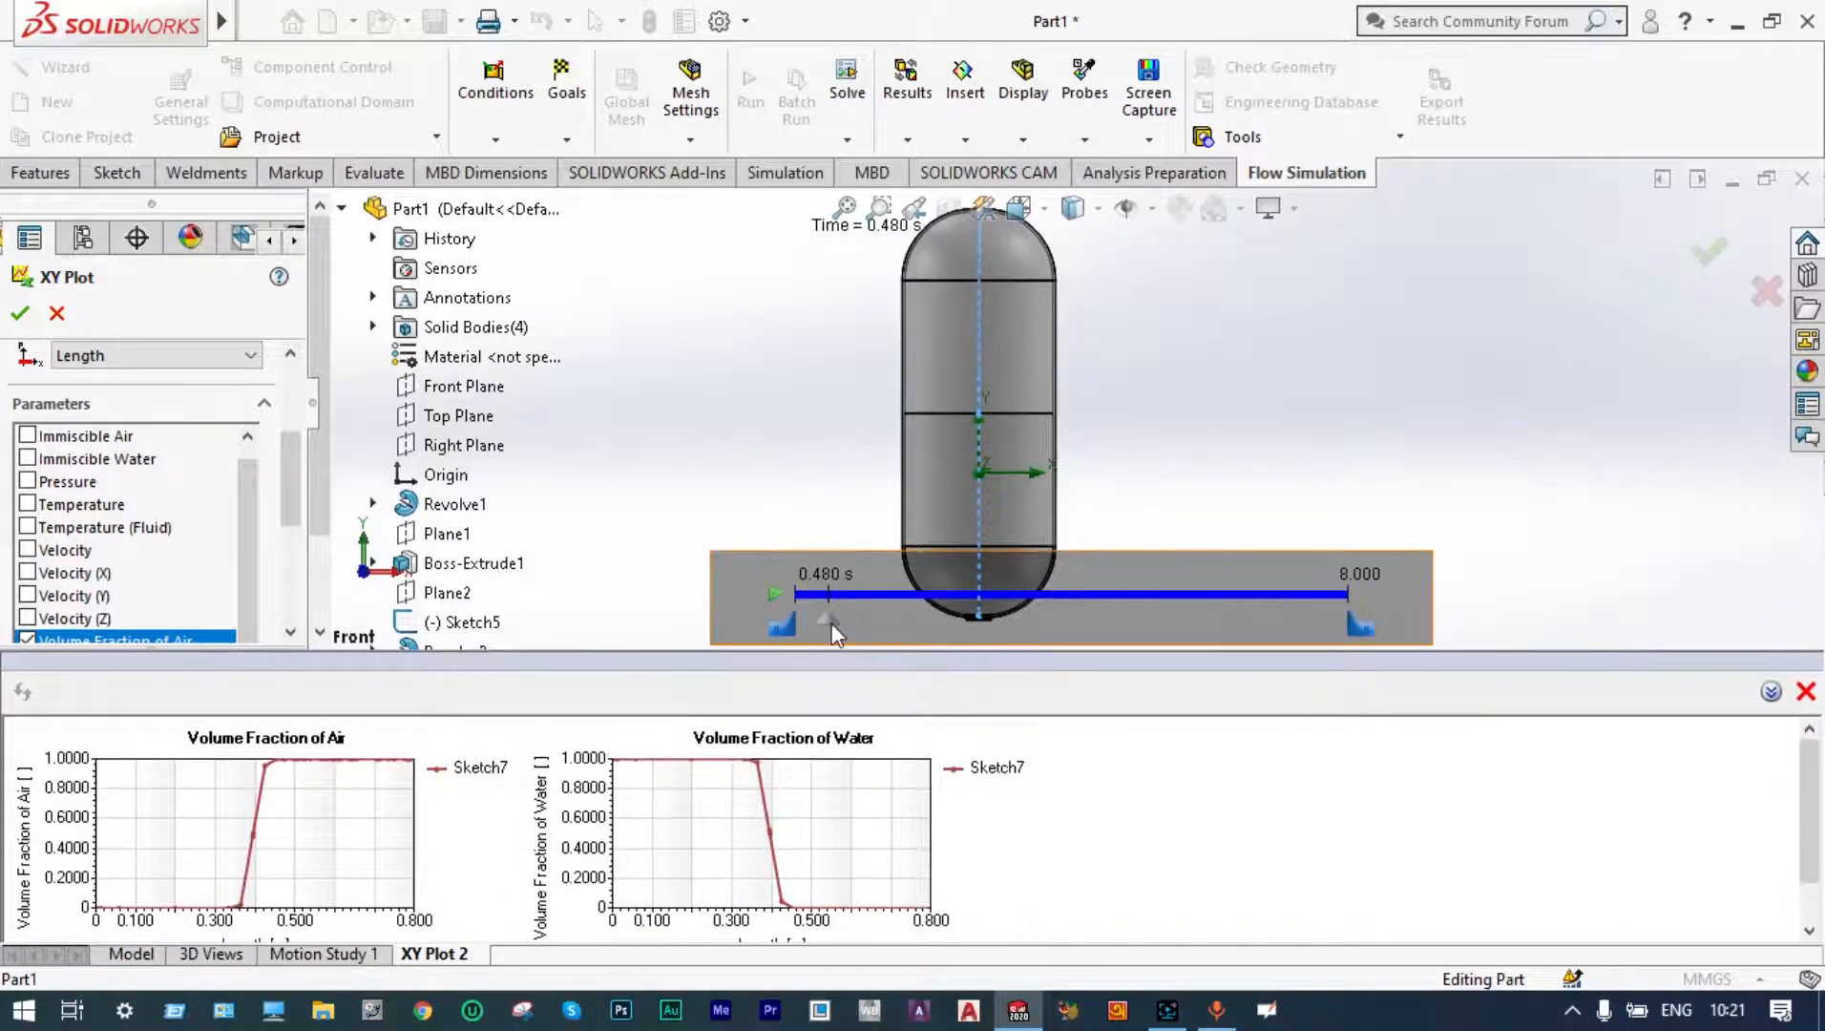
{"action": "left_click", "coordinate": [772, 592]}
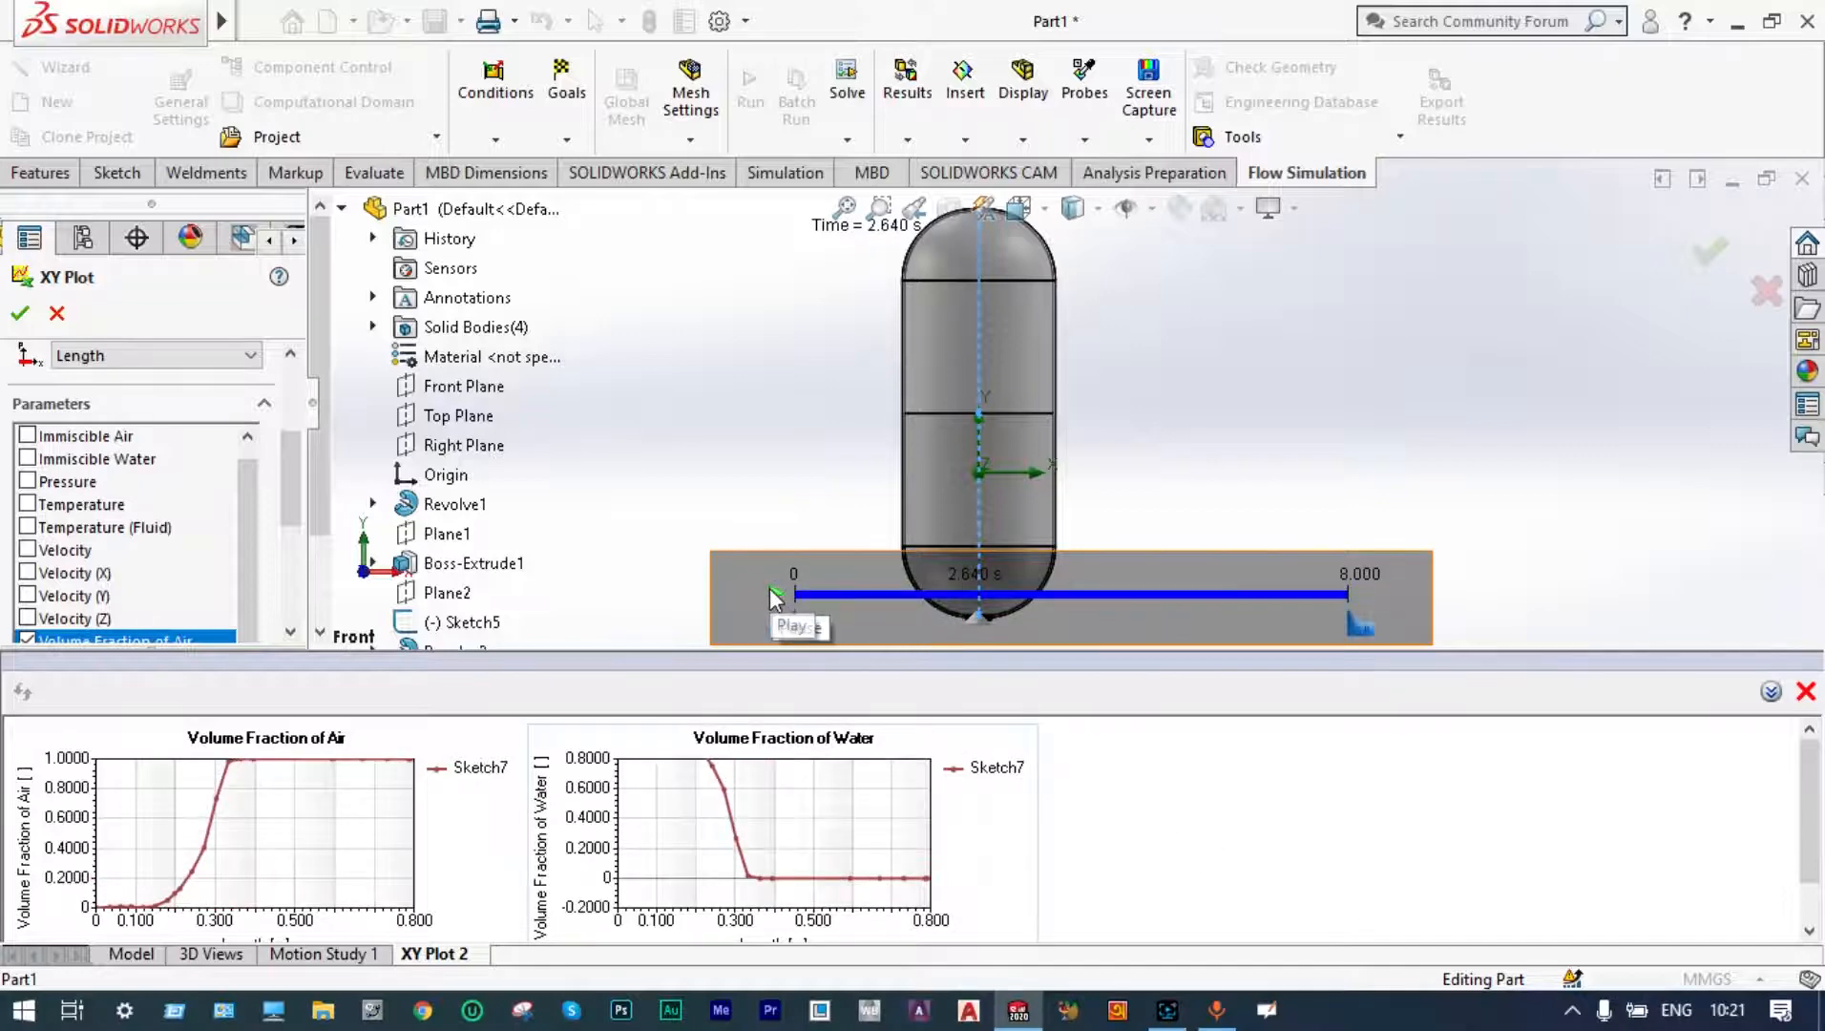
{"action": "left_click", "coordinate": [1346, 557]}
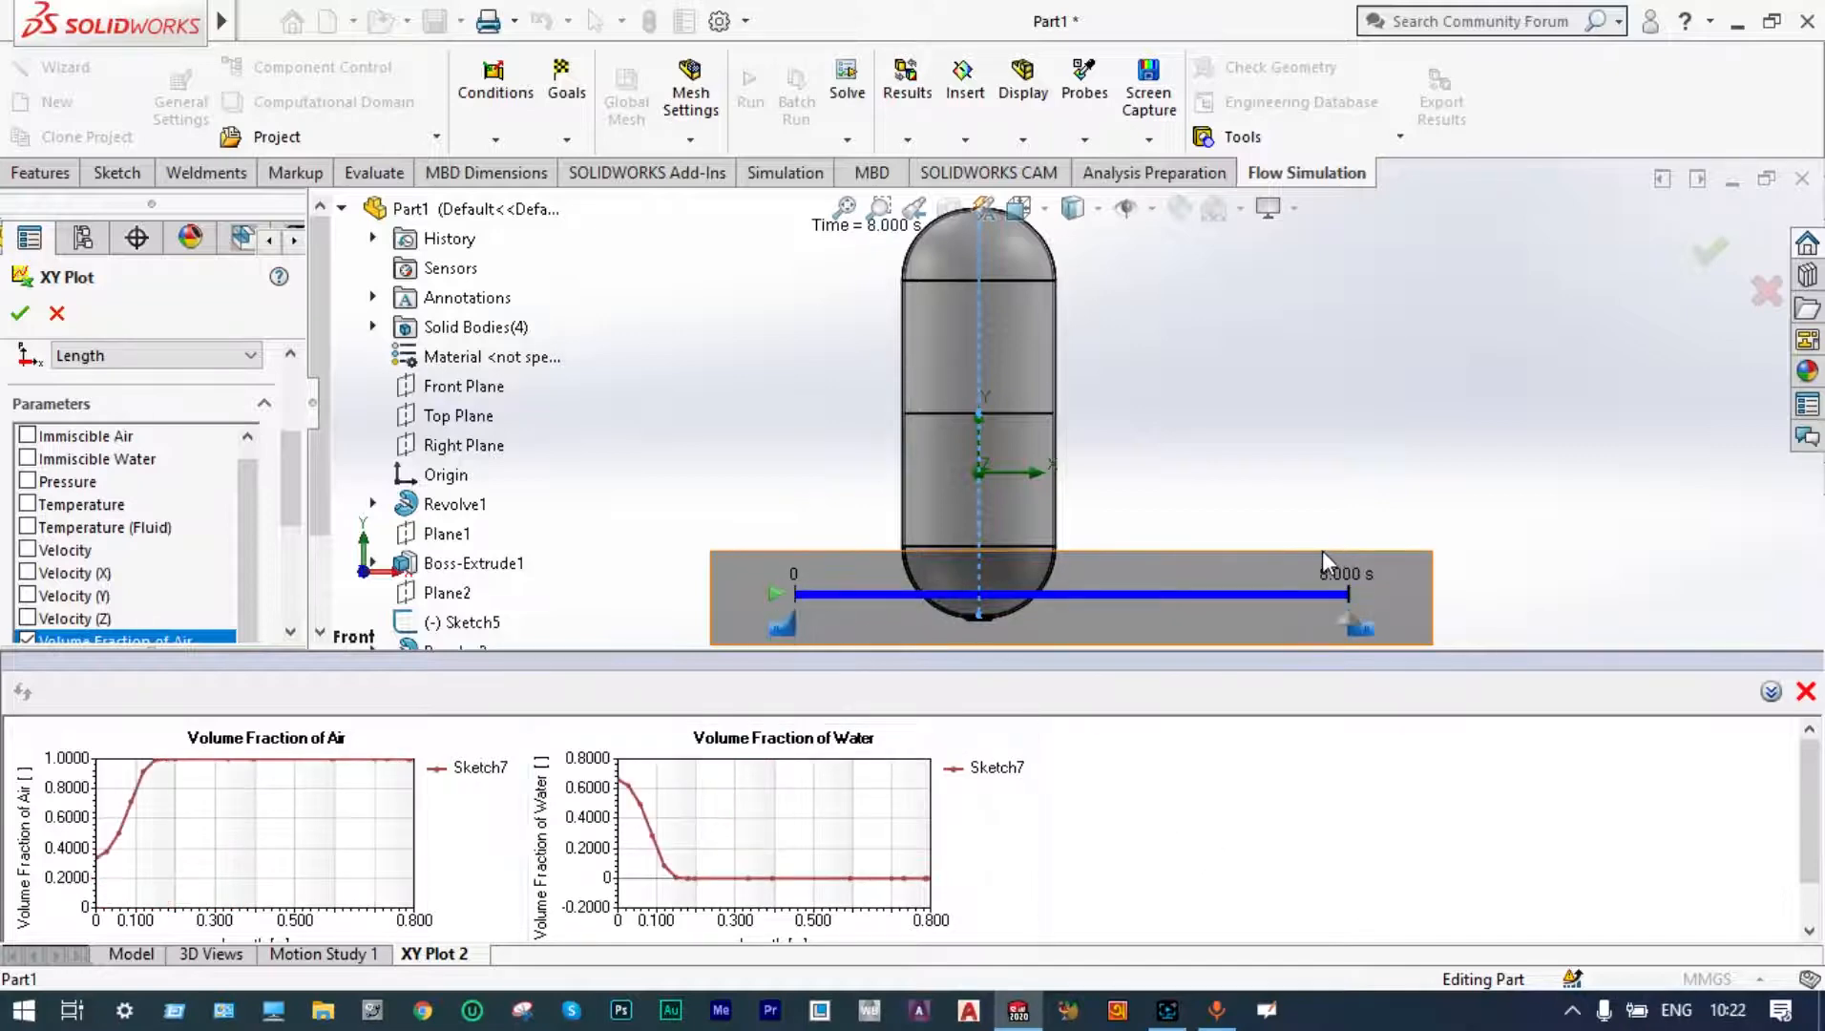
{"action": "left_click", "coordinate": [1708, 252]}
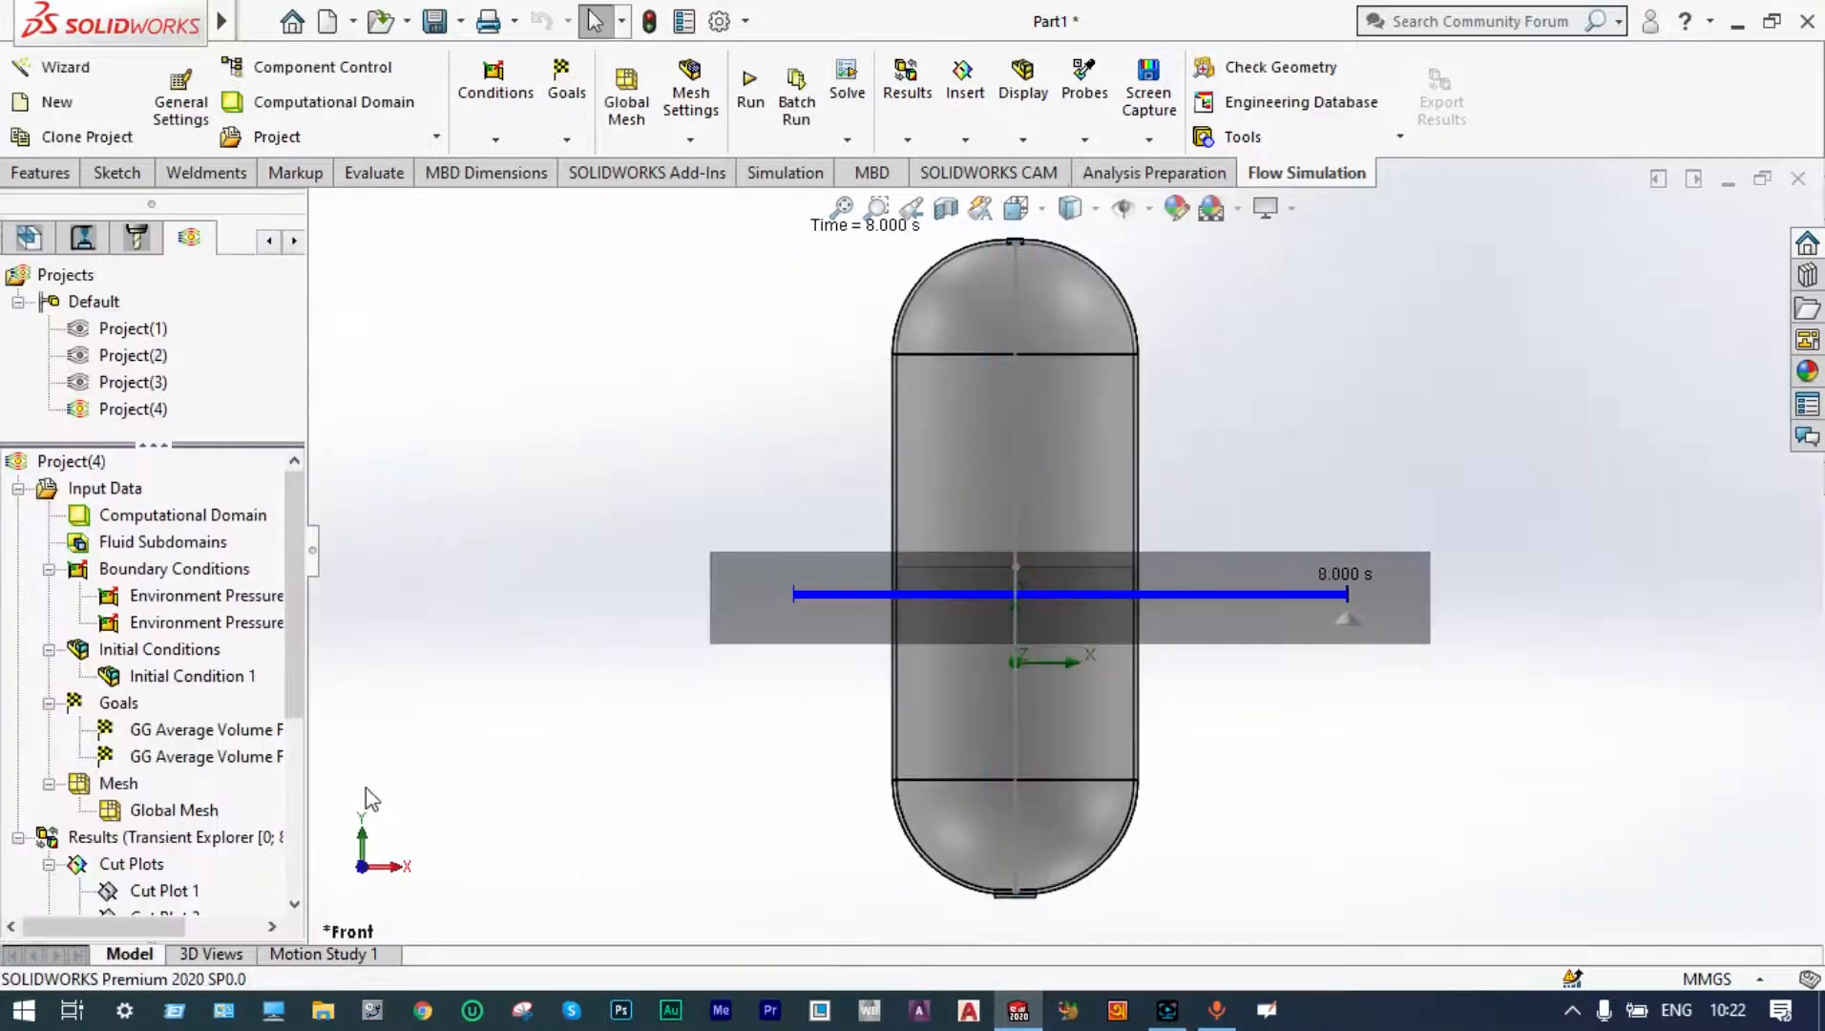
- Reopen the definition of XY Plot 2 and export its data to Excel
{"action": "scroll", "coordinate": [153, 716], "scroll_direction": "down", "scroll_amount": 4}
{"action": "right_click", "coordinate": [155, 864]}
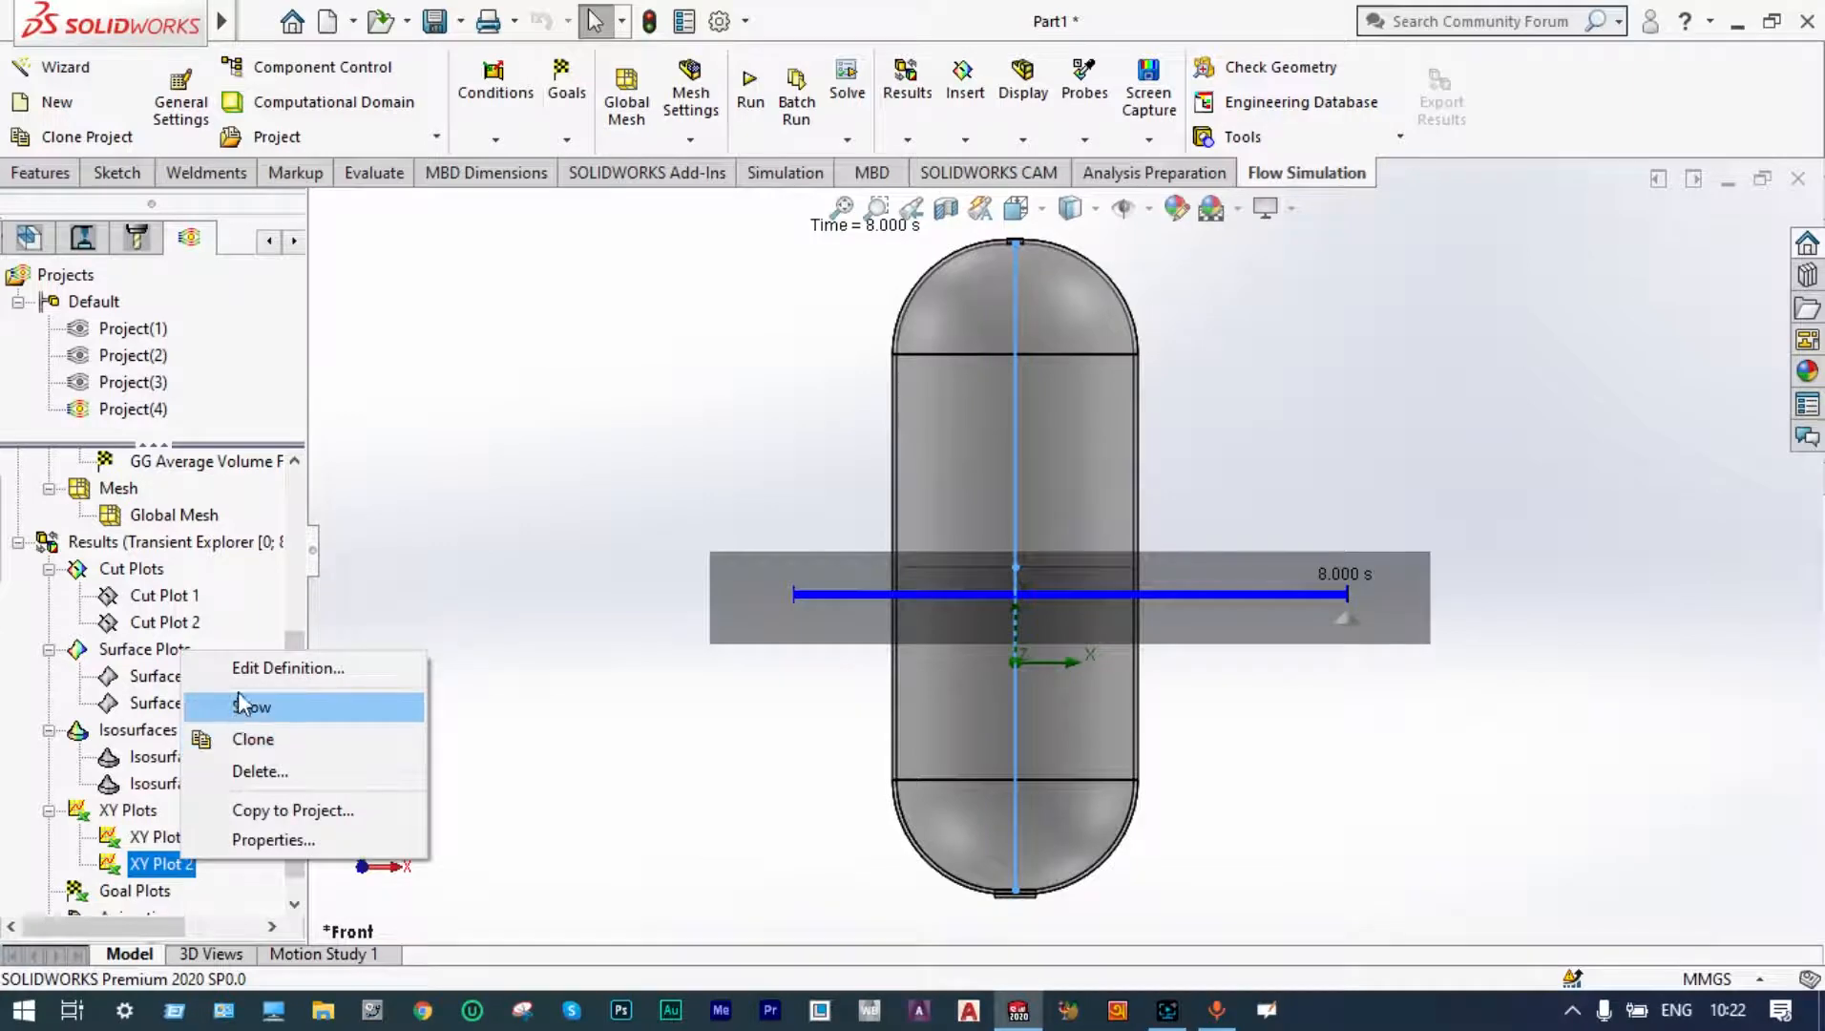
{"action": "left_click", "coordinate": [255, 668]}
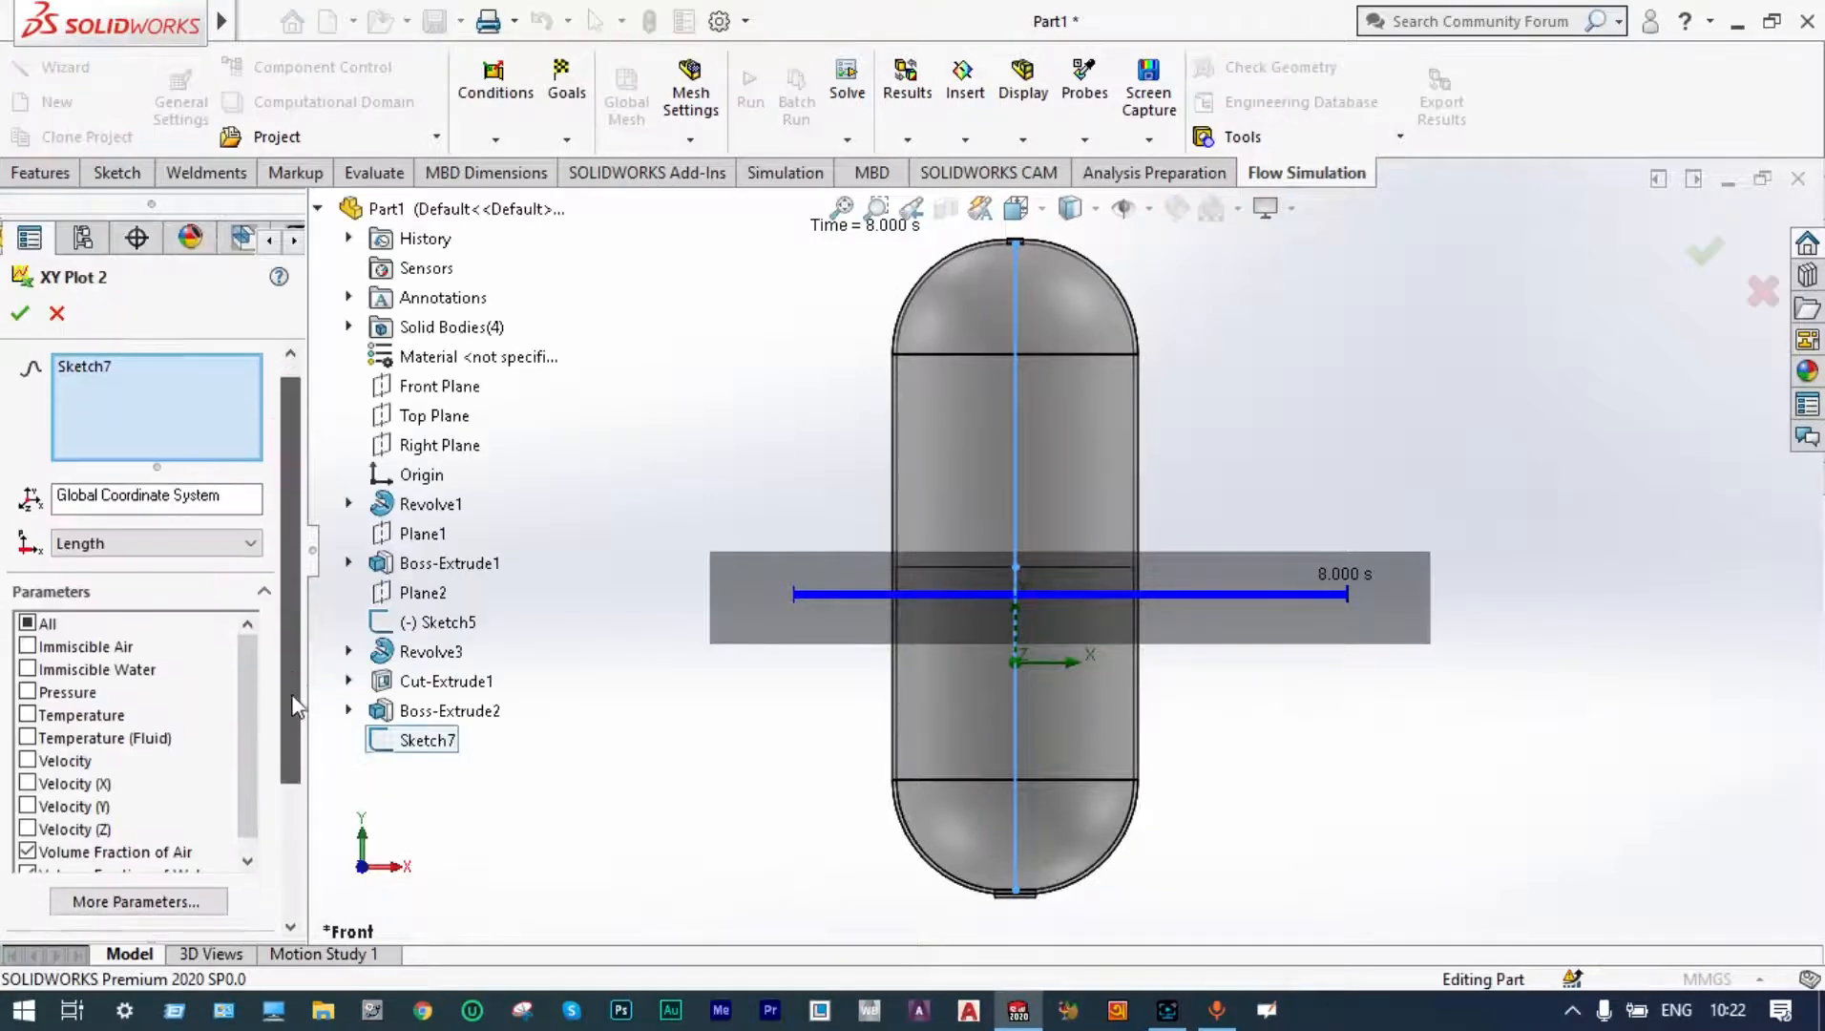
{"action": "left_click_drag", "start_coordinate": [293, 706], "coordinate": [281, 816]}
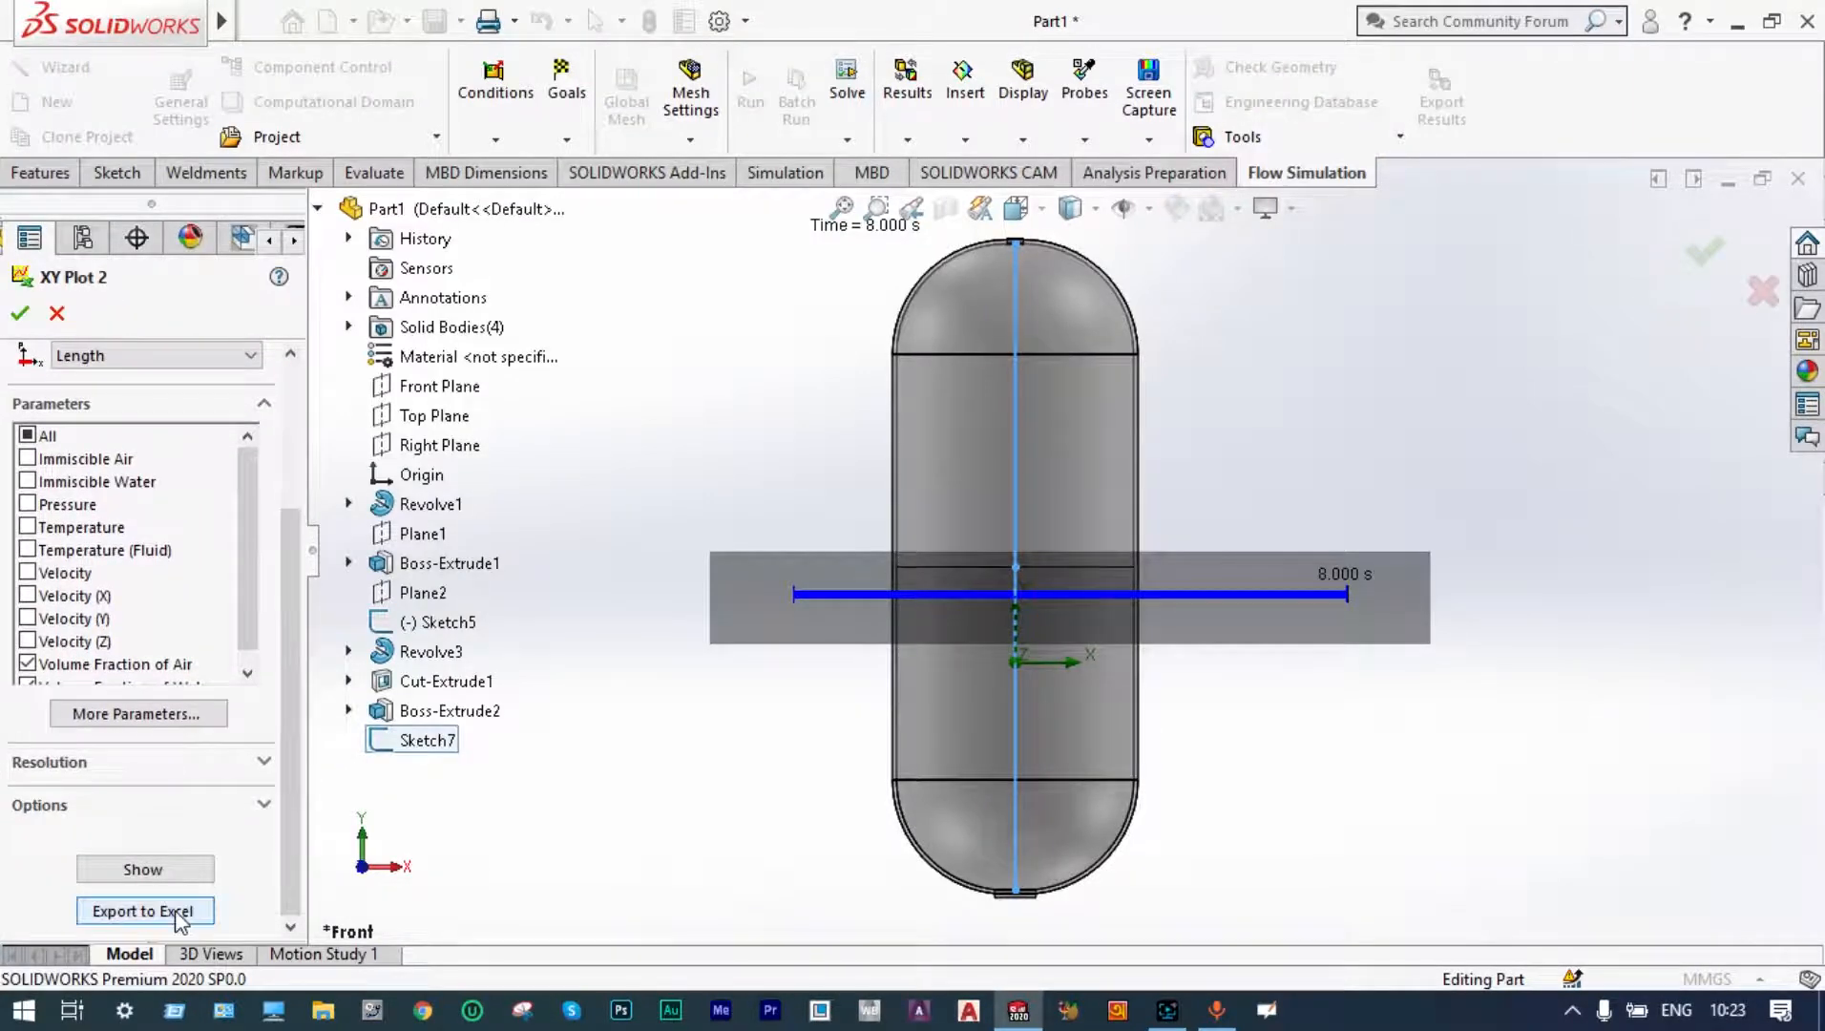
{"action": "left_click", "coordinate": [143, 911]}
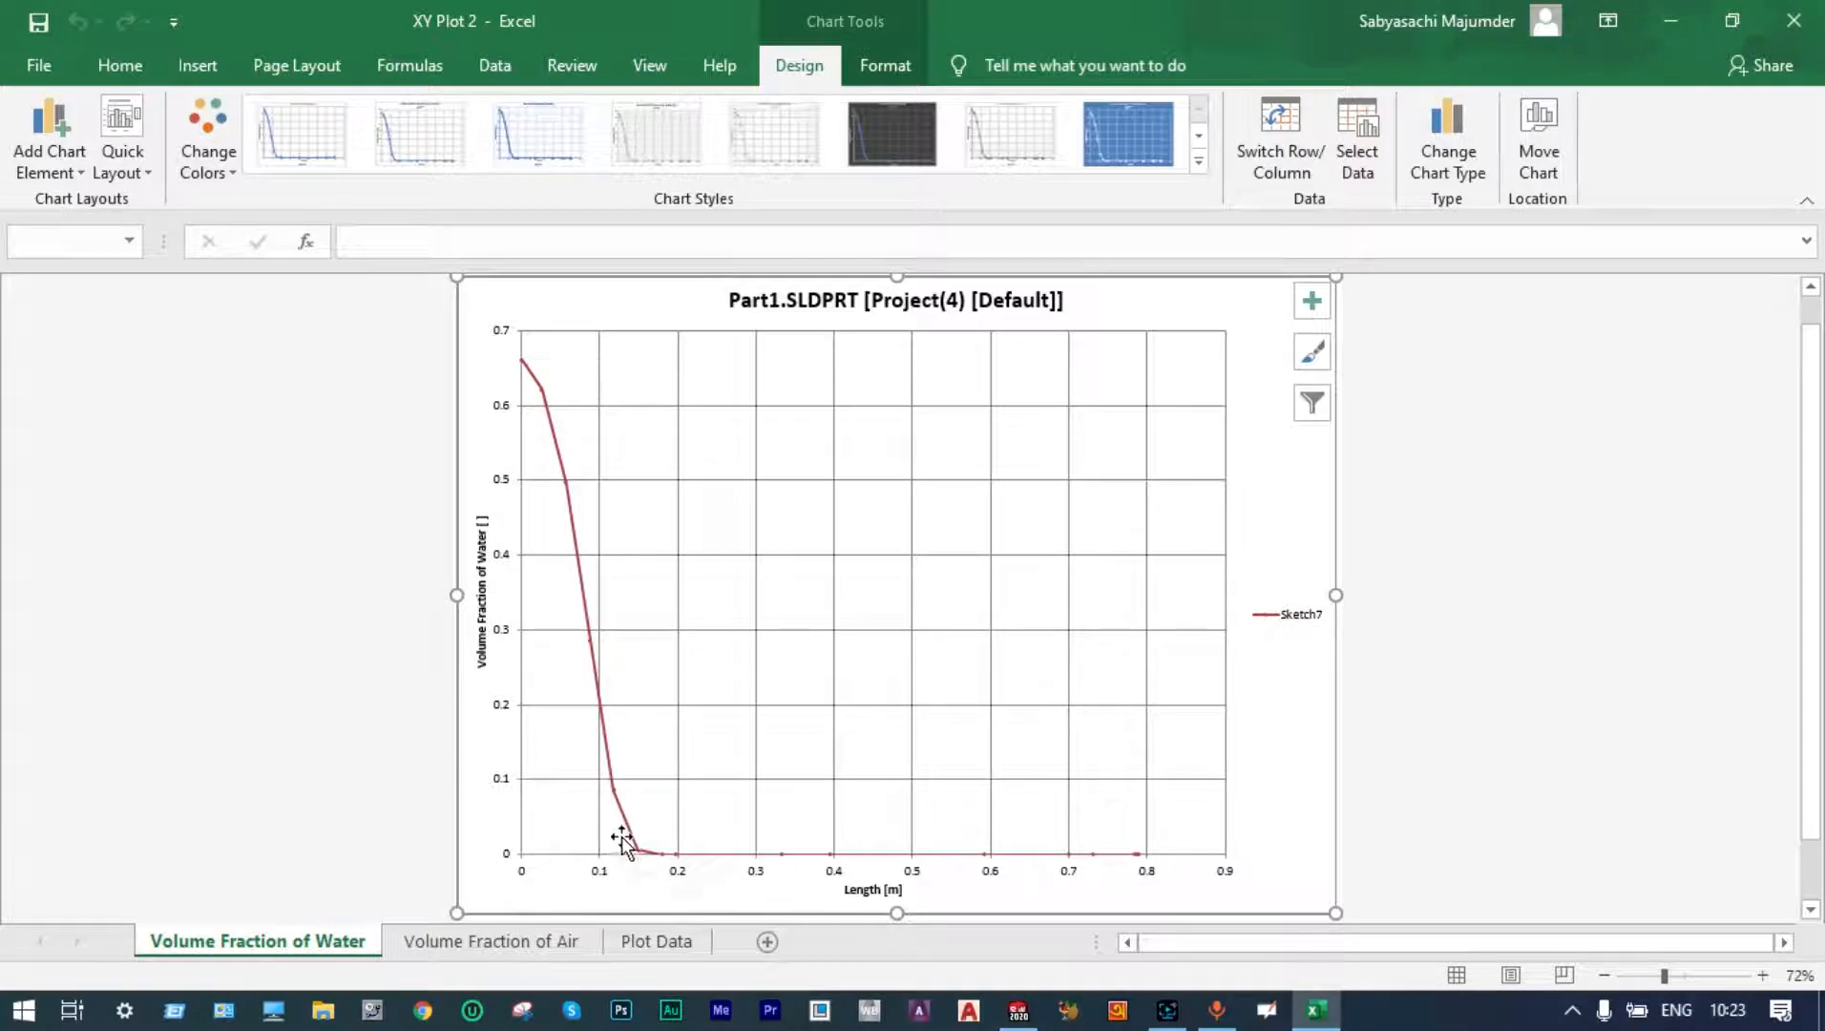
- Examine the water and air volume fraction charts in Excel, and reposition the transient timeline over the tank's lower end back in SOLIDWORKS
{"action": "mouse_move", "coordinate": [639, 858]}
{"action": "left_click", "coordinate": [542, 948]}
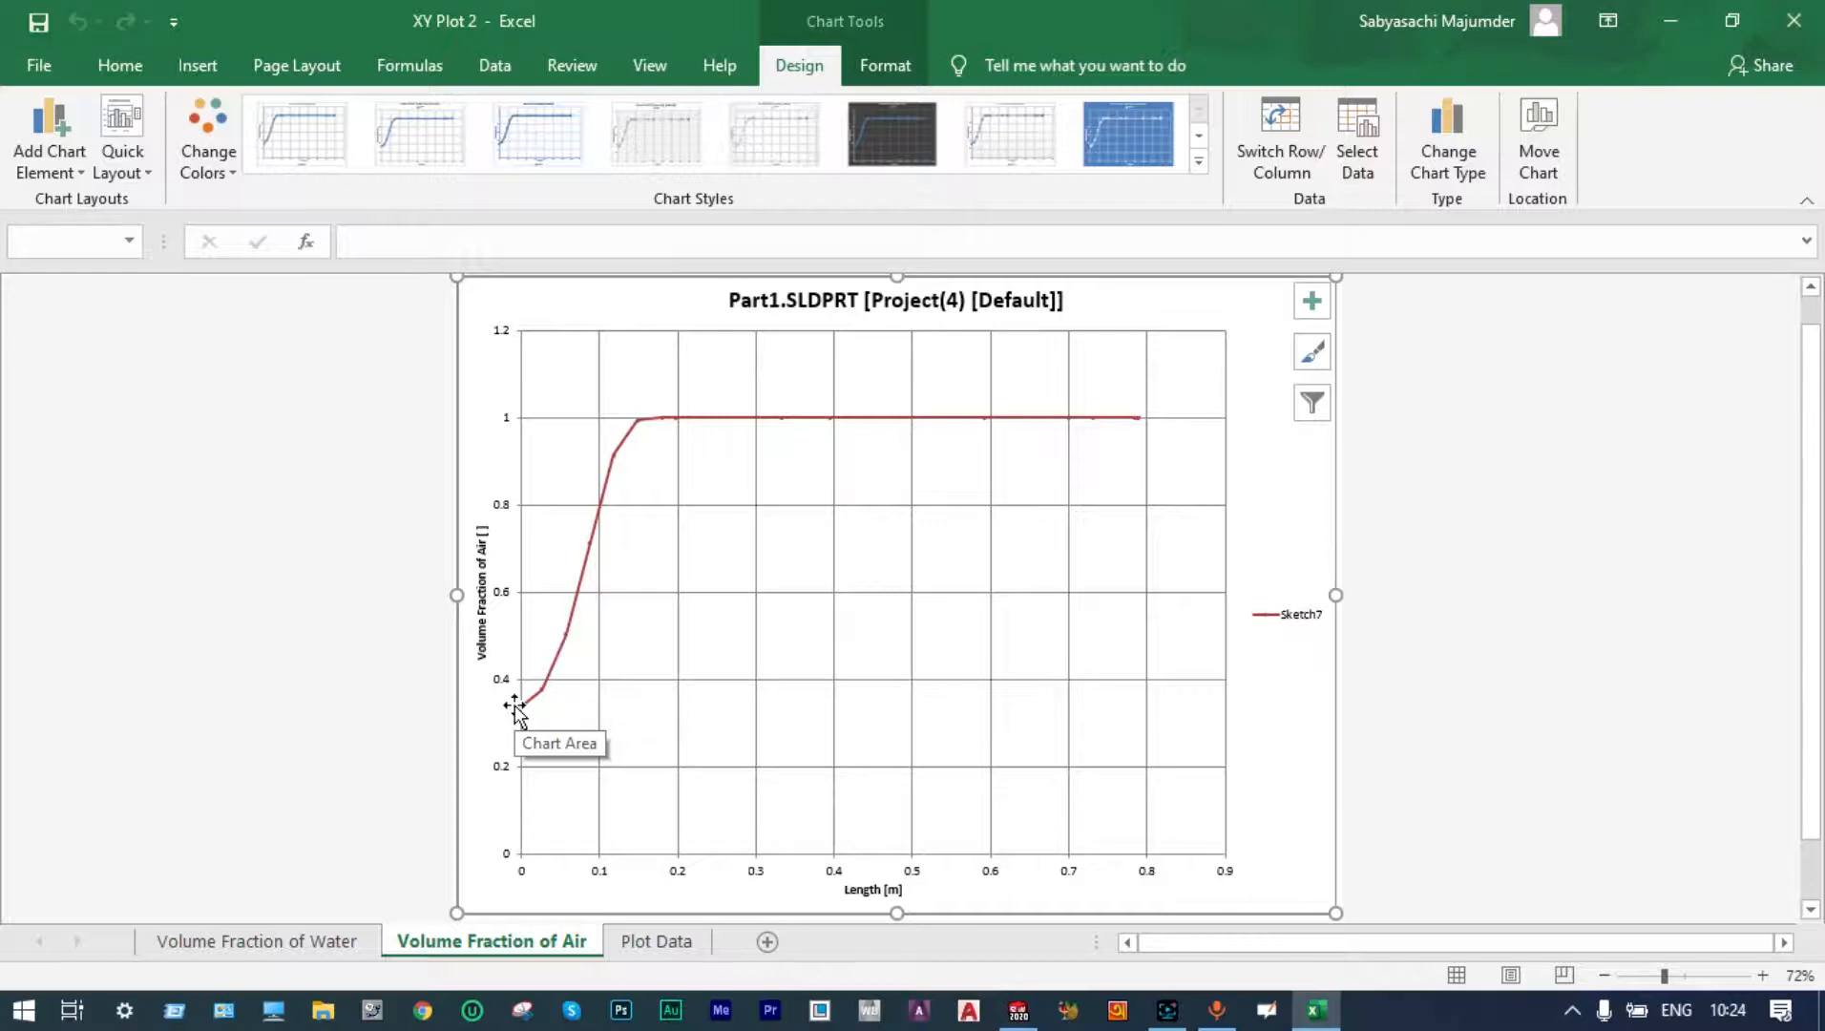
{"action": "mouse_move", "coordinate": [643, 421]}
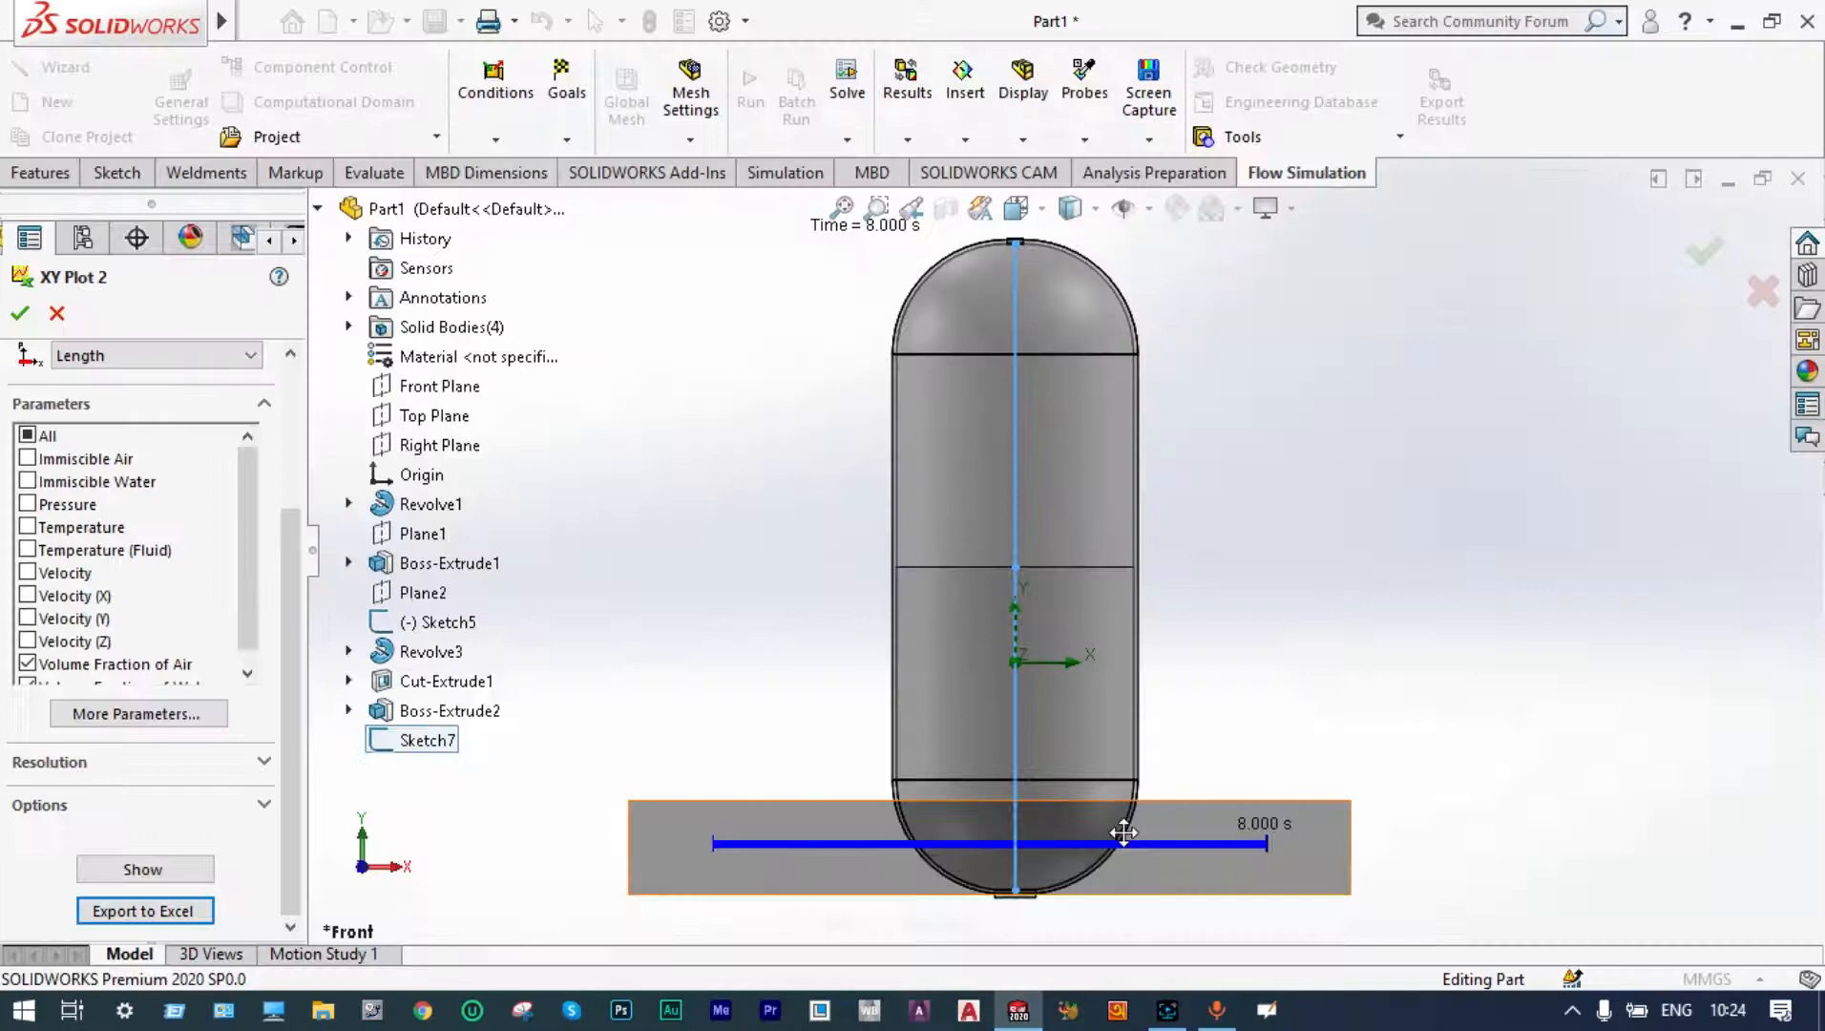
{"action": "left_click_drag", "start_coordinate": [1124, 832], "coordinate": [1116, 879]}
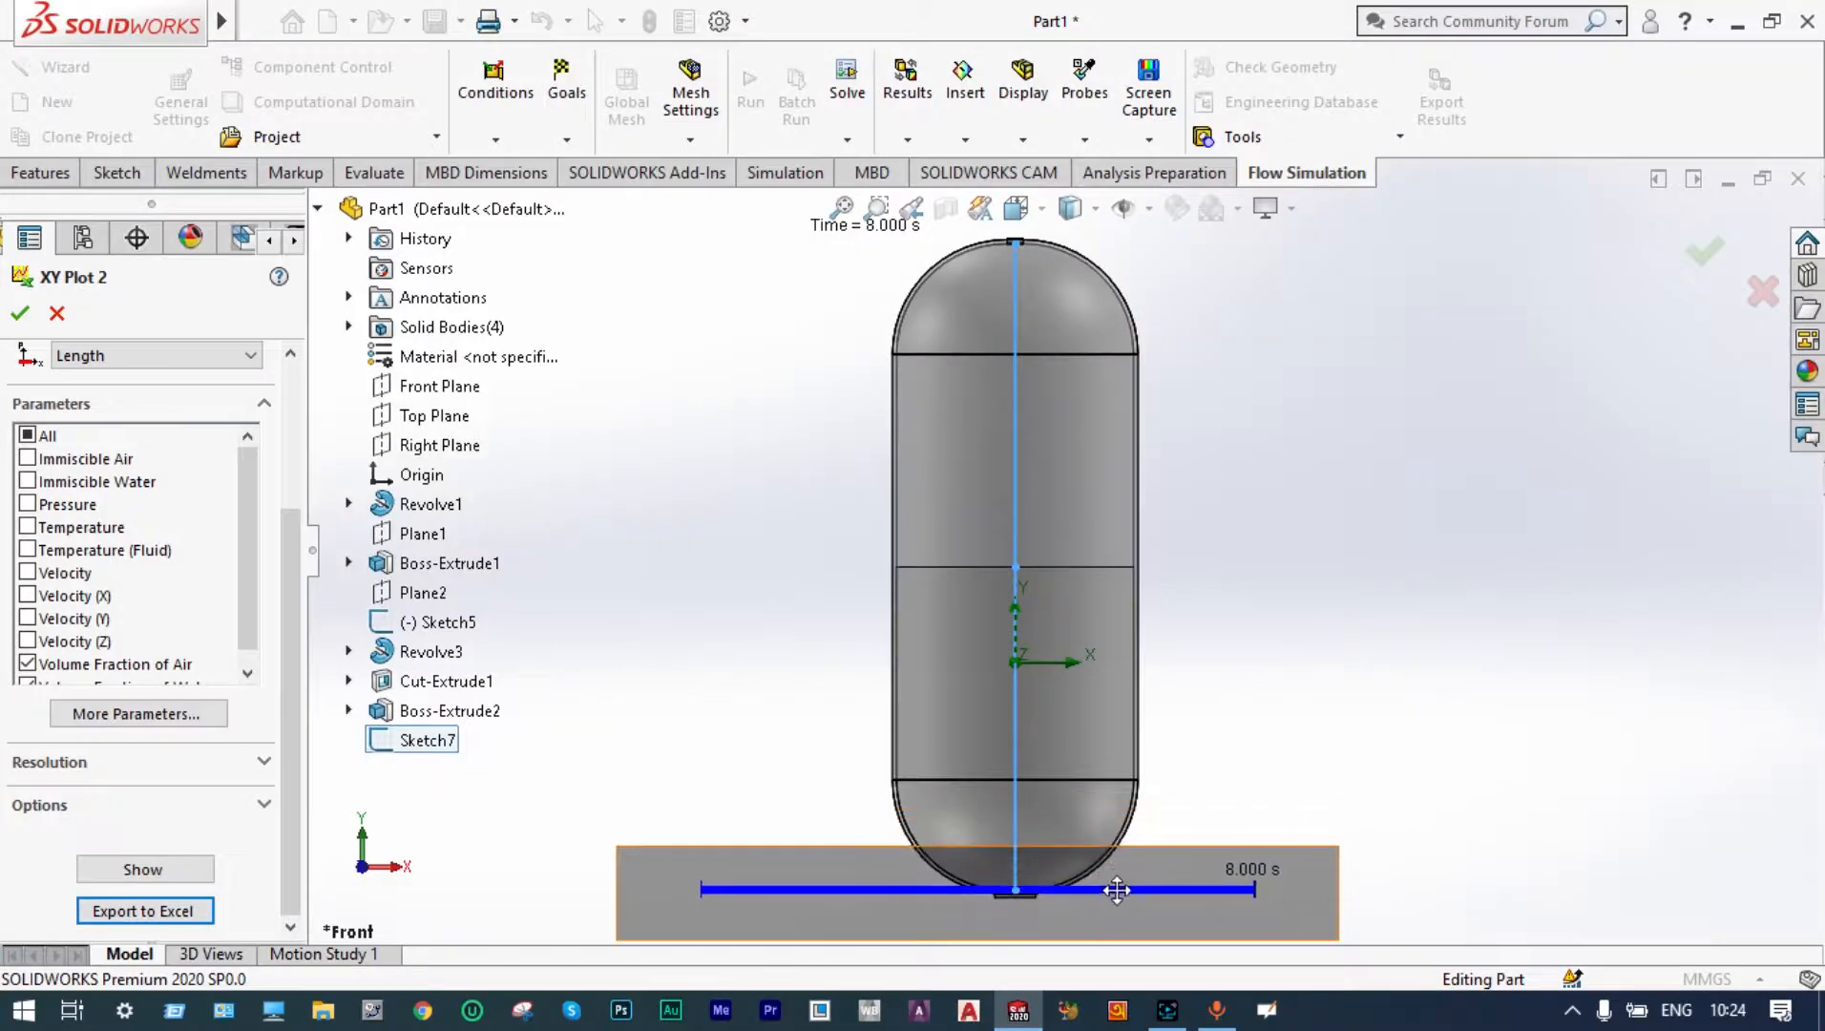